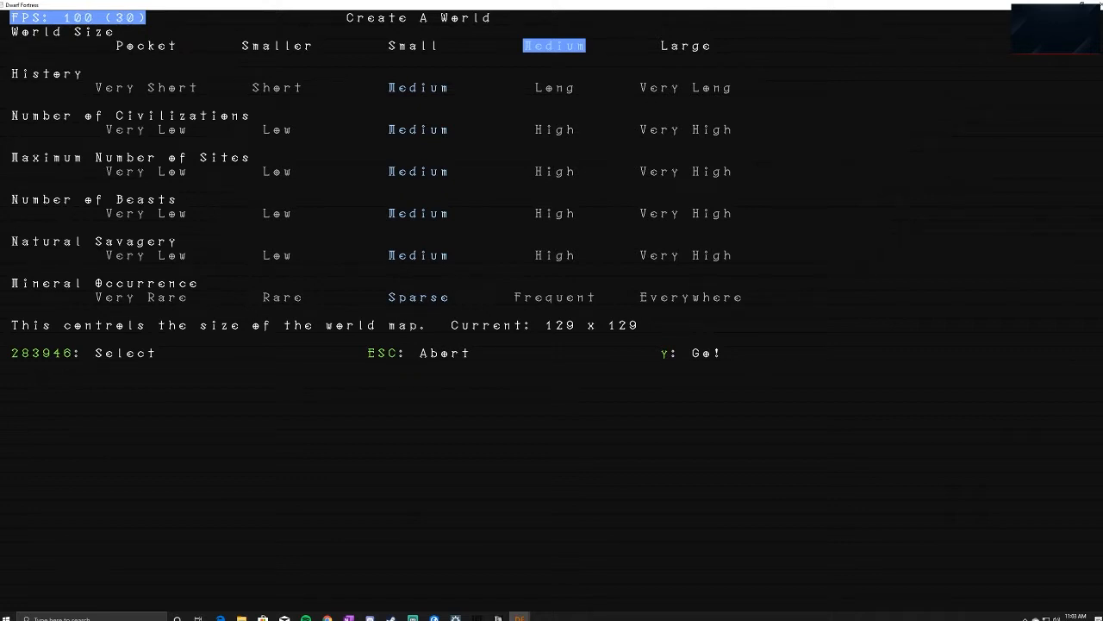
Set the world size to Small and the history length to Long
key("Left")
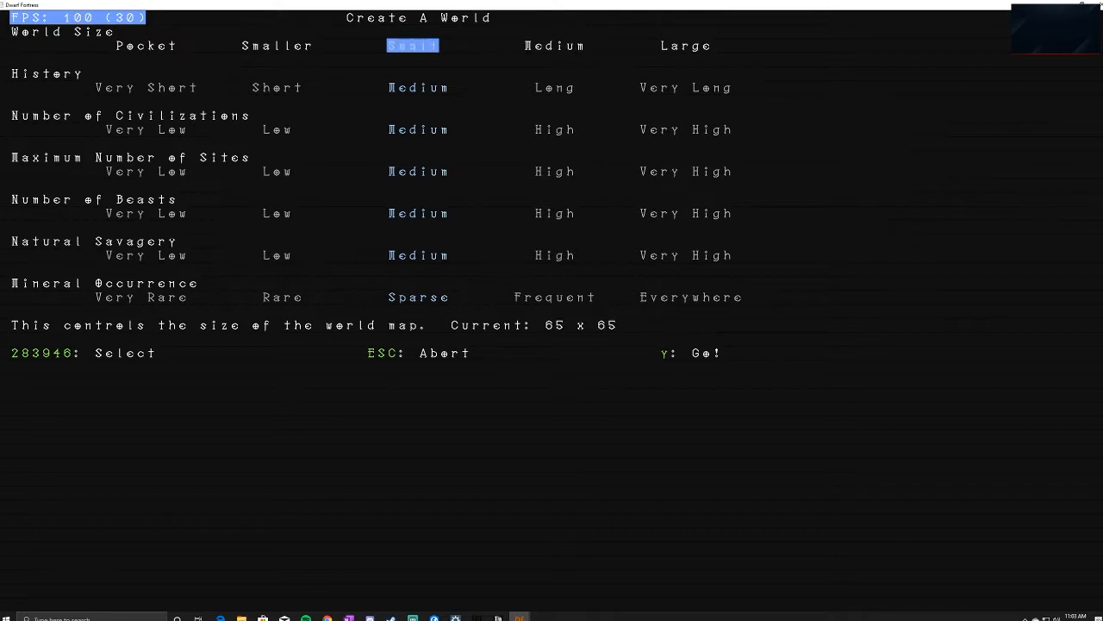
key("Down")
key("Right")
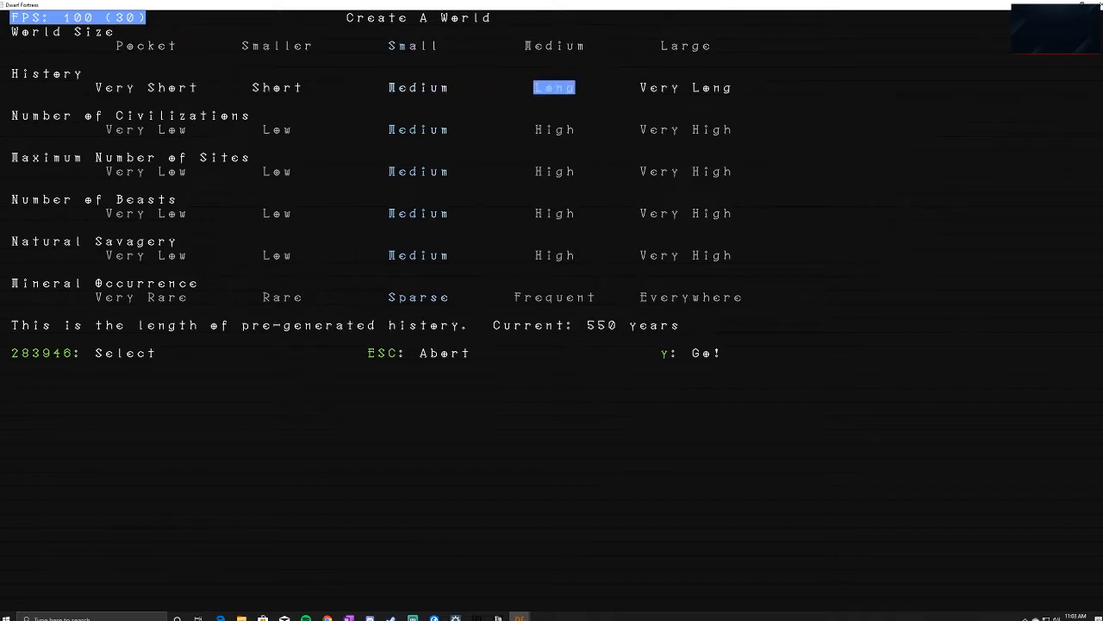
Set the number of civilizations to High, leave the remaining world parameters as they are, and start generating the world
key("Down")
key("Right")
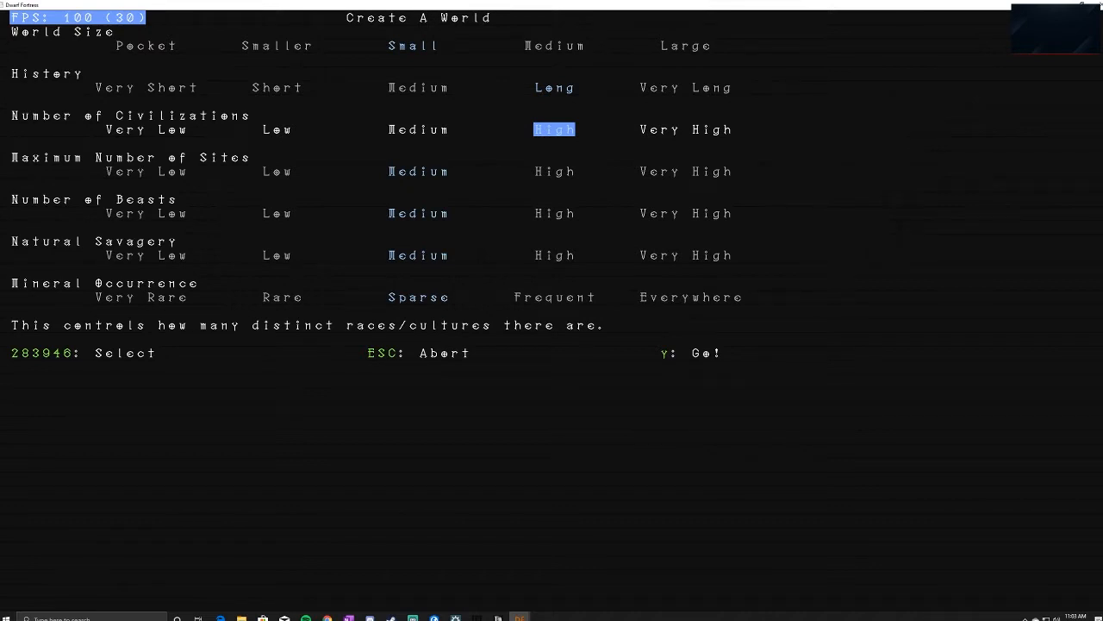
key("Left")
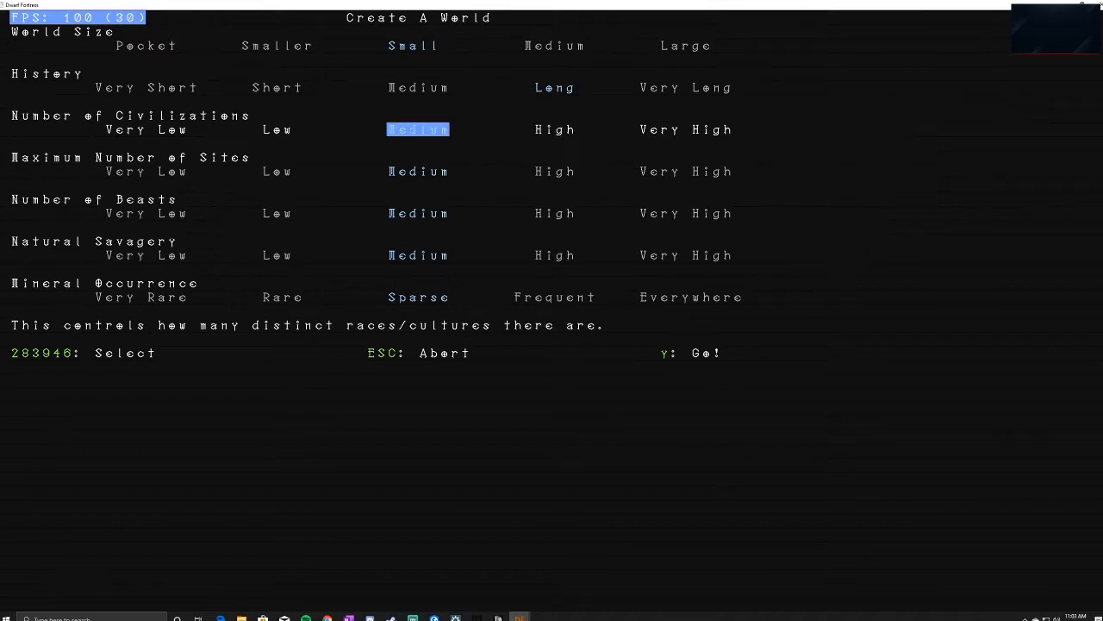
key("Right")
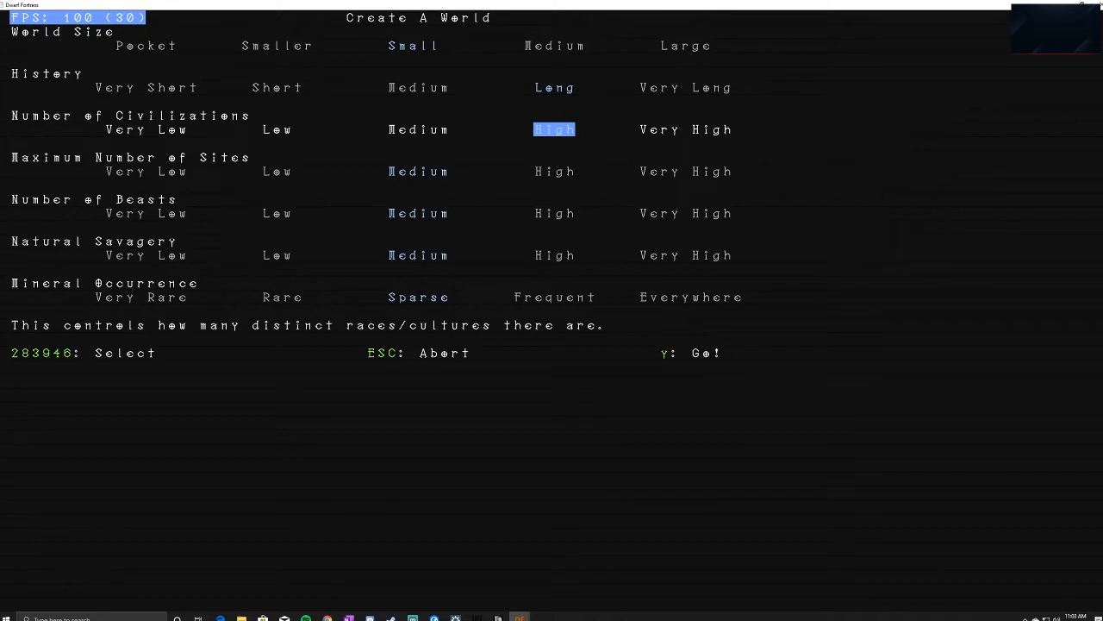
key("Down")
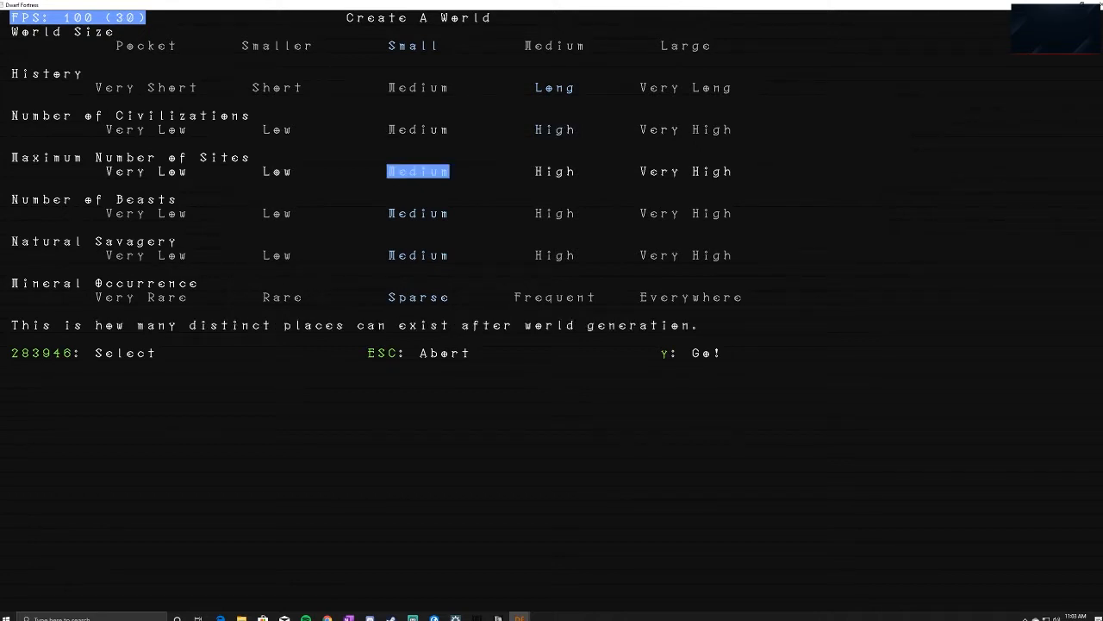
key("Down")
key("Down")
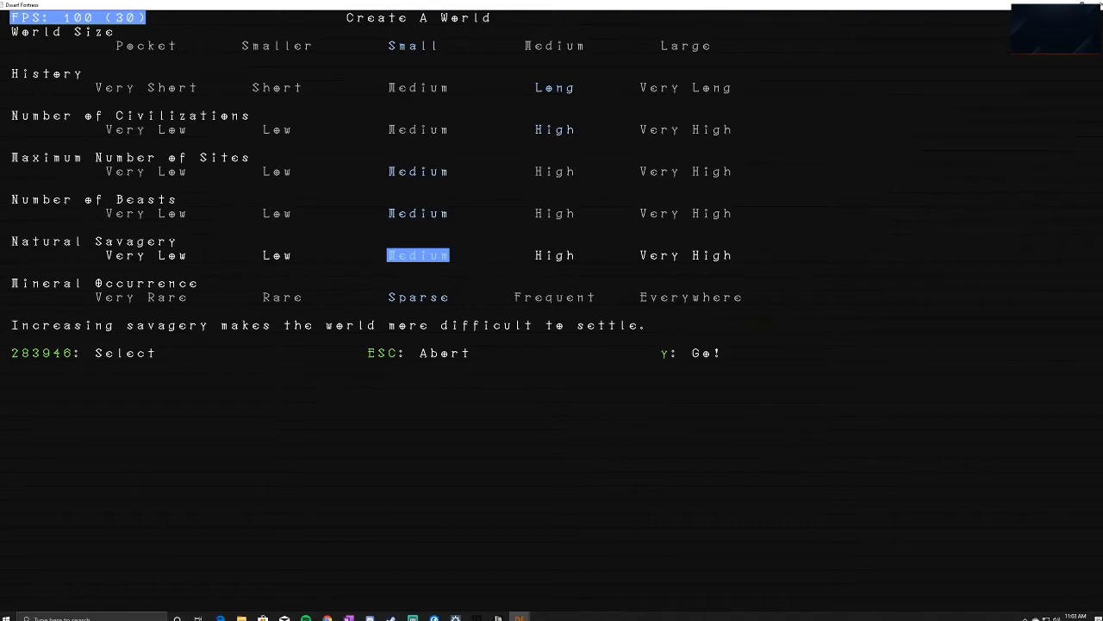
key("y")
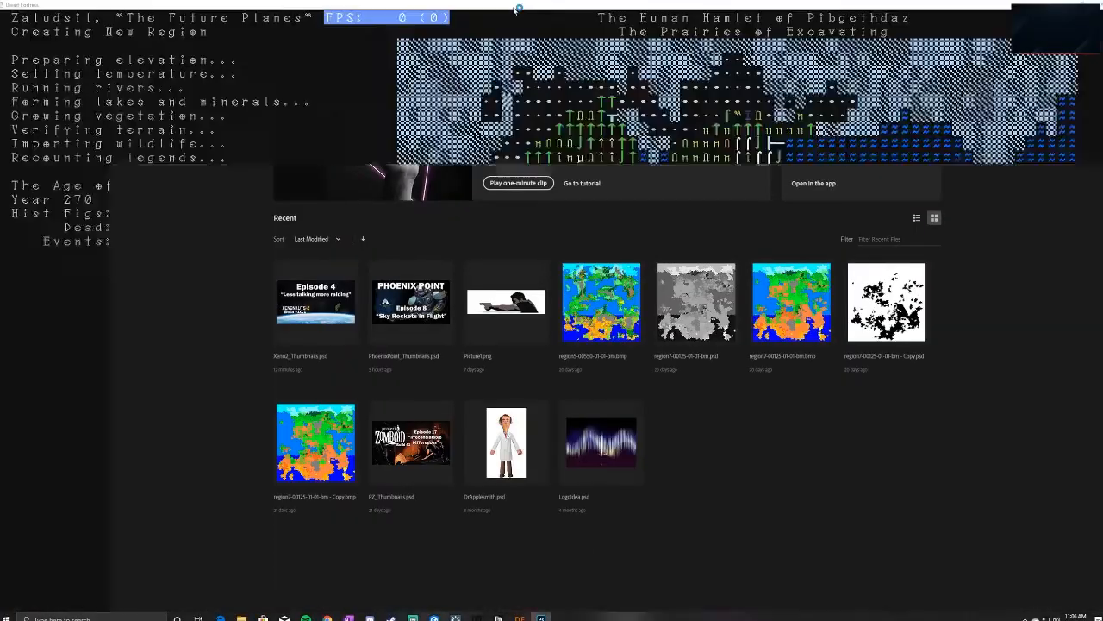
Move the Photoshop window off the game screen so that the whole world map is uncovered
left_click_drag(514, 11, 52, 164)
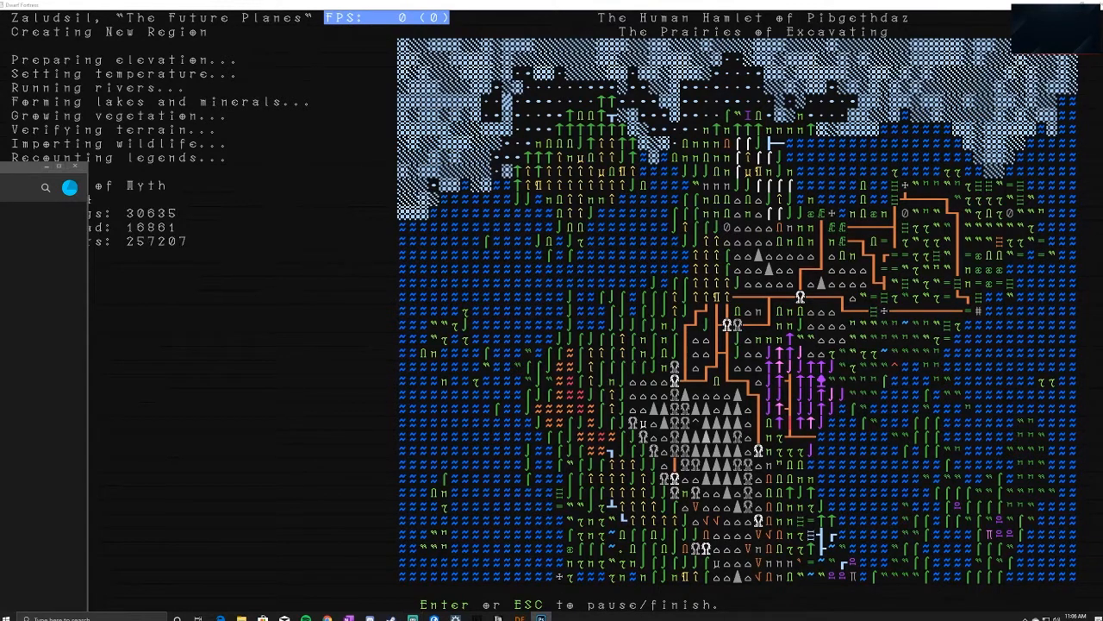
left_click_drag(26, 166, 0, 166)
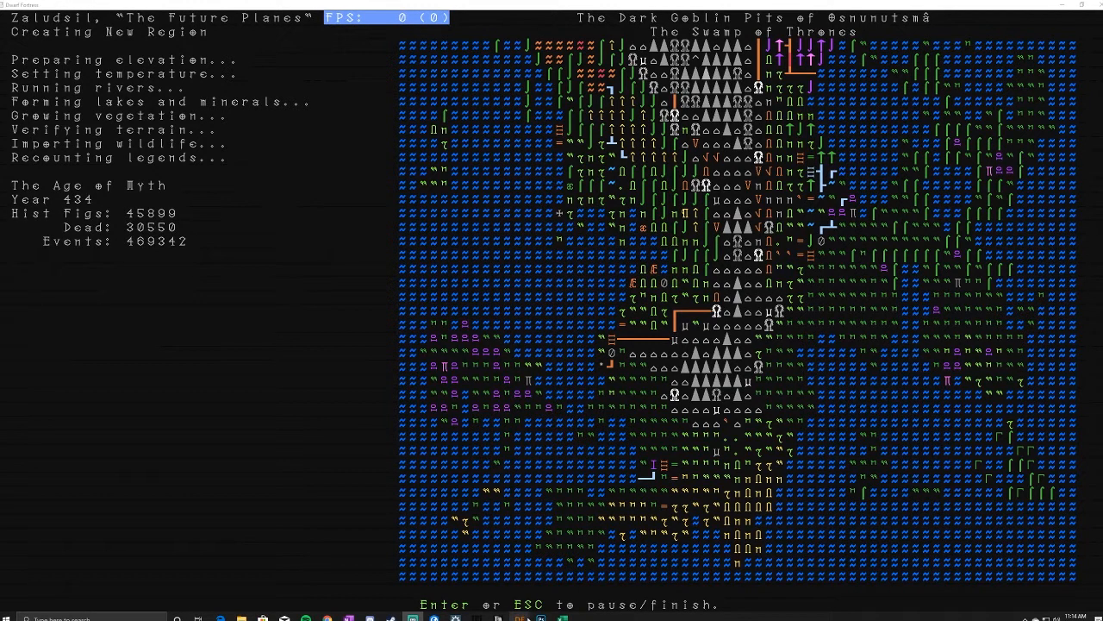
mouse_move(520, 618)
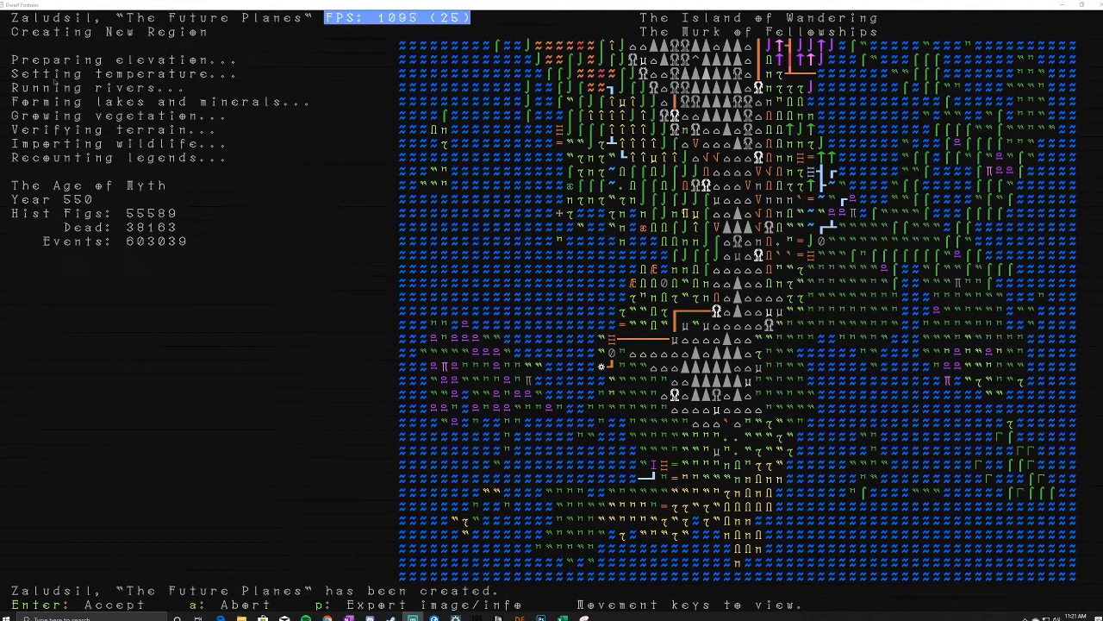
Examine the generated world map of Zaludsil, from its icy north down to its southern lands
left_click(142, 121)
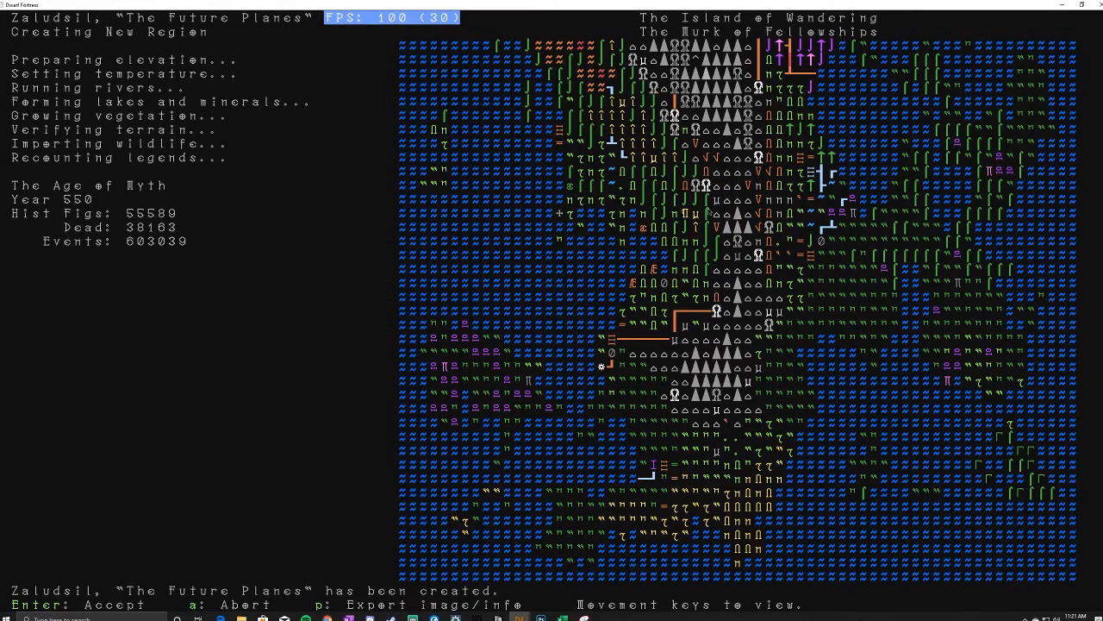
key("Up")
key("Up")
key("Up")
key("Up")
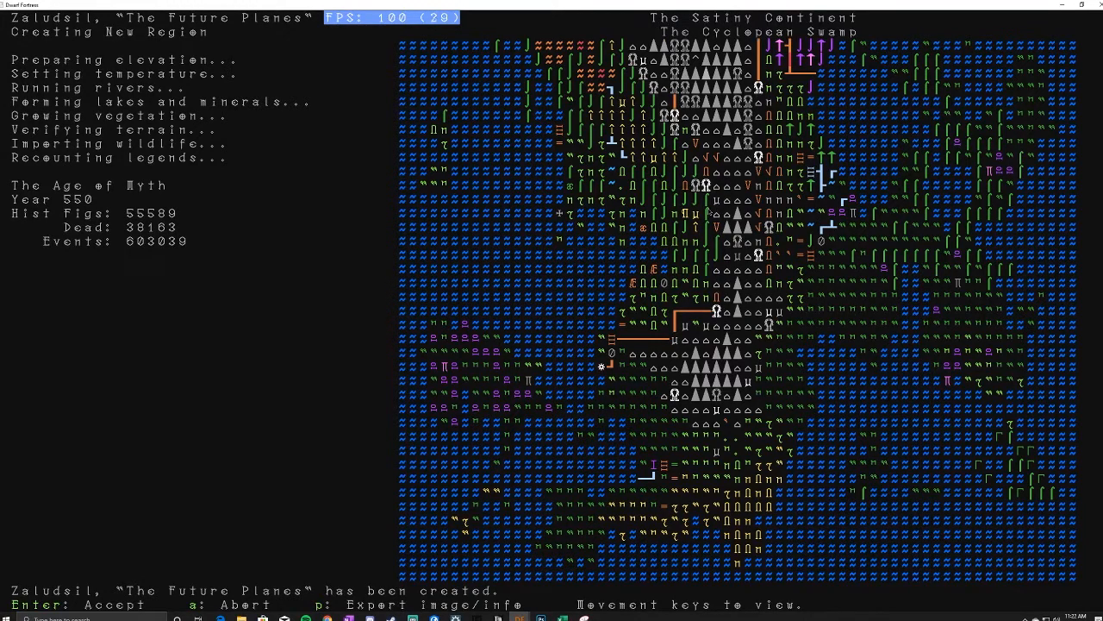
key("Up")
key("Up")
key("Up")
key("Up")
key("Up")
key("Up")
key("Up")
key("Up")
key("Up")
key("Up")
key("Up")
key("Up")
key("Up")
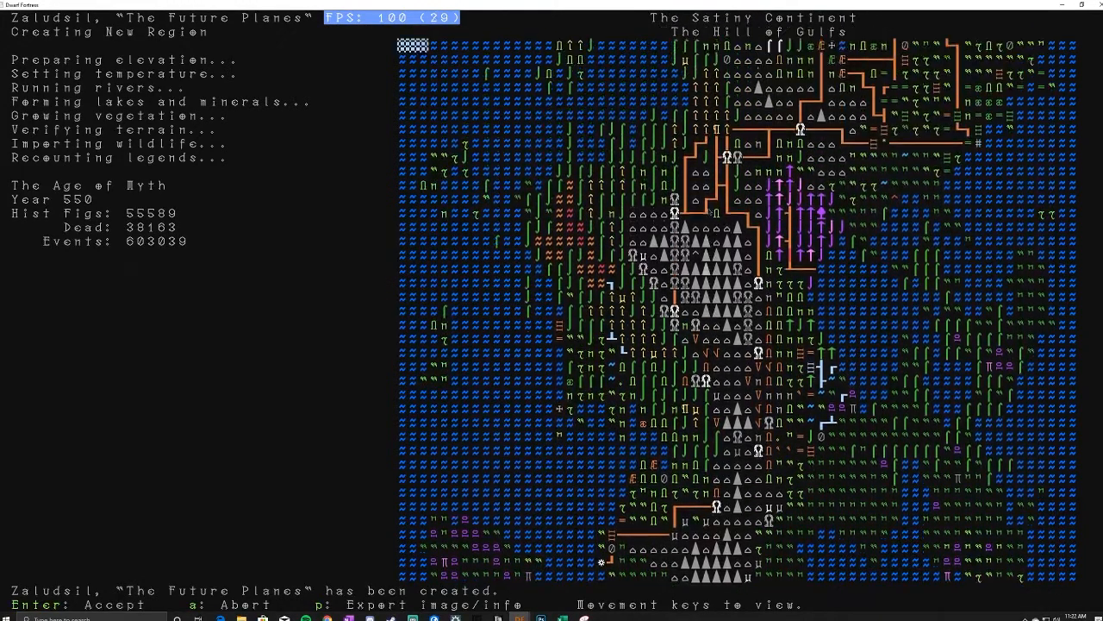
key("Up")
key("Up")
key("Up")
key("Up")
key("Up")
key("Up")
key("Up")
key("Up")
key("Up")
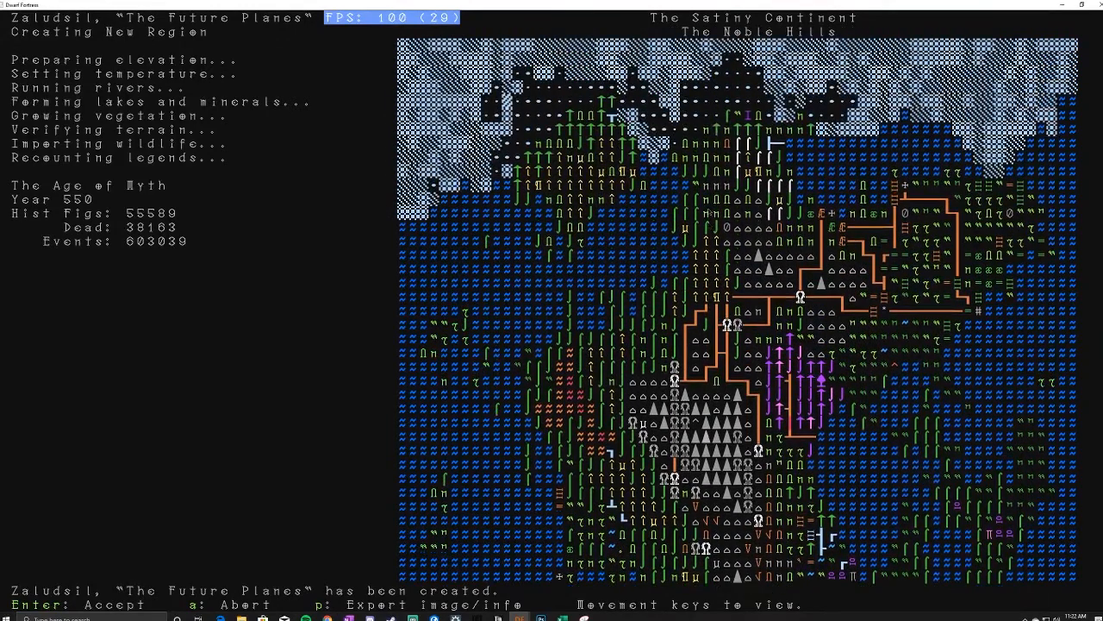
key("Down")
key("Down")
key("Down")
key("Down")
key("Down")
key("Down")
key("Down")
key("Down")
key("Down")
key("Down")
key("Down")
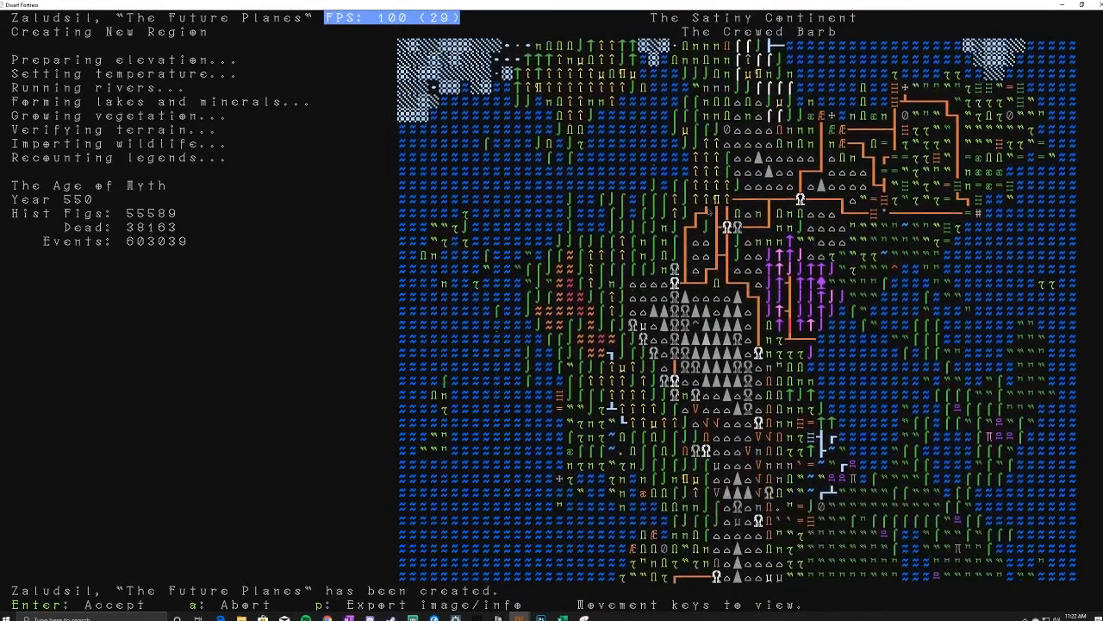
key("Down")
key("Down")
key("Down")
key("Down")
key("Down")
key("Down")
key("Down")
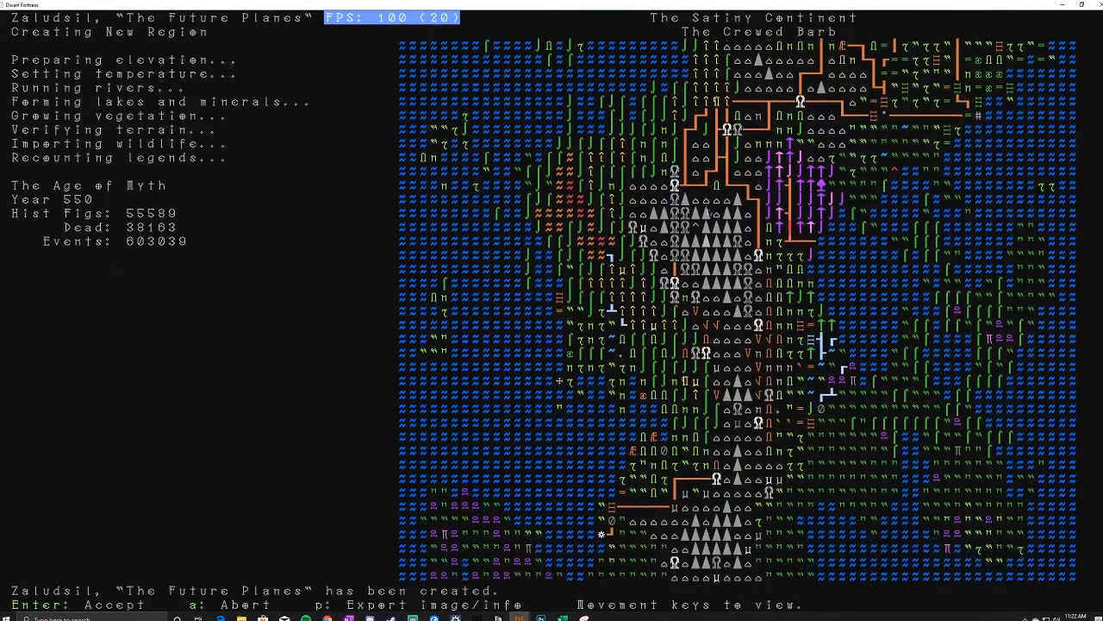
key("Down")
key("Down")
key("Down")
key("Down")
key("Down")
key("Down")
key("Down")
key("Down")
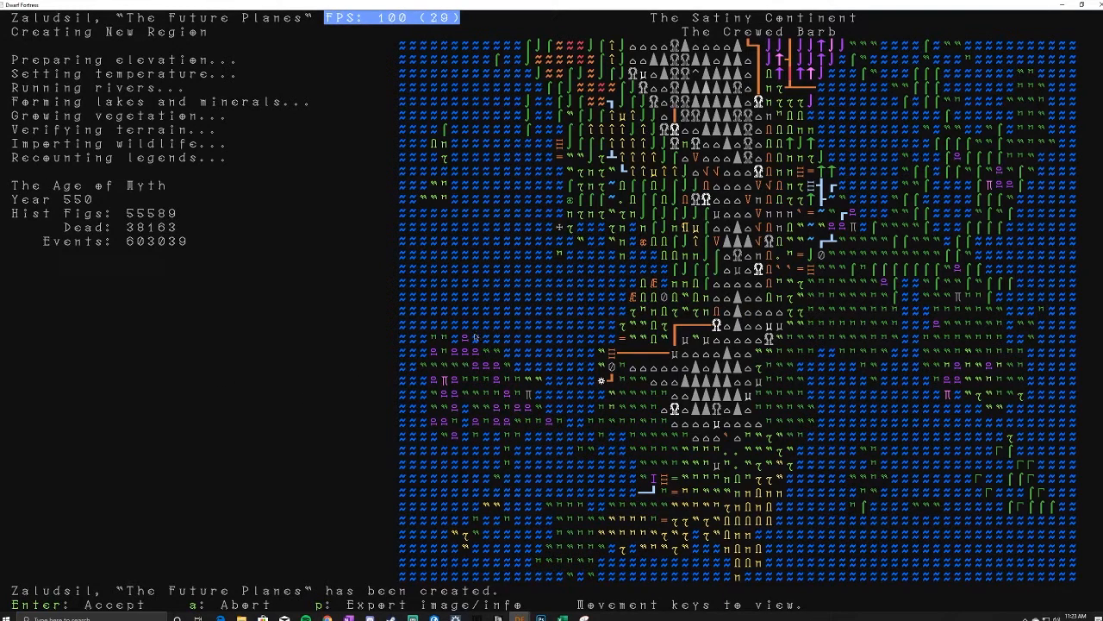
Accept and save the generated world Zaludsil
key("Return")
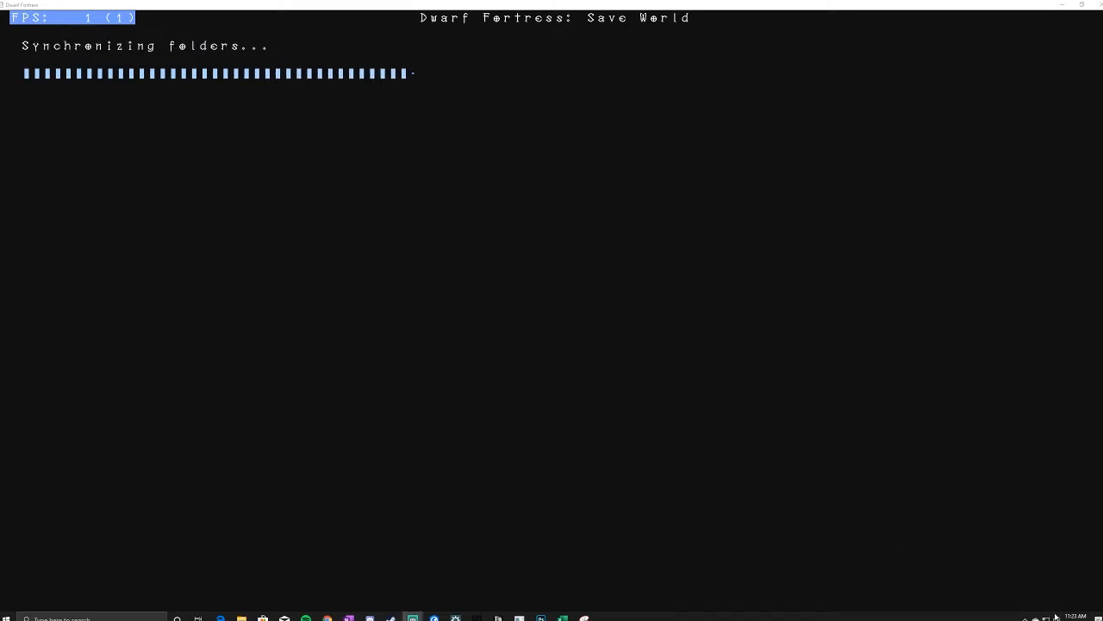
Open the Mixing / Routing window of the Scarlett 2i2 audio interface and move it off the game screen
left_click(1026, 617)
right_click(1008, 602)
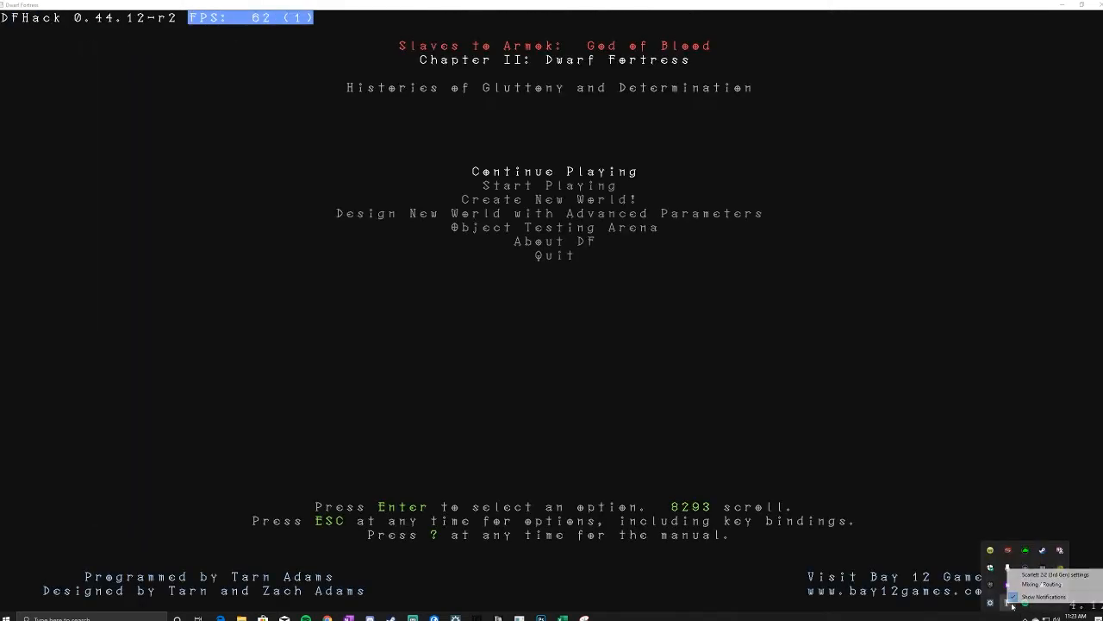
left_click(1034, 583)
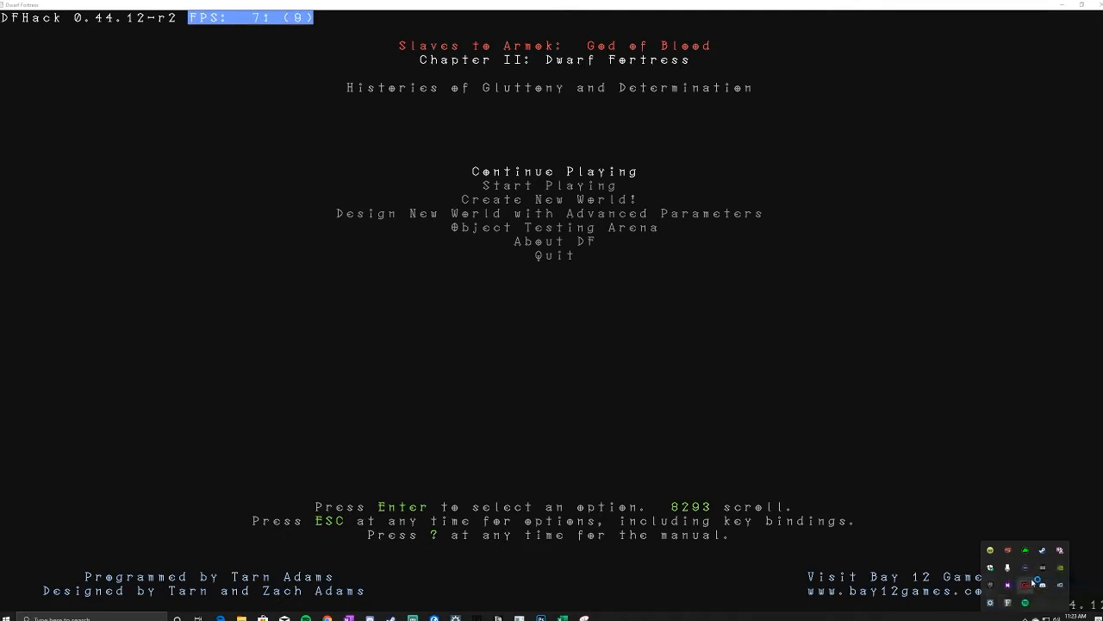
left_click_drag(619, 126, 0, 141)
left_click(591, 406)
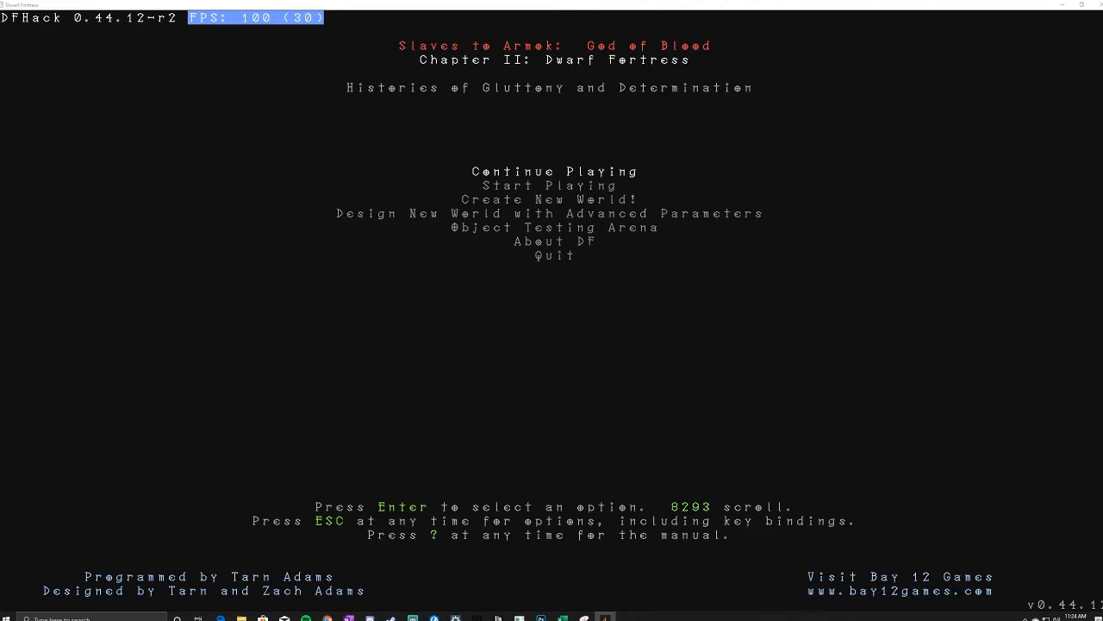
Return to the game and choose Start Playing to list the available worlds
left_click(770, 175)
key("Down")
key("Down")
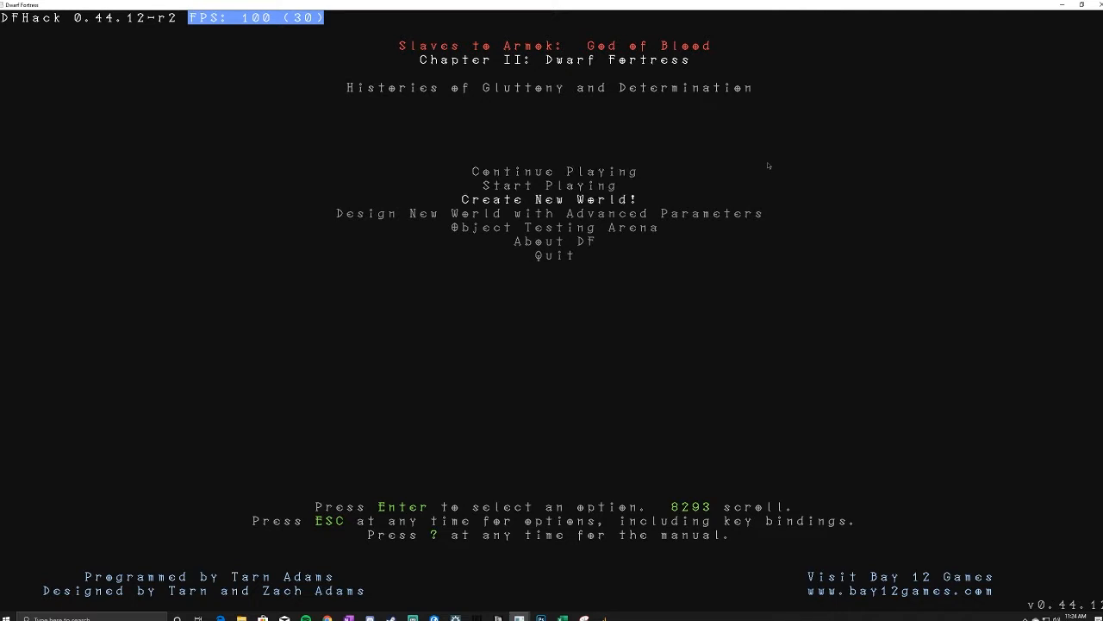
key("Down")
key("Up")
key("Up")
key("Return")
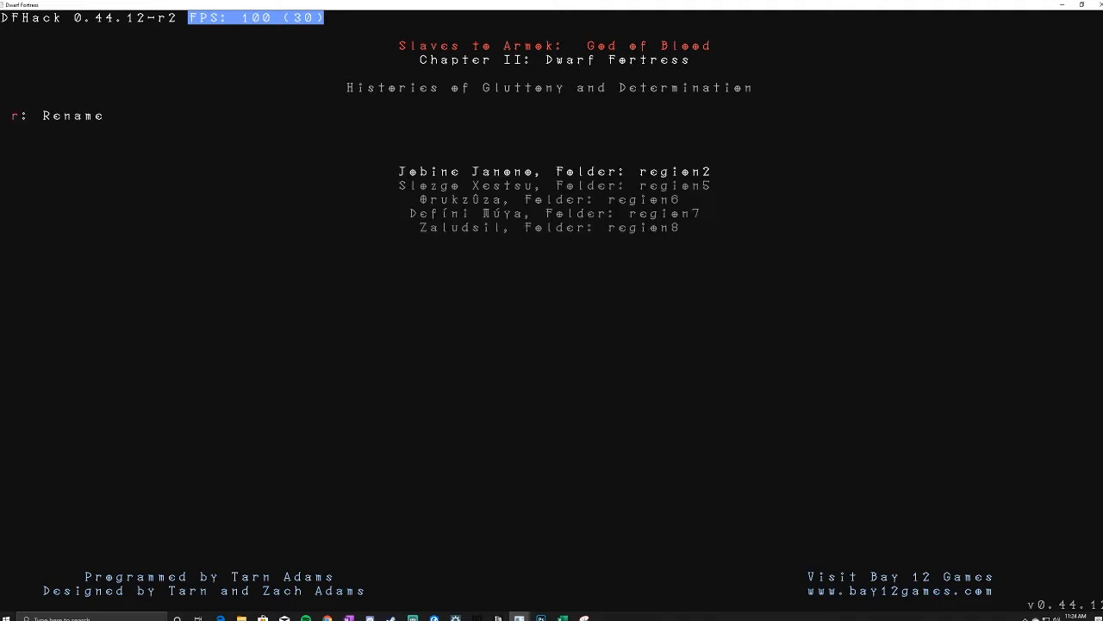
Select the world Zaludsil in folder region8 and open it in Legends mode
key("Down")
key("Down")
key("Down")
key("Down")
key("Return")
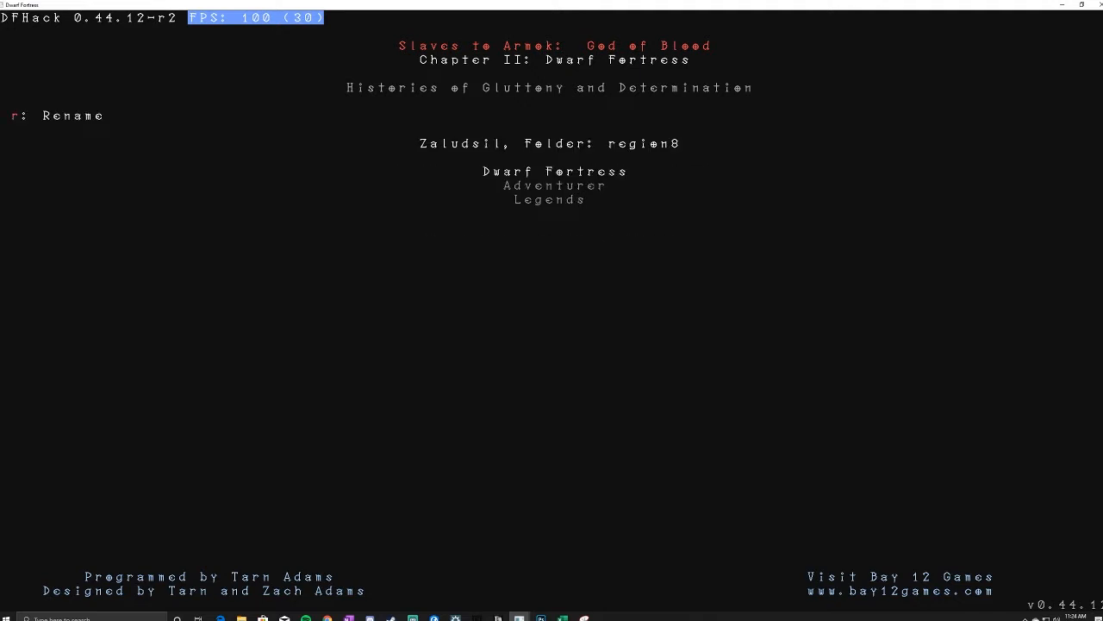
key("Down")
key("Down")
key("Return")
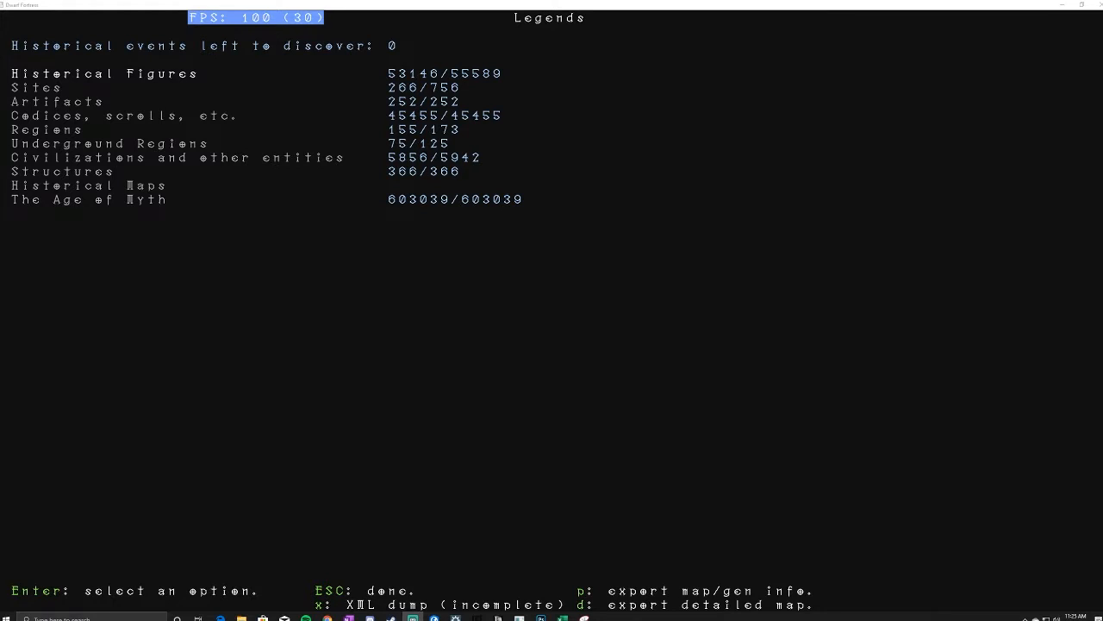
Export the "Elevations respecting water level" detailed map of the world
left_click(277, 296)
key("d")
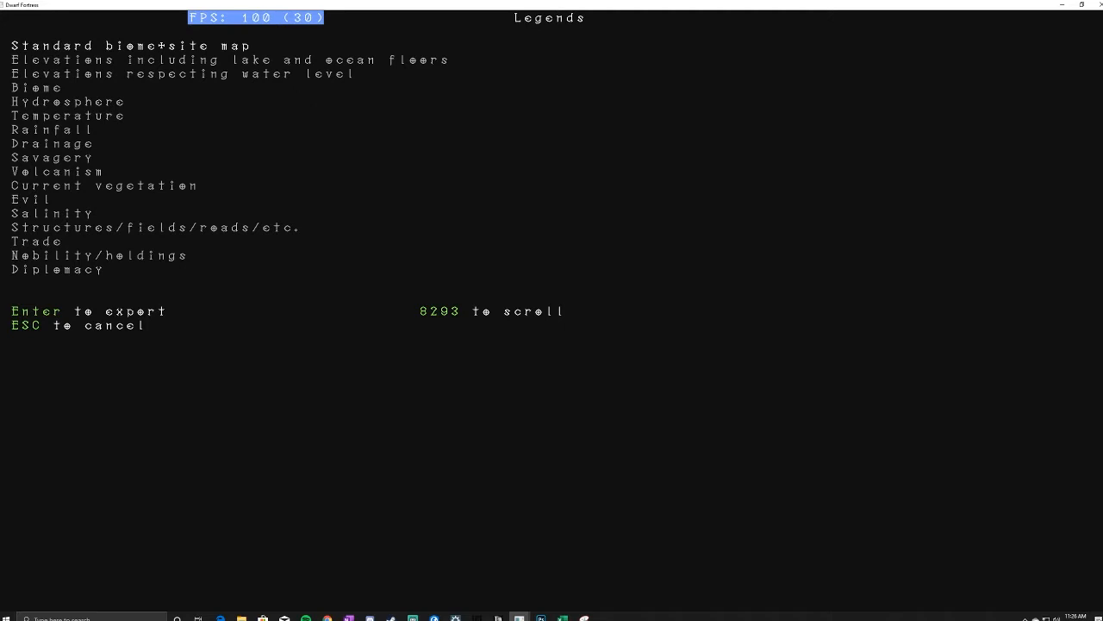
key("Down")
key("Down")
key("Down")
key("Down")
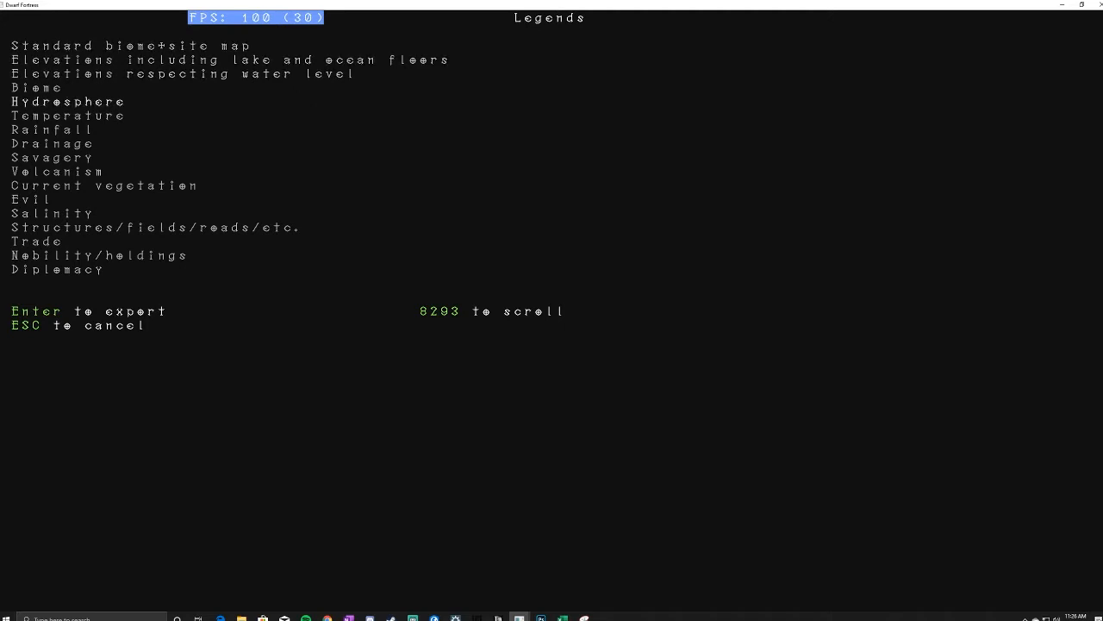
key("Down")
key("Up")
key("Up")
key("Up")
key("Return")
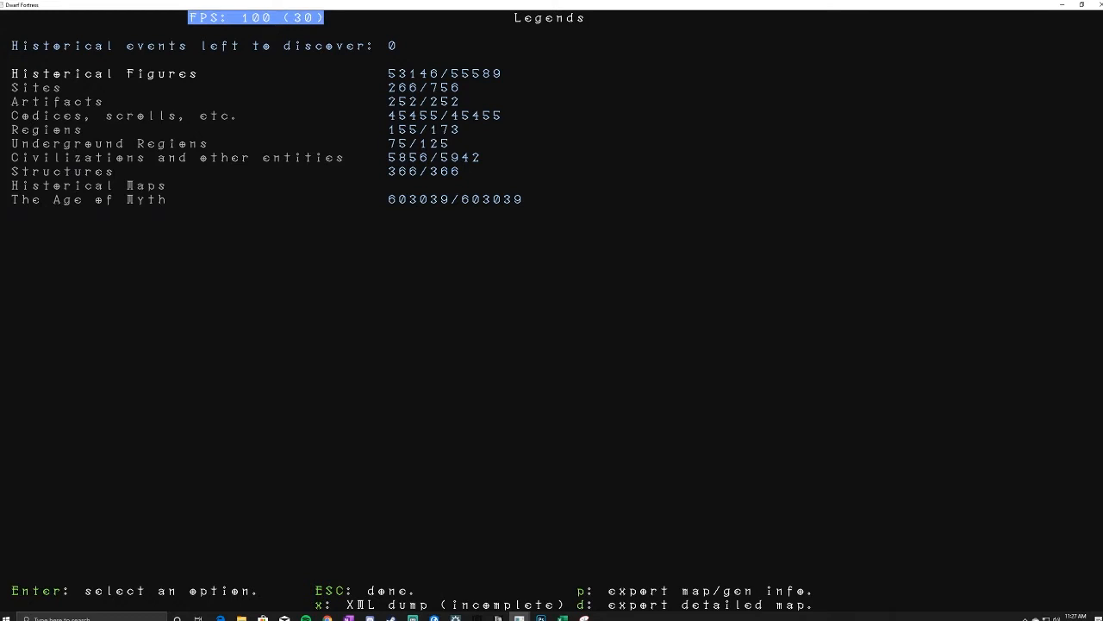
Export the Hydrosphere detailed map of the world and leave Legends mode
key("d")
key("Down")
key("Down")
key("Down")
key("Down")
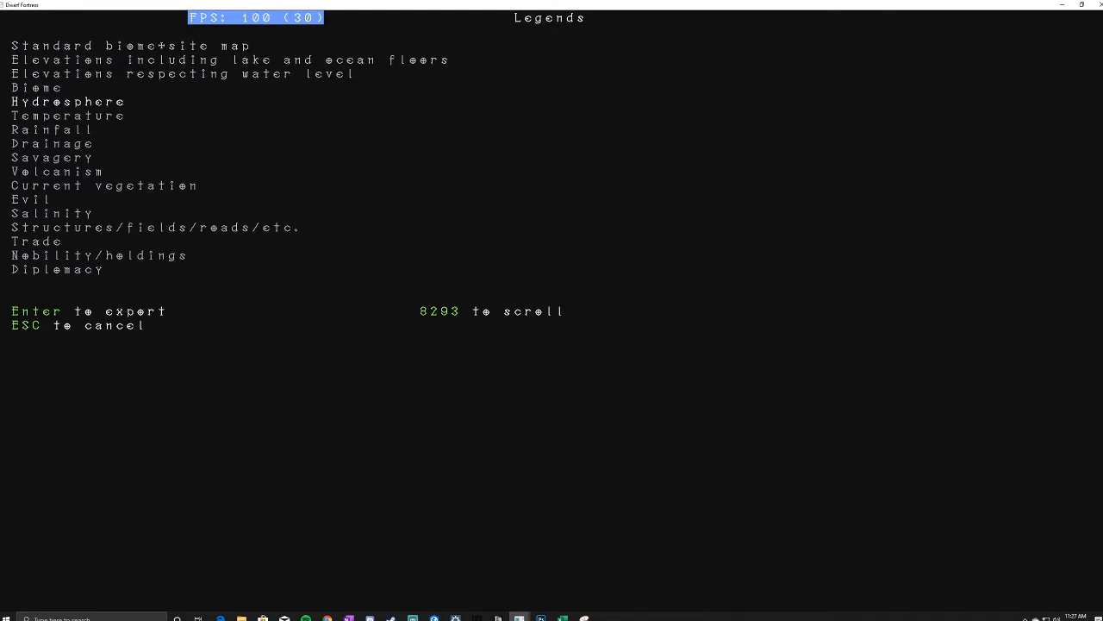
key("Return")
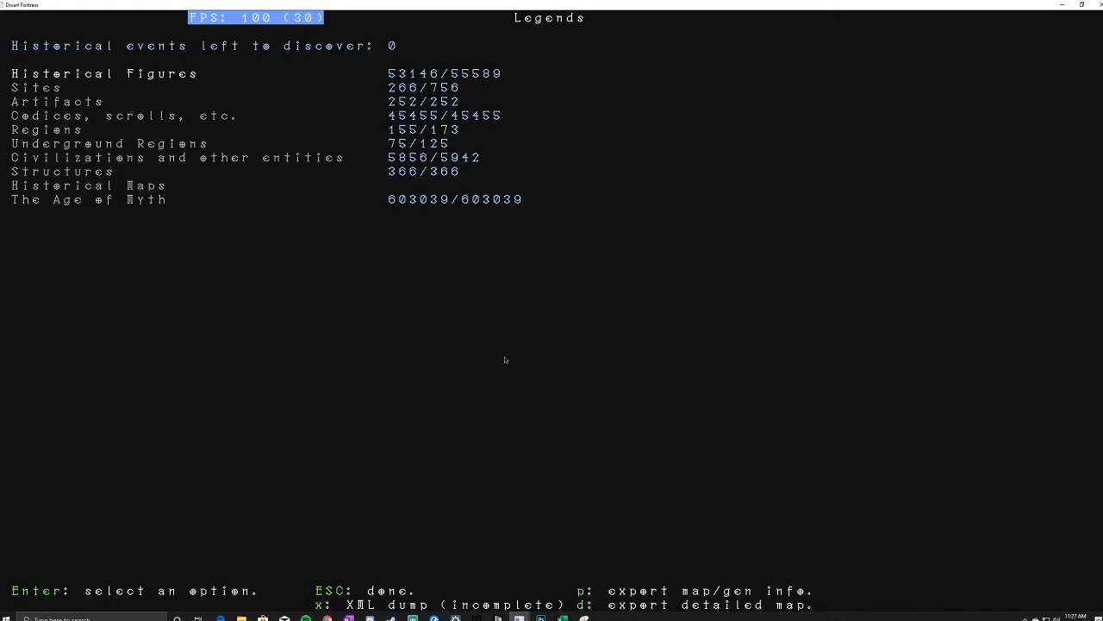
key("Escape")
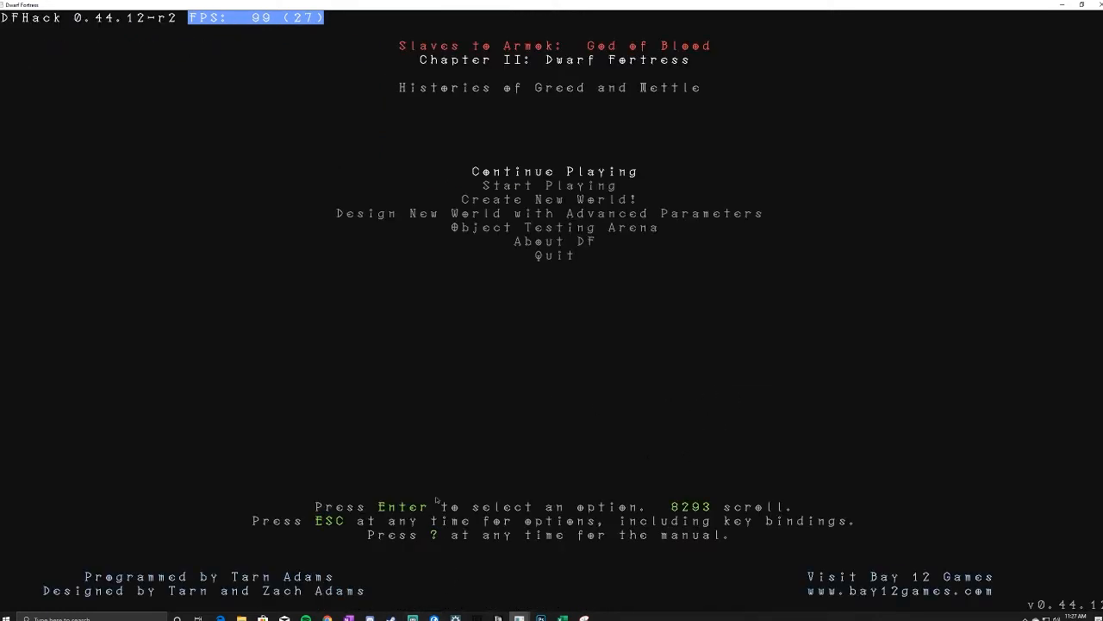
left_click(541, 617)
left_click_drag(0, 83, 702, 4)
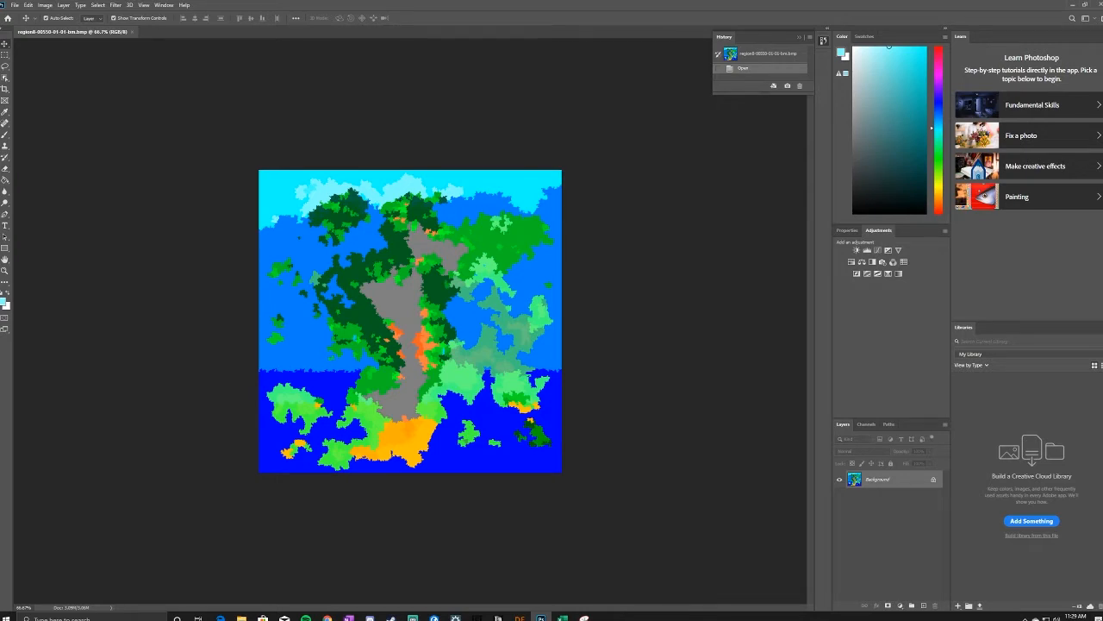
Try adding a Gradient Map adjustment layer with default settings above the Background layer
key("alt+Tab")
left_click(97, 5)
mouse_move(115, 6)
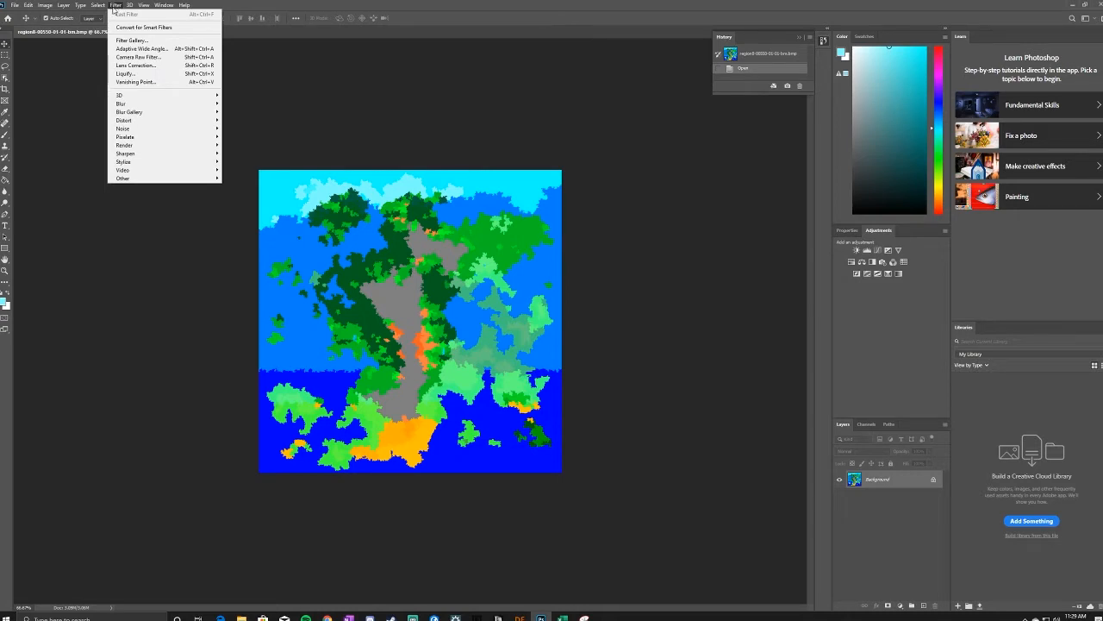
mouse_move(66, 9)
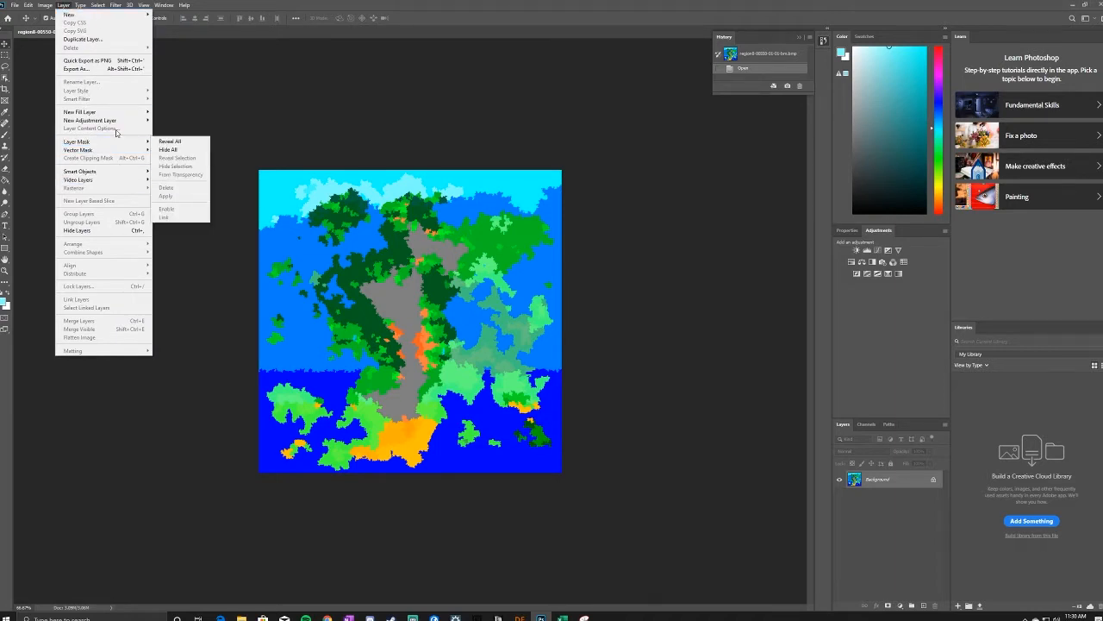
mouse_move(123, 120)
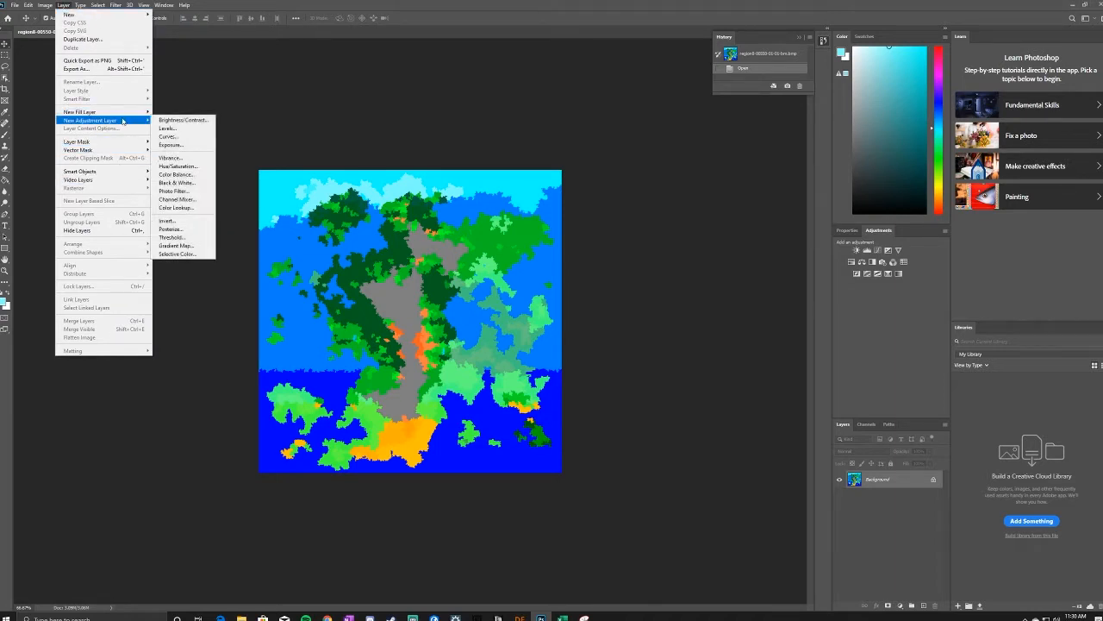
left_click(185, 247)
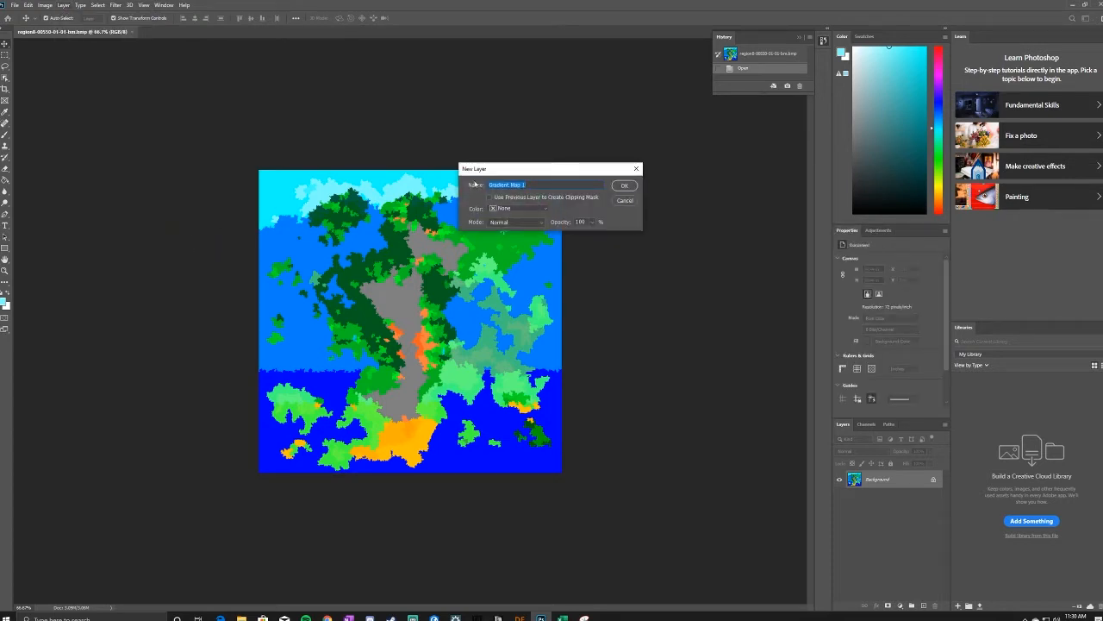
left_click(625, 186)
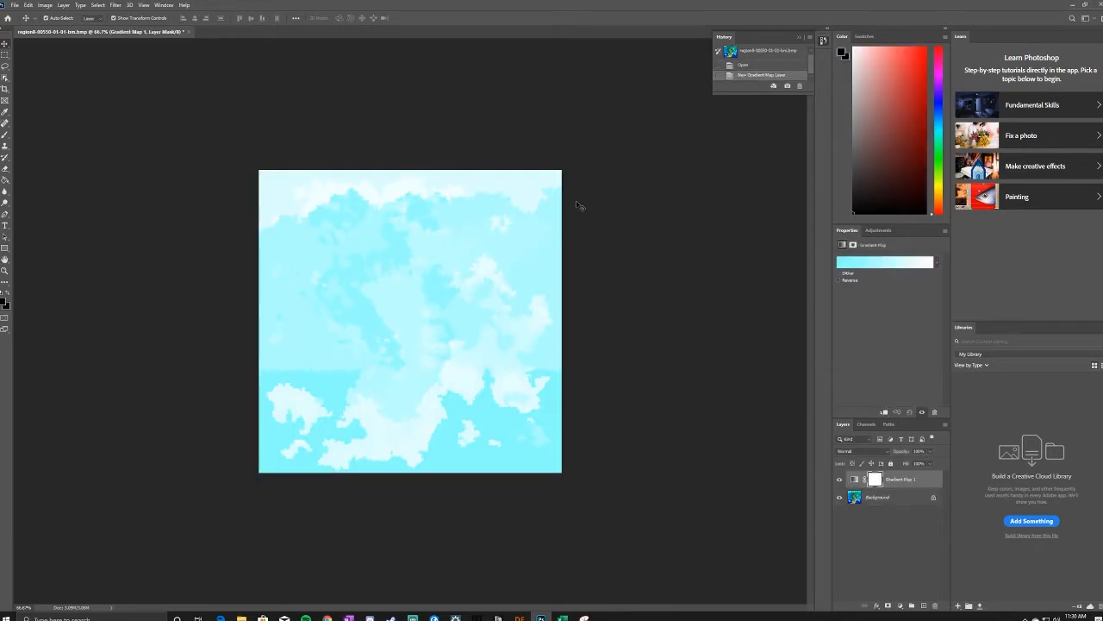
Browse the gradient presets for the adjustment layer, then undo the Gradient Map layer and its modification
left_click(841, 262)
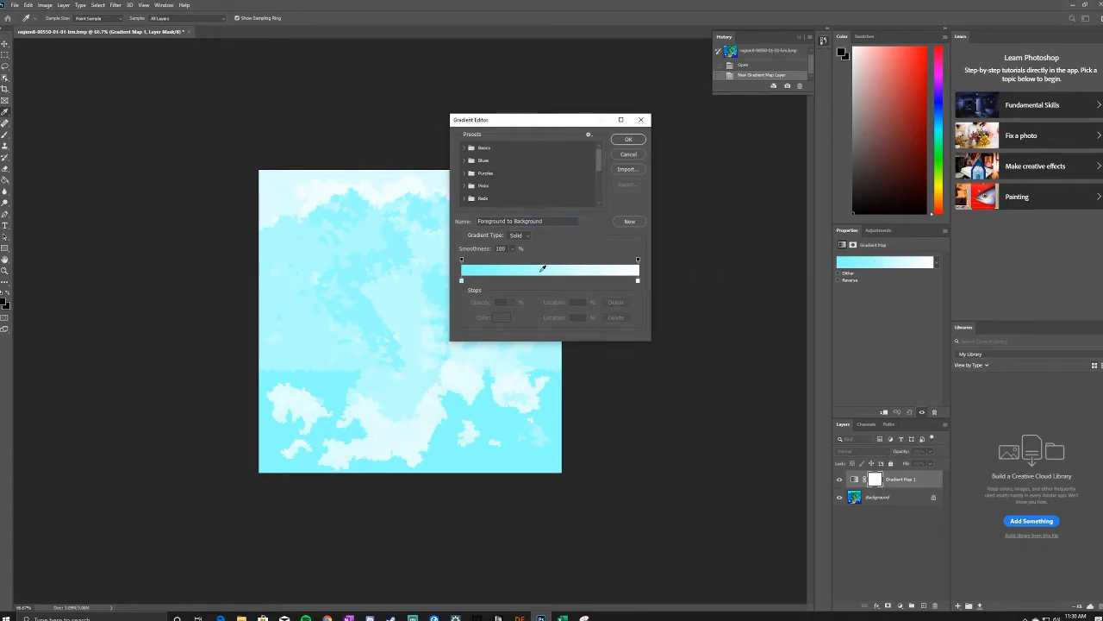
scroll(556, 162, "down", 1)
scroll(535, 181, "up", 2)
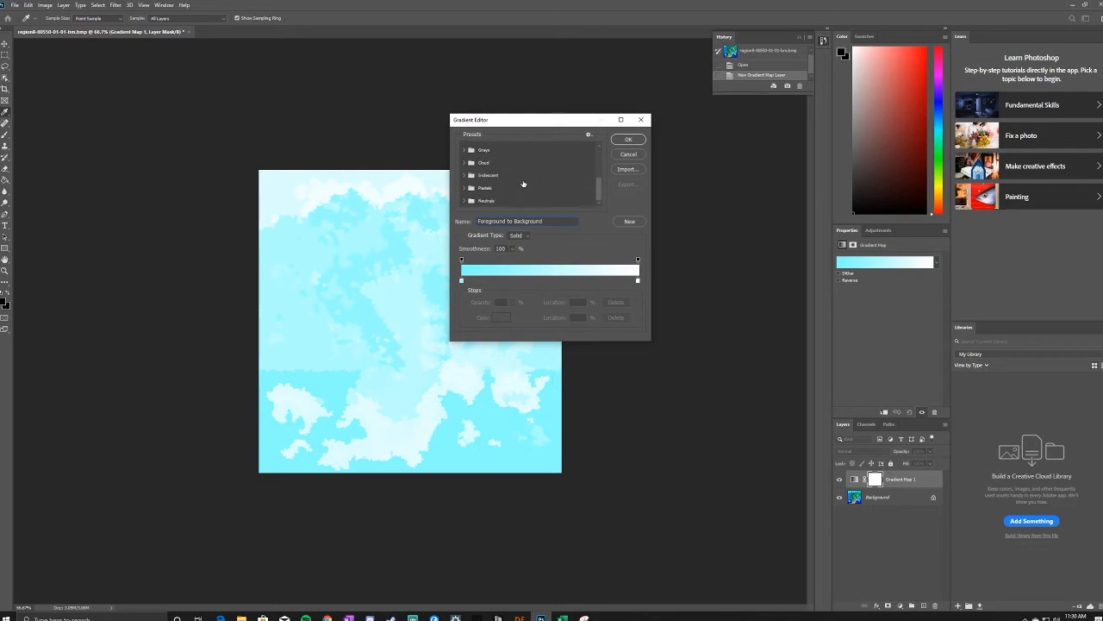
left_click(628, 138)
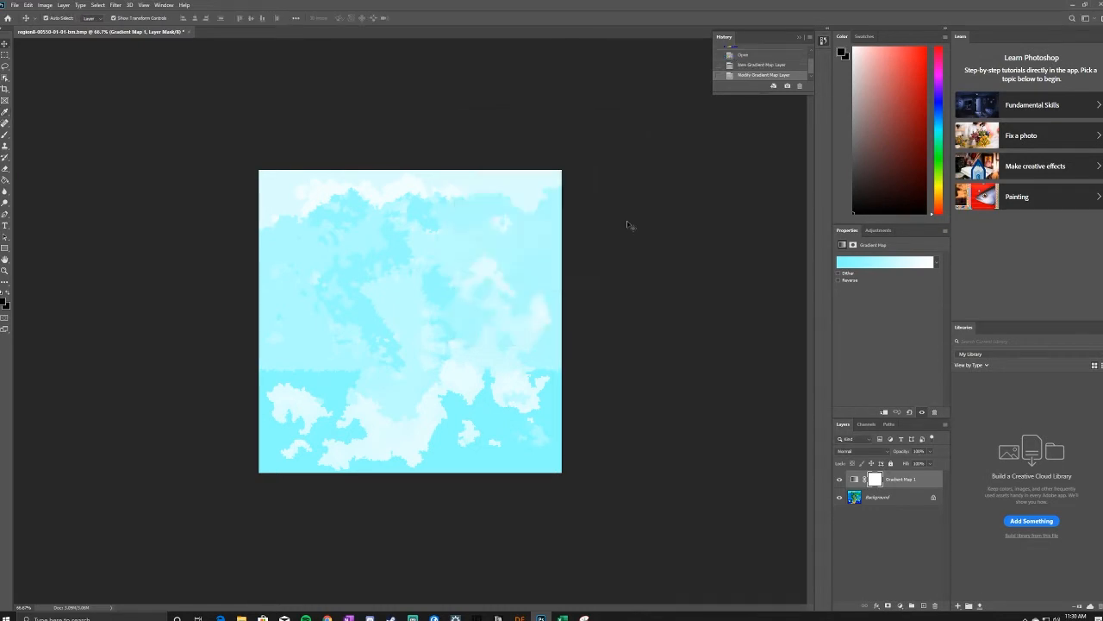
key("ctrl+z")
key("ctrl+z")
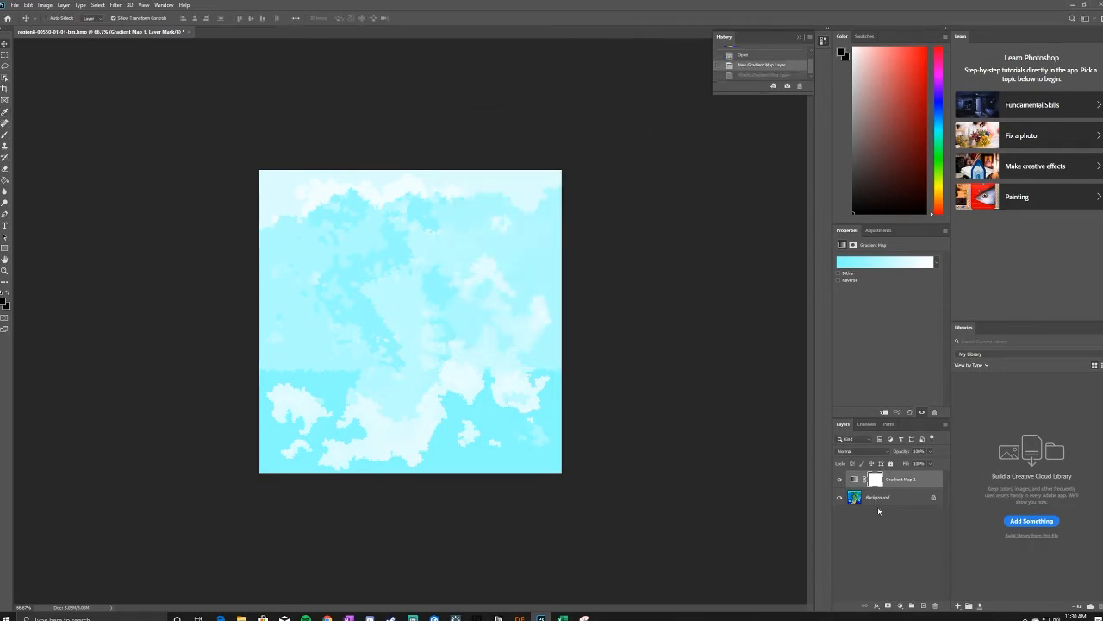
left_click(115, 5)
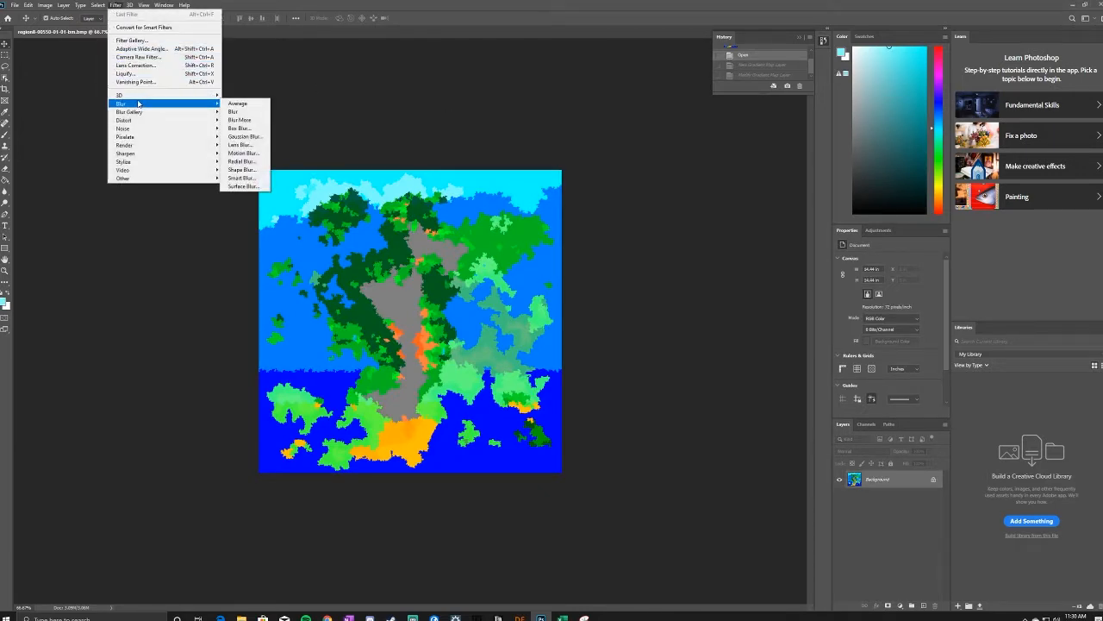
left_click(349, 618)
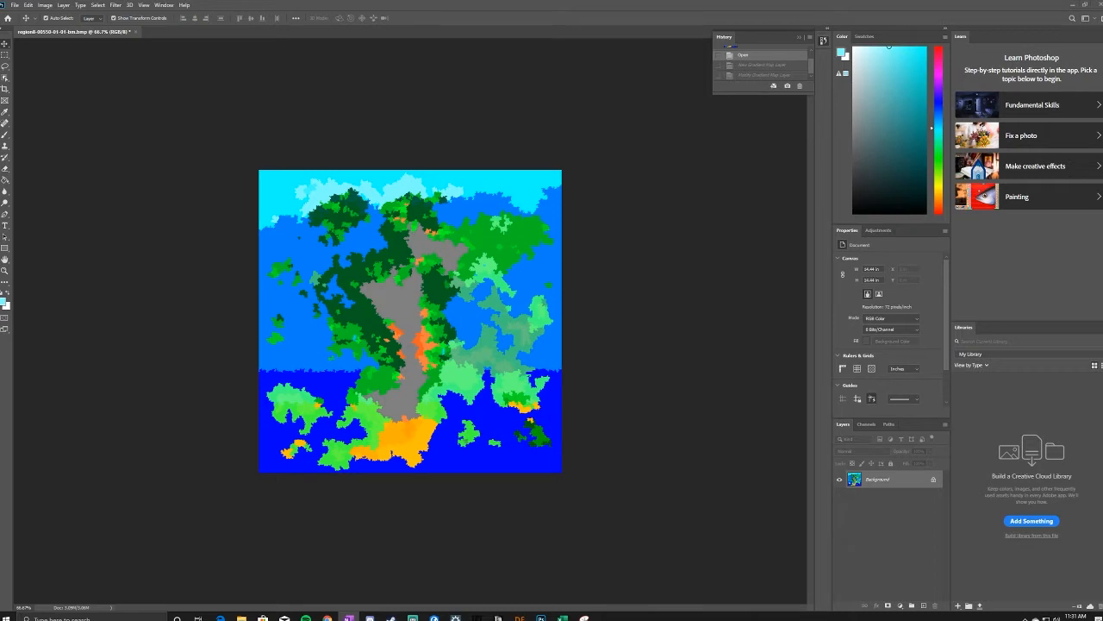
Start a Gradient Map image adjustment directly on the Background layer and browse its preset groups, including the grays
left_click(63, 5)
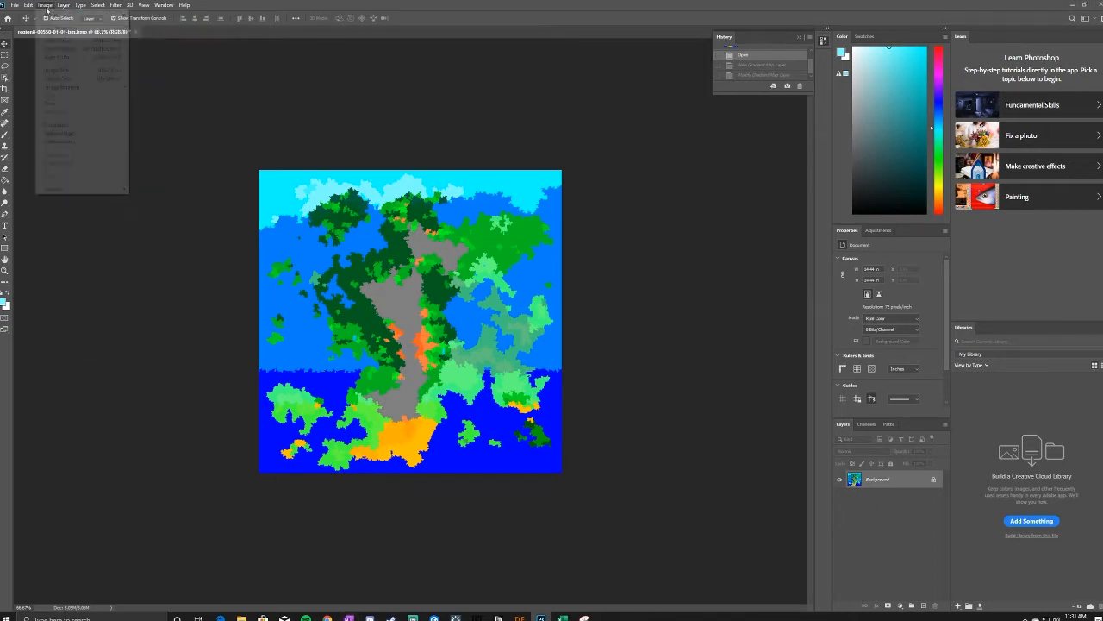
mouse_move(59, 27)
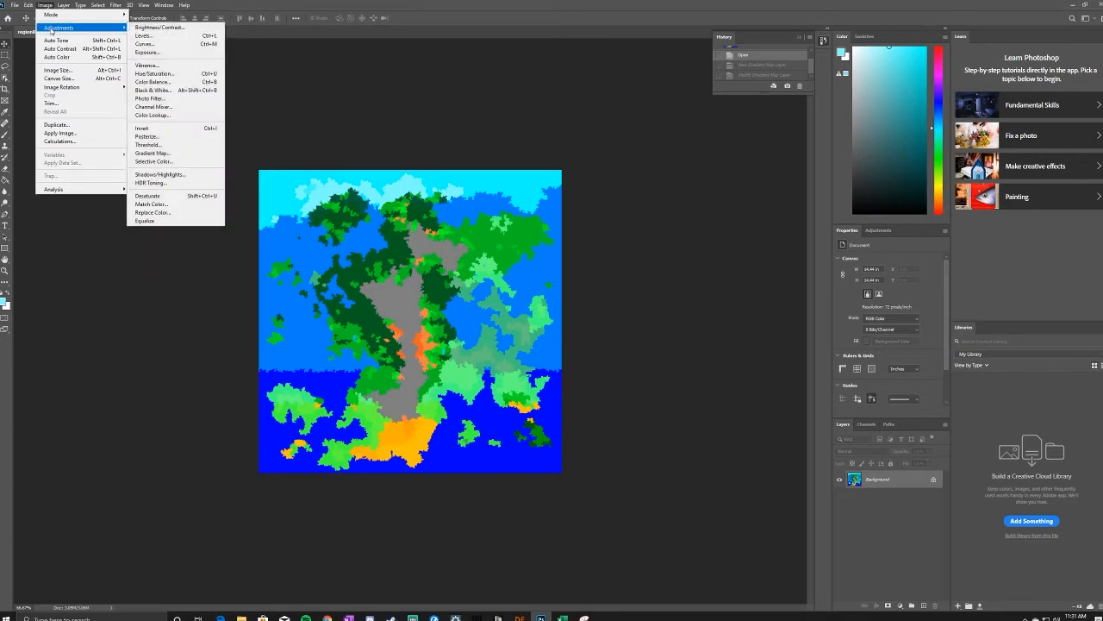
left_click(204, 153)
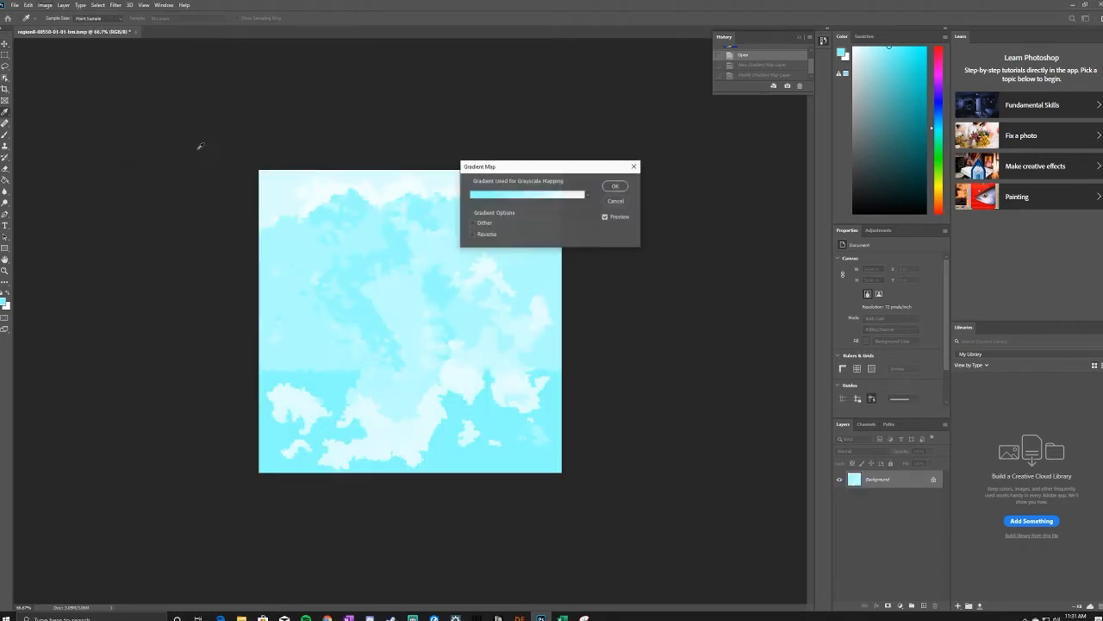
left_click(588, 196)
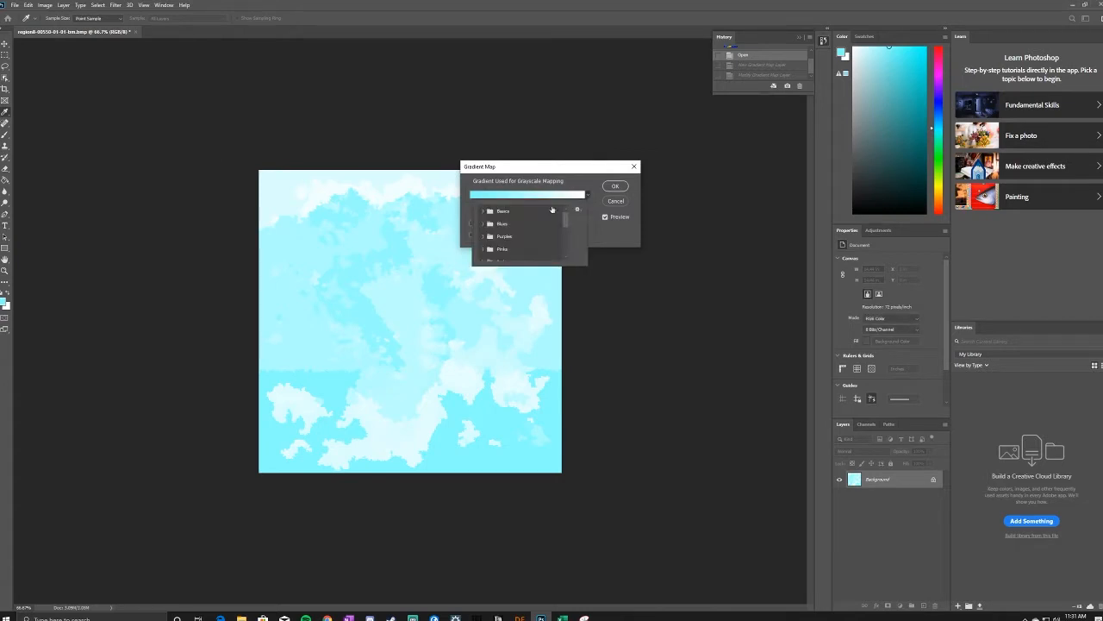
scroll(524, 230, "down", 3)
scroll(532, 232, "down", 2)
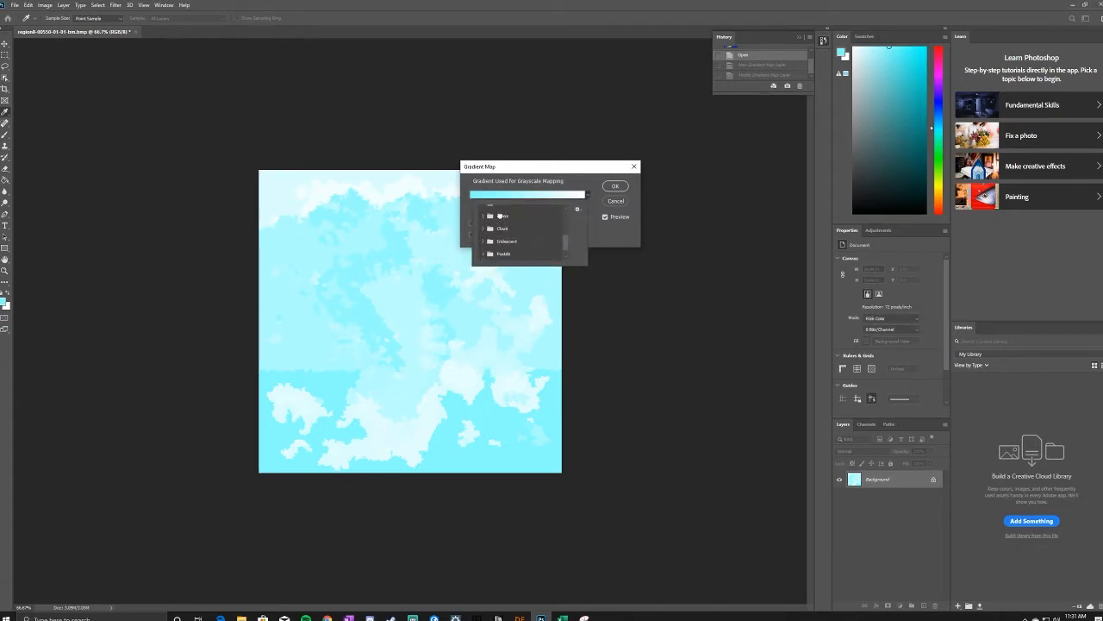
left_click(481, 216)
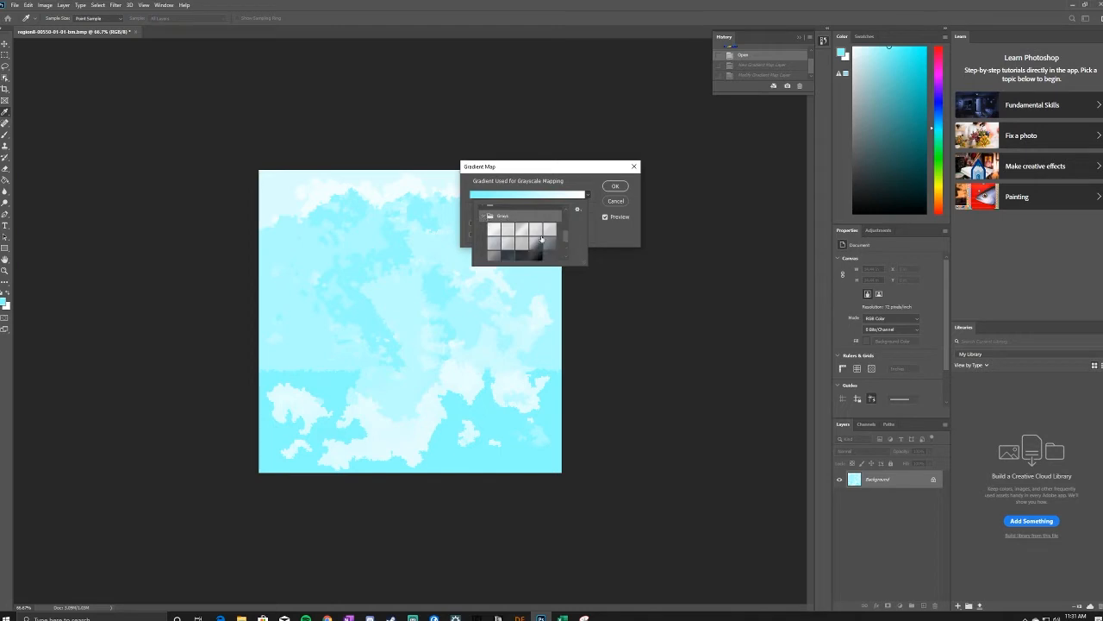
scroll(542, 238, "up", 2)
scroll(542, 237, "up", 2)
Choose the Black, White gradient from the Basics presets in the Gradient Editor and apply the Gradient Map to the image
left_click(584, 196)
left_click(585, 196)
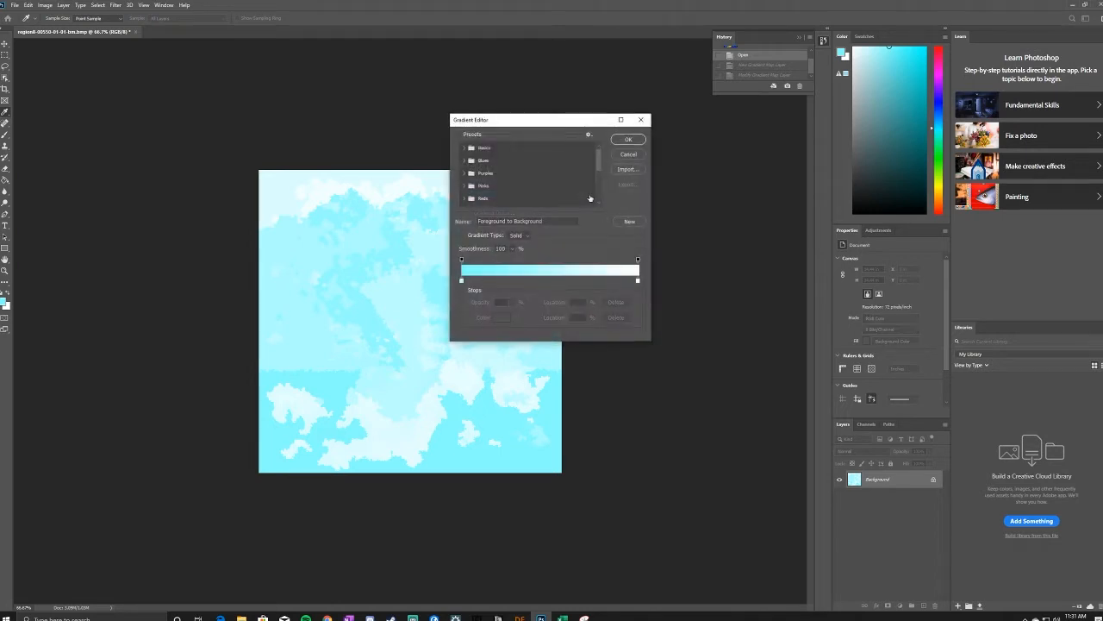
left_click_drag(587, 125, 656, 100)
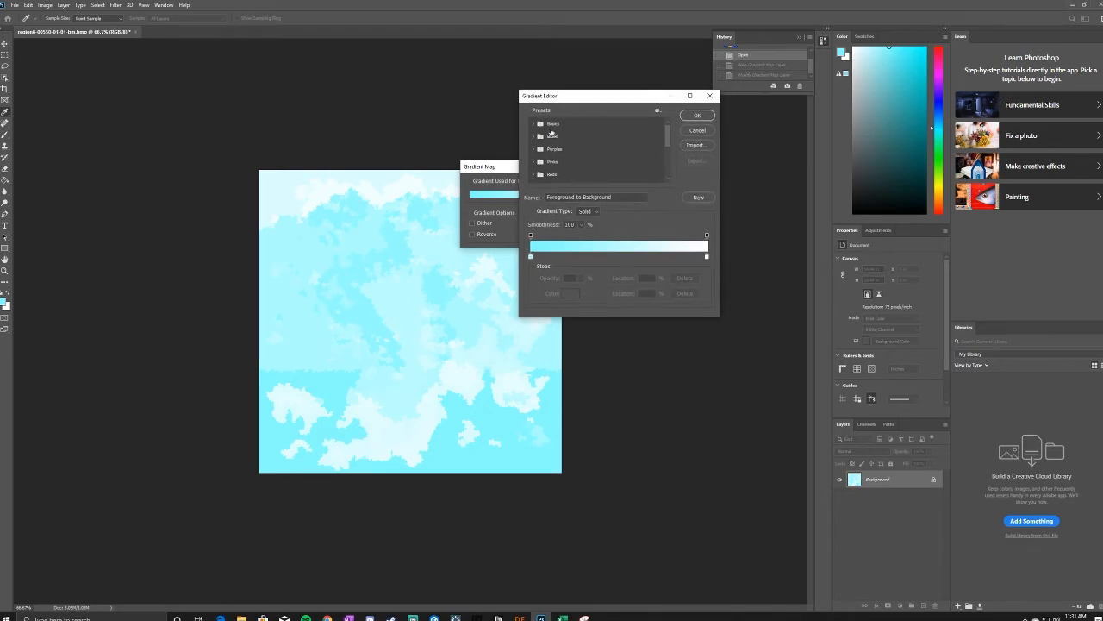
left_click(539, 124)
left_click(572, 137)
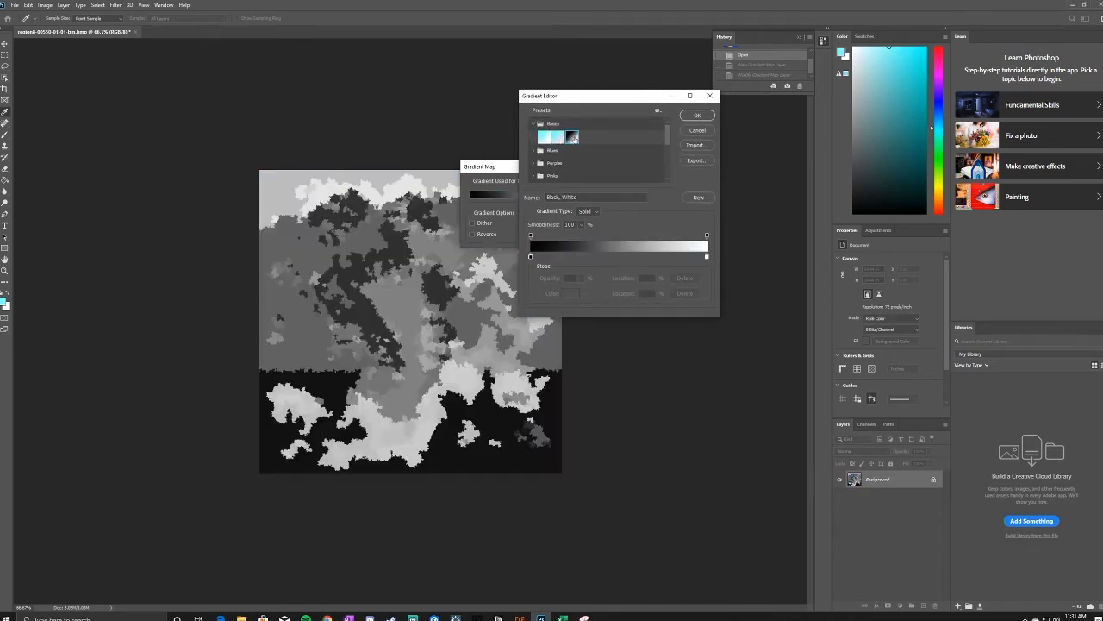
left_click(705, 118)
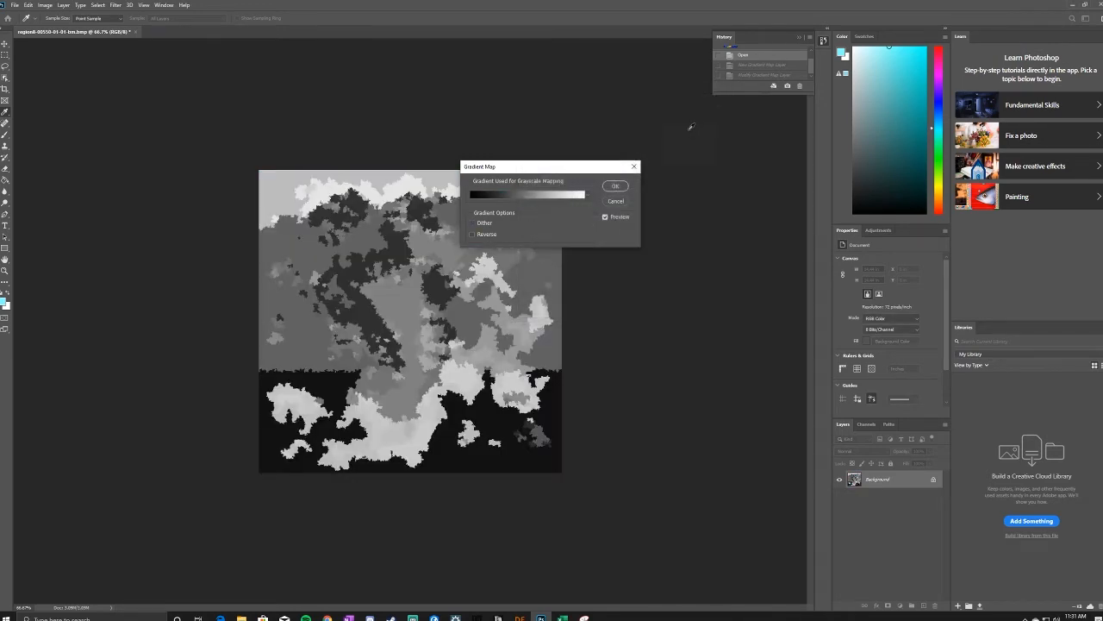
left_click(615, 188)
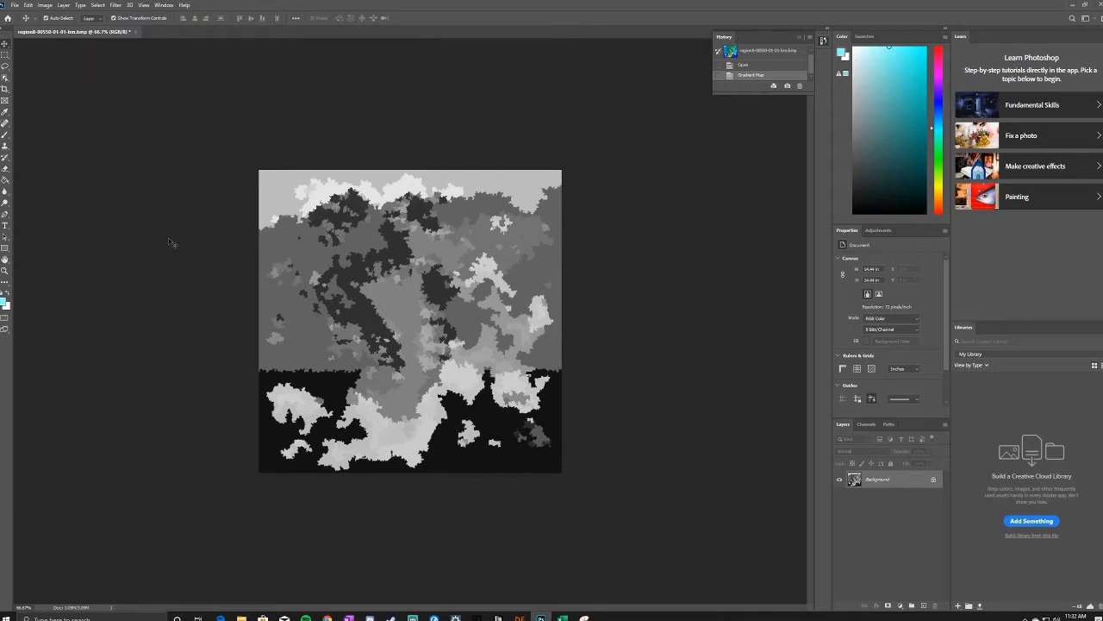
left_click(14, 4)
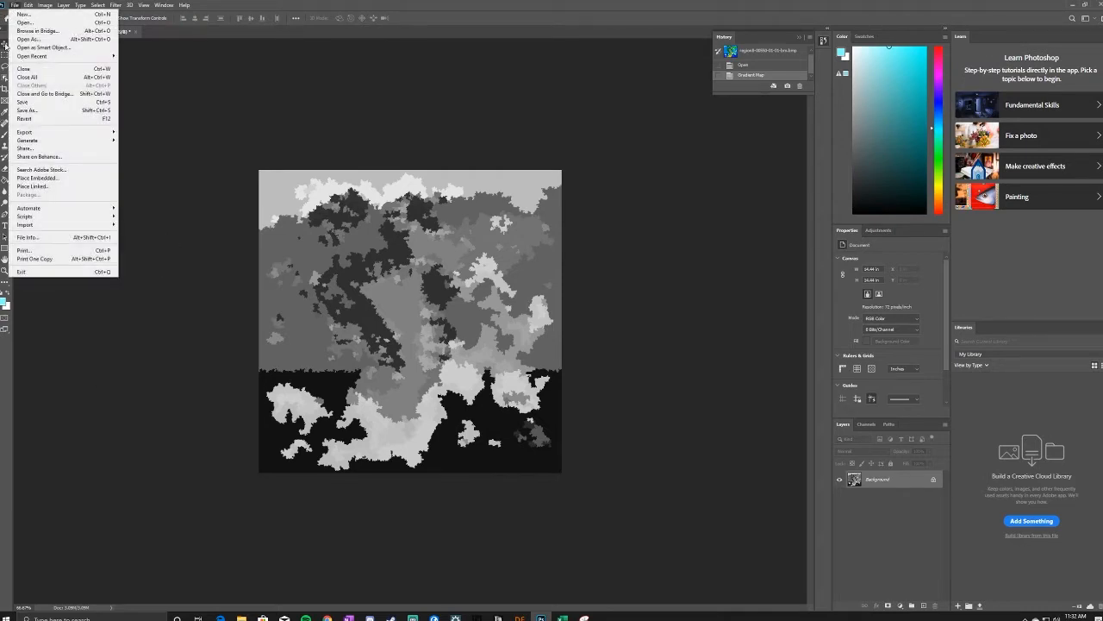
mouse_move(61, 133)
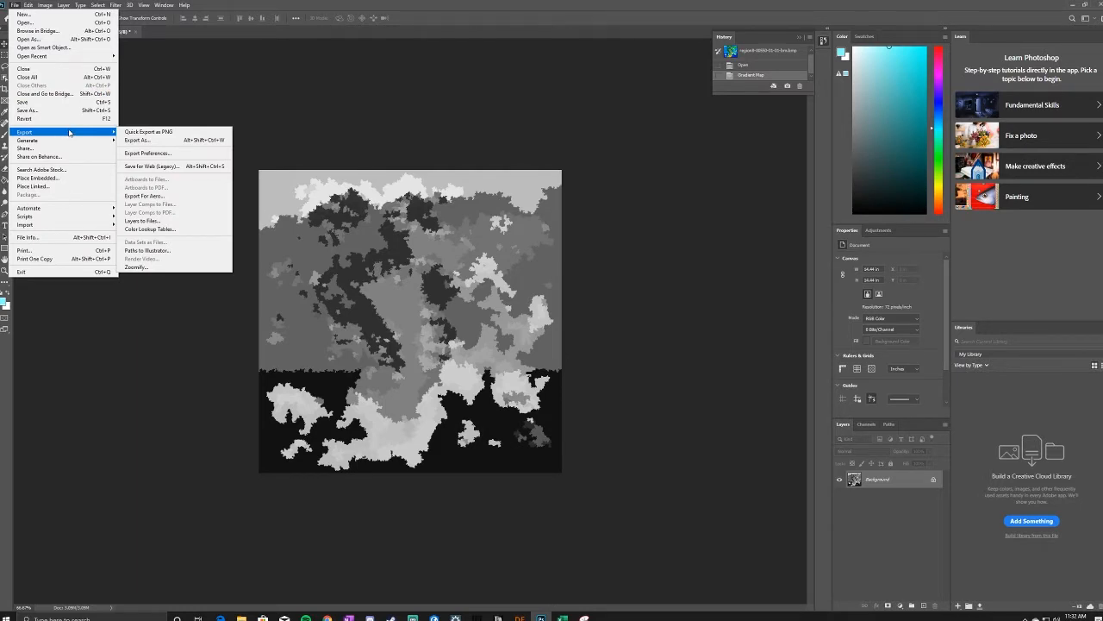
mouse_move(79, 5)
left_click(402, 7)
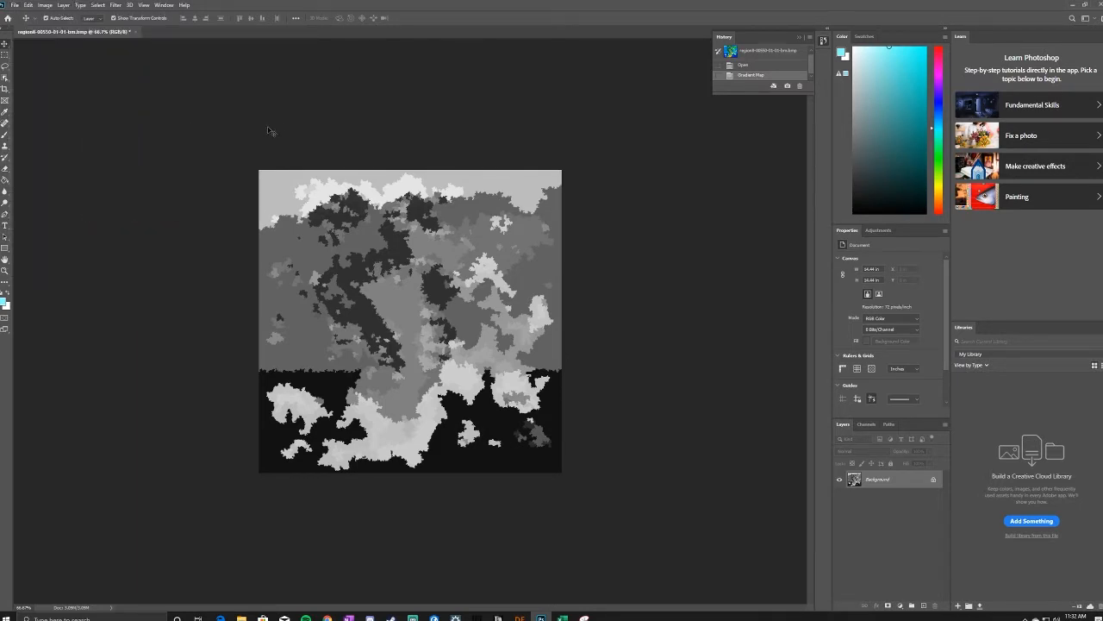
left_click(15, 6)
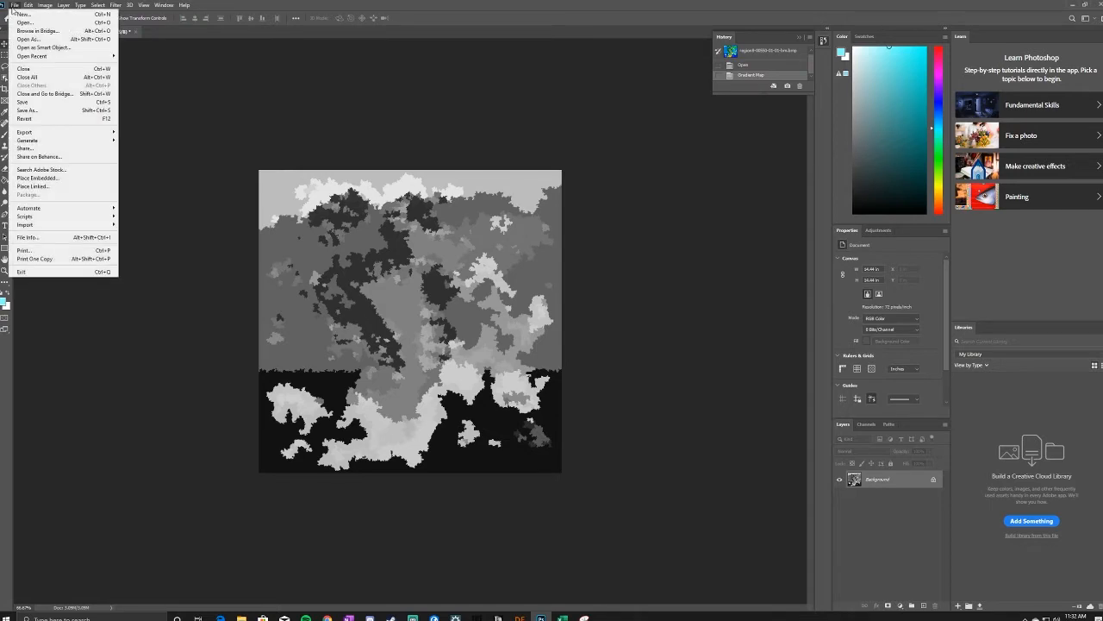
left_click(40, 110)
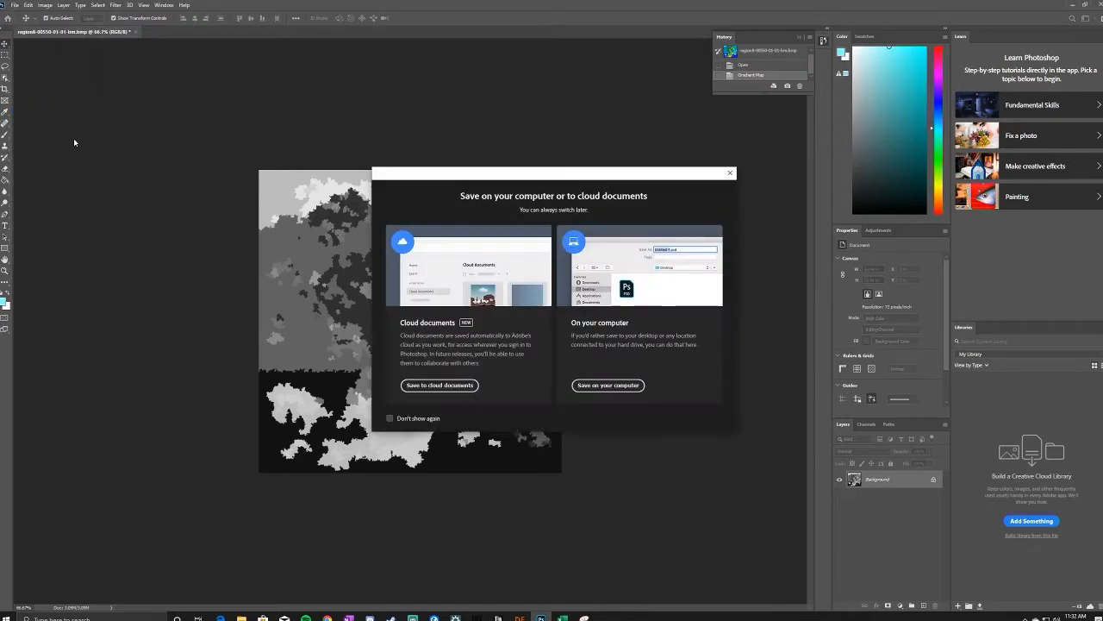
left_click_drag(567, 186, 0, 181)
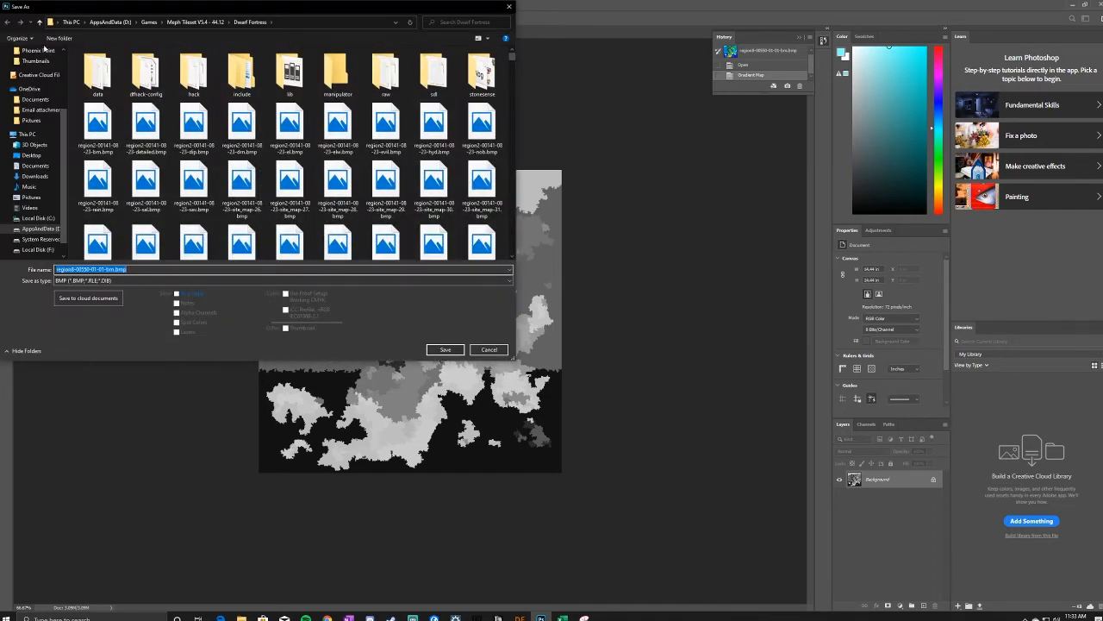
left_click(103, 269)
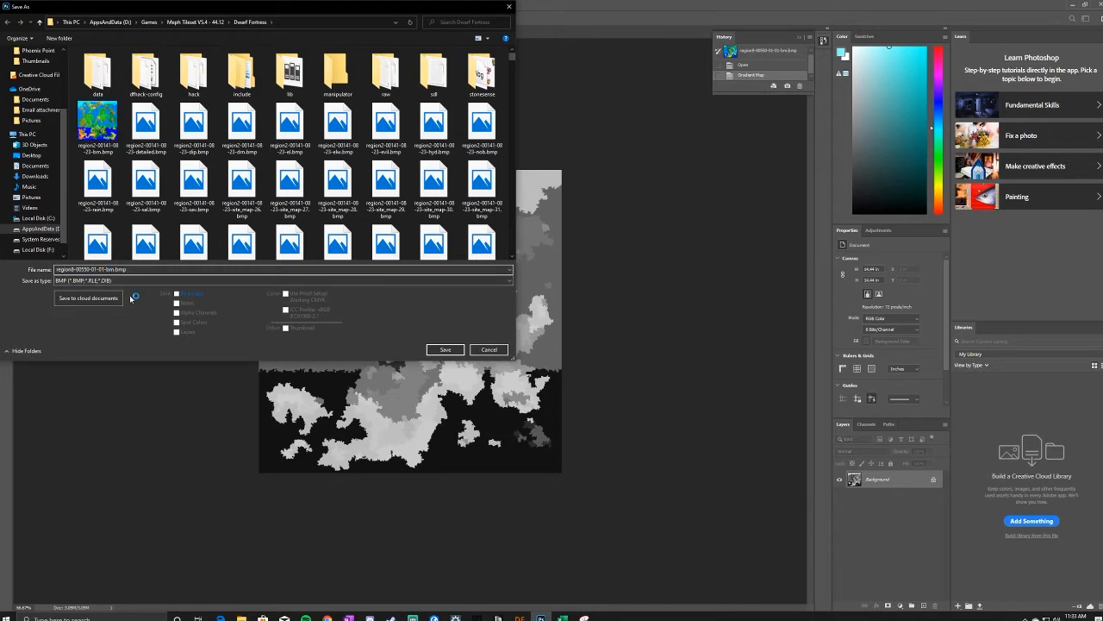
type("_")
key("BackSpace")
type("-gray")
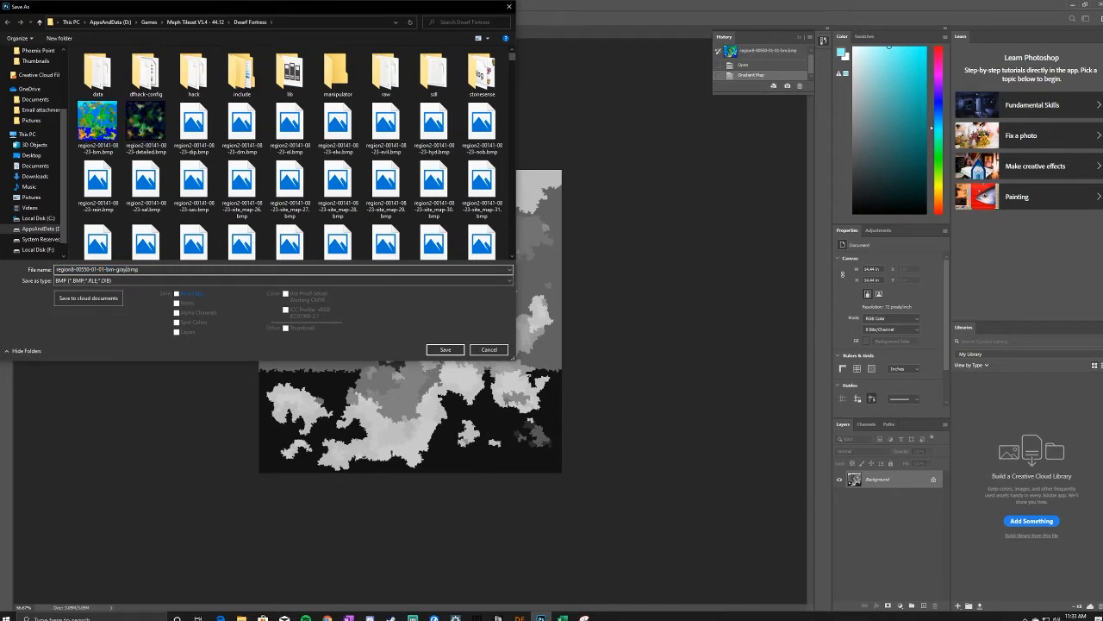
key("Return")
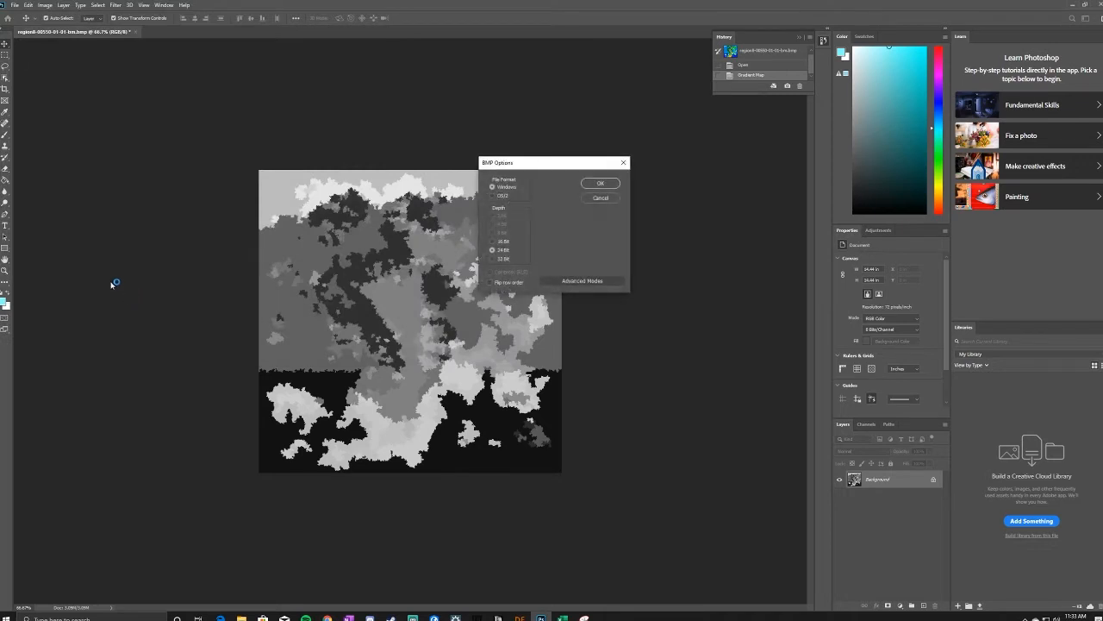
left_click(600, 183)
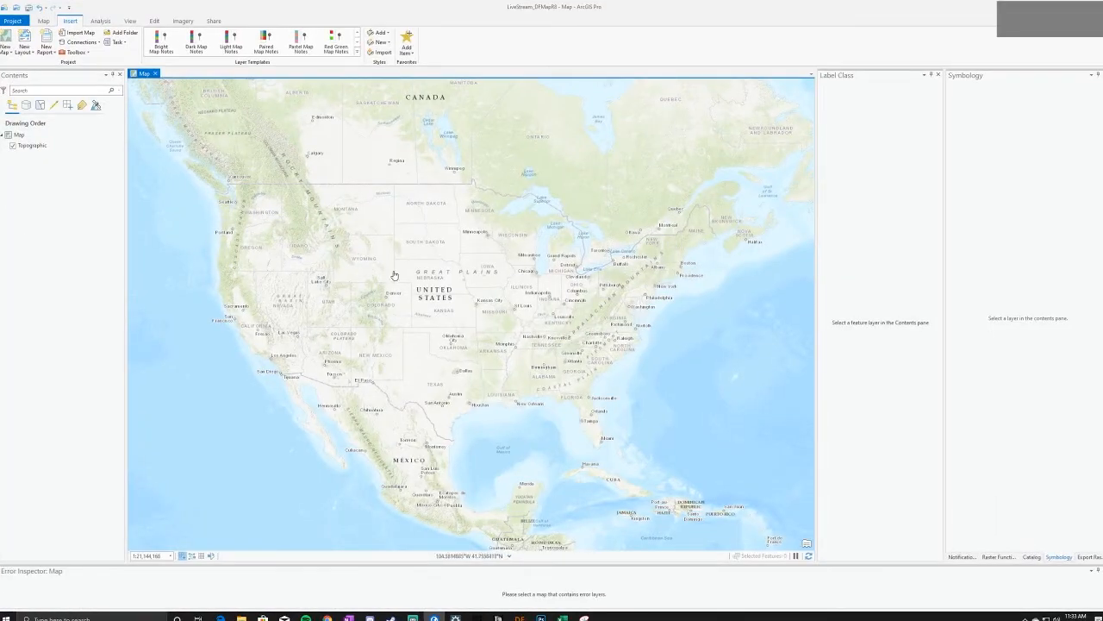
scroll(400, 272, "down", 2)
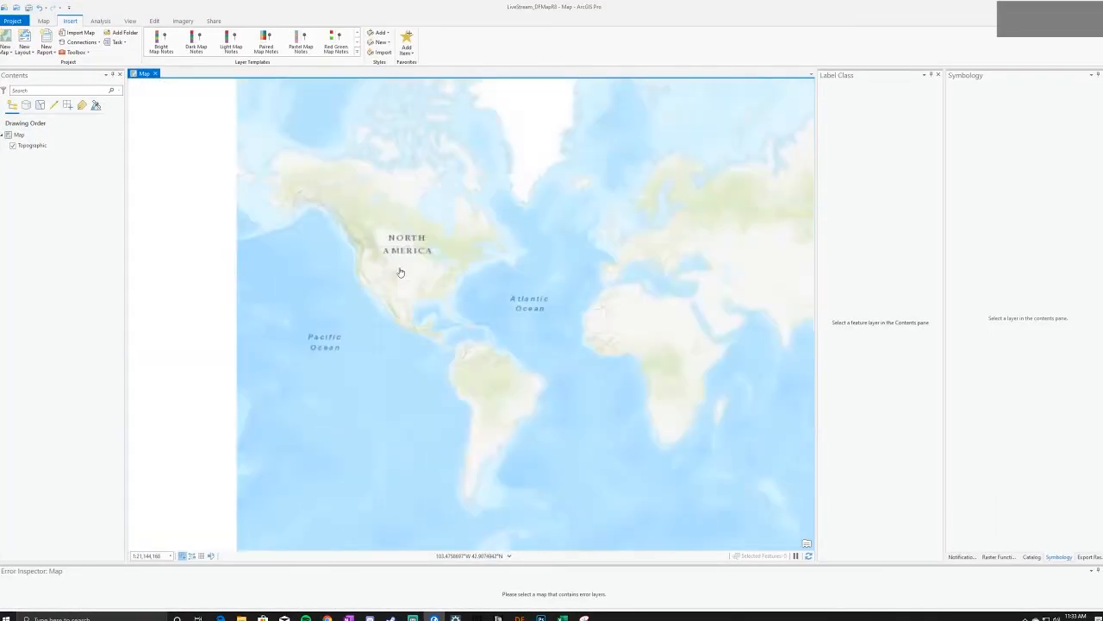
scroll(400, 273, "down", 2)
scroll(446, 287, "up", 3)
scroll(414, 286, "down", 1)
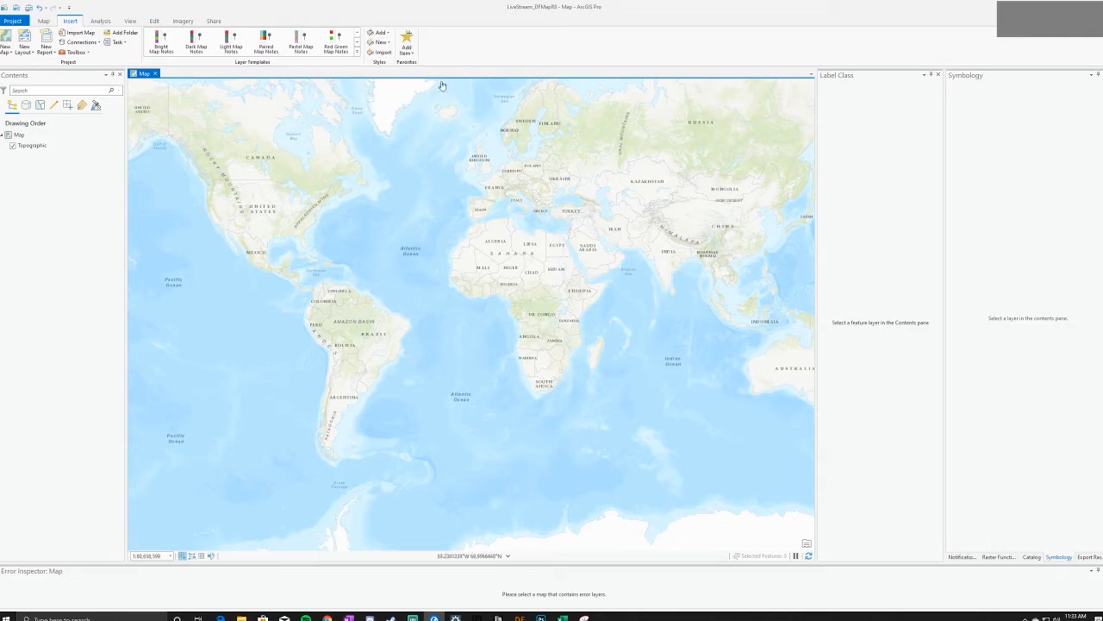
left_click(34, 146)
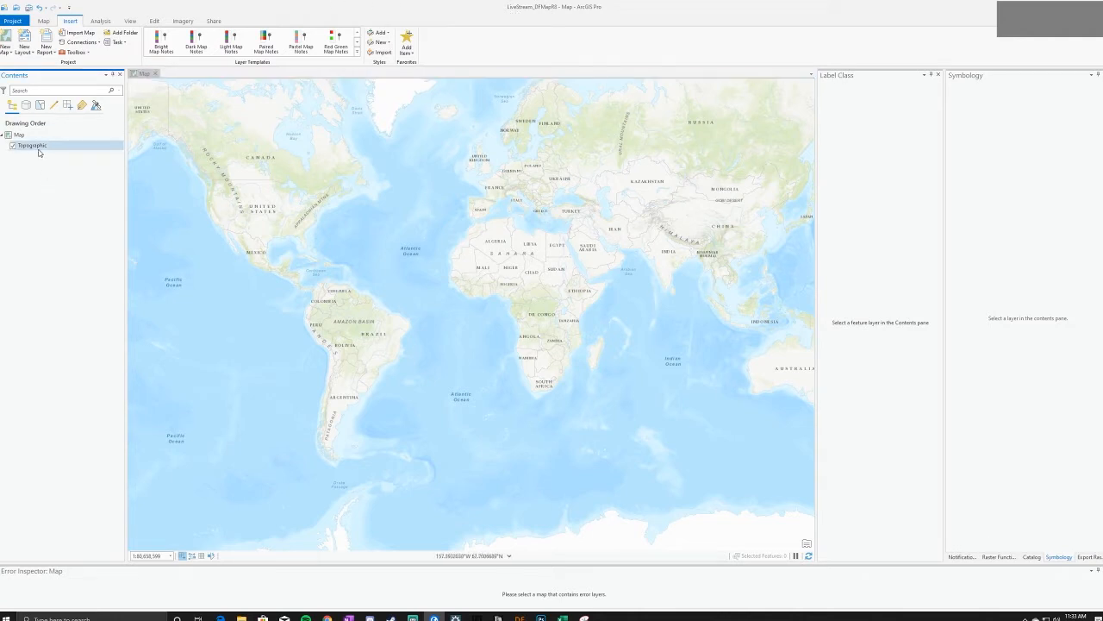
left_click(38, 147)
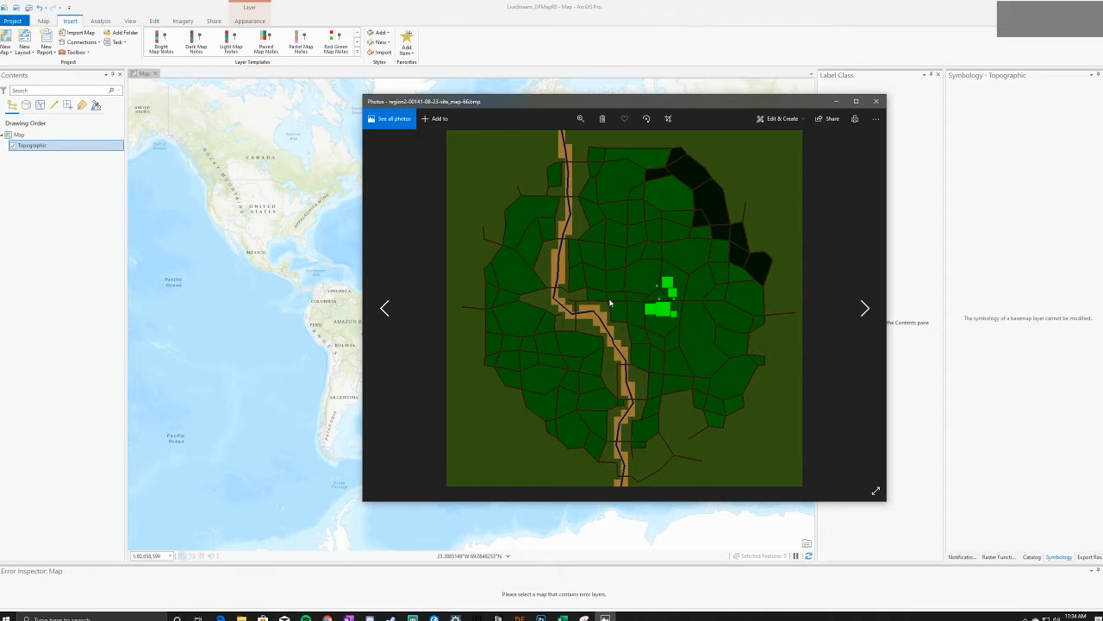
left_click(881, 102)
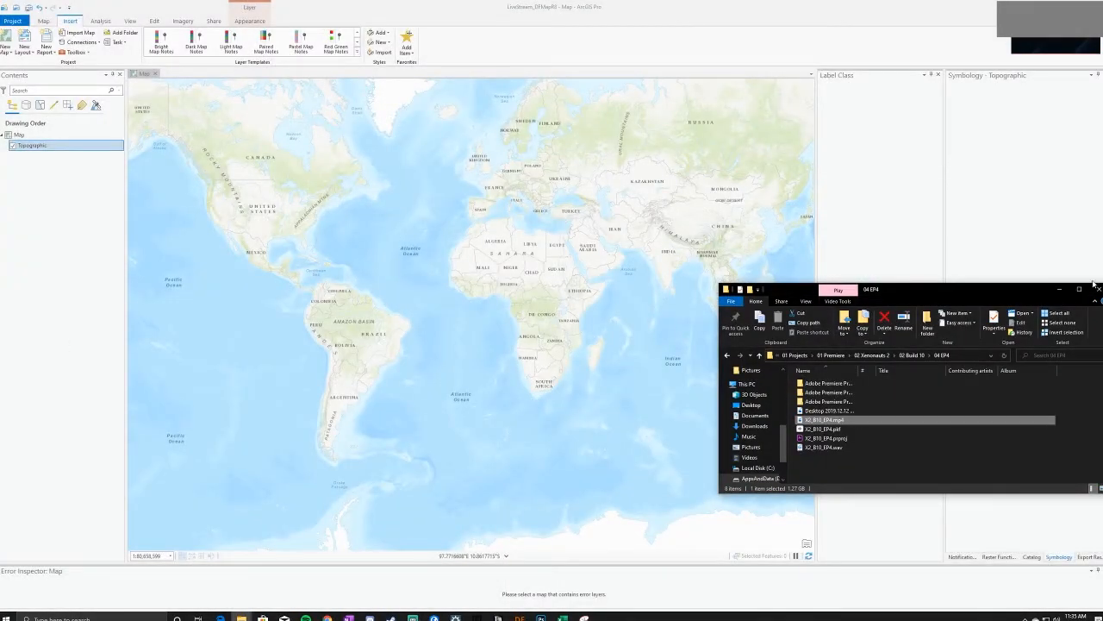
left_click(1098, 290)
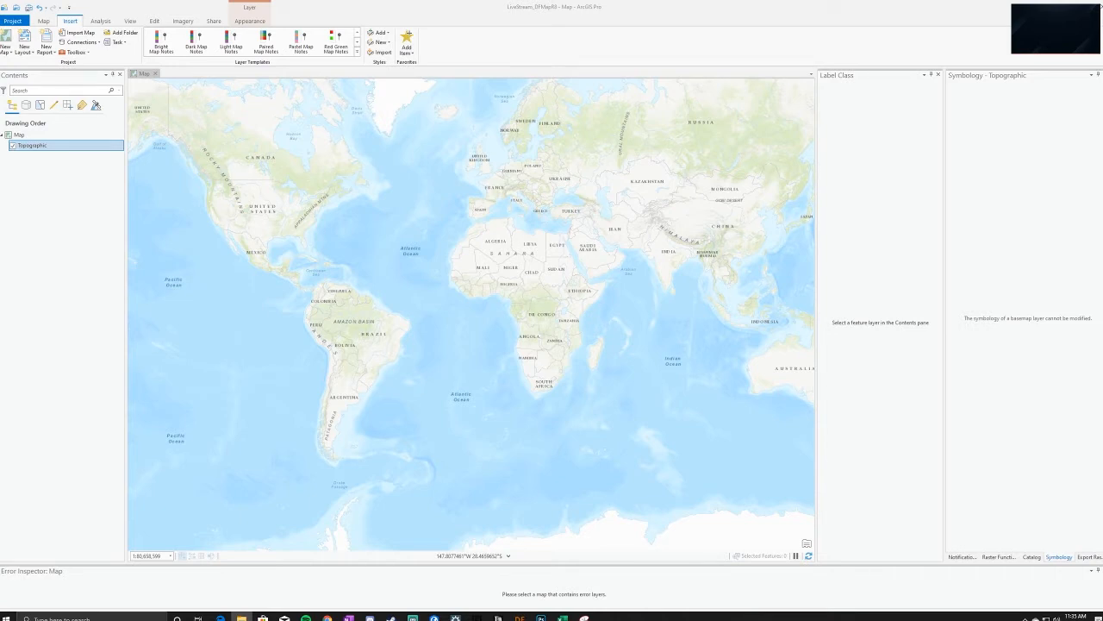
left_click_drag(265, 162, 50, 188)
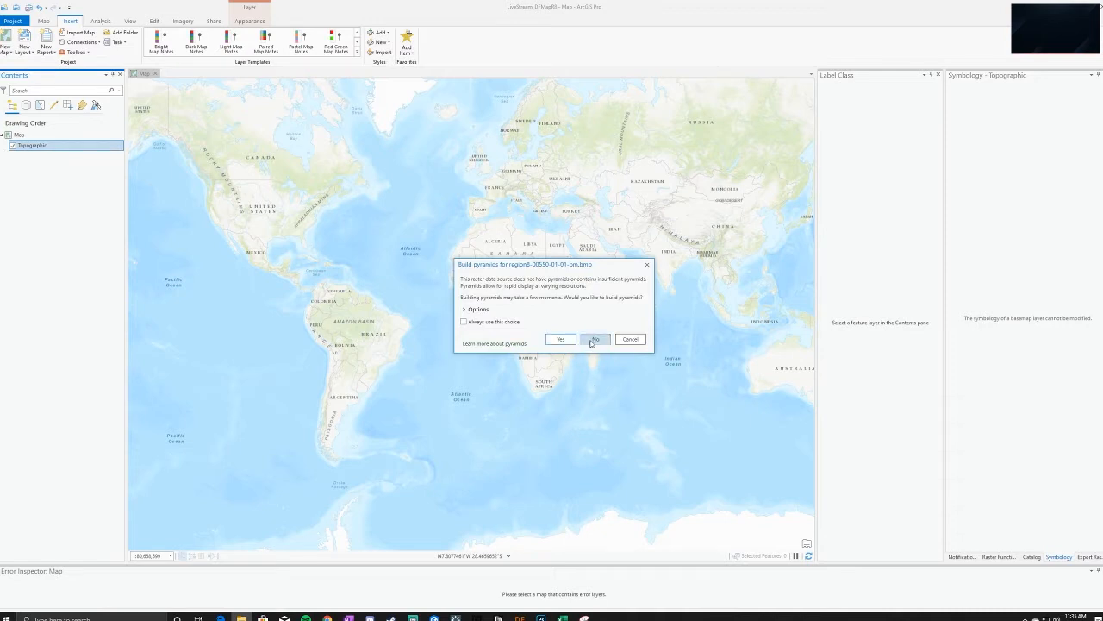
left_click(567, 341)
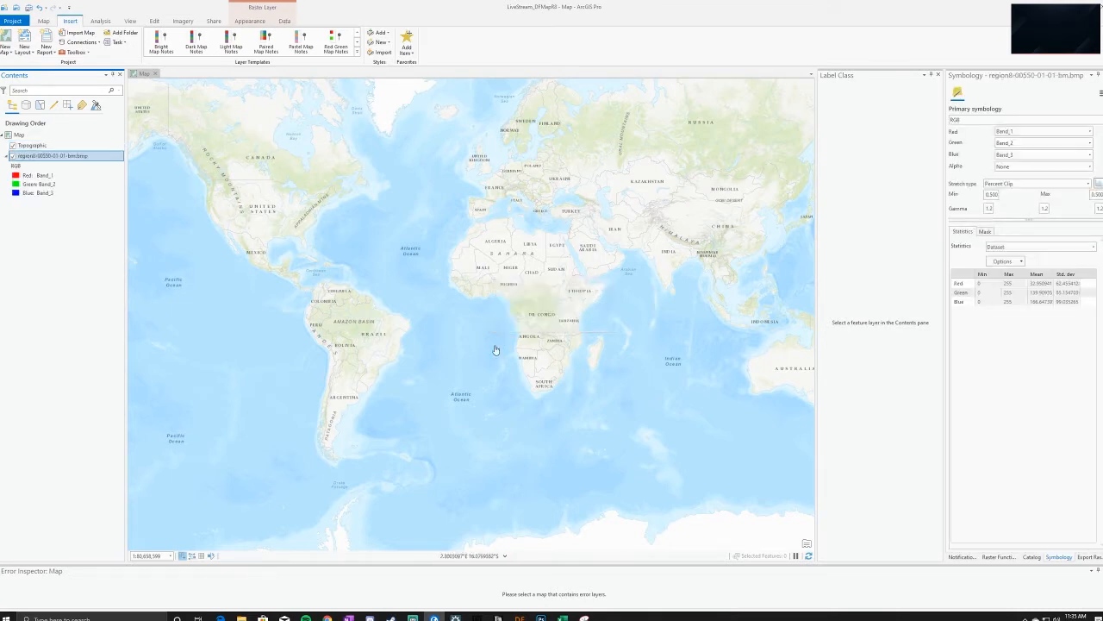
right_click(40, 157)
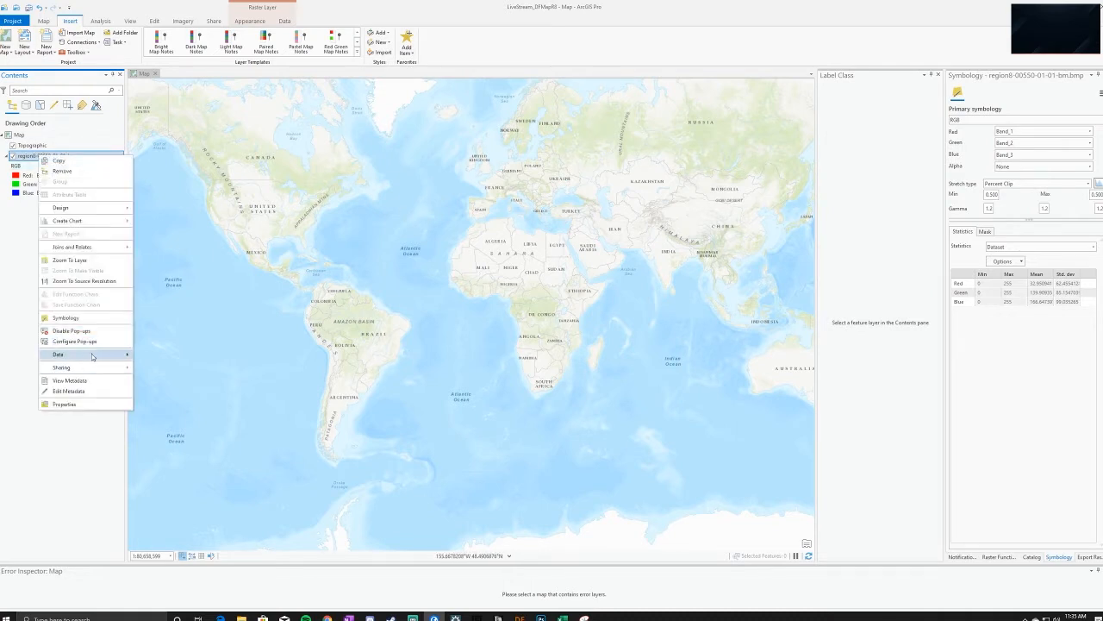
left_click(86, 260)
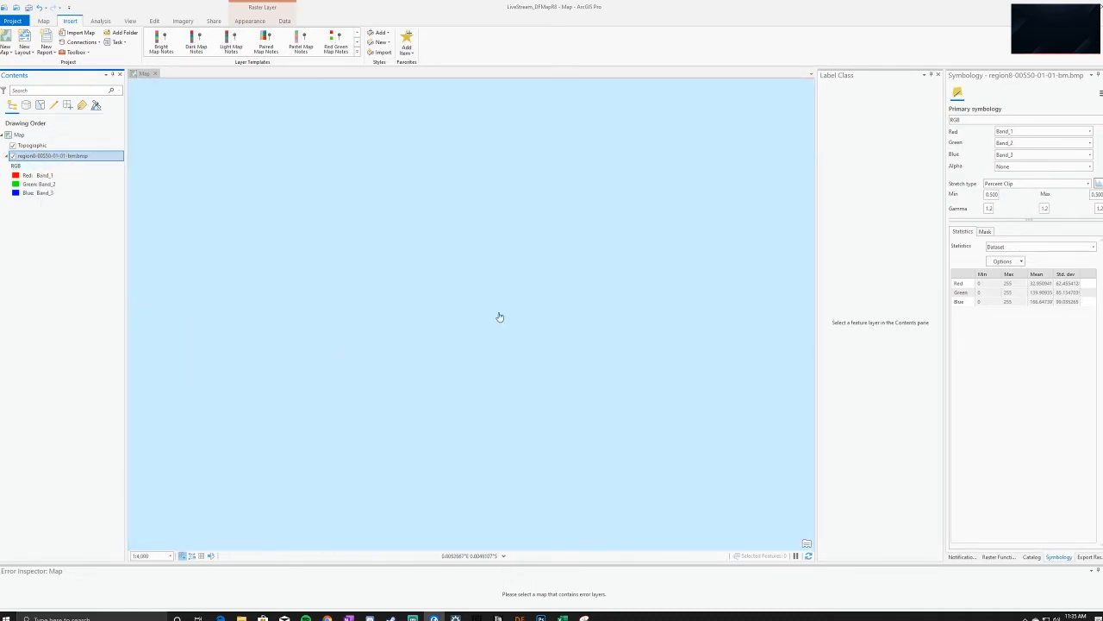
left_click(14, 146)
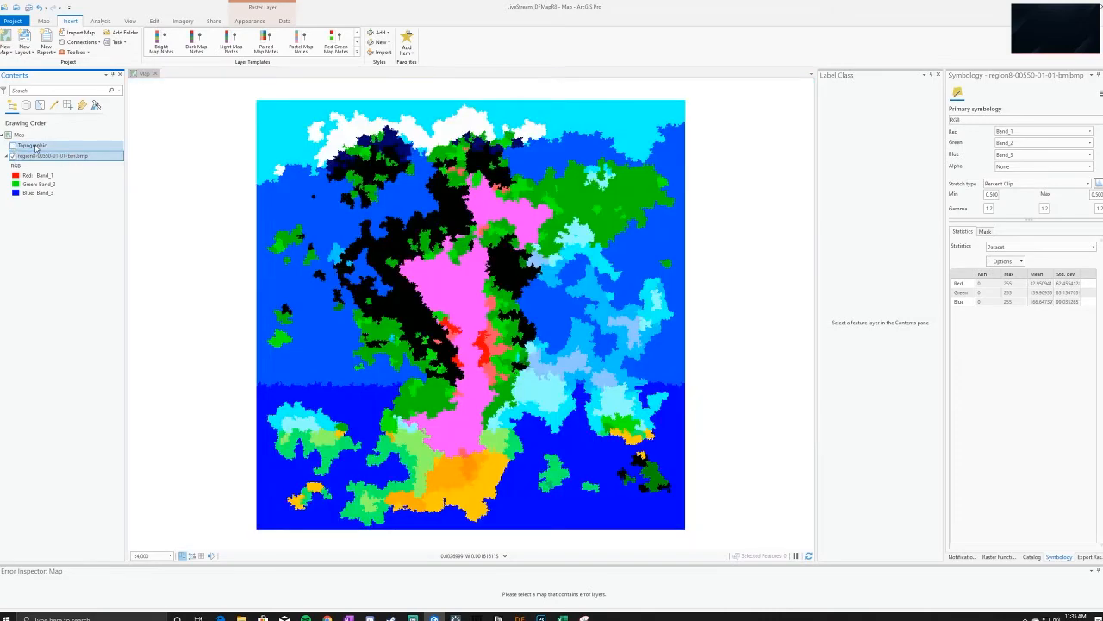
left_click_drag(34, 146, 11, 218)
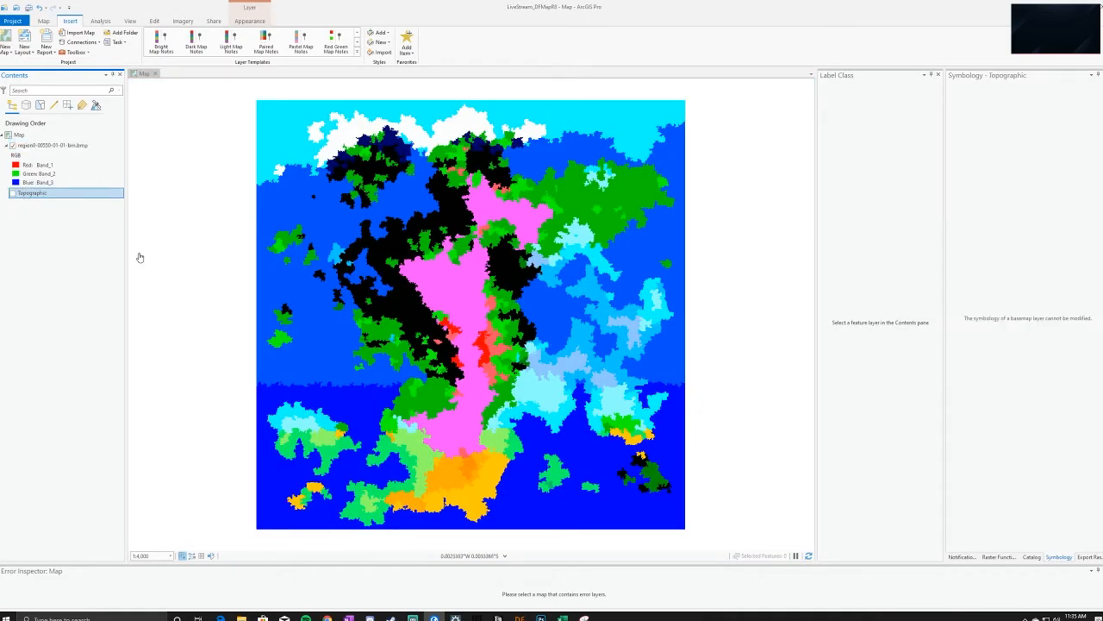
left_click(13, 146)
left_click(13, 146)
key("alt+Tab")
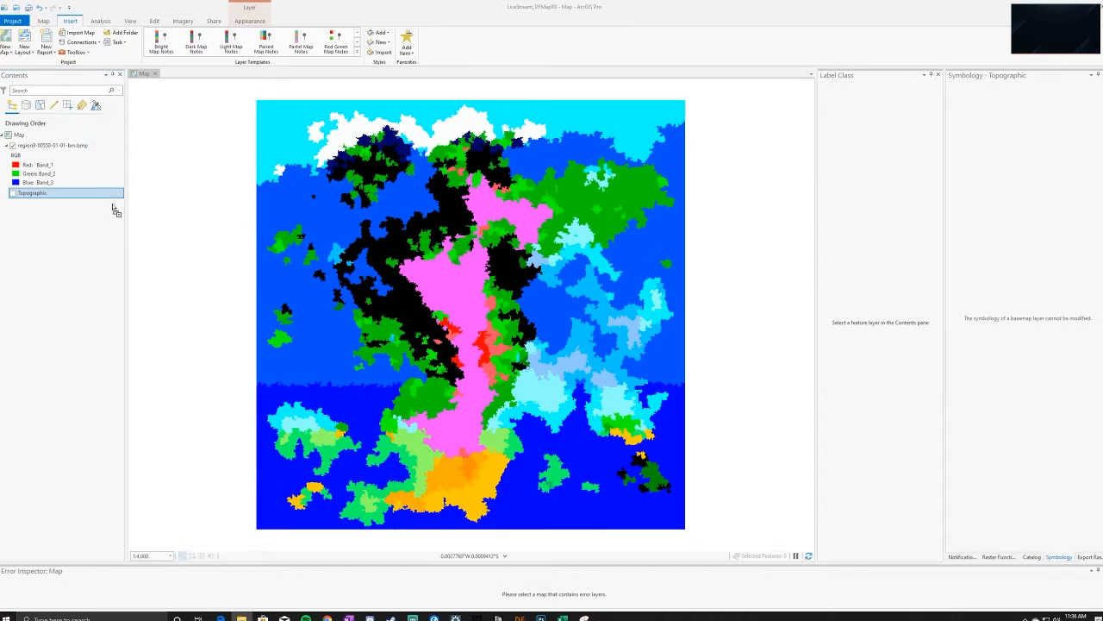
left_click_drag(116, 209, 37, 138)
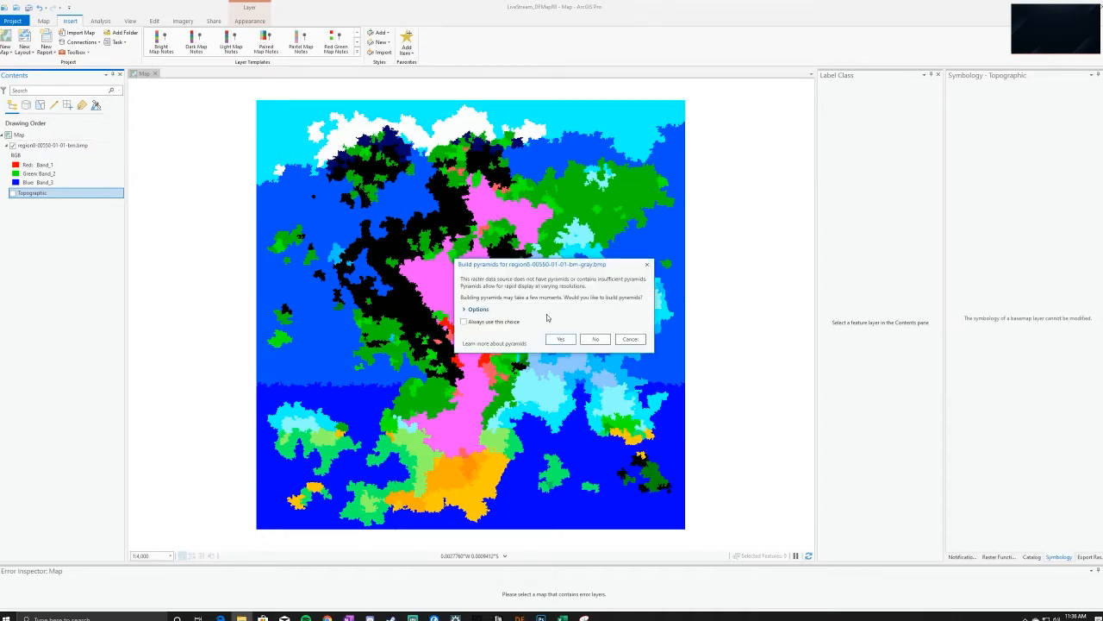
left_click(560, 339)
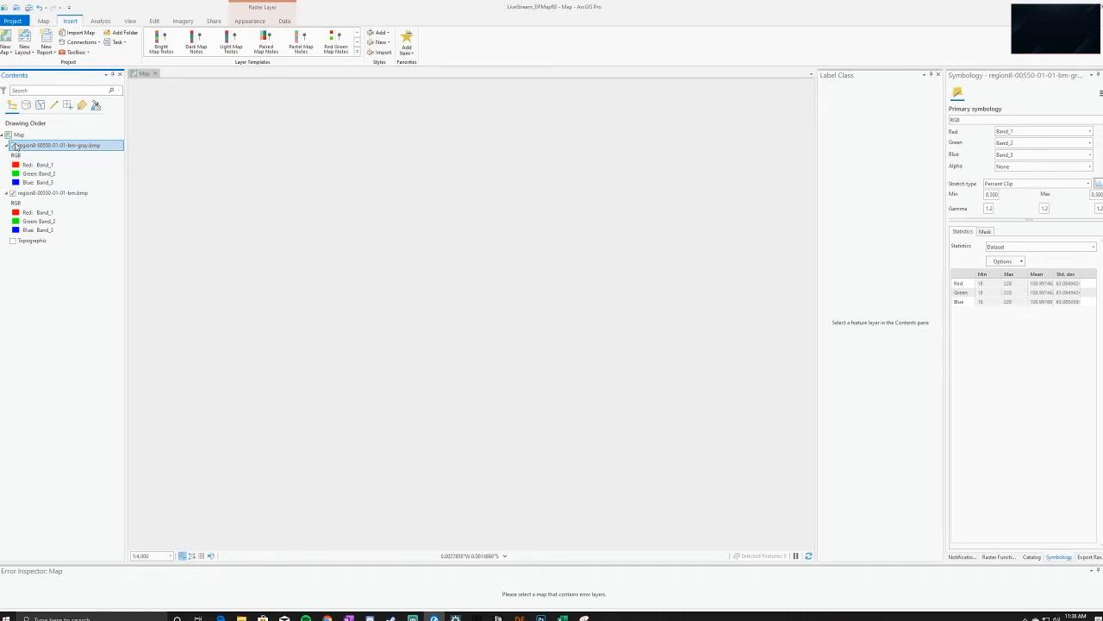
left_click(978, 120)
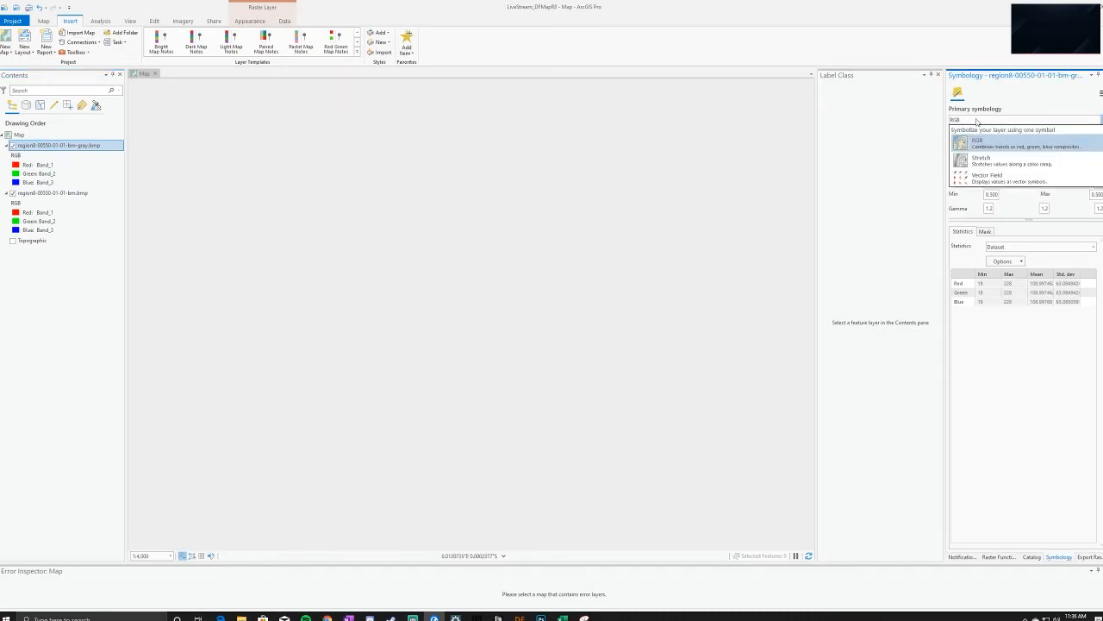
left_click(995, 162)
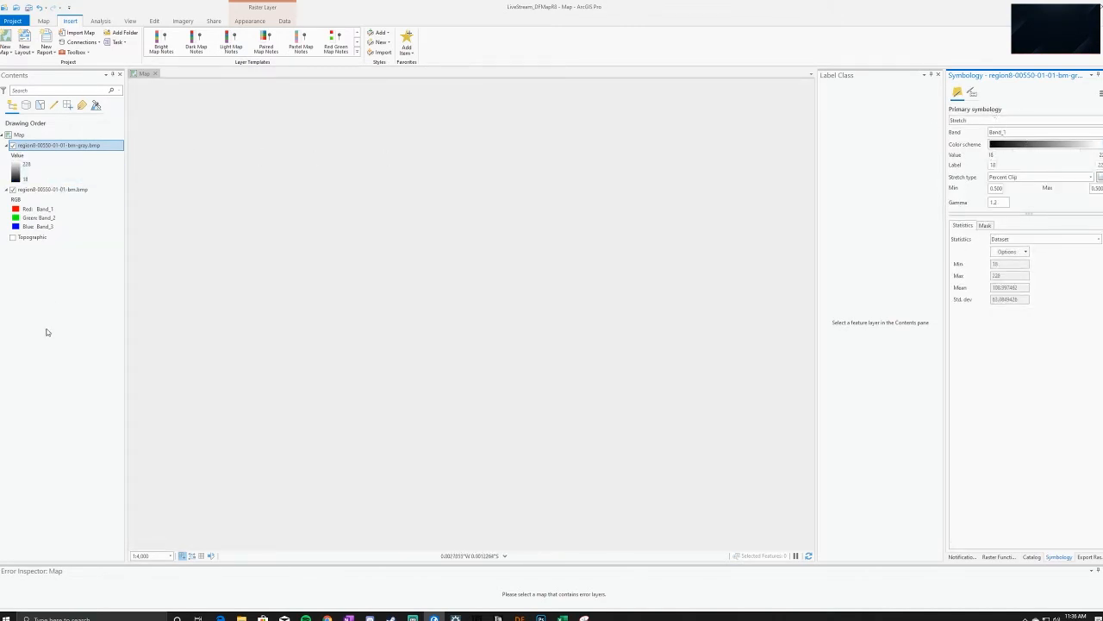
Show the grayscale raster at its full extent and compare it with the color raster by toggling layer visibility
left_click(66, 143)
left_click(51, 136)
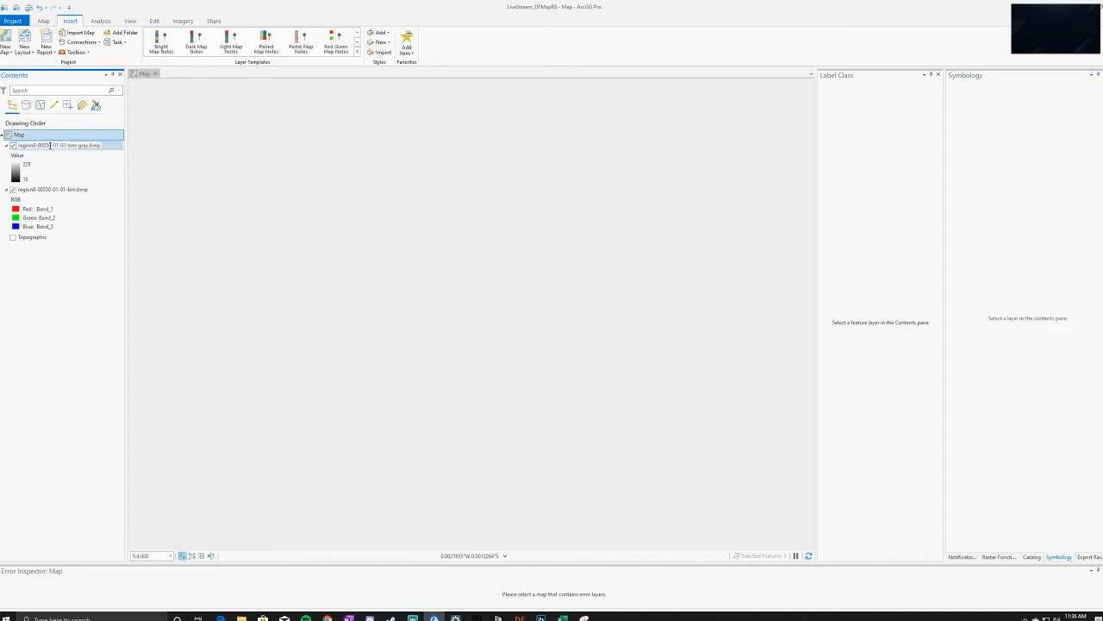
left_click(51, 145)
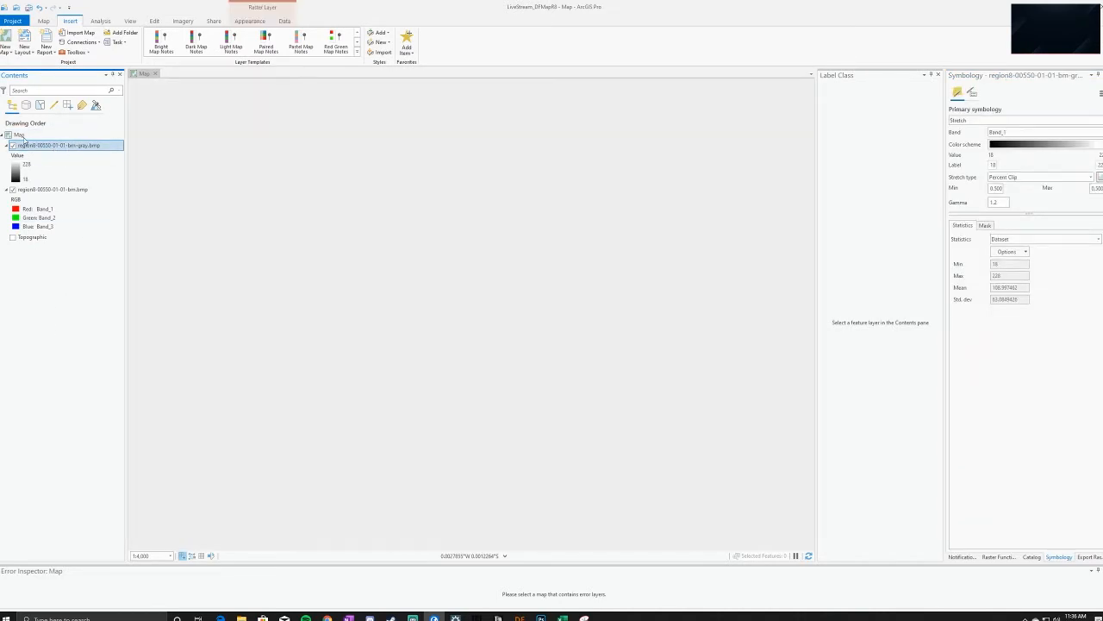
left_click(12, 189)
right_click(32, 146)
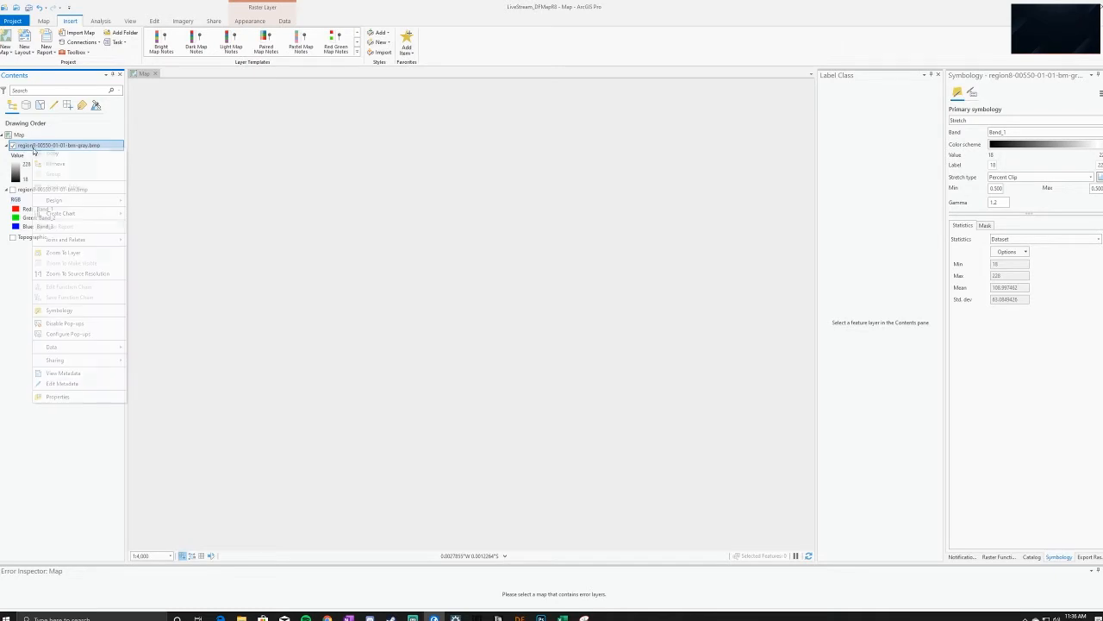
left_click(63, 252)
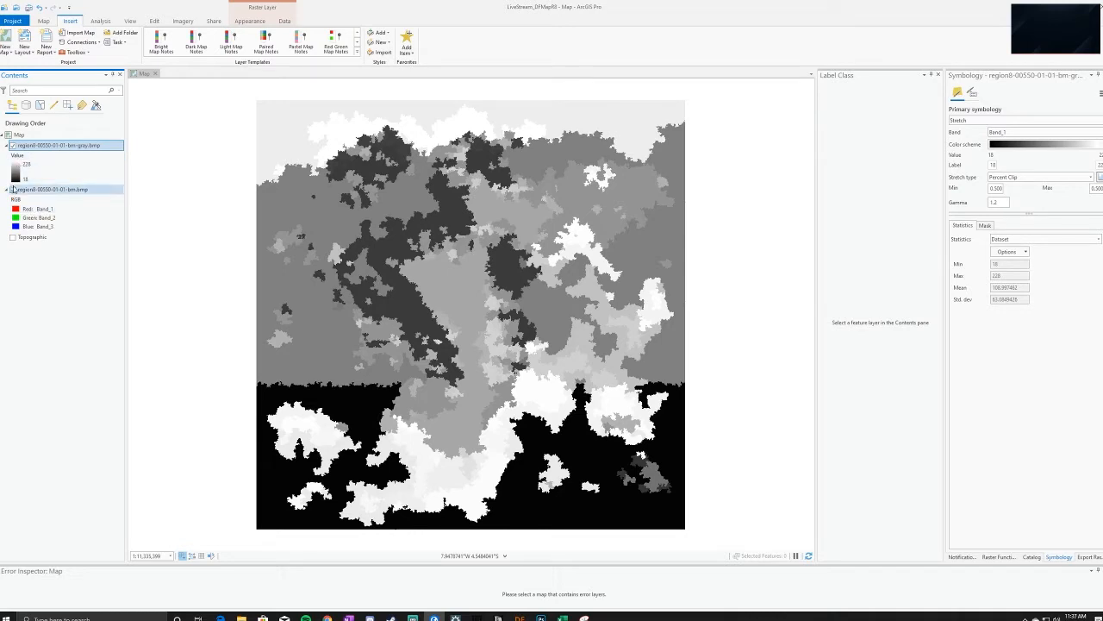
left_click(12, 145)
left_click(12, 145)
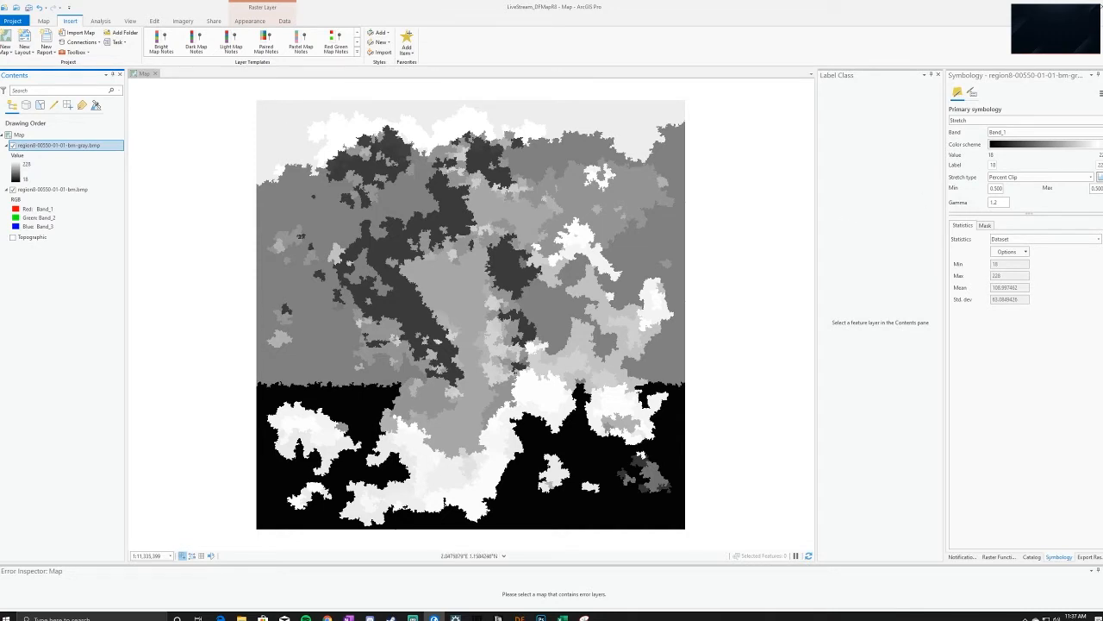
key("alt+Tab")
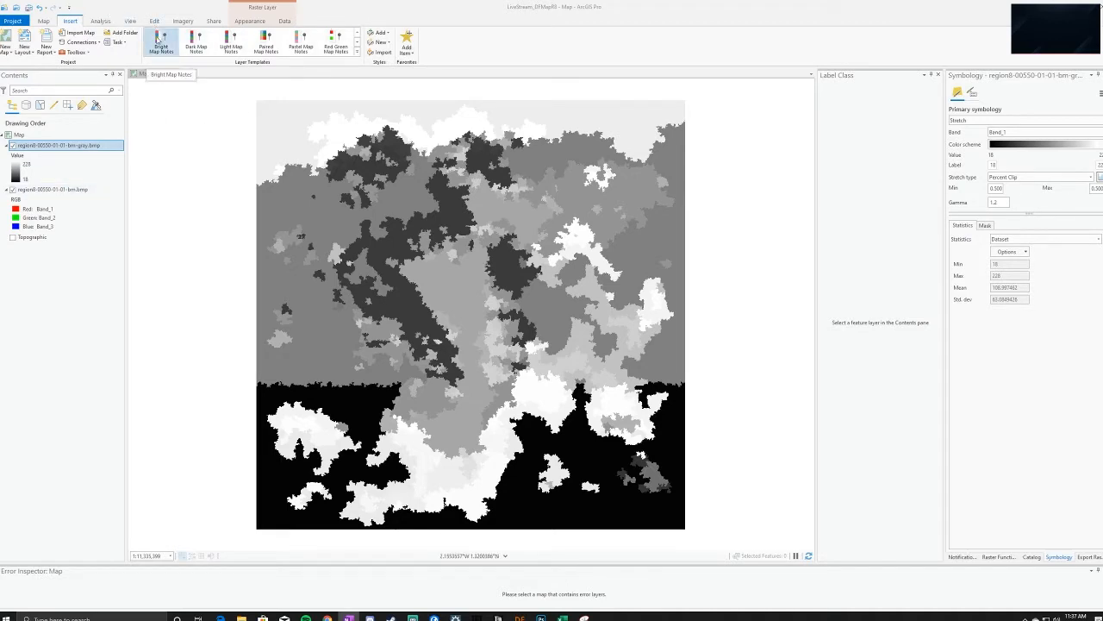
left_click(109, 21)
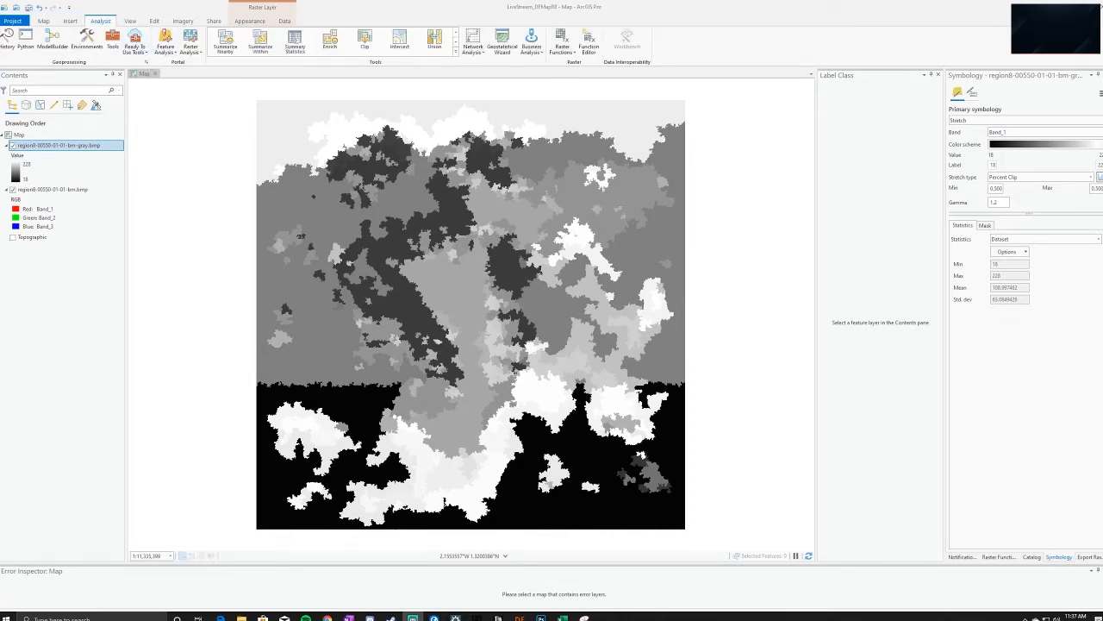
left_click_drag(409, 5, 493, 1)
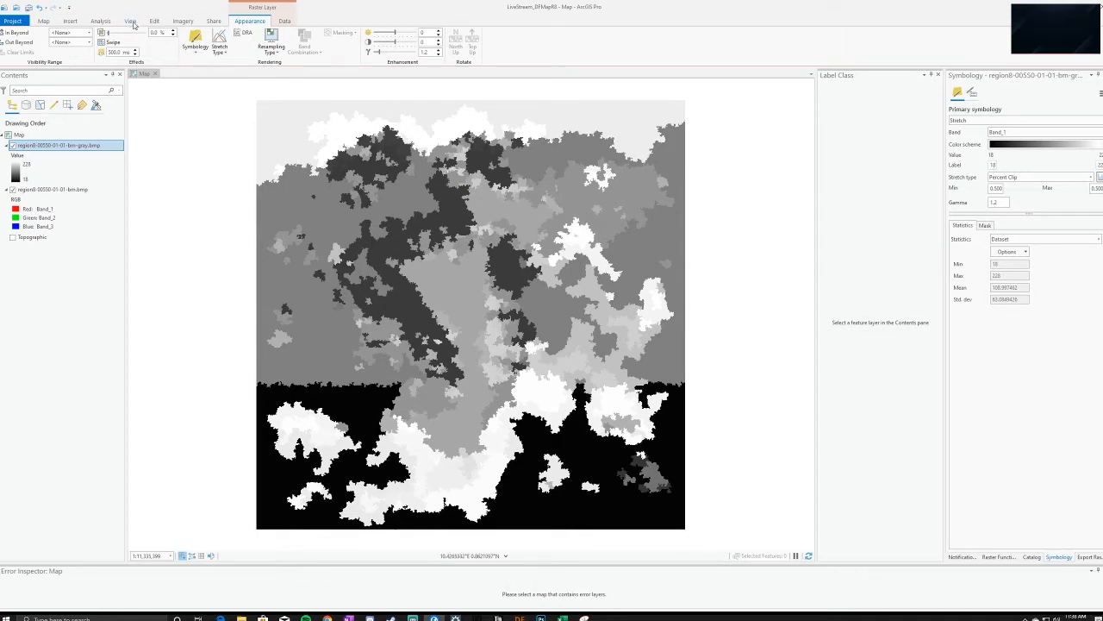
Search the geoprocessing tools for "raster to polygon" and open the Raster to Polygon tool
left_click(100, 21)
left_click(112, 39)
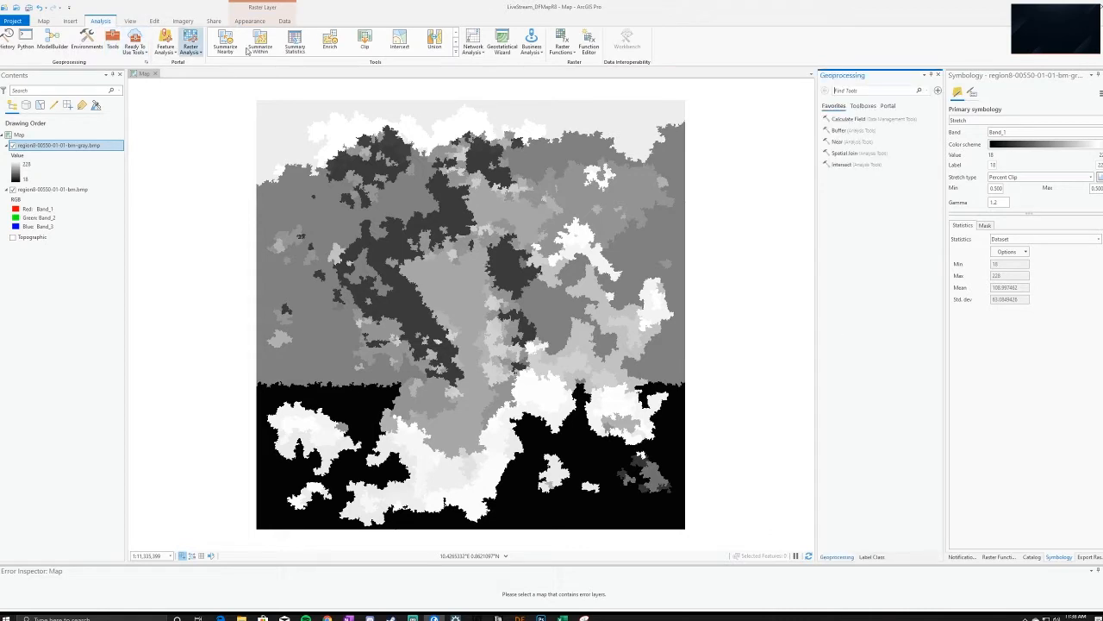
left_click(911, 90)
type("ras")
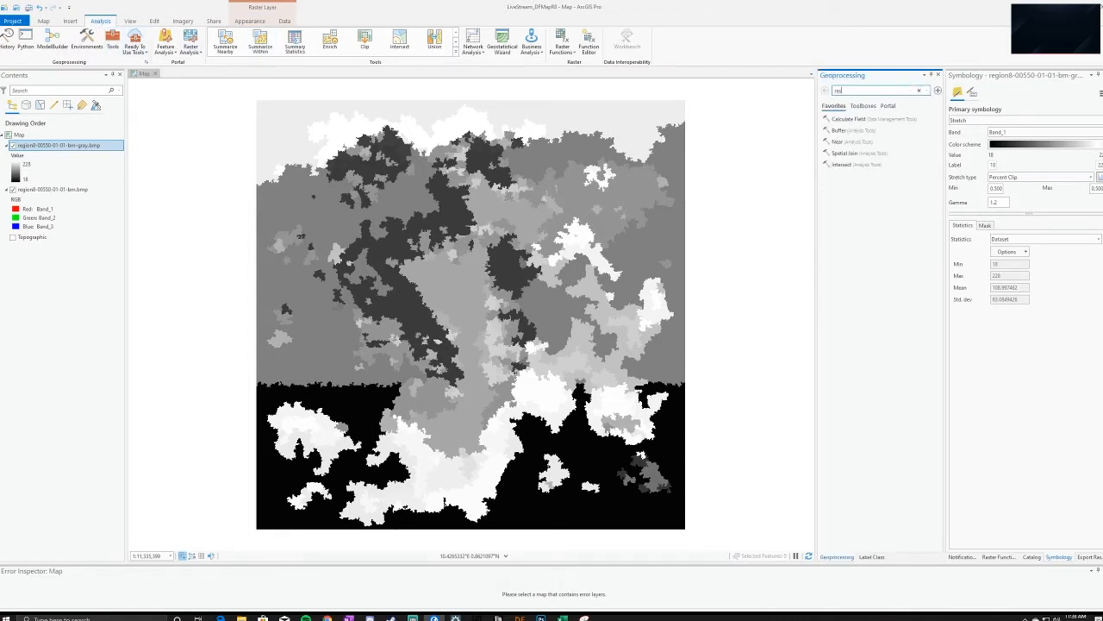
type("ter to polygon")
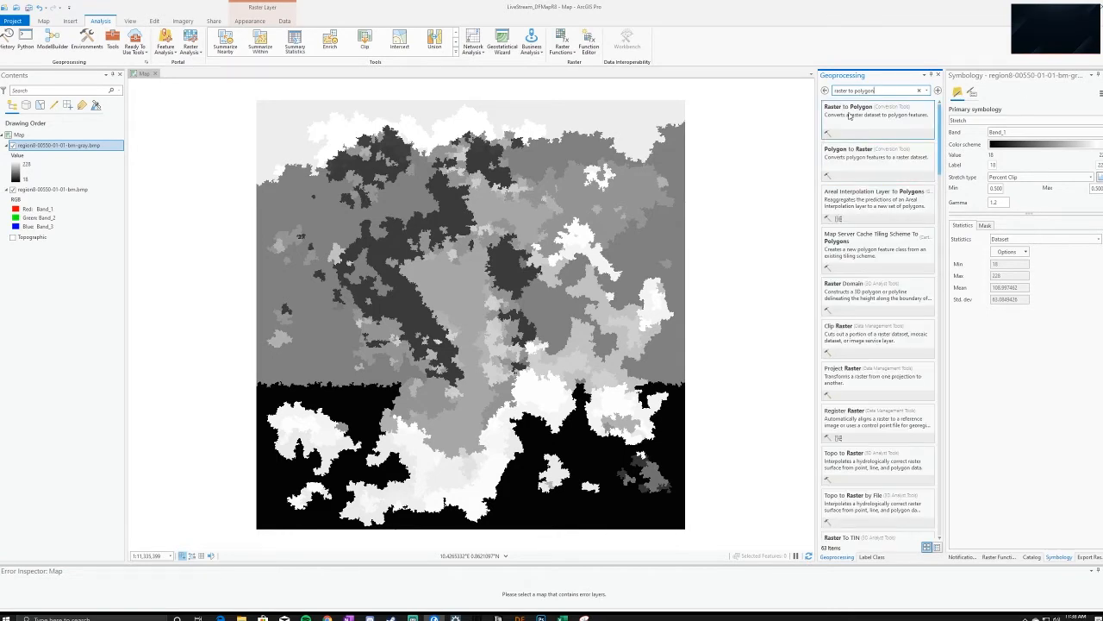
left_click(849, 110)
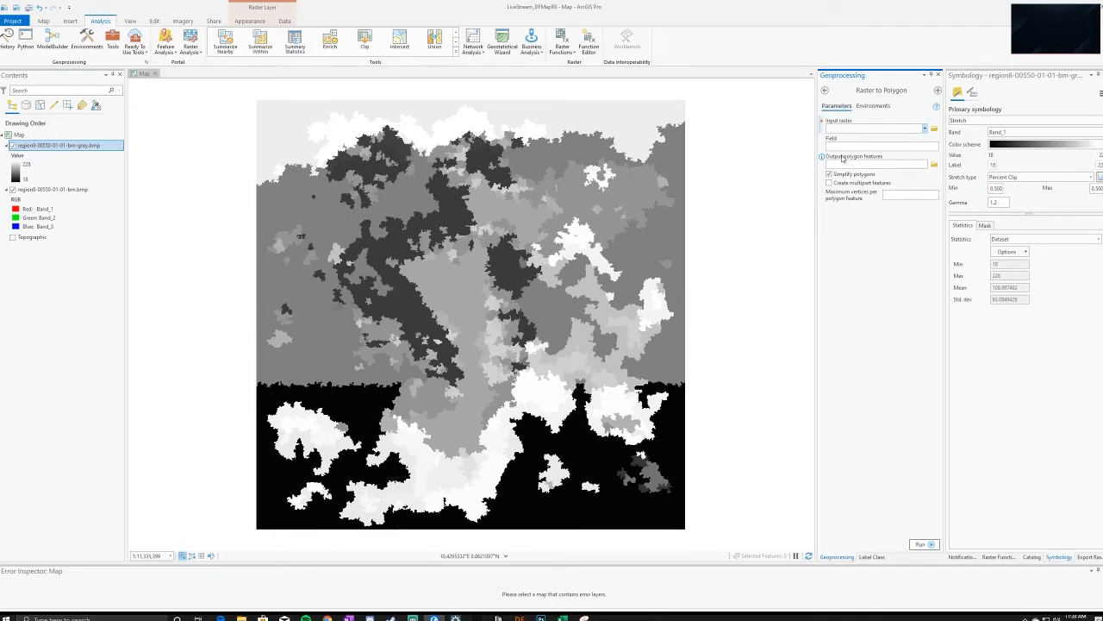
left_click(925, 129)
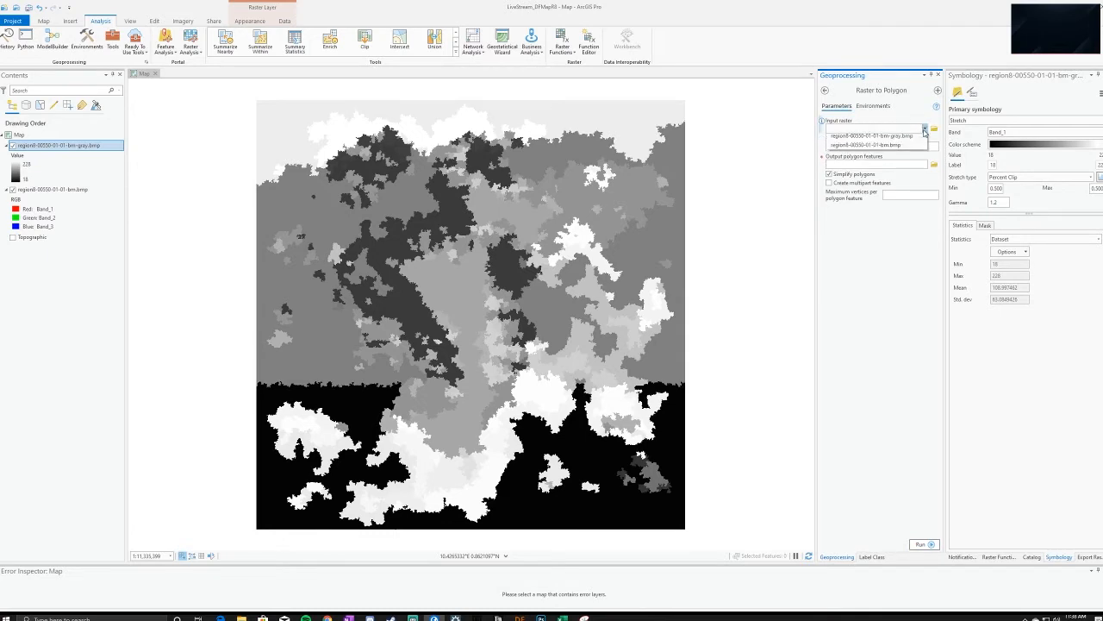
left_click(925, 129)
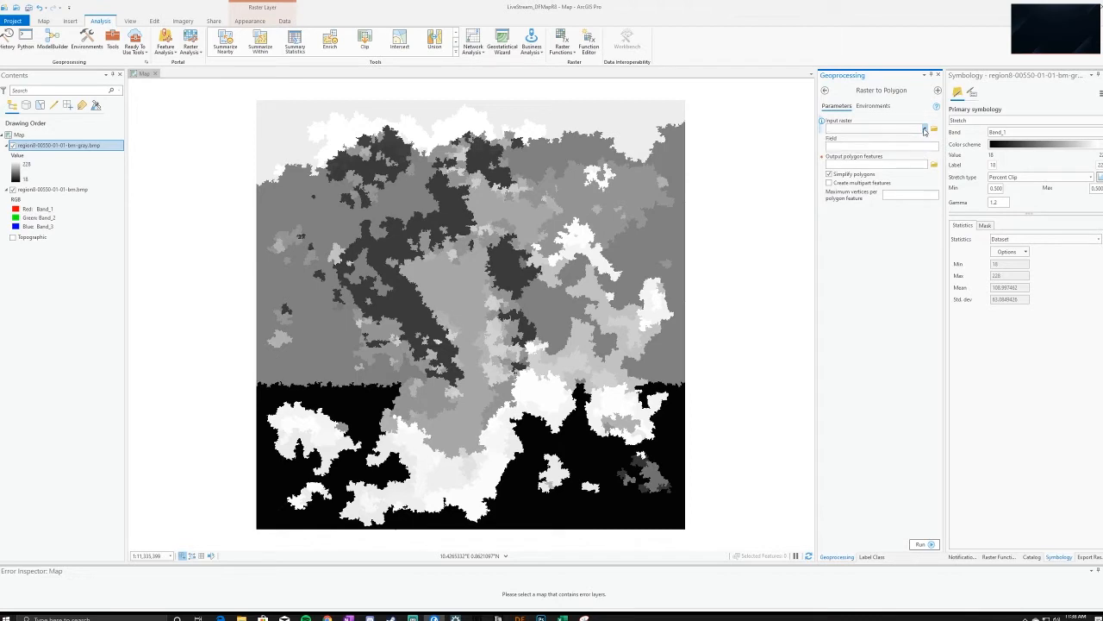
left_click(925, 129)
left_click(879, 138)
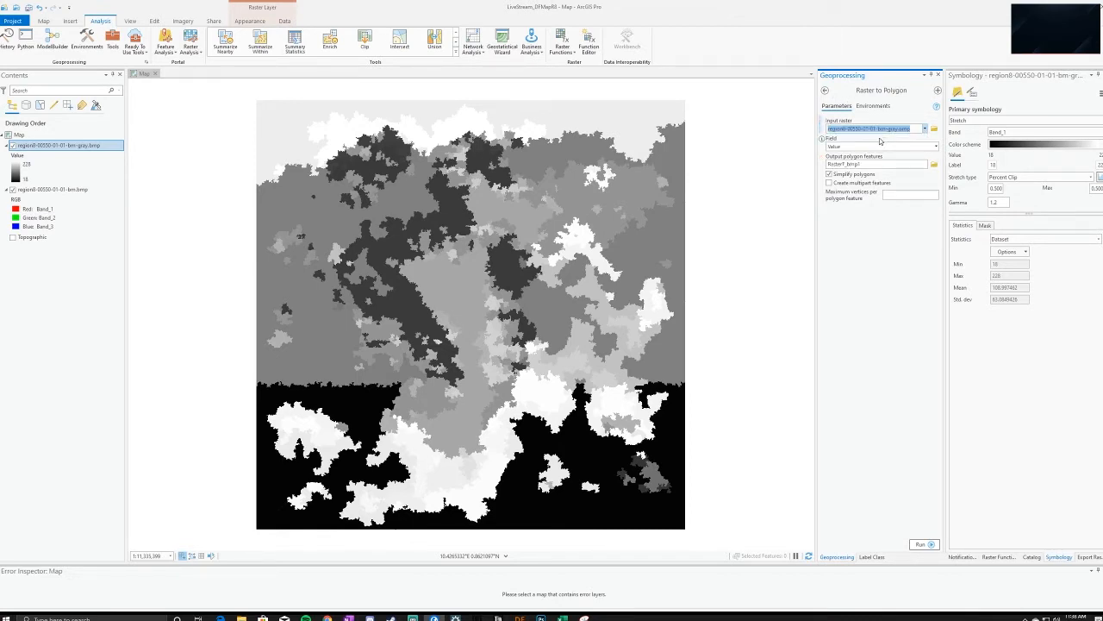
left_click(937, 147)
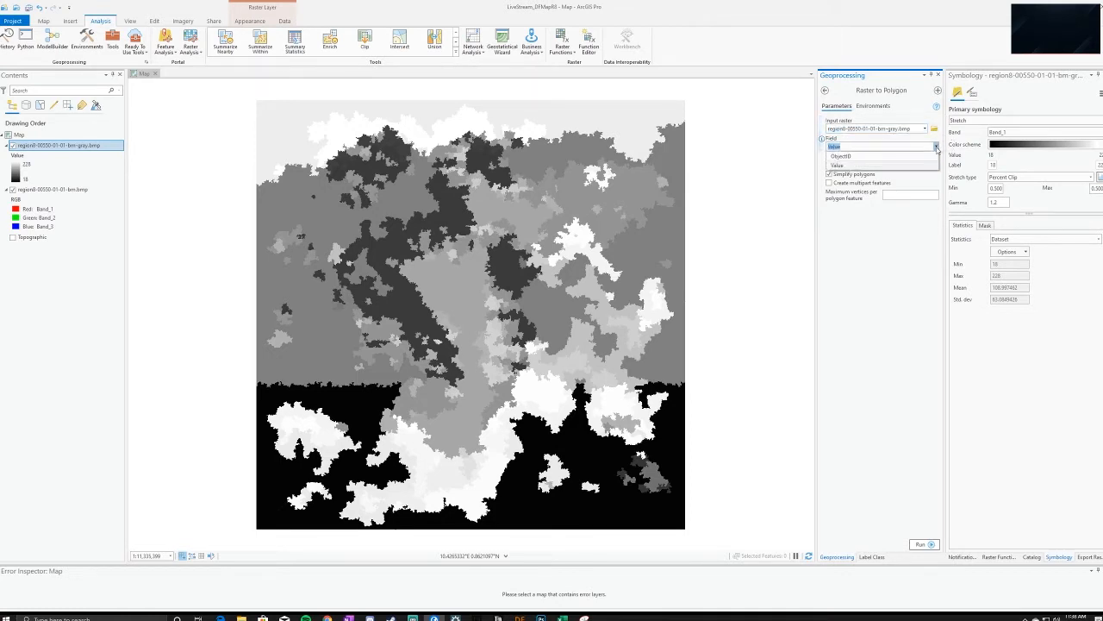
left_click(937, 147)
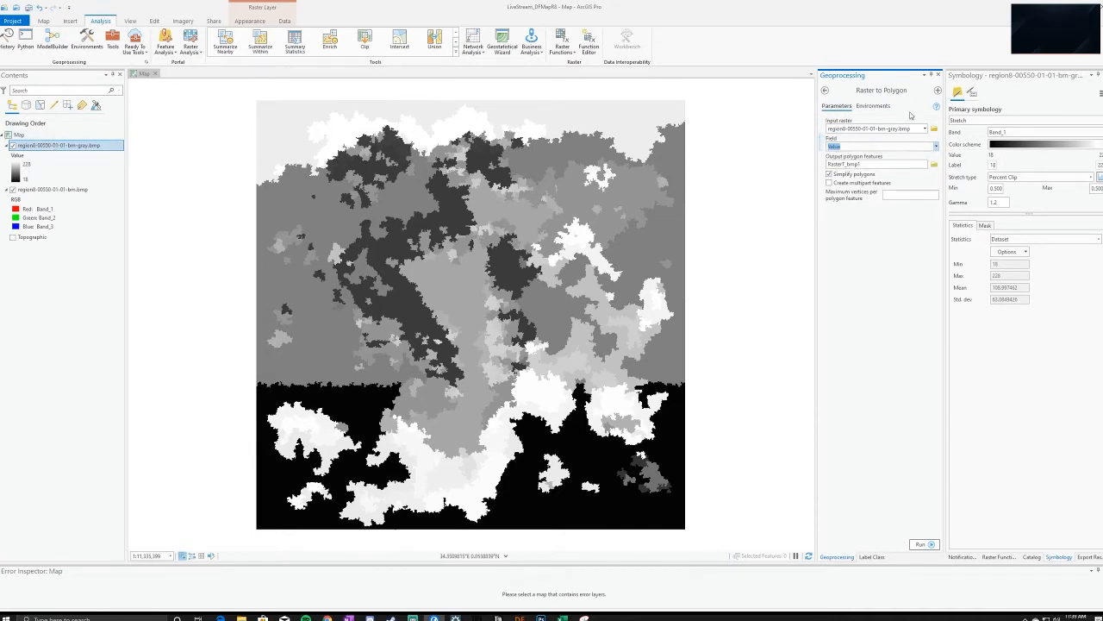
Enable multipart features for the raster to polygon conversion and run it with RasterT_bmp1 as the output polygon features
left_click(915, 164)
left_click(910, 162)
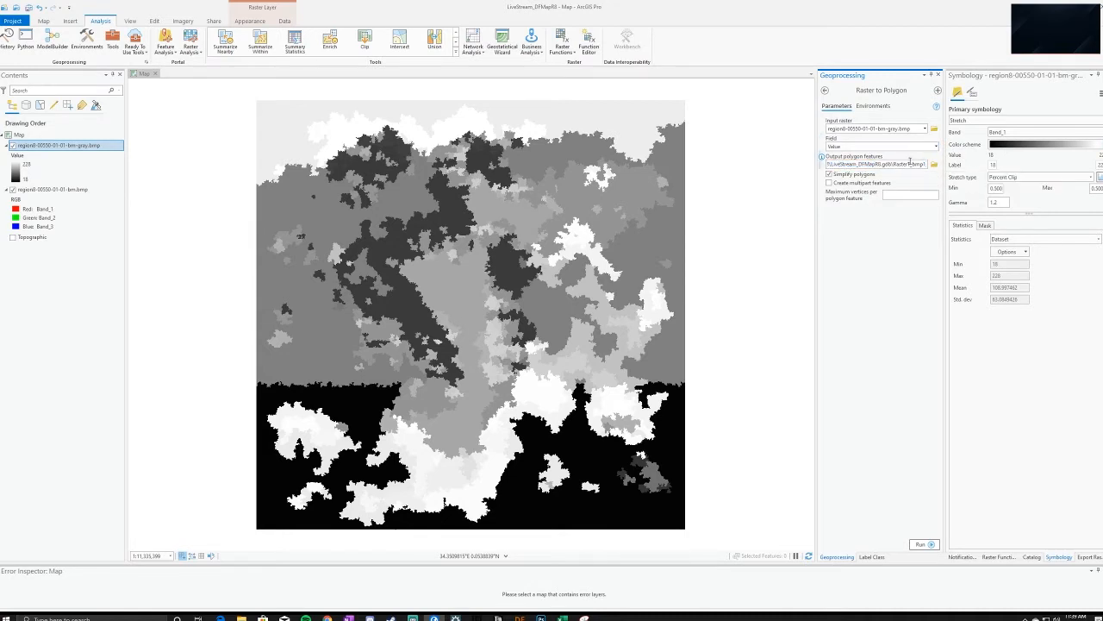
left_click_drag(911, 164, 929, 164)
left_click(892, 276)
left_click(828, 182)
left_click(930, 547)
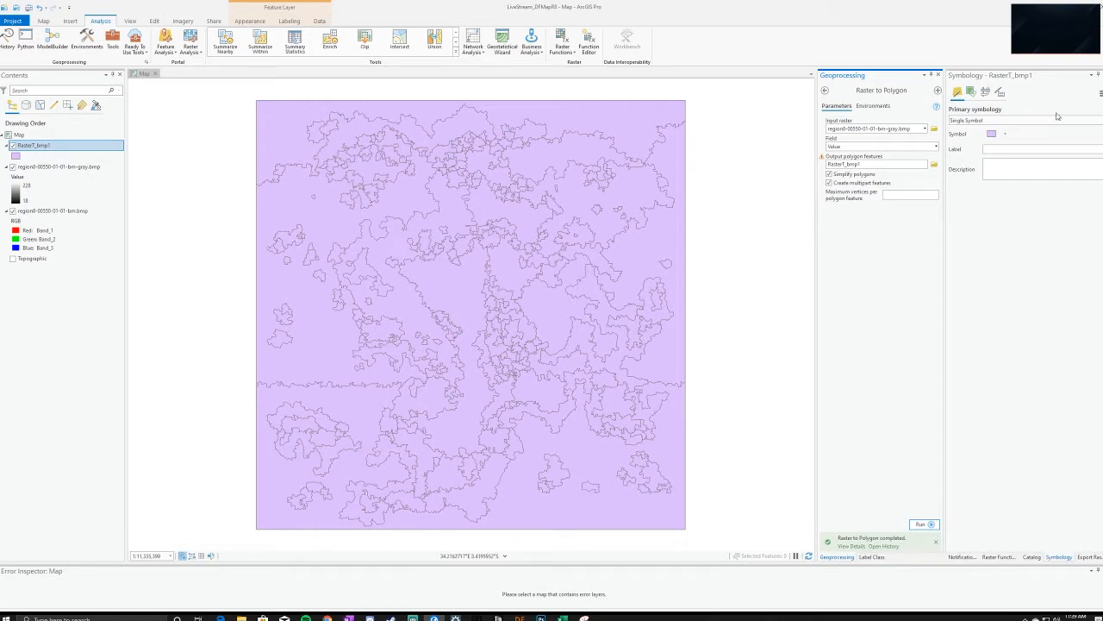
Open the attribute table of the RasterT_bmp1 polygon layer and examine its Shape_Length and Shape_Area columns
right_click(47, 145)
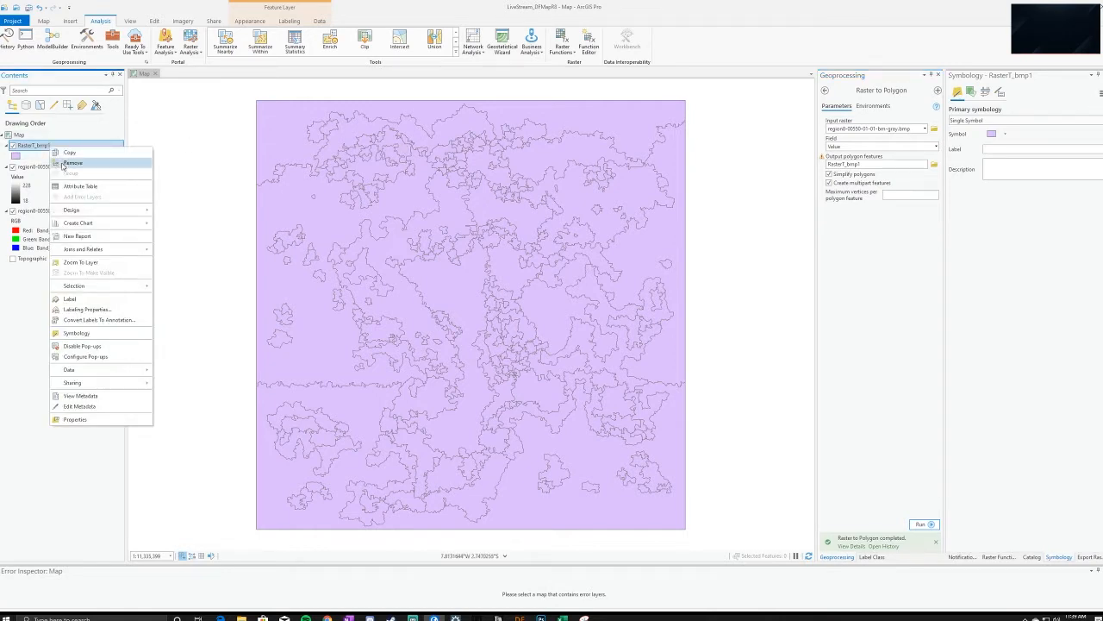
right_click(39, 146)
left_click(84, 186)
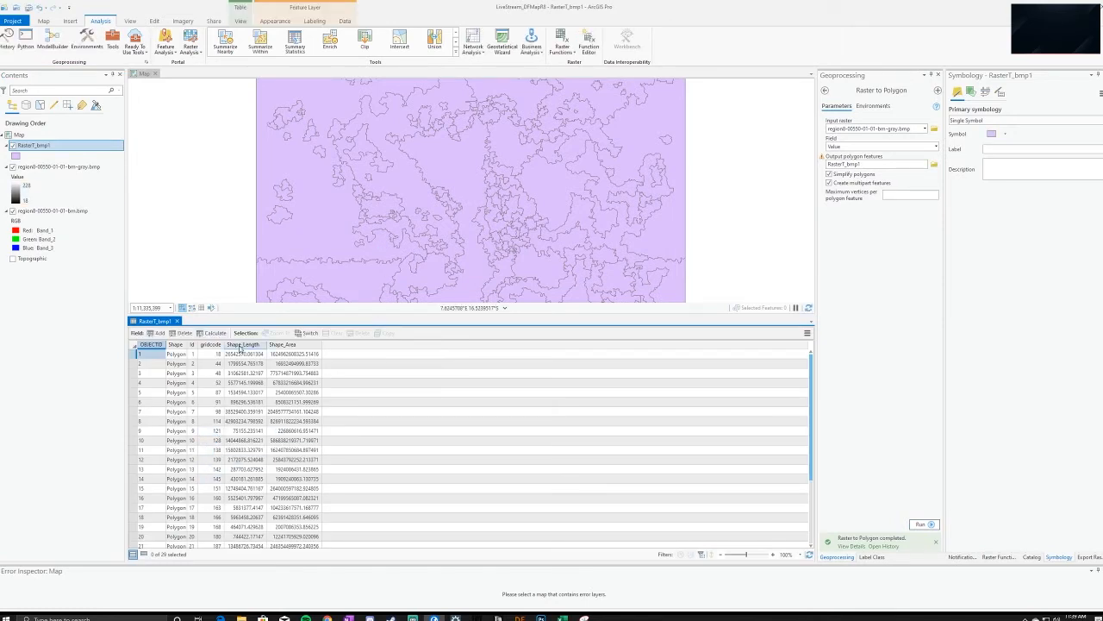
left_click(257, 364)
left_click(244, 355)
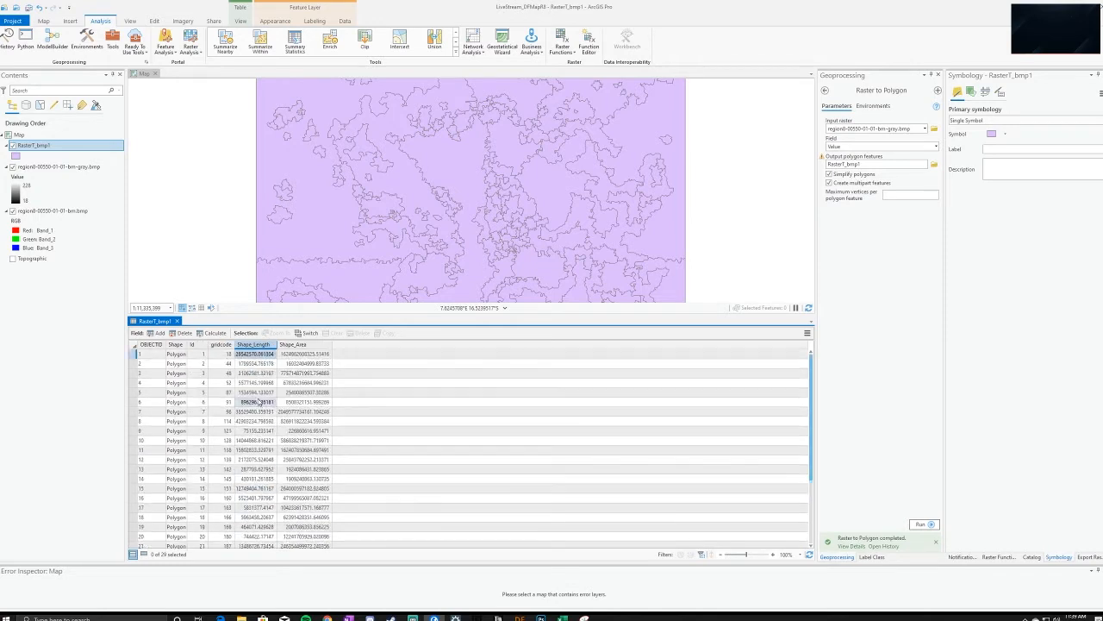
left_click(300, 356)
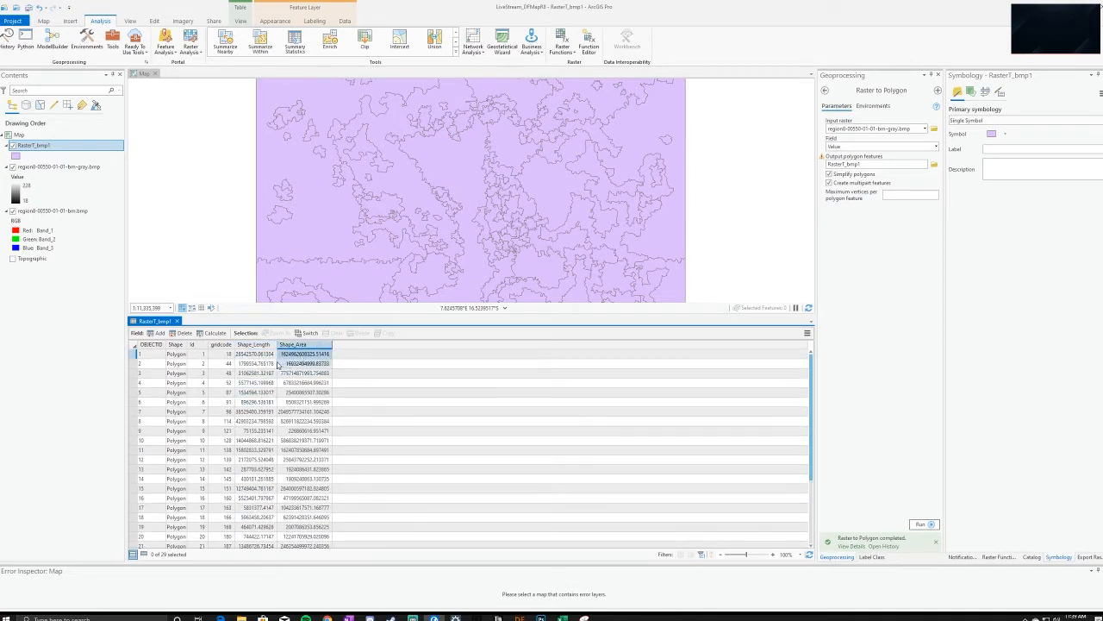
left_click(272, 364)
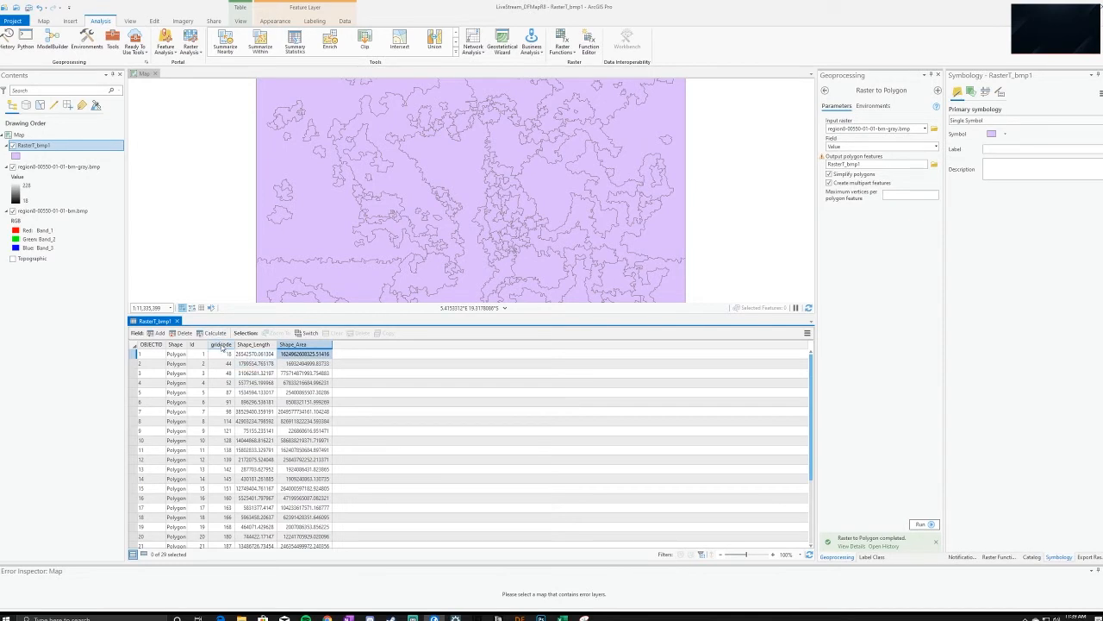
Check the gridcode column and select the record with gridcode 18 to highlight its polygon on the map
left_click(220, 344)
left_click(222, 354)
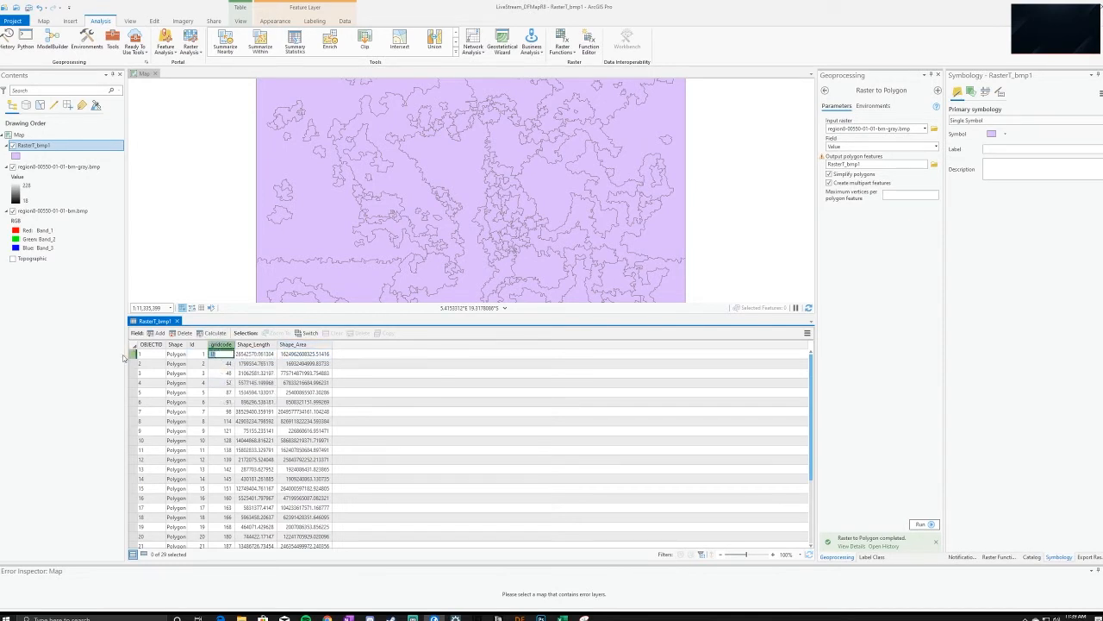
left_click(134, 354)
scroll(177, 384, "down", 2)
scroll(182, 390, "up", 2)
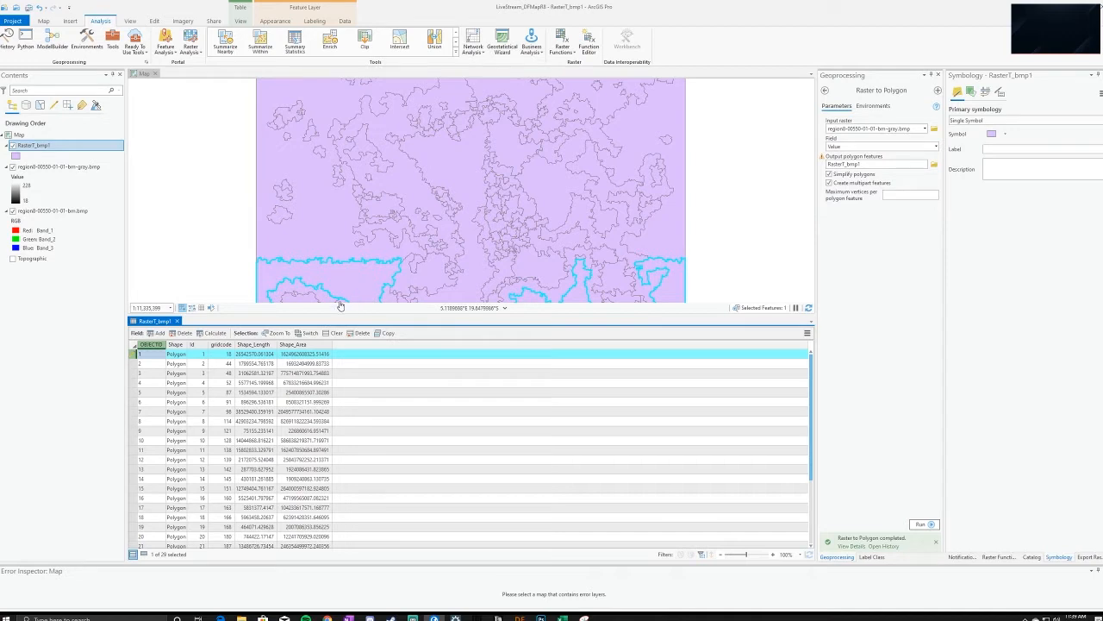
Symbolize RasterT_bmp1 by unique values of the gridcode field and resize the attribute table to show more of the map
left_click(1045, 122)
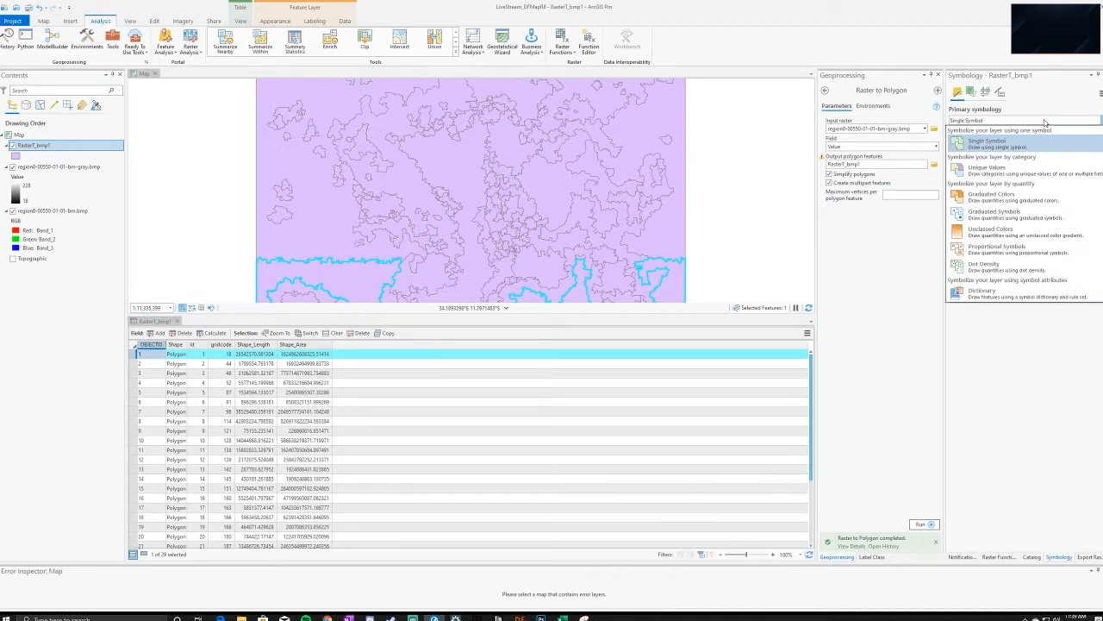
left_click(1001, 172)
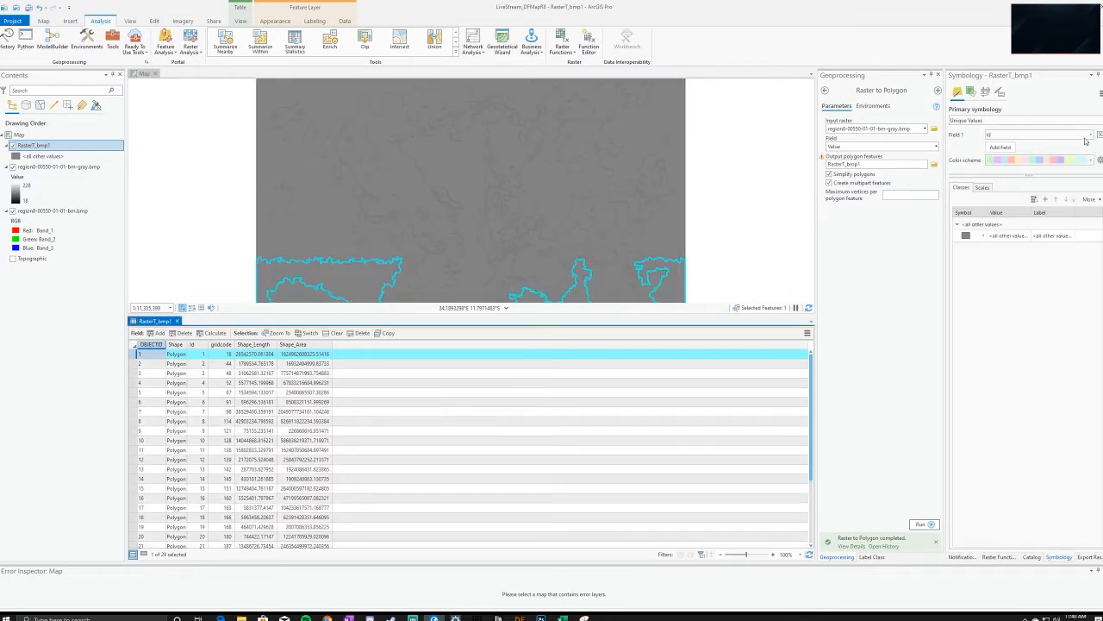
left_click(1090, 136)
left_click(1010, 152)
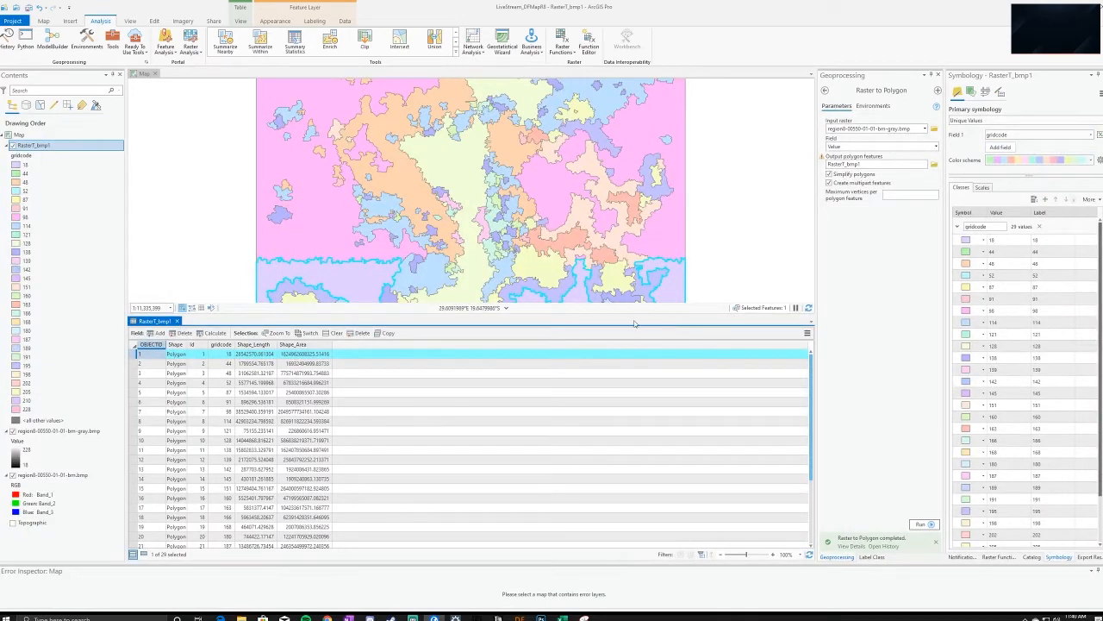
left_click_drag(632, 321, 642, 500)
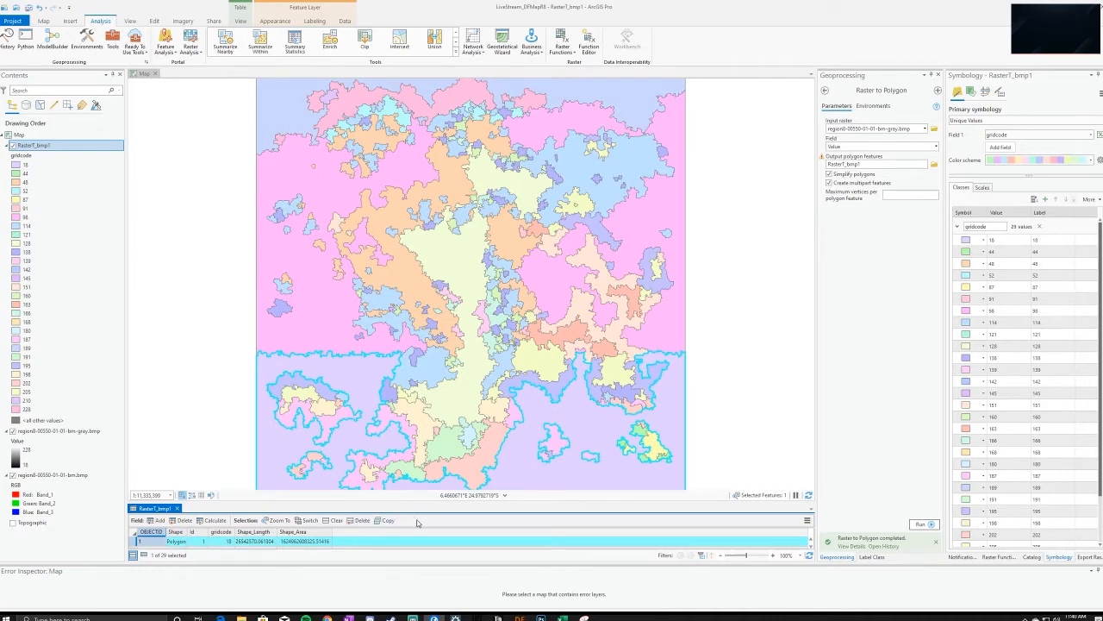
left_click_drag(443, 504, 452, 404)
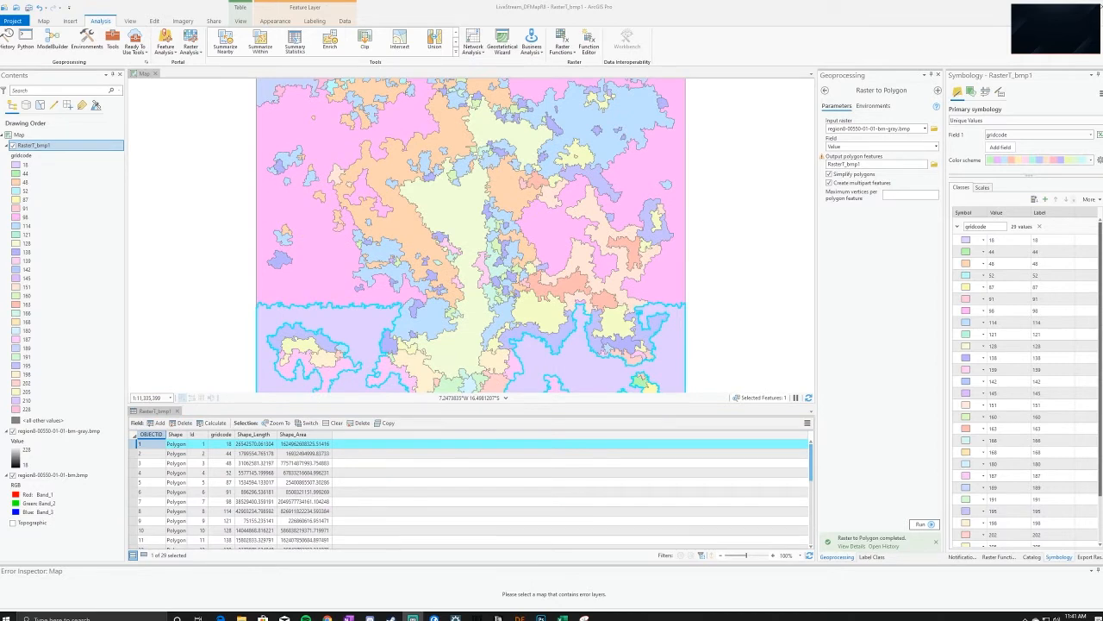
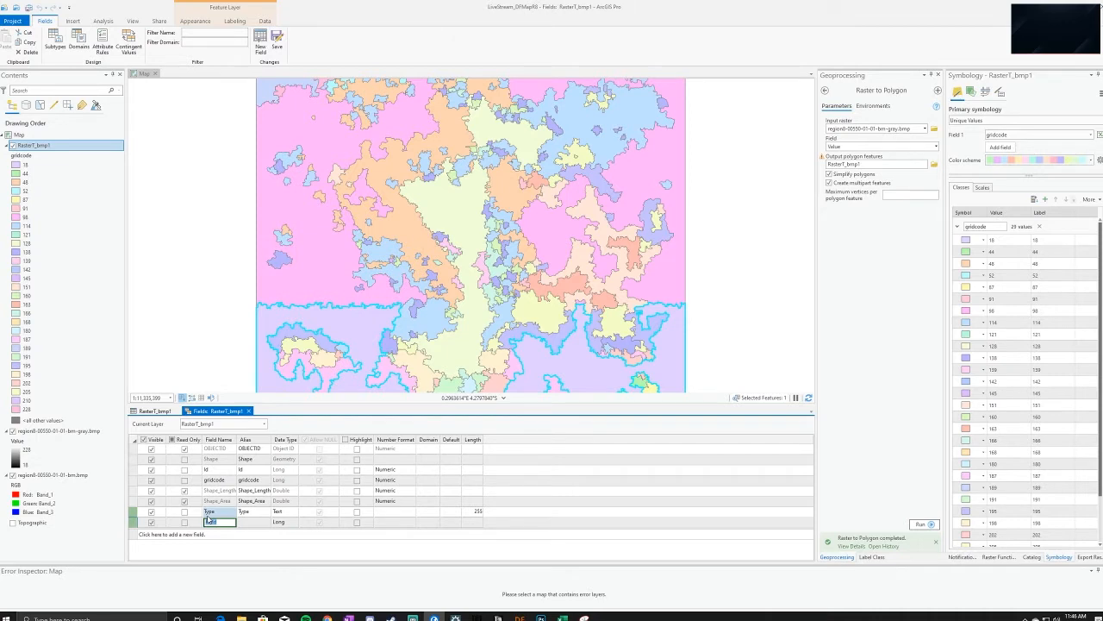
Define a text field named SubType with alias Subtype and length 1000, save the field changes, and close the fields view
key("BackSpace")
key("Tab")
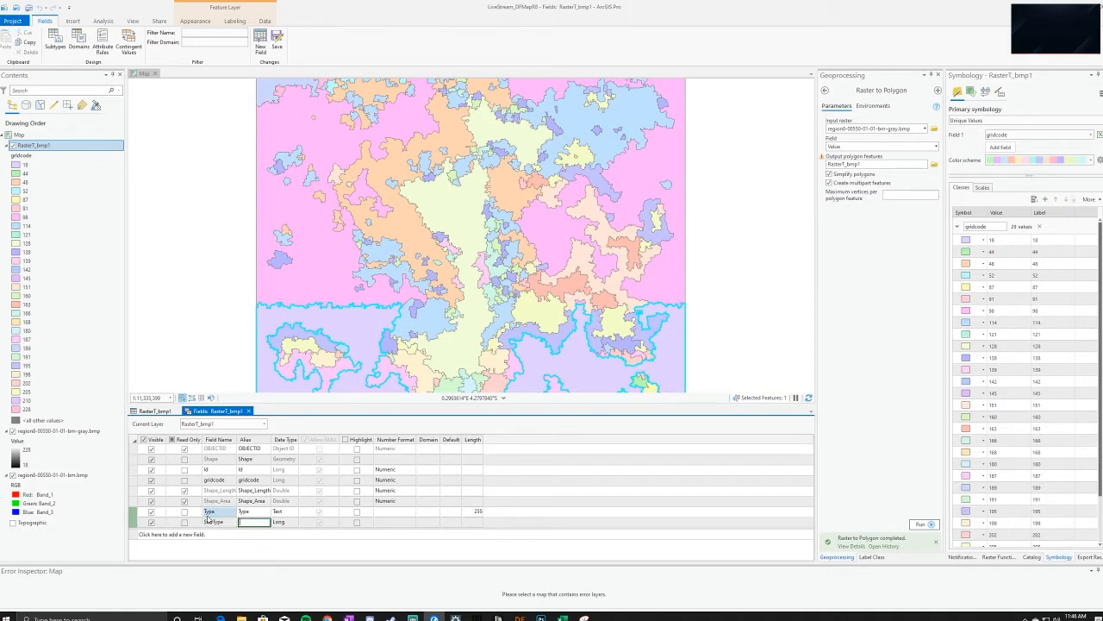
key("Tab")
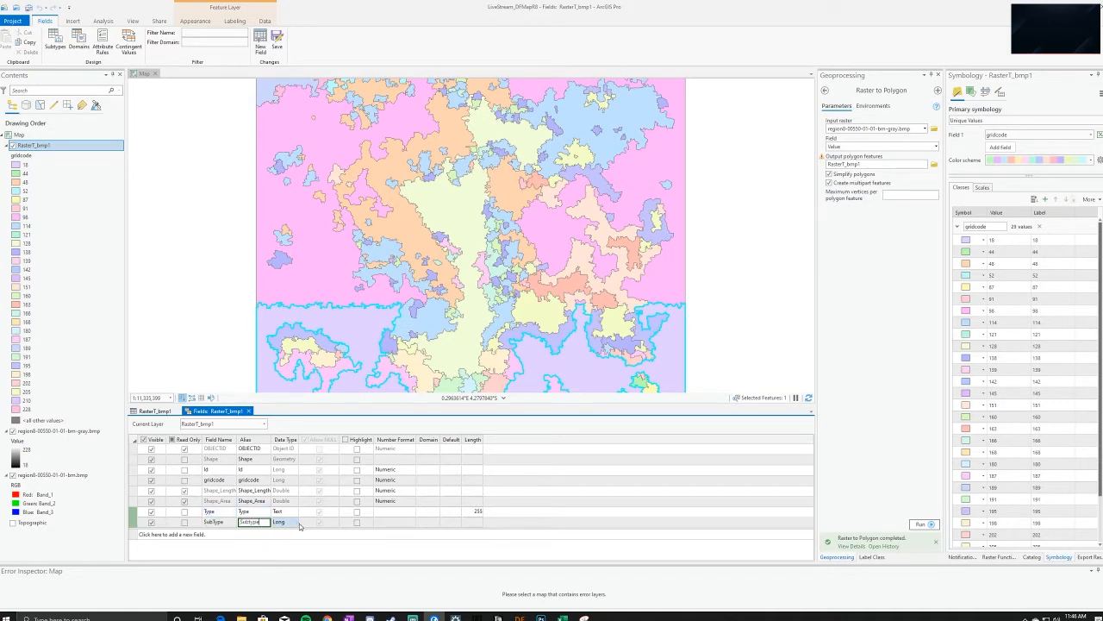
left_click(293, 522)
left_click(284, 572)
left_click(473, 522)
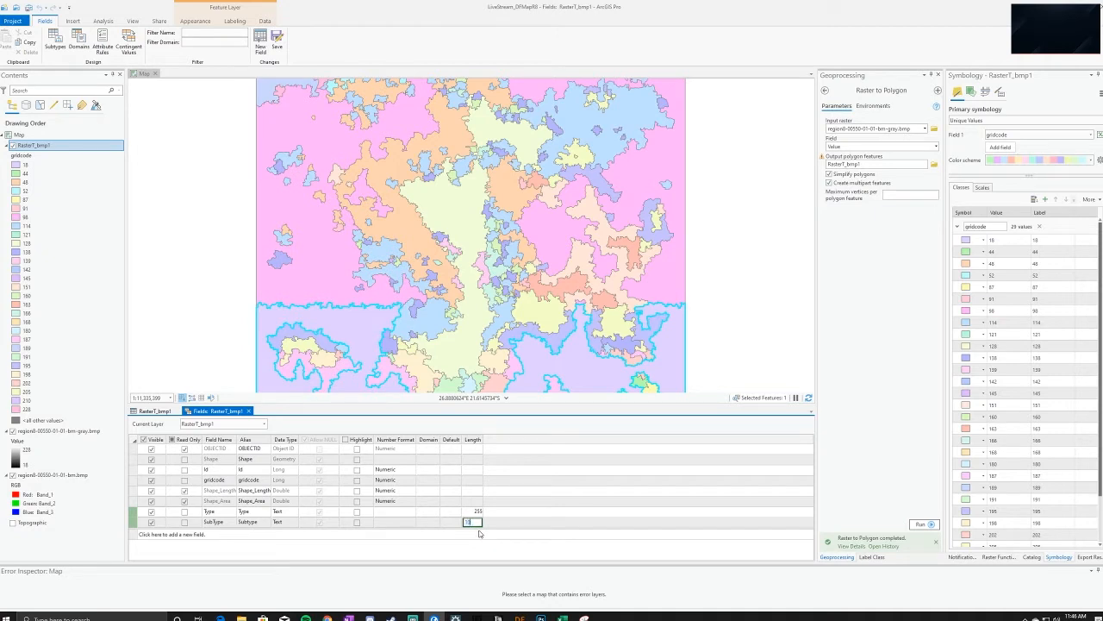
left_click(450, 521)
left_click(278, 43)
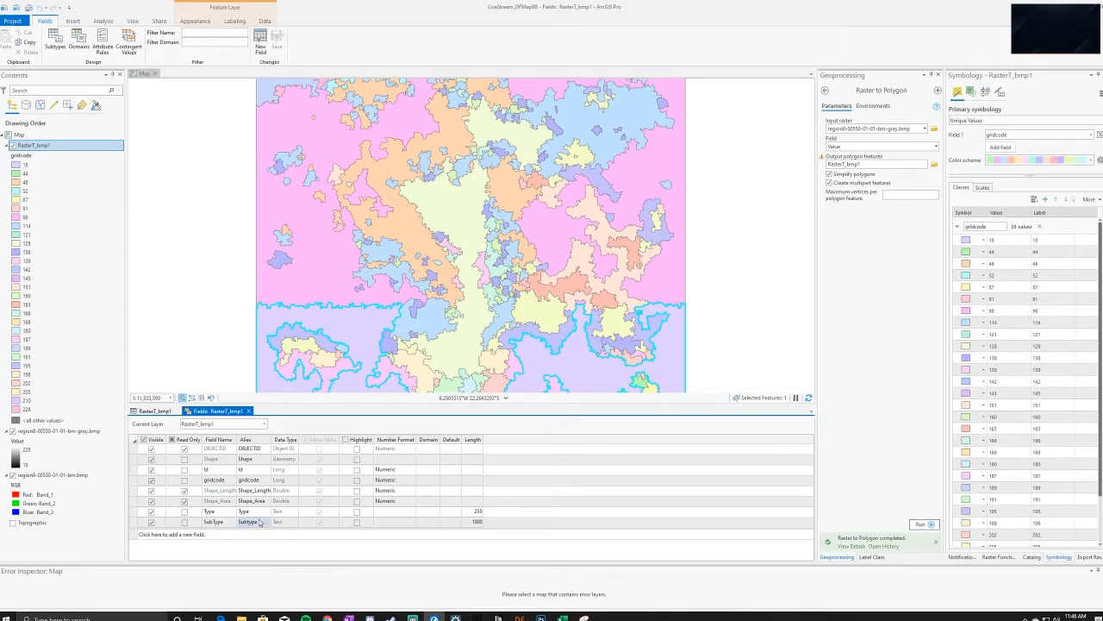
left_click(165, 411)
left_click(236, 412)
left_click(249, 411)
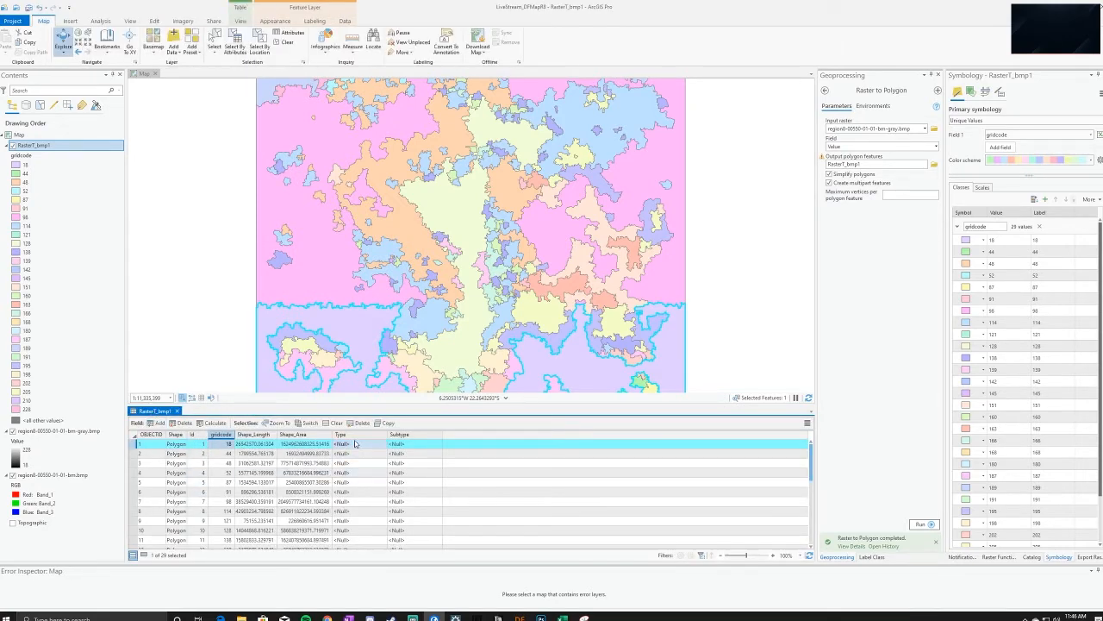
Fill in the gridcode 18 record with Type Water and Subtype Tropical Ocean
left_click(354, 445)
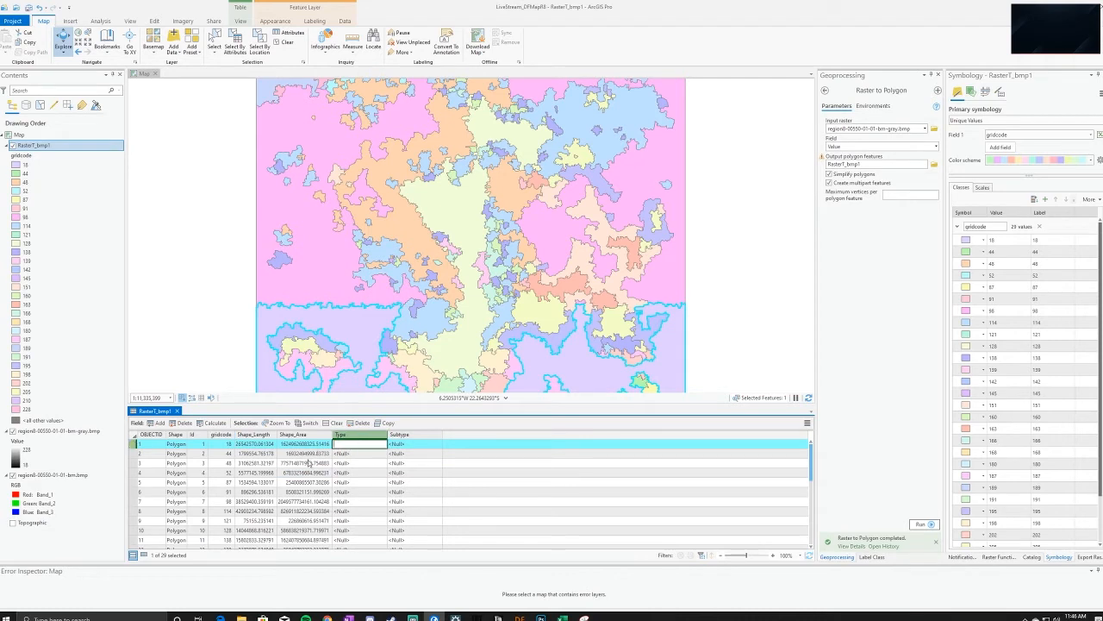
type("Water")
left_click(405, 445)
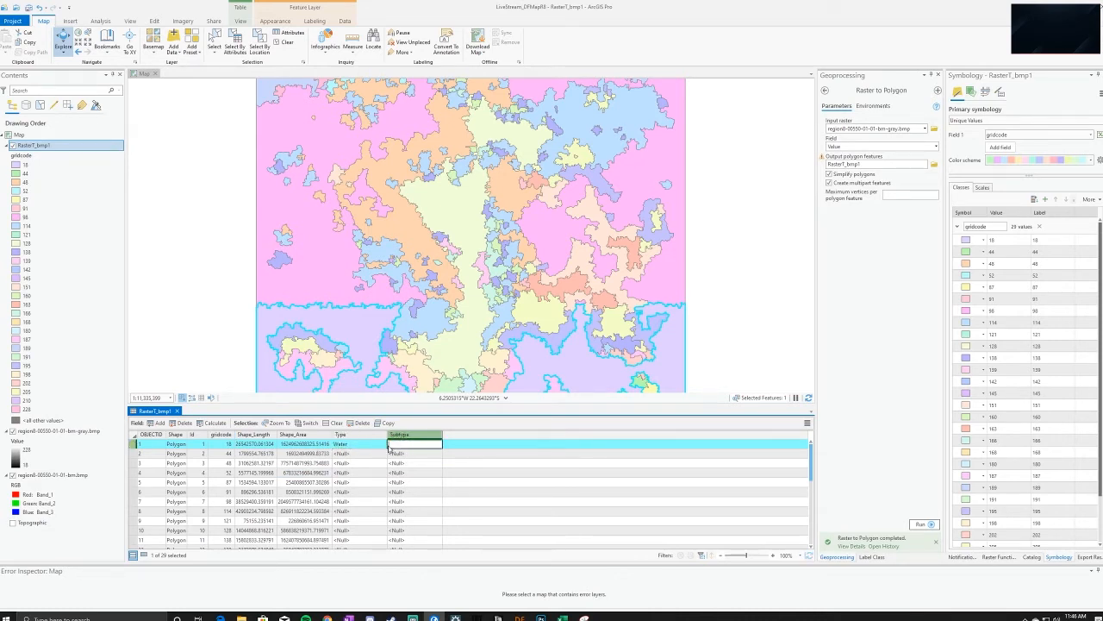
type("1")
key("Return")
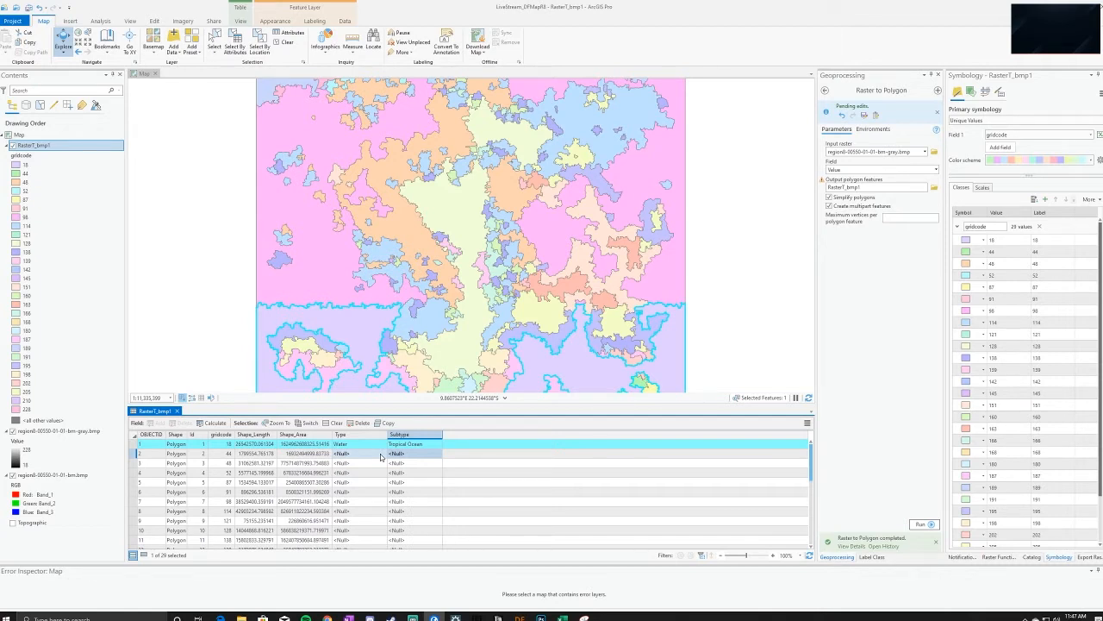
left_click(287, 455)
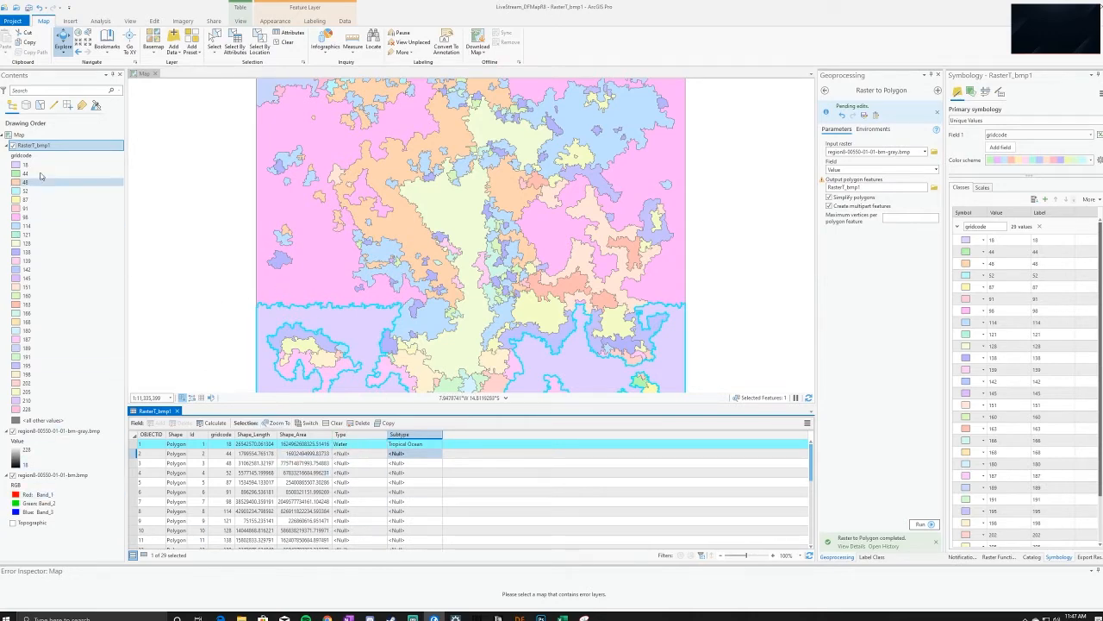
Open the symbol gallery for the gridcode 18 class and browse the available polygon symbols
left_click(16, 165)
scroll(1015, 278, "down", 5)
scroll(1015, 278, "down", 8)
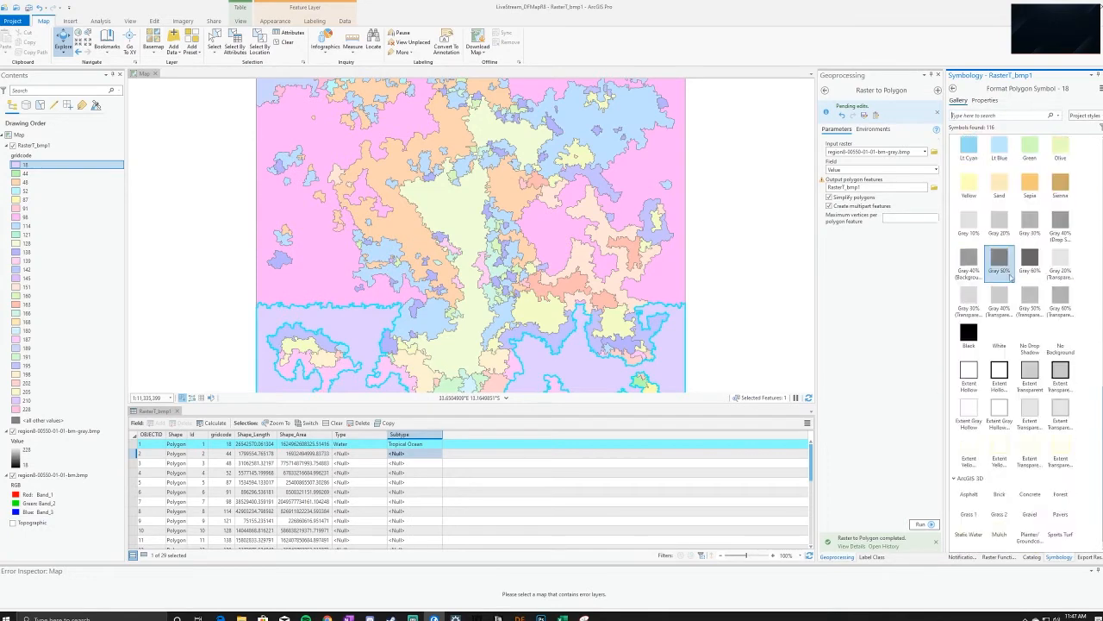
scroll(1016, 284, "up", 5)
scroll(1015, 284, "up", 8)
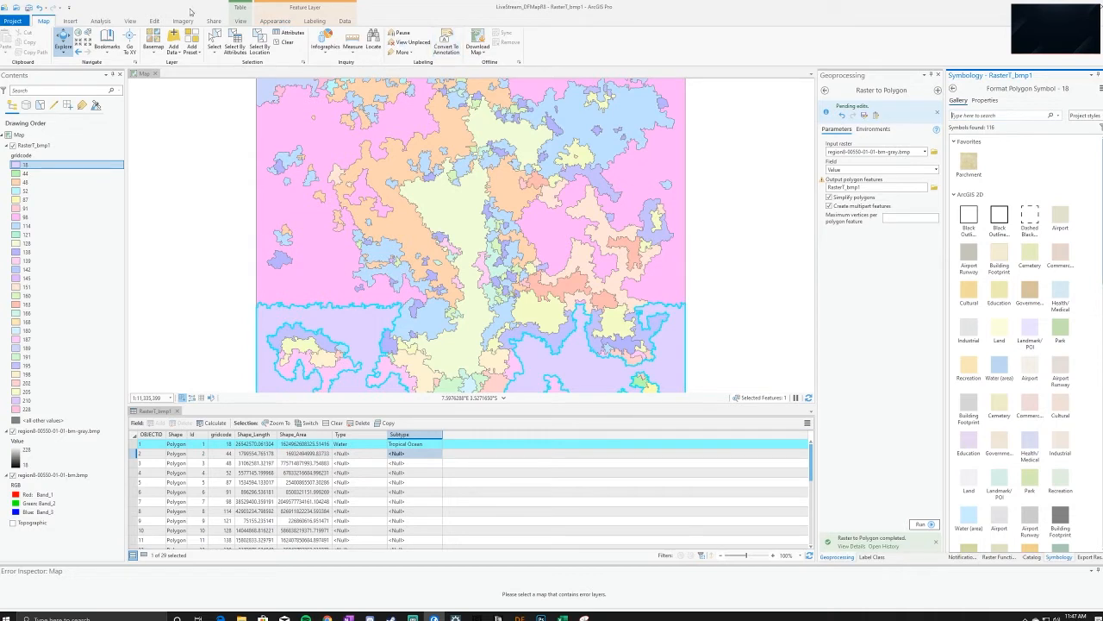
Add the MyPrecious style file from the ArcMapData Styles folder to the project
left_click(276, 21)
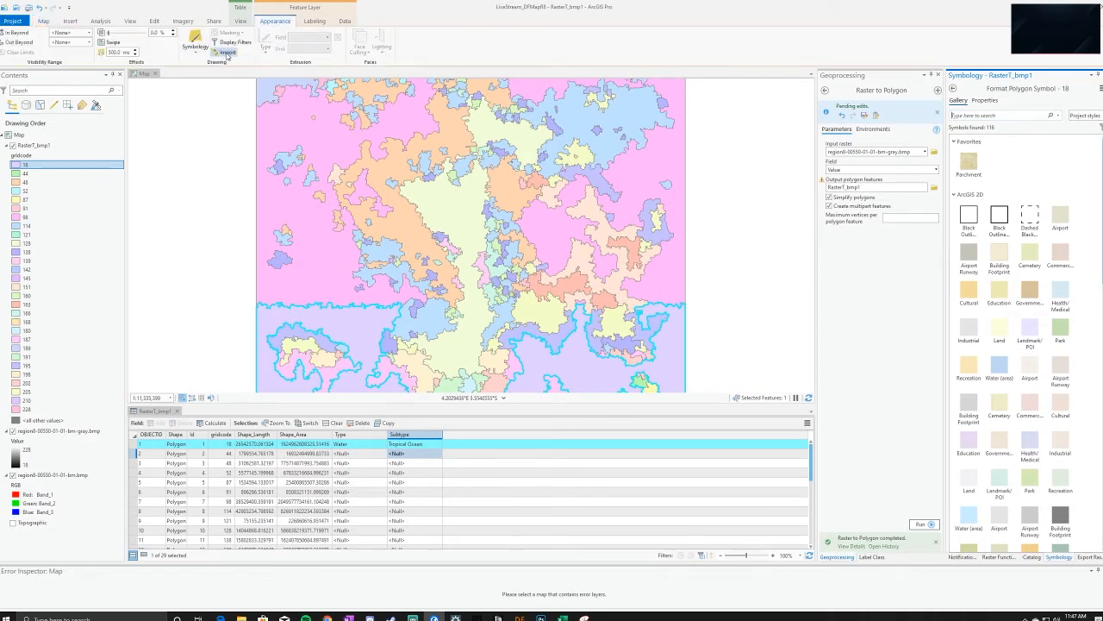
left_click(47, 22)
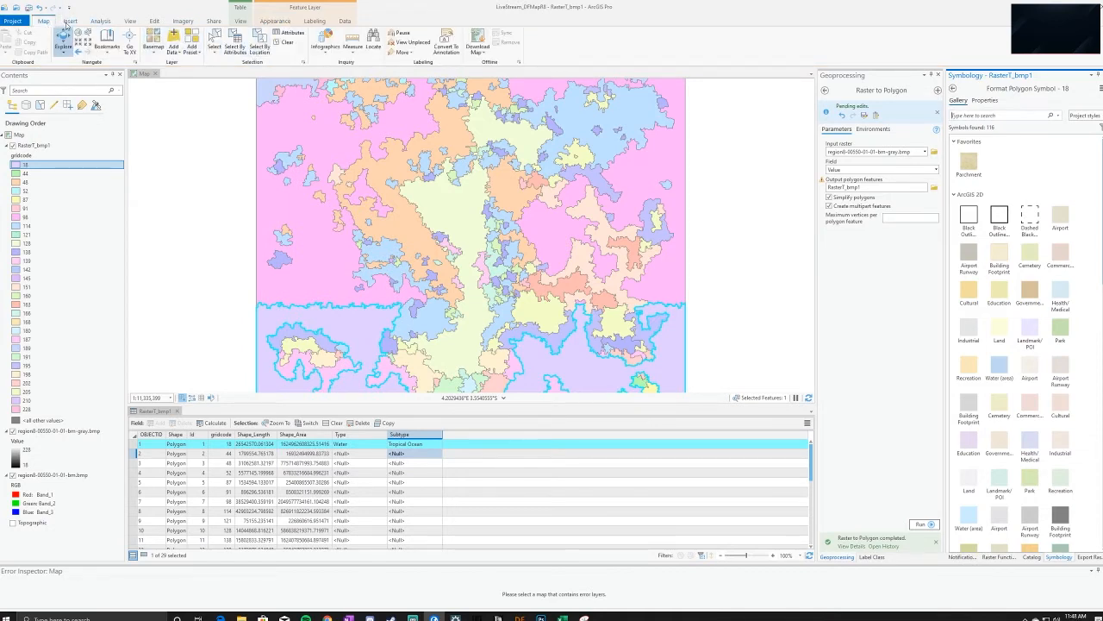
left_click(68, 21)
left_click(385, 34)
left_click(391, 43)
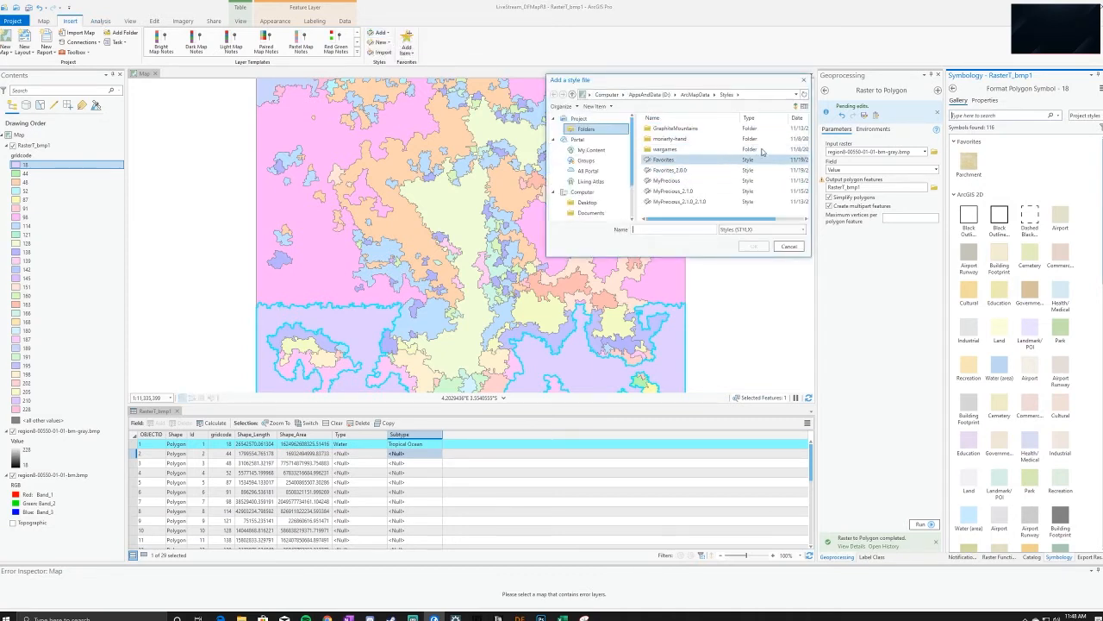
left_click(681, 180)
left_click(754, 248)
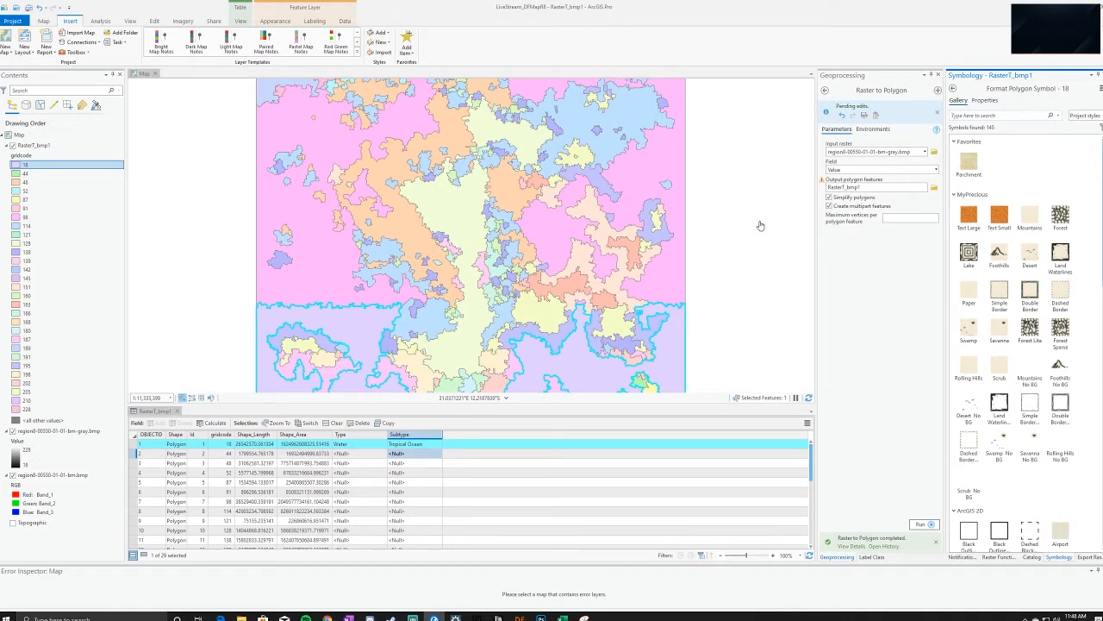
Apply the Lake symbol from the MyPrecious style to the gridcode 18 class and inspect it up close on the map
left_click(969, 255)
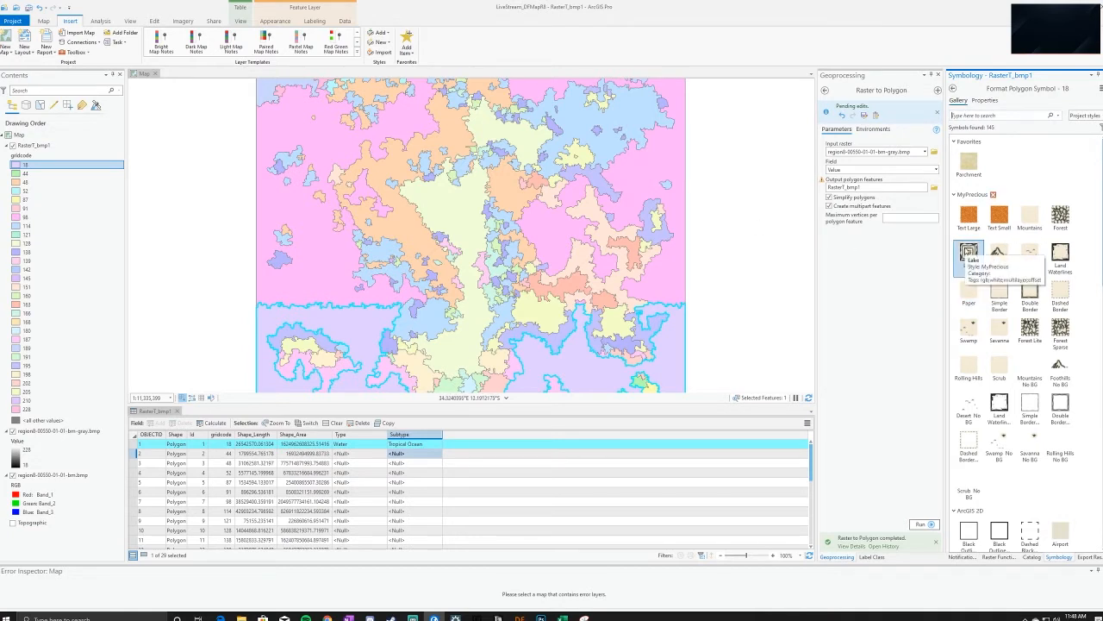
left_click(1040, 229)
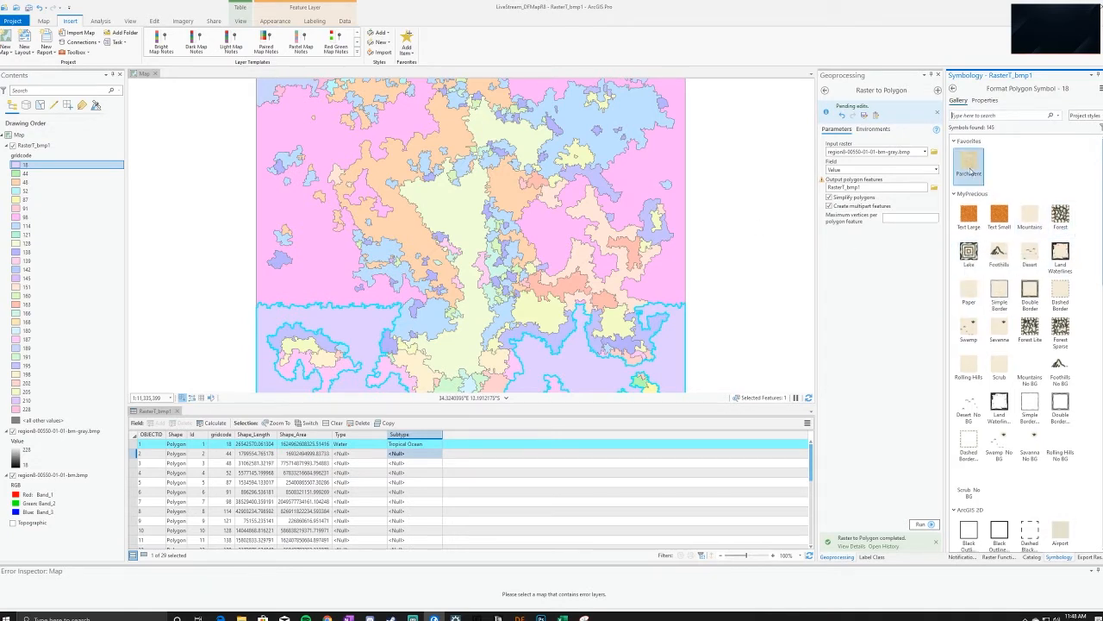
left_click(968, 256)
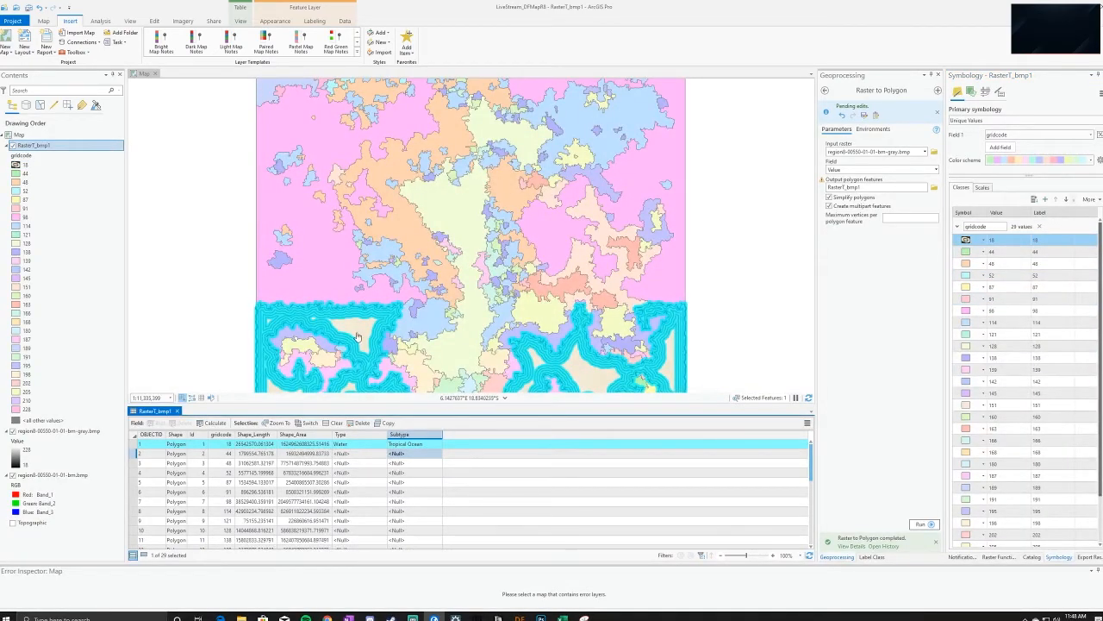
scroll(345, 339, "up", 4)
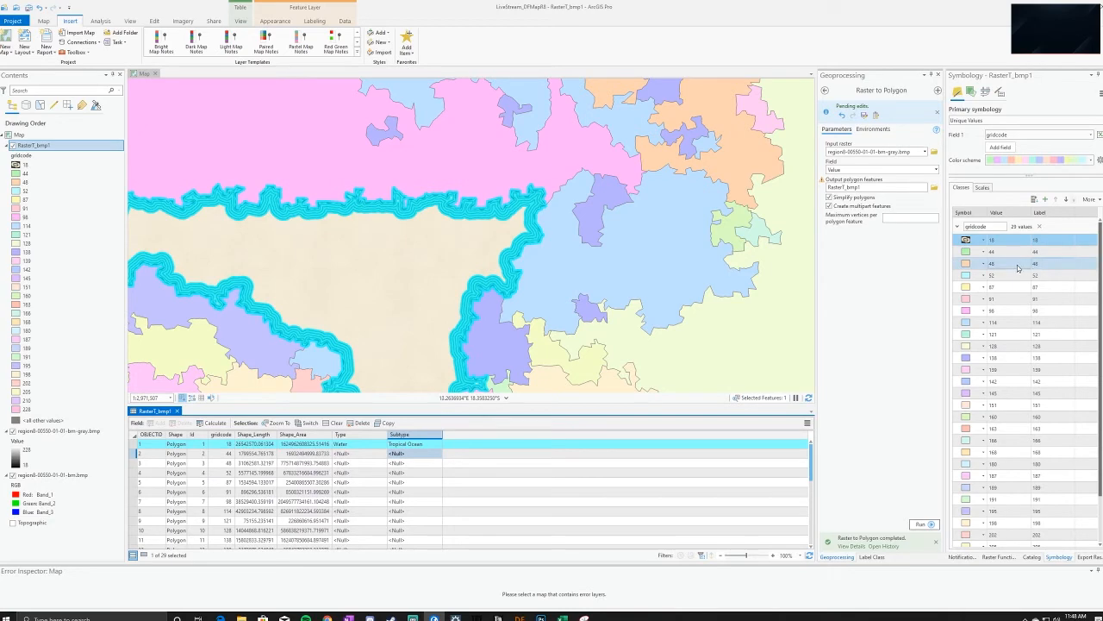
Change the gridcode 18 class symbol to an orange textured fill from the MyPrecious style
left_click(966, 240)
left_click(967, 240)
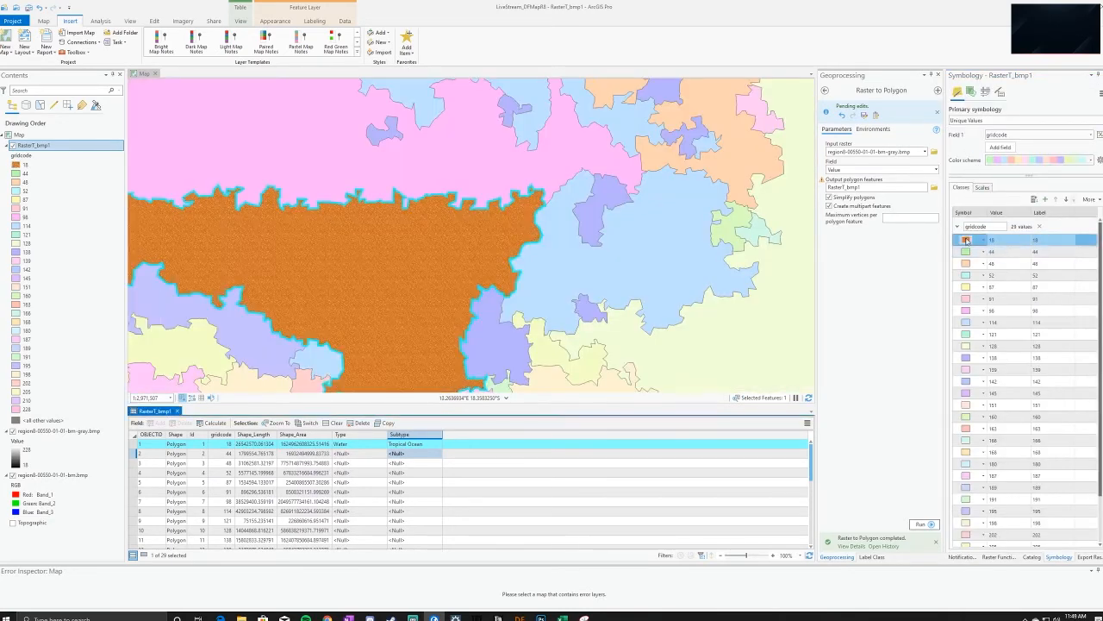
Apply the Parchment symbol to the gridcode 18 class and check how it looks across the ocean areas
left_click(966, 241)
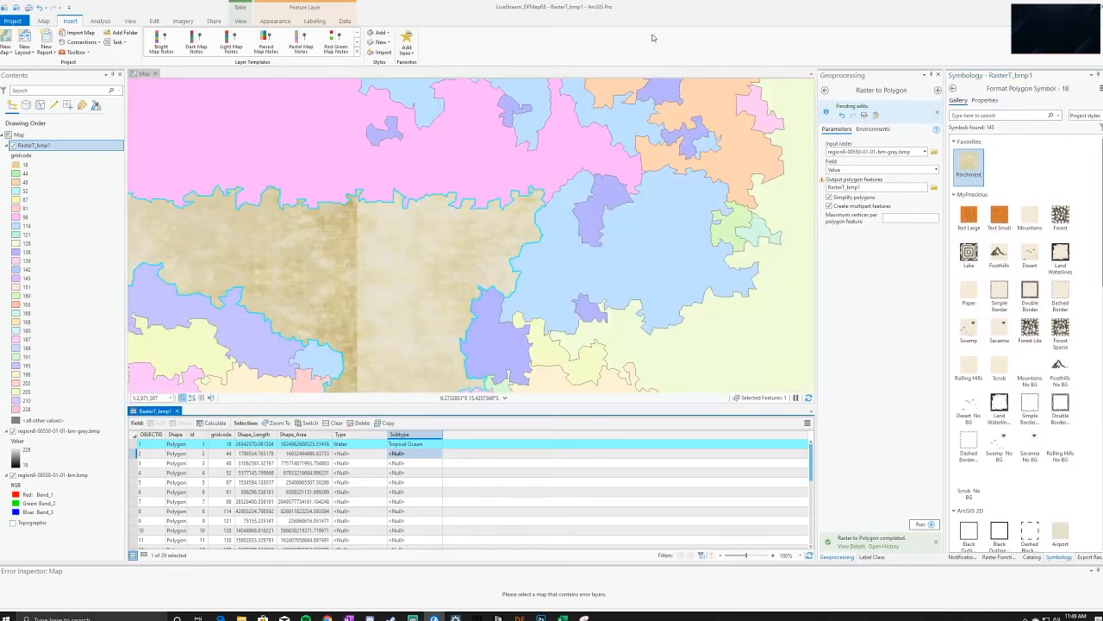
left_click(543, 222)
left_click_drag(535, 223, 389, 231)
scroll(390, 231, "down", 3)
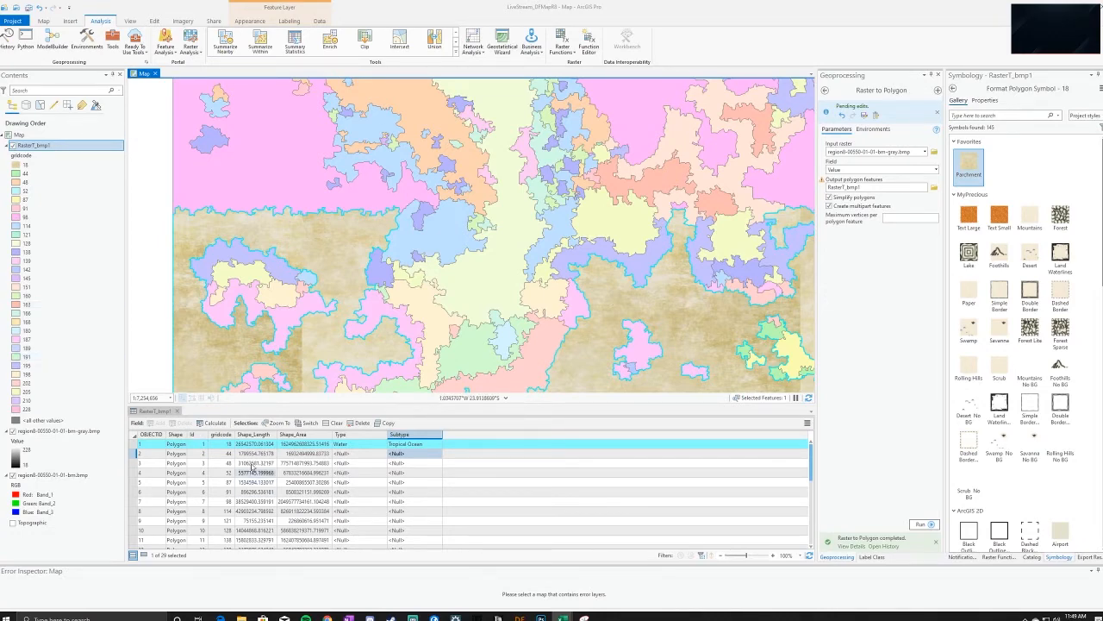
Select the gridcode 44 record in the attribute table and pan the map to its polygons
left_click(137, 454)
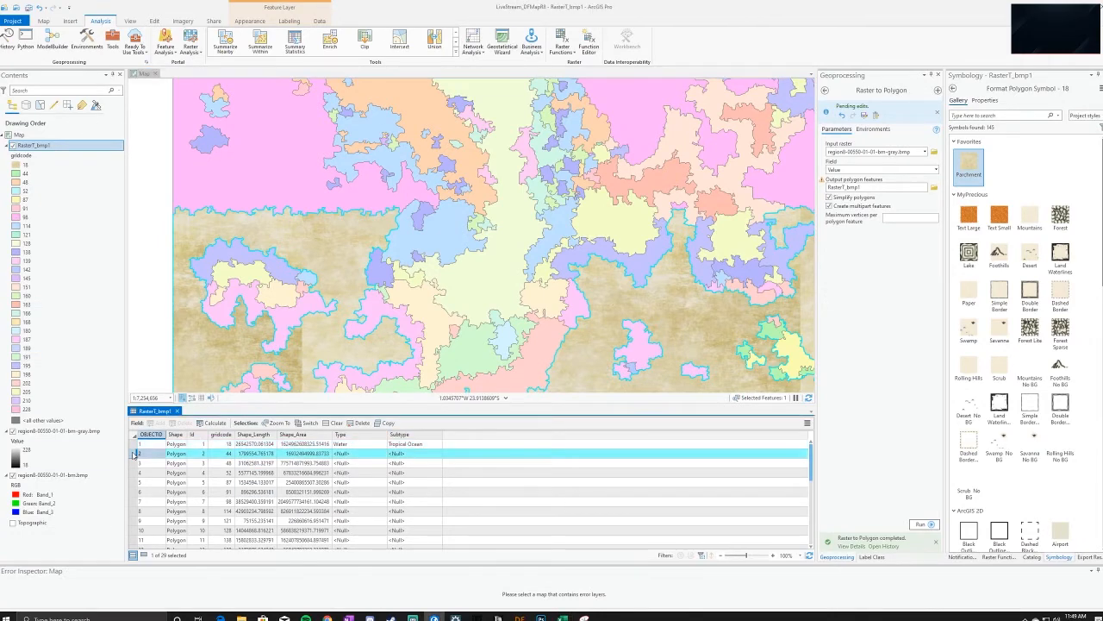
right_click(137, 454)
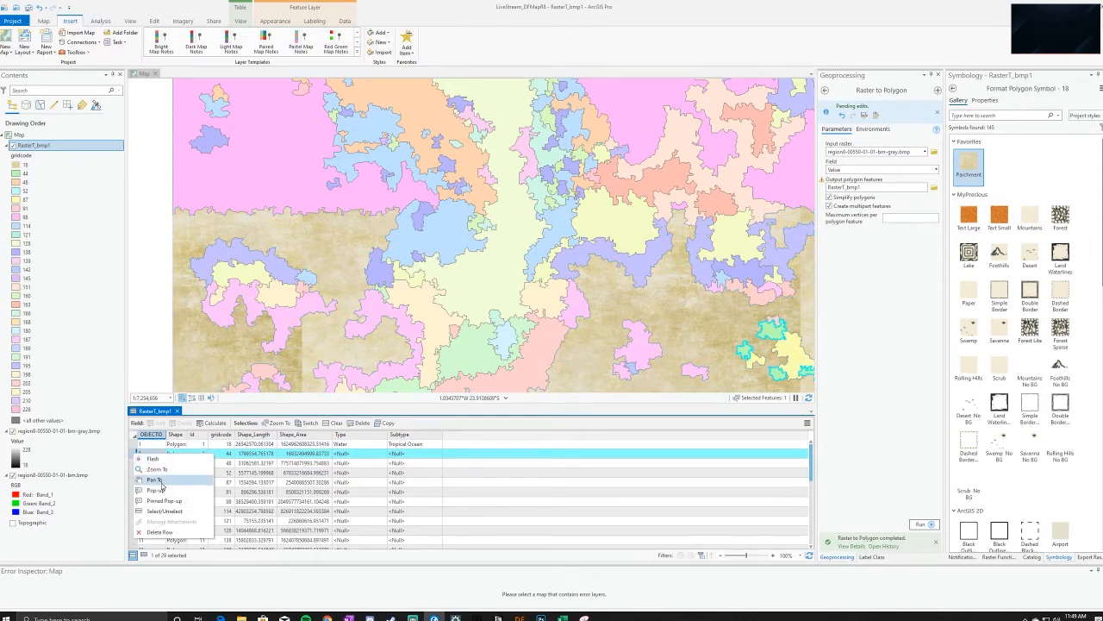
left_click(158, 480)
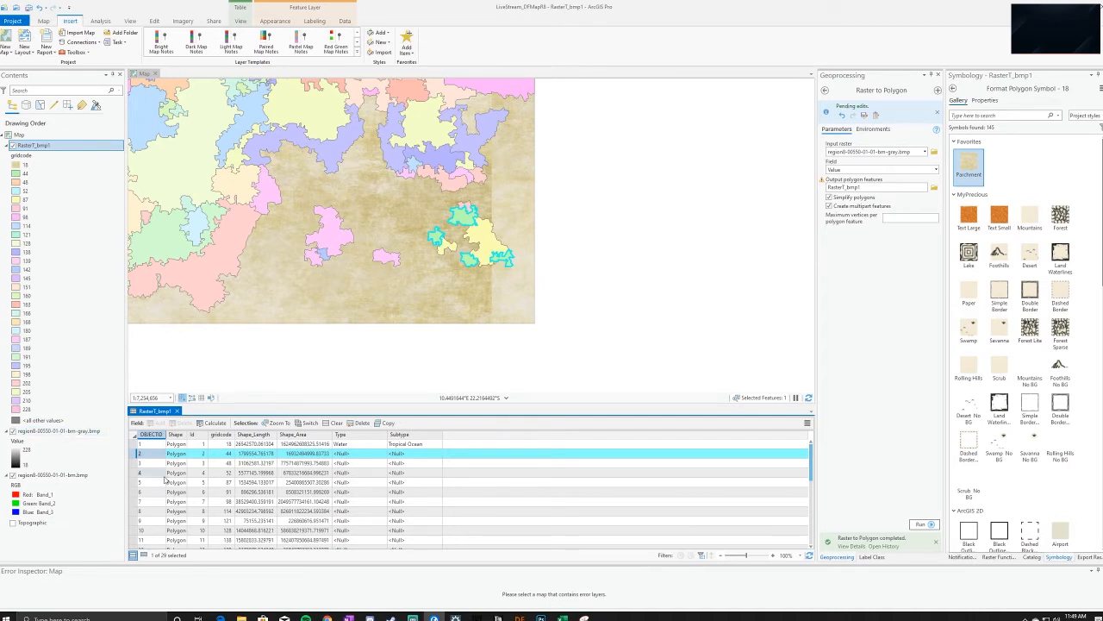
Classify the gridcode 48 record as type Forest with subtype Conifer Forest, and pan the map to its polygons
left_click(172, 464)
double_click(354, 464)
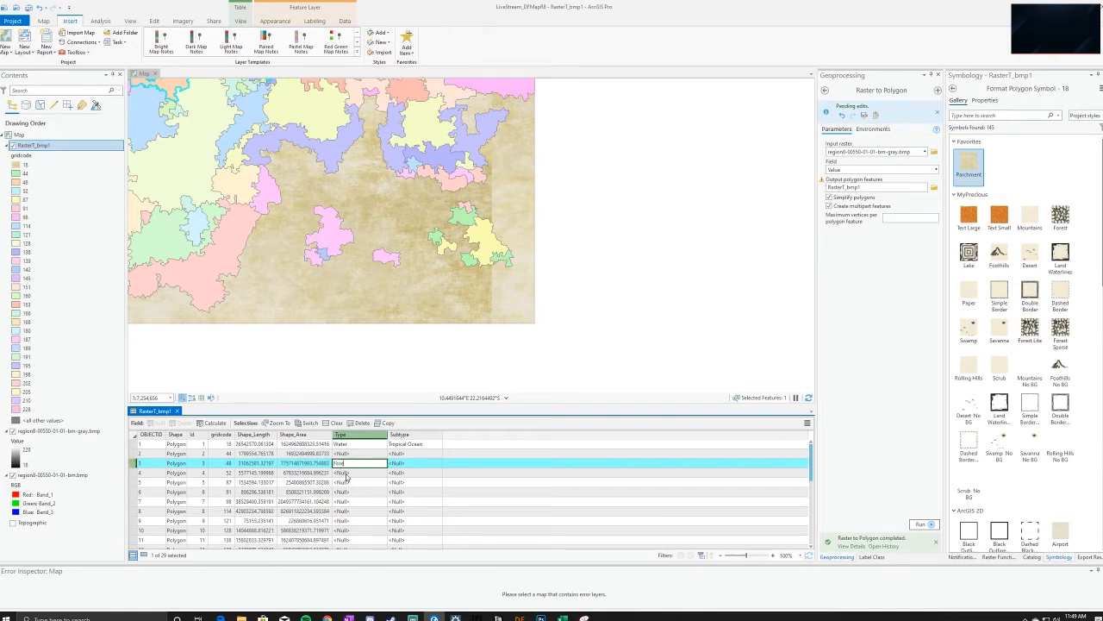
double_click(407, 464)
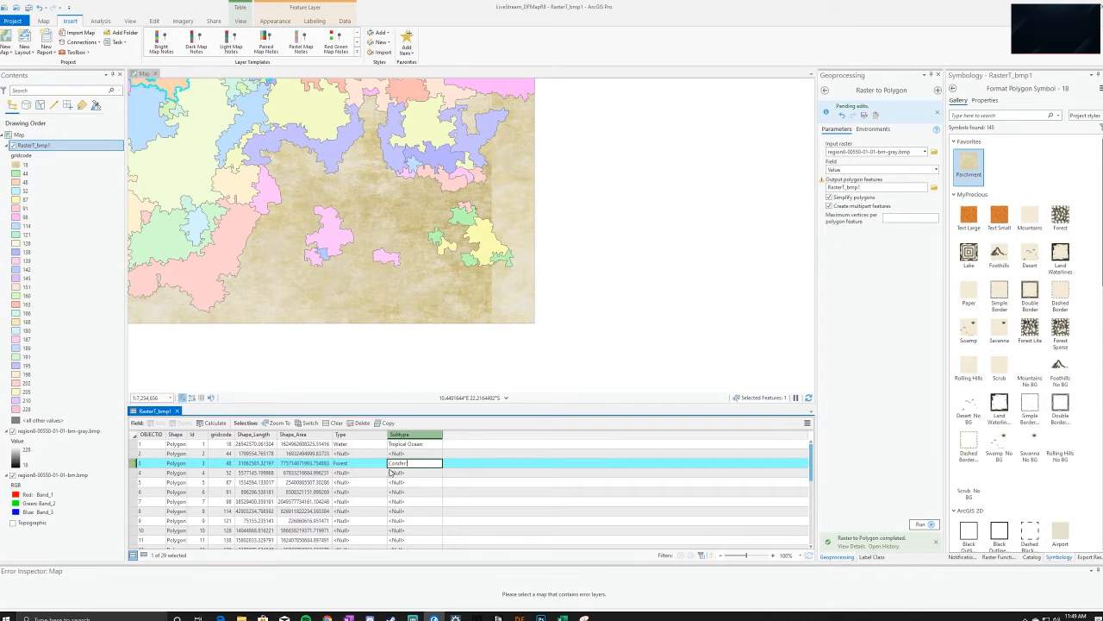
left_click(391, 472)
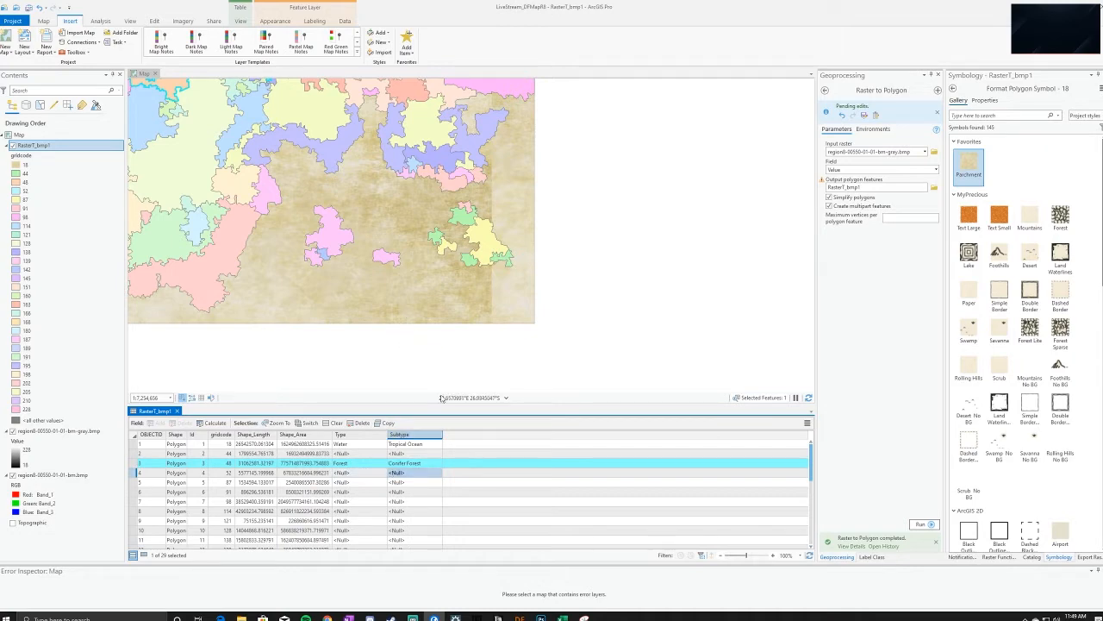
right_click(135, 463)
left_click(155, 488)
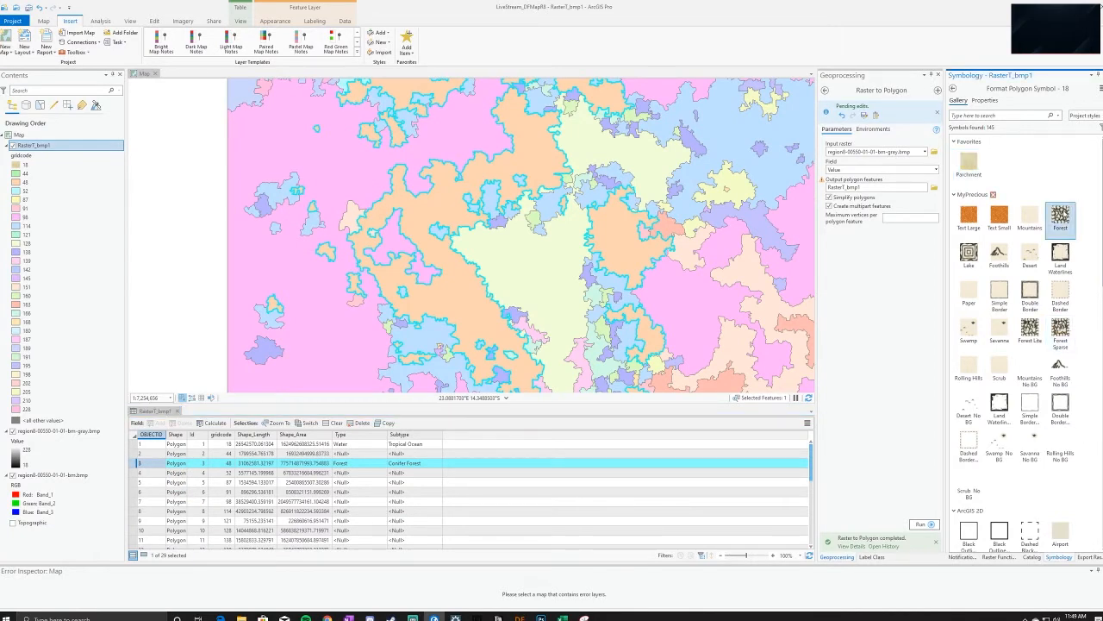
left_click(1061, 215)
scroll(447, 292, "up", 3)
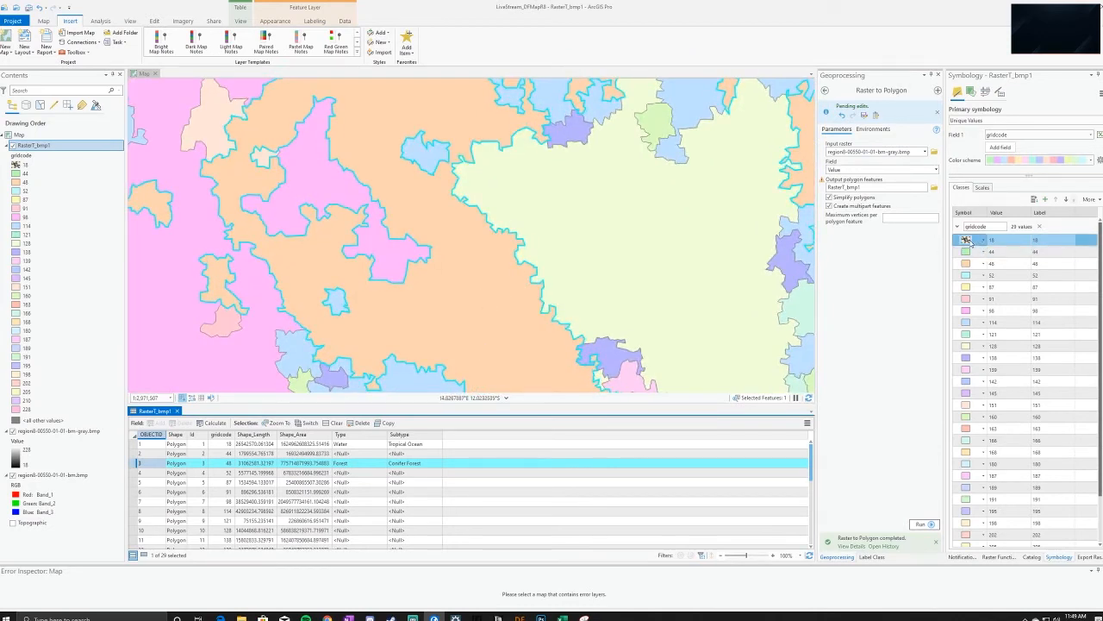
left_click(966, 240)
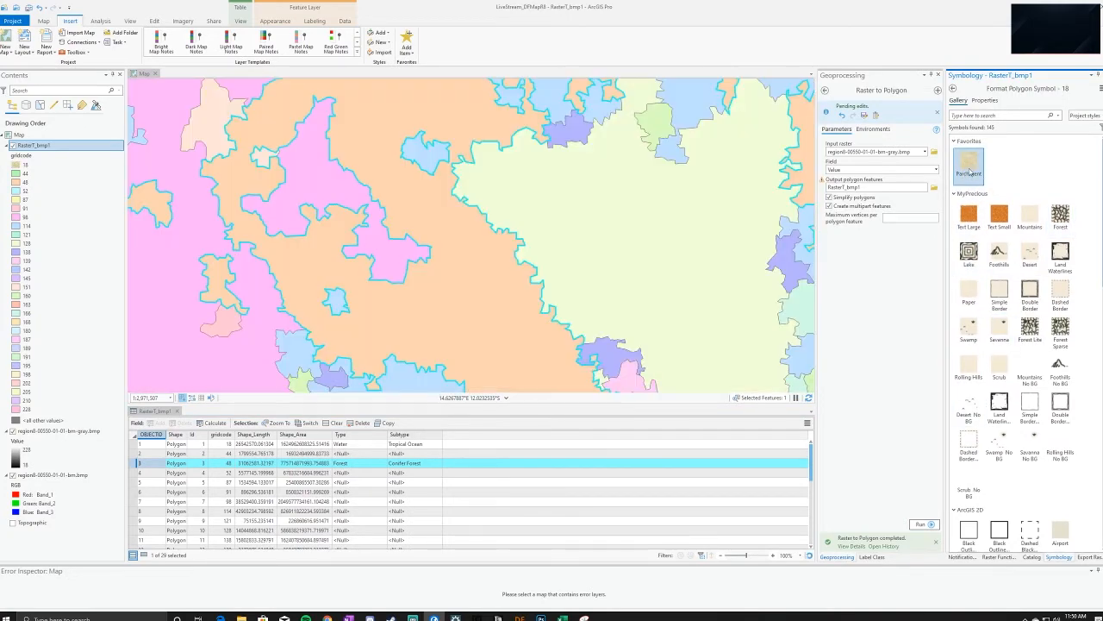
left_click(970, 167)
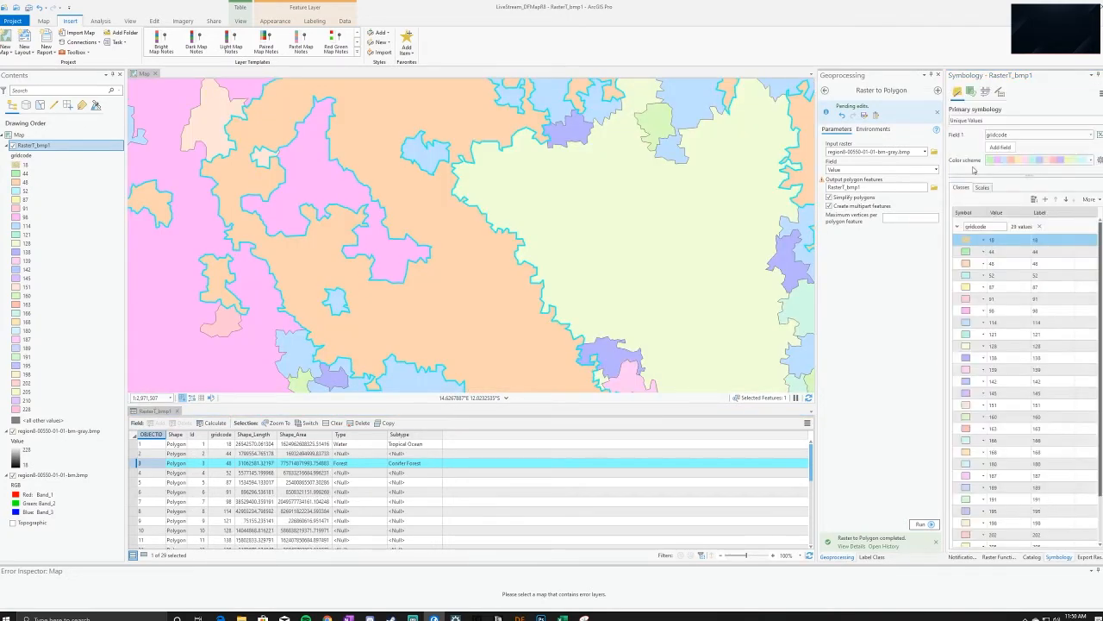
Apply the Forest symbol from the MyPrecious style to the gridcode 48 class and inspect it on the map
left_click(967, 264)
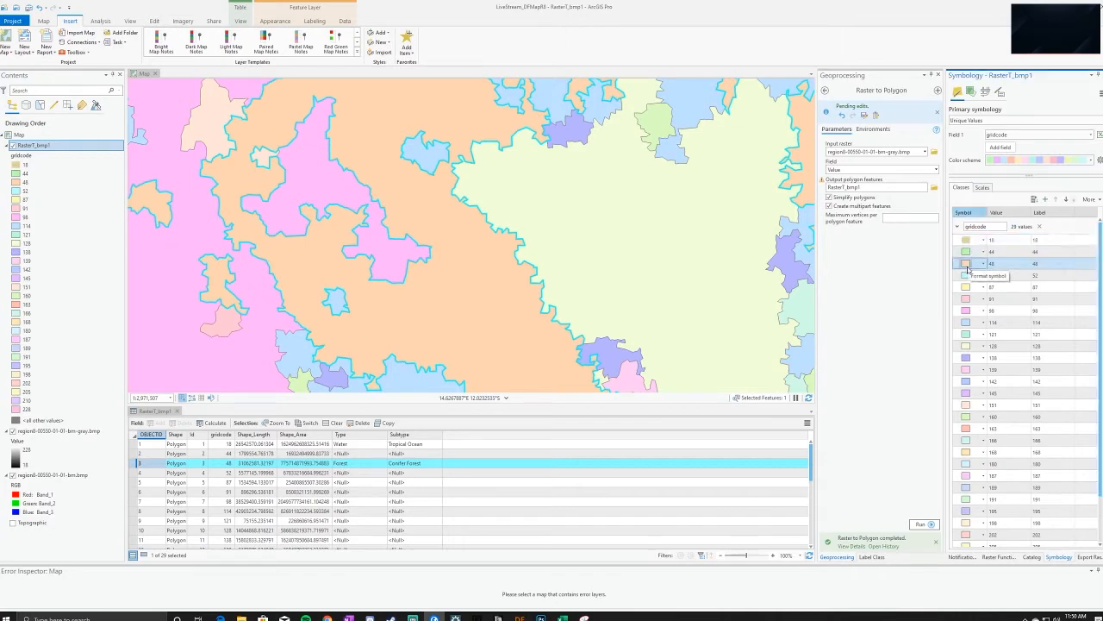
left_click(1060, 215)
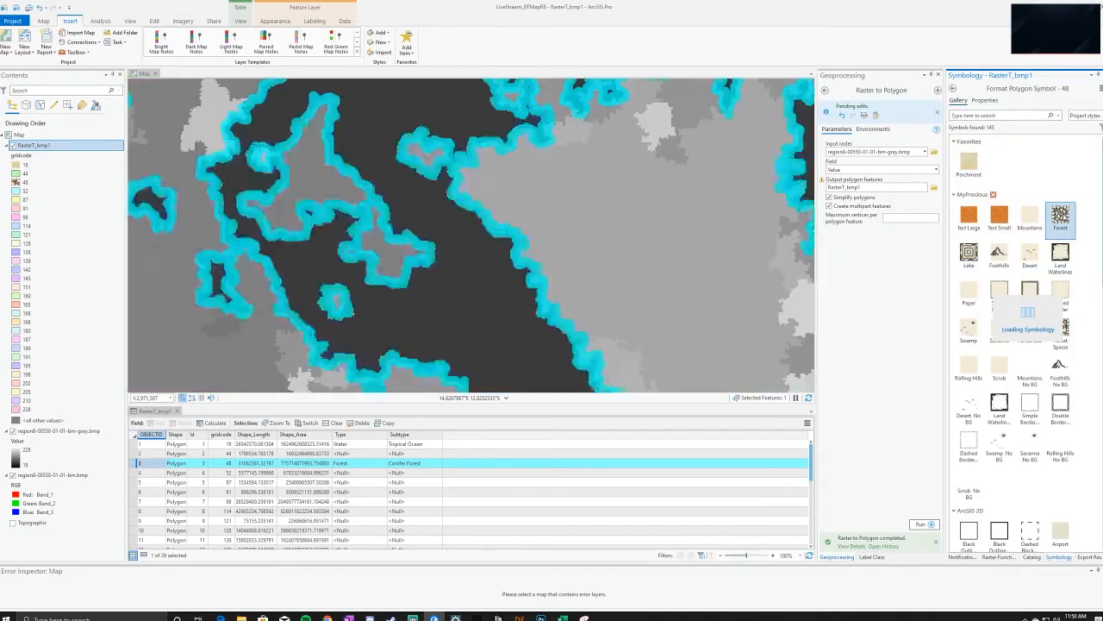
scroll(606, 249, "down", 2)
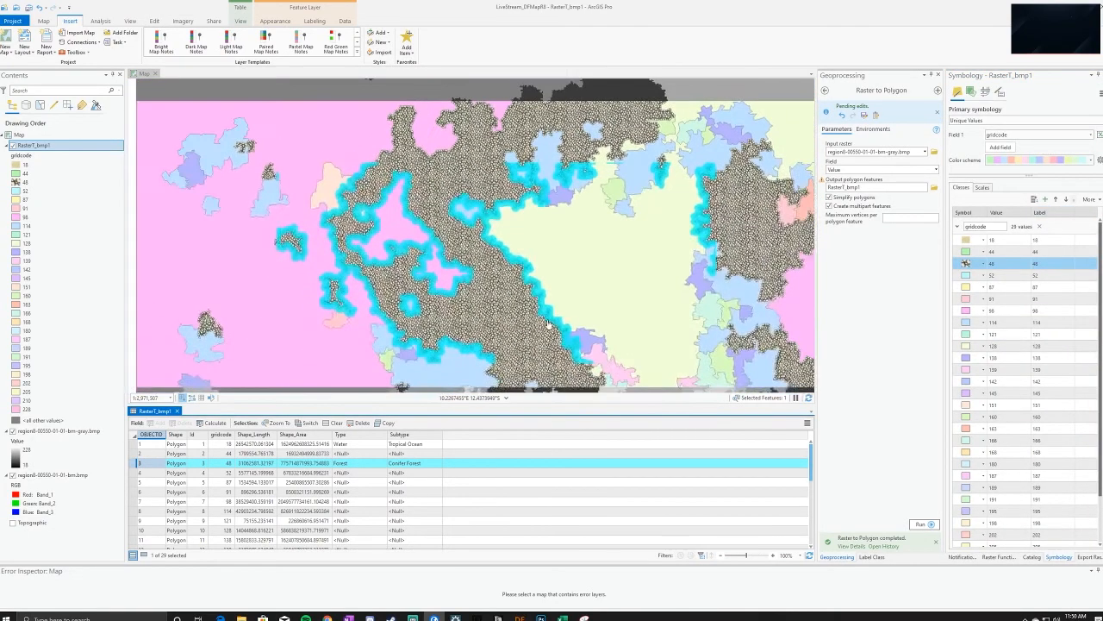
left_click_drag(606, 248, 486, 158)
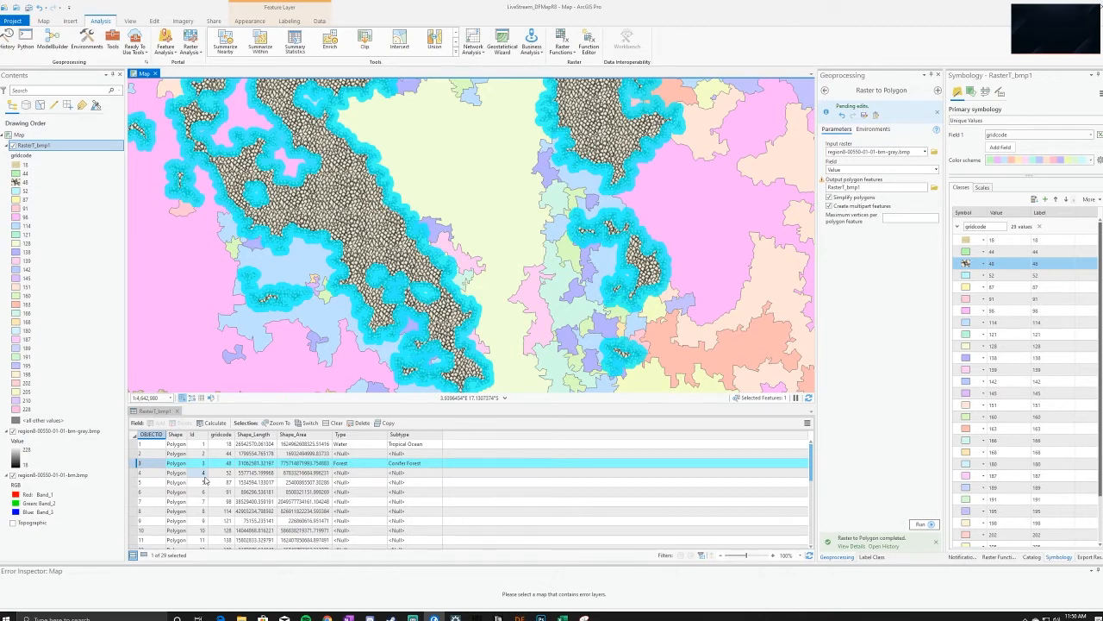
Clear the feature selection and look over the forest and parchment symbols on the map
left_click(43, 21)
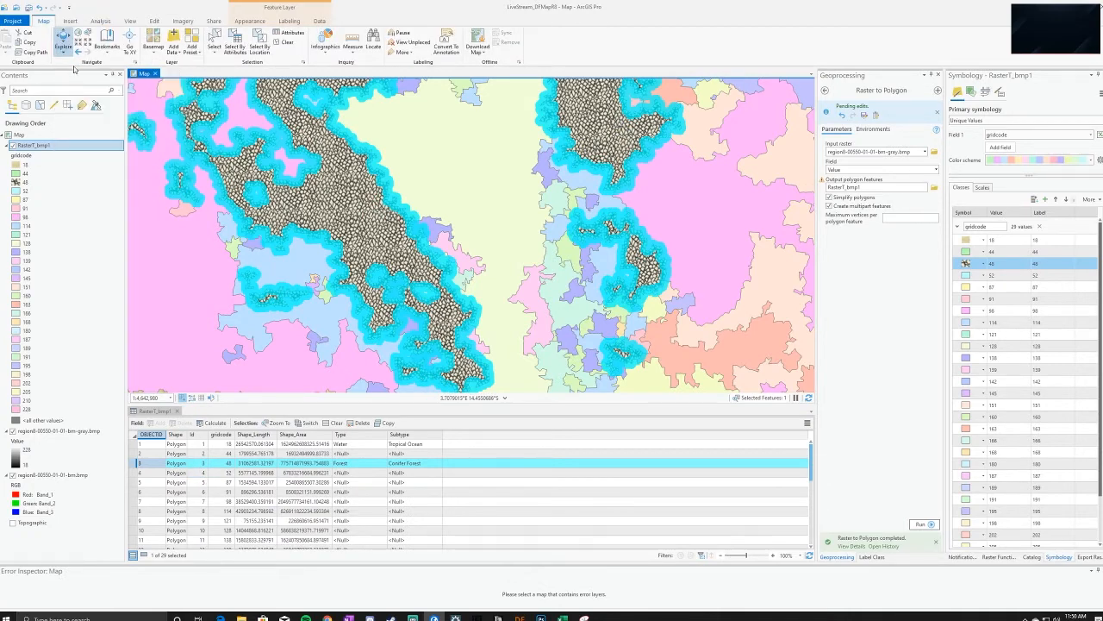
left_click(287, 43)
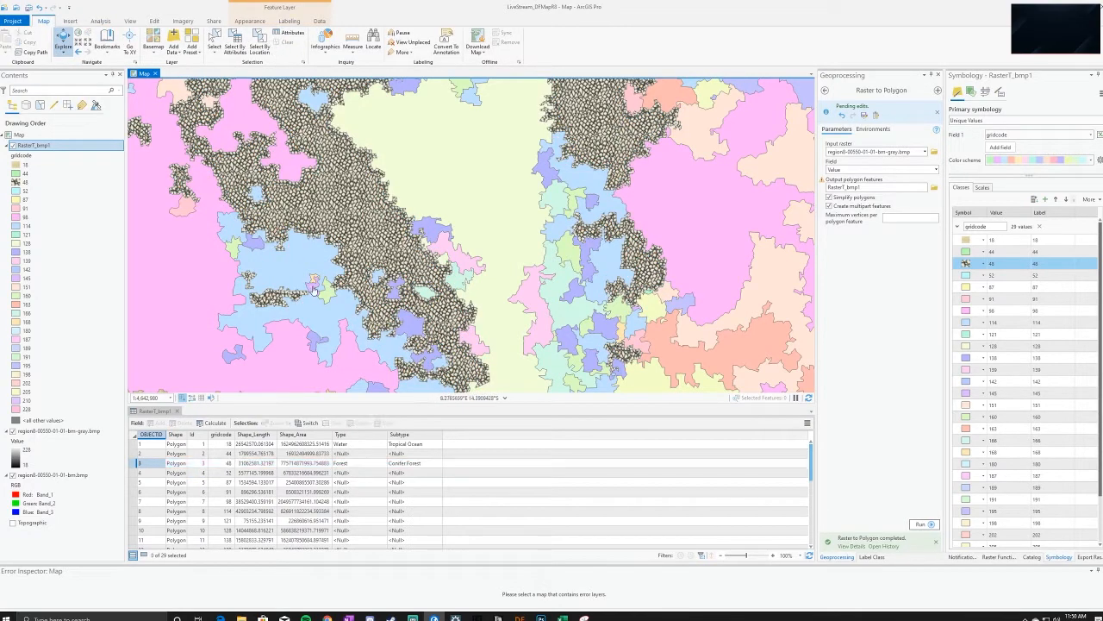
left_click_drag(610, 308, 569, 187)
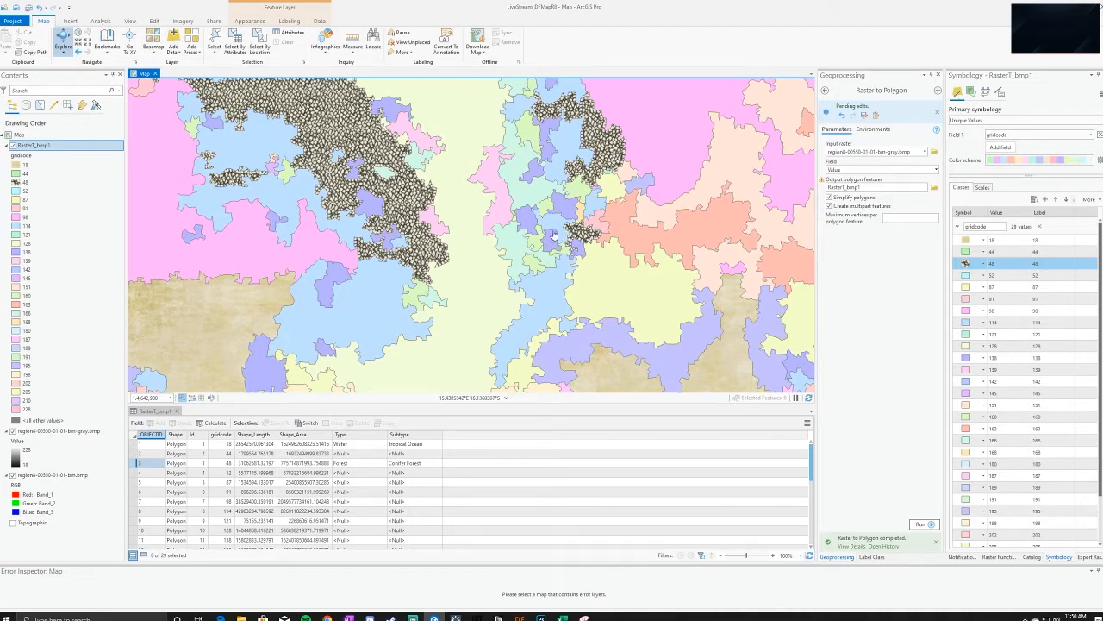
left_click_drag(552, 243, 411, 261)
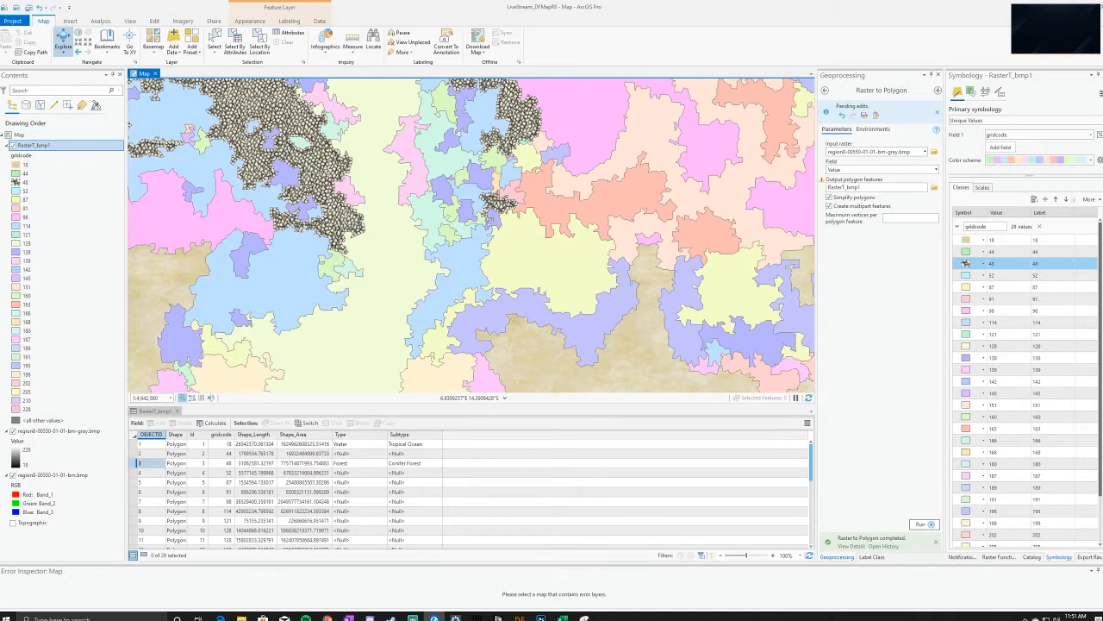
Classify the gridcode 52 record as type Forest with subtype Taiga
left_click(136, 472)
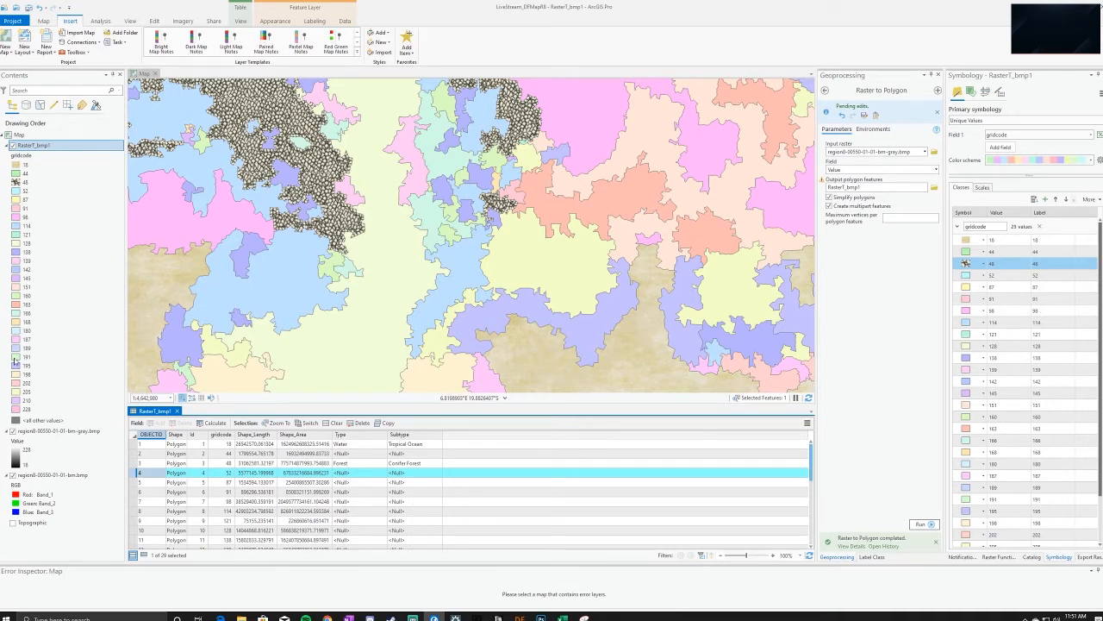
double_click(356, 473)
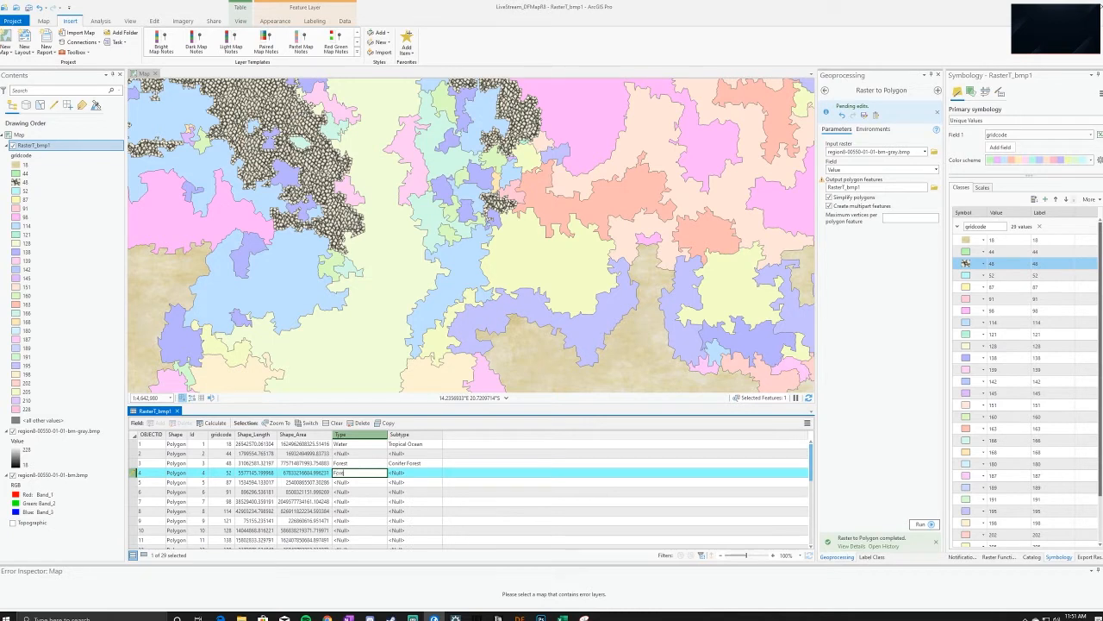
double_click(407, 473)
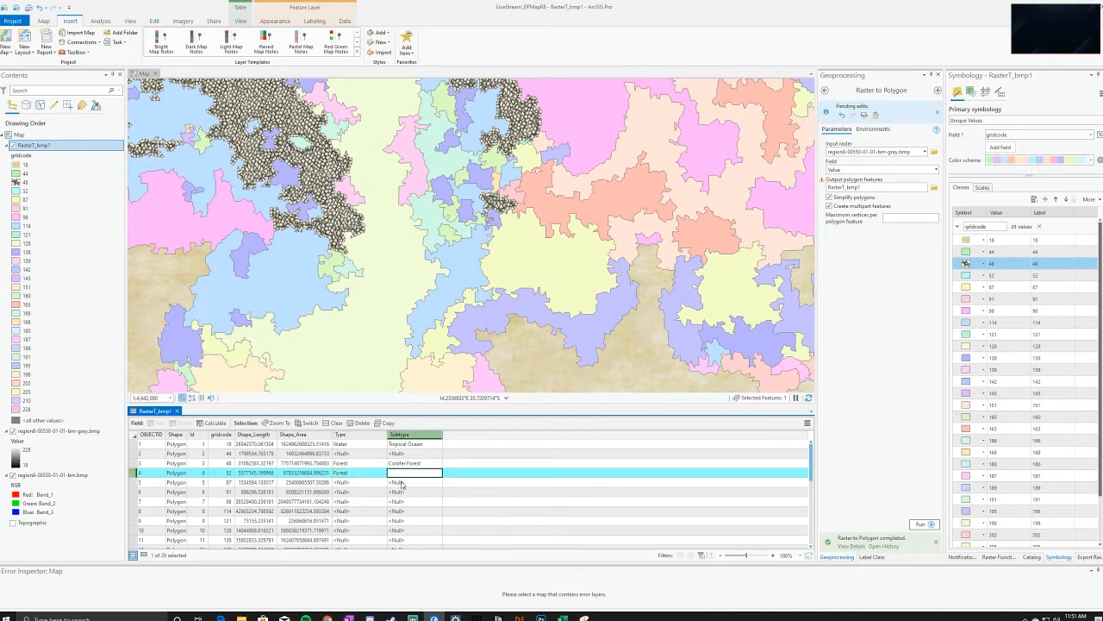
type("Taiga")
key("Return")
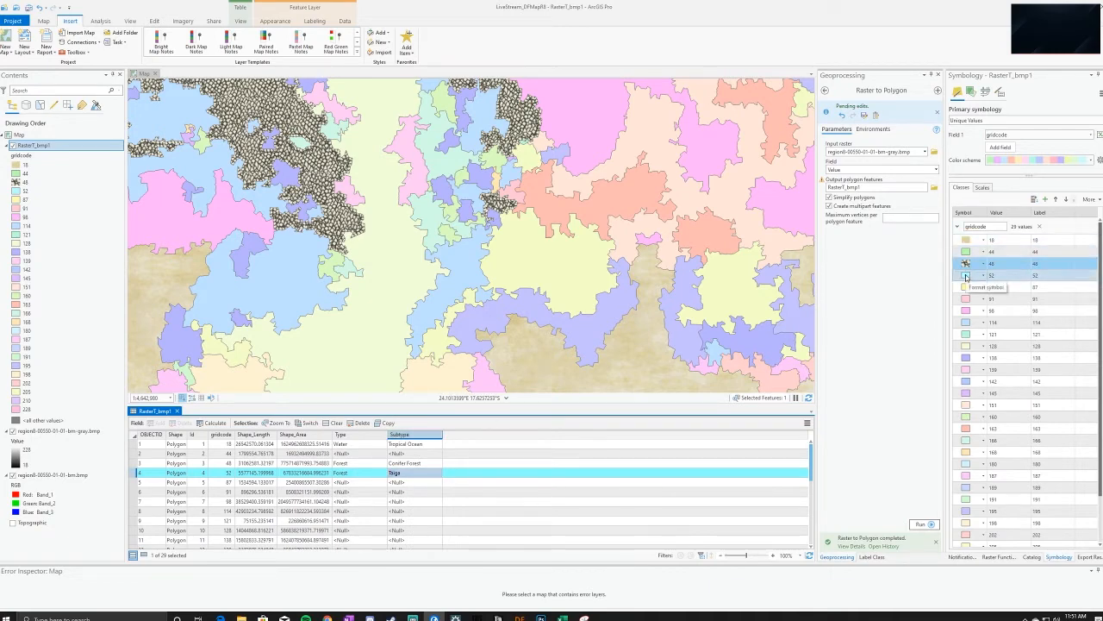
Apply the Forest symbol from the MyPrecious style to the gridcode 52 class and pan the map to its polygons
left_click(967, 275)
left_click(1061, 215)
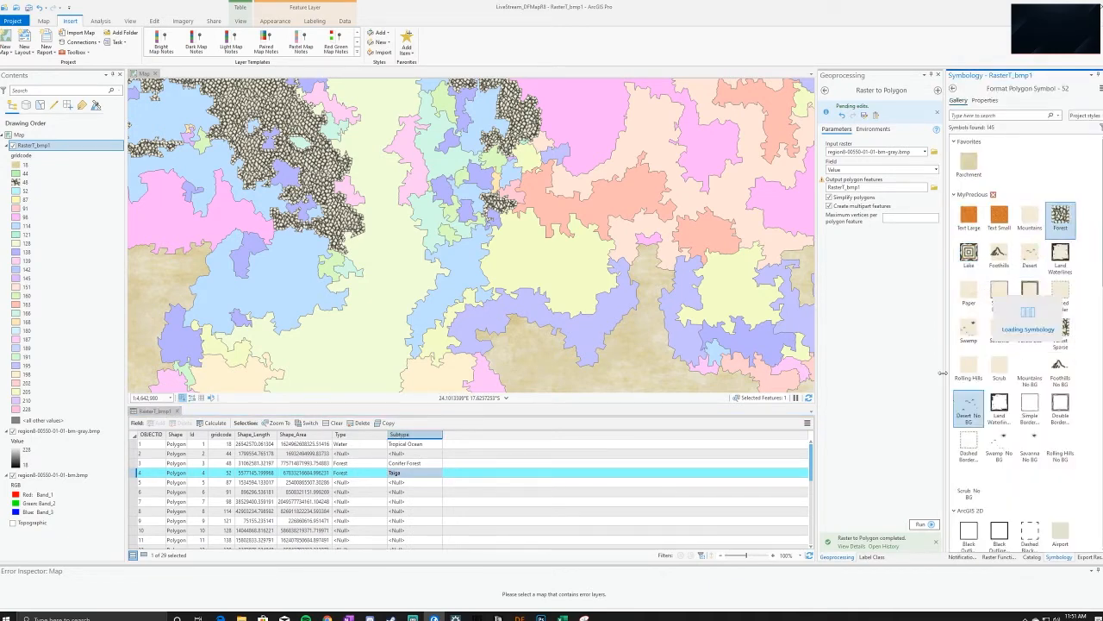
left_click(138, 483)
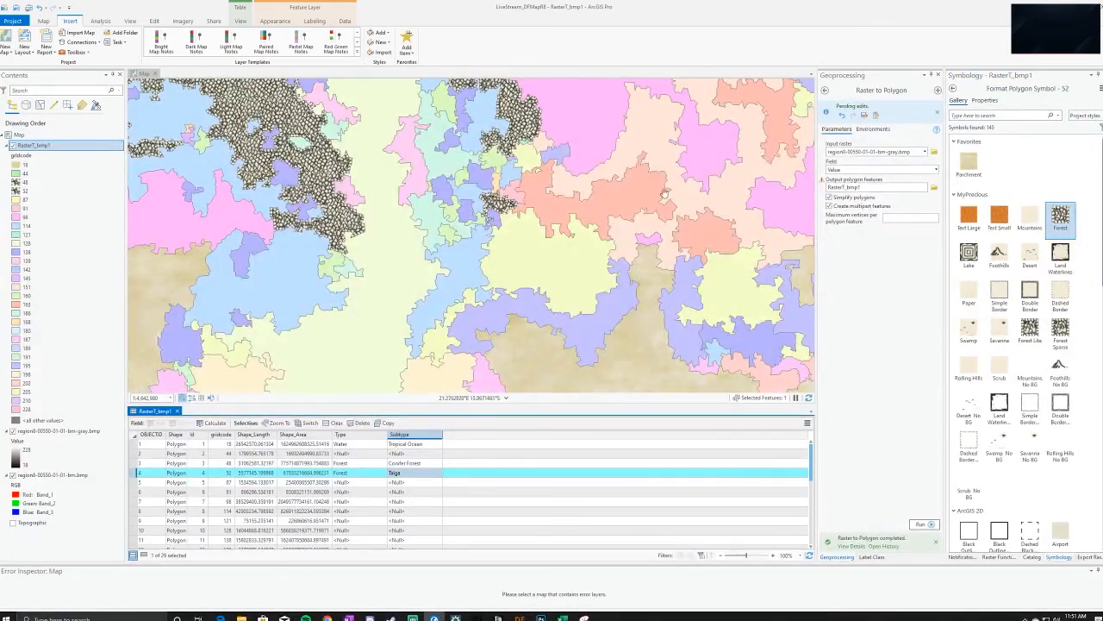
right_click(140, 475)
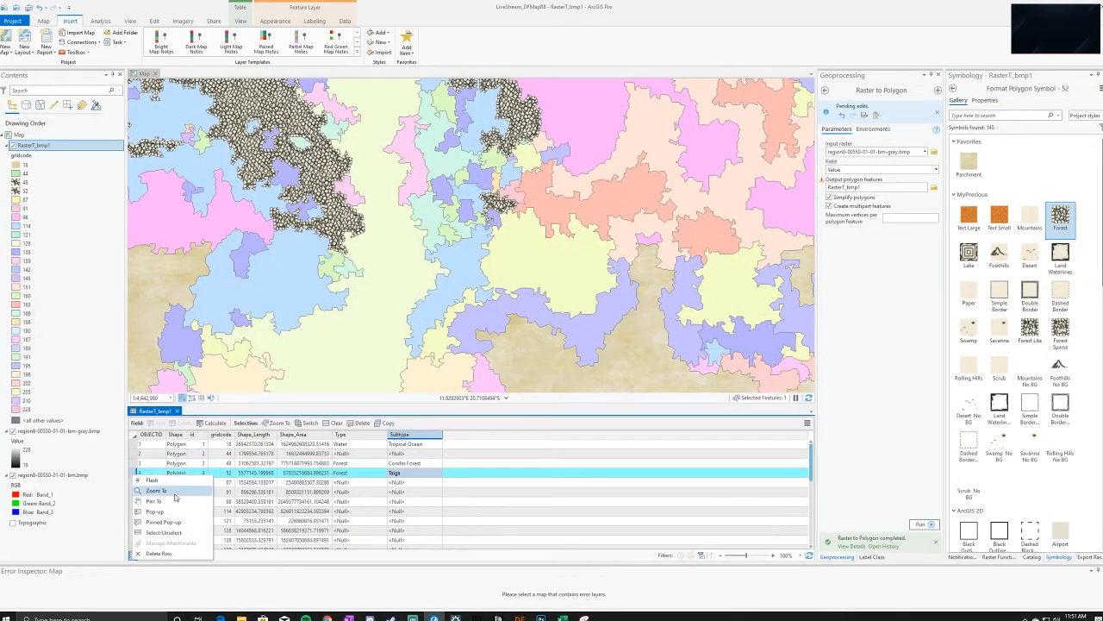
left_click(168, 501)
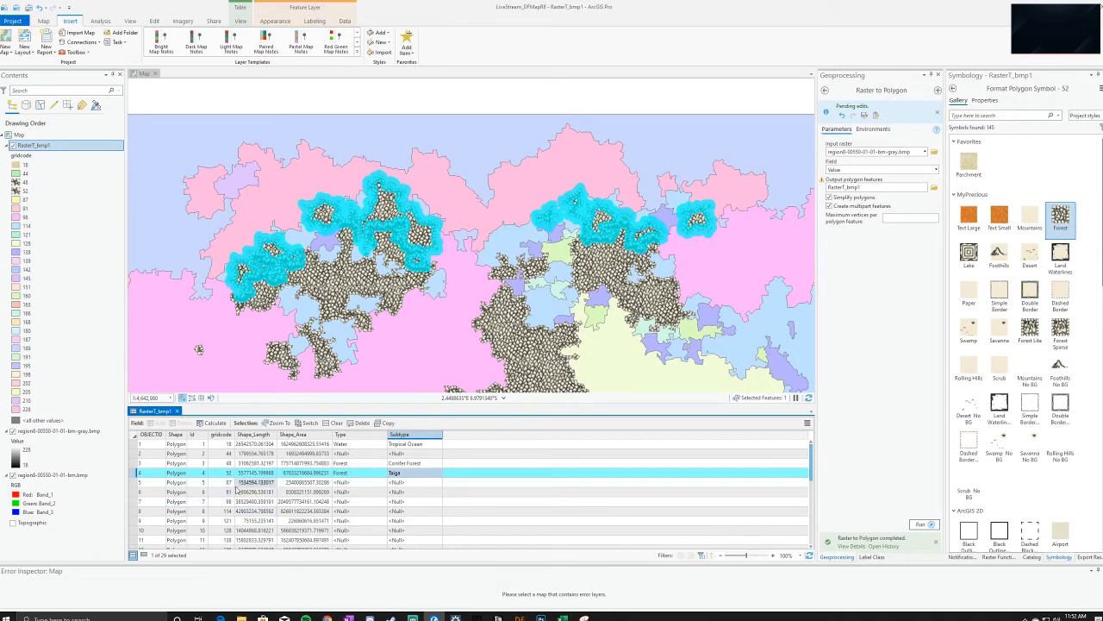
Classify the gridcode 91 record as type Forest with subtype Temperate Broadleaf Forest
left_click(138, 483)
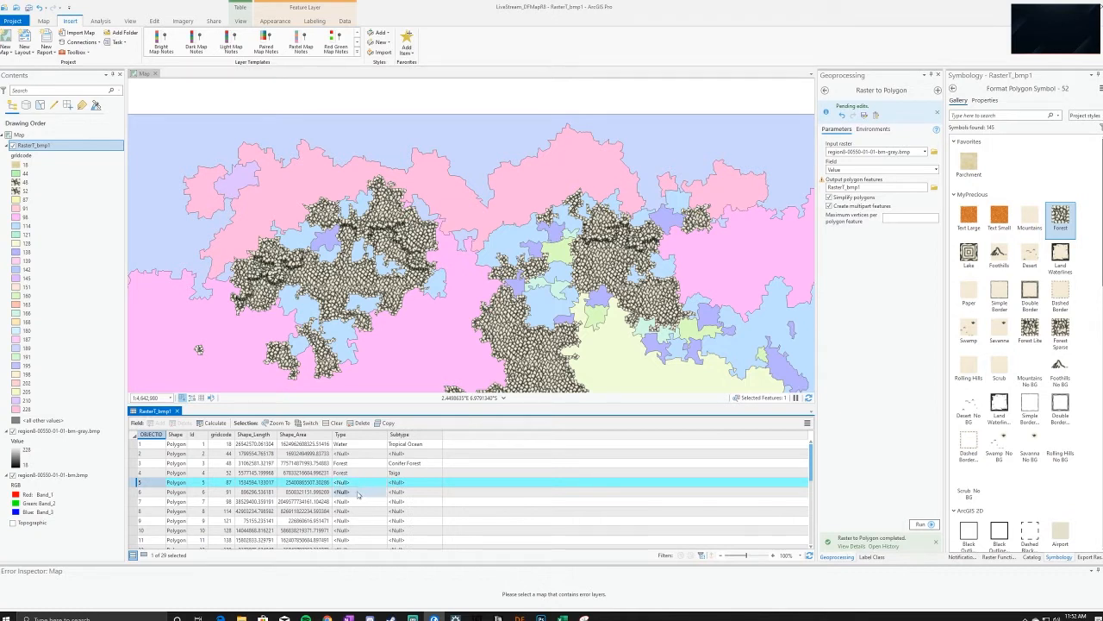
left_click(299, 493)
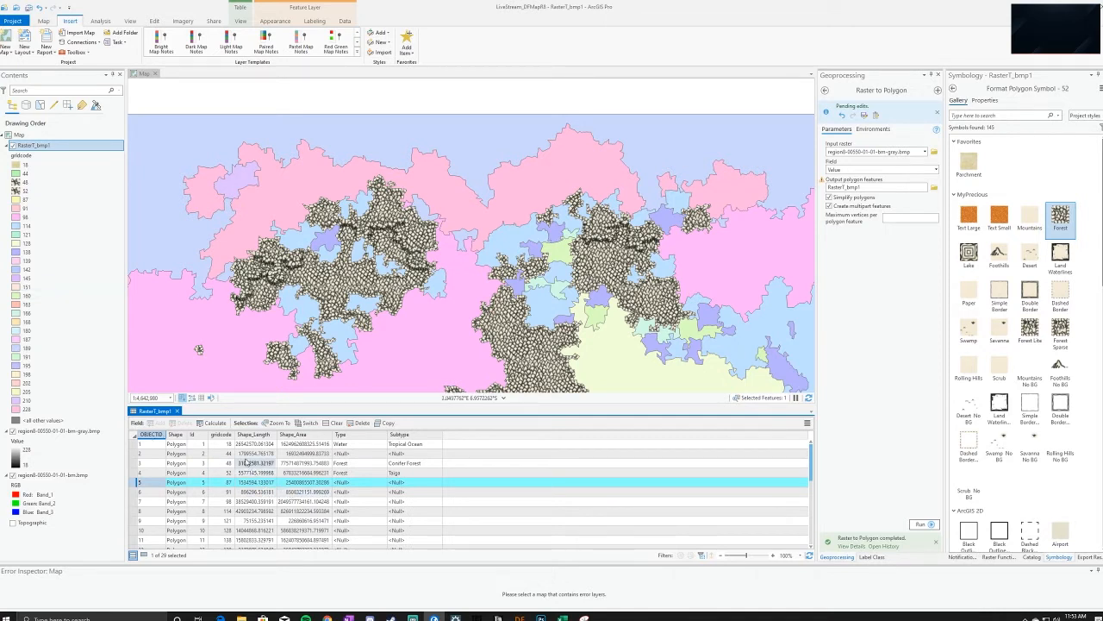
left_click(352, 492)
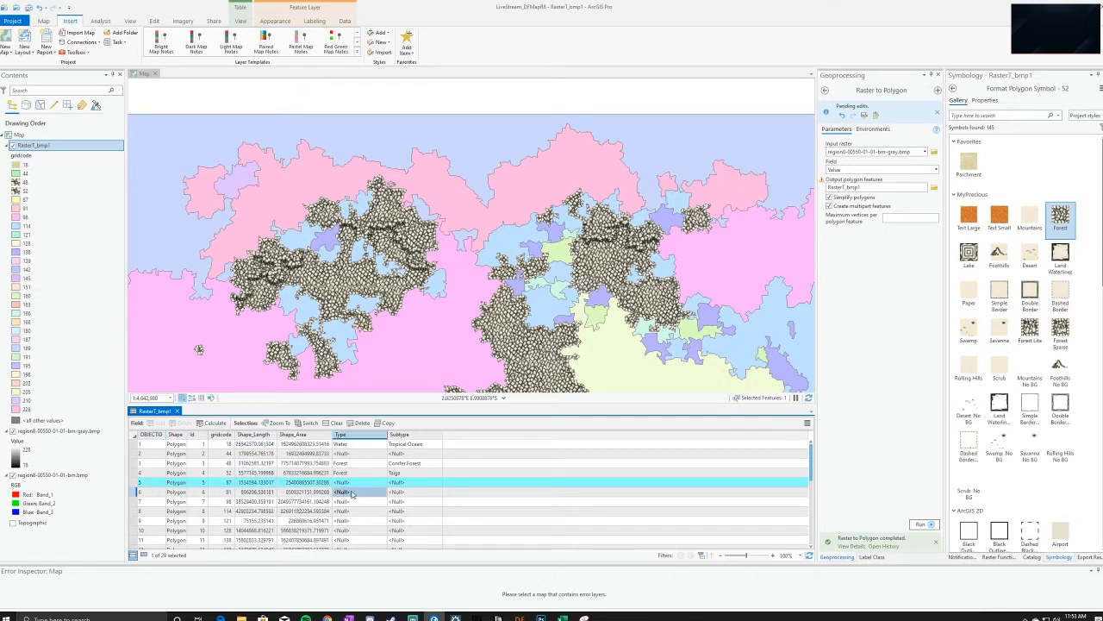
left_click(339, 493)
type("Forest")
key("Tab")
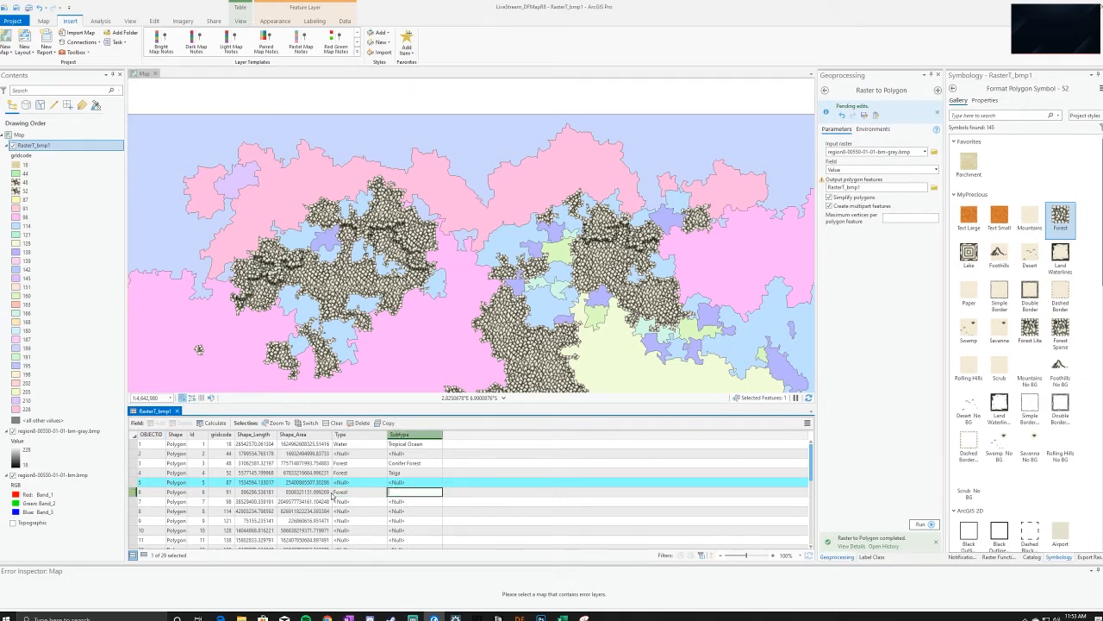
type("Temperate Broadleaf Forest")
key("Return")
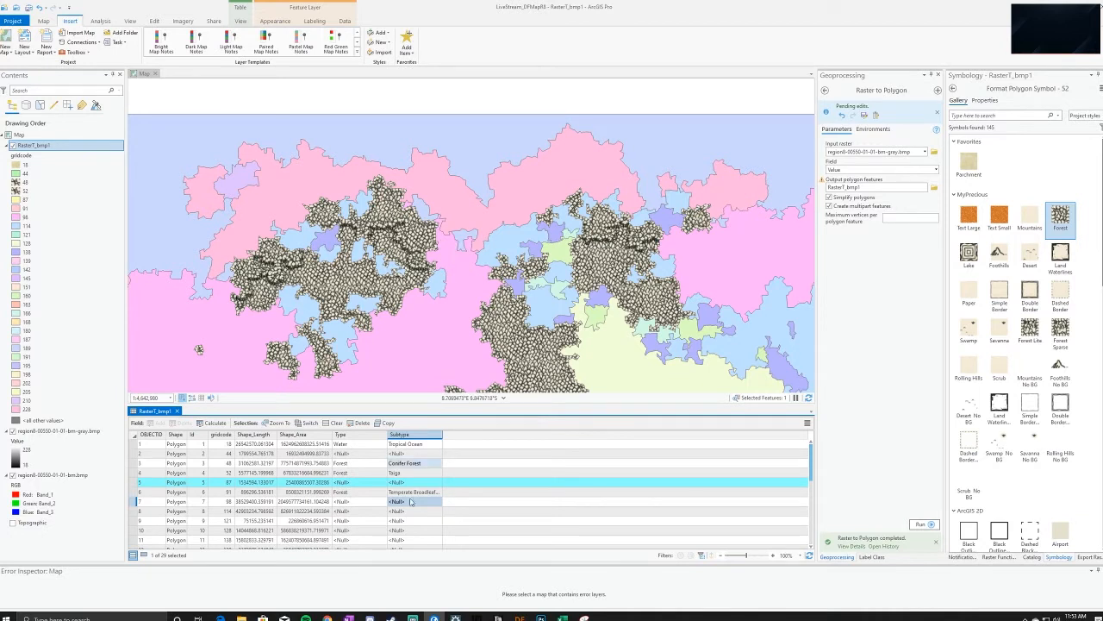
Classify the gridcode 98 record as type Water with subtype Temperate Ocean
left_click(345, 502)
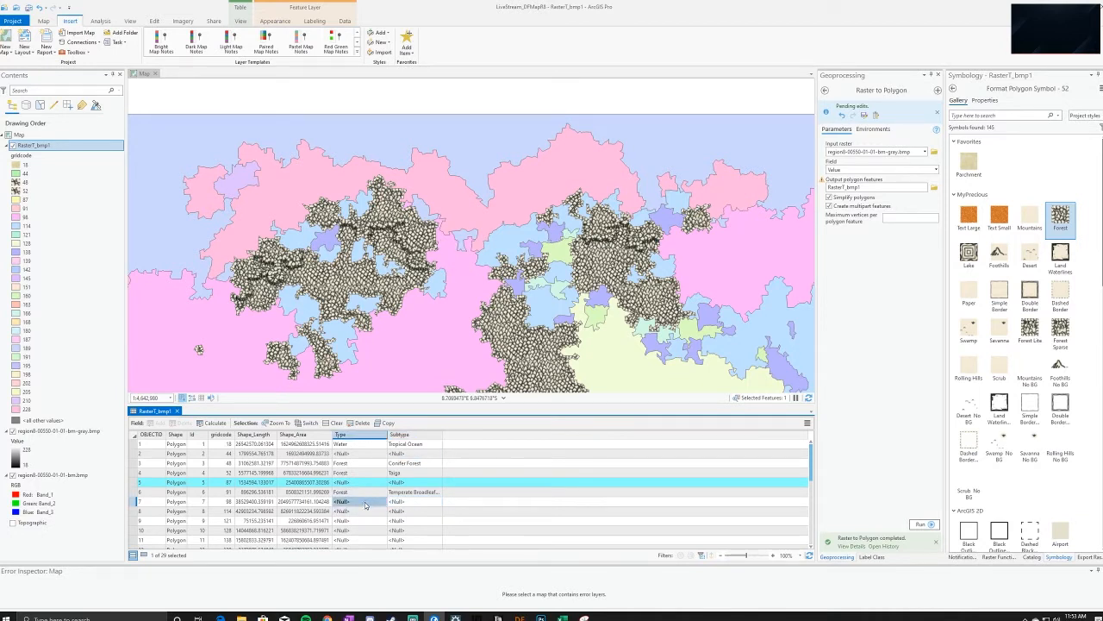
left_click(365, 505)
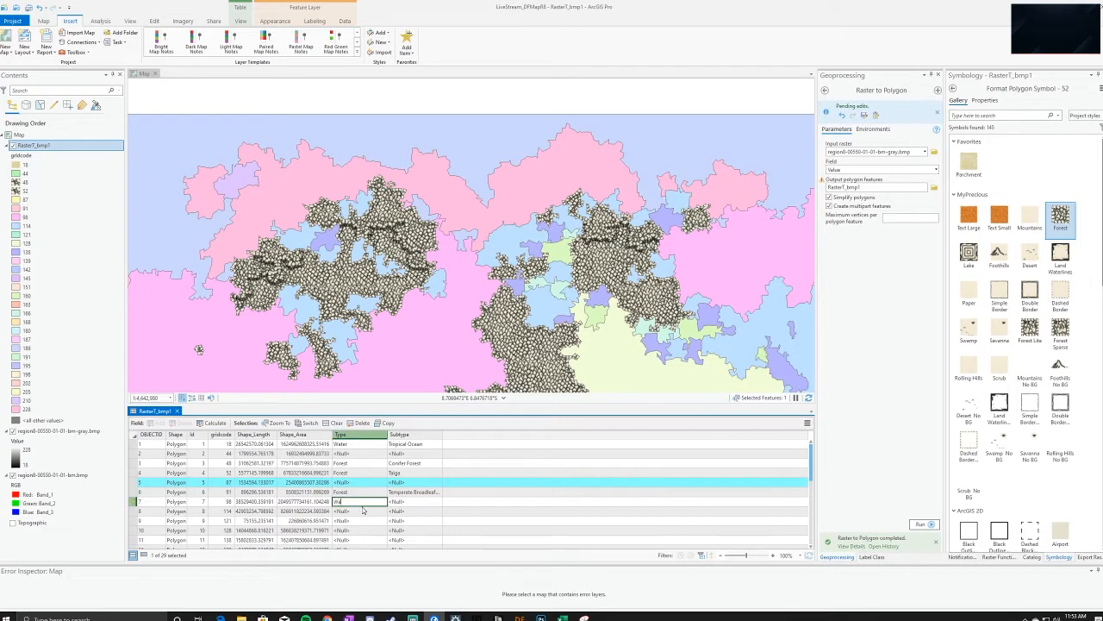
left_click(399, 501)
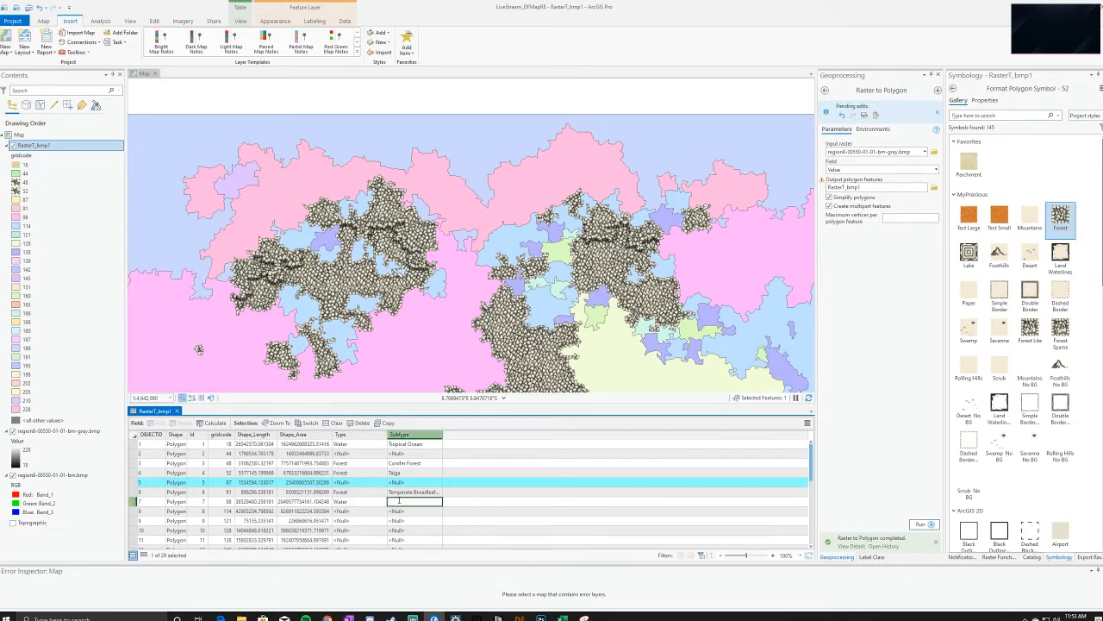
type("Temperate Ocean")
key("Return")
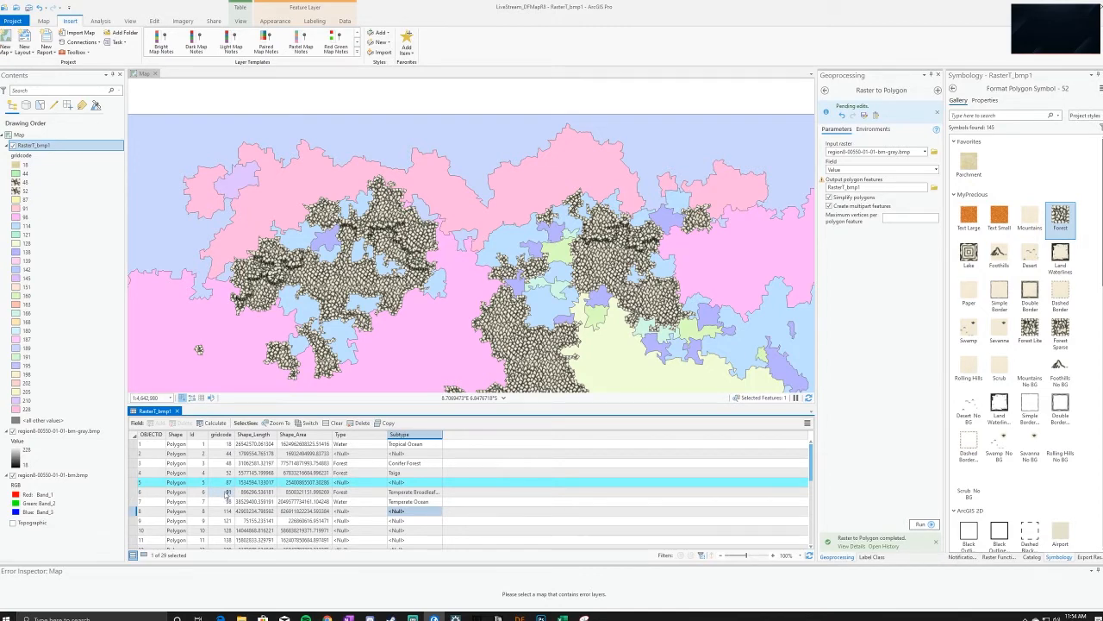
Apply the Forest symbol to the gridcode 91 class and the Parchment symbol to the gridcode 98 class
left_click(16, 208)
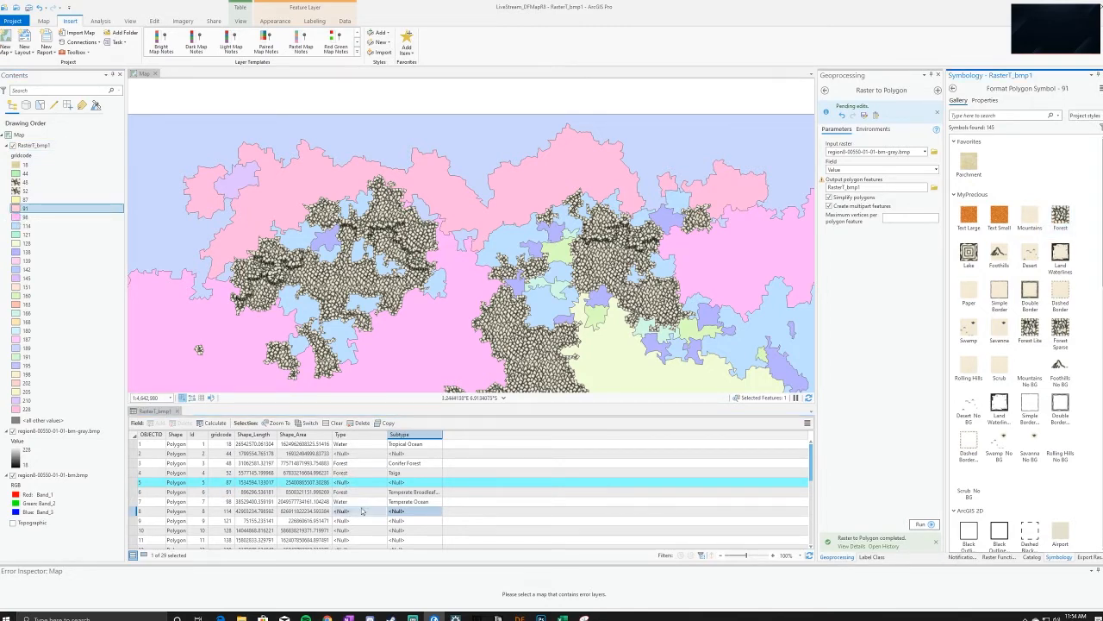
left_click(1062, 218)
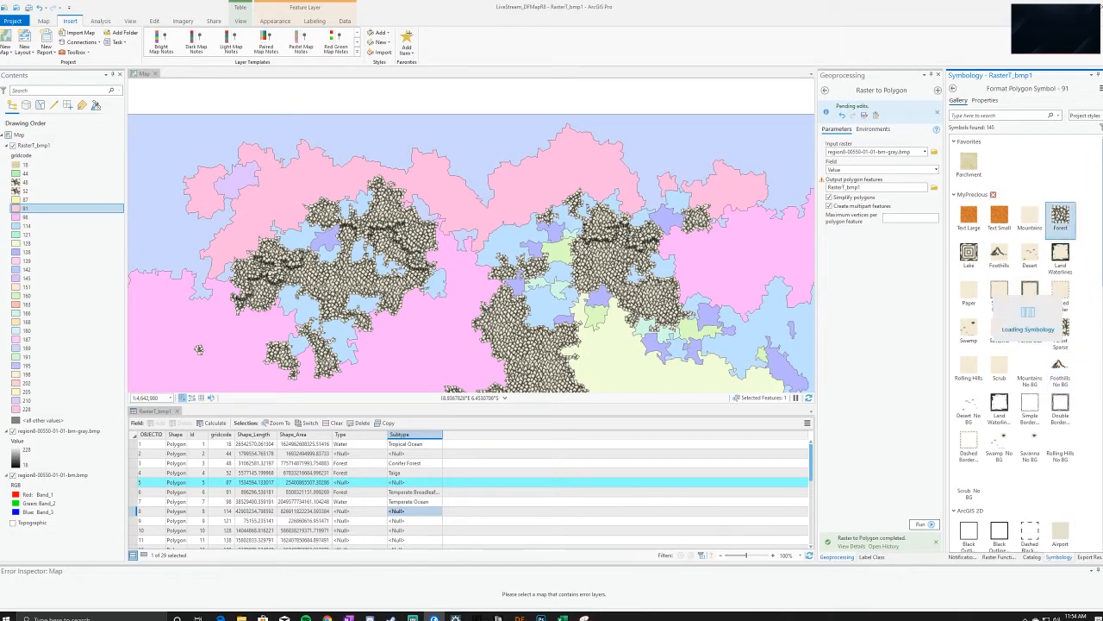
left_click(14, 222)
left_click(974, 297)
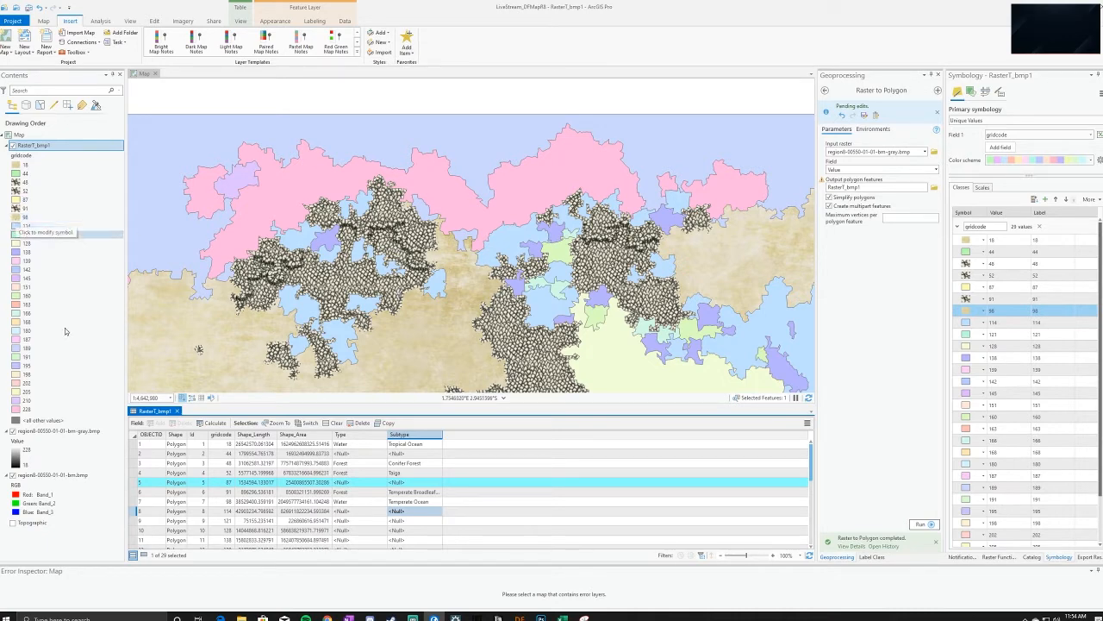
Classify the gridcode 114 record as type Grassland with subtype Temperate Shrubland
scroll(317, 489, "down", 1)
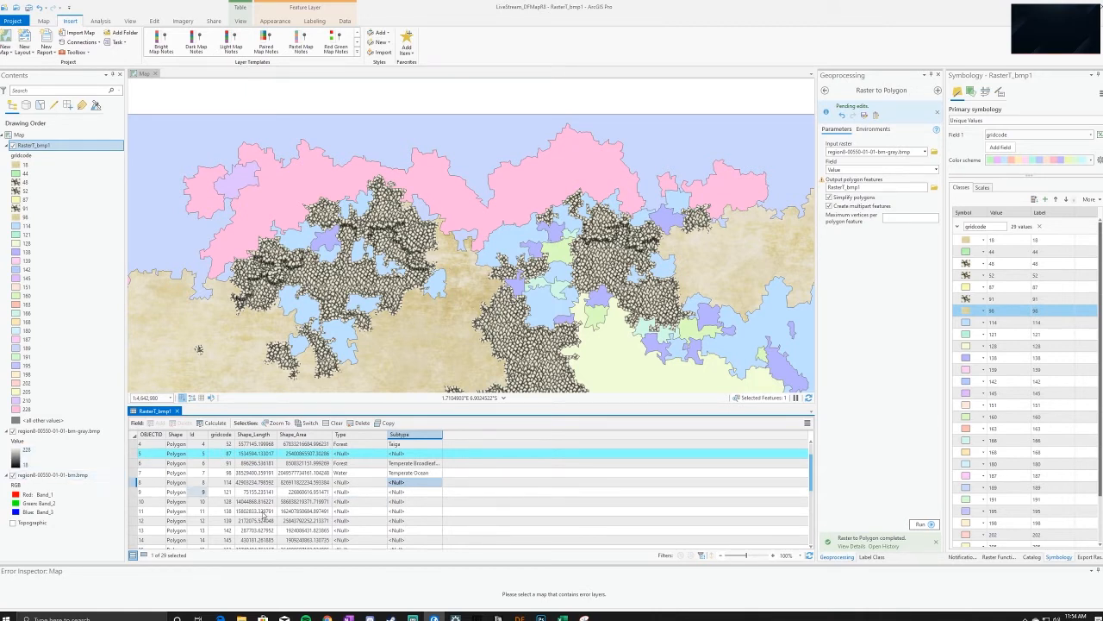
double_click(354, 481)
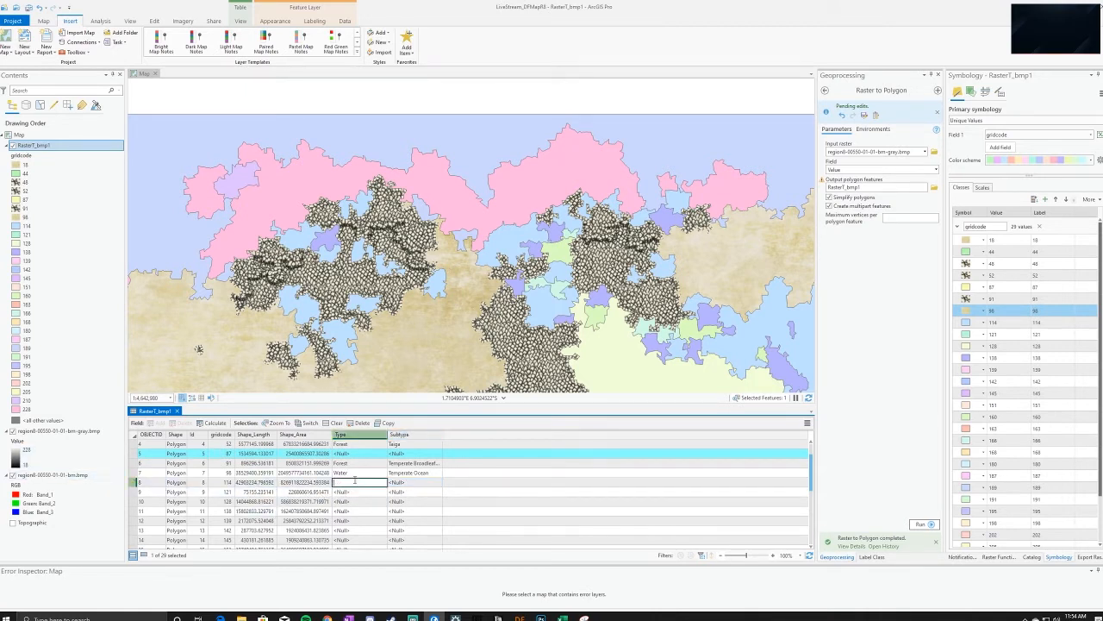
type("Grassland")
key("Tab")
type("Tempera")
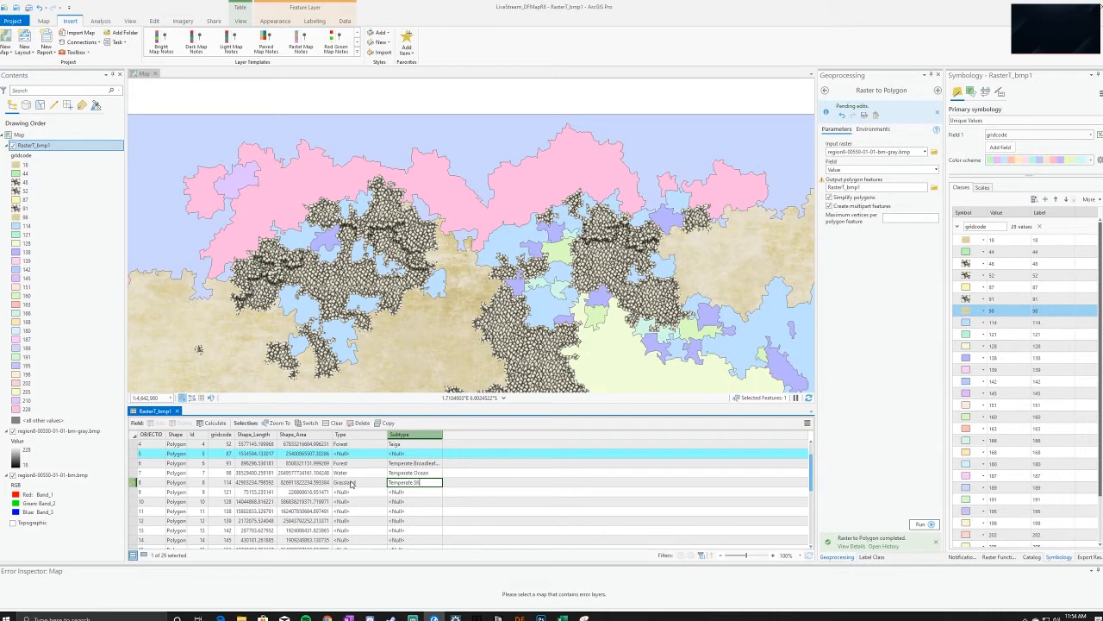
key("Return")
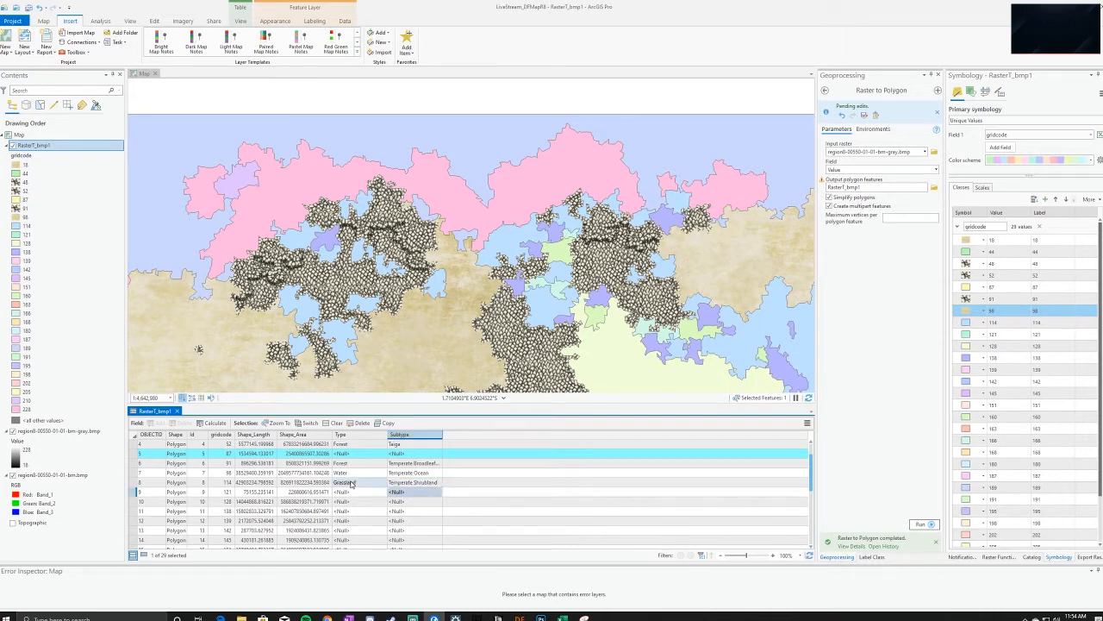
left_click(424, 482)
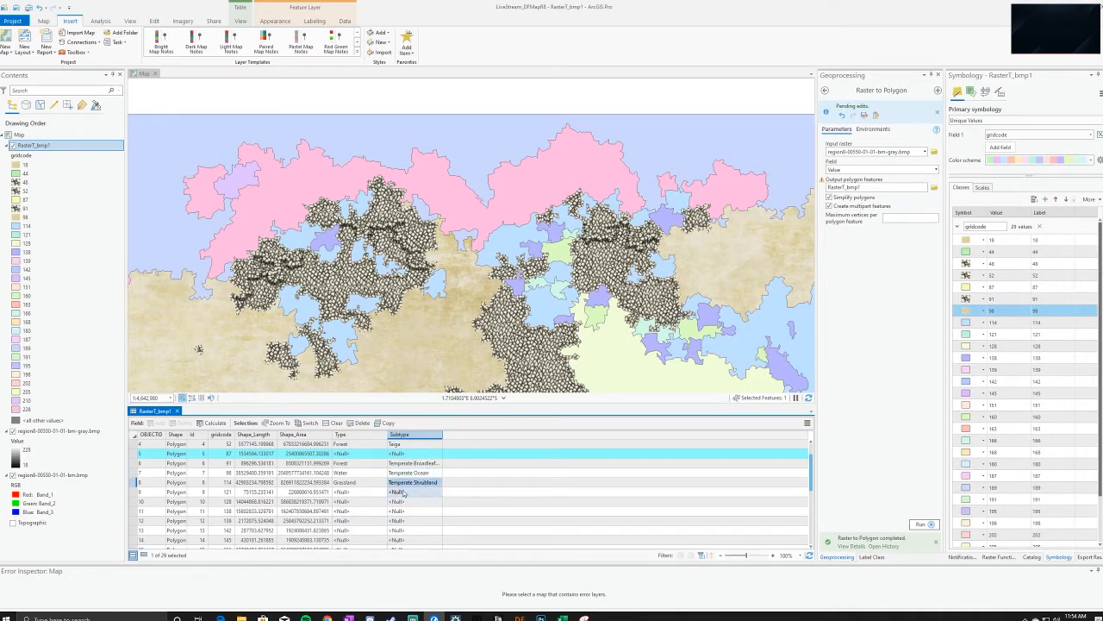
Select the gridcode 114 record and apply the Scrub symbol from the MyPrecious style to its class
left_click(140, 483)
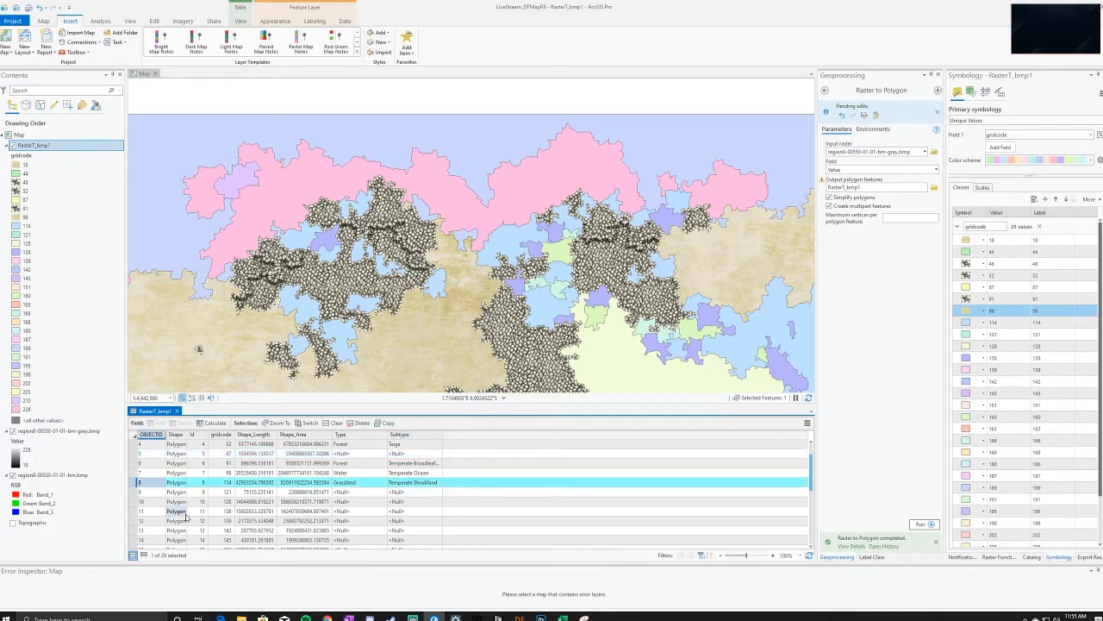
left_click(965, 322)
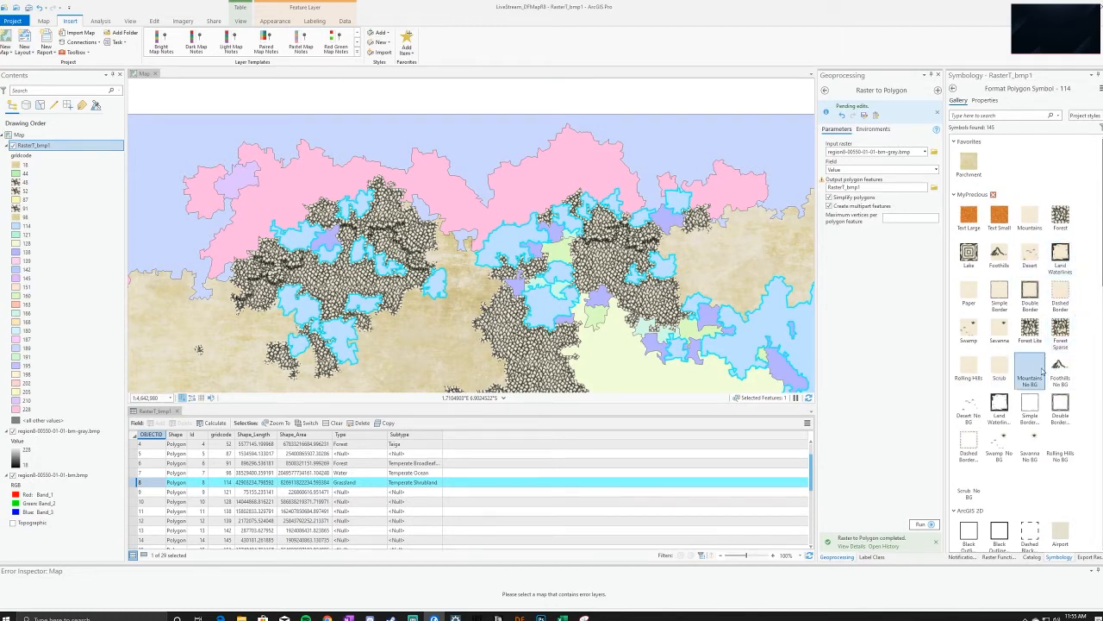
left_click(999, 369)
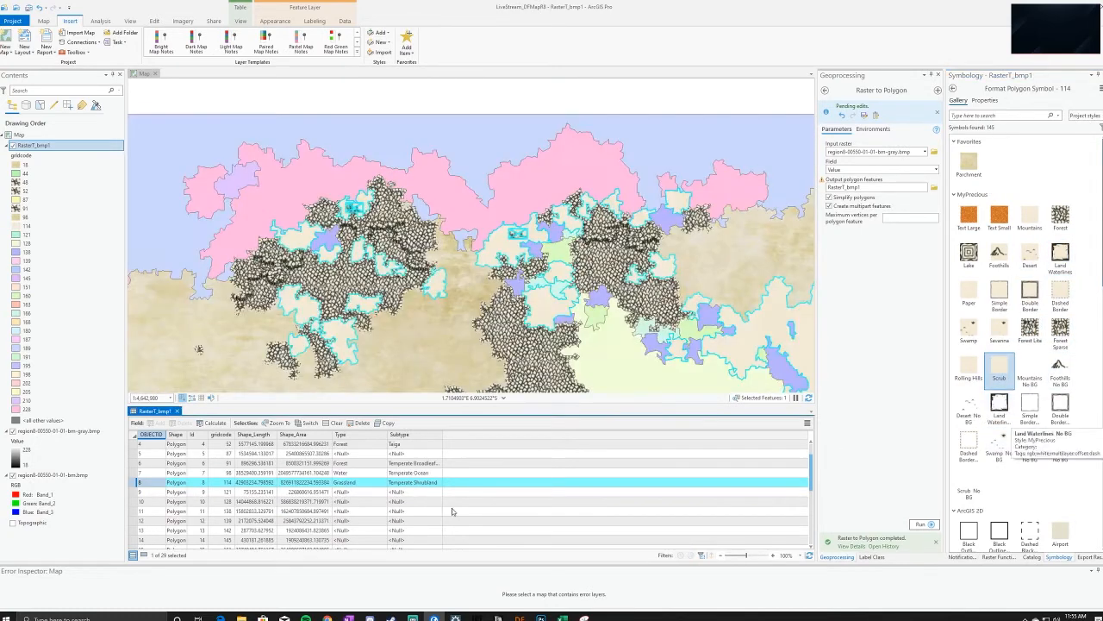
Clear the feature selection and examine the scrub symbols up close along the forest edge
scroll(522, 330, "up", 6)
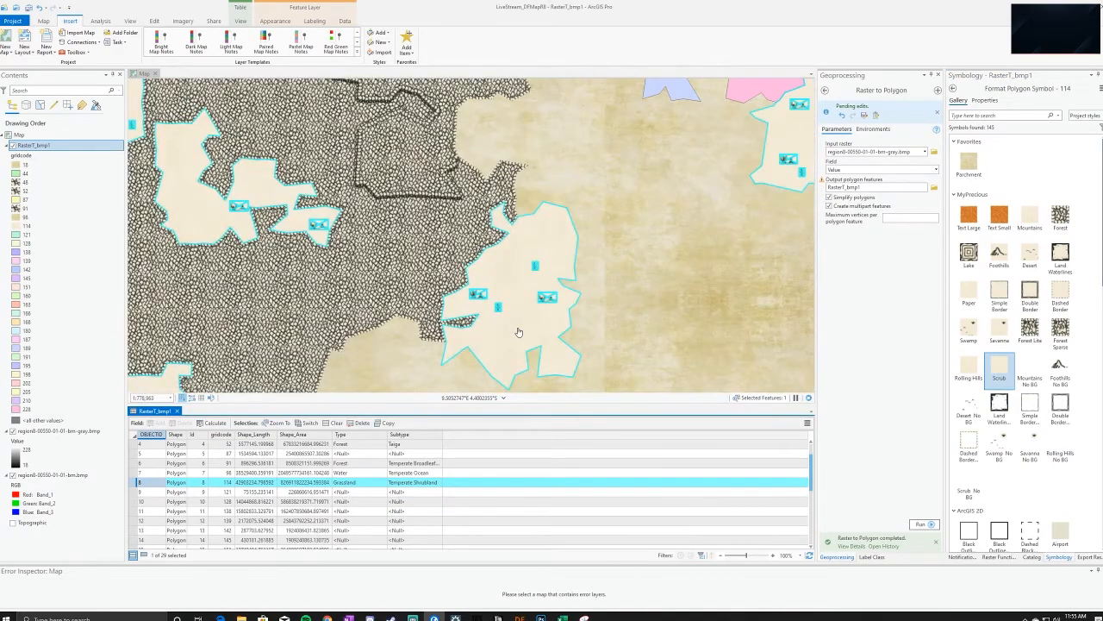
scroll(518, 332, "up", 4)
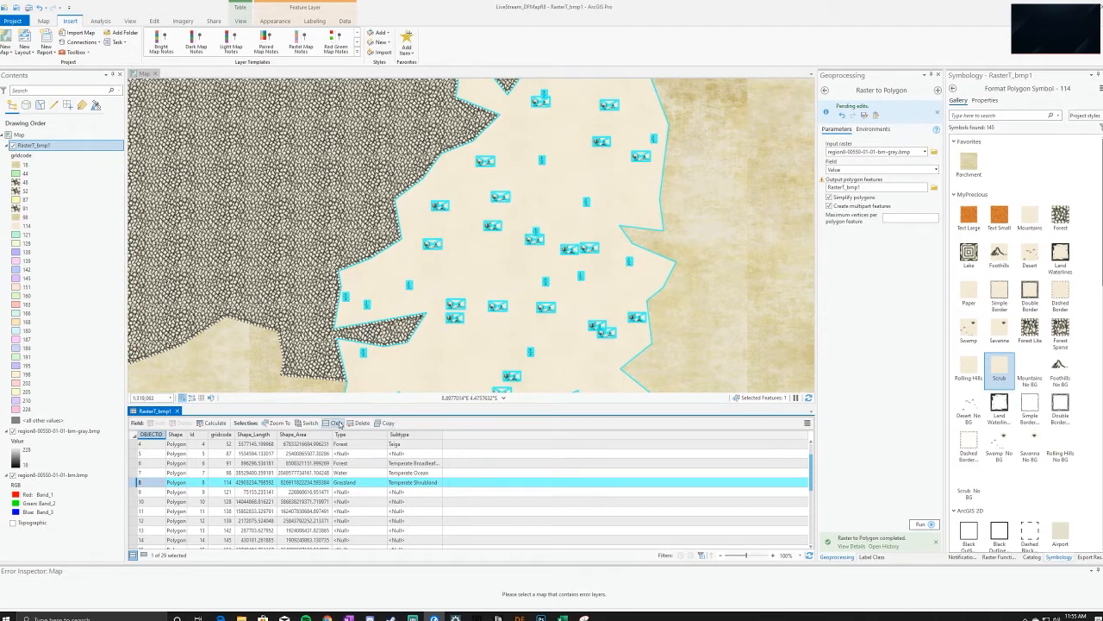
left_click(342, 423)
left_click_drag(585, 293, 558, 259)
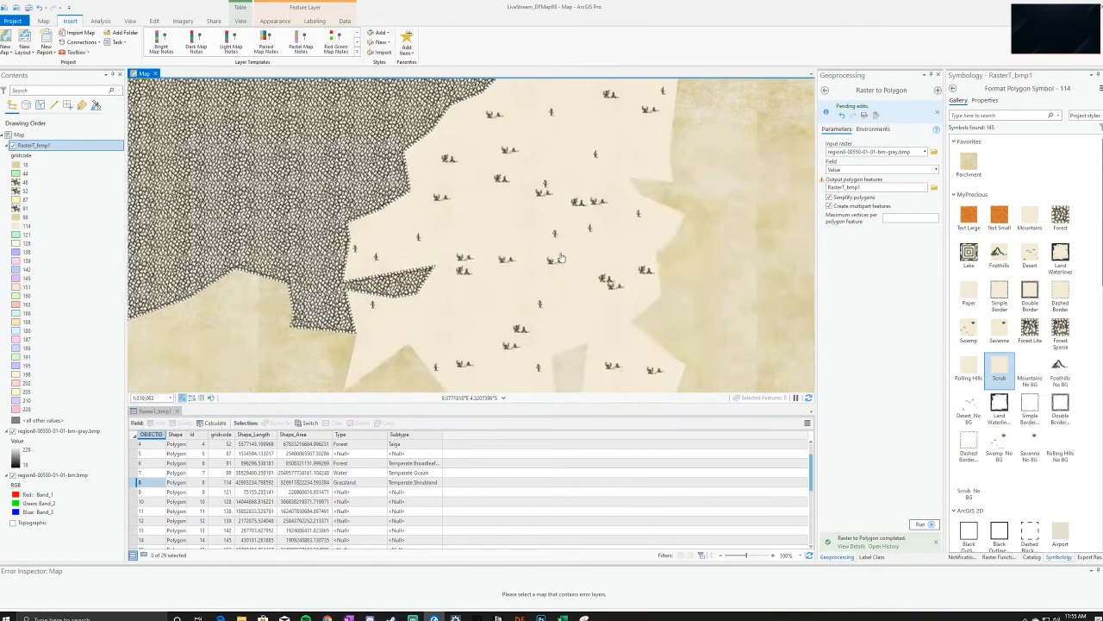
scroll(558, 258, "up", 4)
left_click_drag(537, 223, 732, 271)
left_click_drag(523, 174, 522, 241)
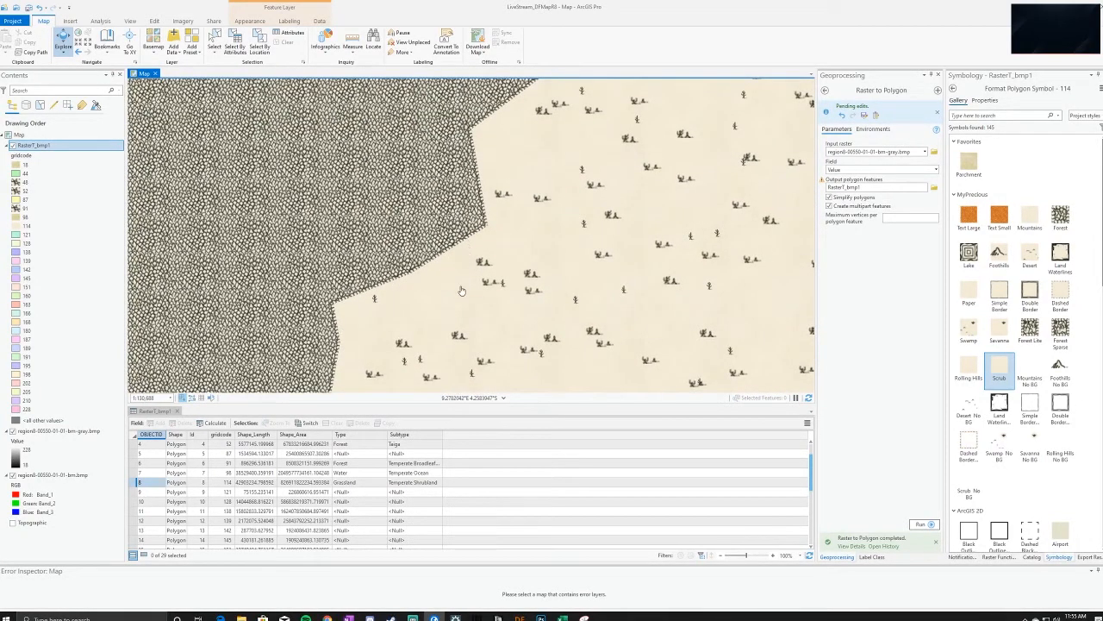
scroll(461, 291, "up", 1)
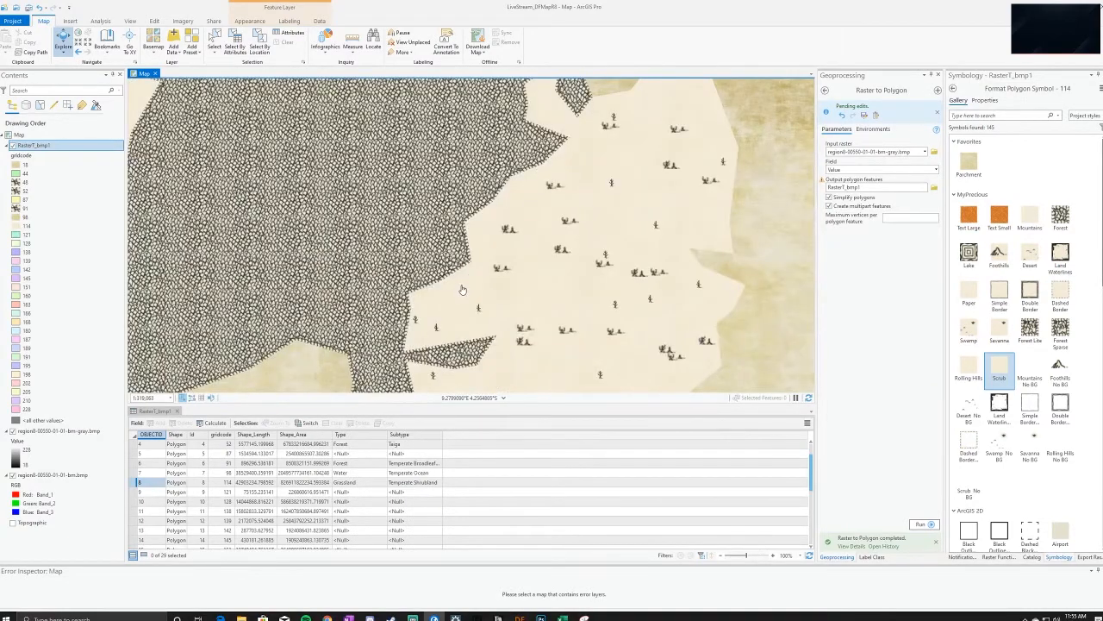
scroll(506, 233, "down", 5)
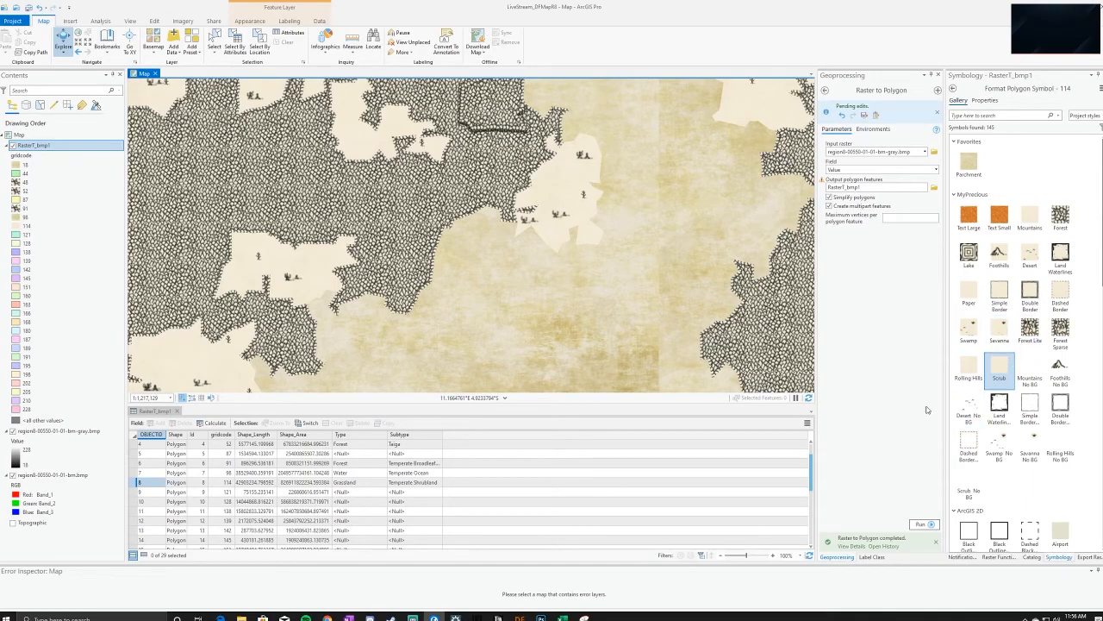
Survey the map southward, comparing the styled forest, scrub and parchment areas with the polygons still in plain colours
scroll(517, 220, "down", 6)
left_click_drag(578, 296, 565, 250)
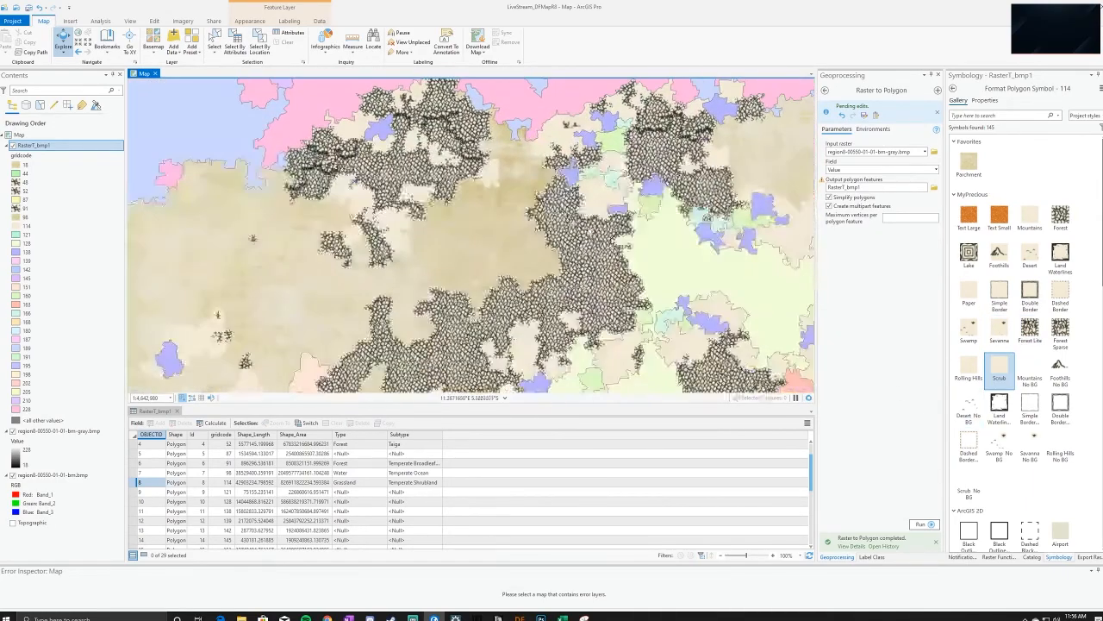
scroll(569, 211, "up", 3)
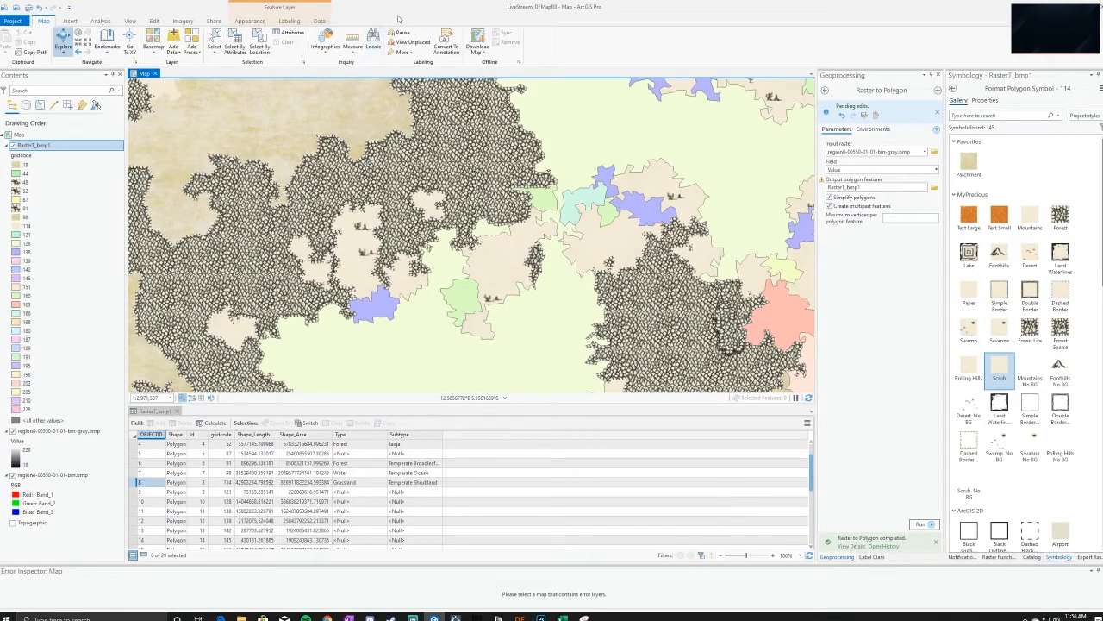
left_click_drag(585, 230, 595, 181)
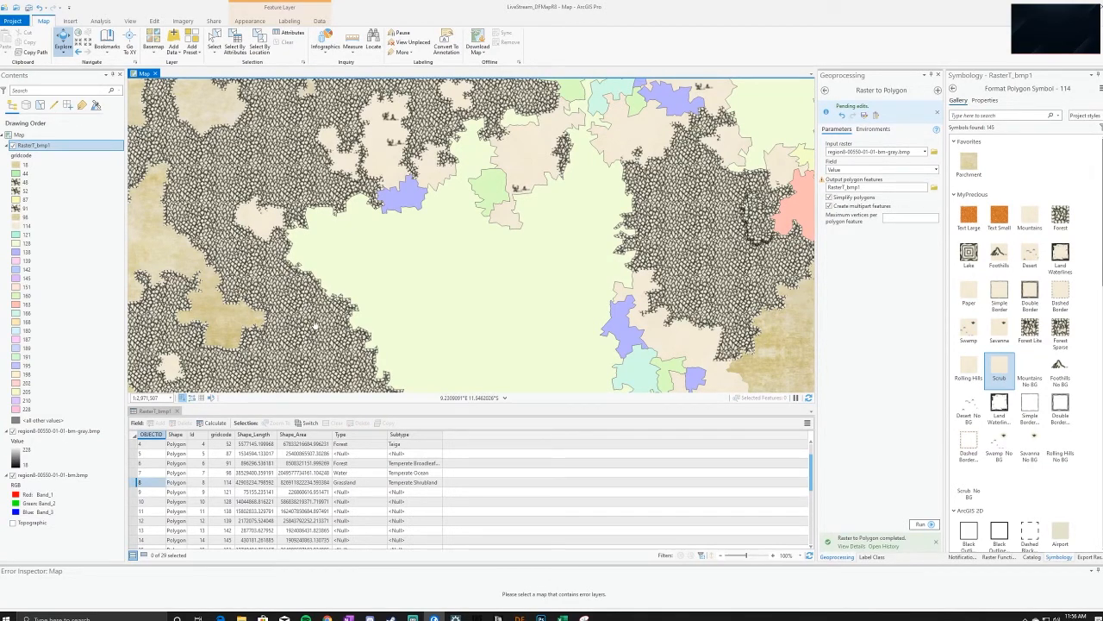
scroll(304, 240, "down", 5)
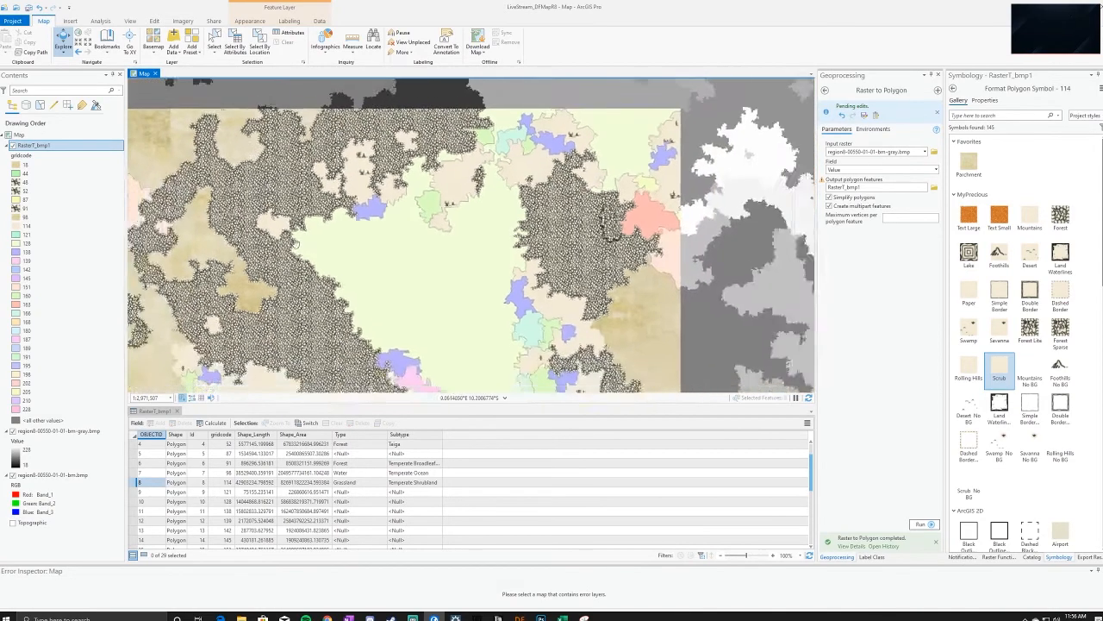
scroll(339, 231, "up", 4)
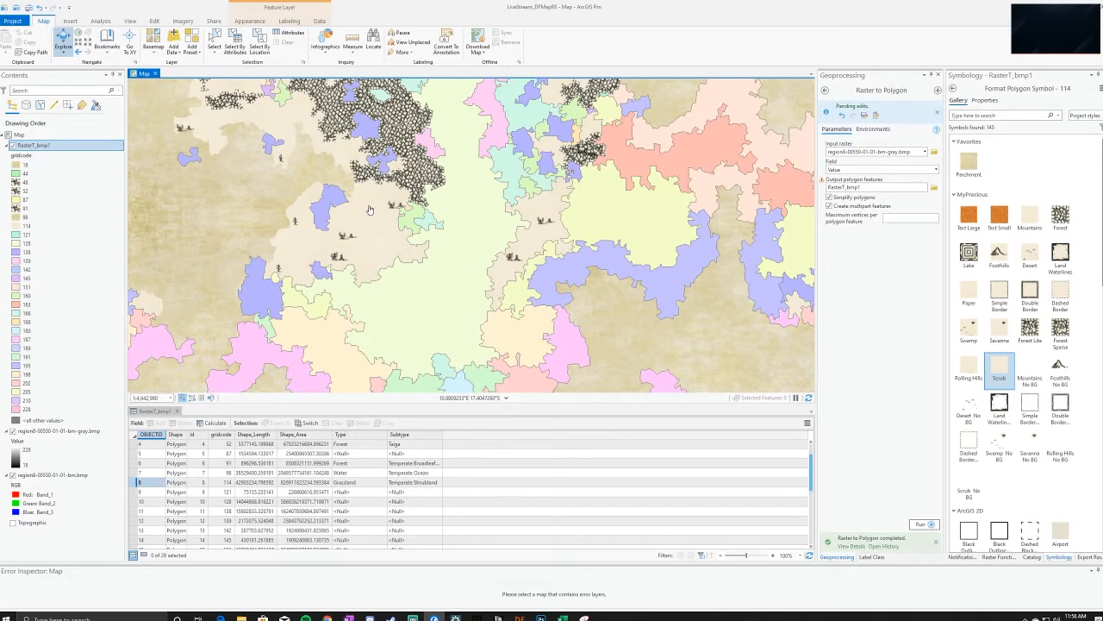
scroll(369, 219, "up", 3)
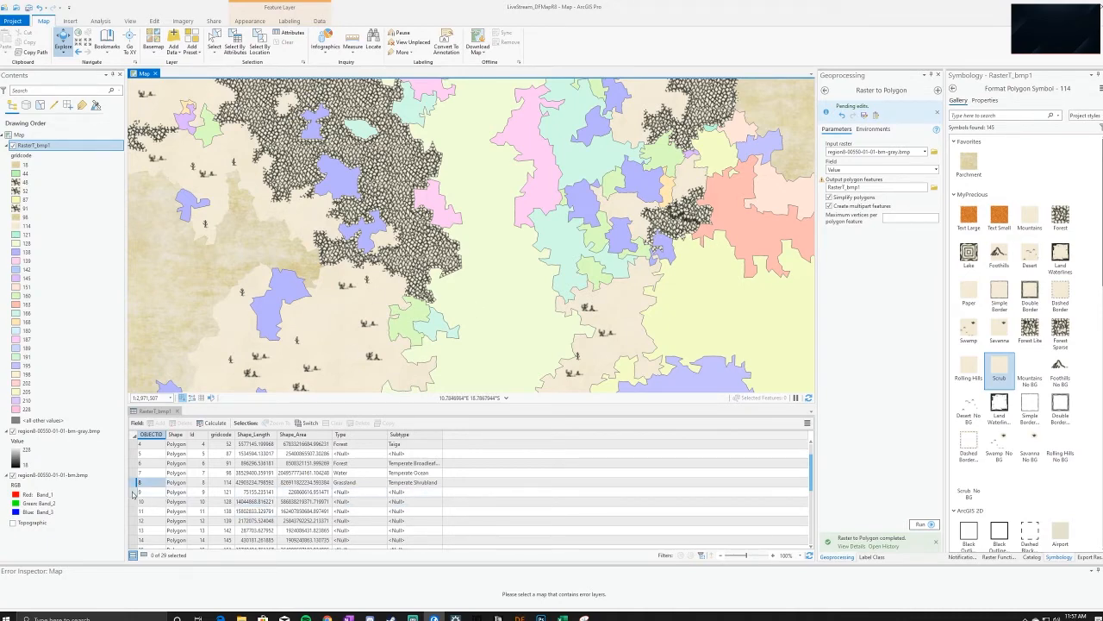
Select the gridcode 121 record, pan the map to its polygon and bring up the project catalog
left_click(345, 491)
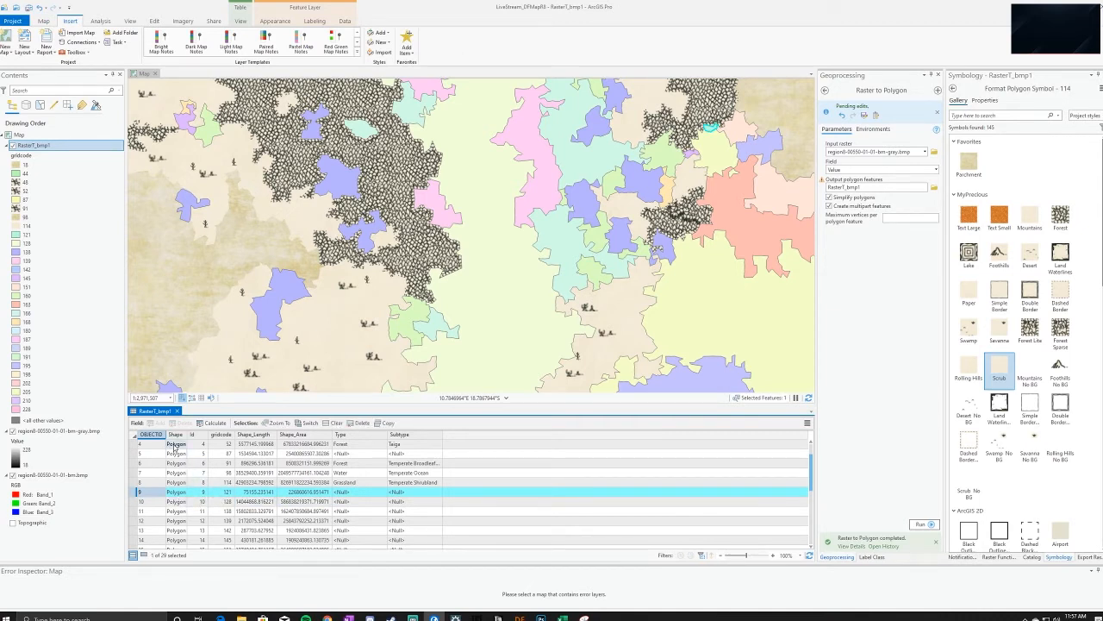
right_click(134, 491)
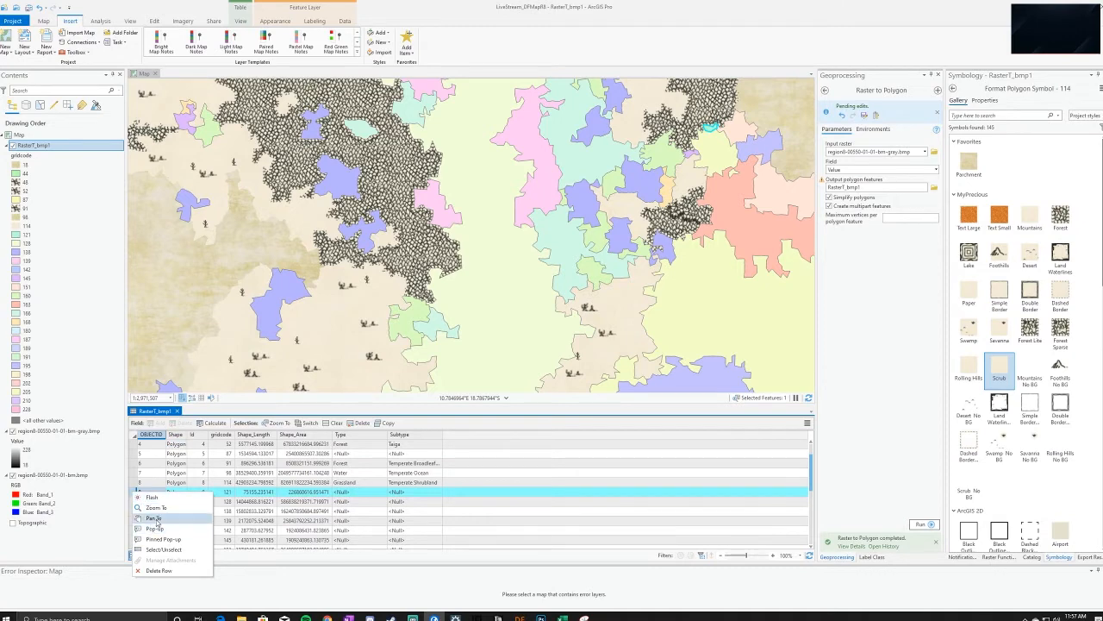
left_click(153, 517)
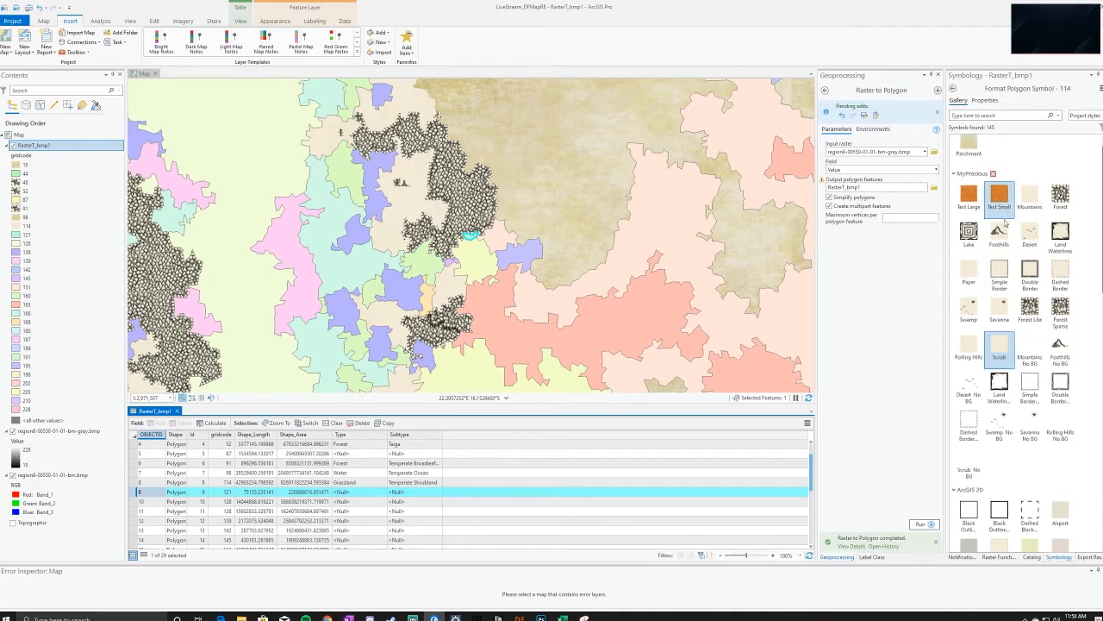
left_click(1039, 558)
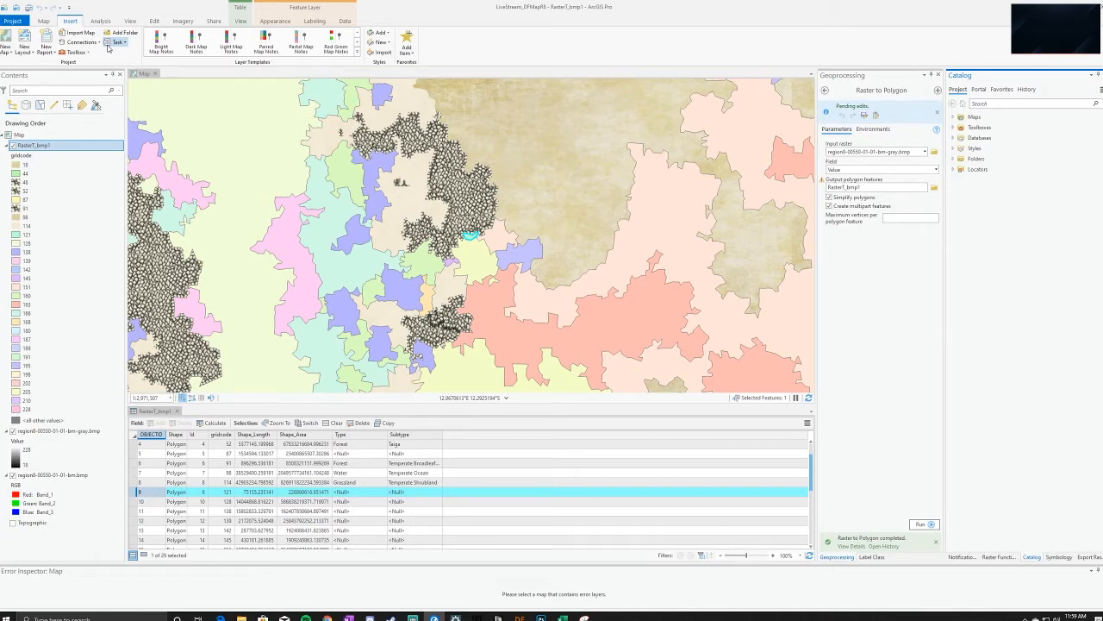
Look over the terrain polygons from the central plains back up to the map's northern coast
left_click_drag(309, 128, 332, 345)
left_click_drag(253, 217, 479, 167)
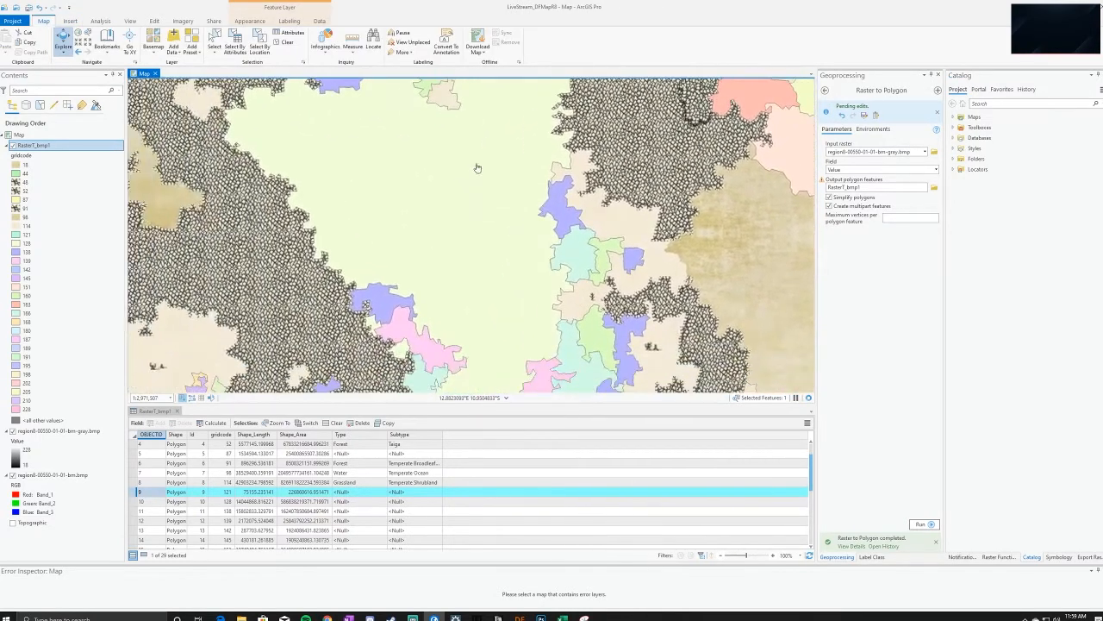
left_click_drag(291, 327, 328, 151)
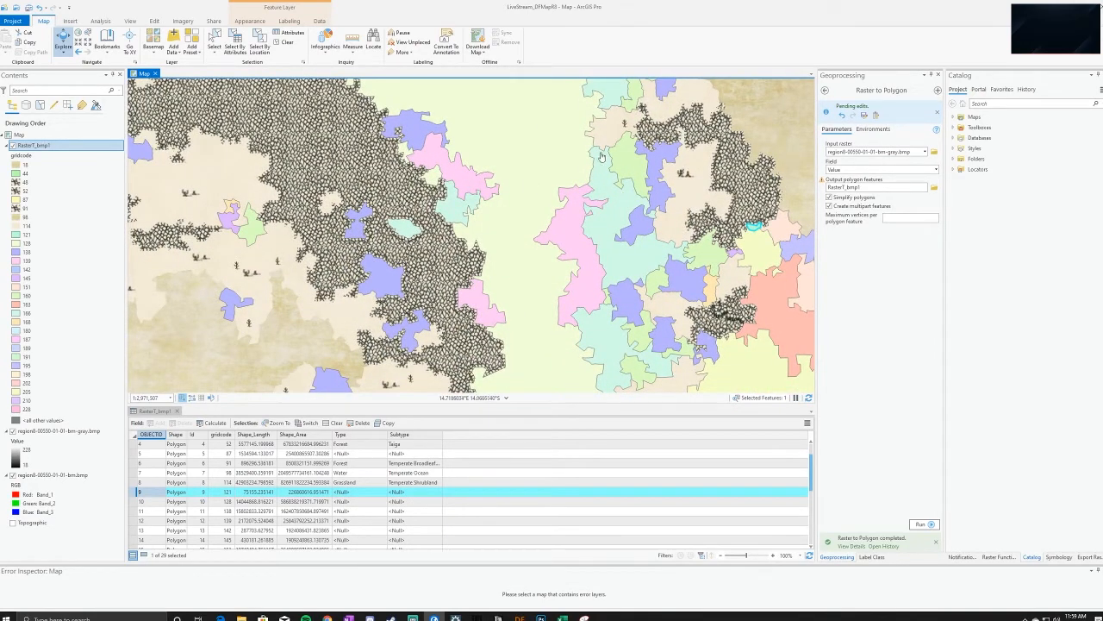
left_click_drag(418, 156, 469, 277)
left_click_drag(406, 121, 509, 392)
left_click_drag(522, 149, 391, 307)
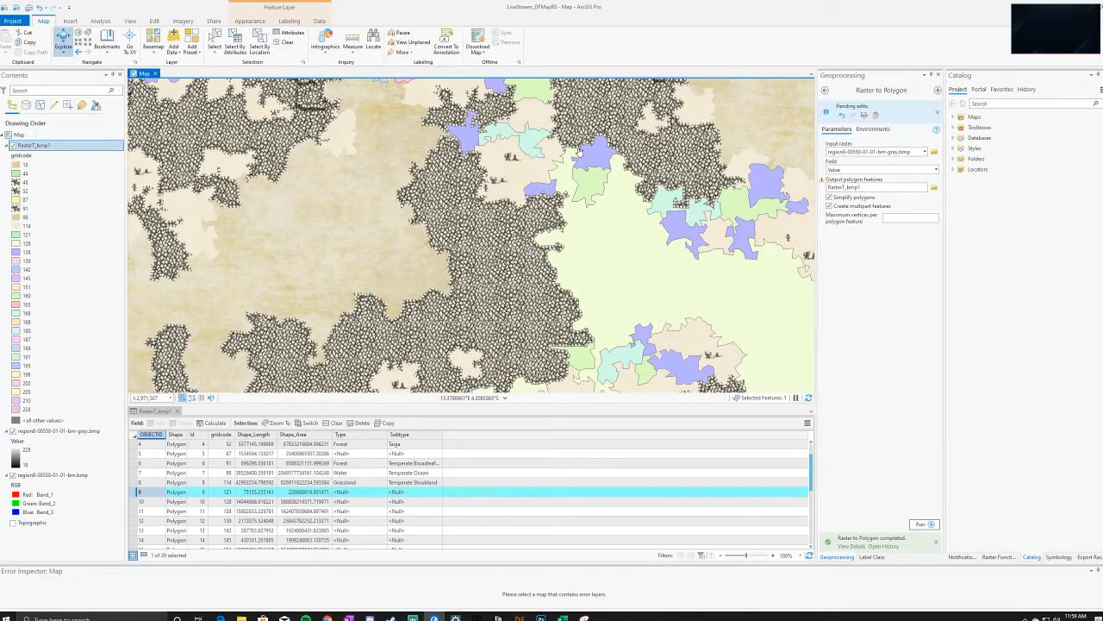
left_click_drag(577, 155, 577, 297)
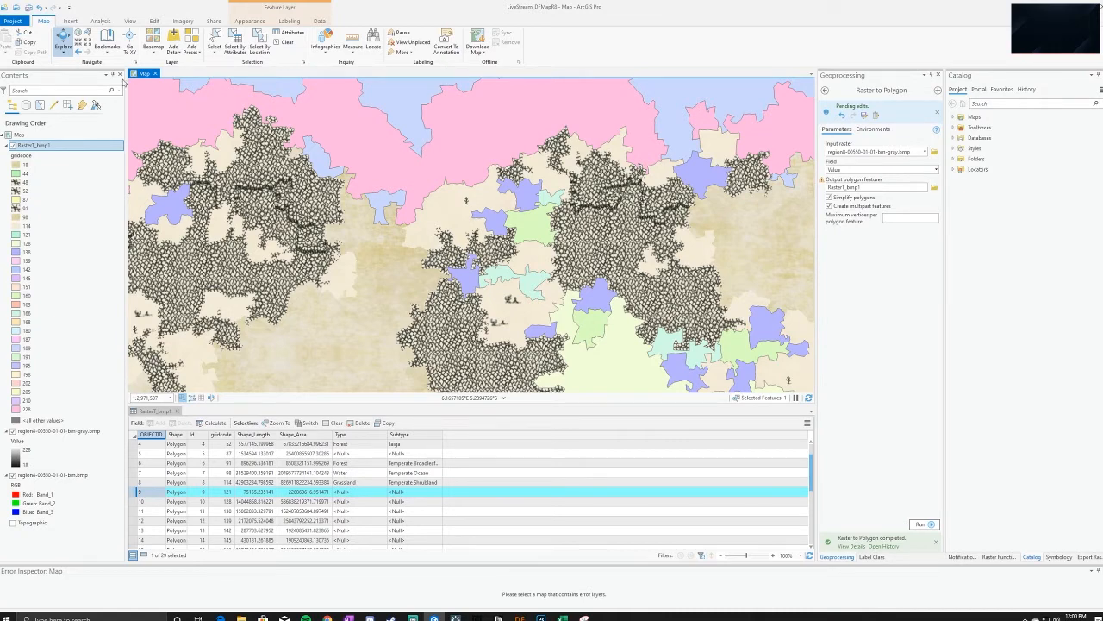
Survey the central plains, surrounding forests and southern terrain polygons around the selected gridcode 121 record
scroll(643, 320, "up", 2)
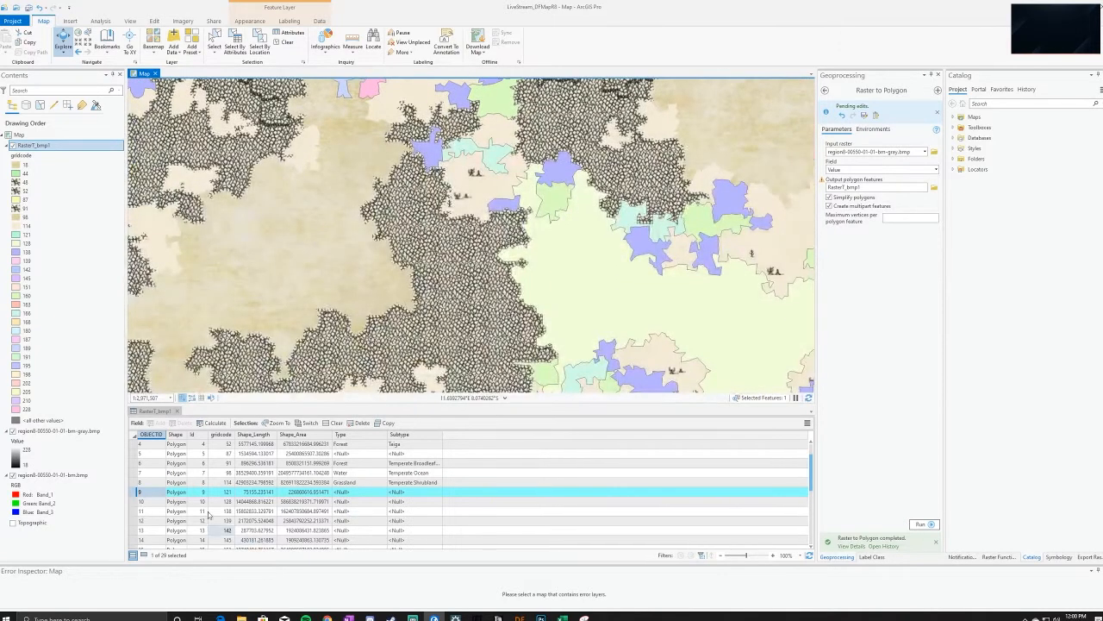
left_click(135, 492)
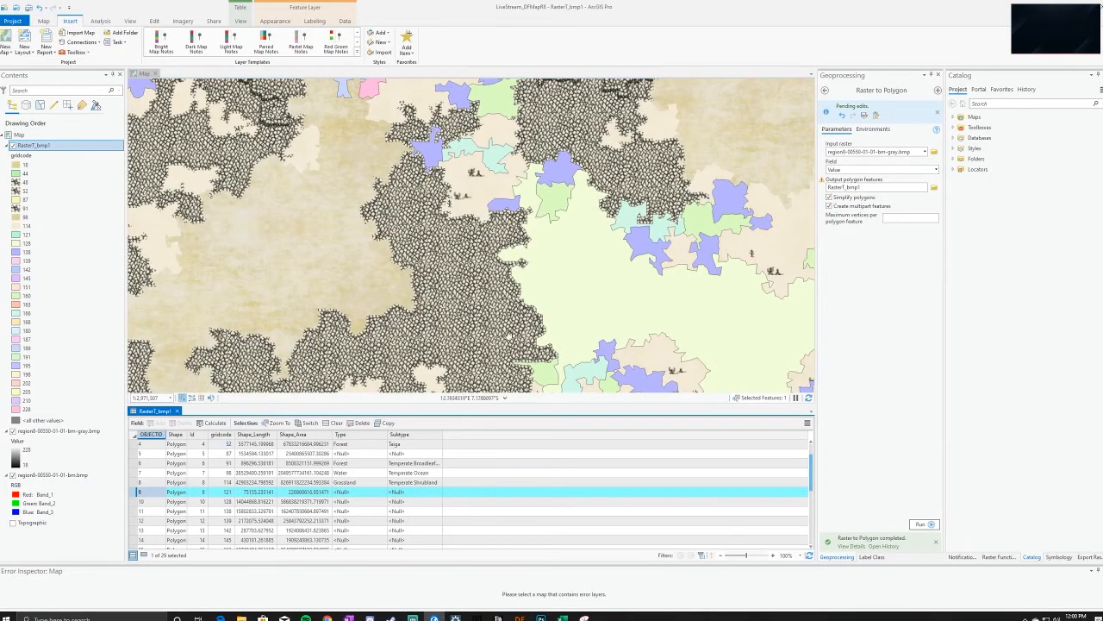
scroll(508, 335, "down", 4)
scroll(456, 265, "up", 5)
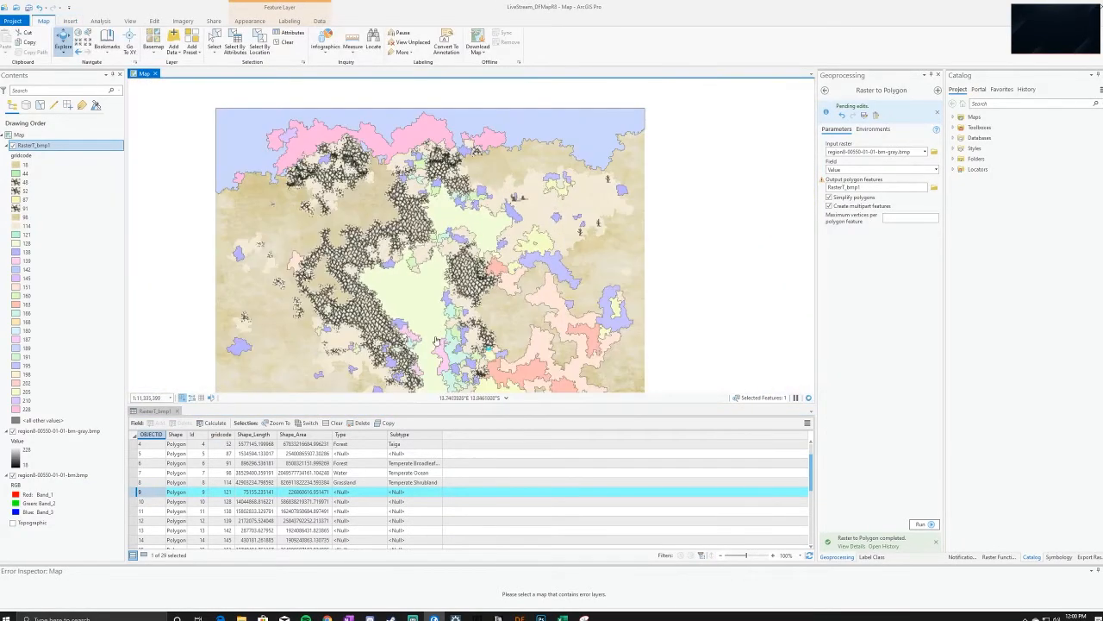
left_click_drag(459, 214, 448, 327)
left_click_drag(384, 119, 459, 260)
scroll(459, 260, "up", 2)
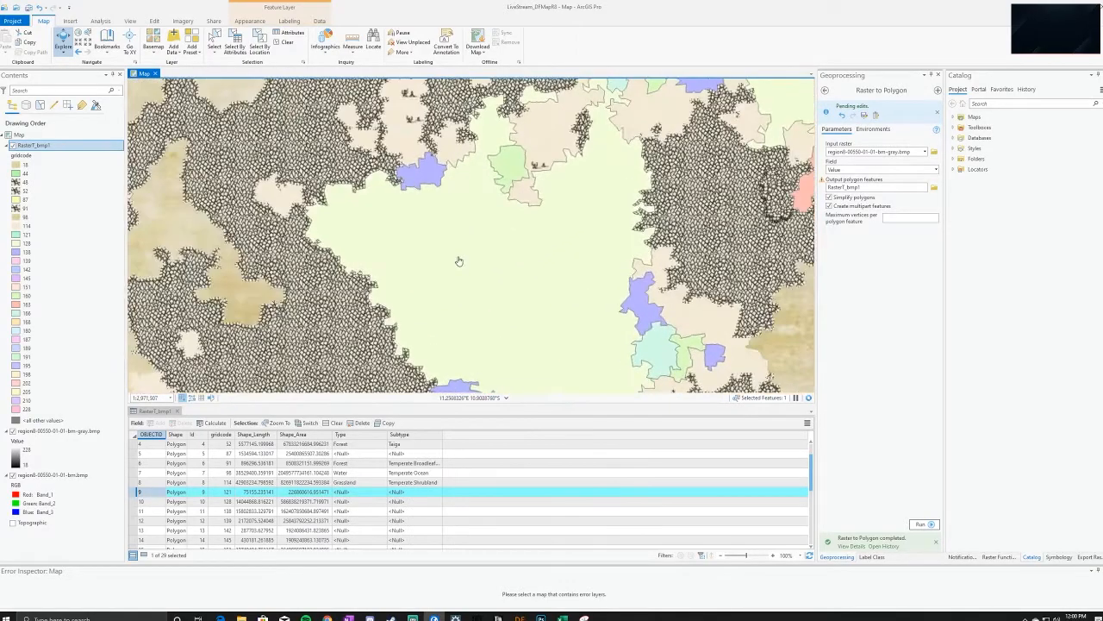
scroll(475, 244, "up", 2)
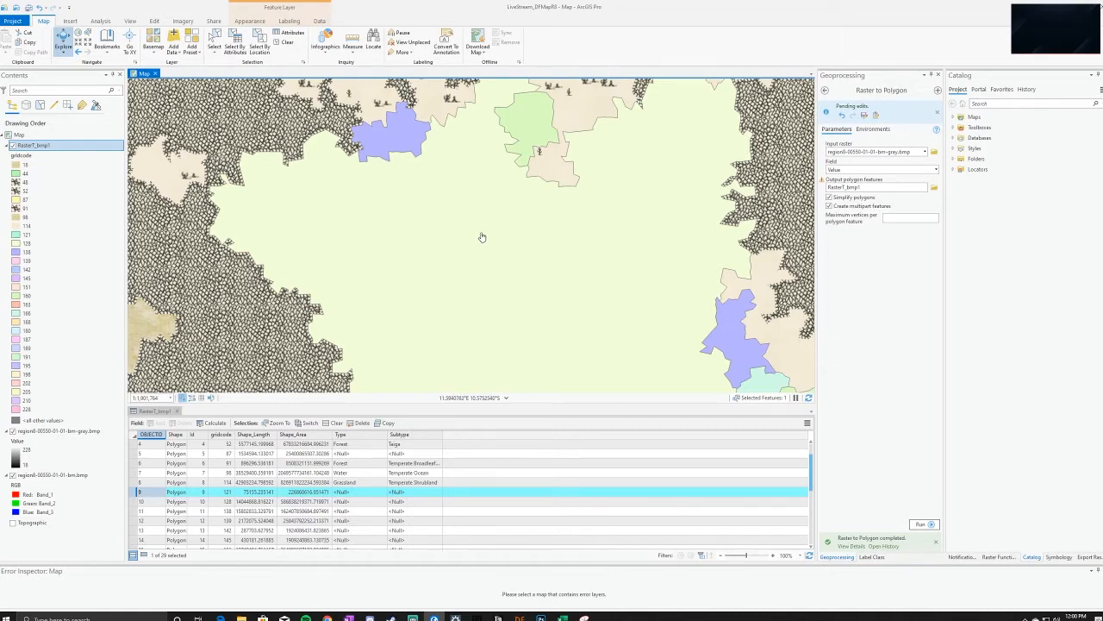
left_click_drag(420, 246, 552, 204)
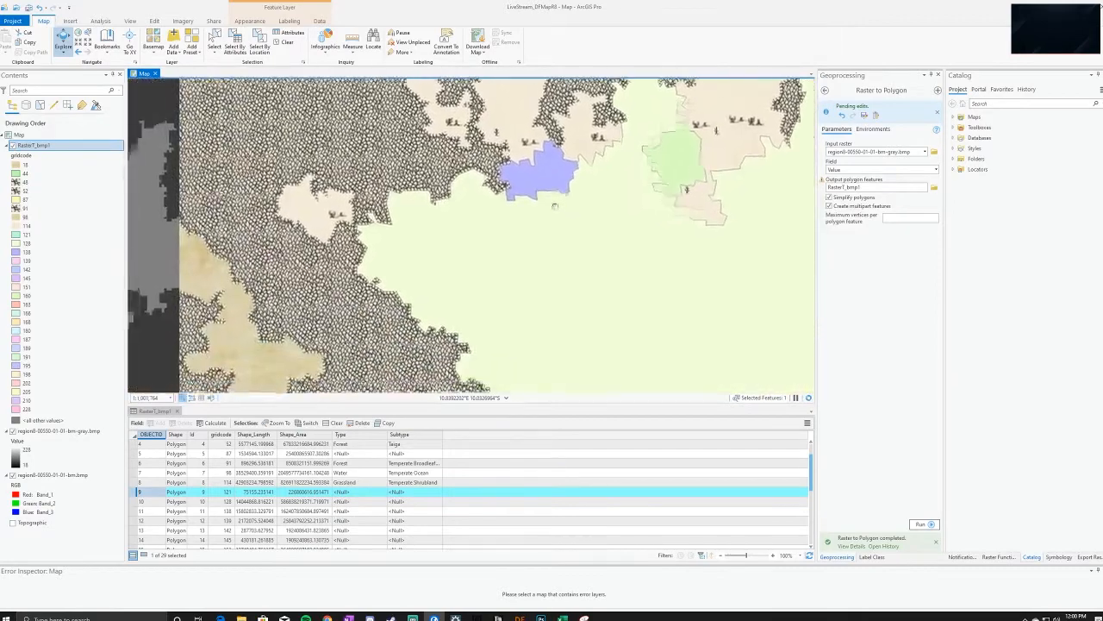
left_click_drag(479, 276, 465, 126)
left_click_drag(452, 374, 397, 221)
left_click_drag(536, 178, 460, 98)
scroll(444, 258, "down", 2)
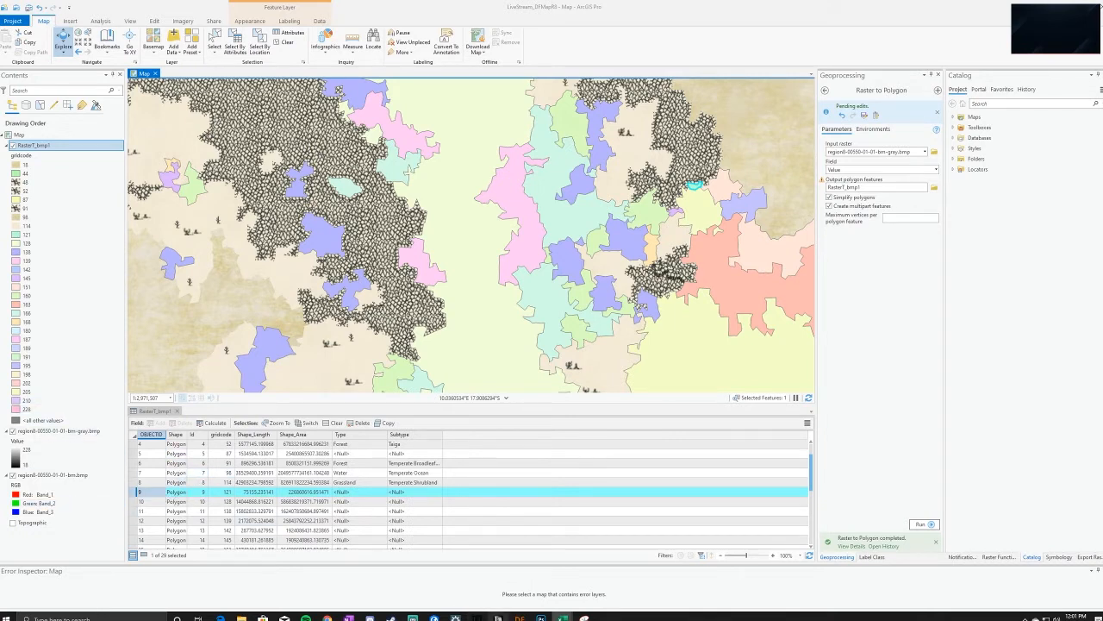
Switch to Dwarf Fortress and start playing in the generated world, continuing to the fortress location map
mouse_move(498, 617)
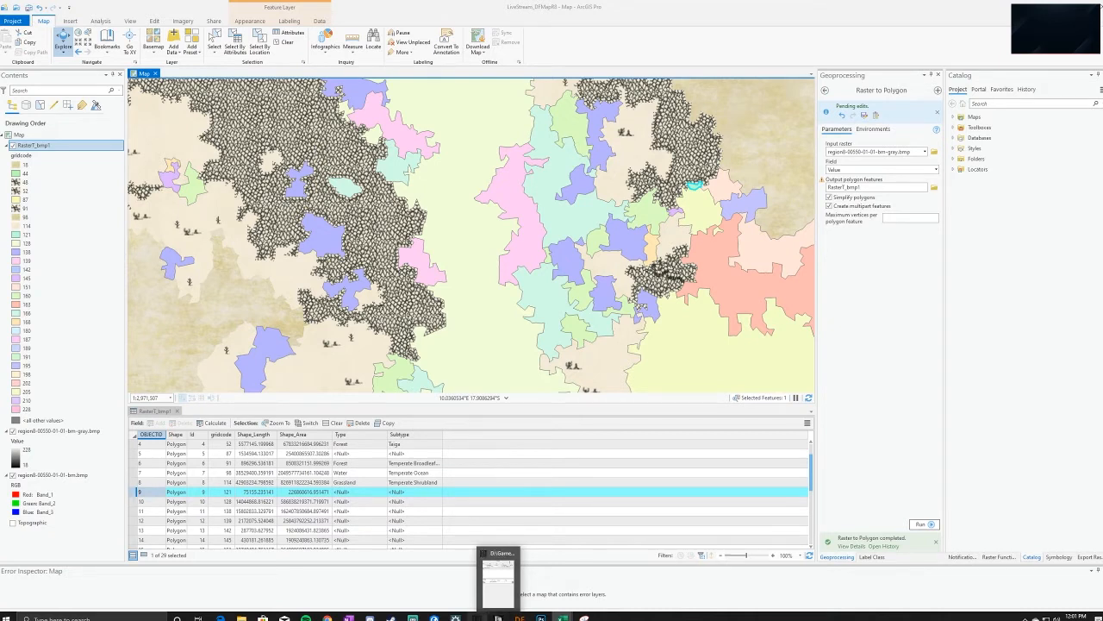
mouse_move(455, 617)
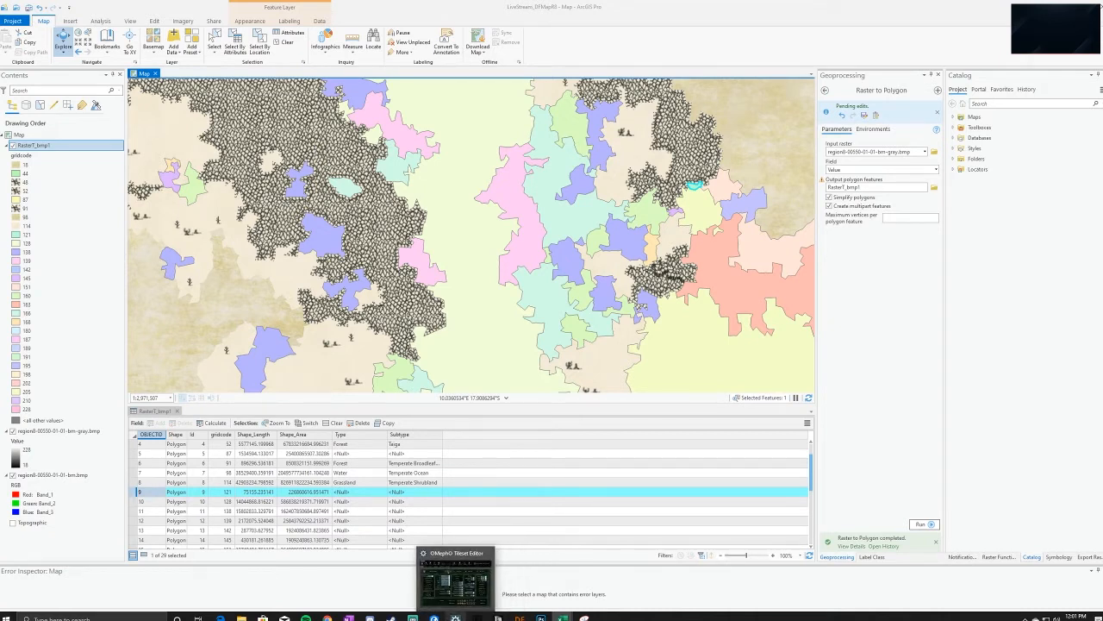
left_click(490, 598)
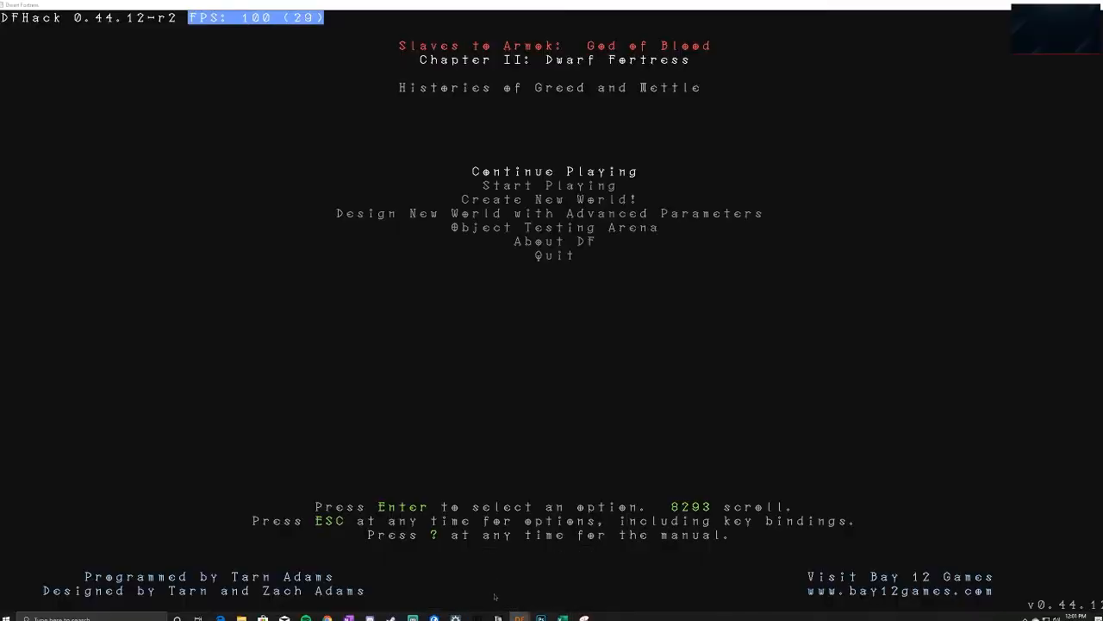
key("Down")
key("Return")
key("Down")
key("Down")
key("Down")
key("Down")
key("Return")
key("Return")
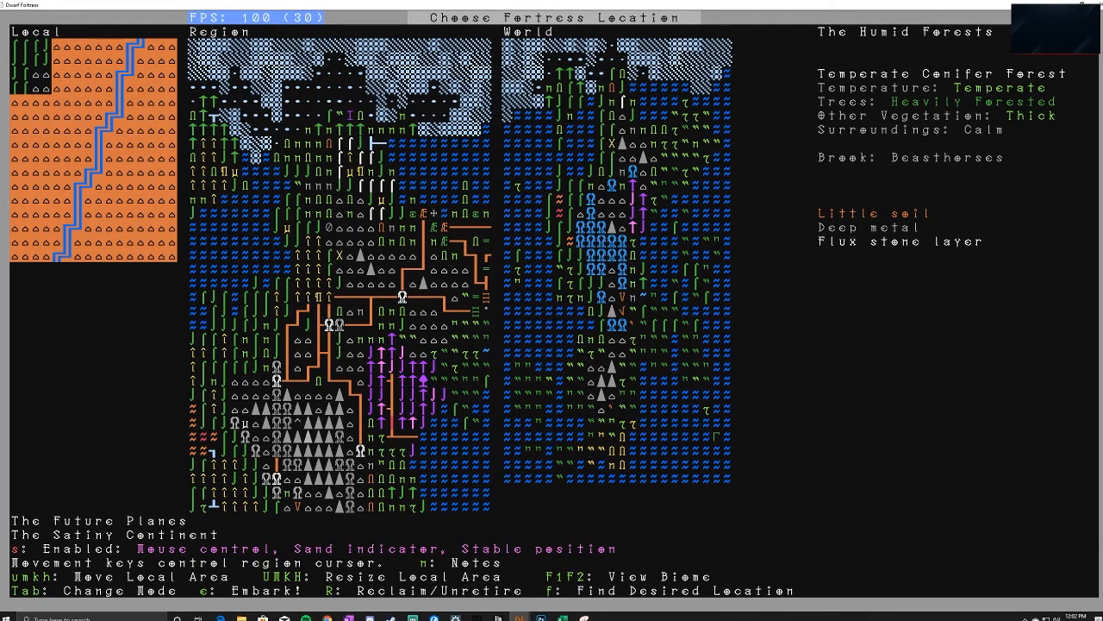
Move the region cursor around the starting mountains and forest to examine the biome details
key("alt+Tab")
key("alt+Tab")
key("Right")
key("Down")
key("Right")
key("Down")
key("Left")
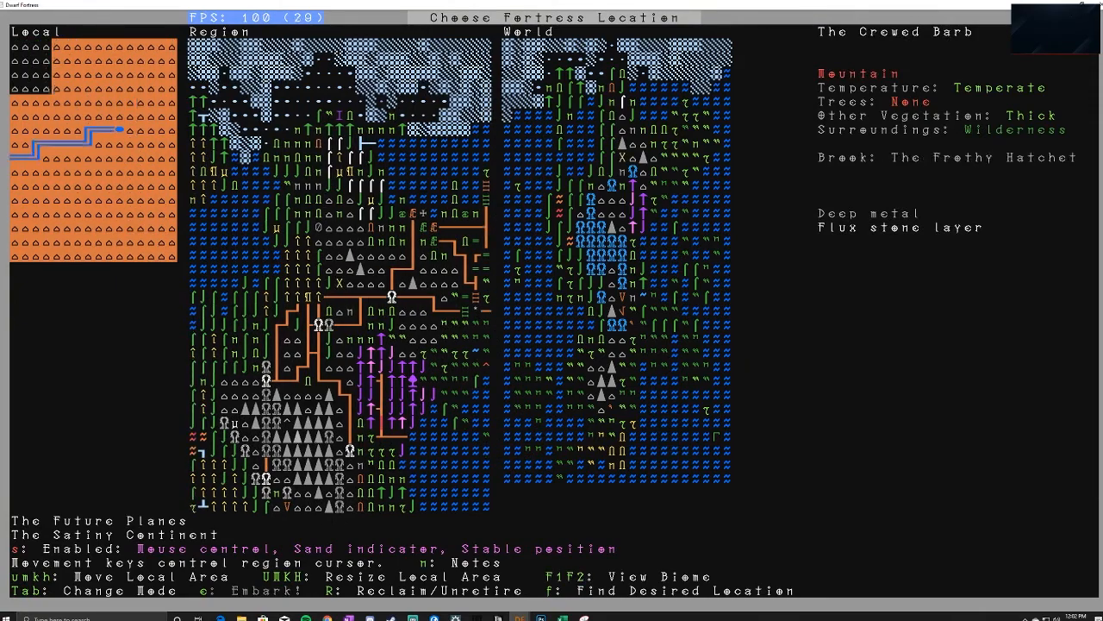
key("Left")
Shrink the Dwarf Fortress window and place it over the ArcGIS Pro workspace so both maps are visible
left_click_drag(557, 3, 552, 52)
left_click_drag(1096, 112, 421, 92)
left_click_drag(288, 53, 816, 75)
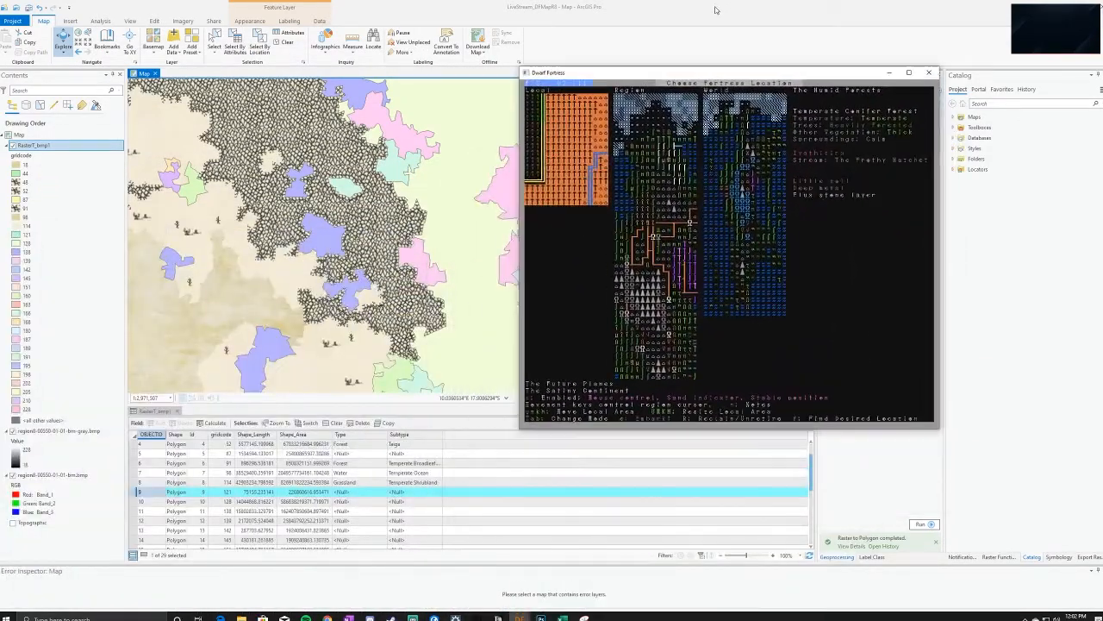
Return to ArcGIS Pro, select the gridcode 44 record and pan the map to its polygons
left_click(714, 8)
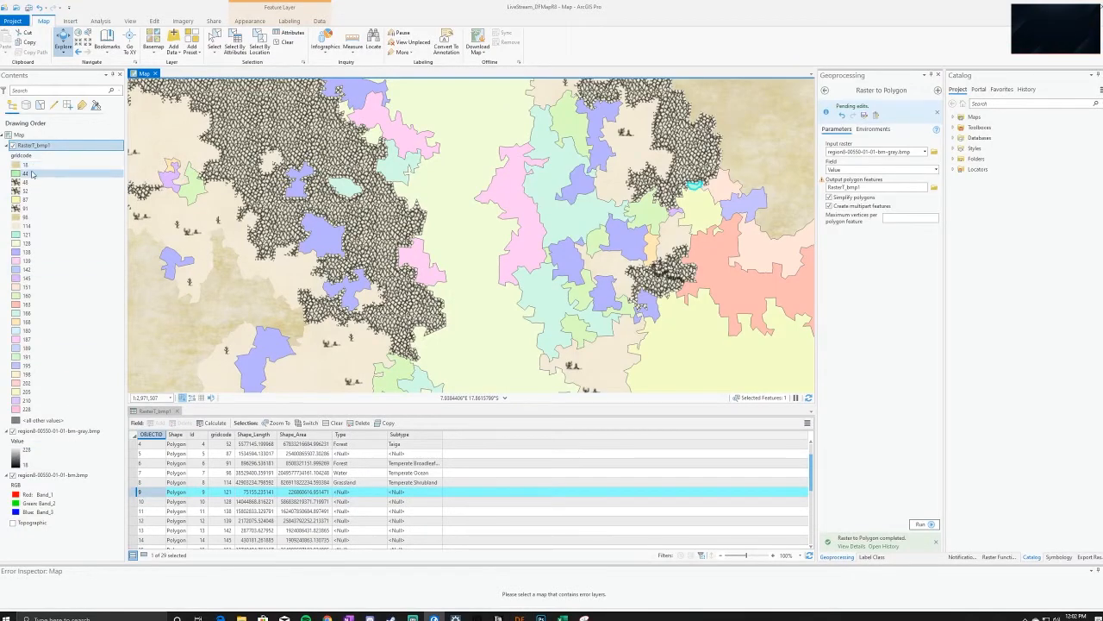
scroll(207, 474, "up", 1)
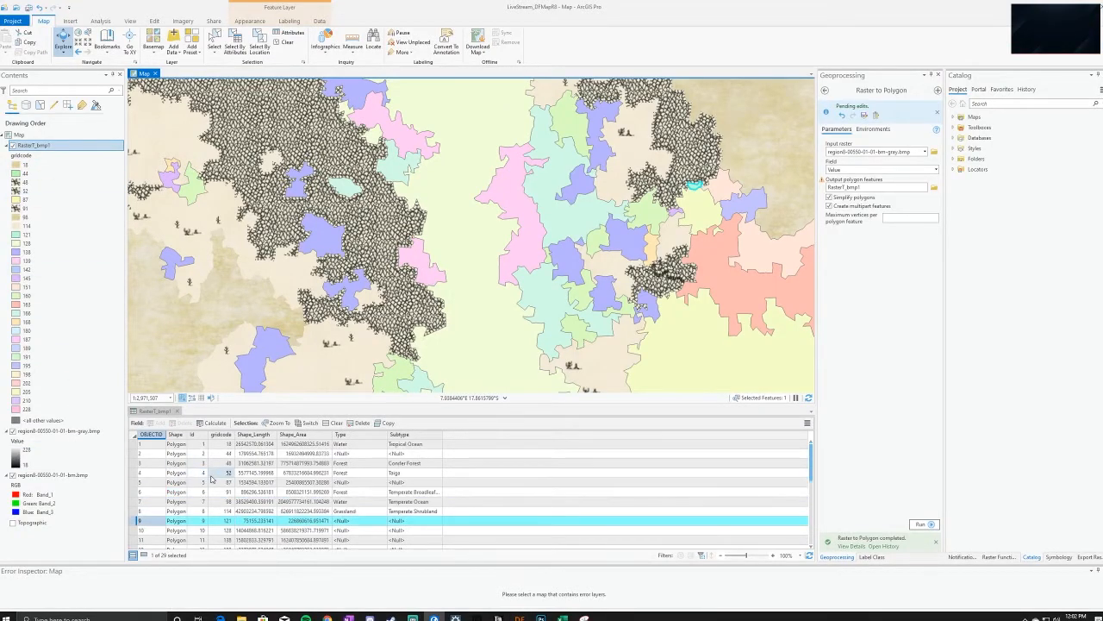
right_click(135, 454)
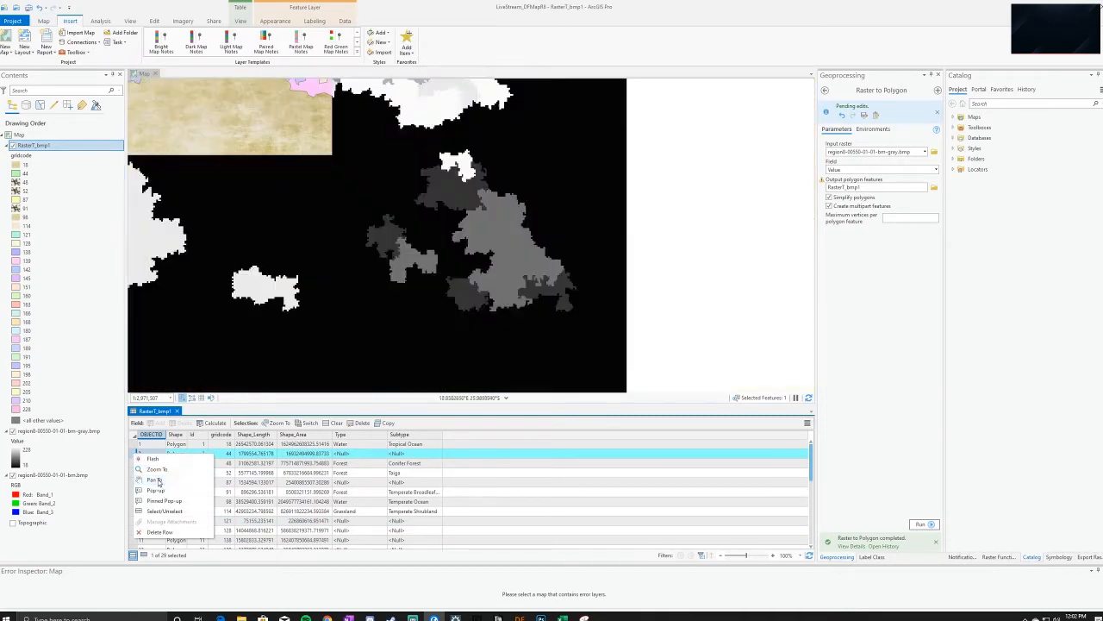
left_click(156, 481)
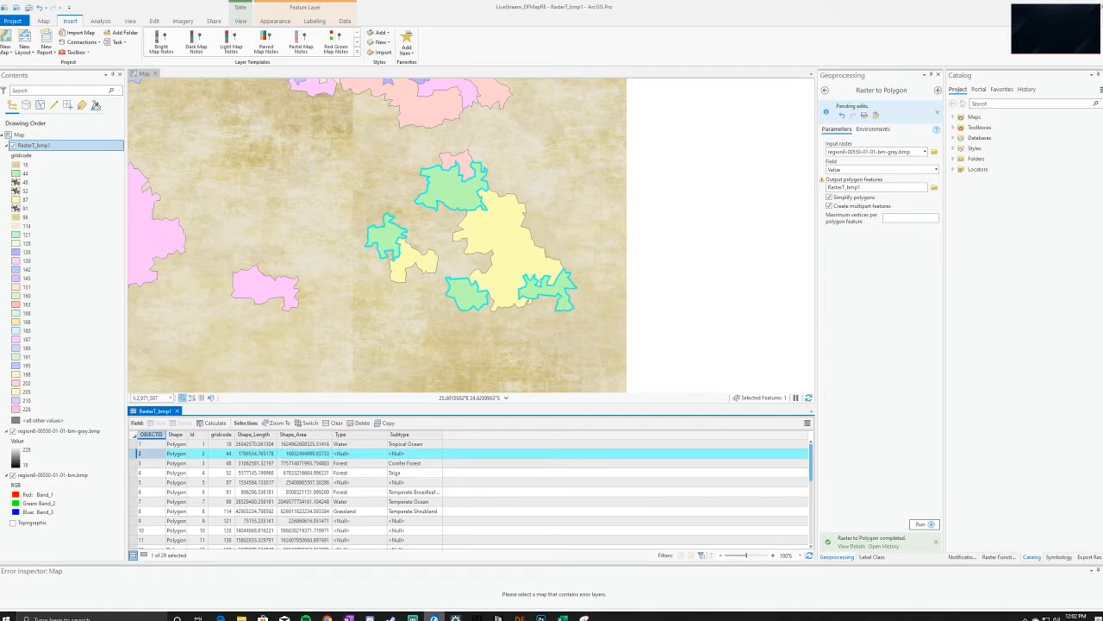
Bring Dwarf Fortress back, move its window clear of the selected polygons and send the region cursor southeast from the mountains
left_click(520, 618)
left_click(479, 587)
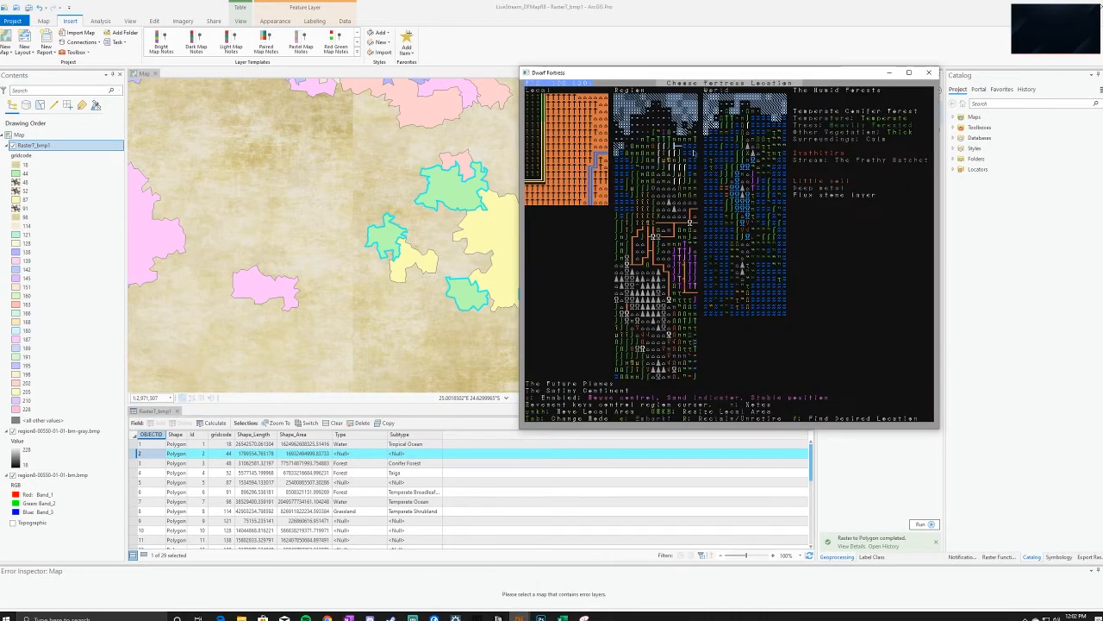
left_click_drag(691, 61, 769, 43)
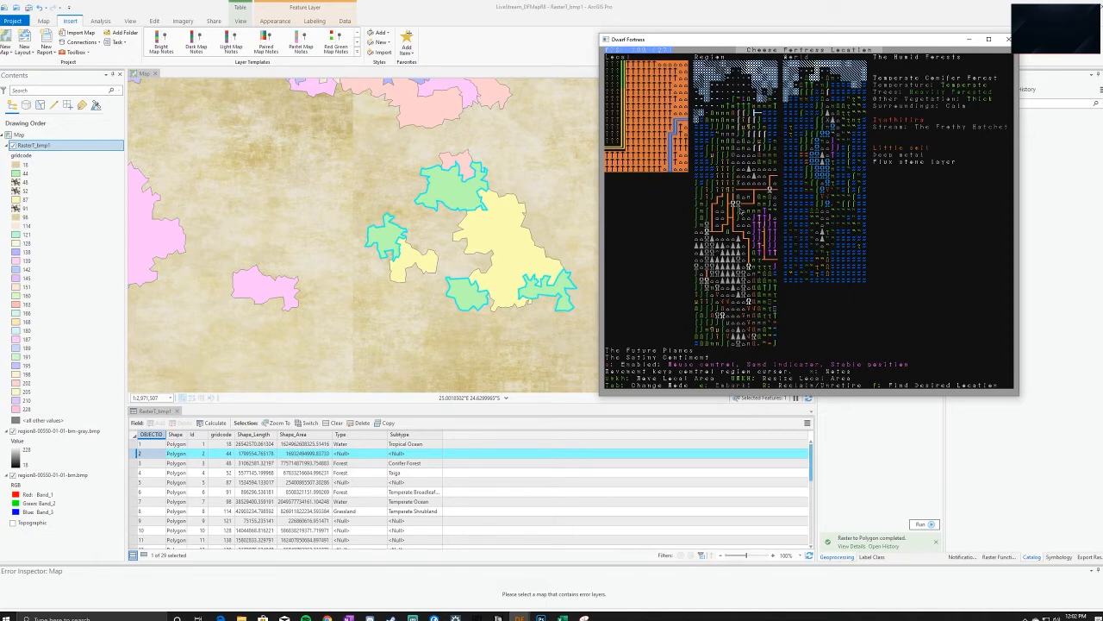
key("Right")
key("Right")
key("Right")
key("Right")
key("Right")
key("Right")
key("Right")
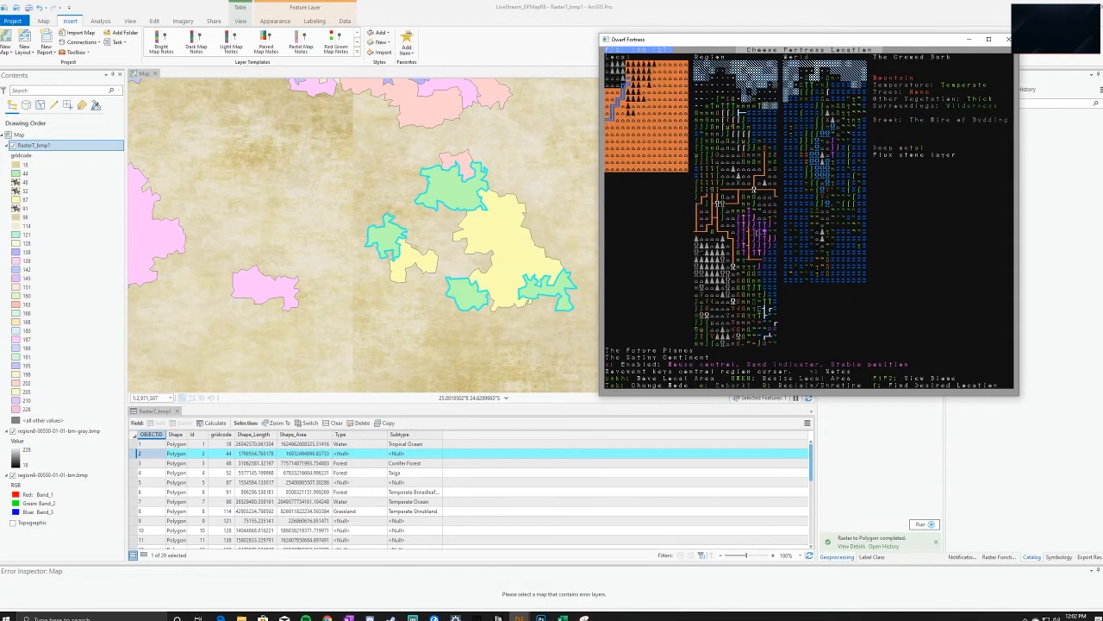
key("Down")
key("Down")
key("Down")
key("Down")
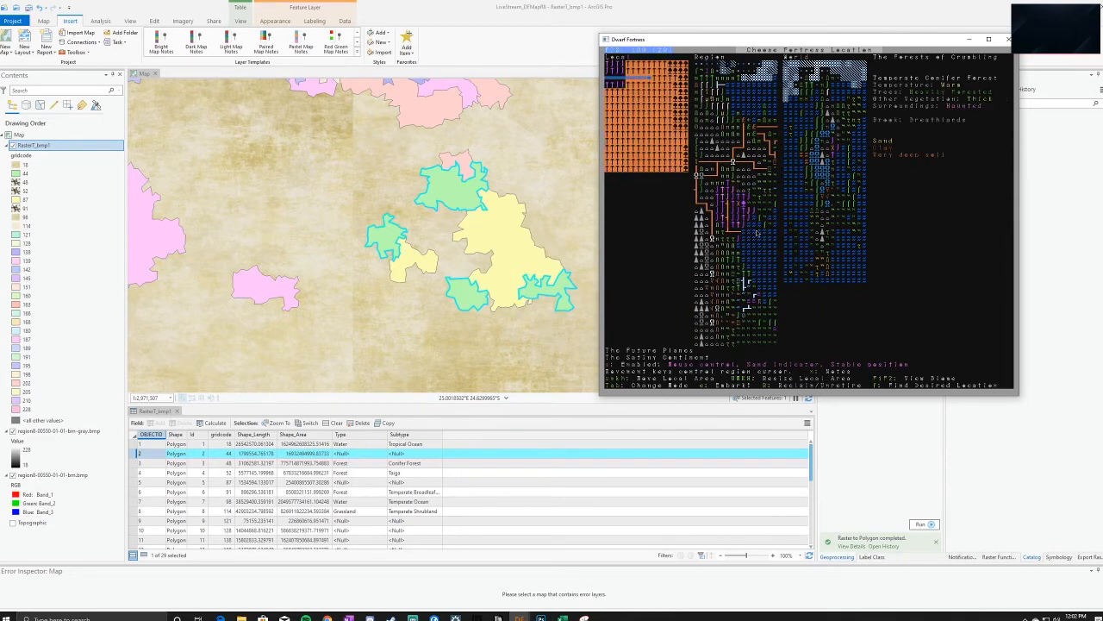
Zoom the ArcGIS Pro map out to locate the gridcode 44 polygons relative to the world's southeastern corner
left_click(534, 10)
scroll(537, 206, "down", 8)
scroll(497, 219, "up", 2)
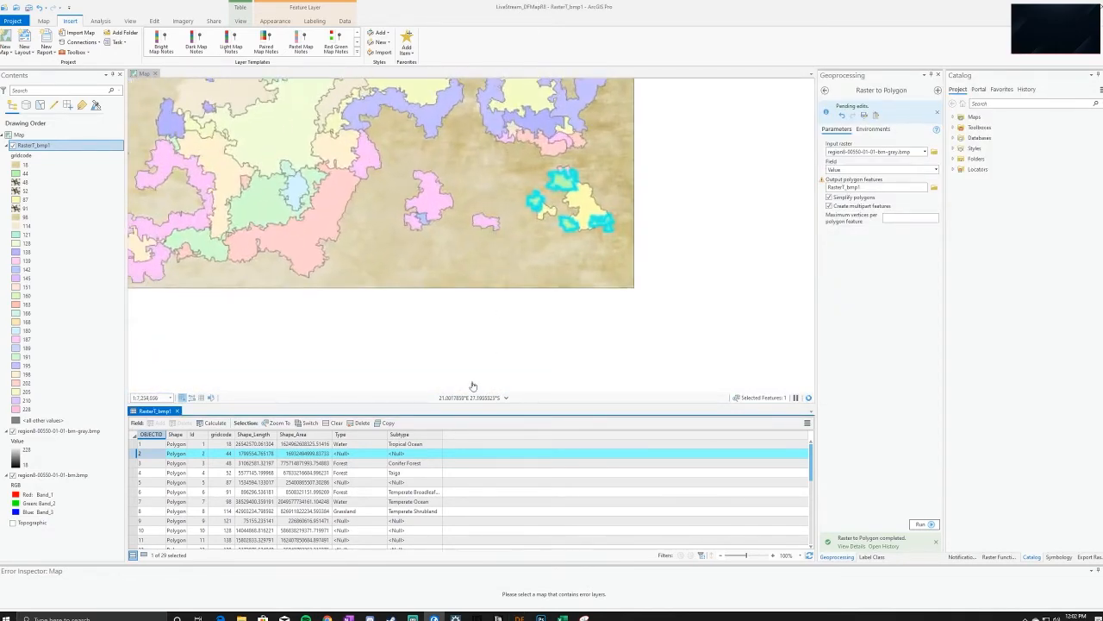
Return to Dwarf Fortress and move the region cursor across the tropical ocean toward the world's southeastern islands
mouse_move(518, 617)
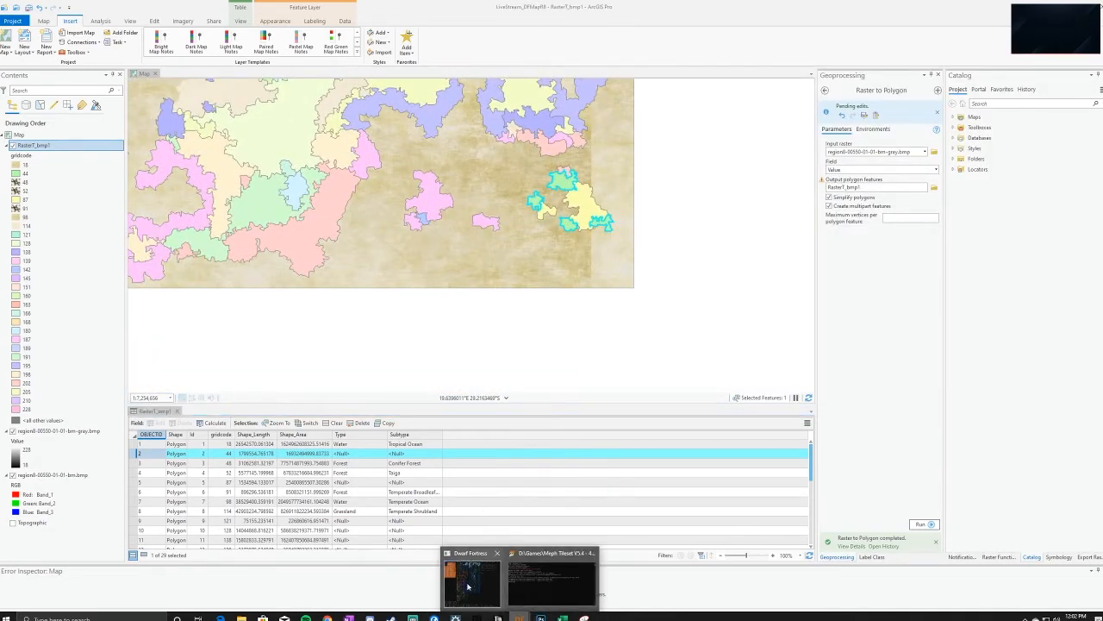
left_click(472, 576)
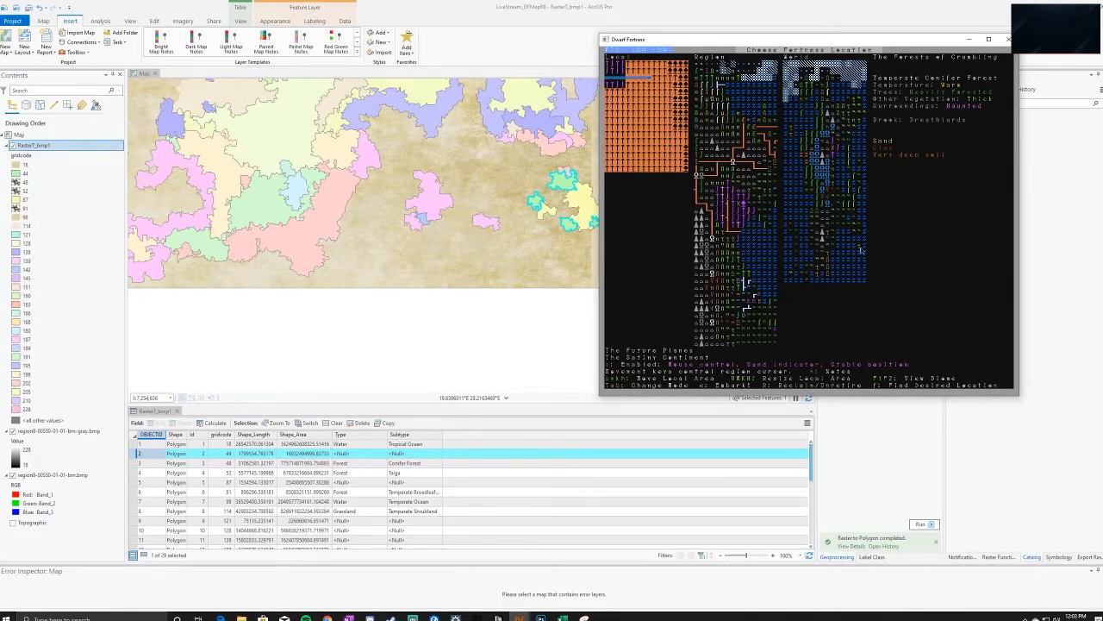
key("Up")
key("Up")
key("Up")
key("Up")
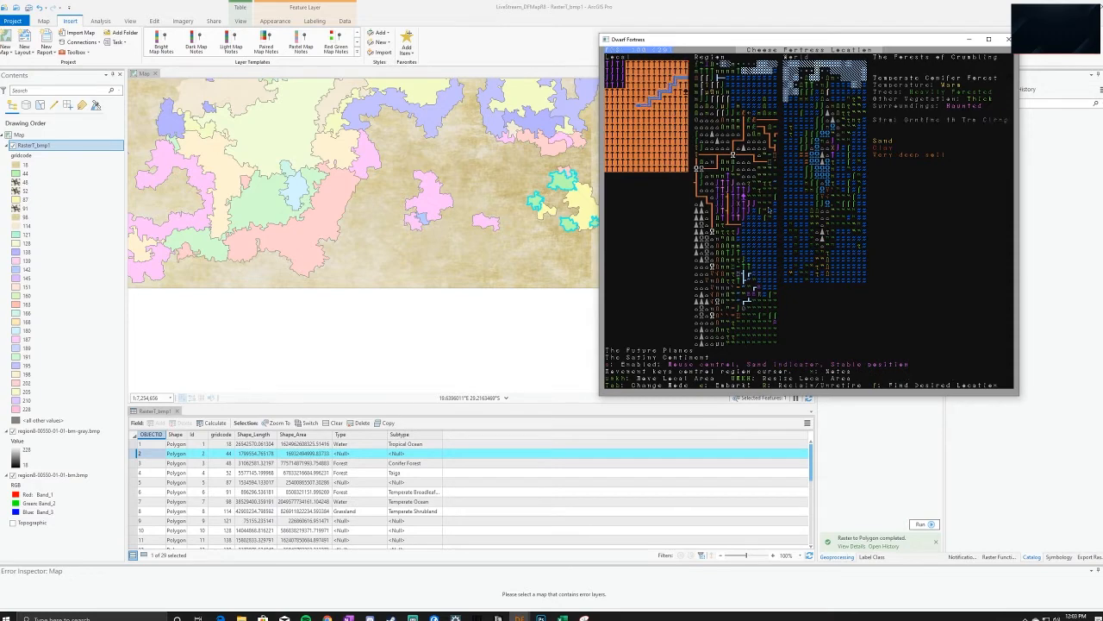
key("Right")
key("Right")
key("Right")
key("Right")
key("Right")
key("Right")
key("Right")
key("Right")
key("Right")
key("Right")
key("Right")
key("Right")
key("Right")
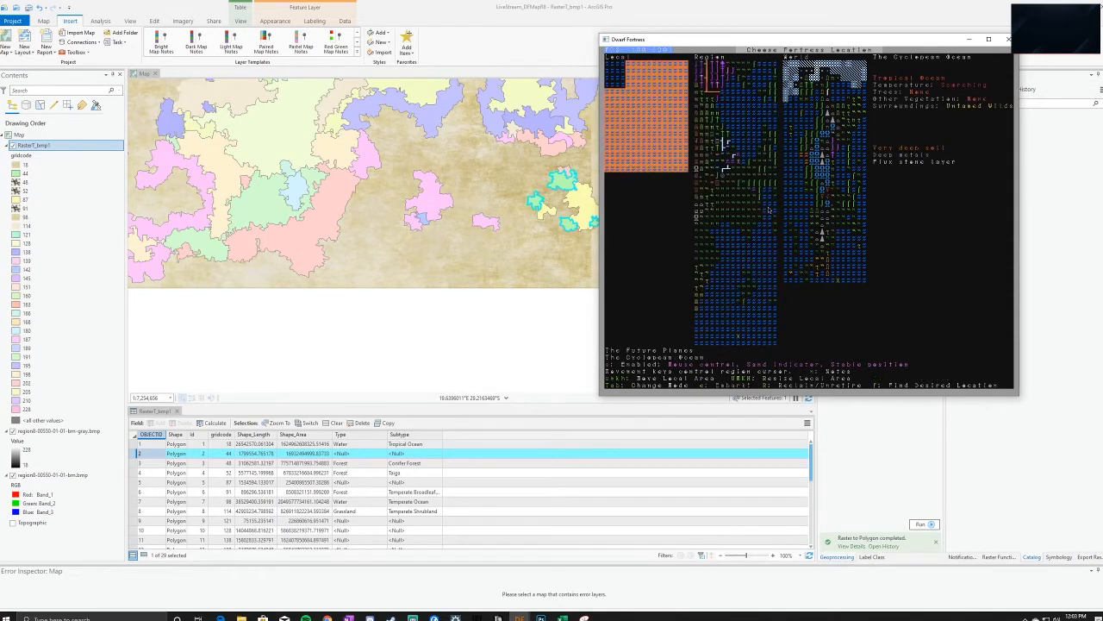
key("Up")
key("Up")
key("Up")
key("Up")
key("Up")
key("Up")
key("Up")
key("Up")
key("Right")
key("Right")
key("Right")
key("Right")
key("Right")
key("Right")
key("Right")
key("Right")
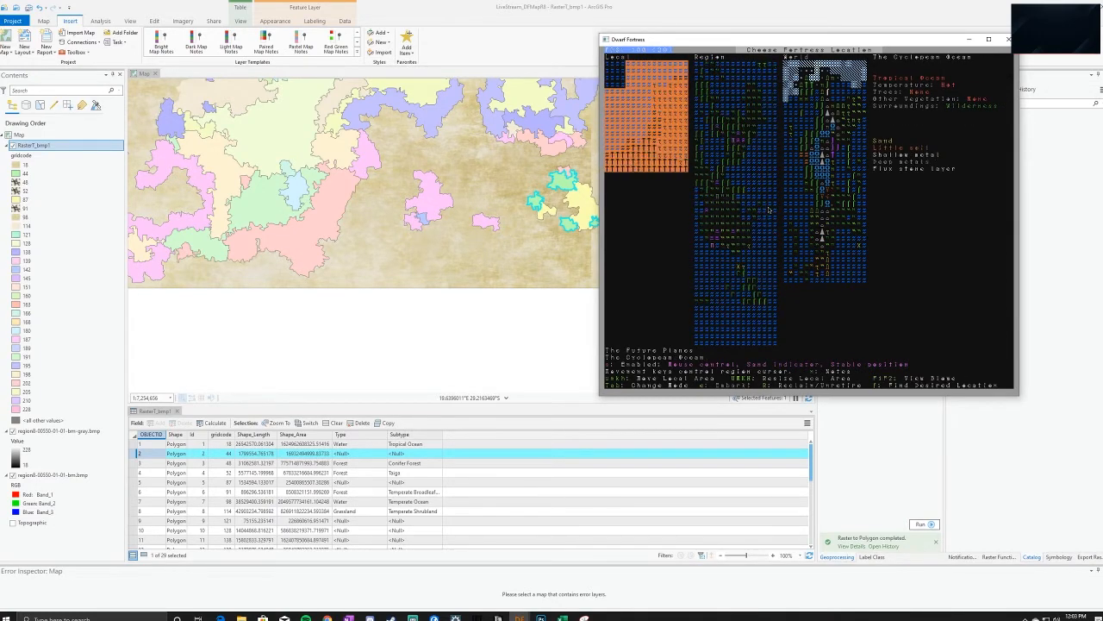
Search the southeastern islands with the region cursor for the land matching the gridcode 44 polygons
key("Down")
key("Left")
key("Left")
key("Left")
key("Left")
key("Left")
key("Left")
key("Left")
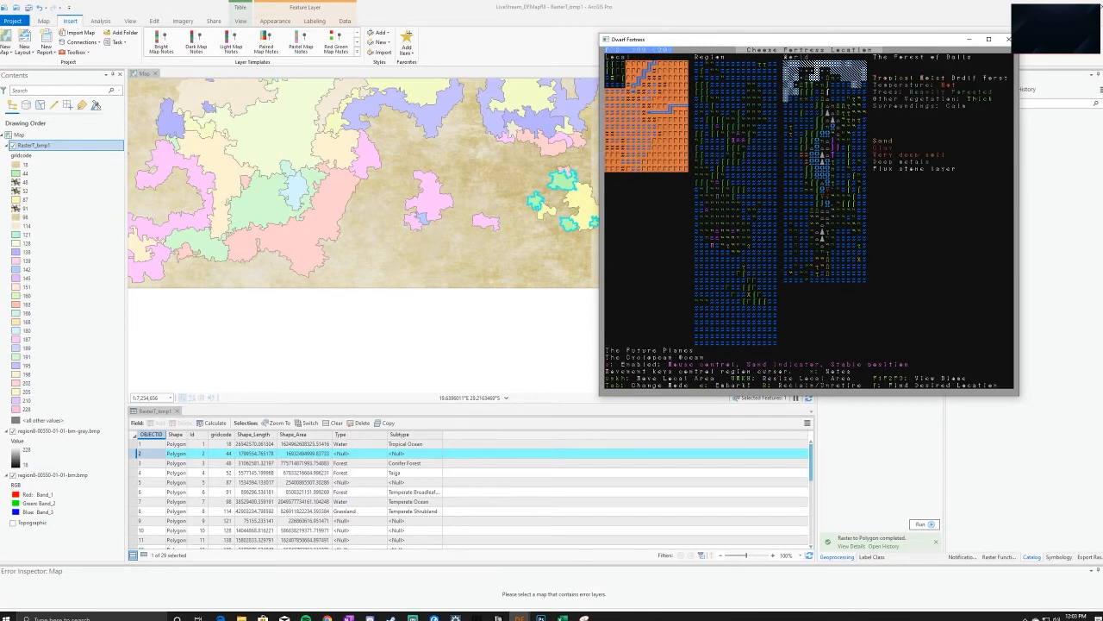
key("Down")
key("Down")
key("Down")
key("Down")
key("Down")
key("Down")
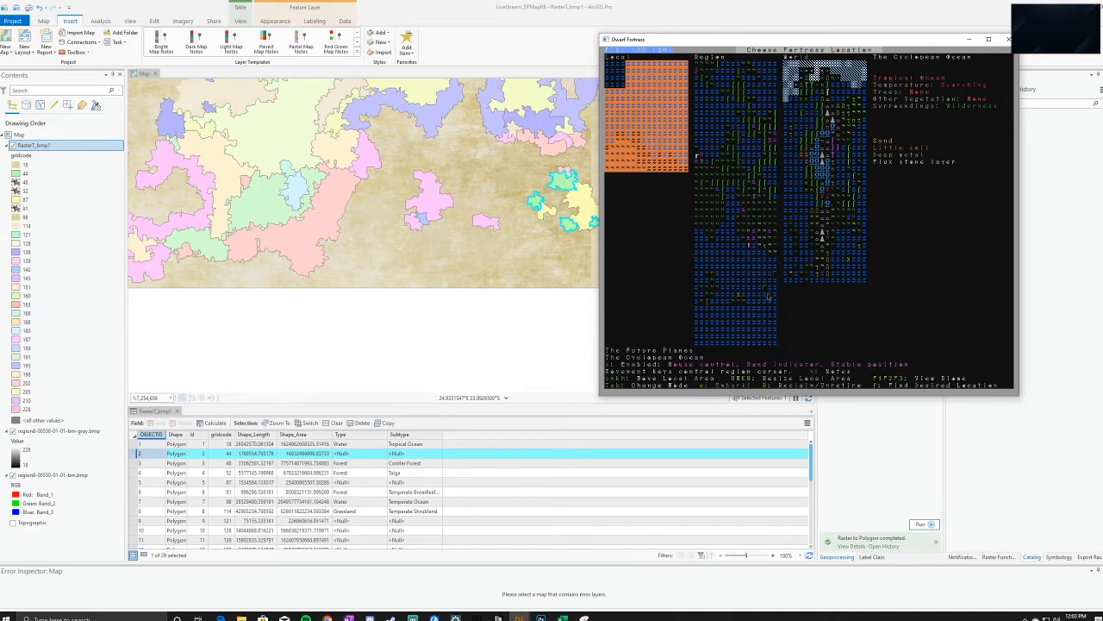
key("Right")
key("Right")
key("Right")
key("Right")
key("Right")
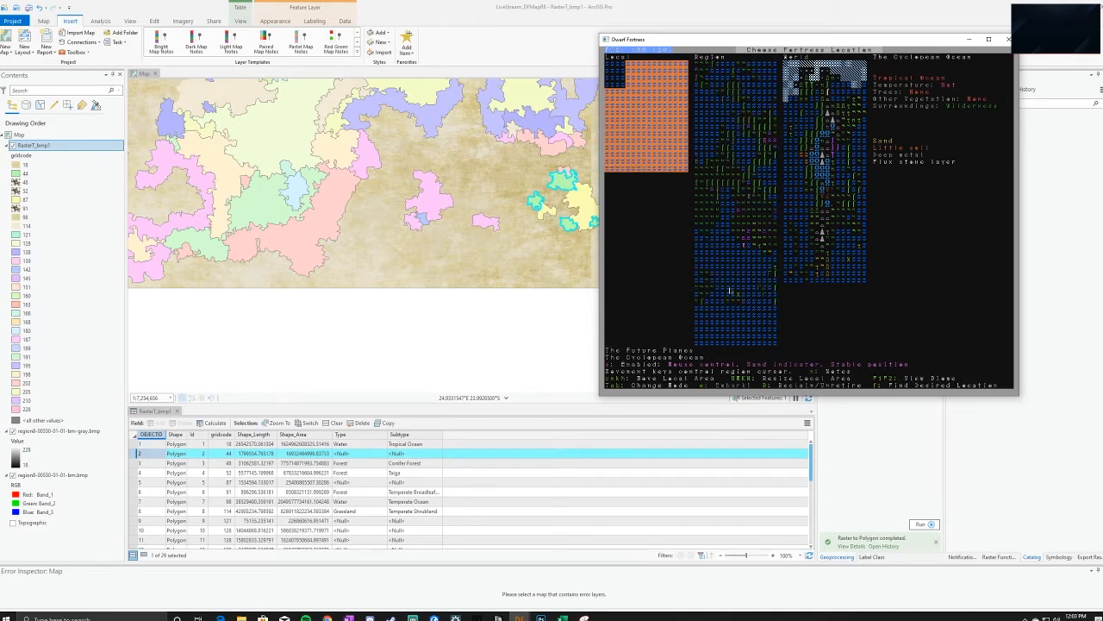
key("Up")
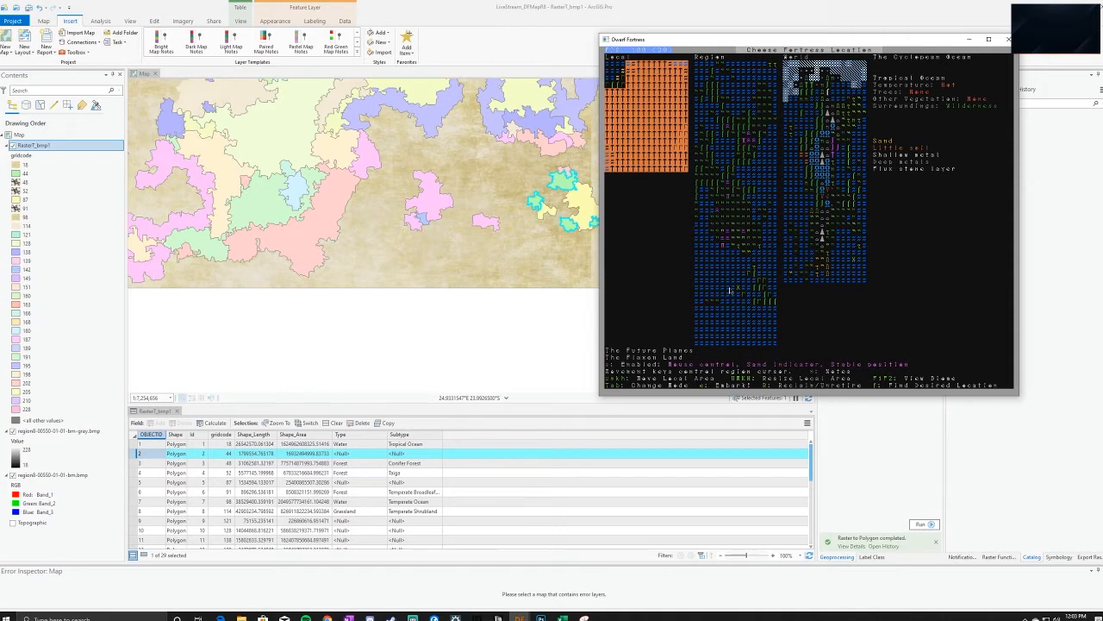
Shift the local embark area inland from the corner to examine the biome of the forested island
key("k")
key("k")
key("k")
key("k")
key("k")
key("k")
key("k")
key("m")
key("m")
key("m")
key("m")
key("m")
key("m")
key("m")
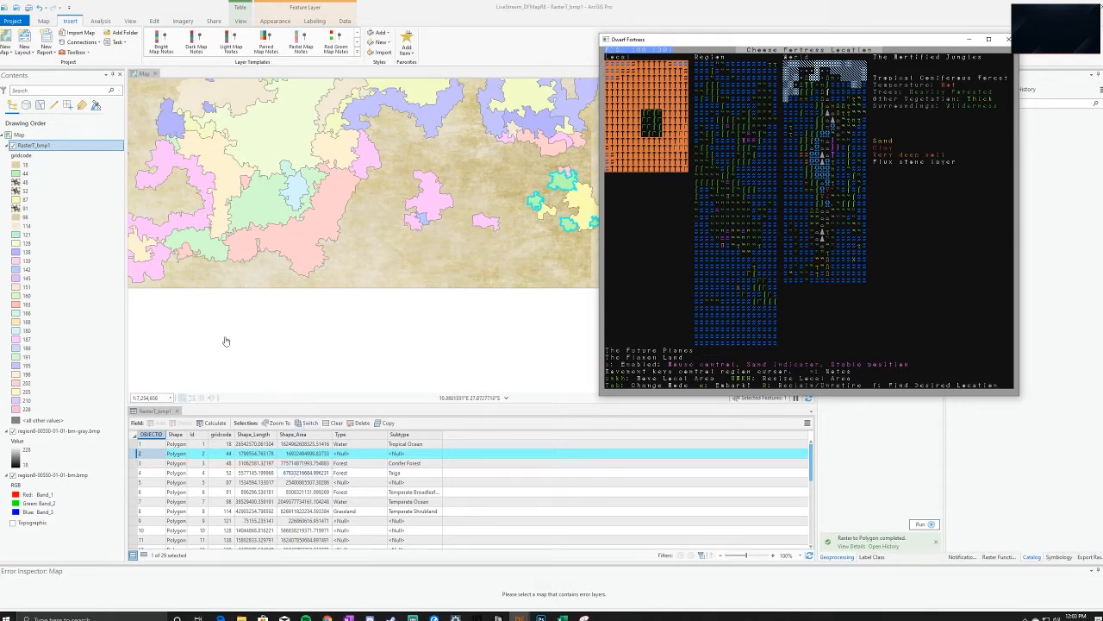
Classify the gridcode 44 record in ArcGIS Pro with Type Forest and Subtype Tropical Coniferous Forest
left_click(351, 453)
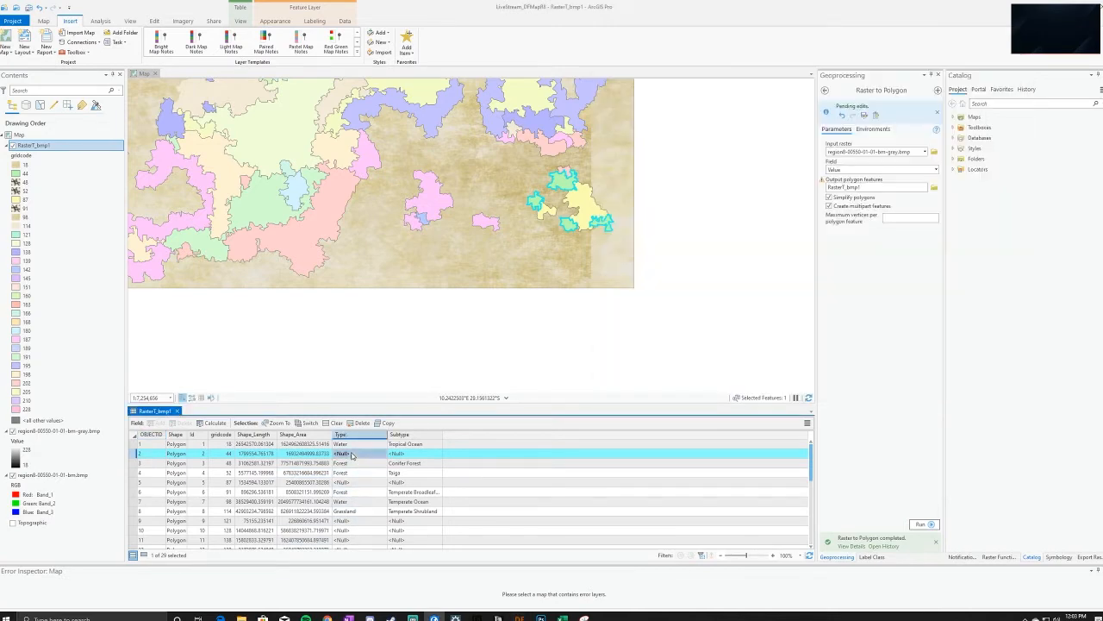
type("Forest")
left_click(412, 451)
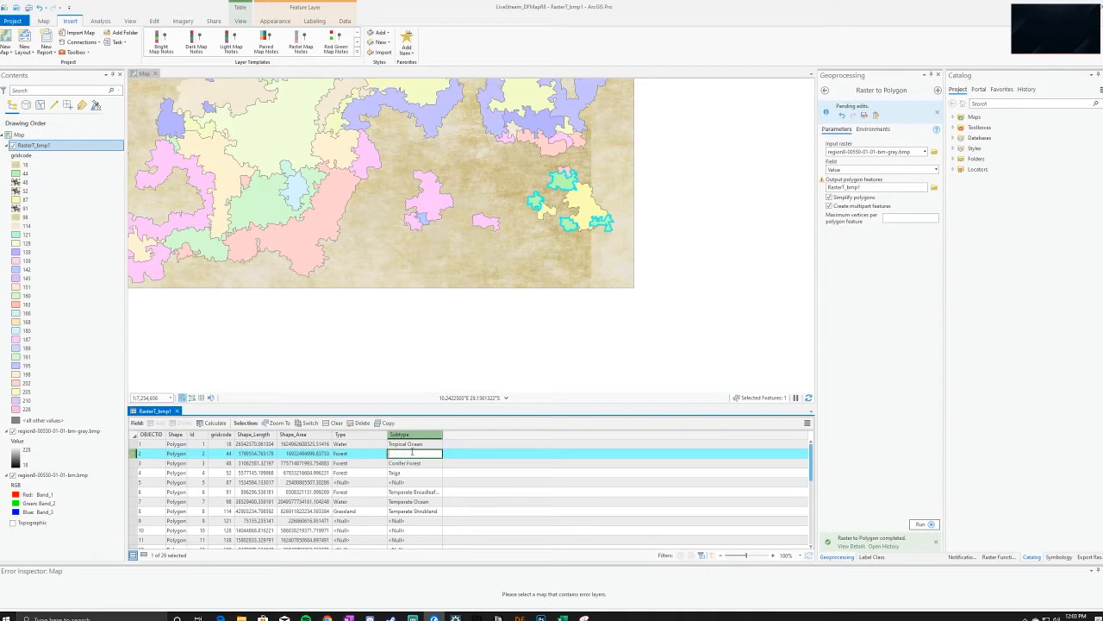
key("alt+Tab")
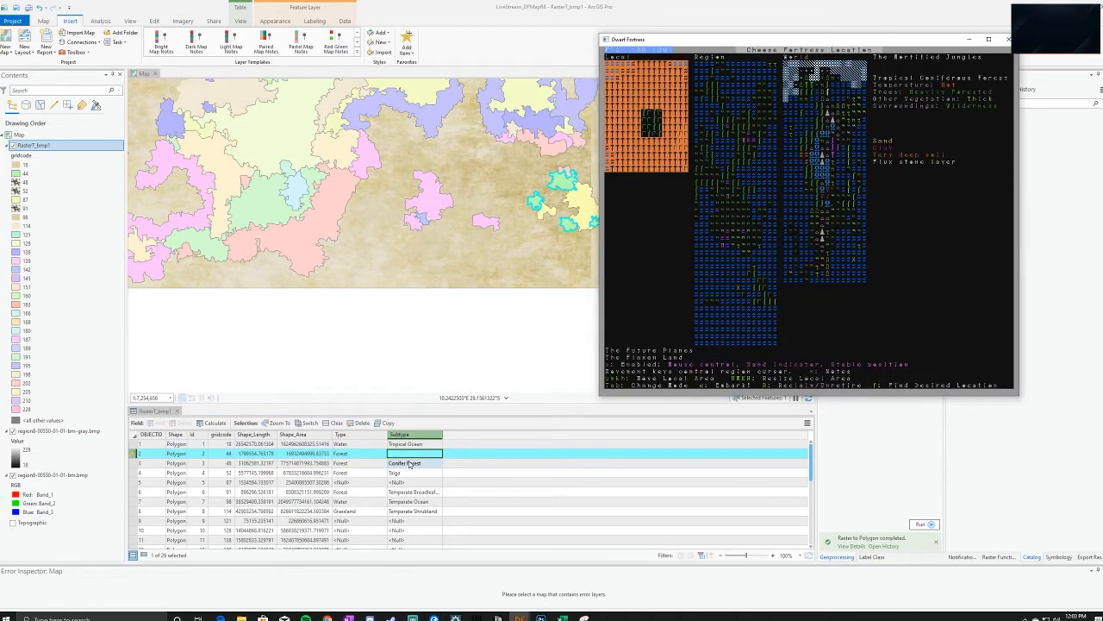
key("alt+Tab")
type("Tropica")
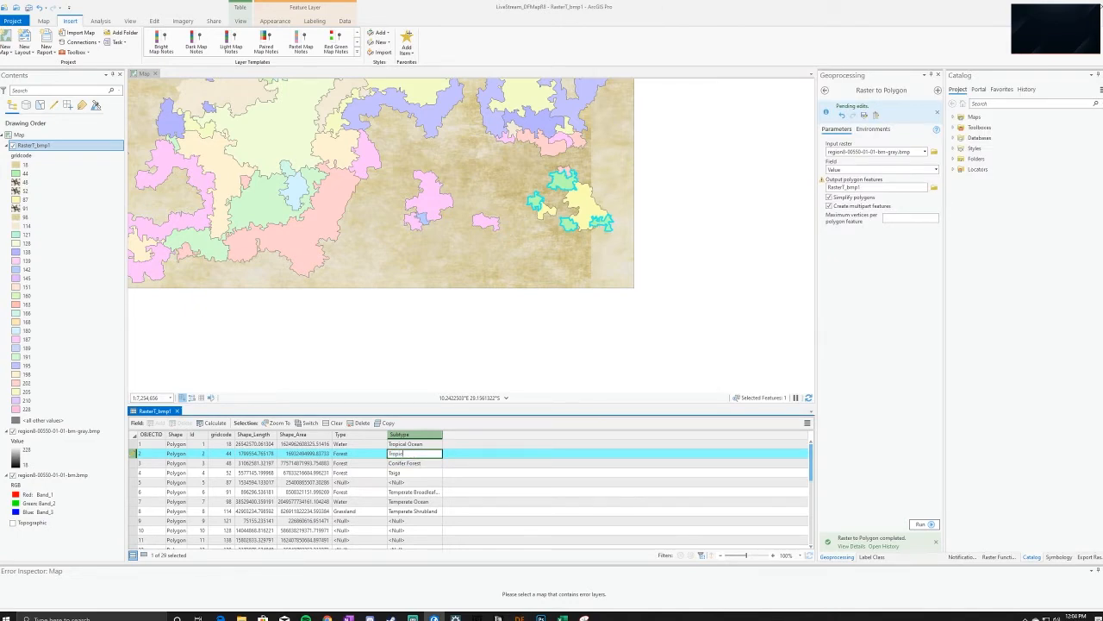
type("l Co")
type("niferous Forest")
key("Return")
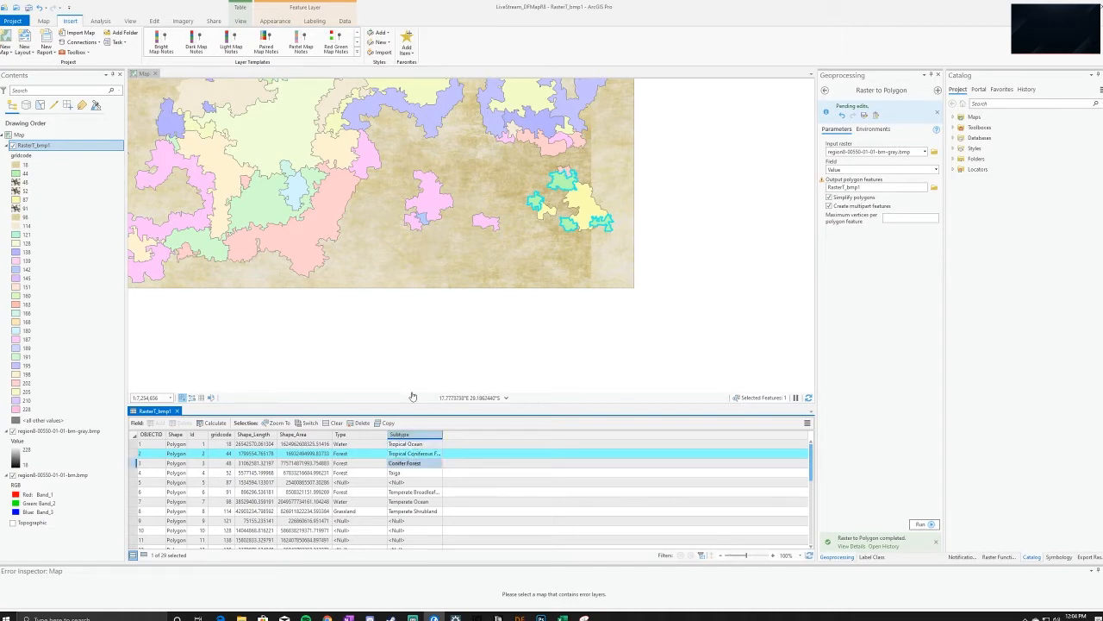
key("alt+Tab")
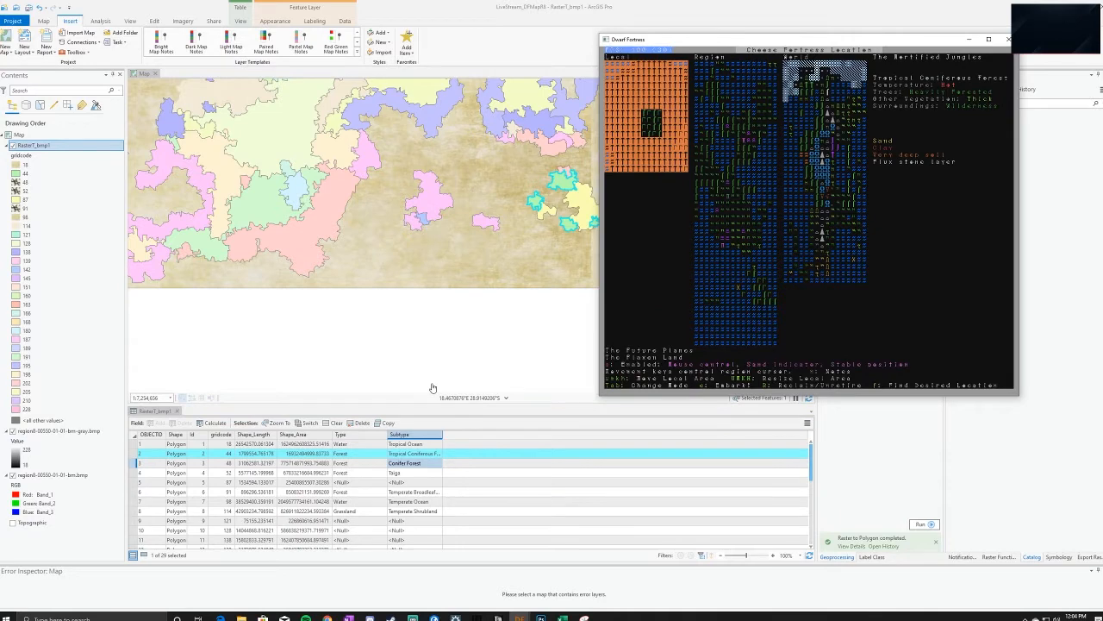
key("alt+Tab")
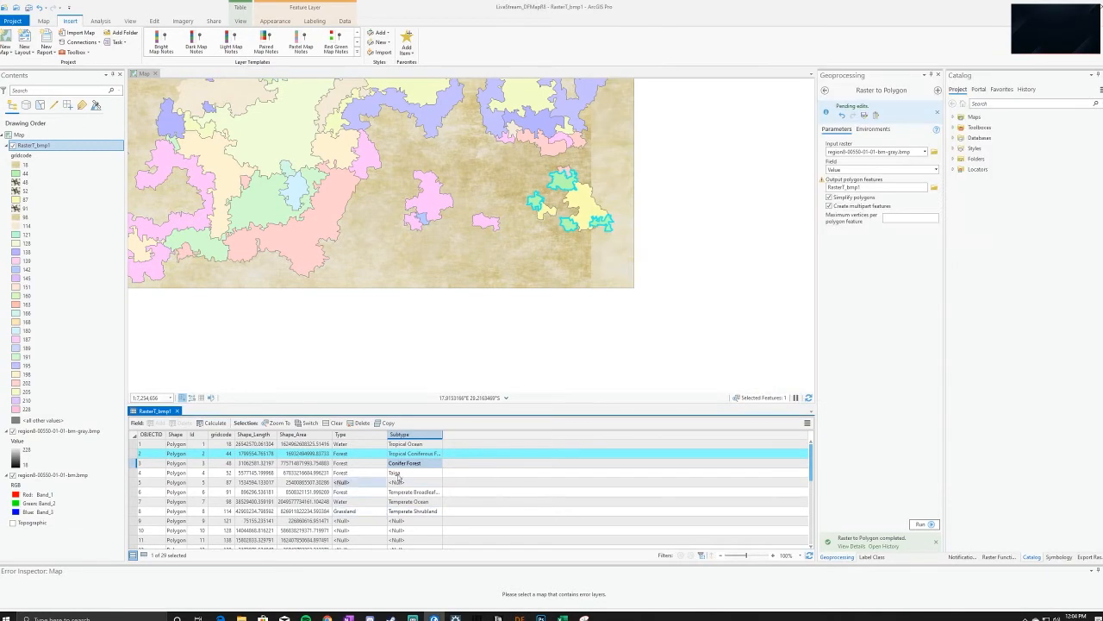
Apply the Forest symbol from the MyPrecious style to the gridcode 44 class
left_click(136, 453)
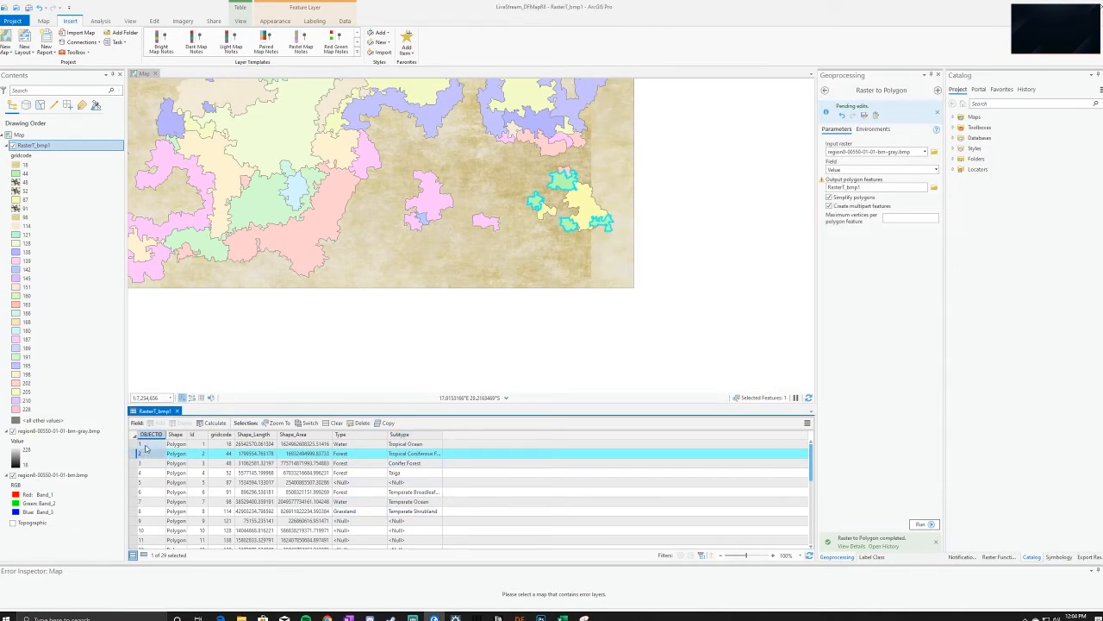
left_click(339, 445)
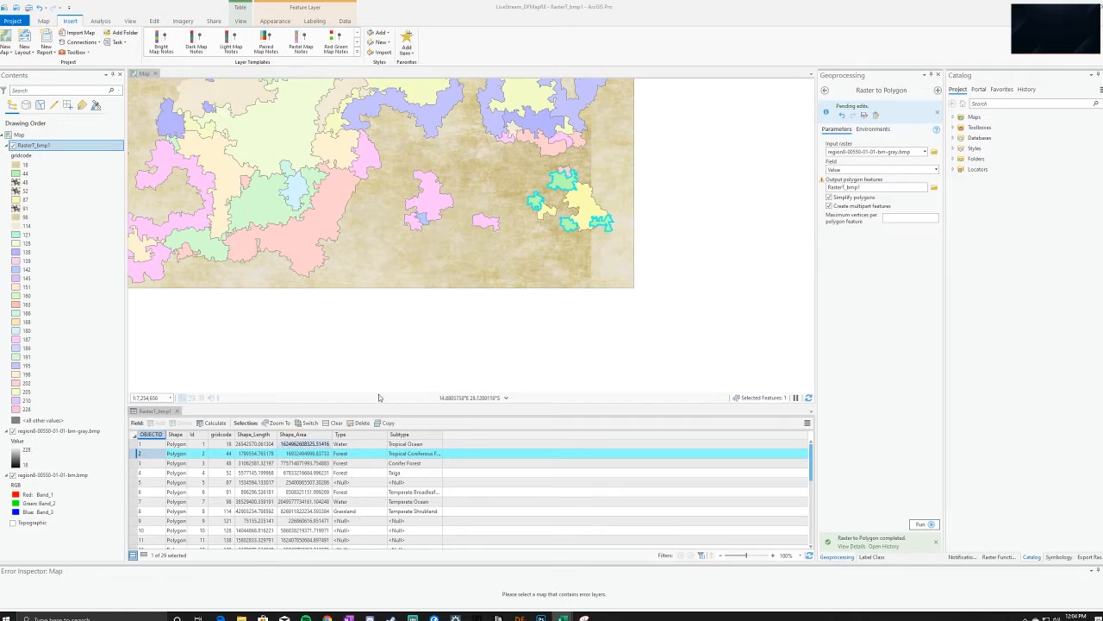
left_click(15, 174)
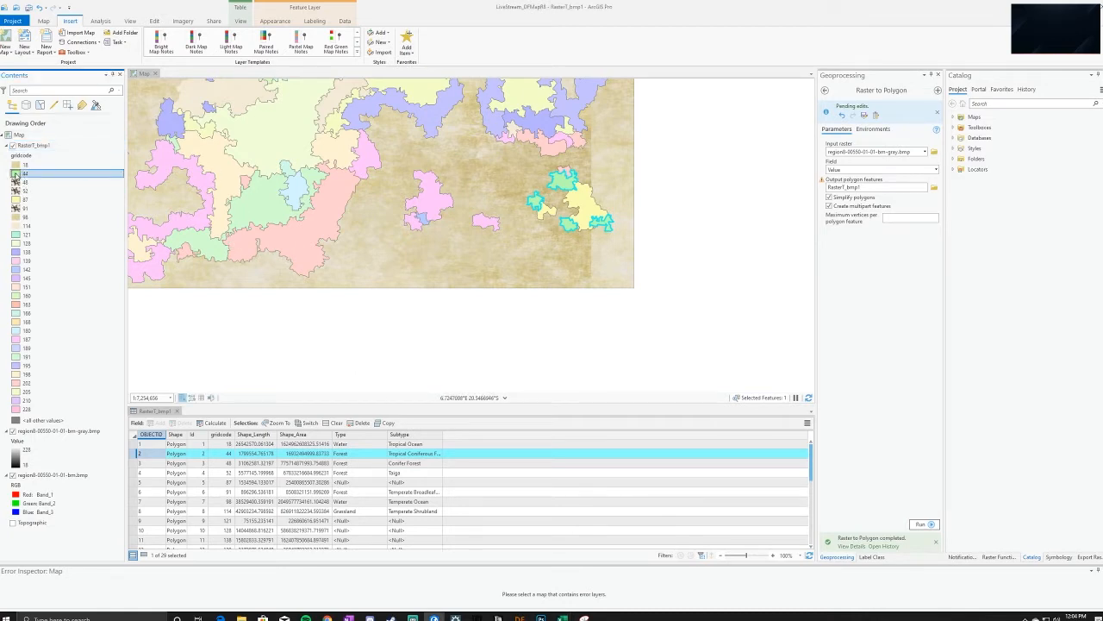
left_click(1060, 216)
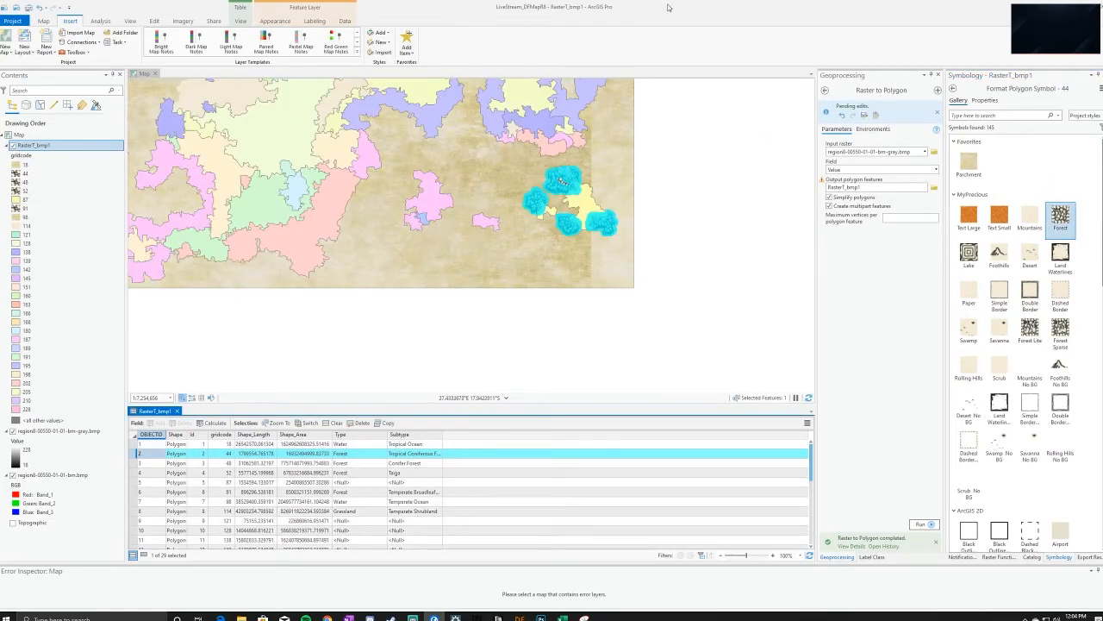
left_click_drag(465, 130, 445, 254)
left_click_drag(455, 170, 516, 222)
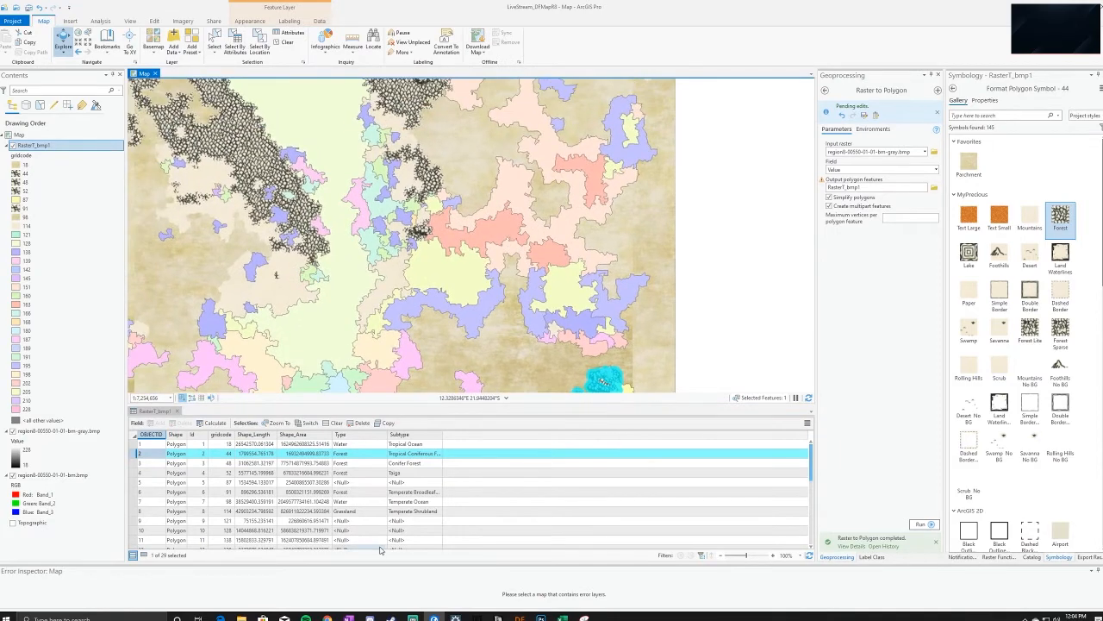
Select the unclassified gridcode 87 record in the attribute table and locate its polygons on the map
scroll(348, 516, "down", 1)
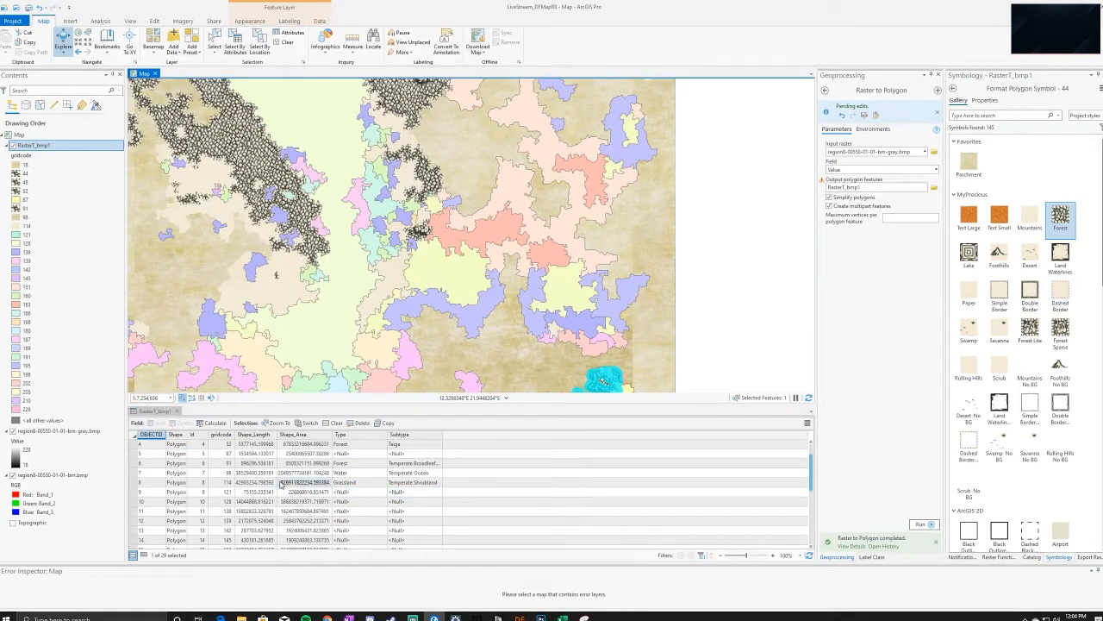
left_click(226, 454)
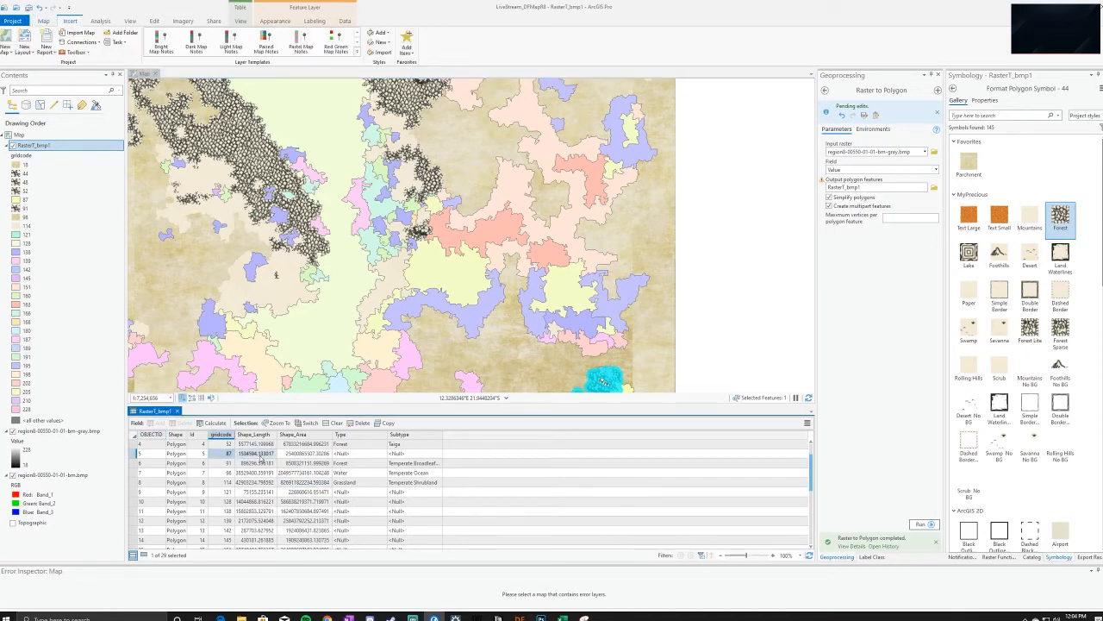
scroll(250, 470, "up", 3)
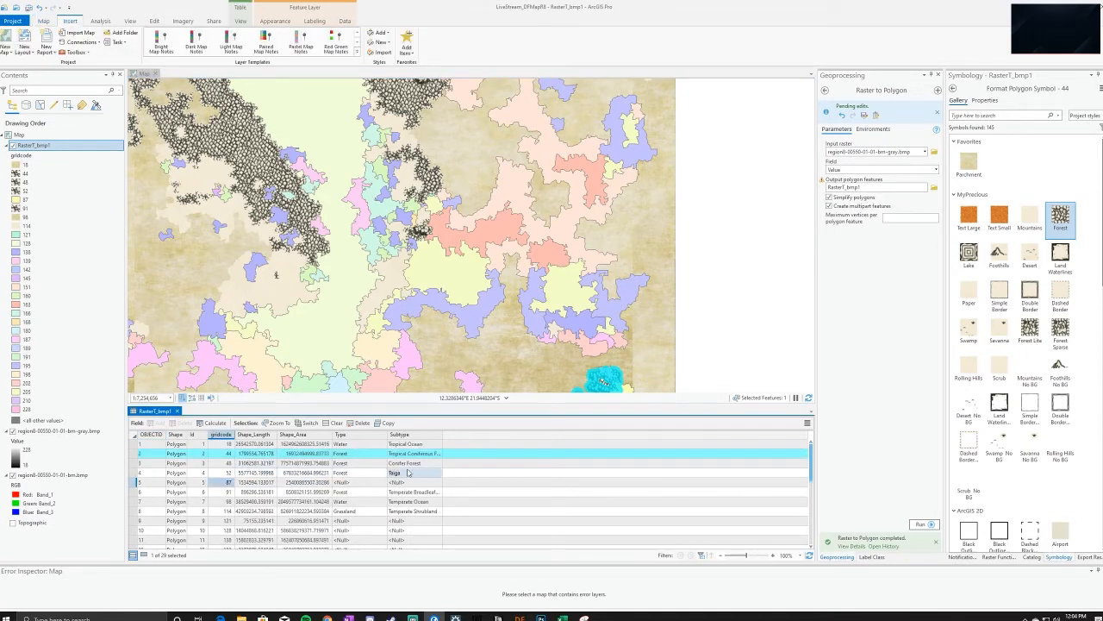
left_click(135, 483)
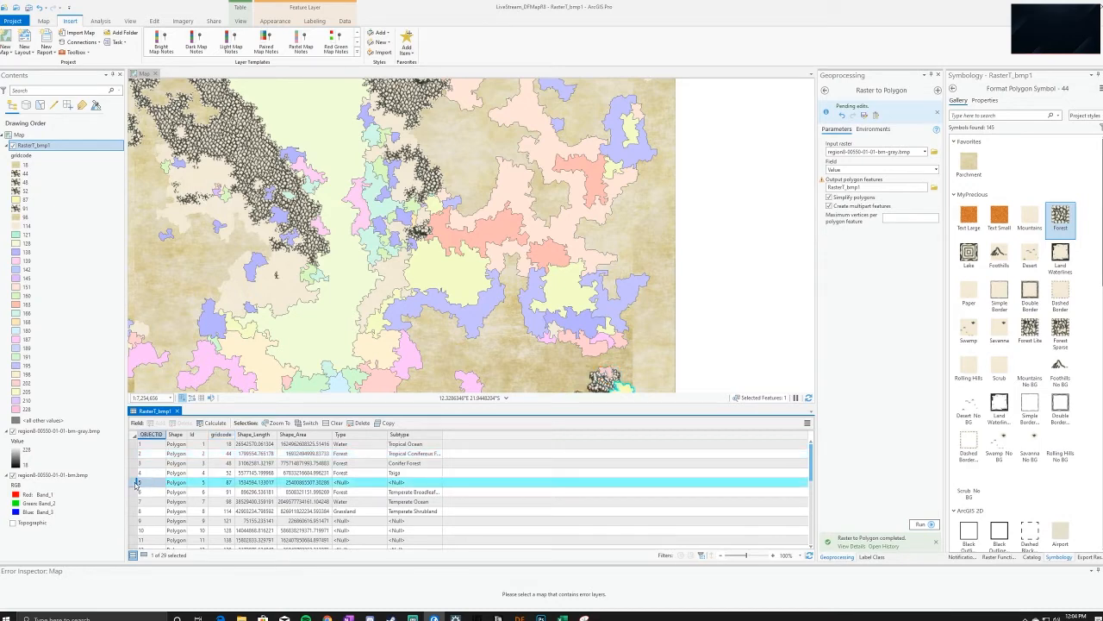
left_click_drag(660, 245, 611, 99)
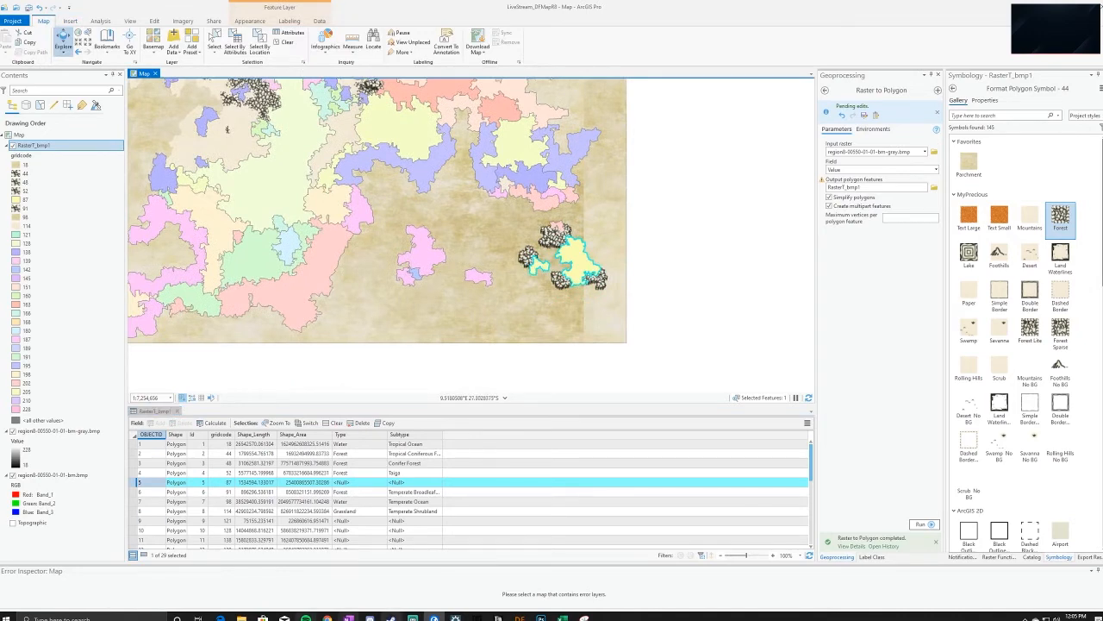
Switch to Dwarf Fortress and move the region cursor one tile south to examine the biome matching the gridcode 87 polygons
left_click(476, 618)
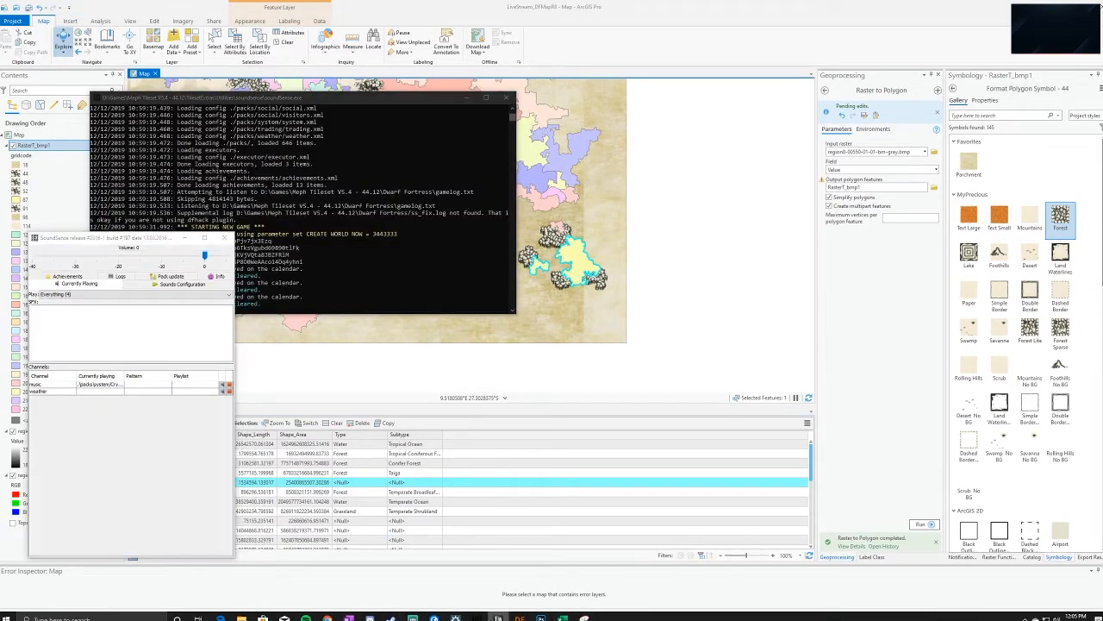
mouse_move(519, 618)
left_click(493, 594)
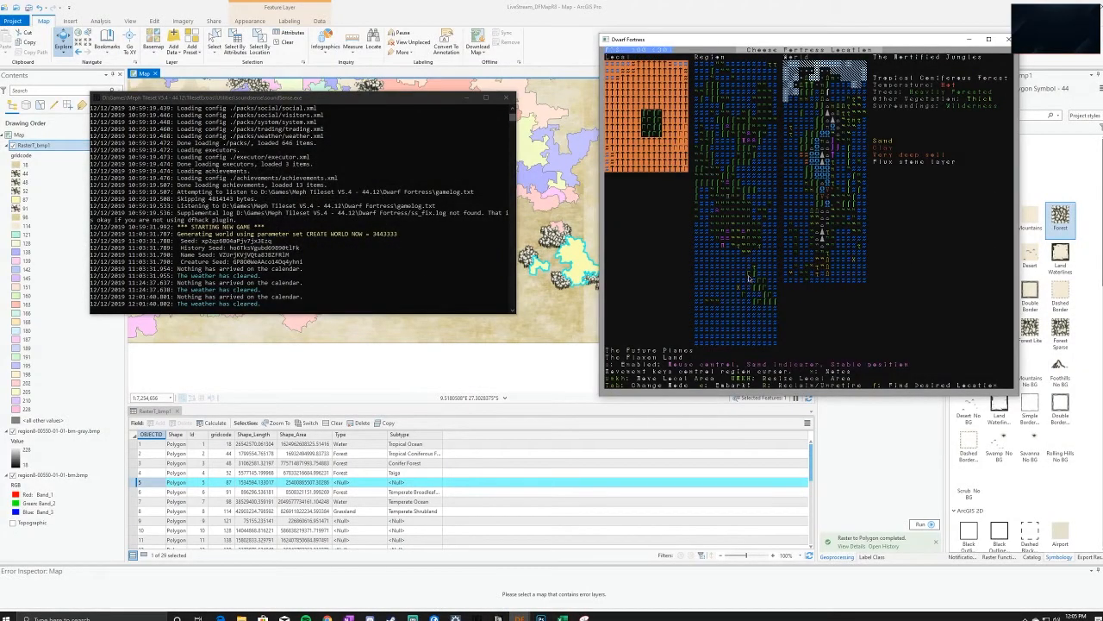
key("Down")
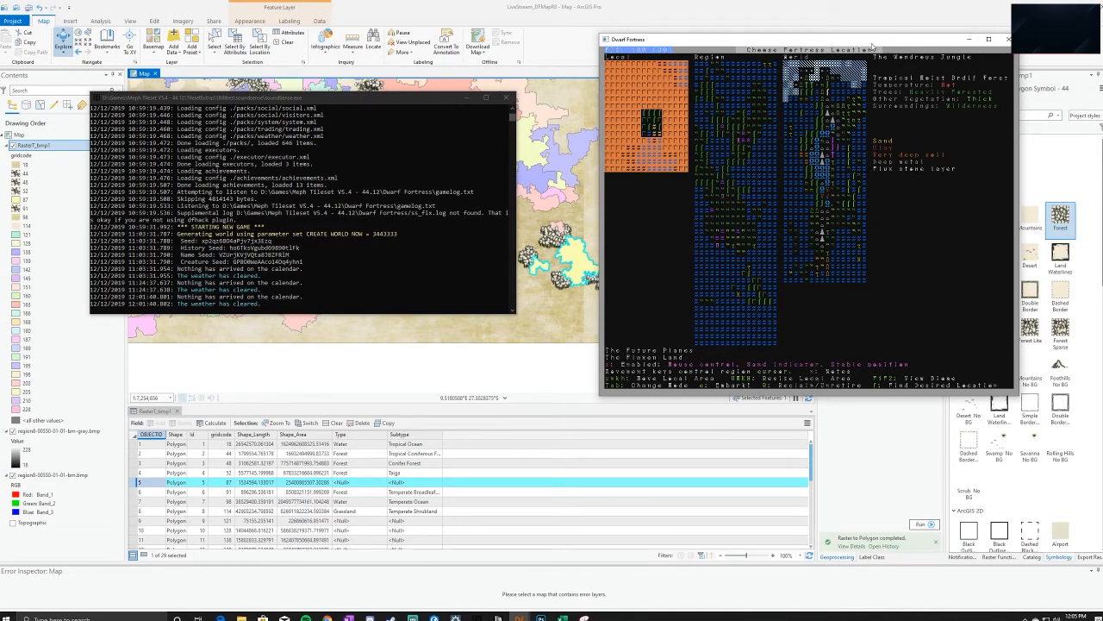
left_click_drag(874, 40, 826, 90)
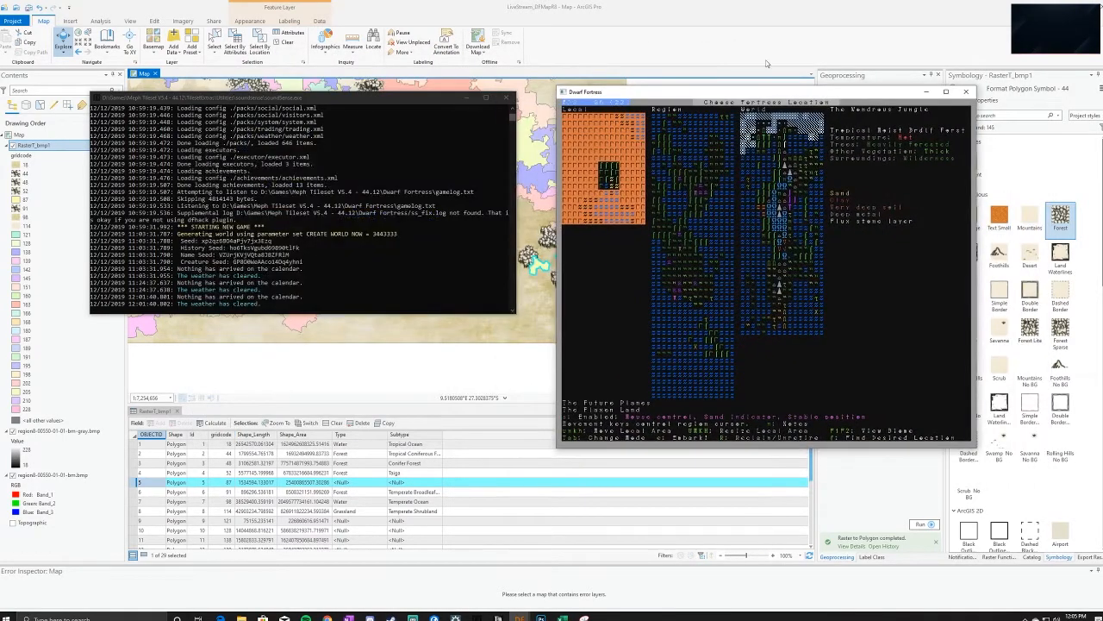
Classify the gridcode 87 record in ArcGIS Pro with Type Forest and Subtype Tropical Moist Broadleaf Forest
left_click(347, 479)
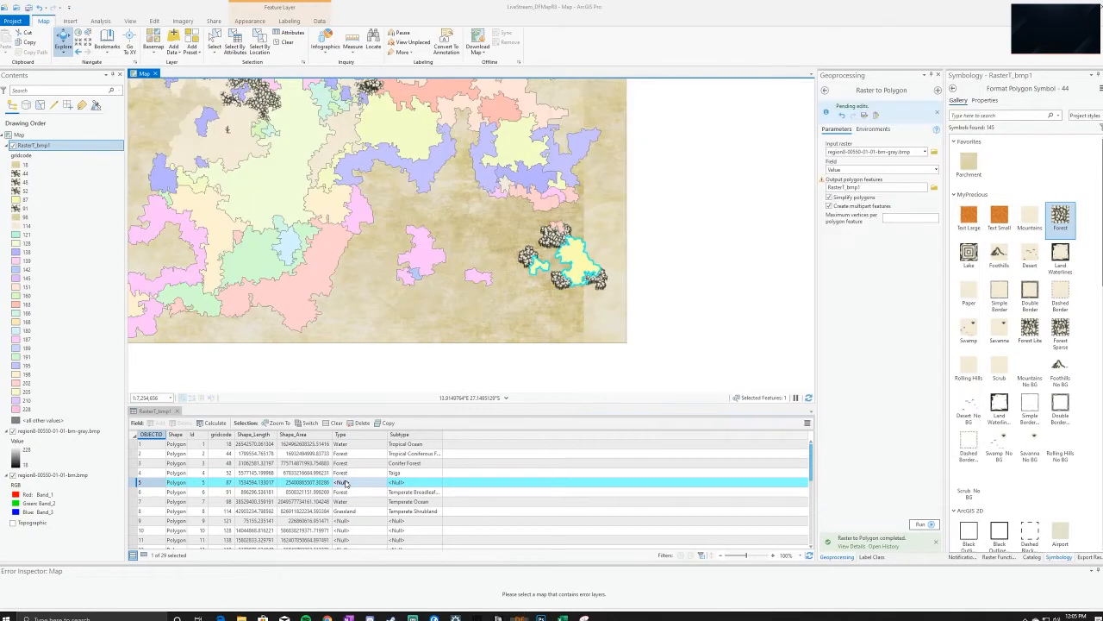
left_click(348, 481)
type("Forest")
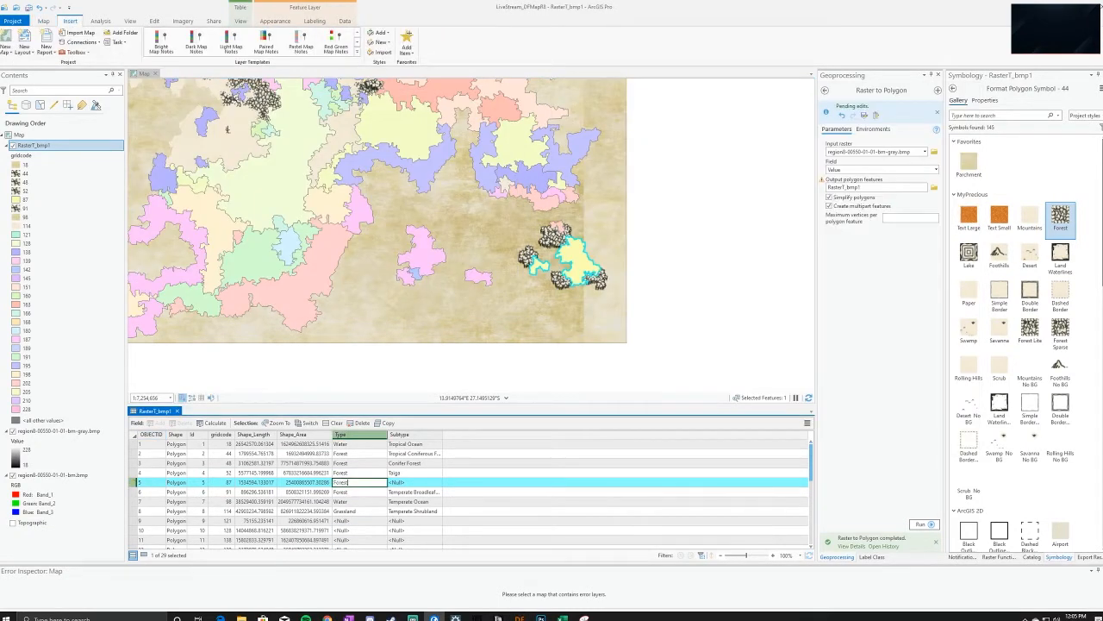
left_click(412, 484)
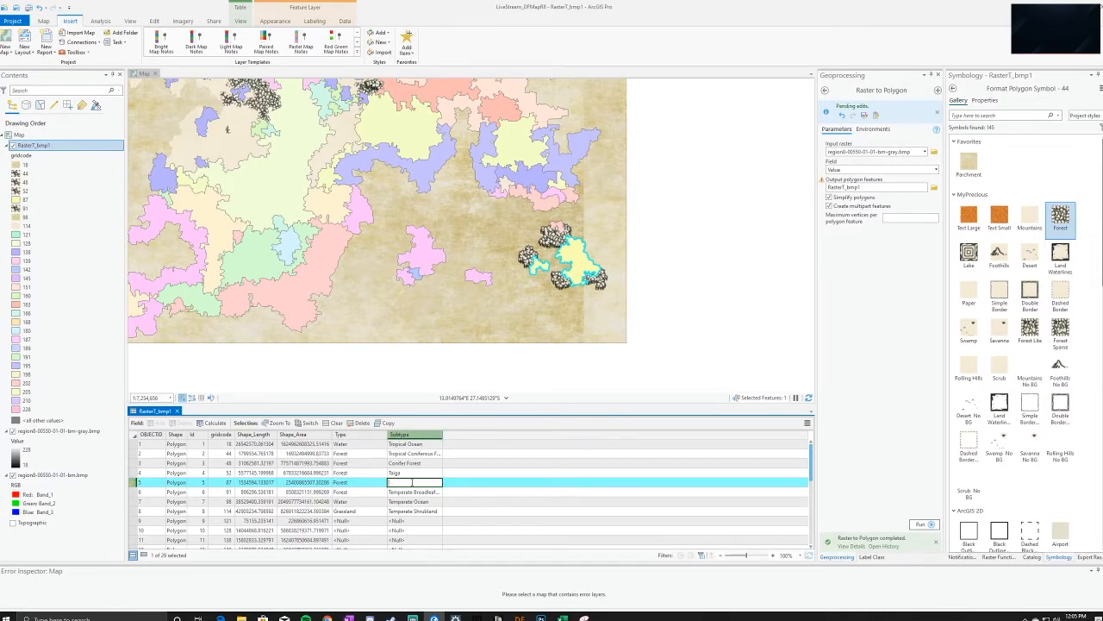
key("alt+Tab")
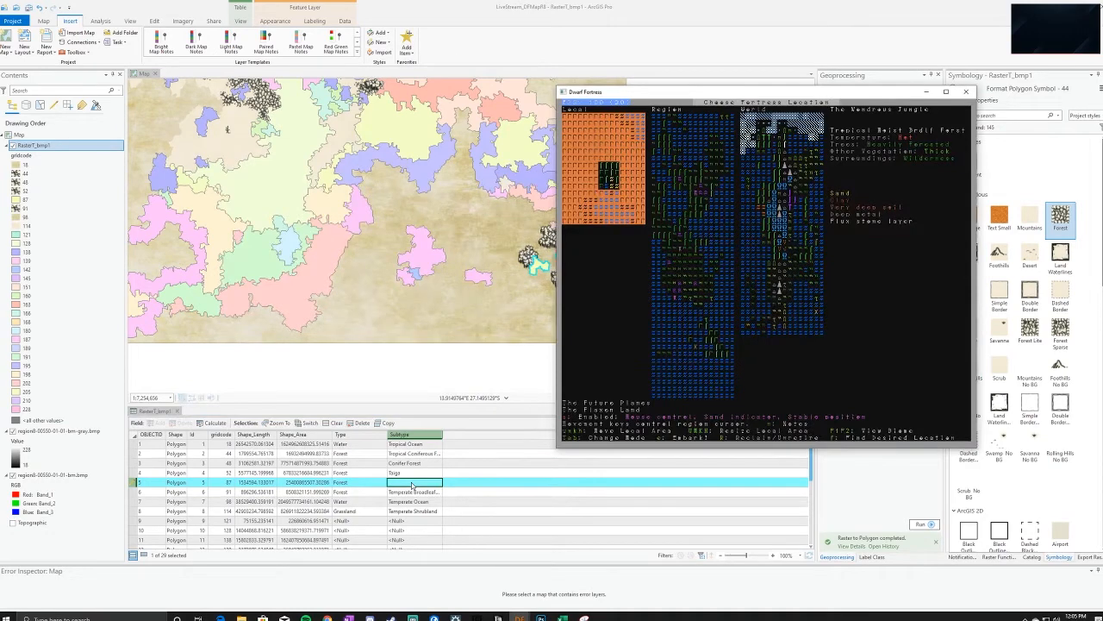
key("alt+Tab")
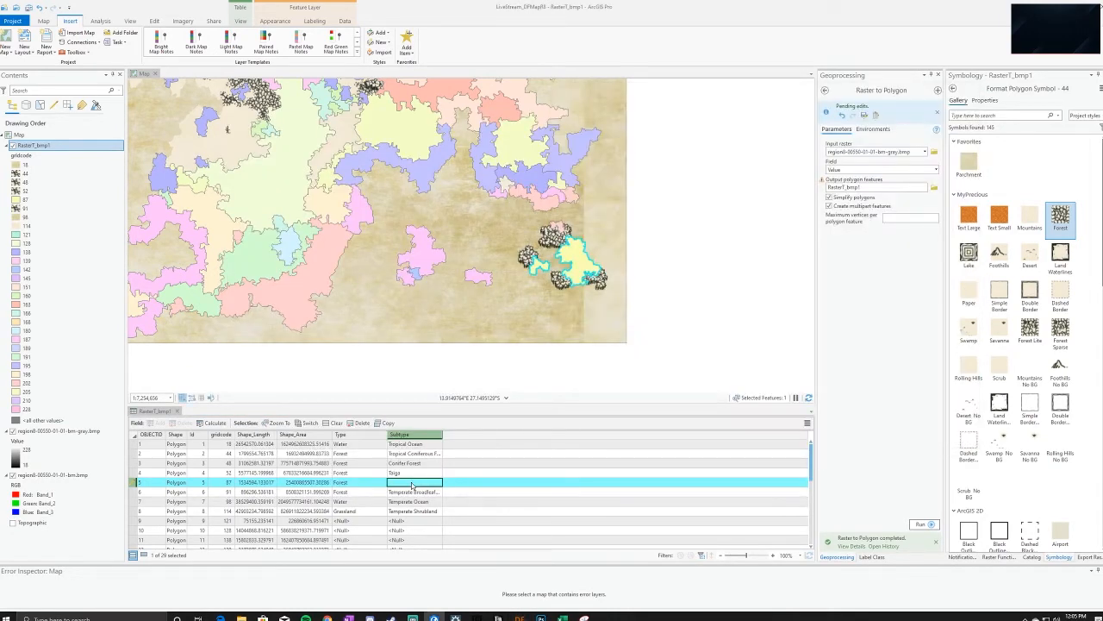
left_click(413, 485)
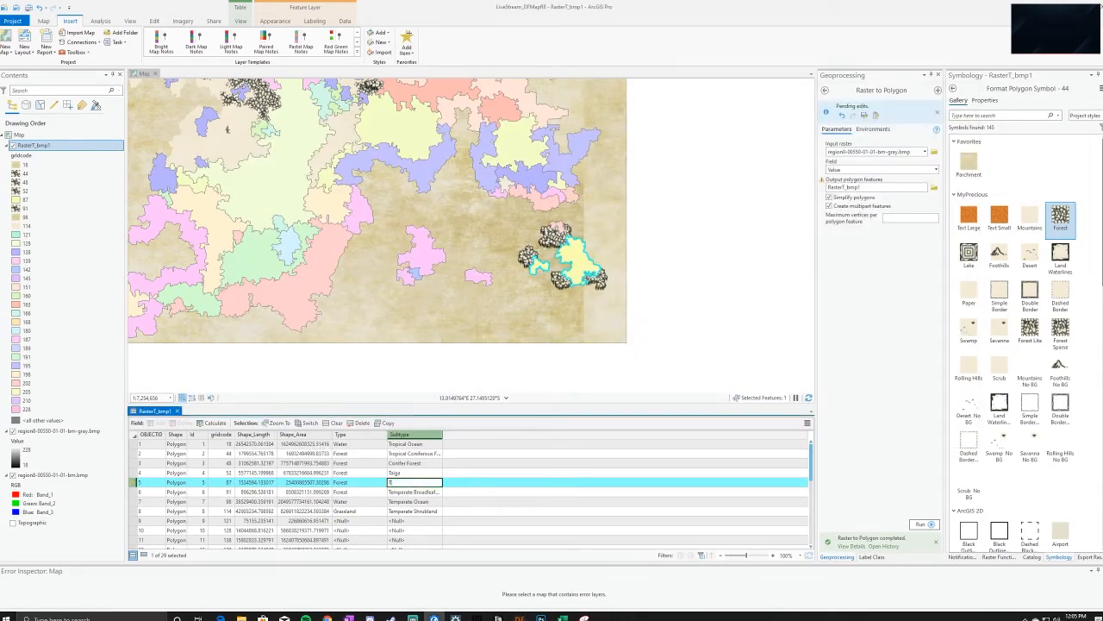
type("Tropical Mu")
type("ist Broadleaf Forest")
key("Return")
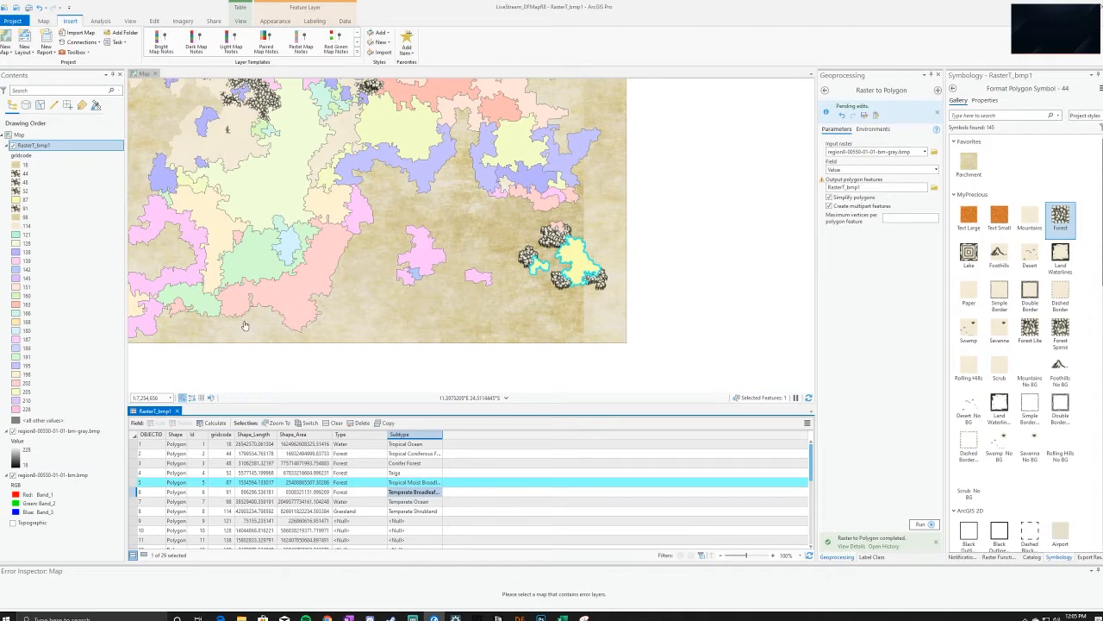
Apply the Forest symbol from the MyPrecious style to the gridcode 87 class
left_click(43, 199)
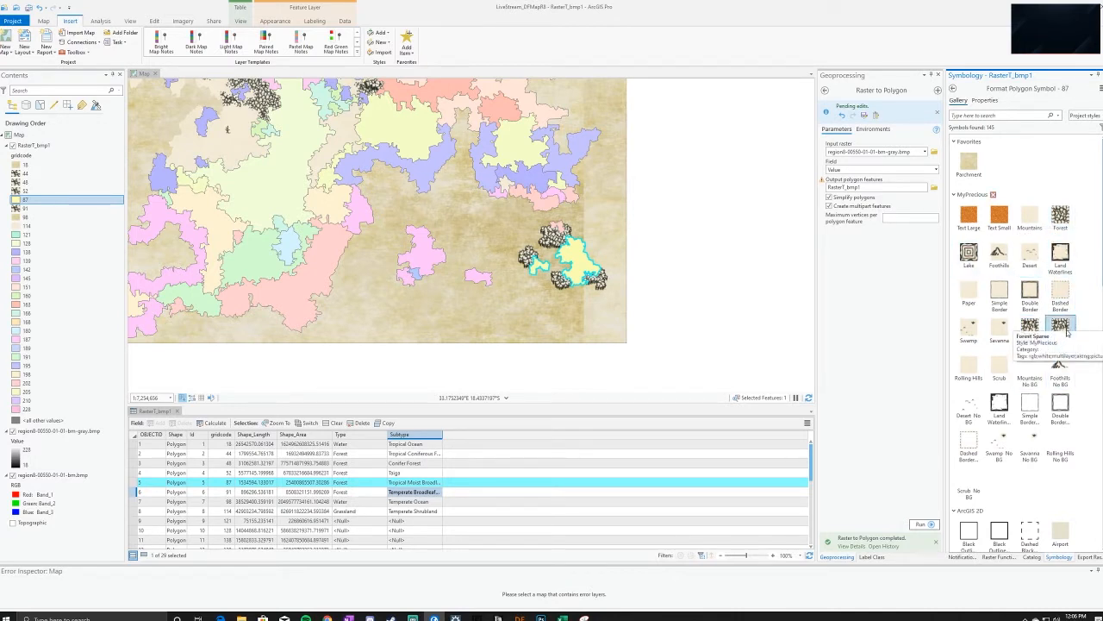
left_click(1060, 215)
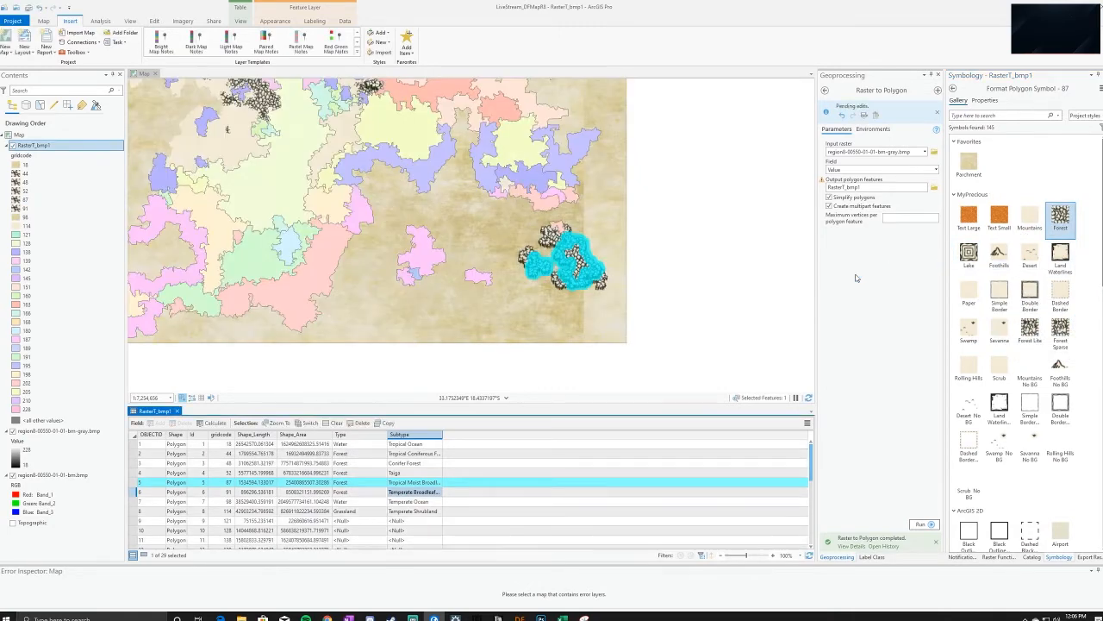
Examine the forest symbols on the southeastern islands and along their shared boundaries at several map scales
scroll(571, 257, "up", 3)
scroll(575, 252, "up", 5)
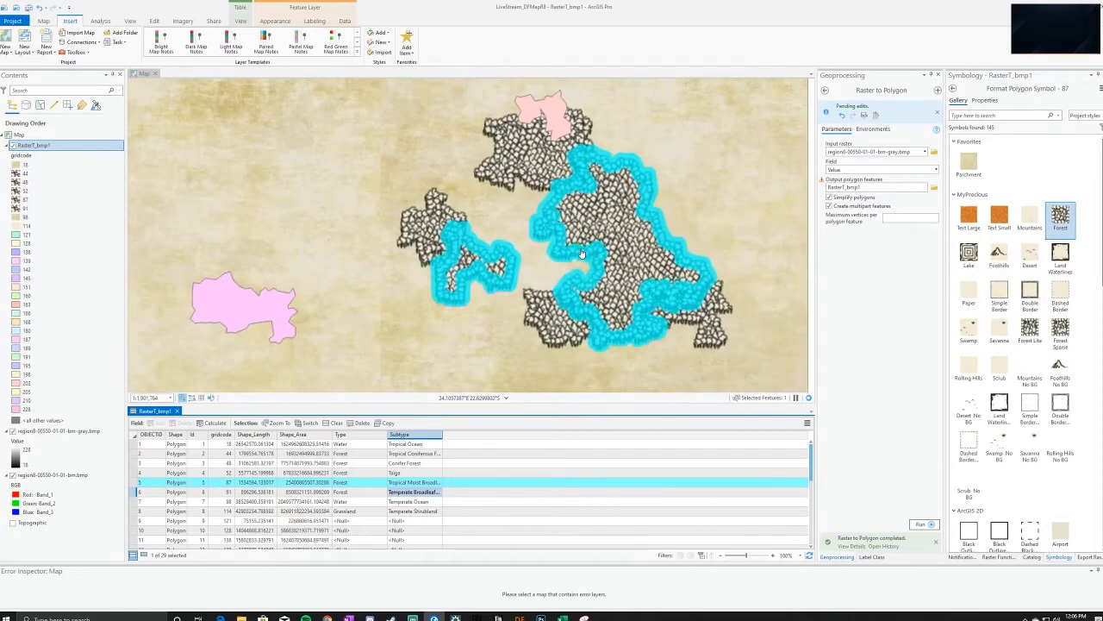
left_click_drag(762, 185, 522, 380)
left_click_drag(584, 278, 601, 351)
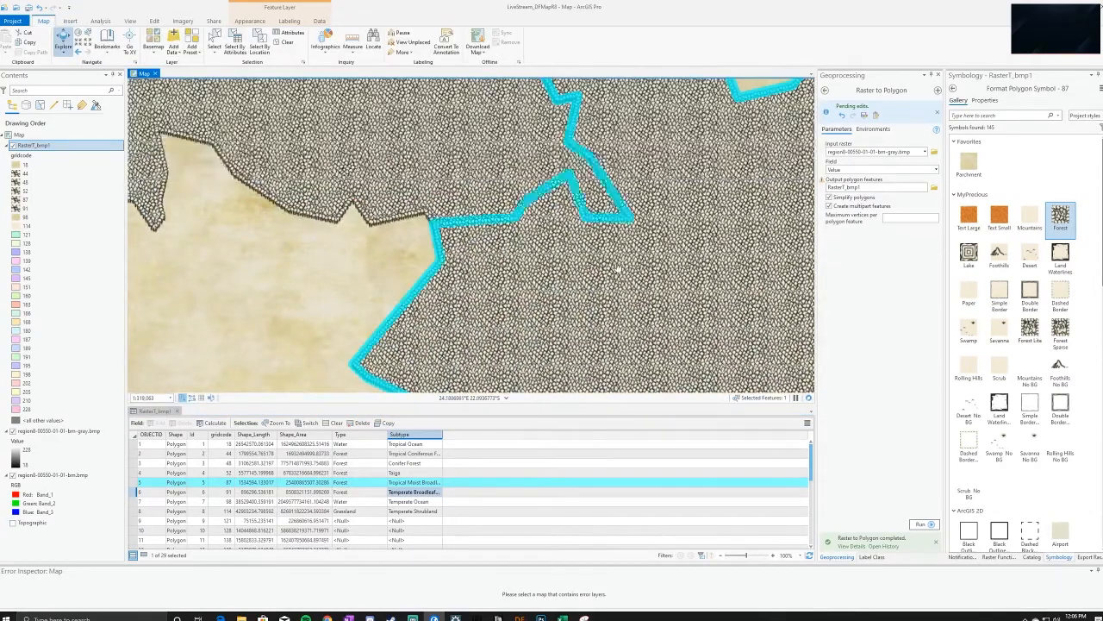
scroll(517, 207, "down", 2)
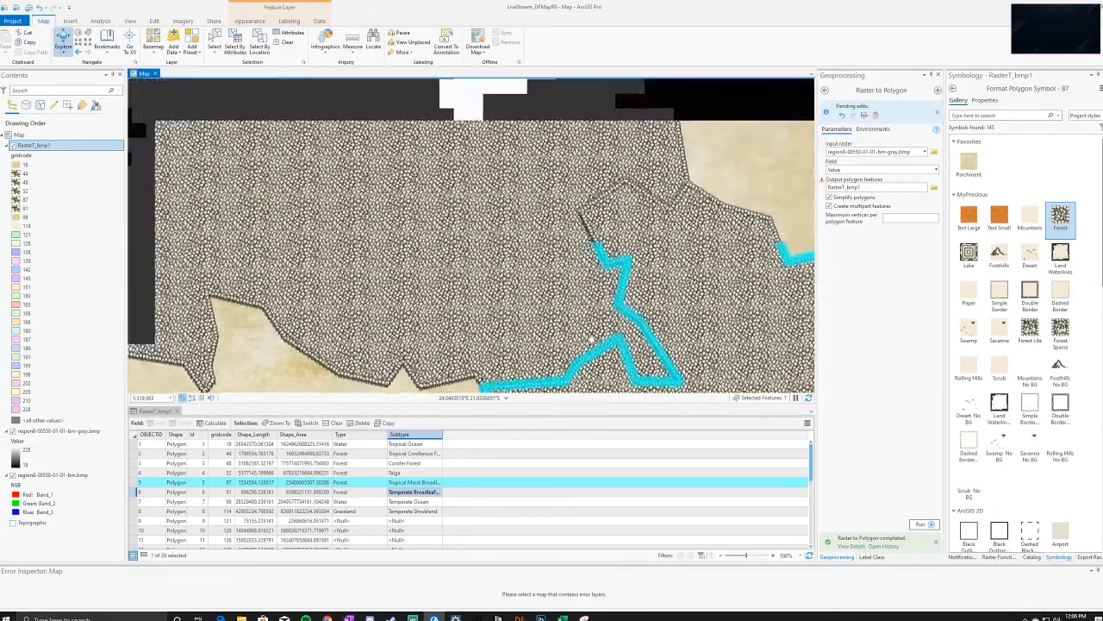
scroll(451, 218, "down", 2)
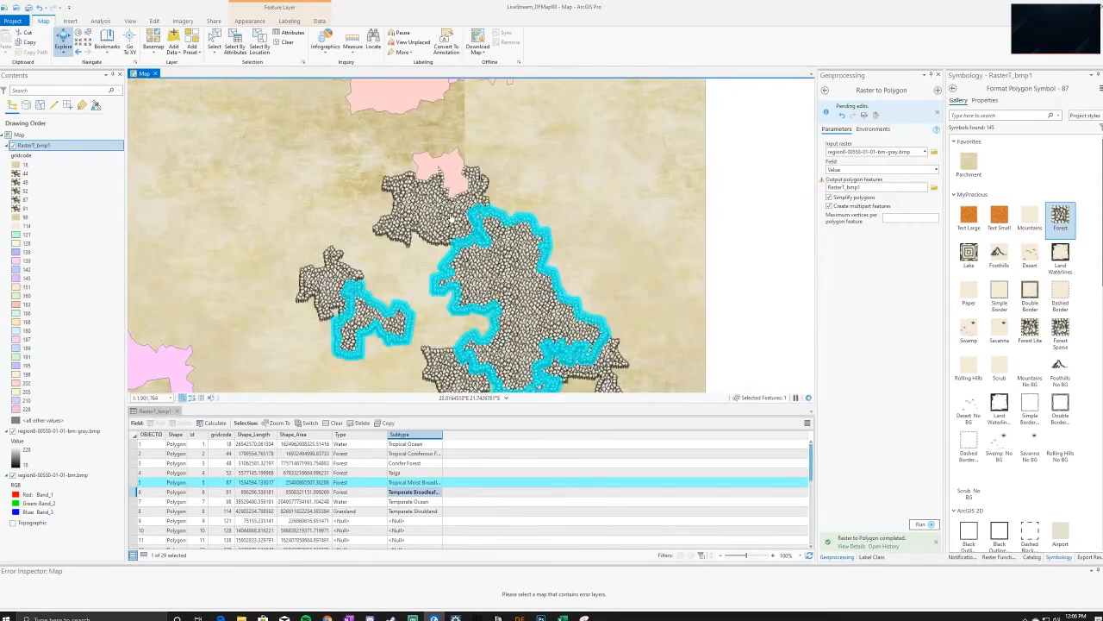
scroll(438, 245, "down", 2)
scroll(438, 245, "down", 1)
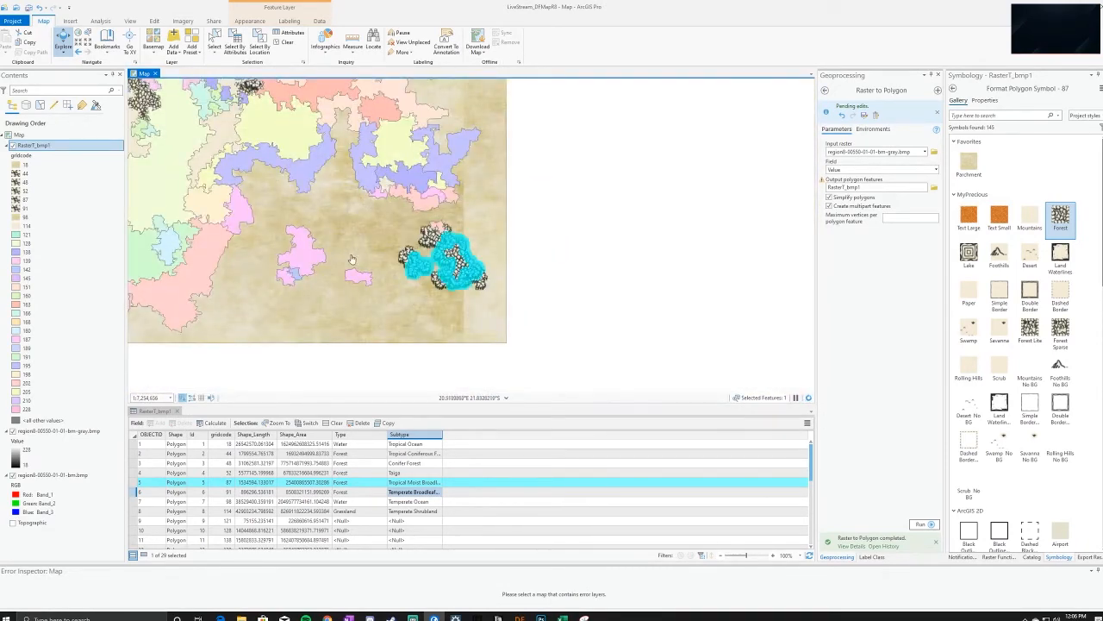
Switch to SoundSense and close its main window
left_click_drag(356, 244, 519, 316)
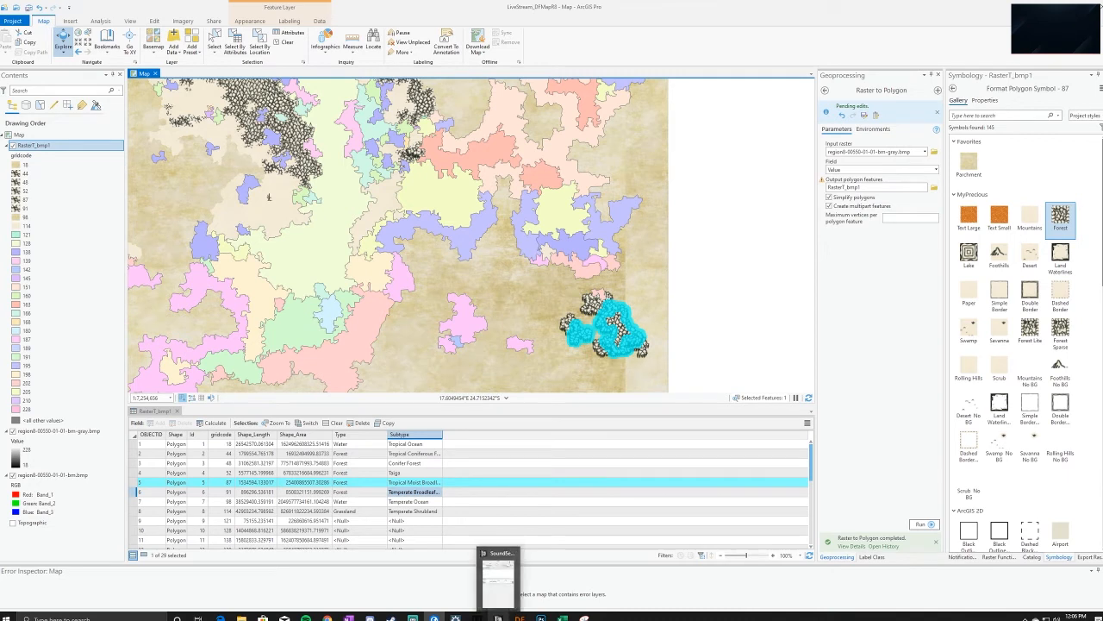
mouse_move(456, 617)
left_click(498, 617)
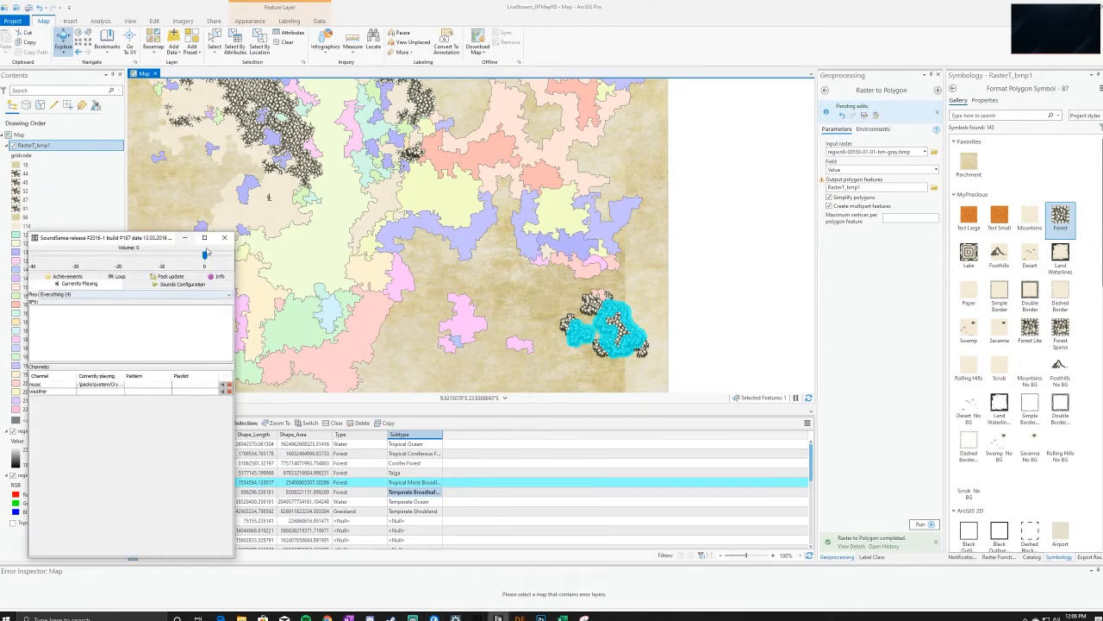
left_click(224, 238)
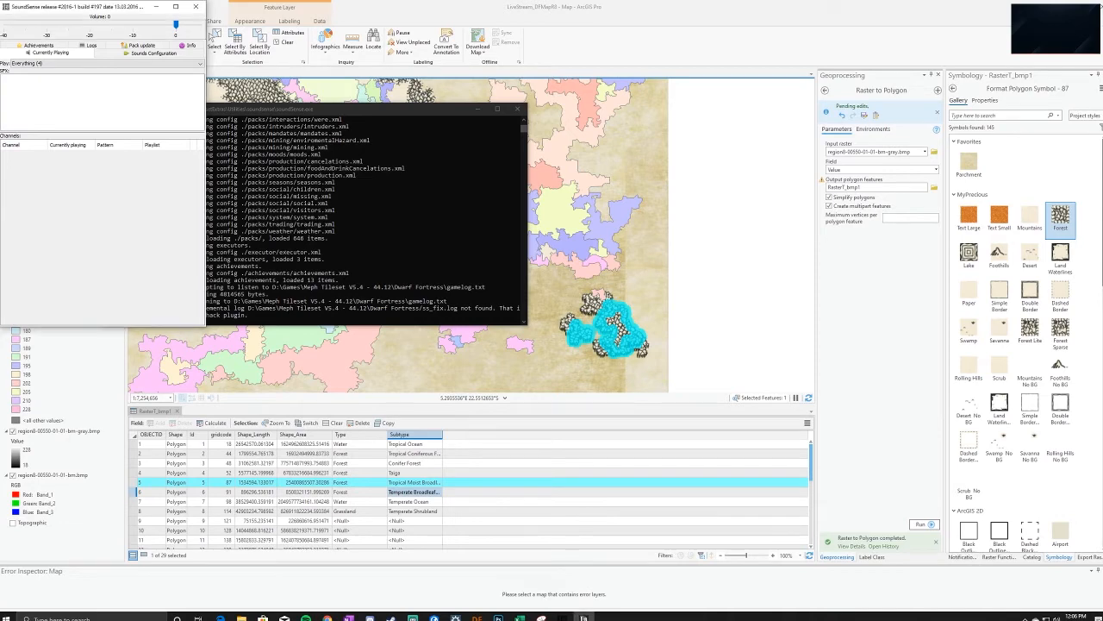
Minimize the SoundSense console and main window to return to the ArcGIS Pro map
left_click(413, 234)
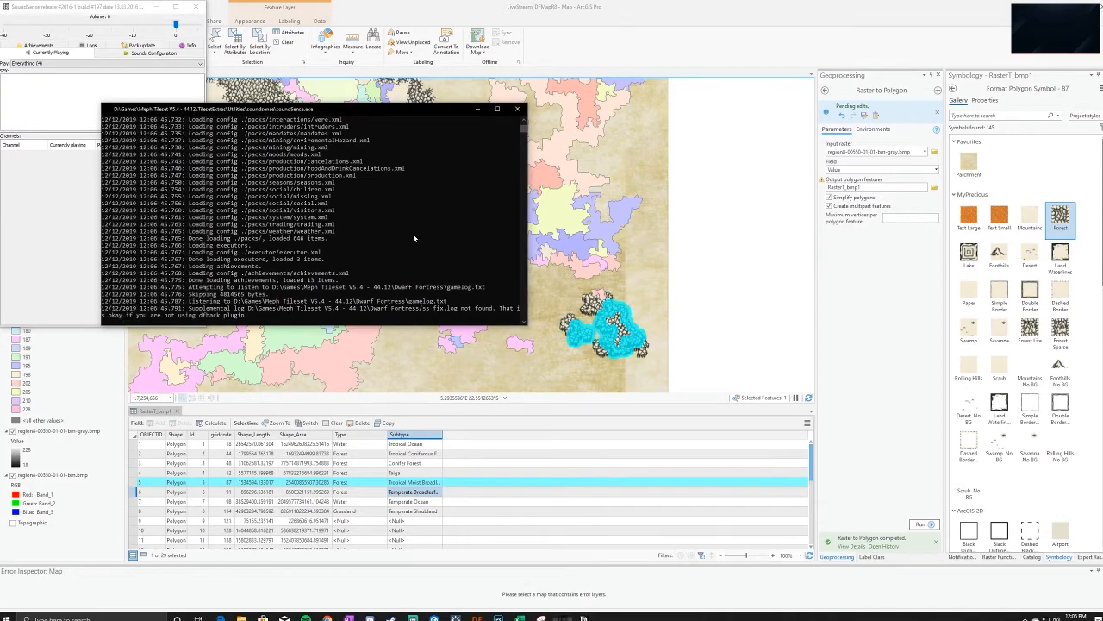
left_click(394, 104)
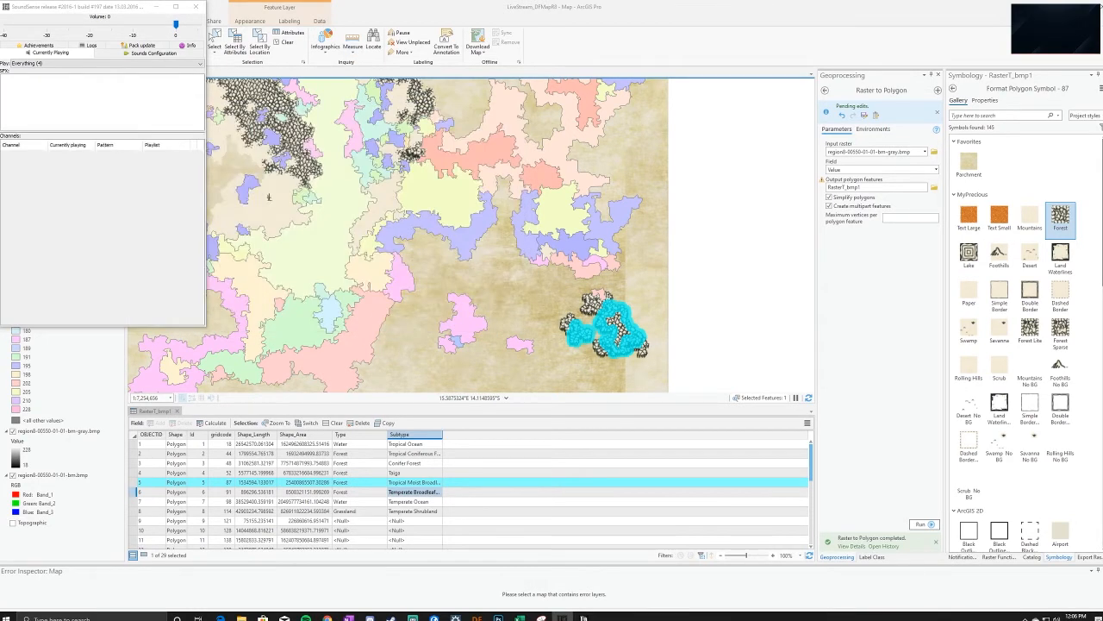
left_click(158, 10)
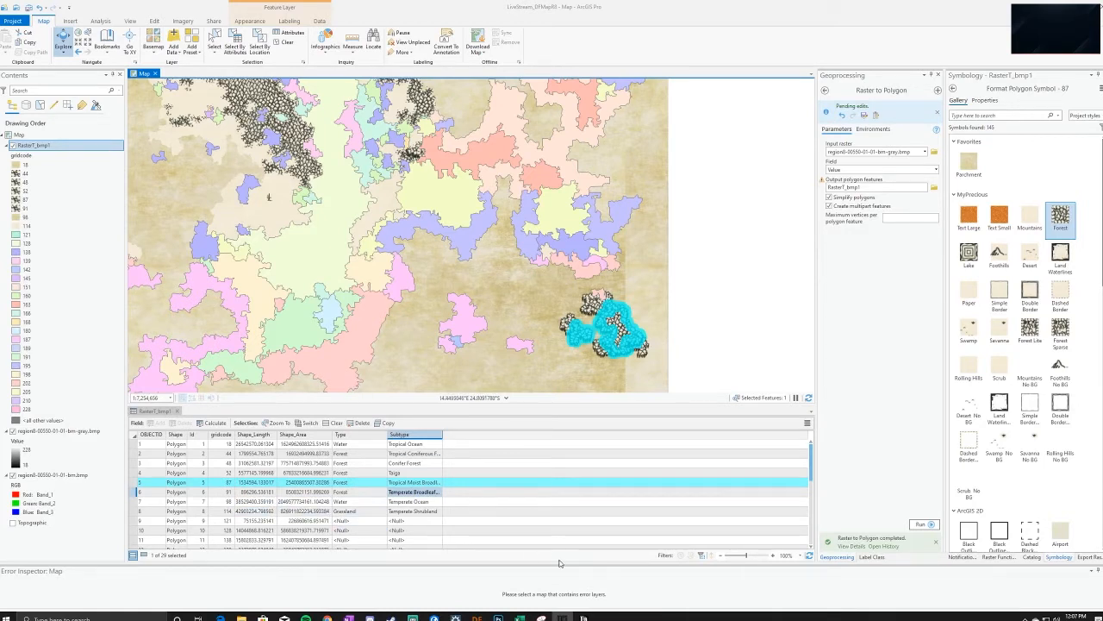
Select the gridcode 121 record in the attribute table and locate its polygon up close on the map
mouse_move(328, 618)
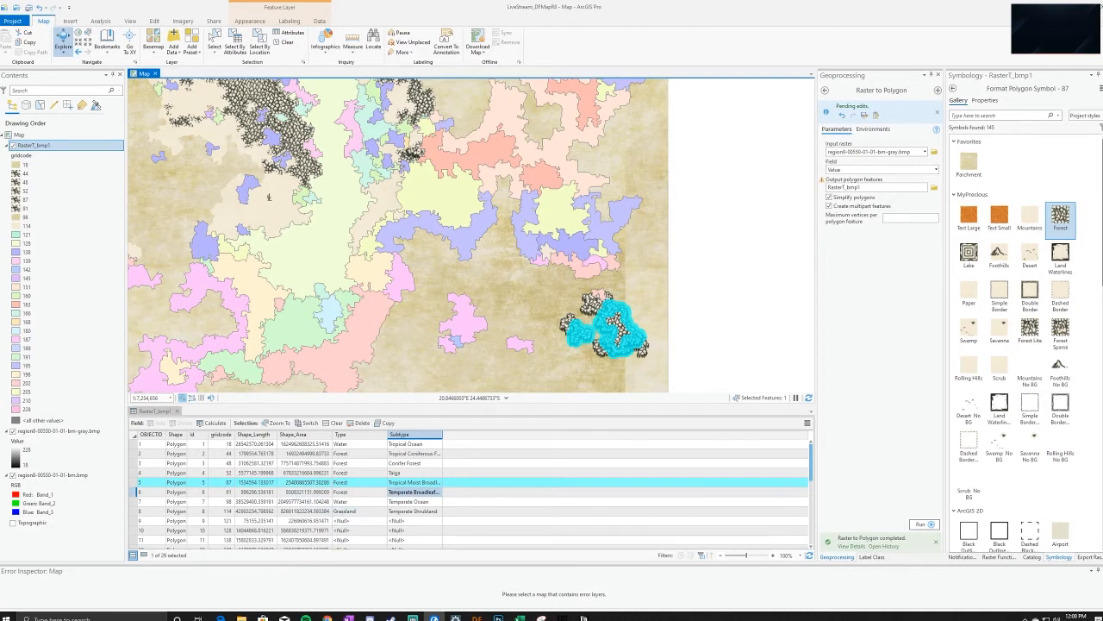
left_click(136, 521)
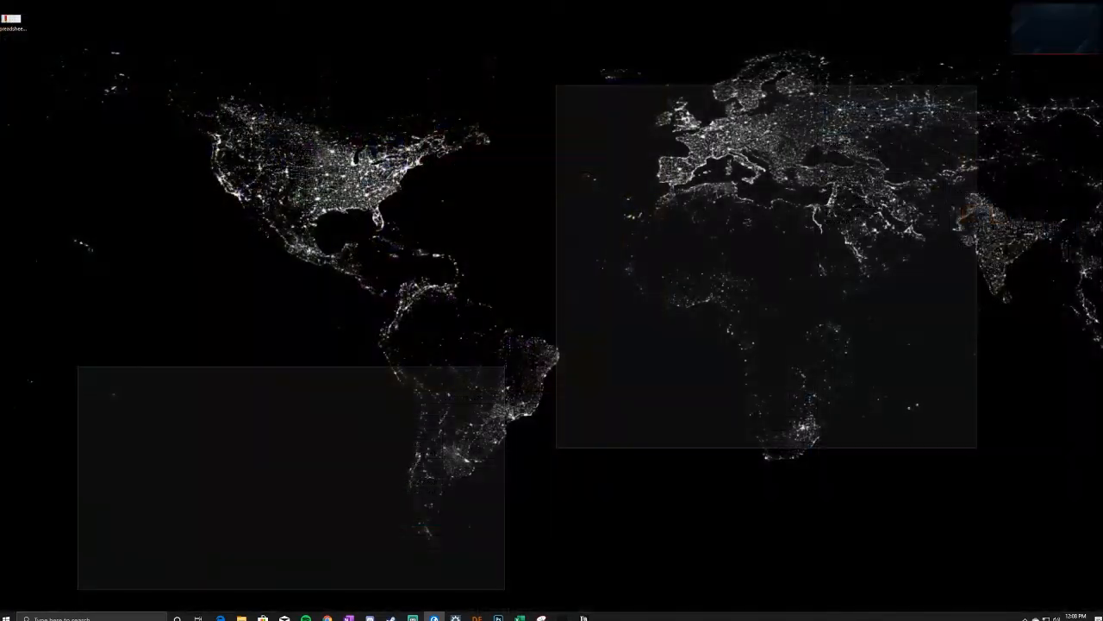
key("alt+Tab")
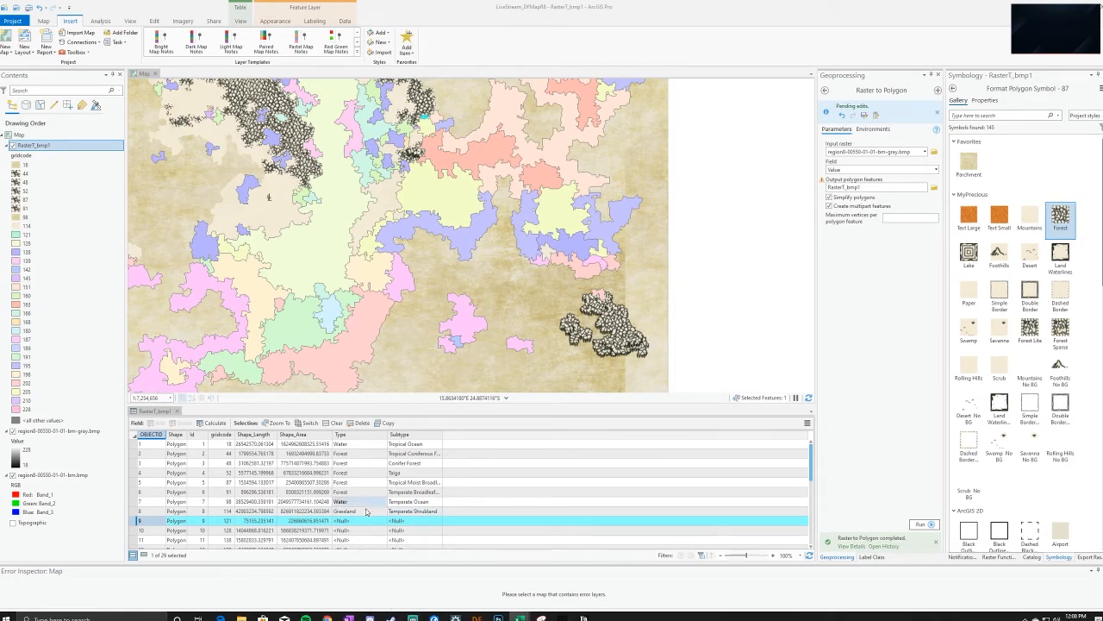
left_click(136, 523)
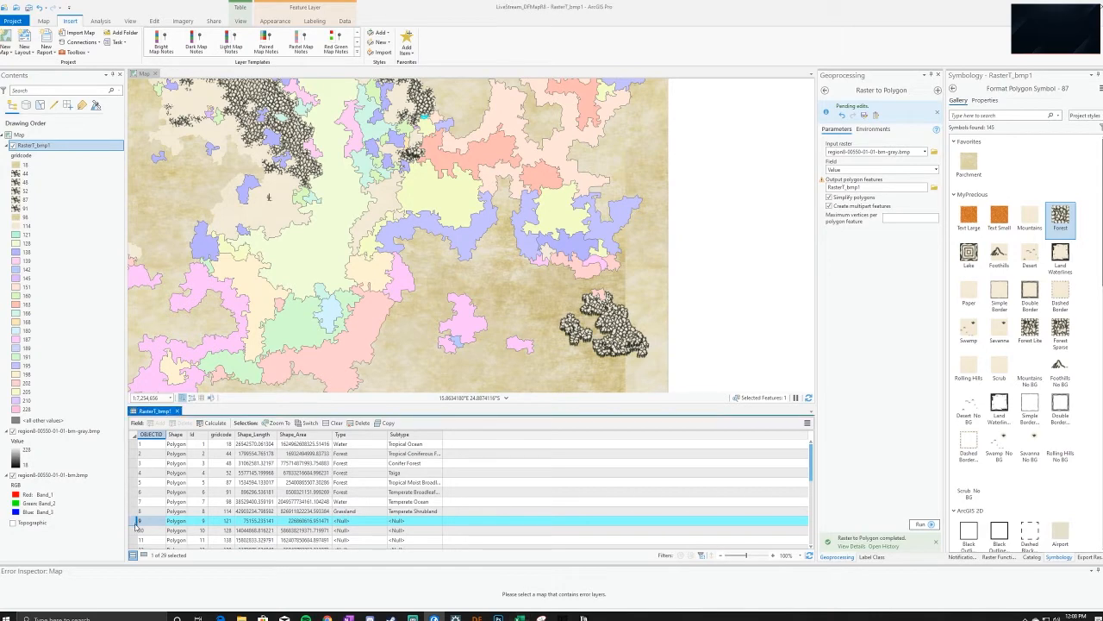
right_click(137, 523)
left_click(153, 538)
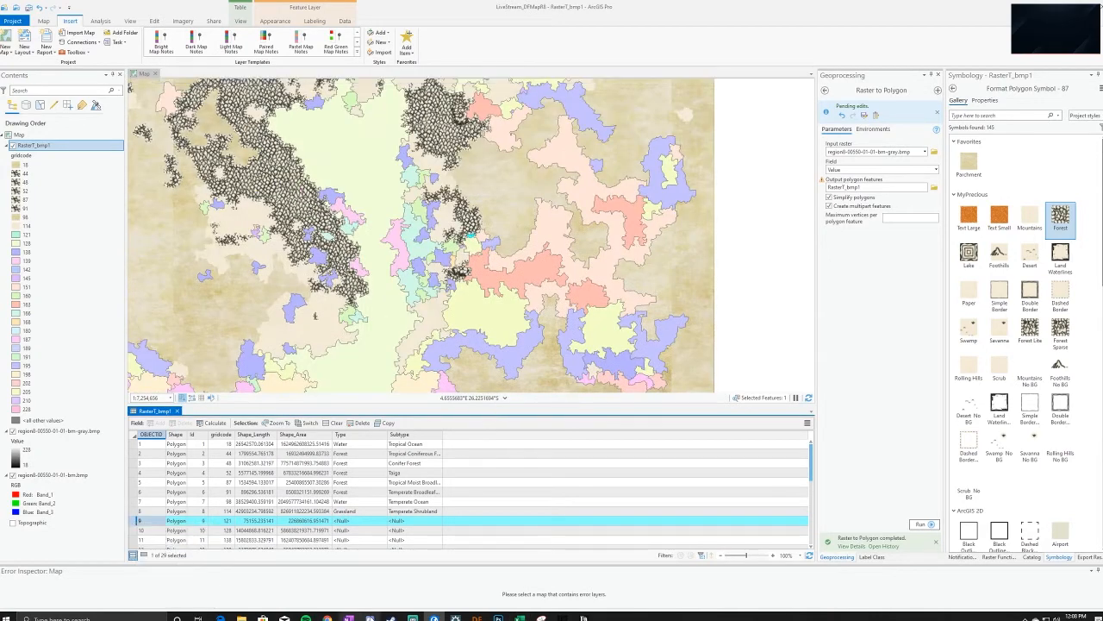
scroll(466, 215, "up", 2)
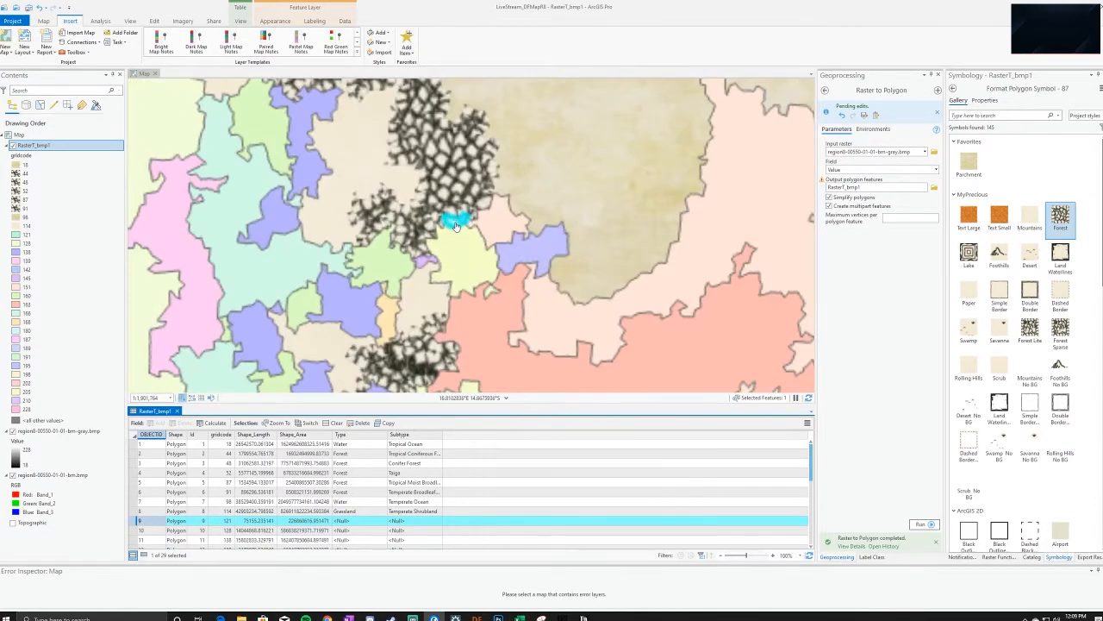
scroll(463, 217, "up", 3)
scroll(439, 244, "up", 1)
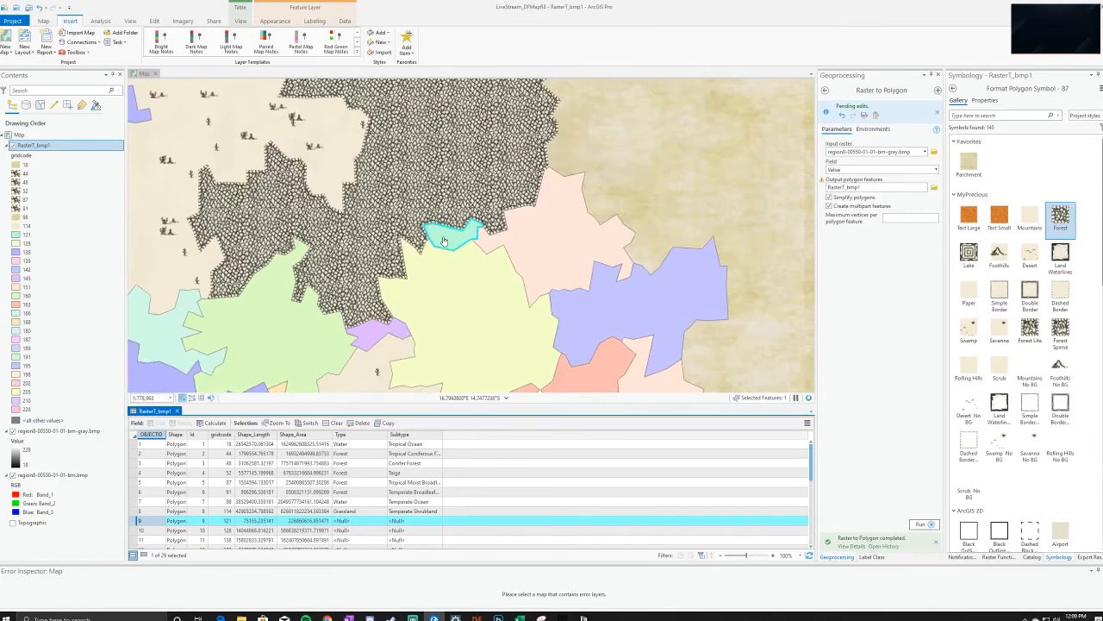
Examine where the selected gridcode 121 polygon lies within the whole world and among its neighbouring polygons
scroll(172, 498, "down", 4)
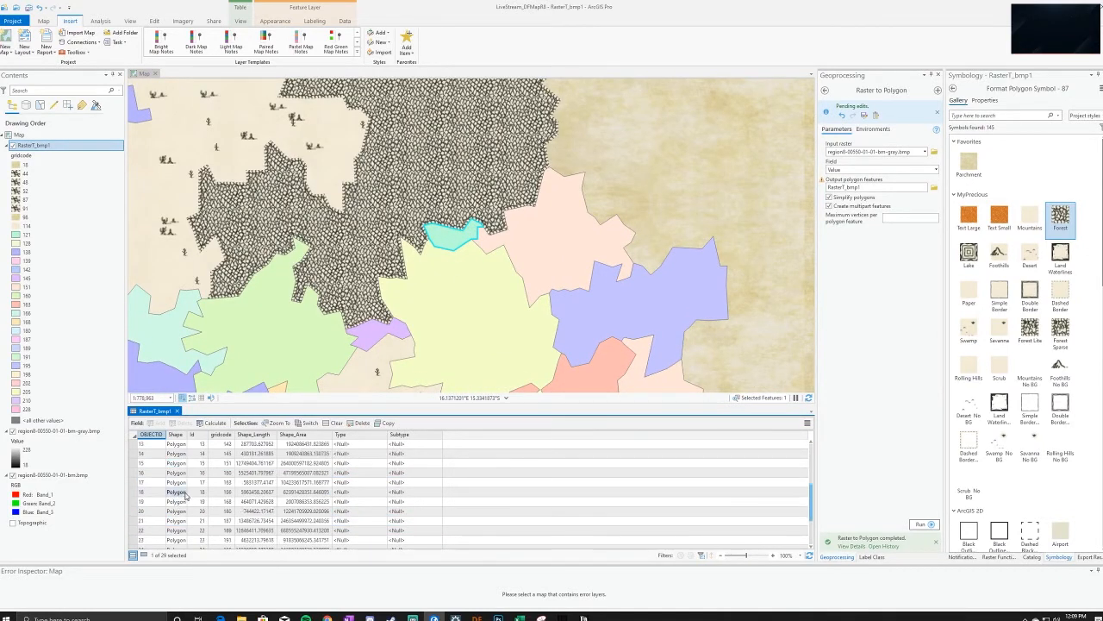
scroll(400, 226, "down", 1)
scroll(400, 225, "down", 6)
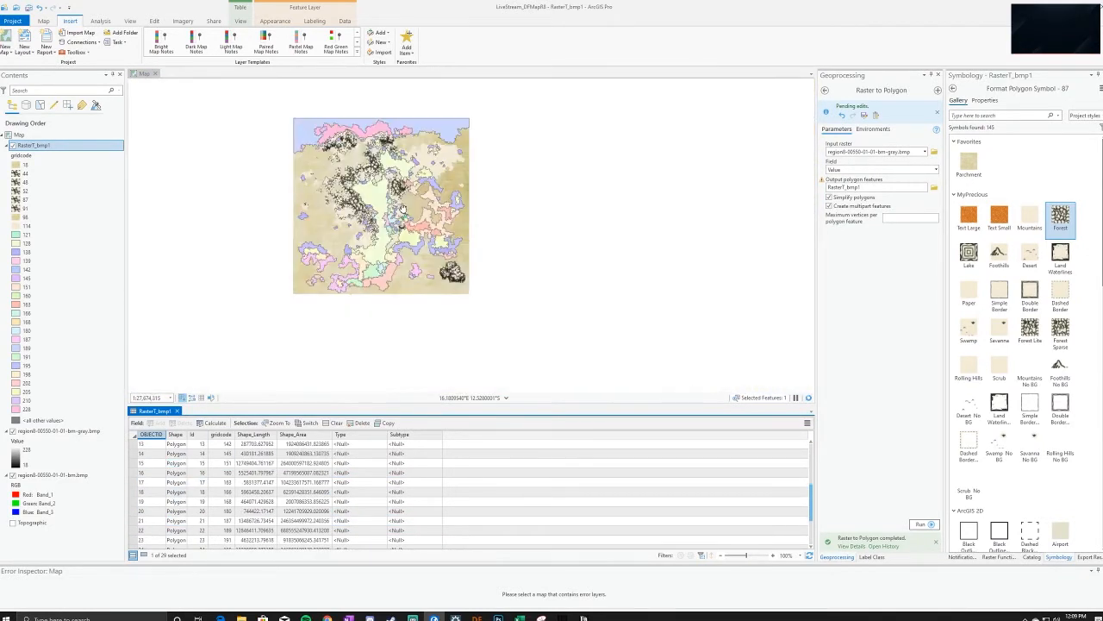
scroll(400, 208, "up", 1)
scroll(399, 210, "up", 7)
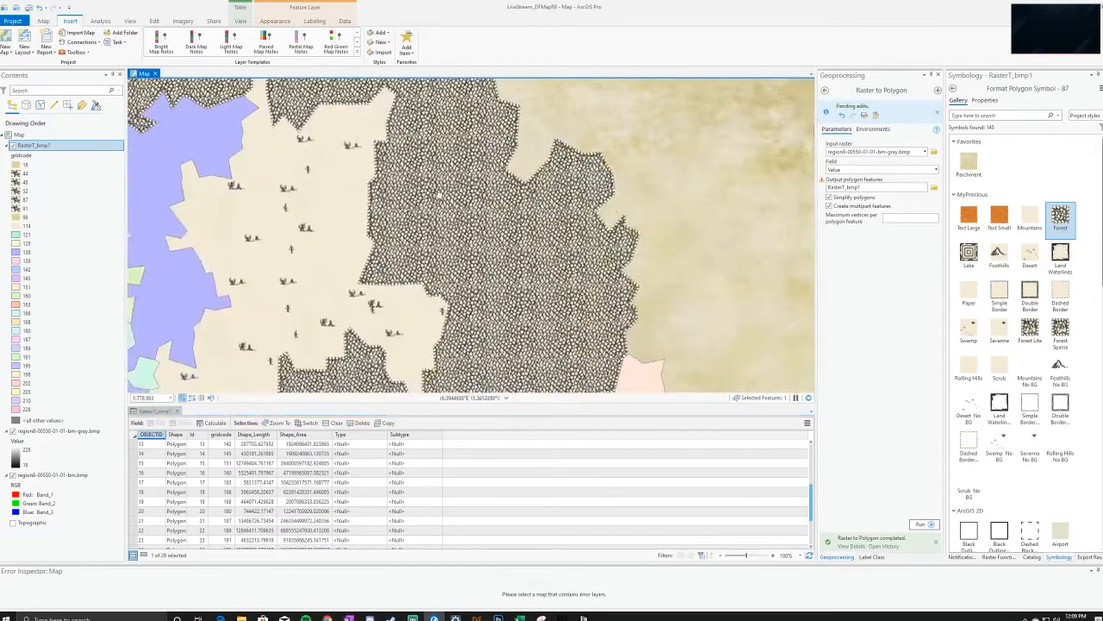
left_click_drag(508, 270, 446, 191)
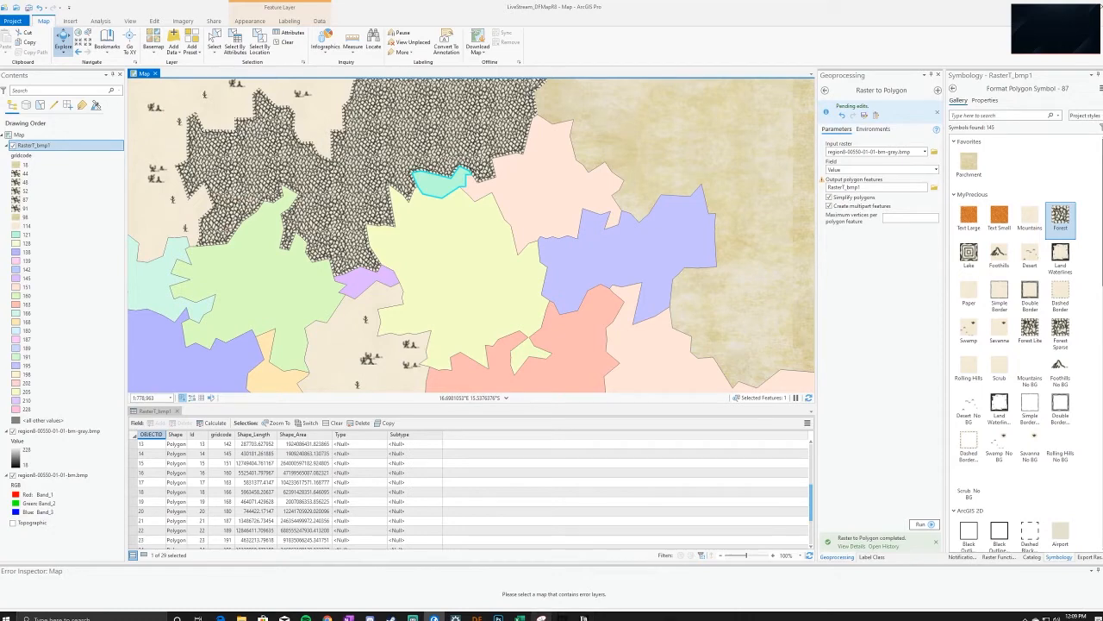
Switch to Dwarf Fortress, place its window beside the selected polygon, and move the region cursor northwest toward the gridcode 121 location
mouse_move(542, 618)
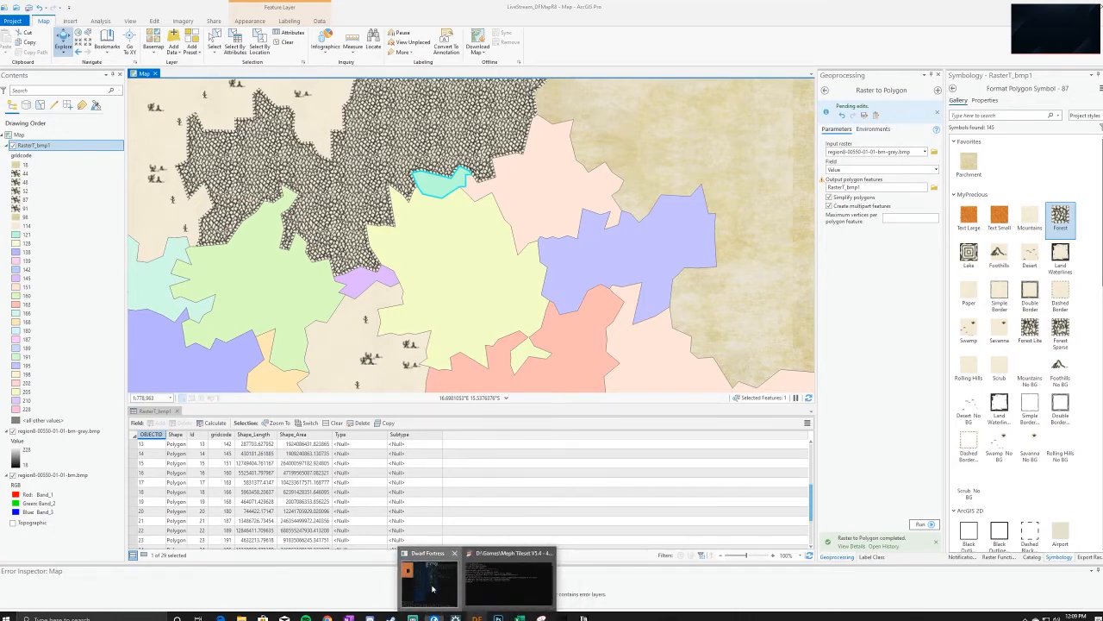
left_click(429, 576)
left_click_drag(726, 92, 759, 33)
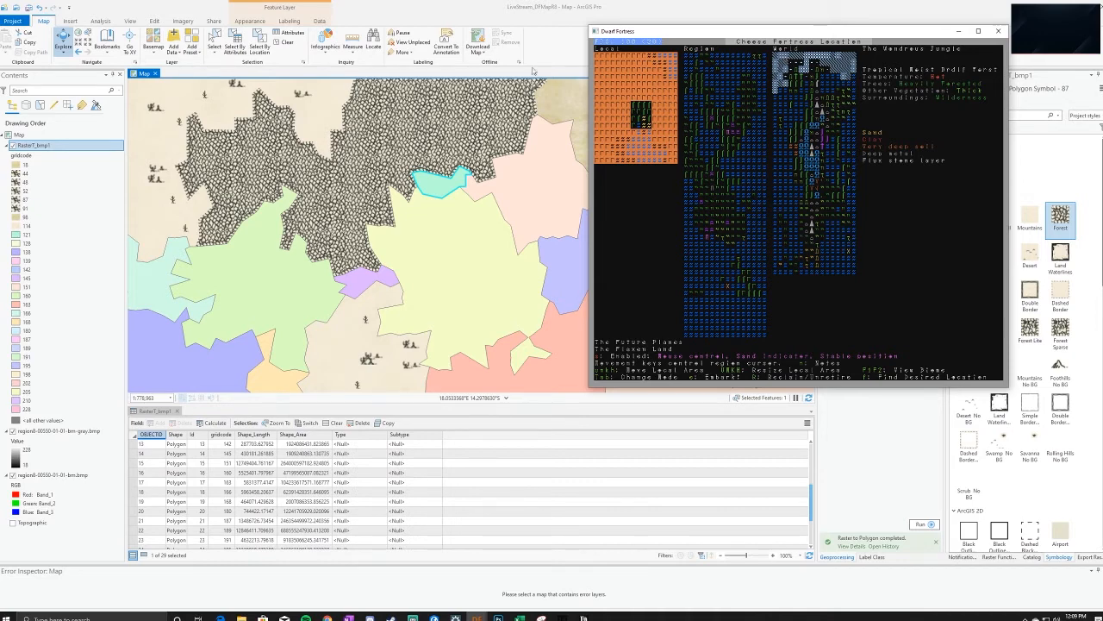
left_click_drag(821, 34, 812, 59)
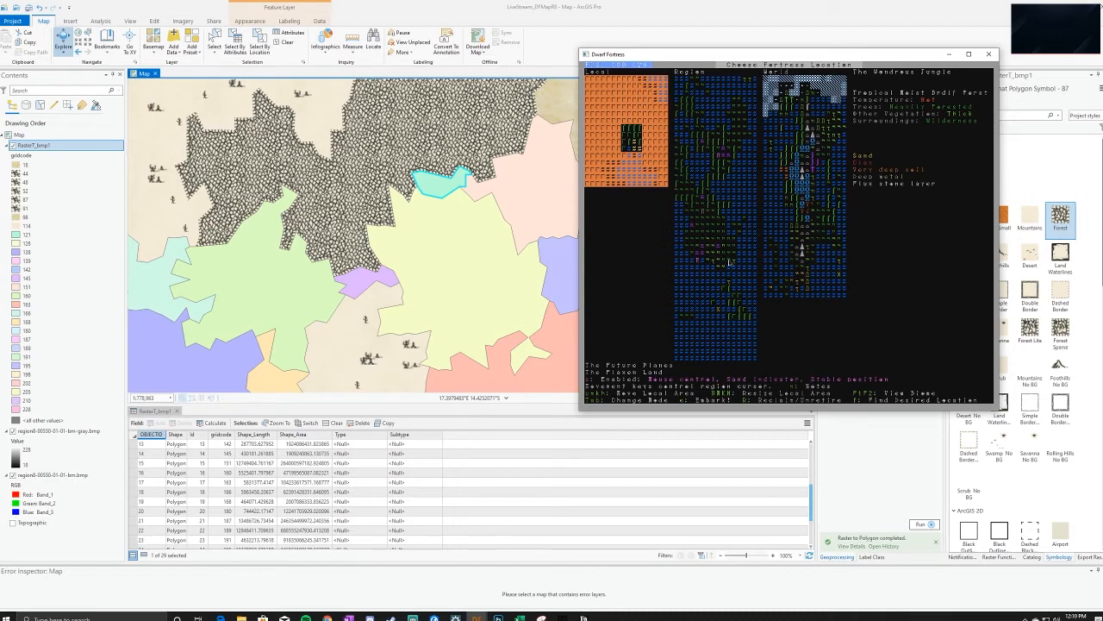
key("Left")
key("Up")
key("Up")
key("Up")
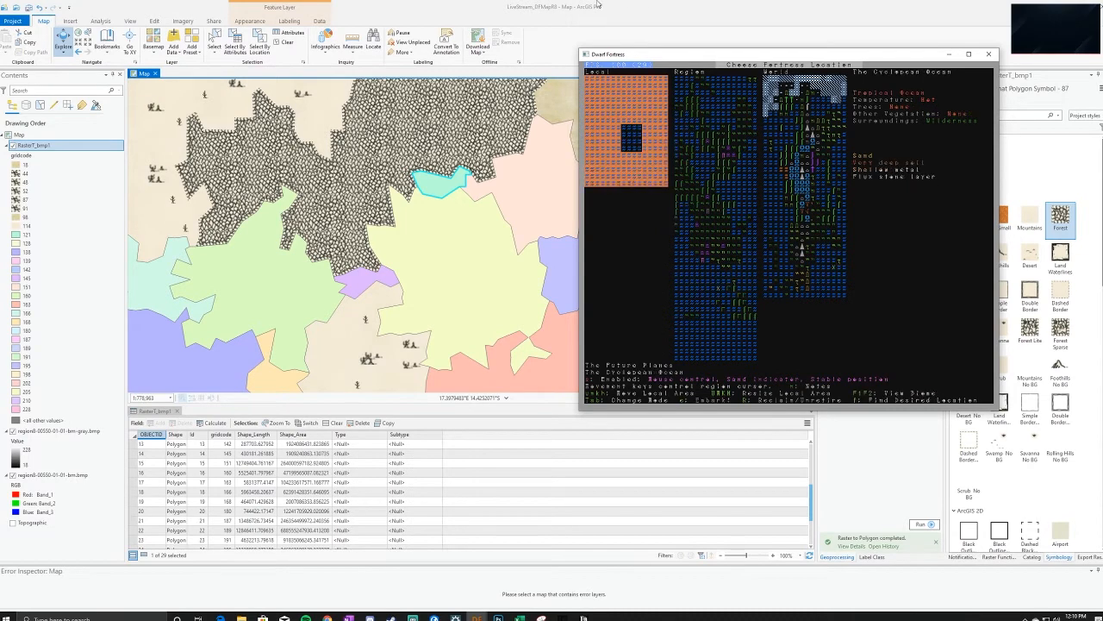
Switch to the Dwarf Fortress window and place it beside the selected polygon's area on the map for comparison
left_click(598, 4)
scroll(490, 265, "down", 14)
scroll(481, 266, "up", 4)
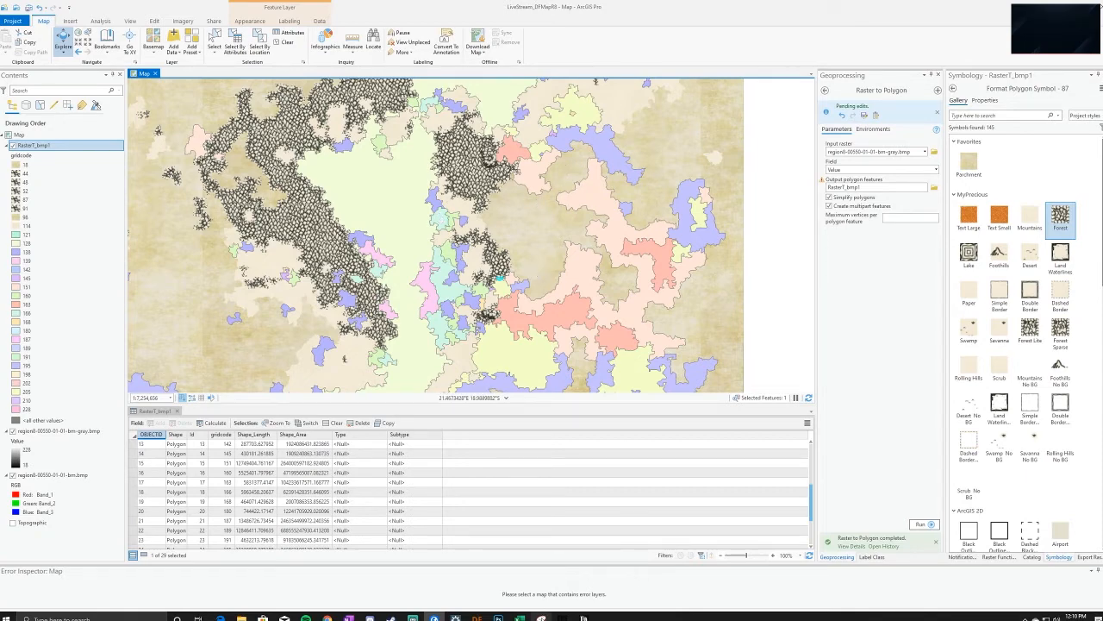
mouse_move(477, 617)
left_click(526, 578)
left_click_drag(768, 57, 825, 51)
left_click_drag(636, 201, 543, 201)
left_click_drag(770, 49, 788, 205)
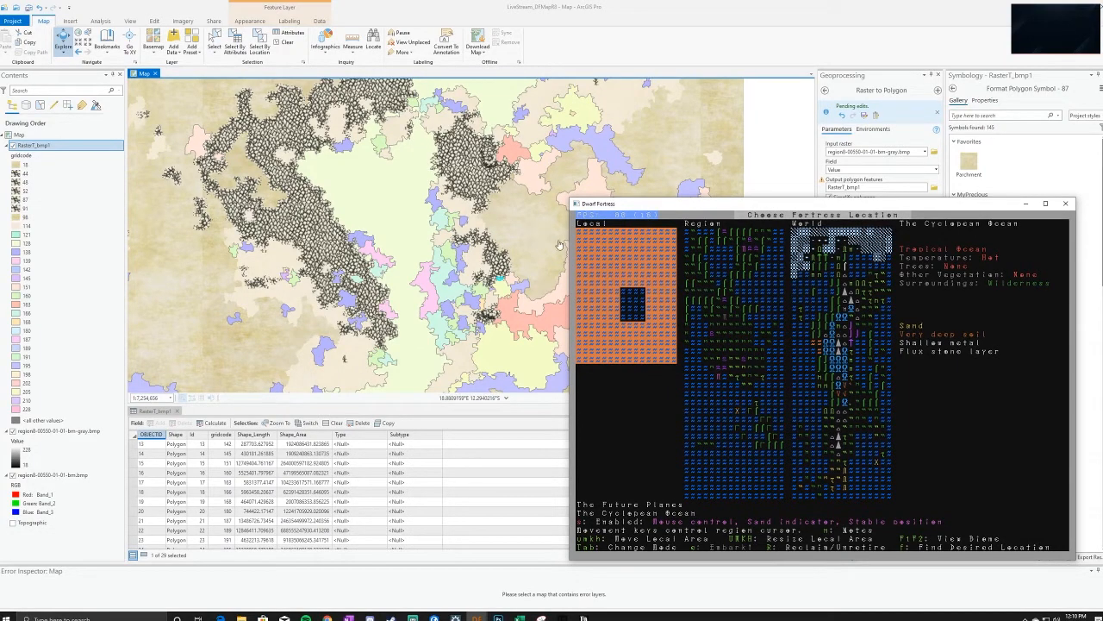
left_click_drag(653, 204, 269, 222)
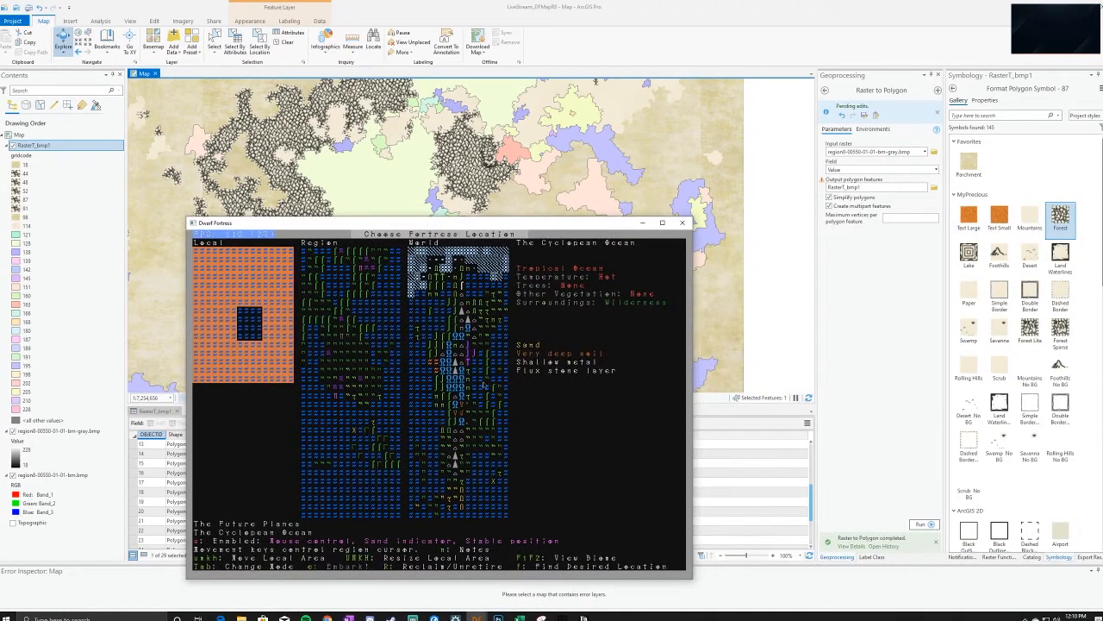
left_click_drag(516, 224, 895, 141)
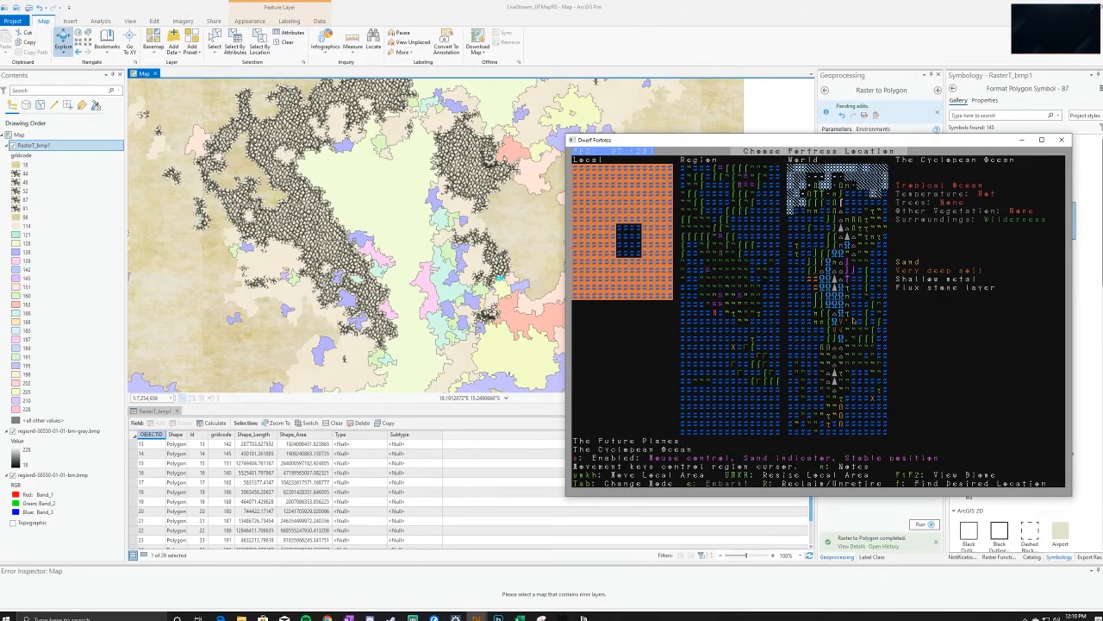
Move the Dwarf Fortress region cursor north from the Cyclopean Ocean to the Murk of Hours on the Satiny Continent
key("Up")
key("Up")
key("Up")
key("Up")
key("Up")
key("Up")
key("Up")
key("Up")
key("Up")
key("Up")
key("Up")
key("Up")
key("Up")
key("Up")
key("Up")
key("Up")
key("Up")
key("Up")
key("Up")
key("Up")
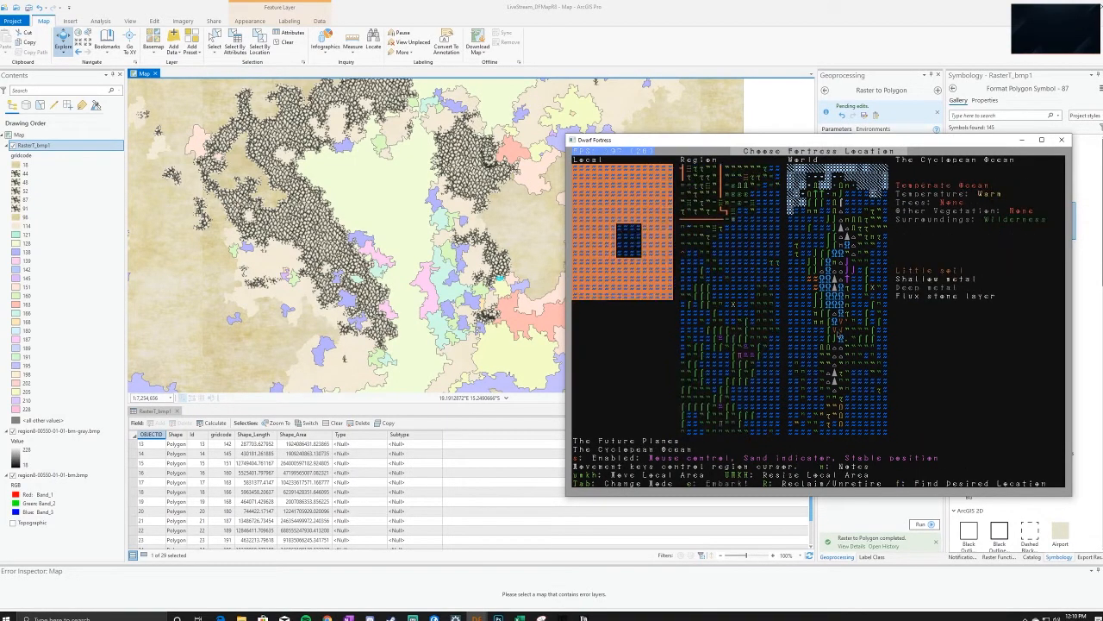
key("Right")
key("Right")
key("Up")
key("Up")
key("Up")
key("Up")
key("Left")
key("Left")
key("Left")
key("Left")
key("Left")
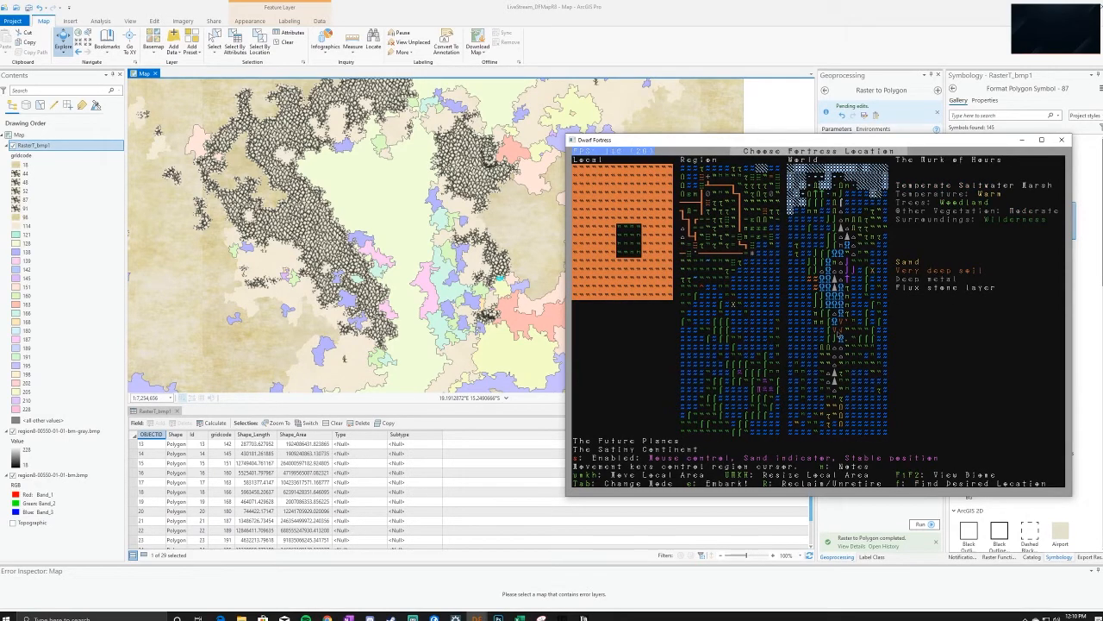
Move the region cursor west and south along the coast to the Cyclopean Swamp to check its biome
key("Up")
key("Left")
key("Left")
key("Left")
key("Left")
key("Left")
key("Left")
key("Down")
key("Down")
key("Down")
key("Down")
key("Down")
key("Down")
key("Down")
key("Down")
key("Down")
key("Down")
key("Left")
key("Down")
key("Up")
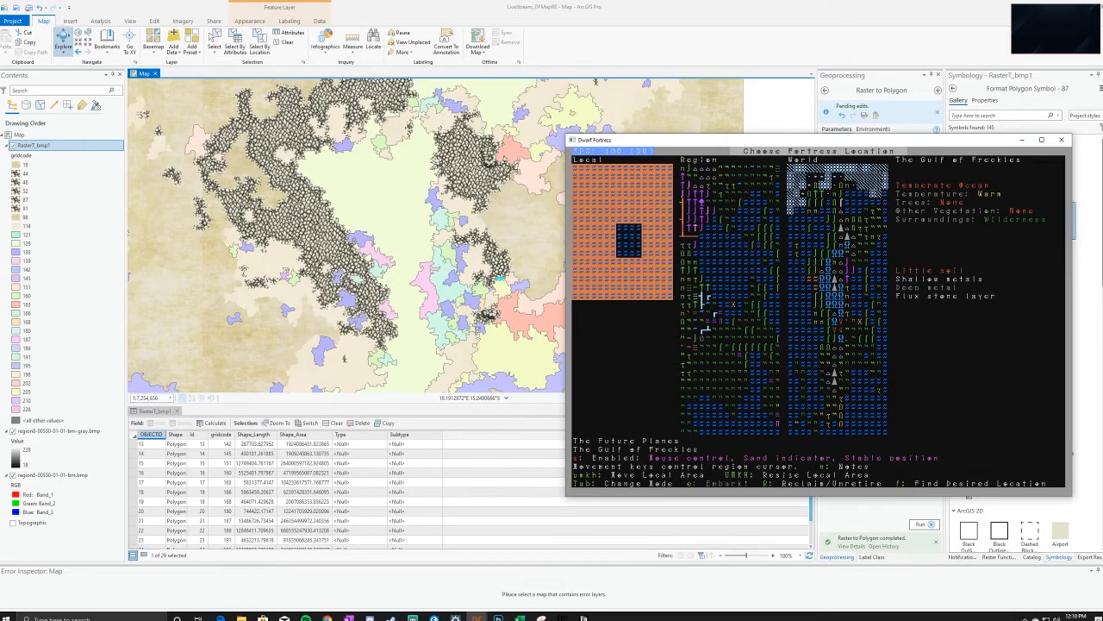
key("Down")
key("Down")
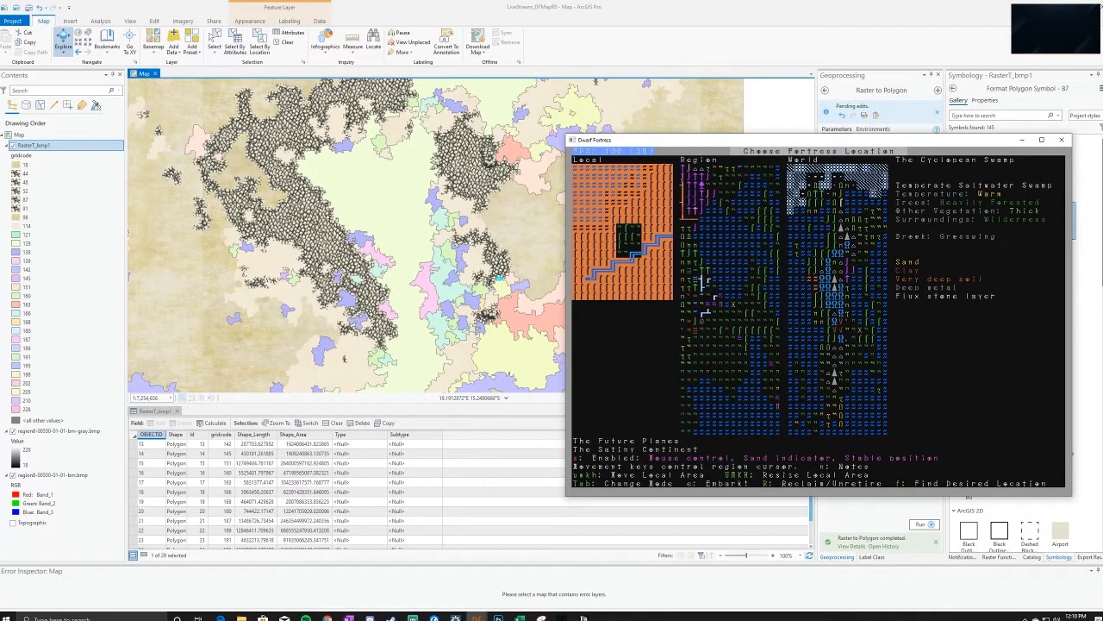
Move the region cursor further west and slightly north to the Glad Plains to read its biome
key("Left")
key("Left")
key("Left")
key("Left")
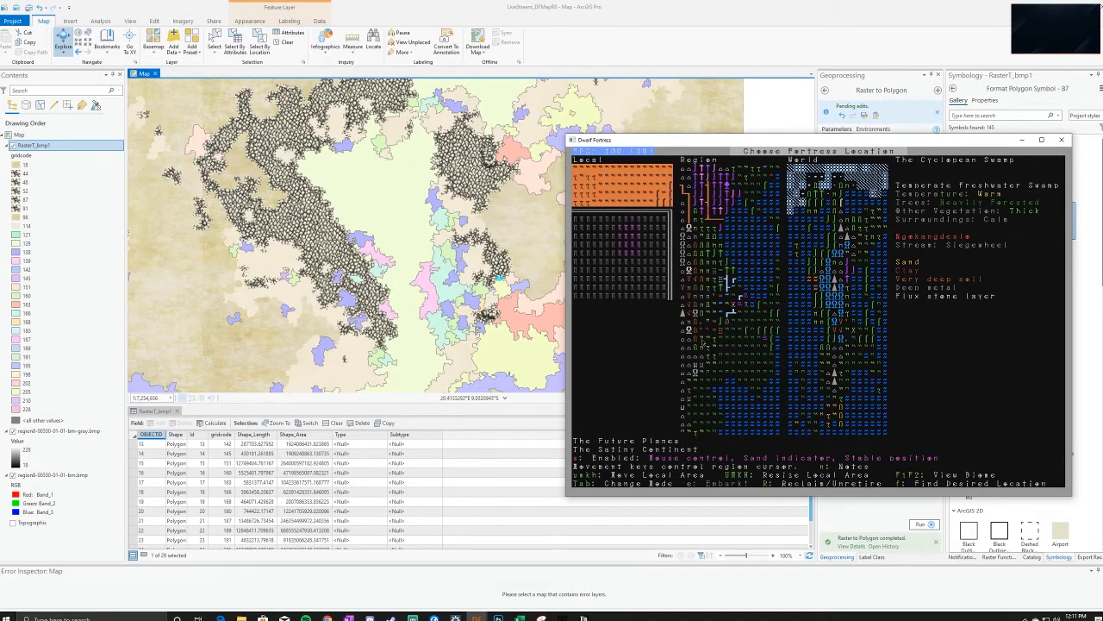
key("Up")
key("Left")
key("Left")
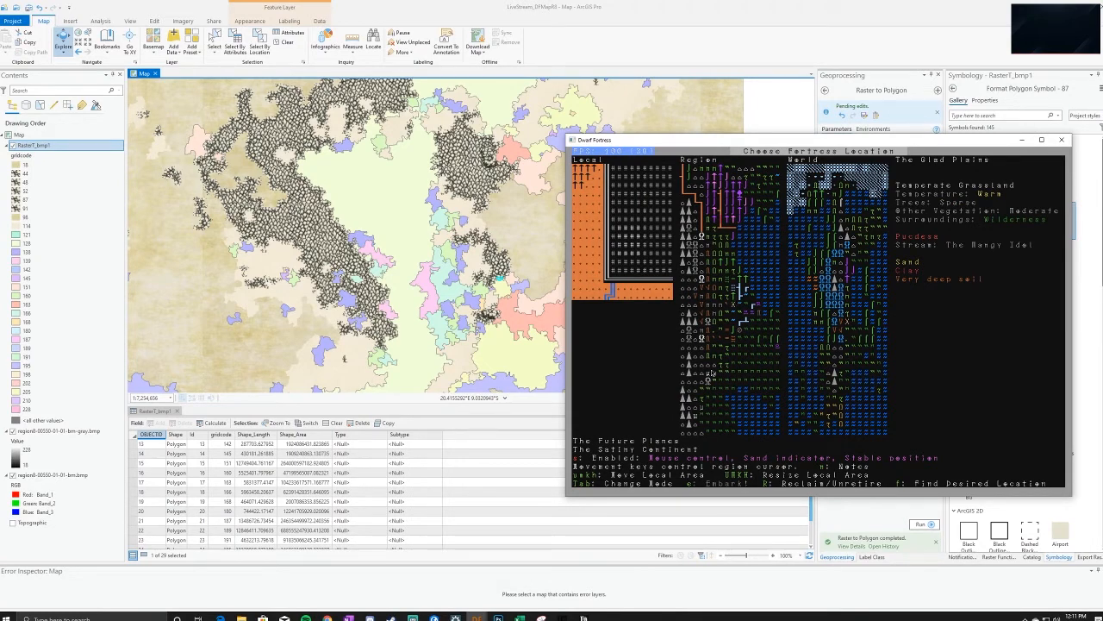
Look up the gridcode 121 record in the ArcGIS Pro attribute table, and return to Dwarf Fortress to compare its biome
left_click(520, 617)
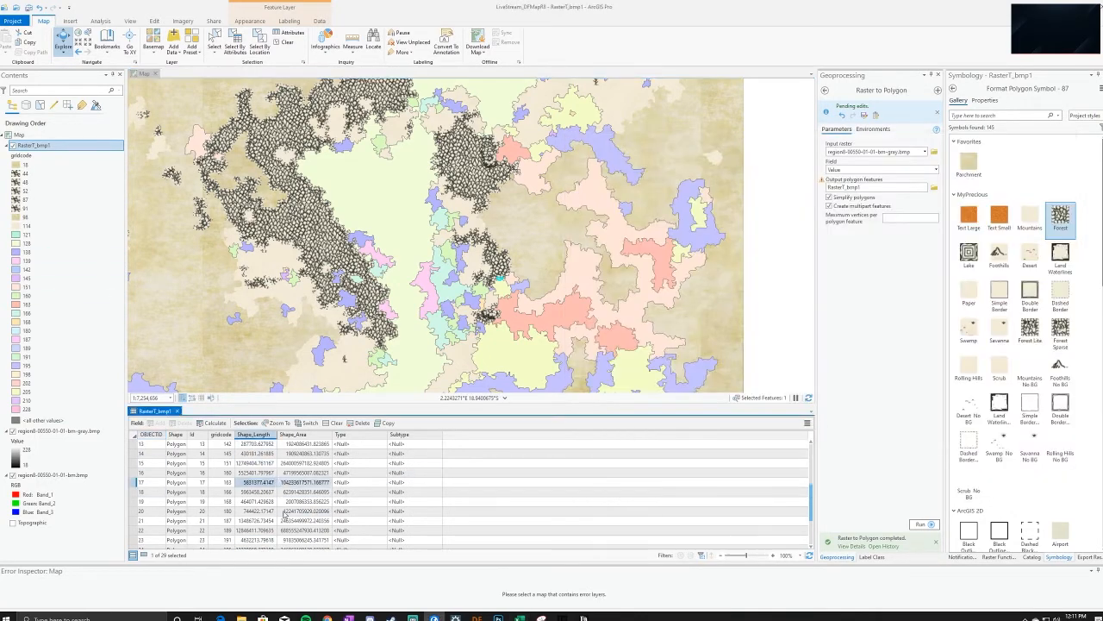
left_click(282, 520)
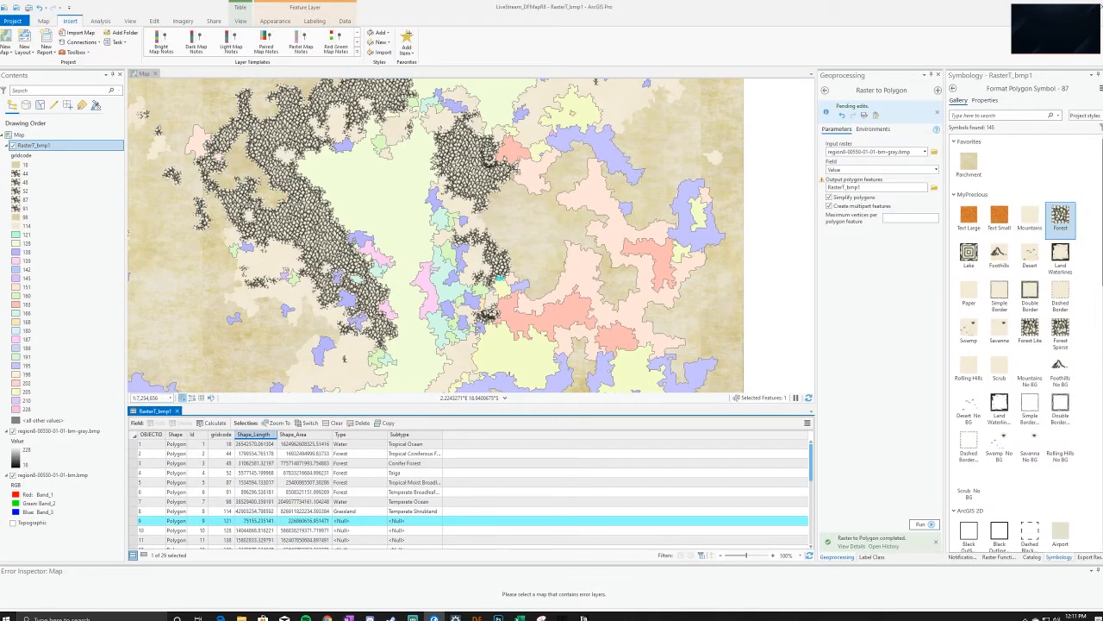
key("alt+Tab")
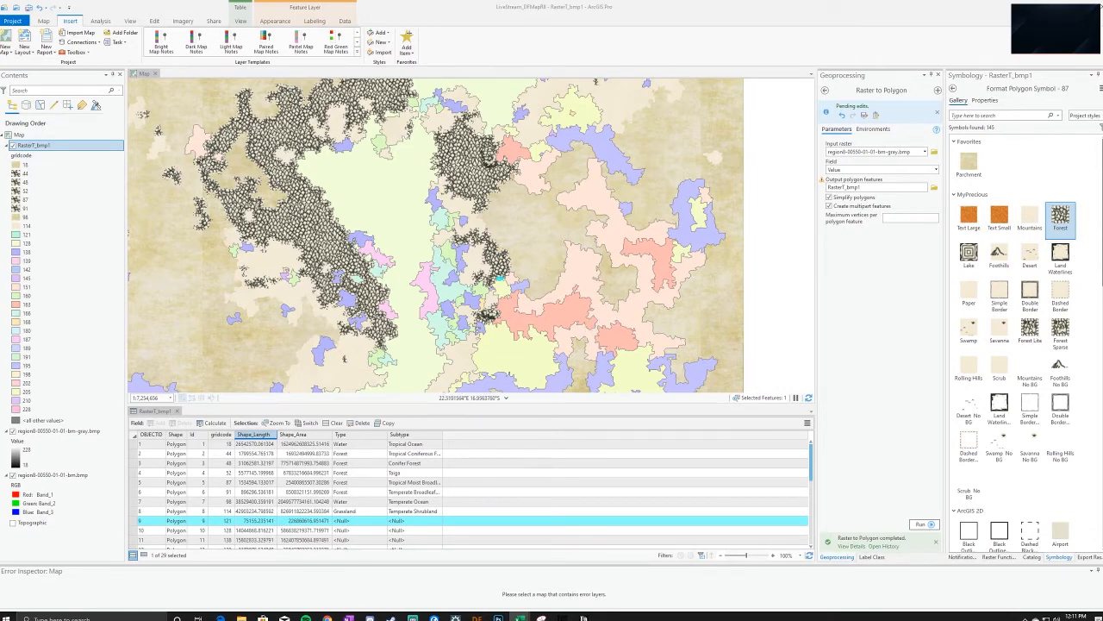
mouse_move(478, 614)
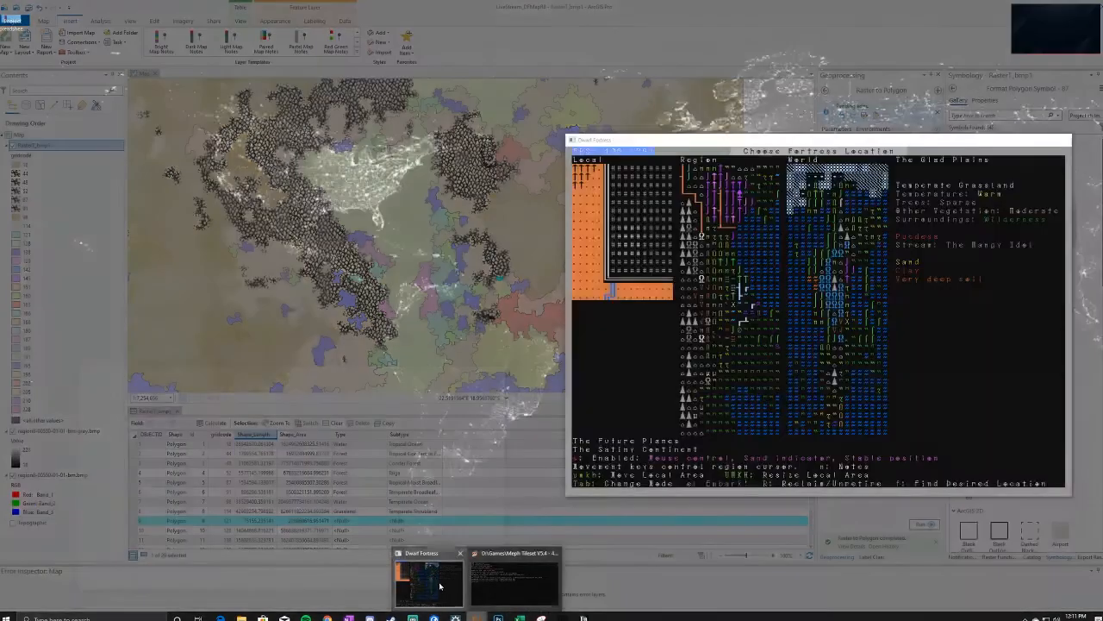
left_click(497, 582)
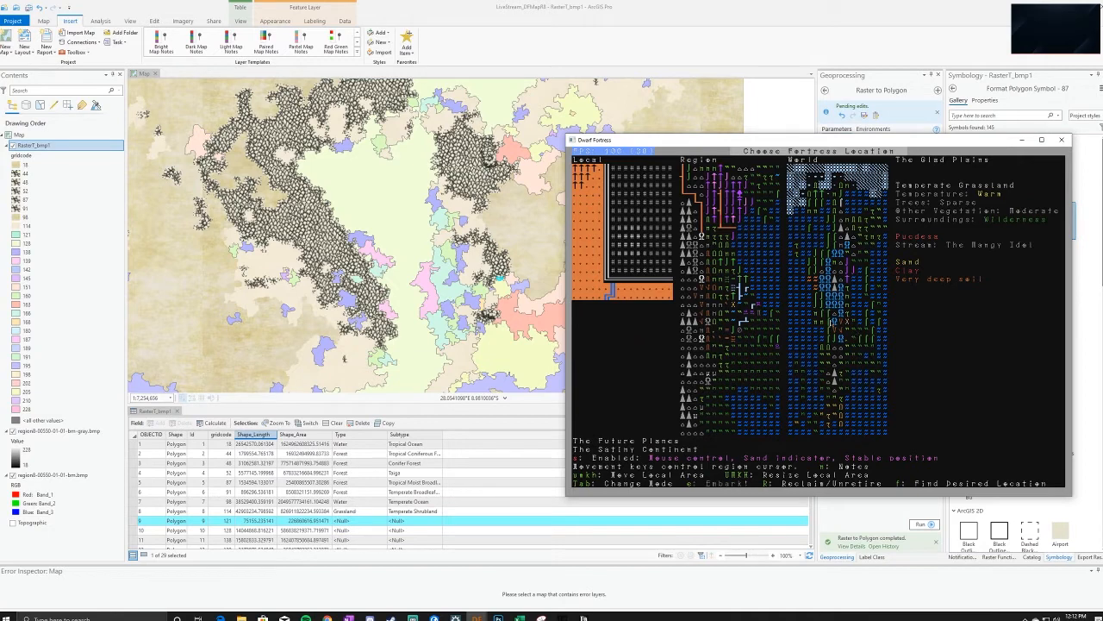
Back in ArcGIS Pro, set the gridcode 121 record's Type to Grassland and its Subtype to Temperate Grassland
left_click(354, 524)
left_click(136, 511)
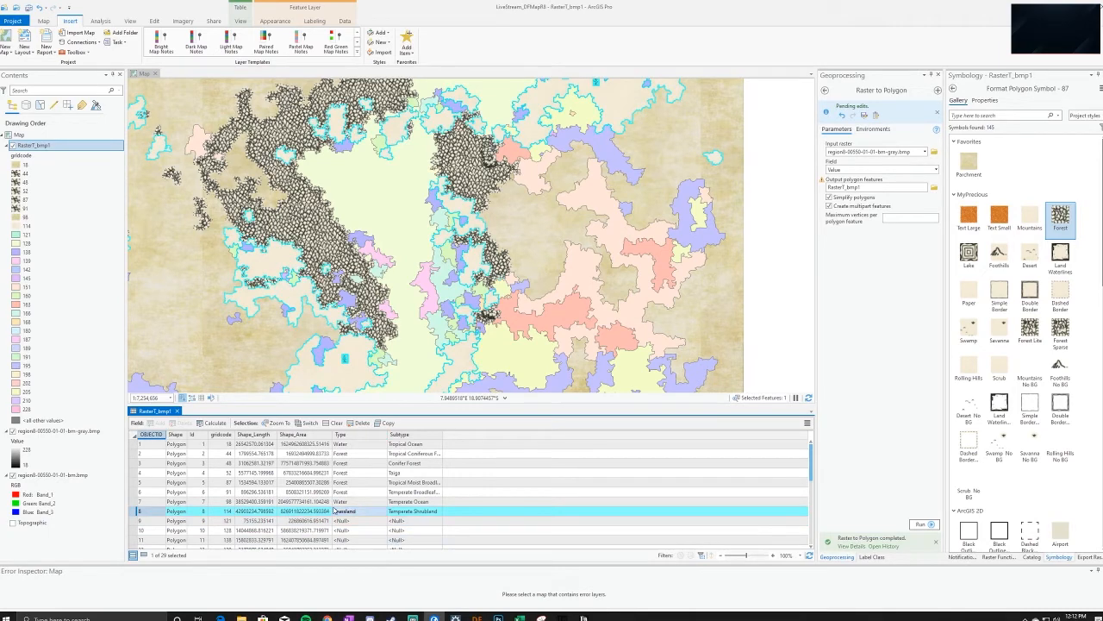
left_click(226, 520)
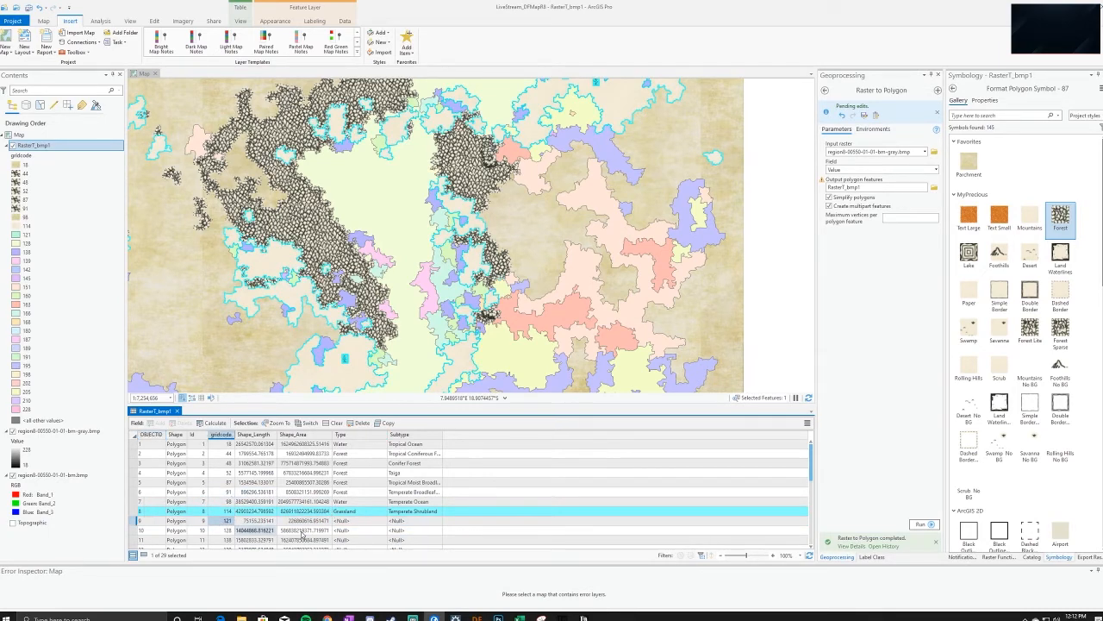
left_click(340, 523)
left_click(340, 523)
type("Grassland")
key("Tab")
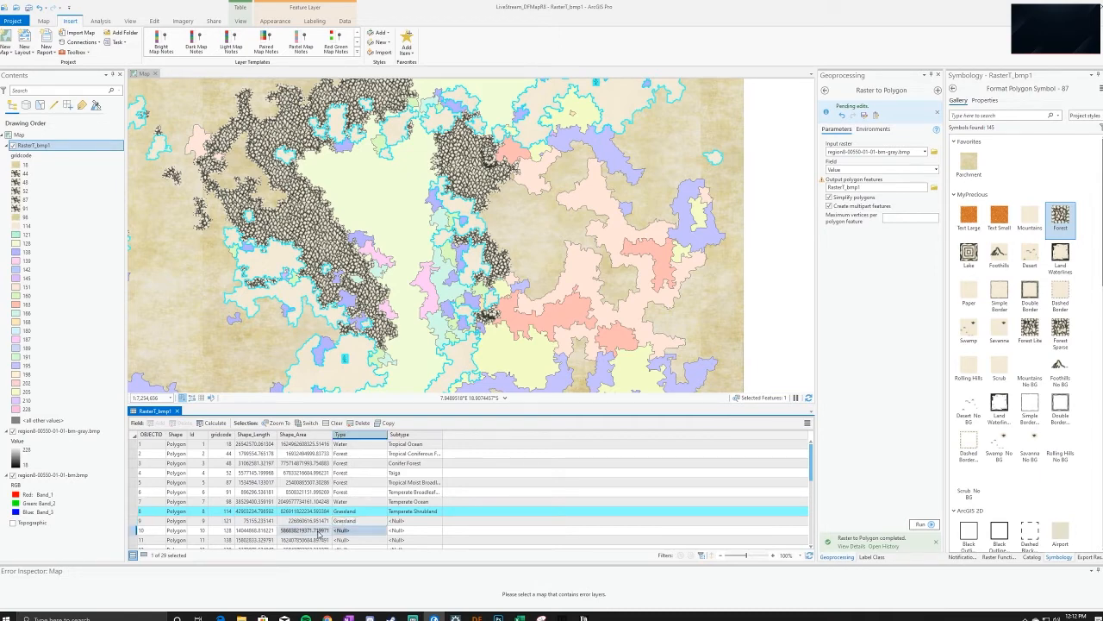
type("Temperate Grassland")
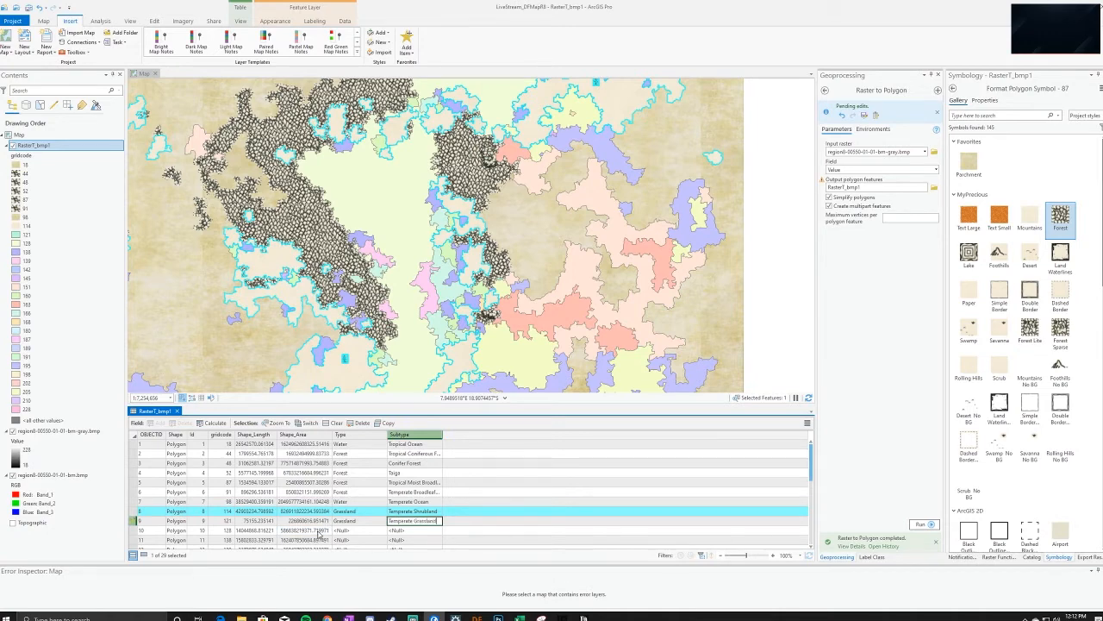
key("Return")
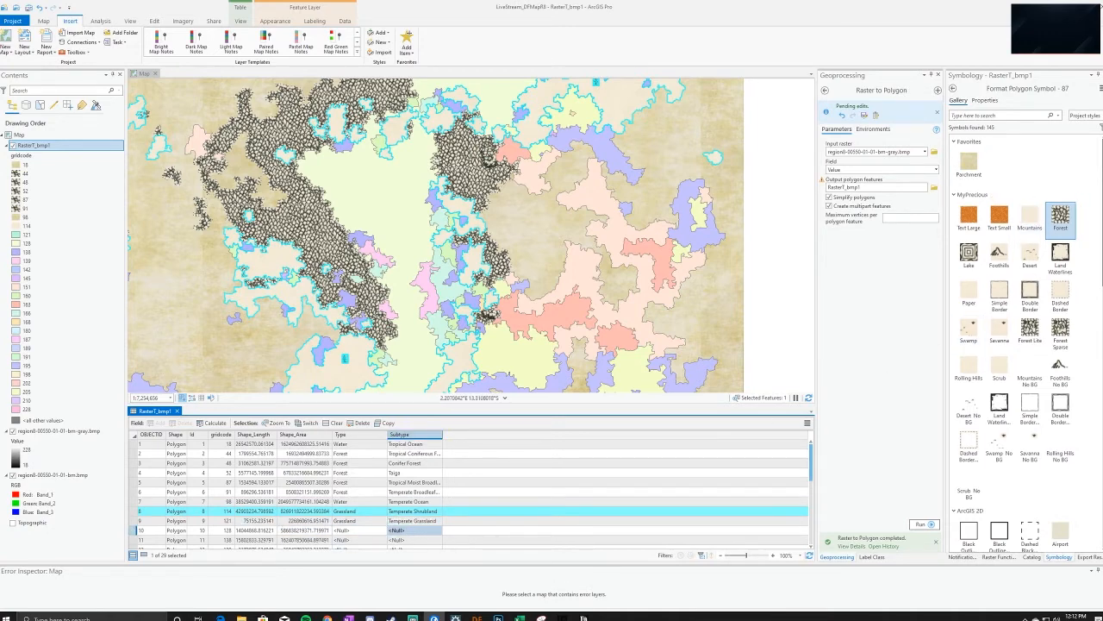
Apply the Savanna symbol from the MyPrecious style to the gridcode 121 class
left_click(69, 235)
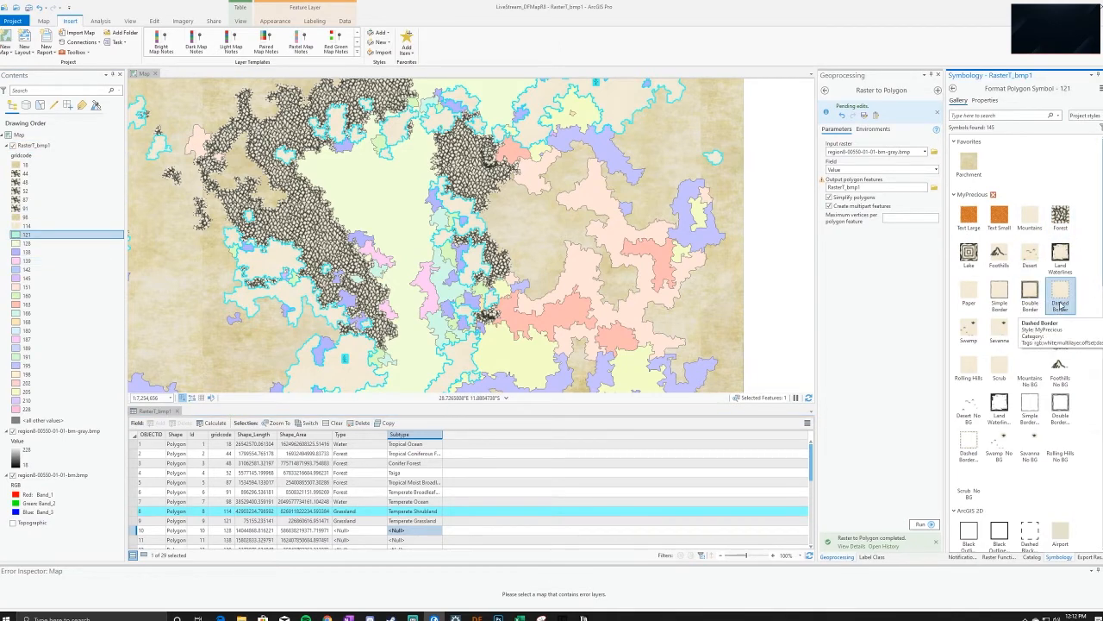
left_click(1003, 331)
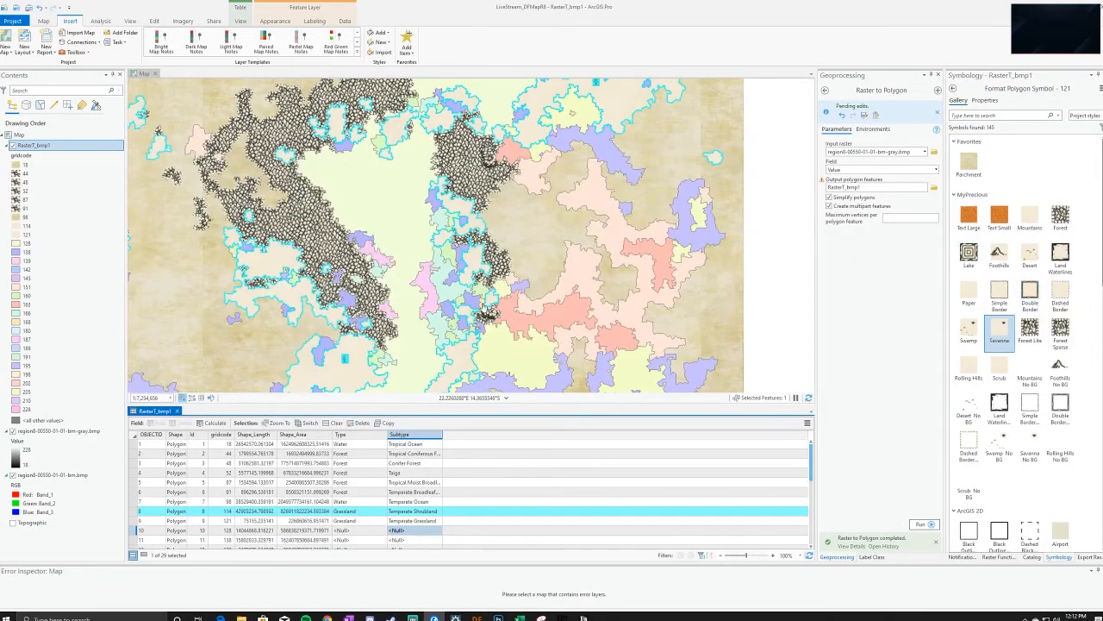
Select the gridcode 121 record in the attribute table and bring its polygon into close view on the map
scroll(582, 351, "up", 5)
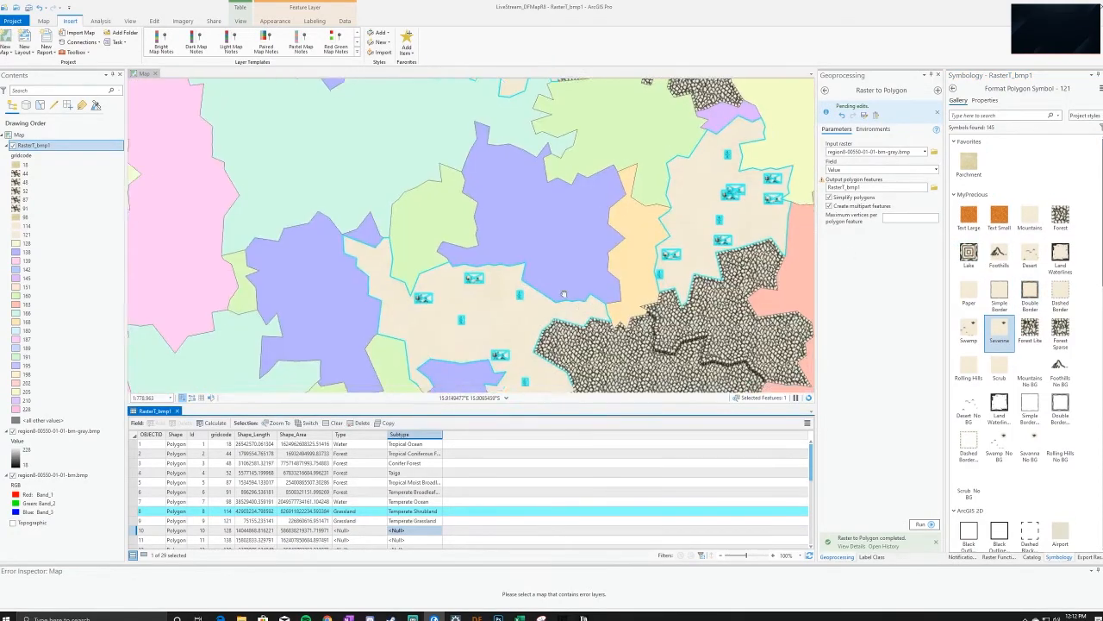
left_click_drag(522, 328, 414, 233)
scroll(416, 236, "up", 3)
scroll(588, 221, "down", 2)
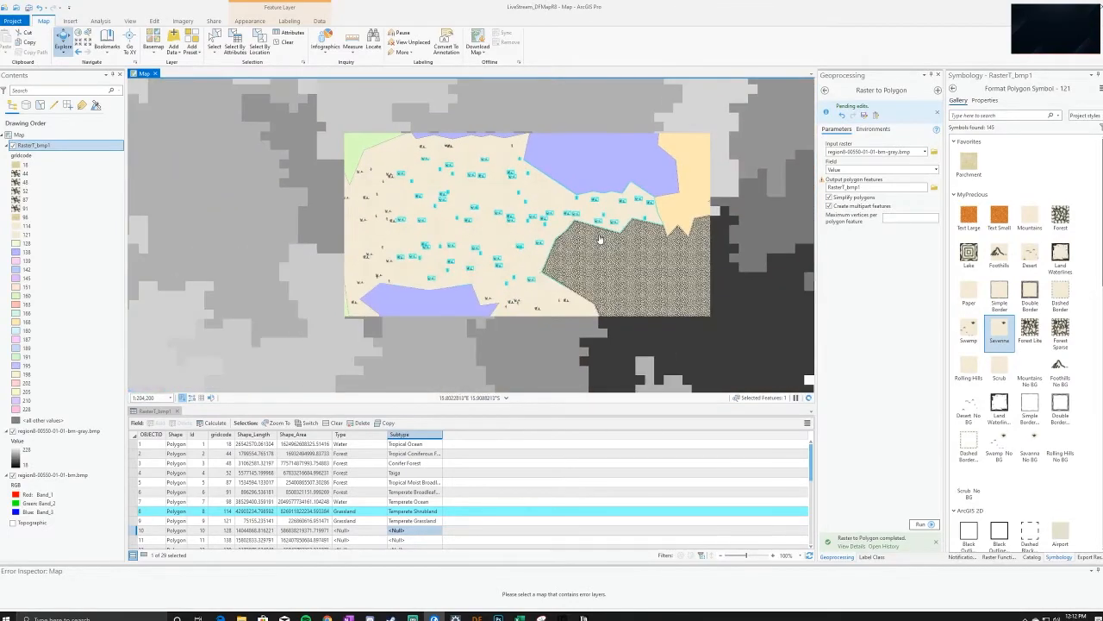
left_click(138, 521)
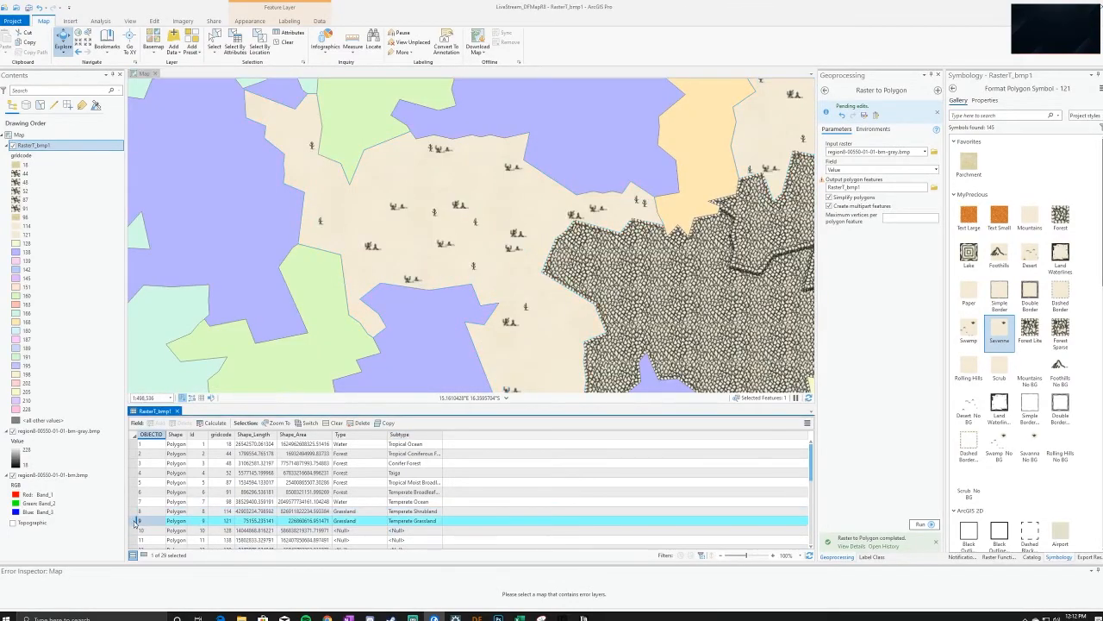
right_click(138, 521)
left_click(157, 548)
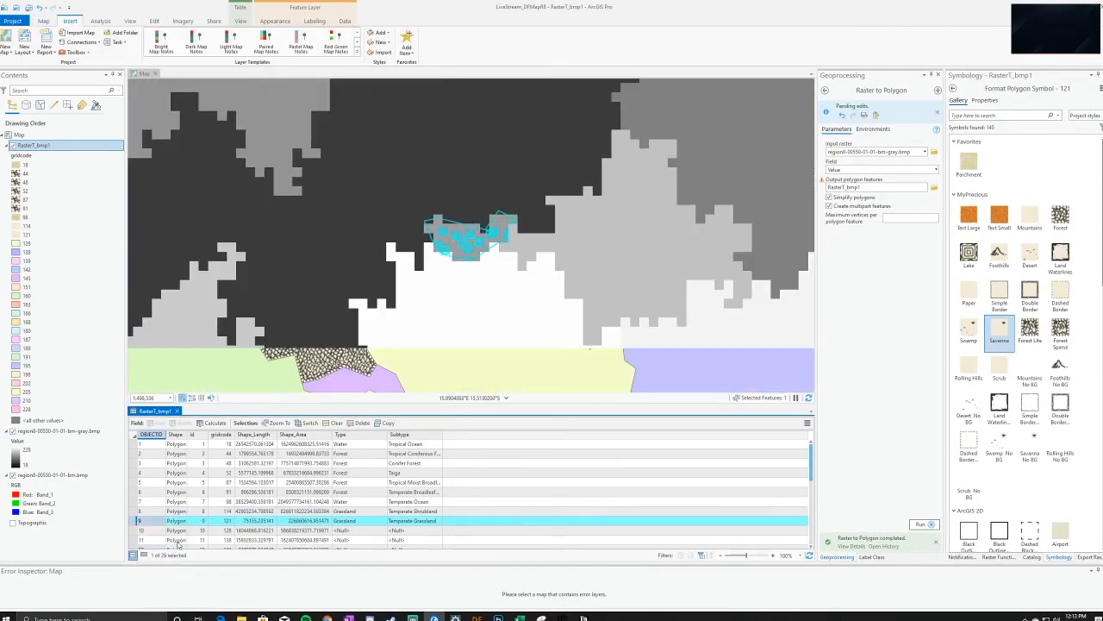
scroll(438, 316, "up", 3)
left_click_drag(437, 316, 459, 215)
scroll(439, 337, "up", 2)
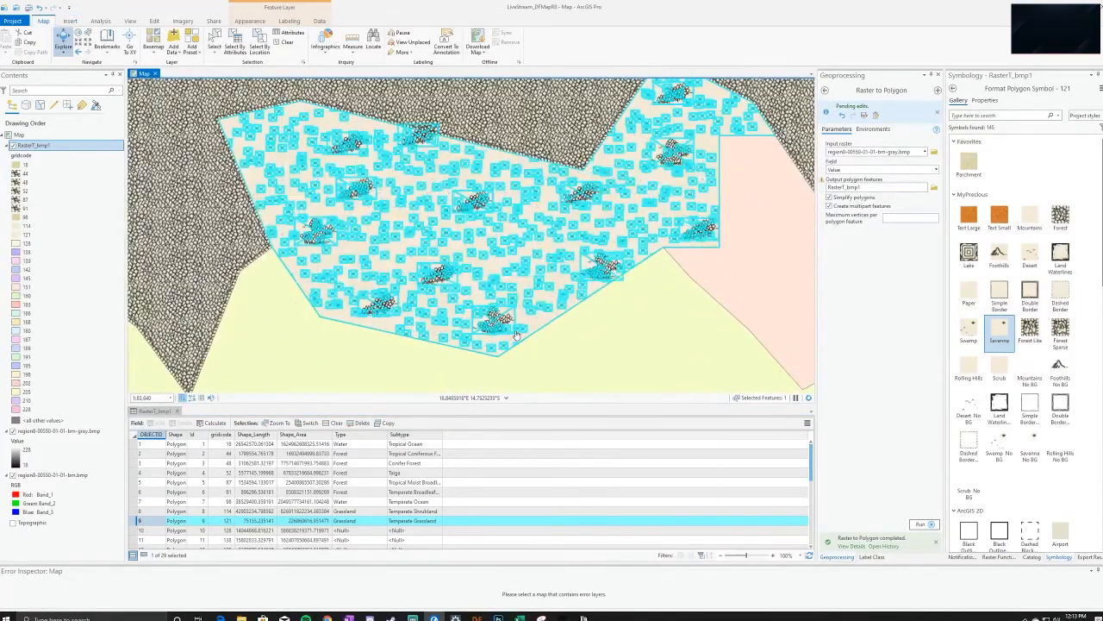
Clear the selection and inspect the Savanna symbol on the gridcode 121 polygon at several scales
left_click(280, 43)
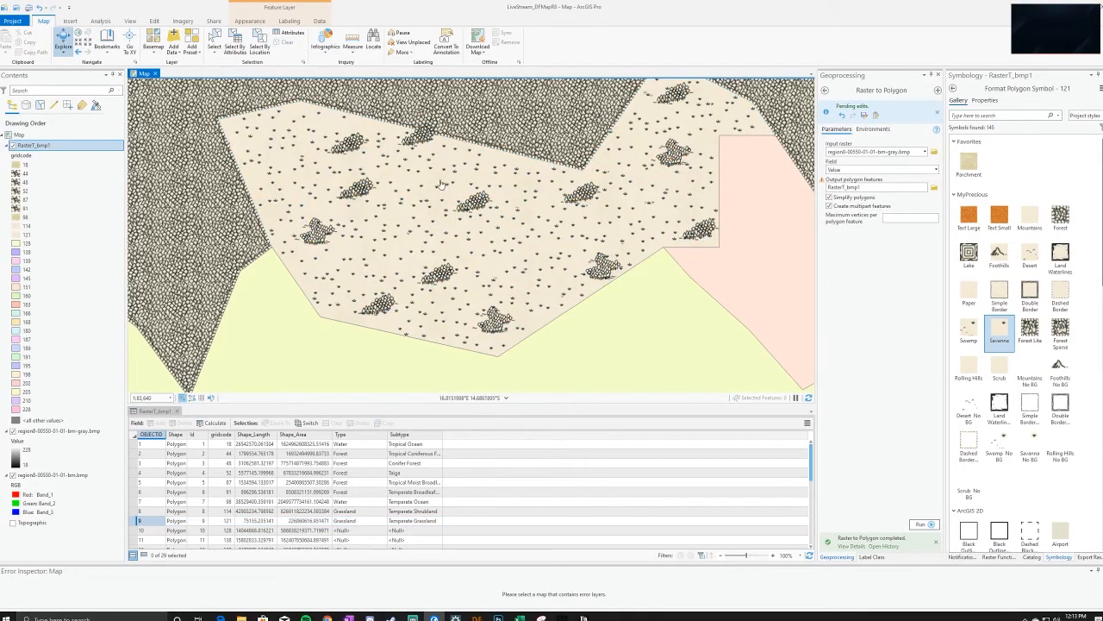
left_click_drag(503, 160, 463, 242)
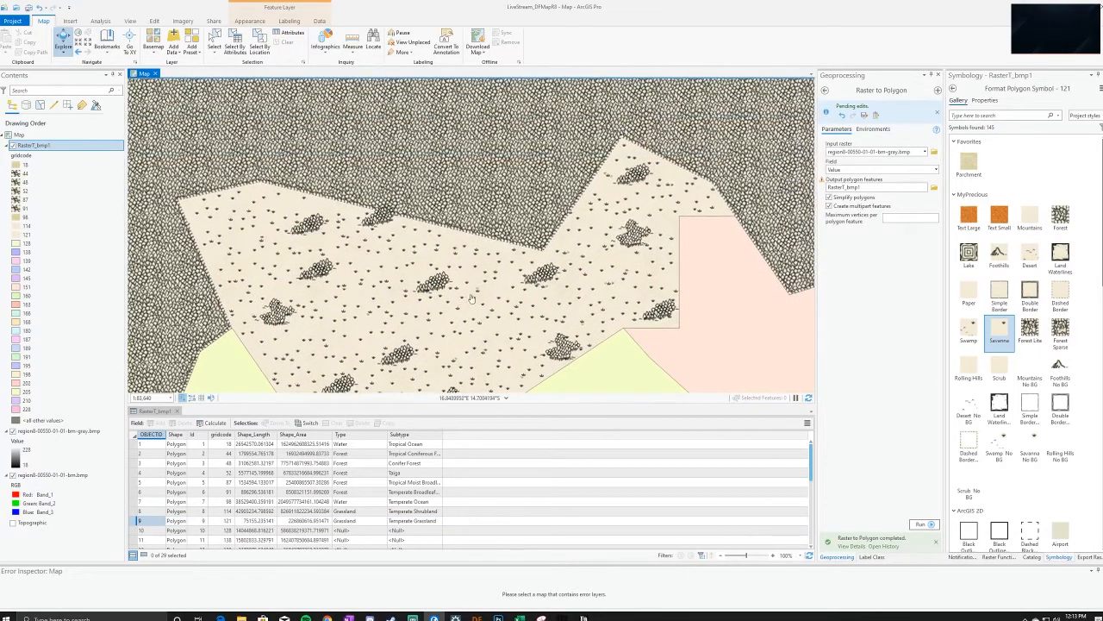
left_click_drag(475, 299, 499, 244)
scroll(485, 233, "up", 3)
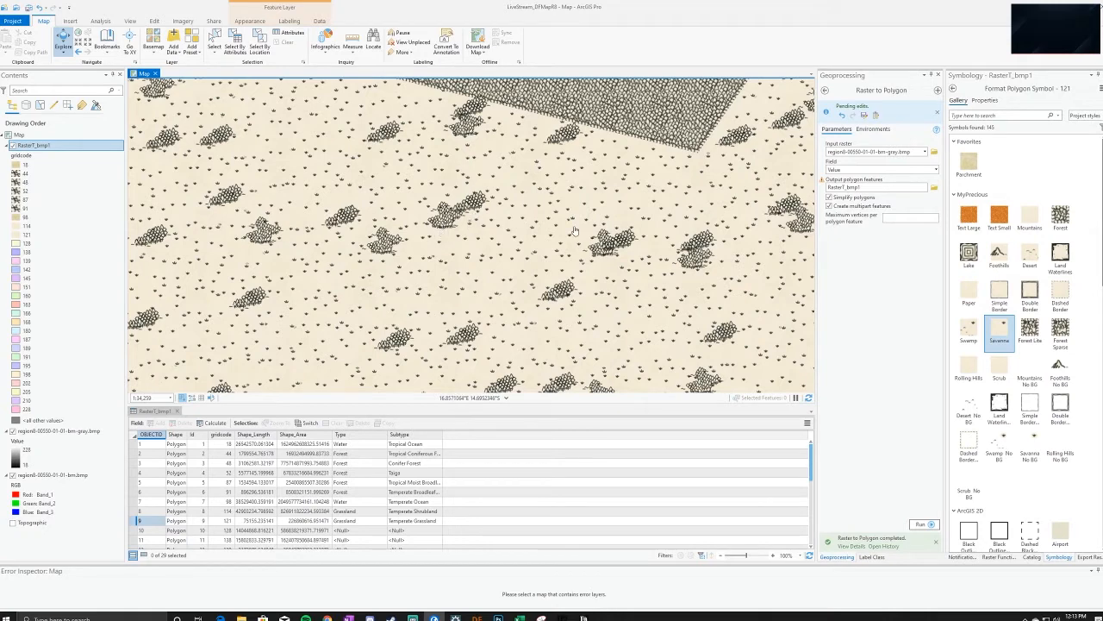
scroll(573, 231, "down", 3)
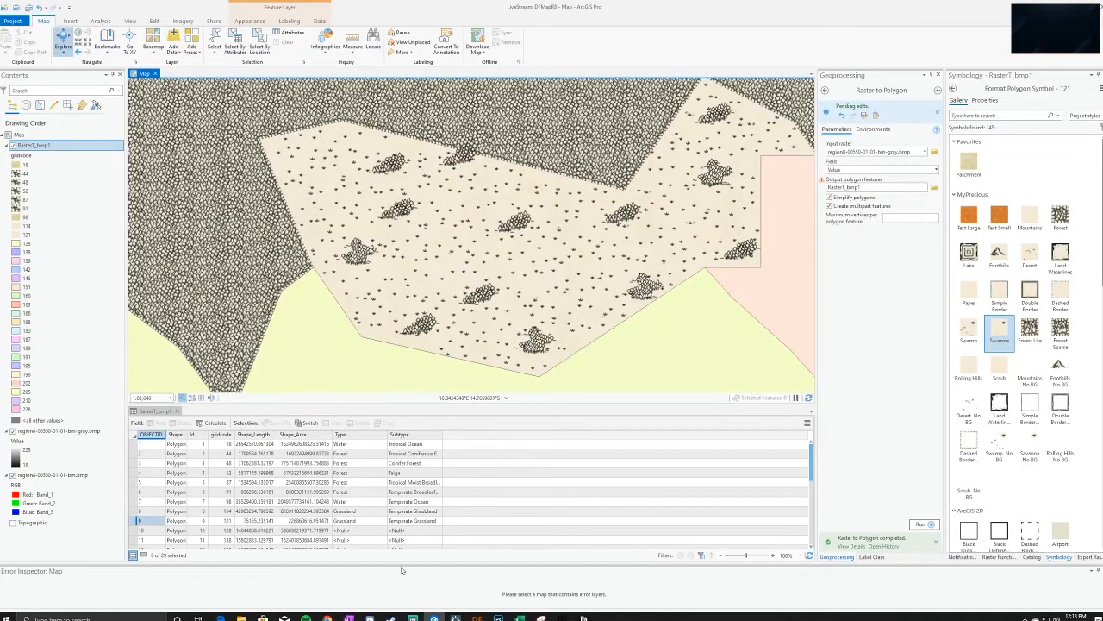
scroll(344, 175, "down", 4)
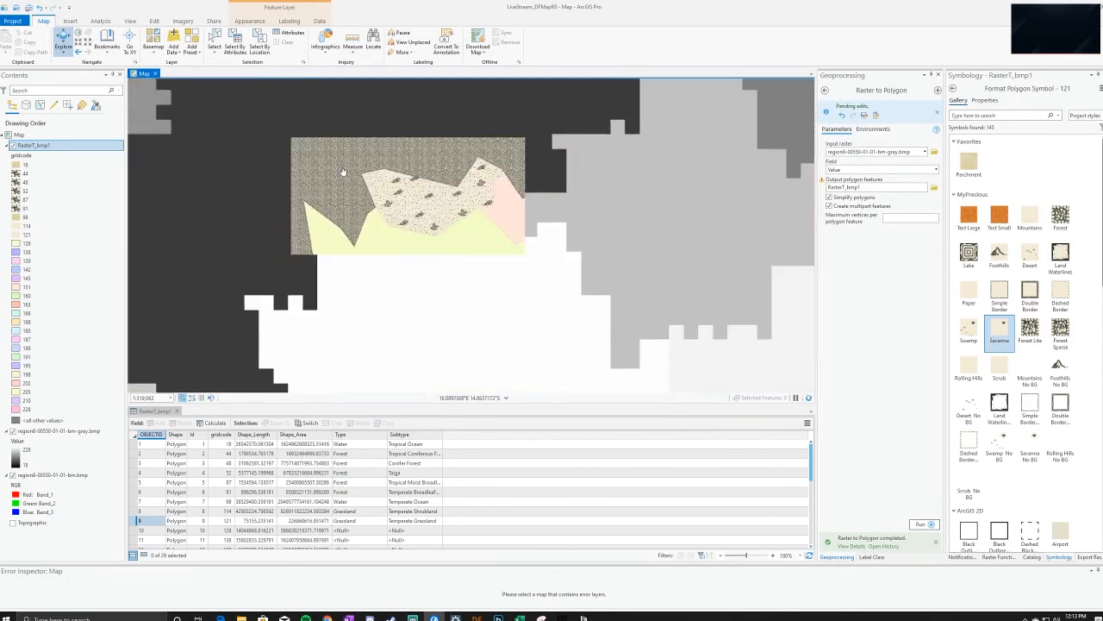
scroll(344, 176, "up", 2)
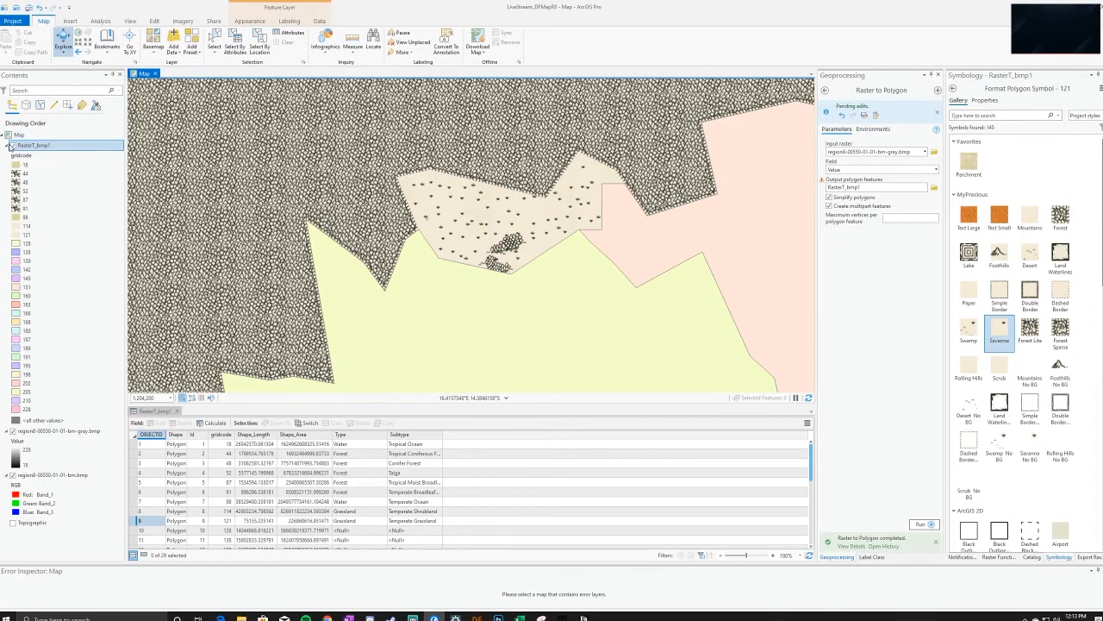
Hide the RasterT_bmp1 polygon layer and examine the grayscale raster beneath it
left_click(12, 144)
scroll(436, 218, "down", 5)
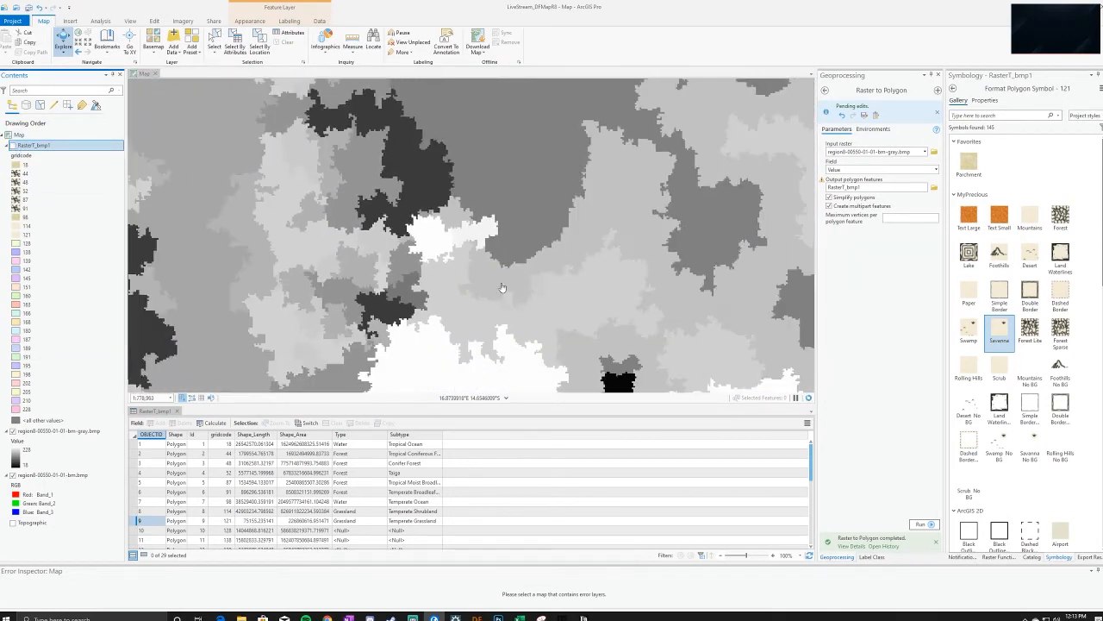
scroll(409, 259, "up", 1)
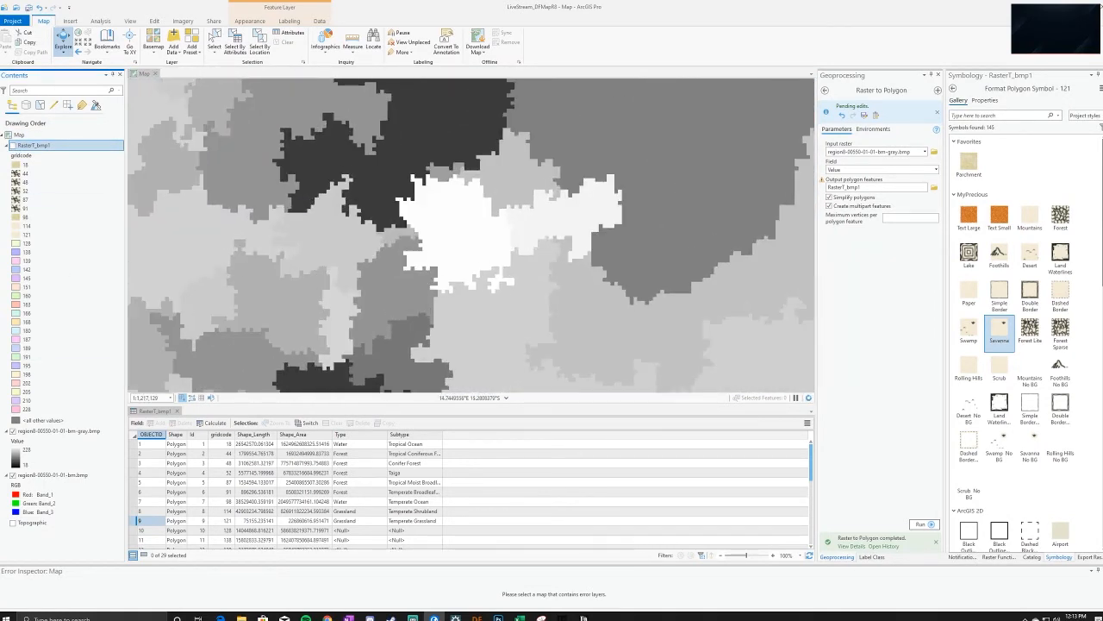
Compare the colour raster and the grayscale raster at full extent, and turn the RasterT_bmp1 polygon layer back on
left_click(12, 431)
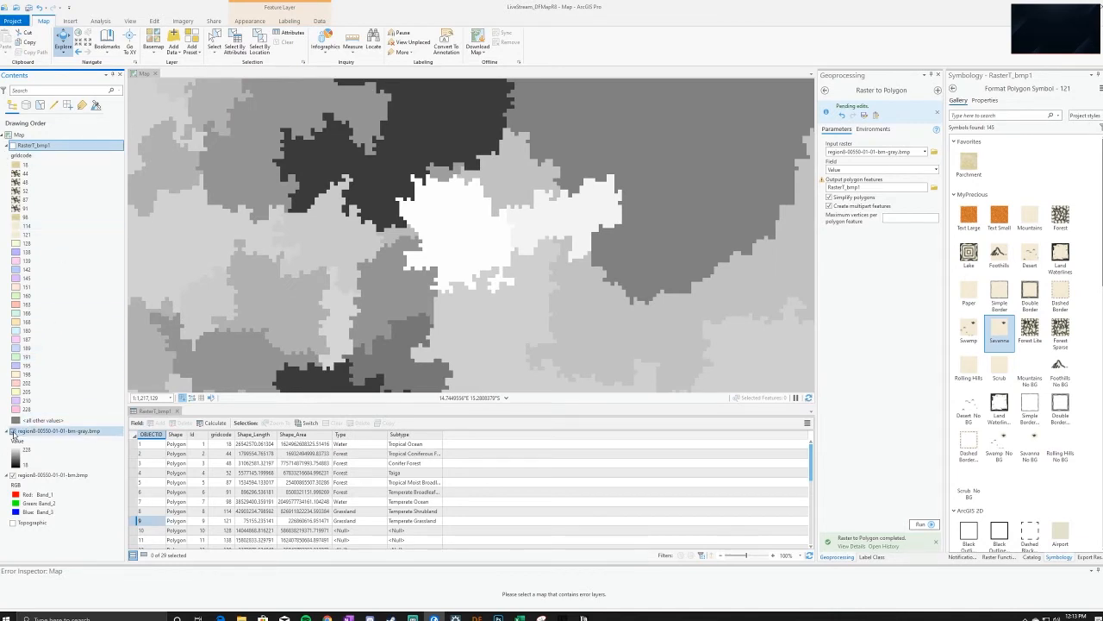
right_click(30, 476)
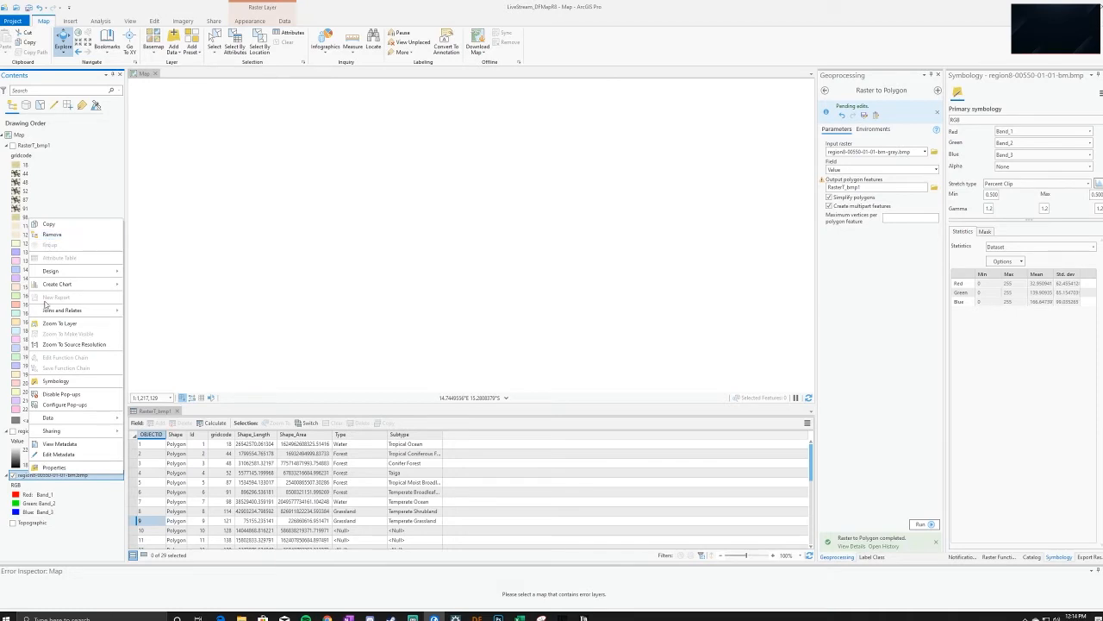
left_click(58, 322)
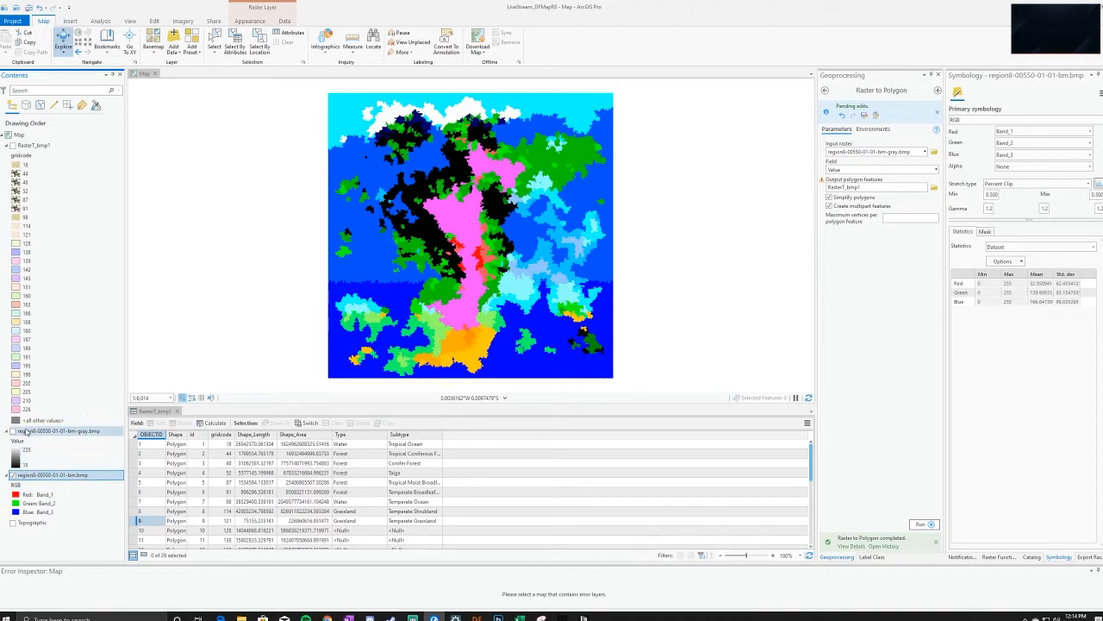
right_click(26, 431)
left_click(52, 277)
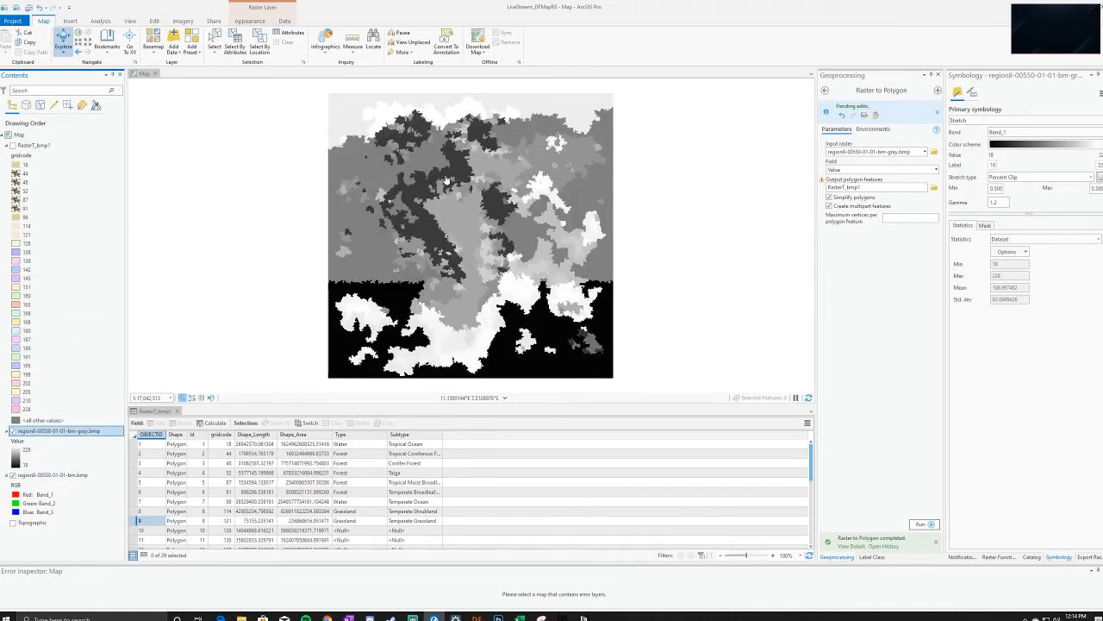
left_click(12, 145)
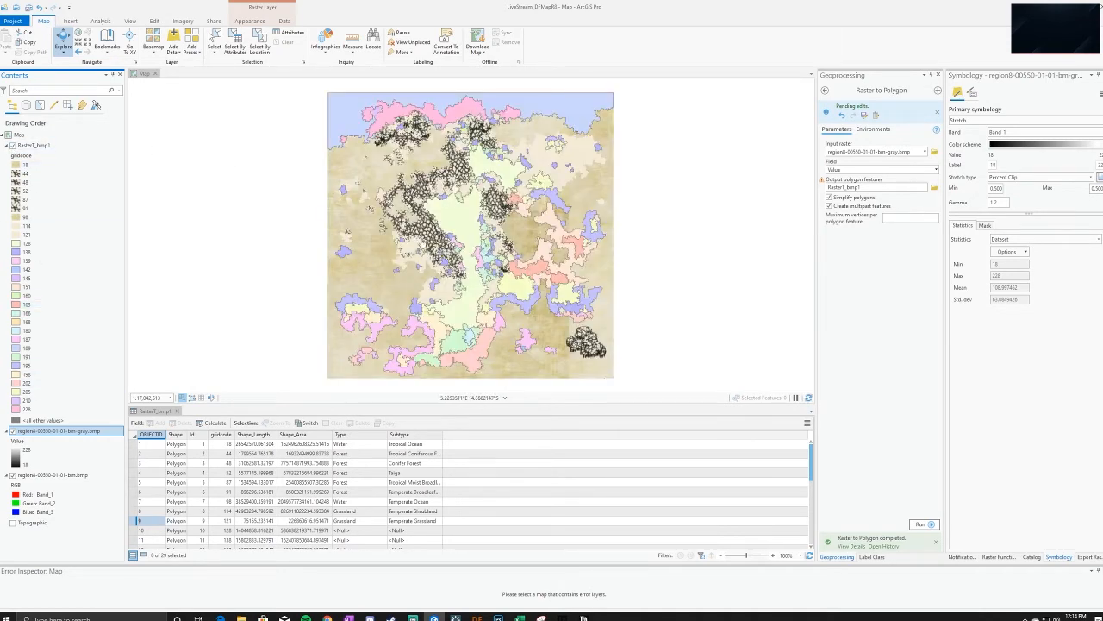
scroll(453, 240, "up", 5)
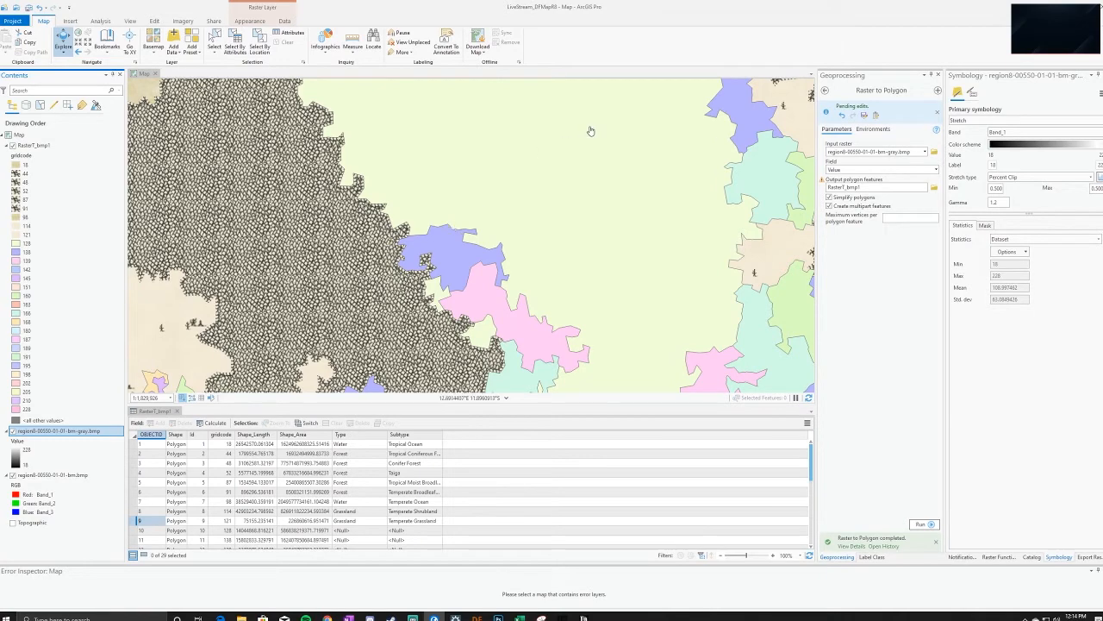
Enlarge the map view by closing the Geoprocessing and Label Class panes and reducing the height of the attribute table
left_click(937, 75)
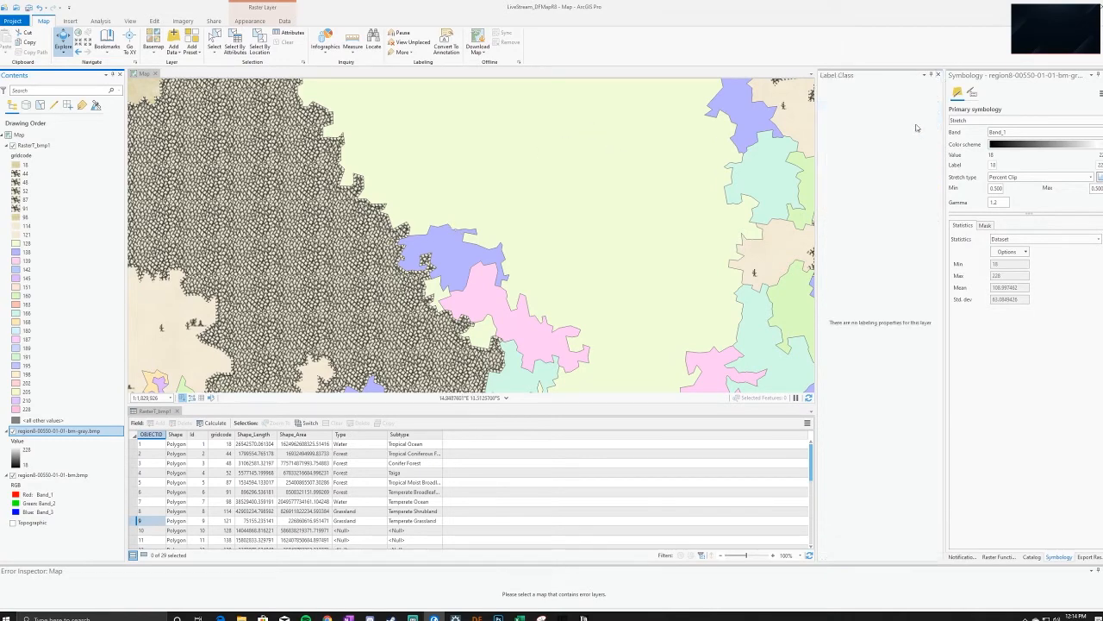
left_click(939, 75)
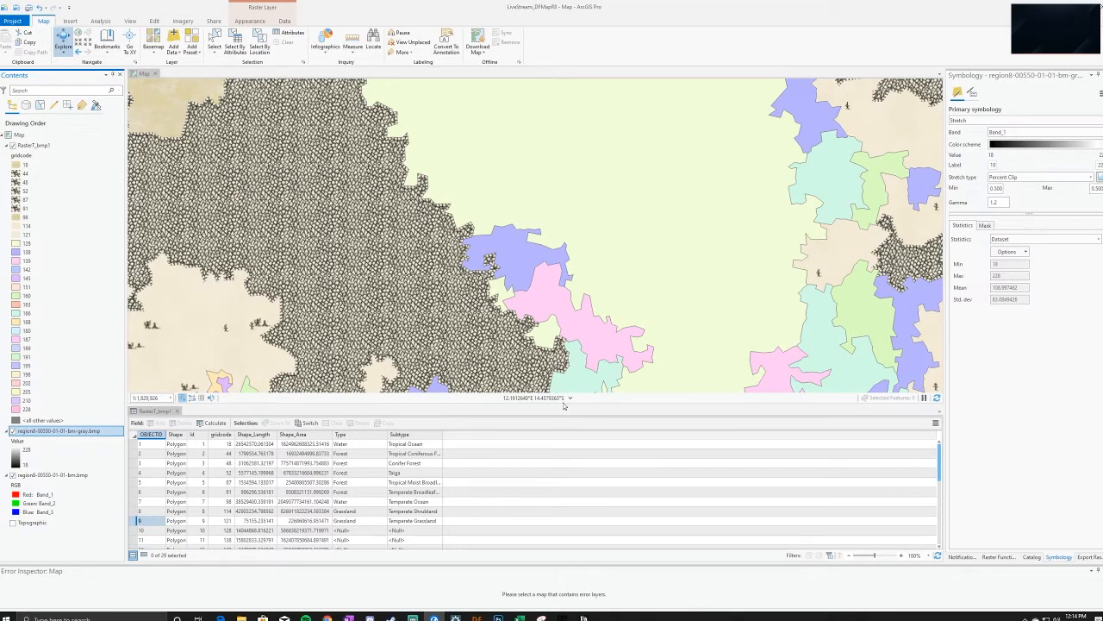
left_click_drag(562, 403, 557, 452)
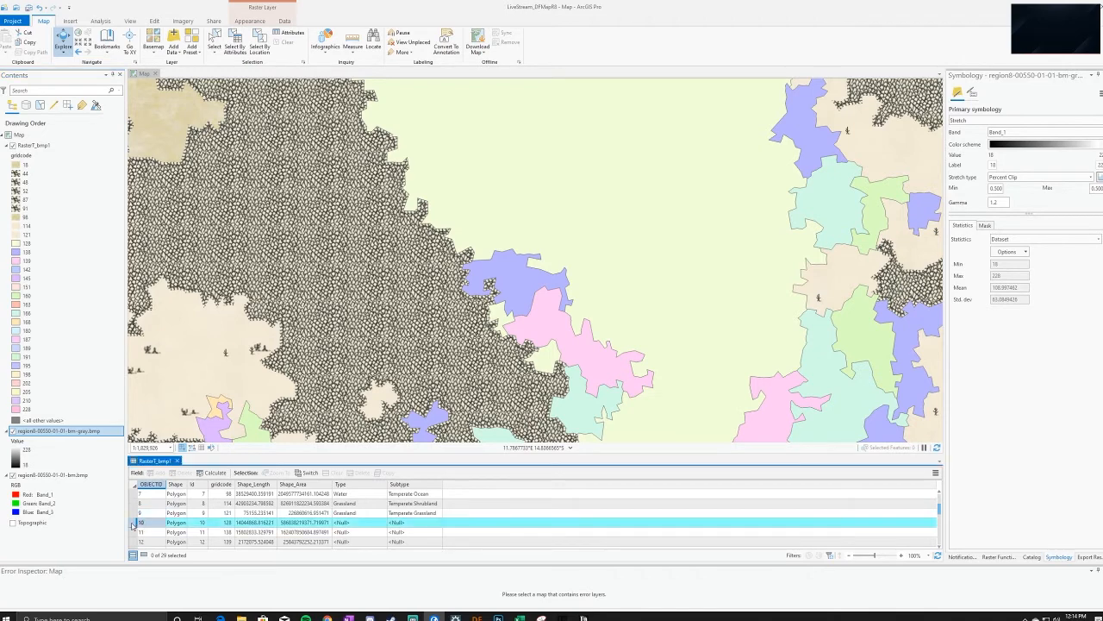
Set the Type of the gridcode 128 record to Mountain in the attribute table
left_click(146, 522)
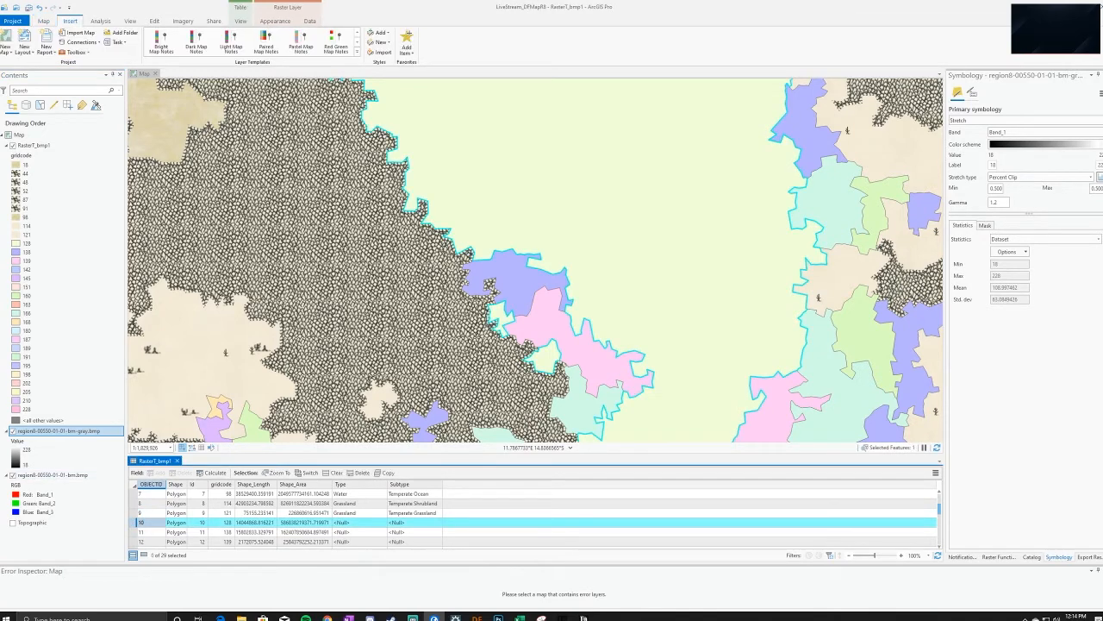
double_click(342, 523)
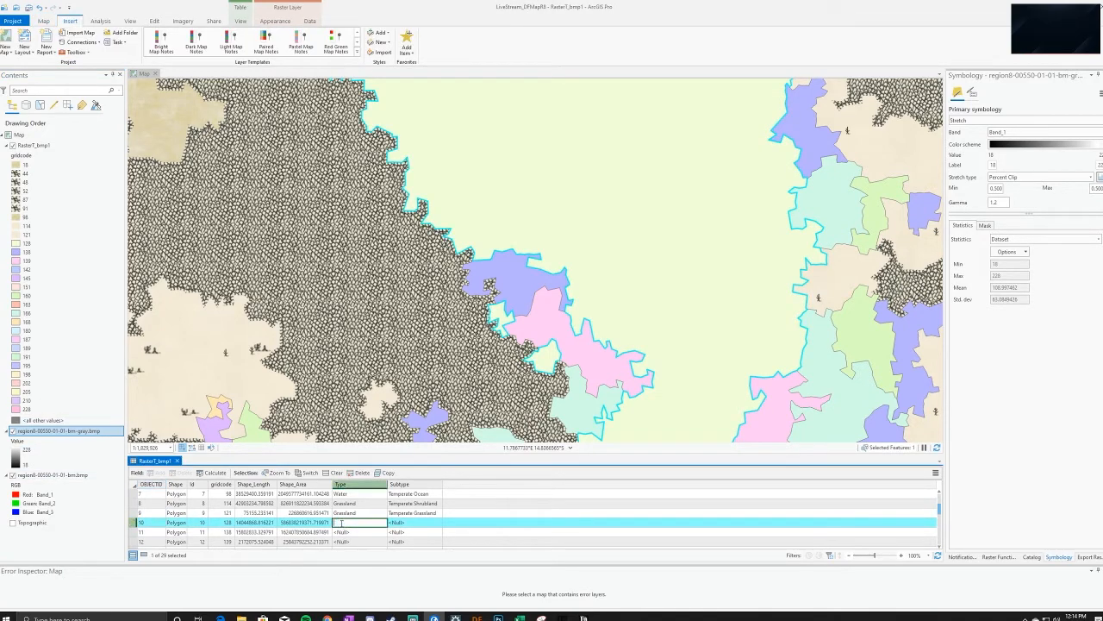
type("Mountain")
key("Return")
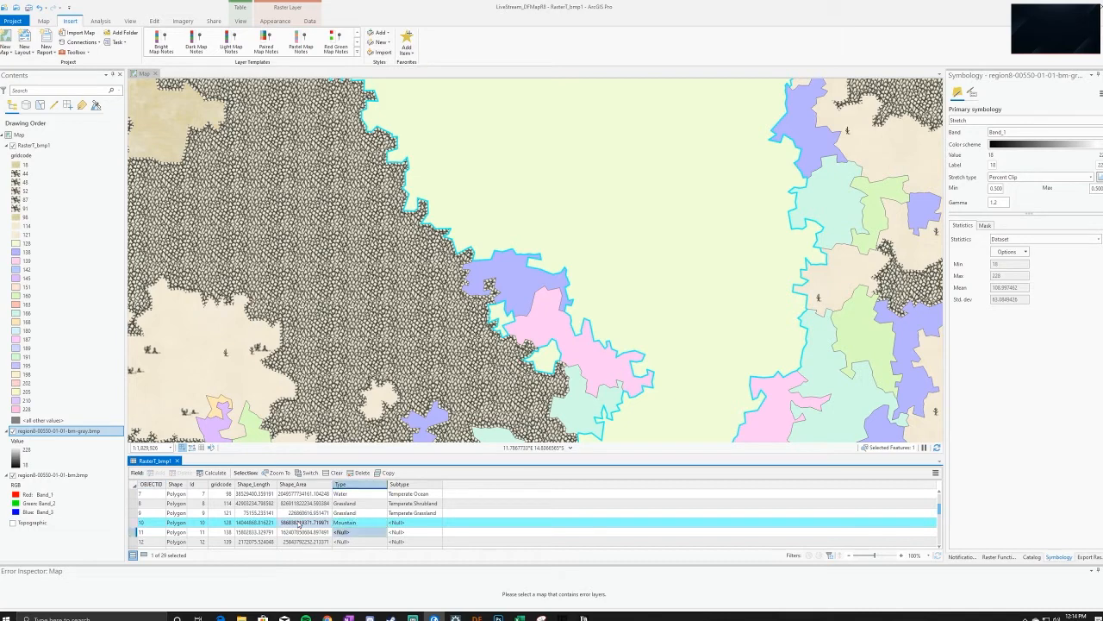
left_click(134, 522)
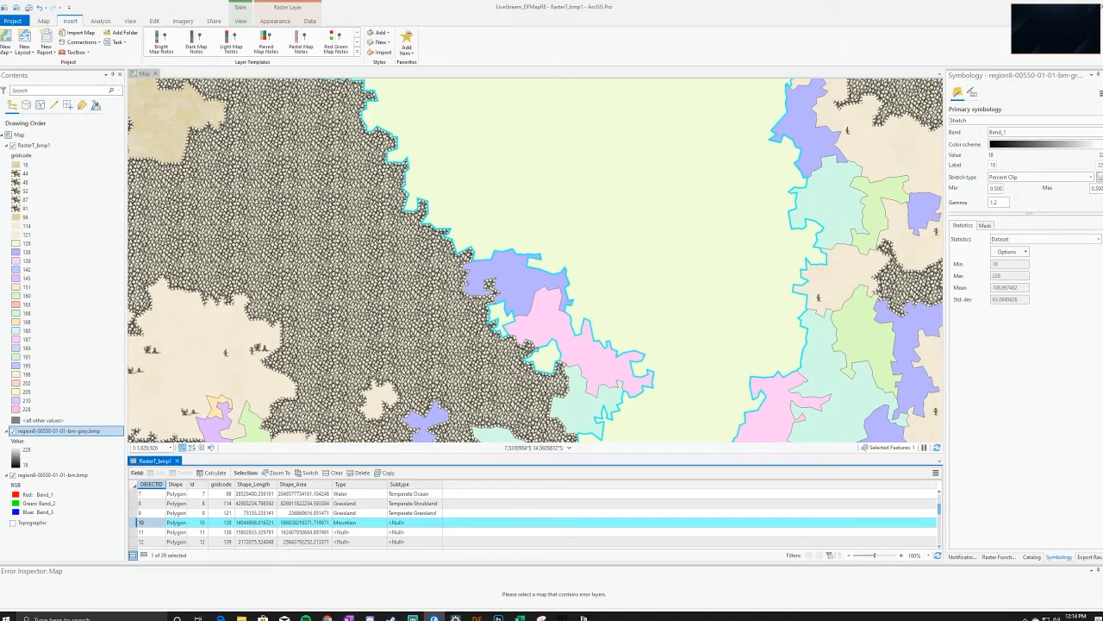
Apply the Mountains symbol from the MyPrecious style to the gridcode 128 class of RasterT_bmp1
left_click(37, 145)
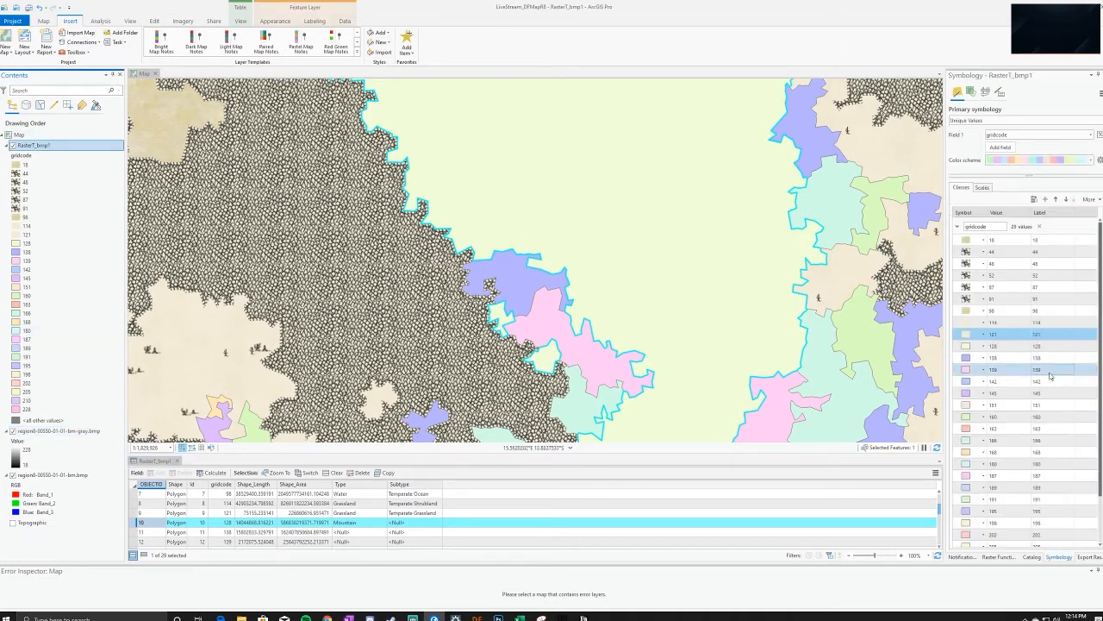
left_click(16, 245)
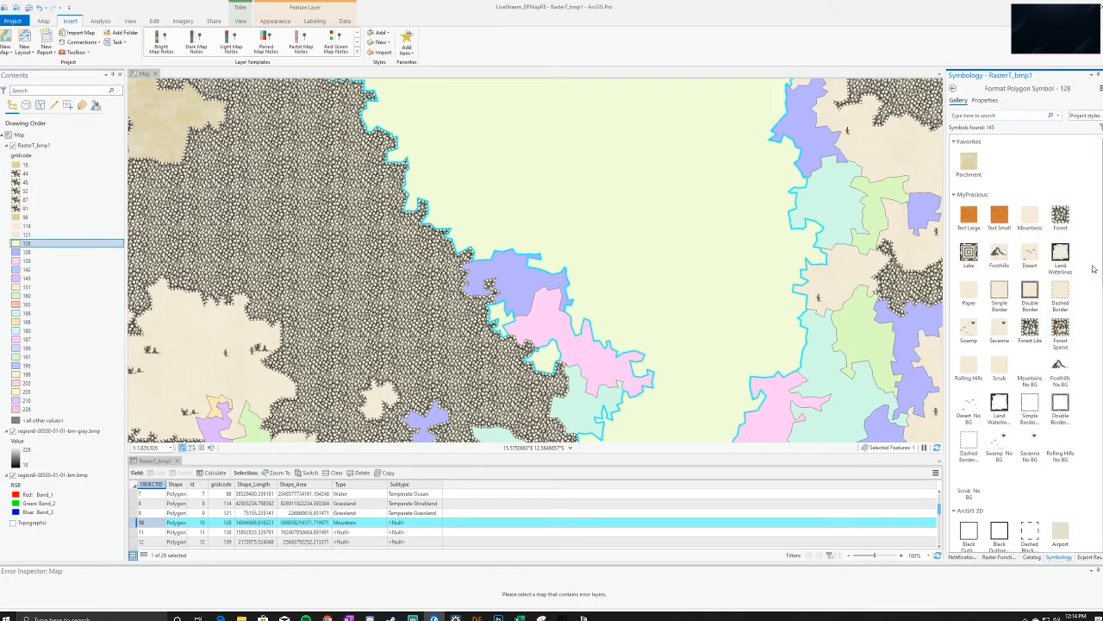
left_click(1030, 215)
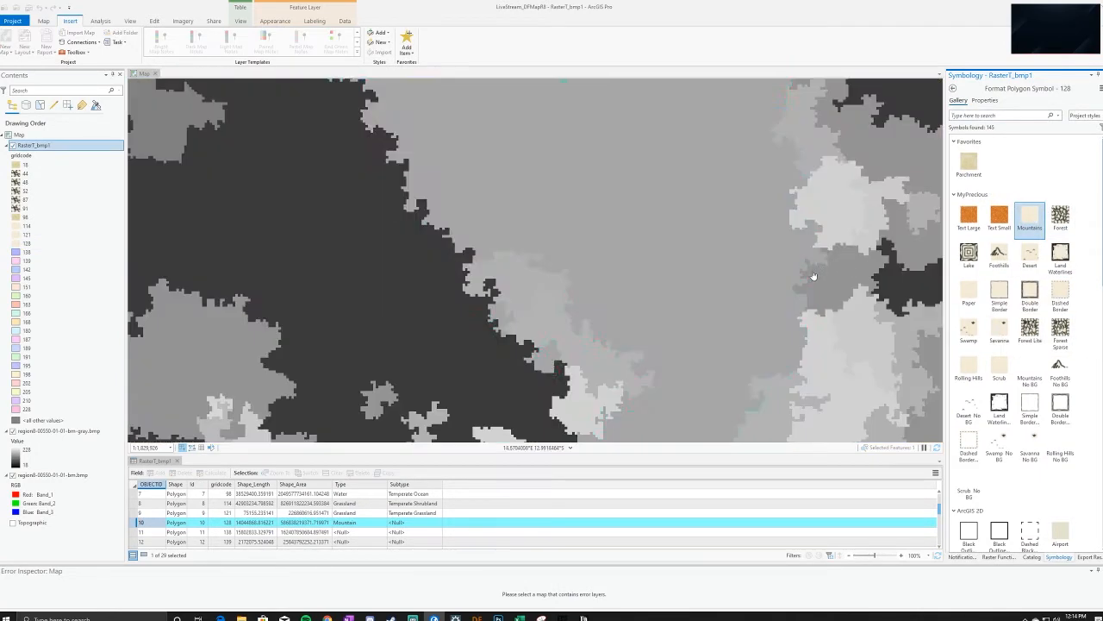
Inspect the Mountains symbol on the gridcode 128 polygons at several scales, clearing the selection to see it without highlighting
scroll(743, 260, "down", 8)
scroll(815, 274, "up", 2)
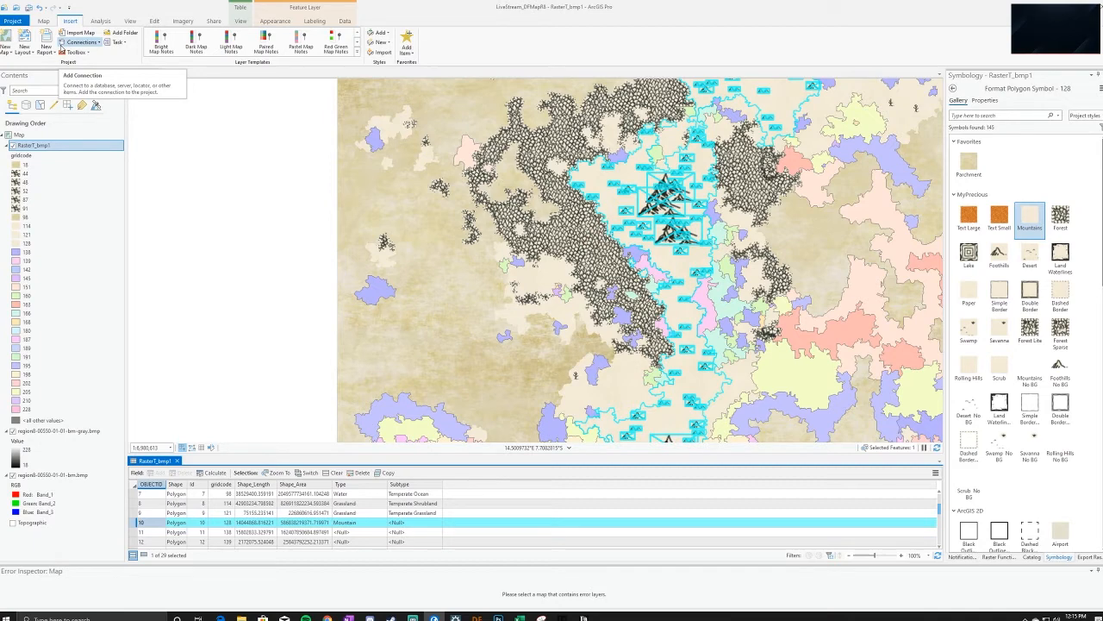
left_click(726, 276)
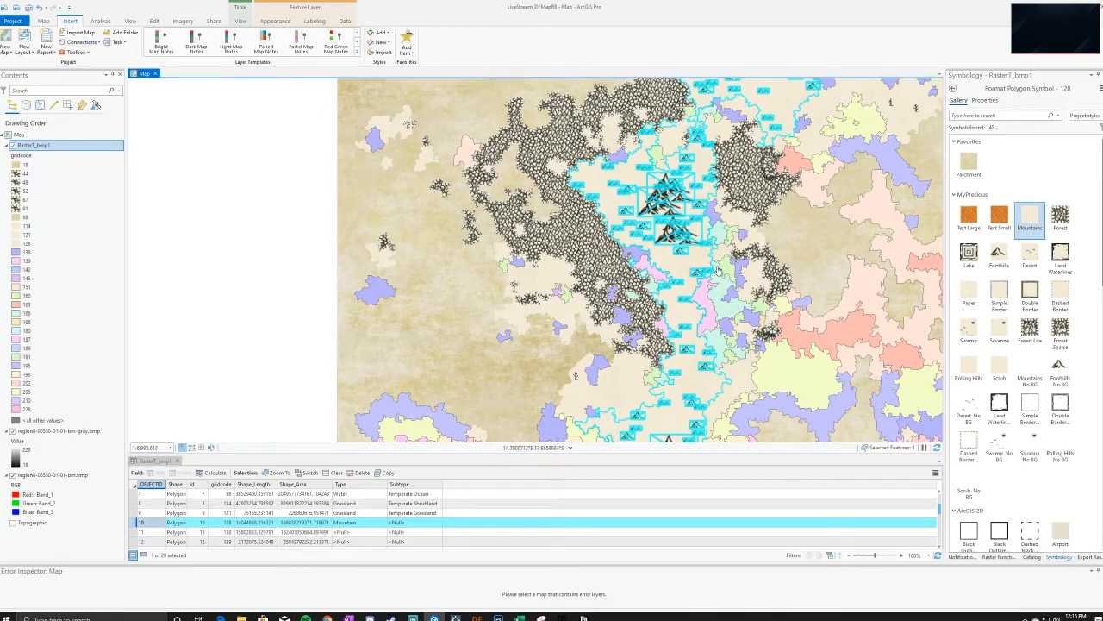
left_click_drag(725, 274, 591, 231)
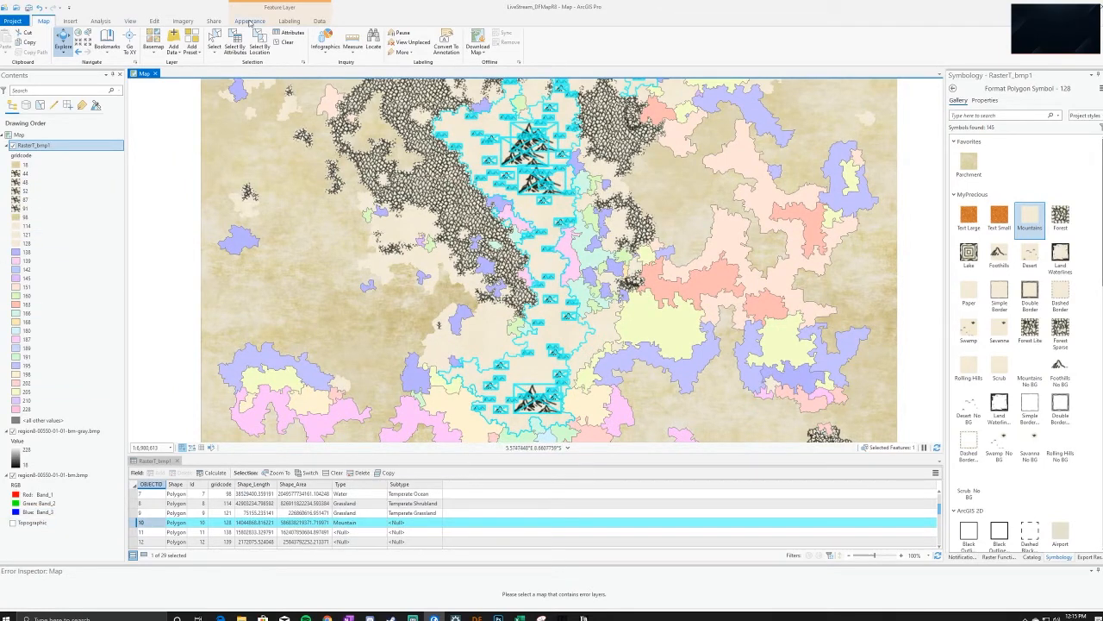
left_click(284, 43)
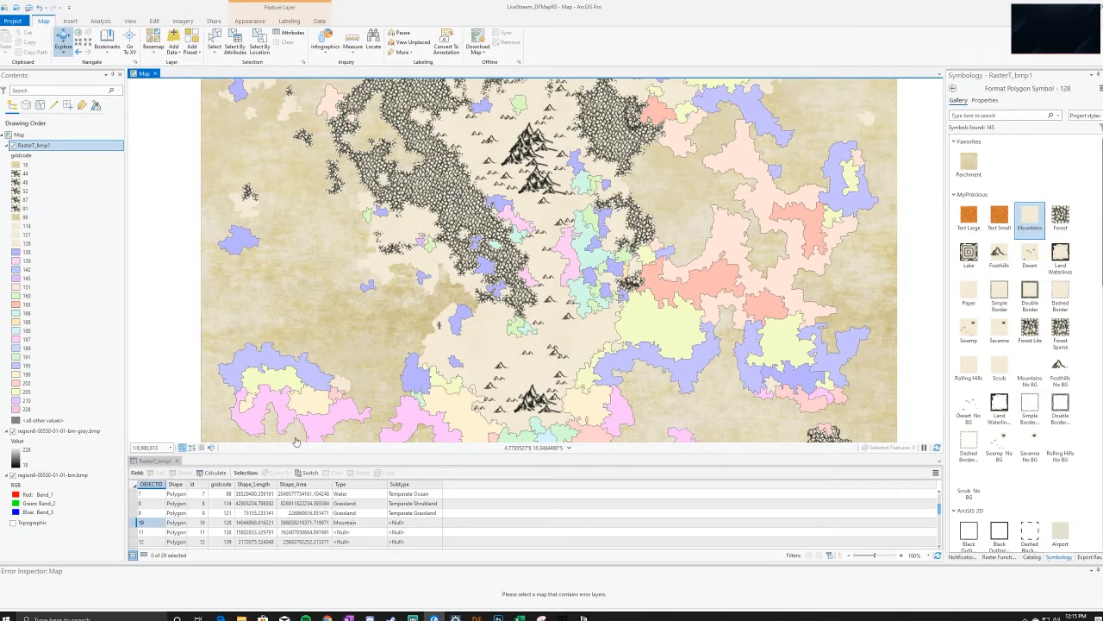
scroll(286, 522, "down", 6)
scroll(286, 522, "up", 6)
Set both the Type and Subtype of the gridcode 138 record to Hills
left_click(141, 532)
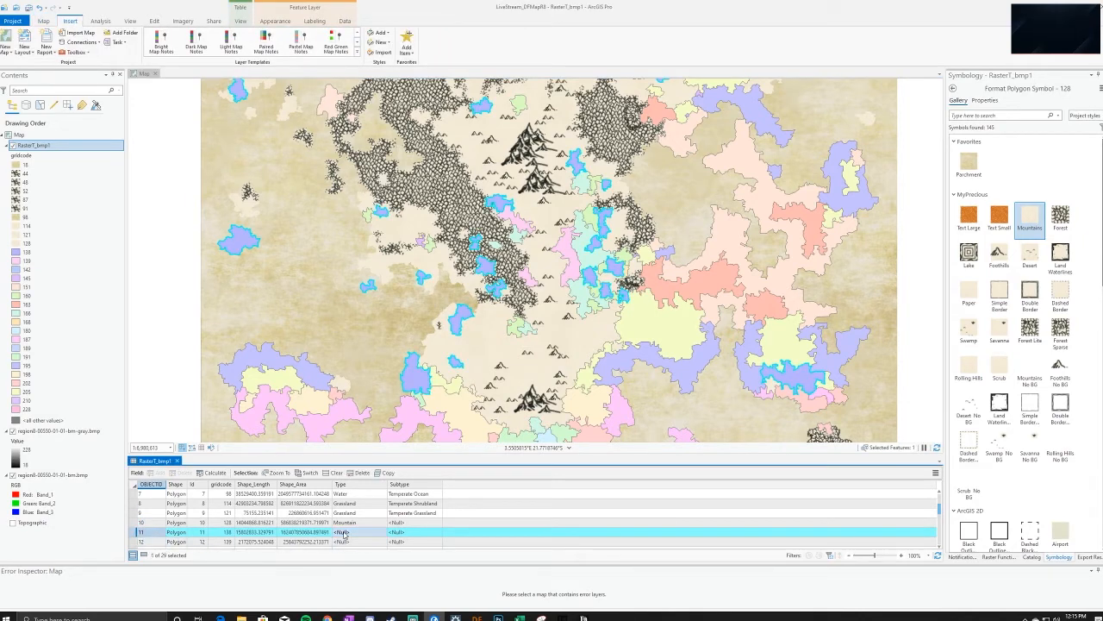
double_click(337, 532)
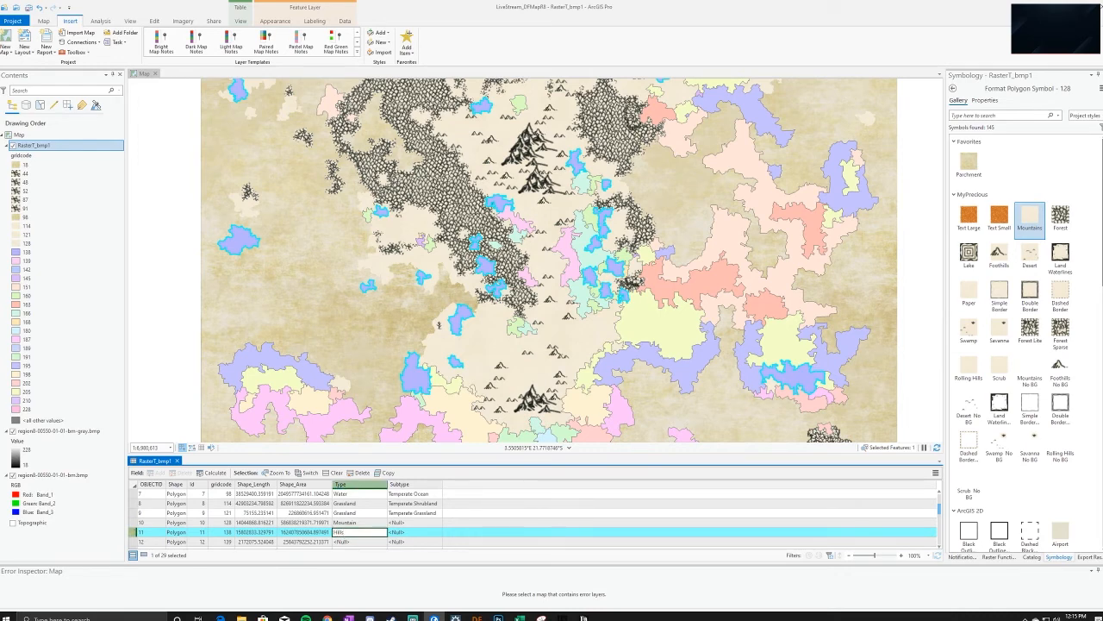
key("Return")
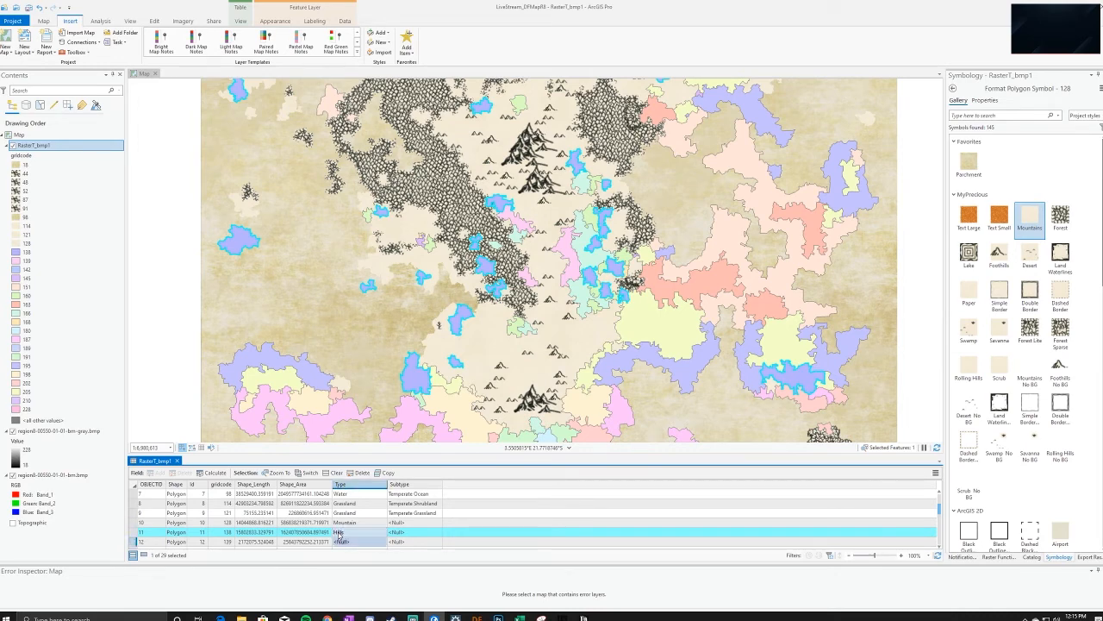
double_click(406, 532)
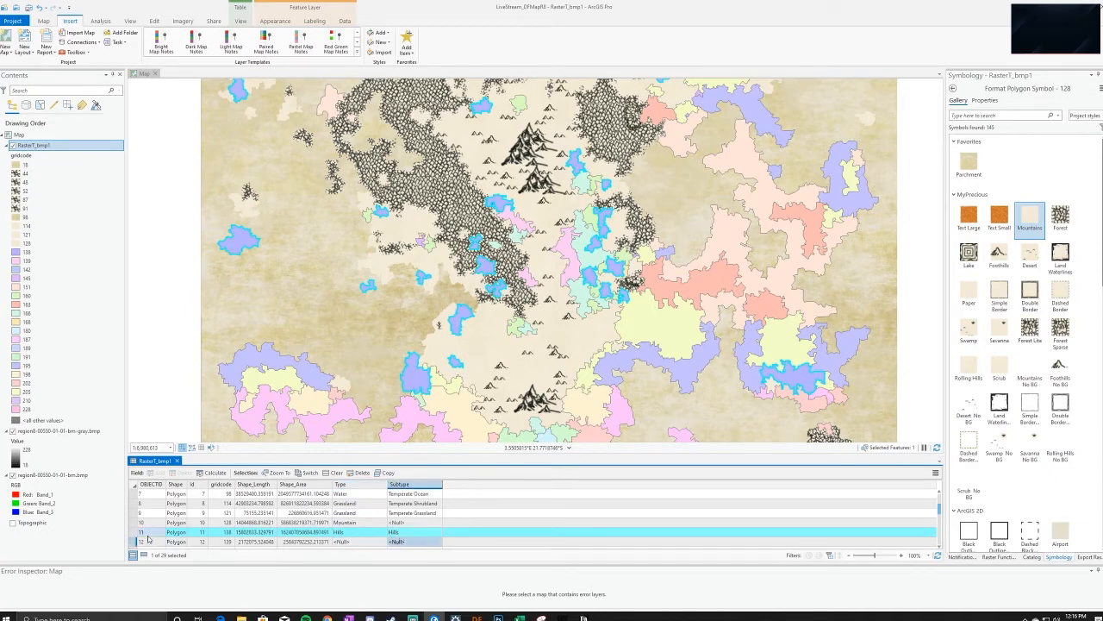
Apply the Foothills symbol from the MyPrecious style to the gridcode 138 class
left_click(140, 531)
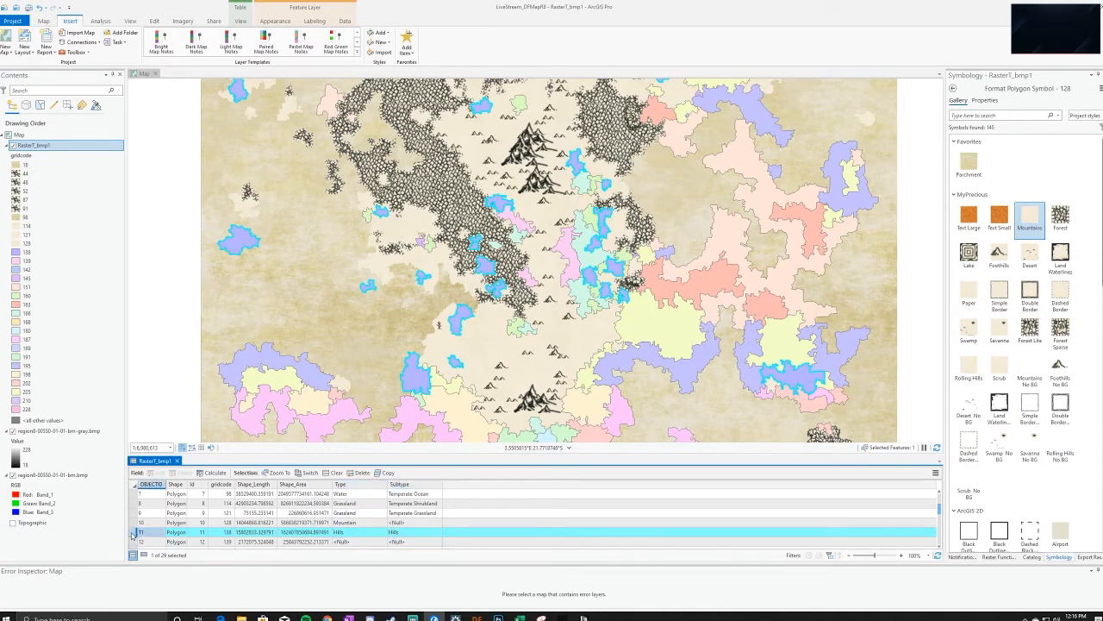
left_click(22, 252)
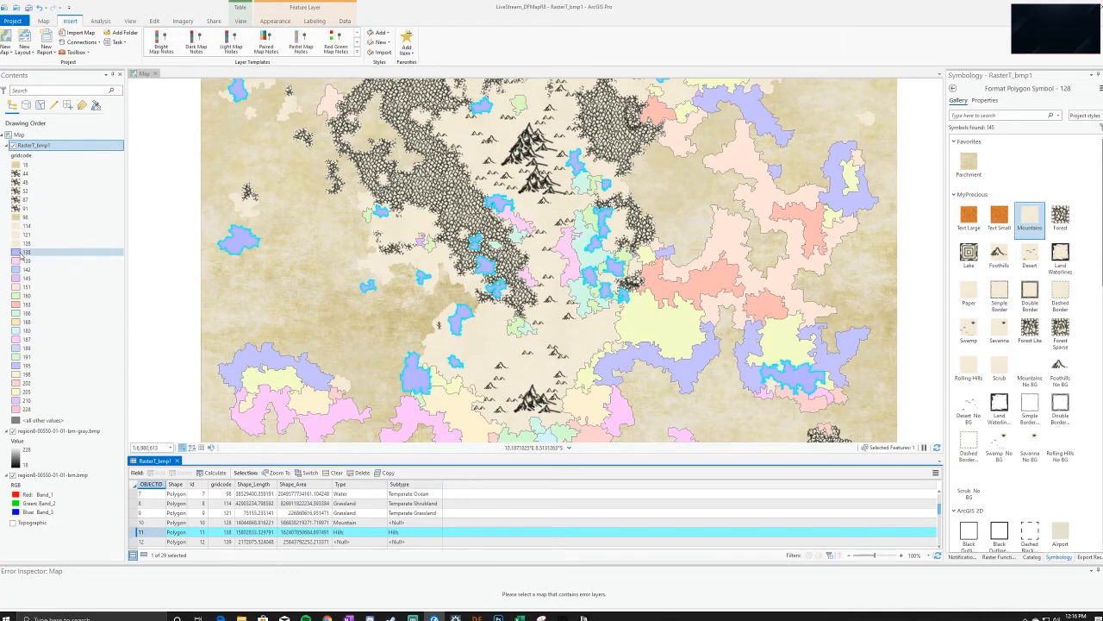
left_click(998, 254)
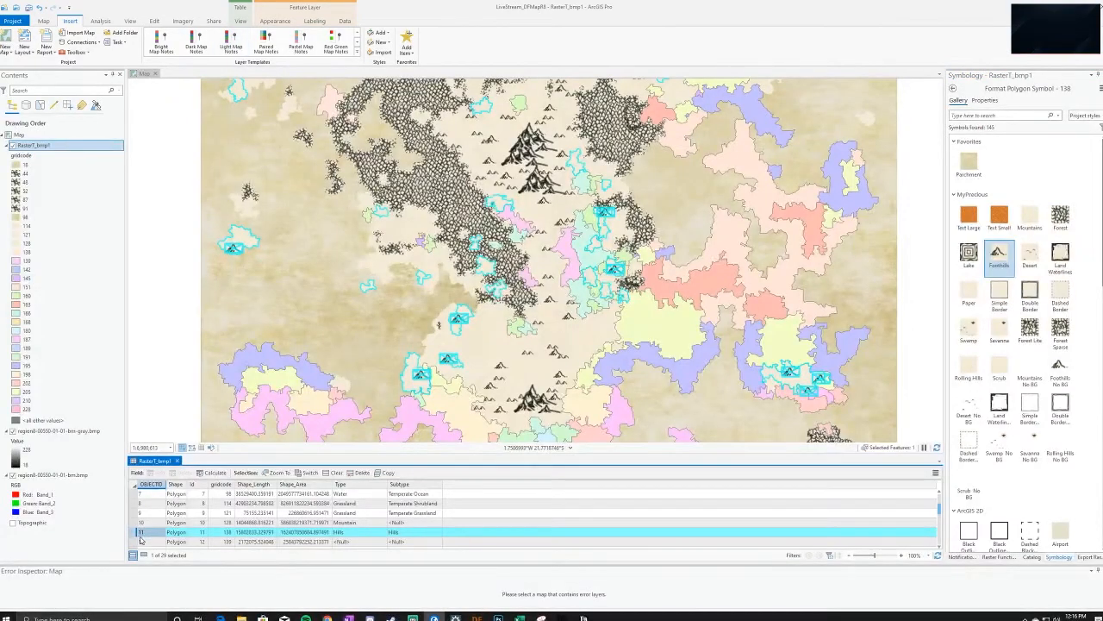
Set the Type of the gridcode 139 record to Badlands in the attribute table
left_click(144, 541)
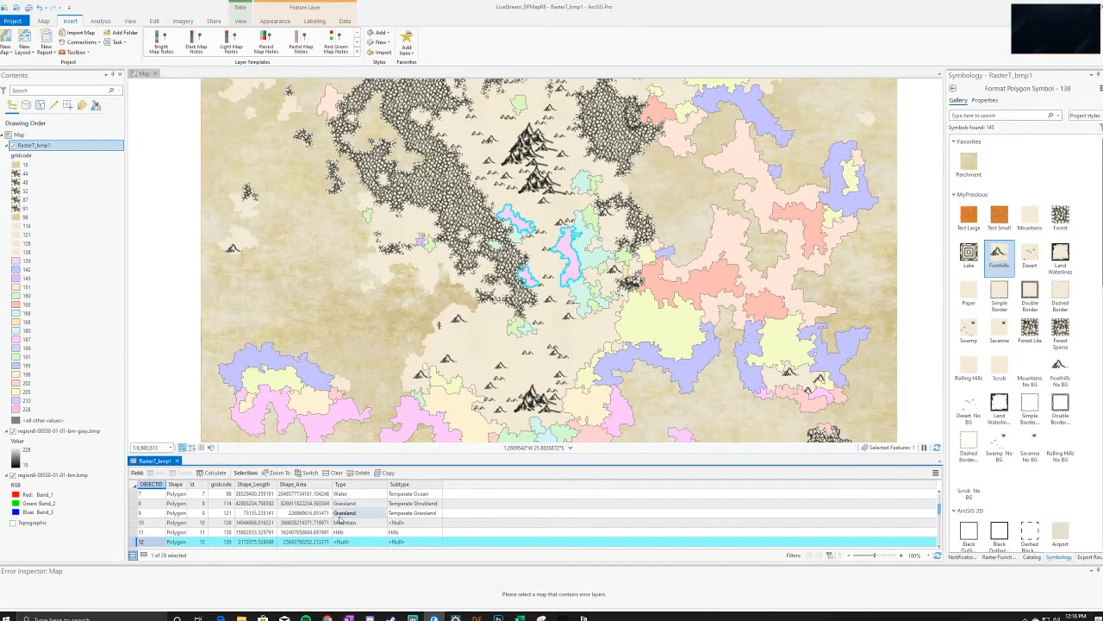
left_click(344, 541)
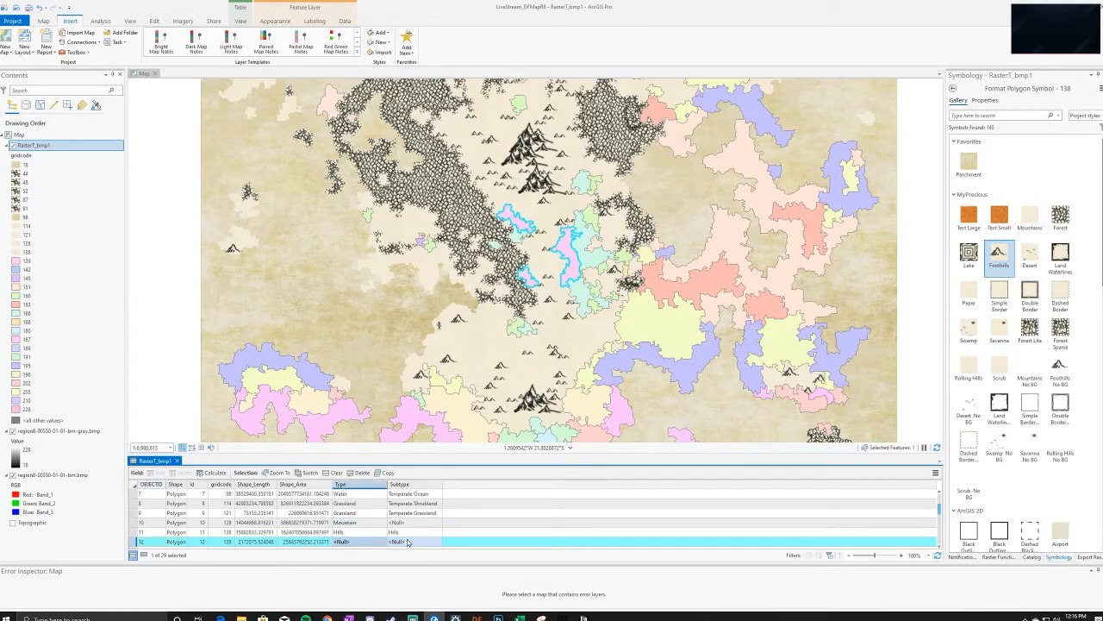
left_click(351, 541)
type("Badlands")
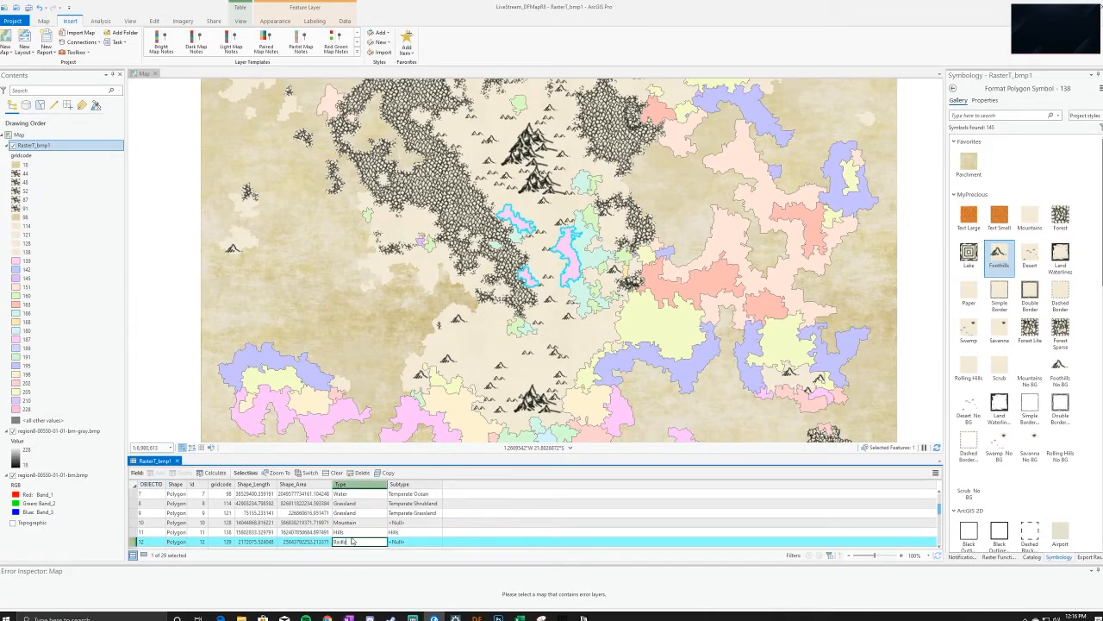
key("Return")
Select the gridcode 139 record and apply the MyPrecious Scrub symbol to the class open for symbol formatting, gridcode 138
left_click(139, 532)
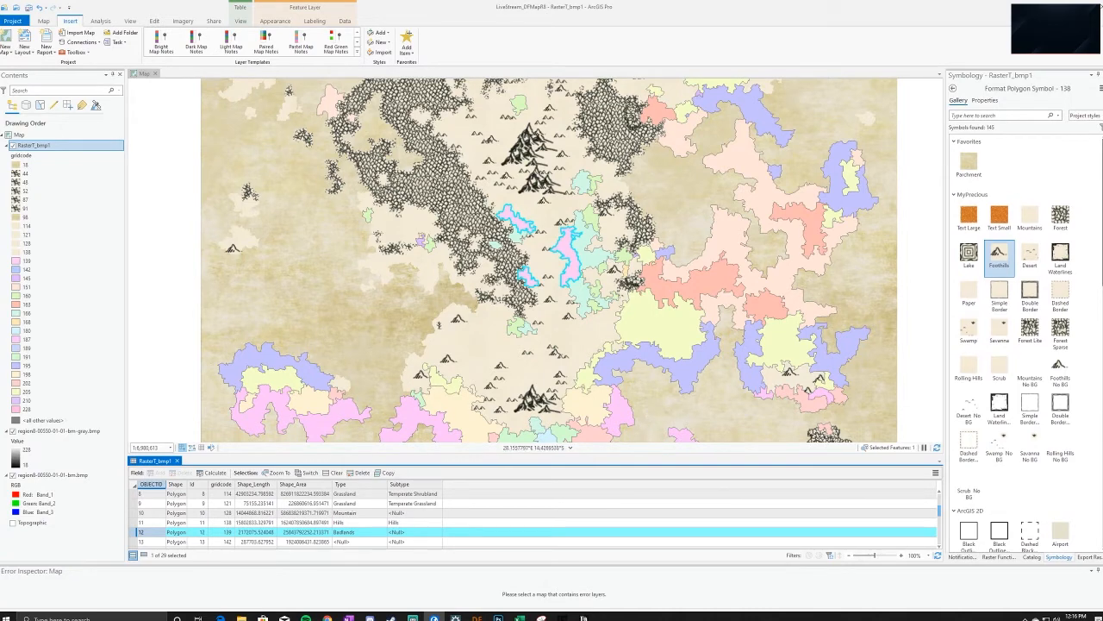
left_click(1000, 368)
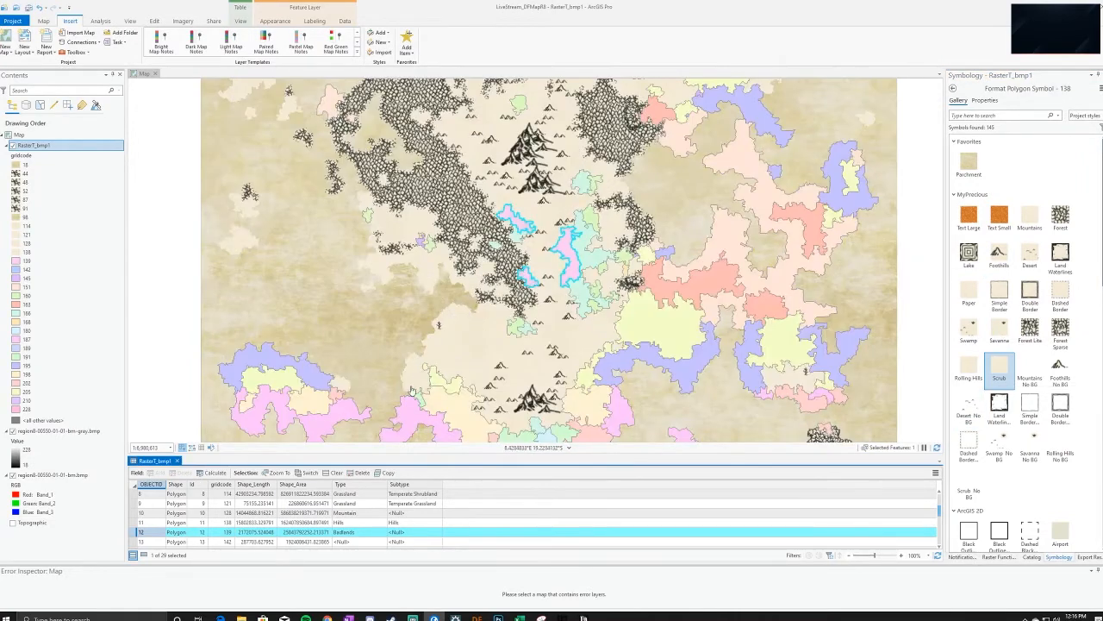
Select the gridcode 142 record in the attribute table and pan the map to its polygon
left_click(168, 540)
scroll(190, 526, "down", 1)
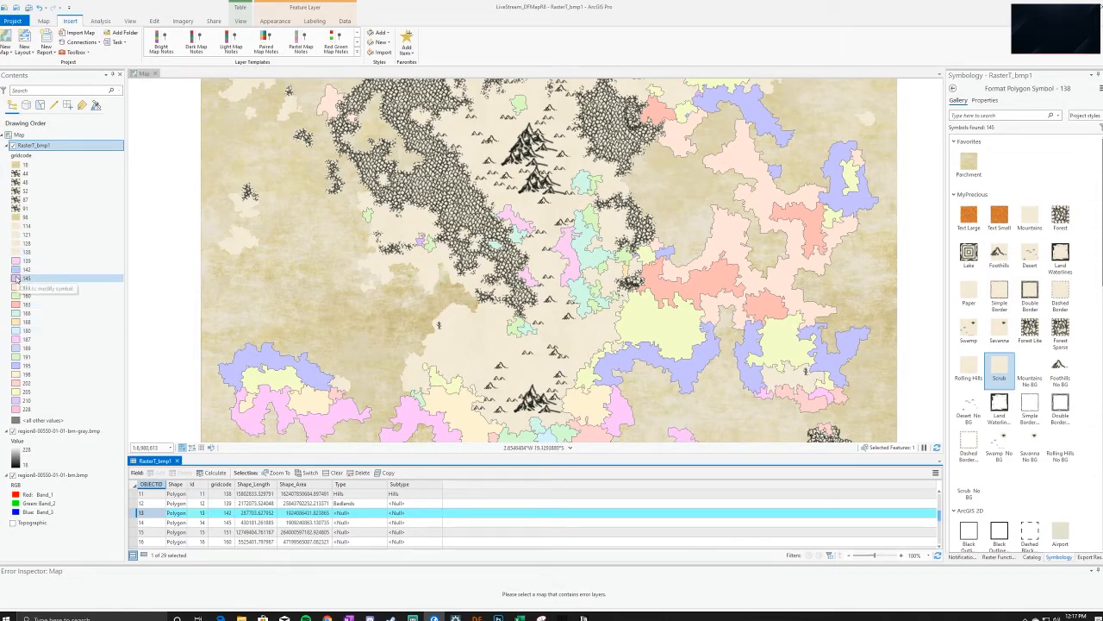
right_click(135, 515)
left_click(160, 544)
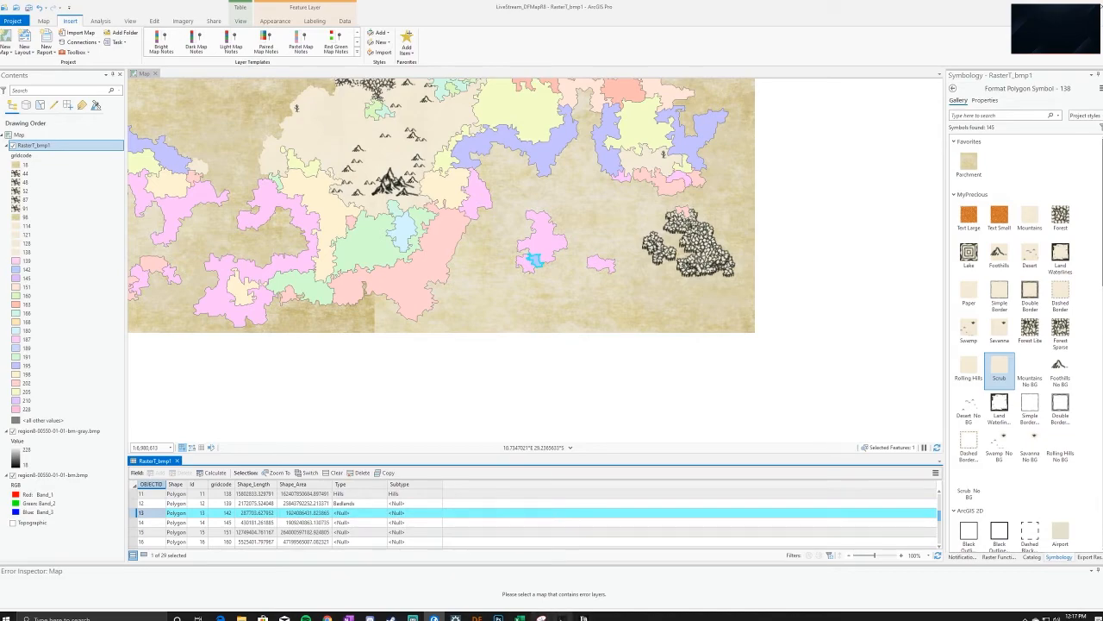
Switch to Dwarf Fortress and move the region cursor to the island matching the gridcode 142 polygon to examine its biome
mouse_move(455, 618)
left_click(522, 576)
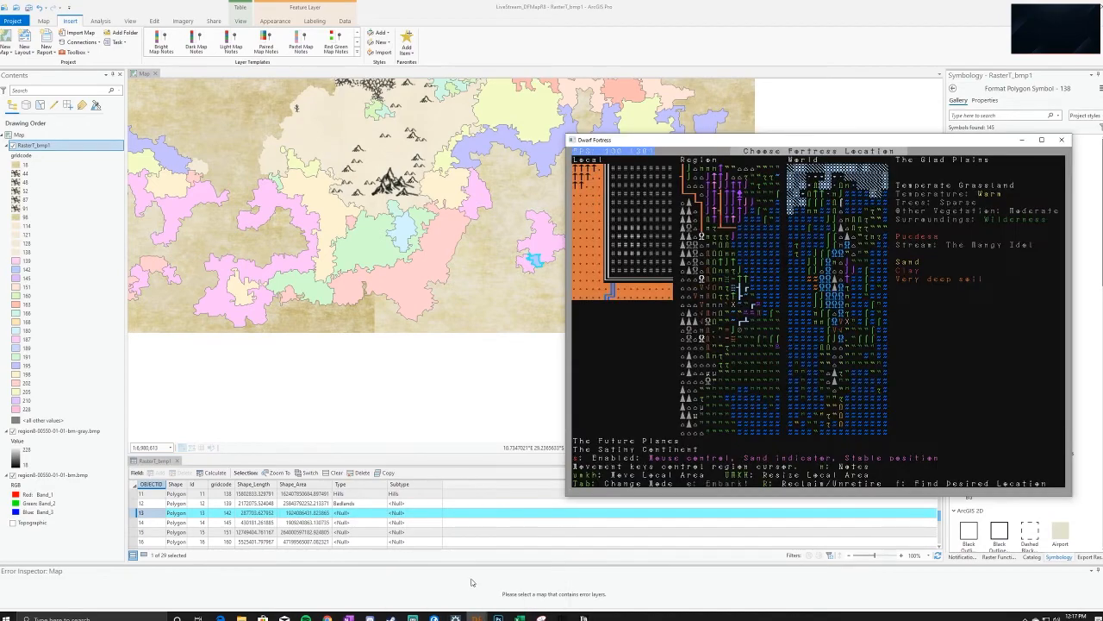
left_click_drag(805, 143, 819, 106)
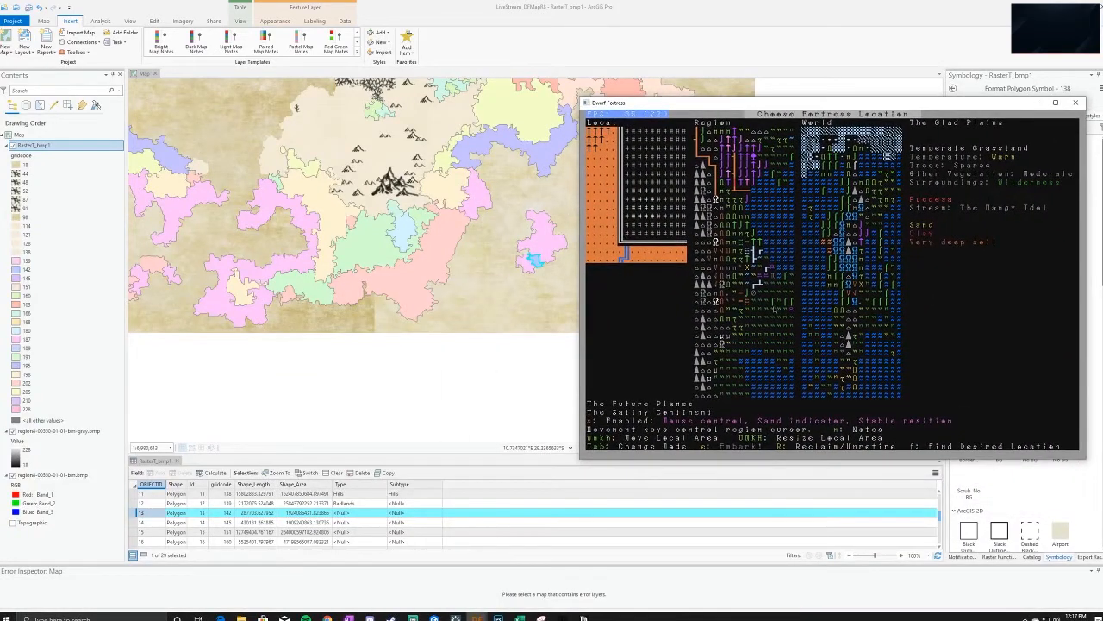
key("Down")
key("Down")
key("Down")
key("Down")
key("Down")
key("Down")
key("Down")
key("Down")
key("Down")
key("Down")
key("Down")
key("Down")
key("Down")
key("Down")
key("Right")
key("Right")
key("Right")
key("Down")
key("Down")
key("Down")
key("Down")
key("Down")
key("Down")
key("Right")
key("Right")
key("Right")
key("Right")
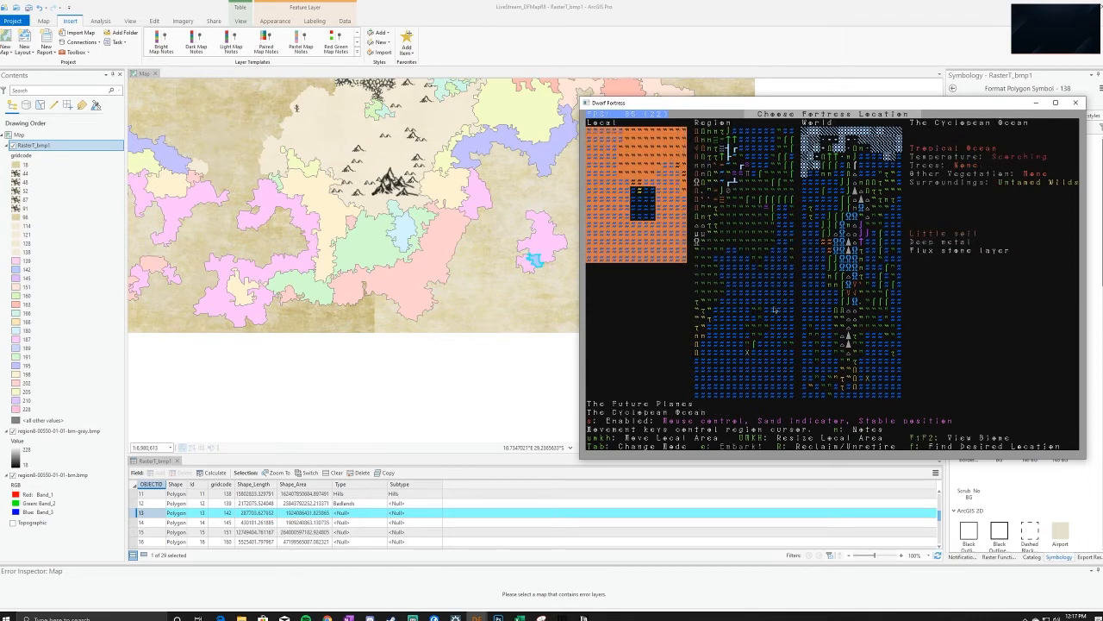
key("Down")
key("Down")
key("Left")
key("Left")
key("Left")
key("Right")
key("Right")
key("Up")
key("Left")
key("Up")
key("Down")
key("Down")
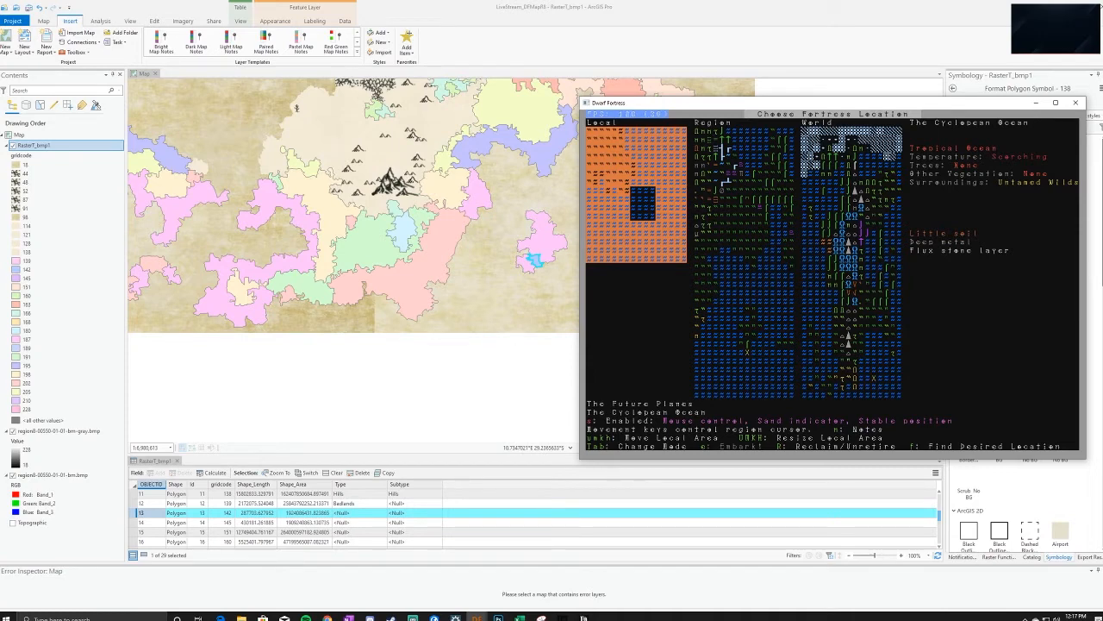
key("Up")
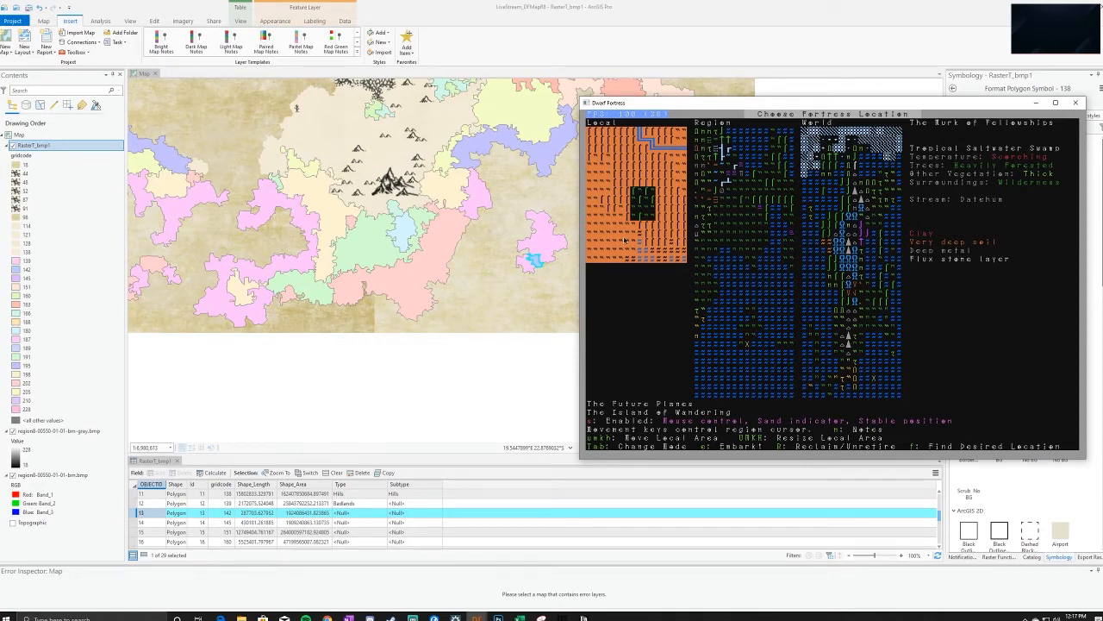
Move the local embark area around the island's local map to examine the biome type of its different parts
key("u")
key("u")
key("u")
key("u")
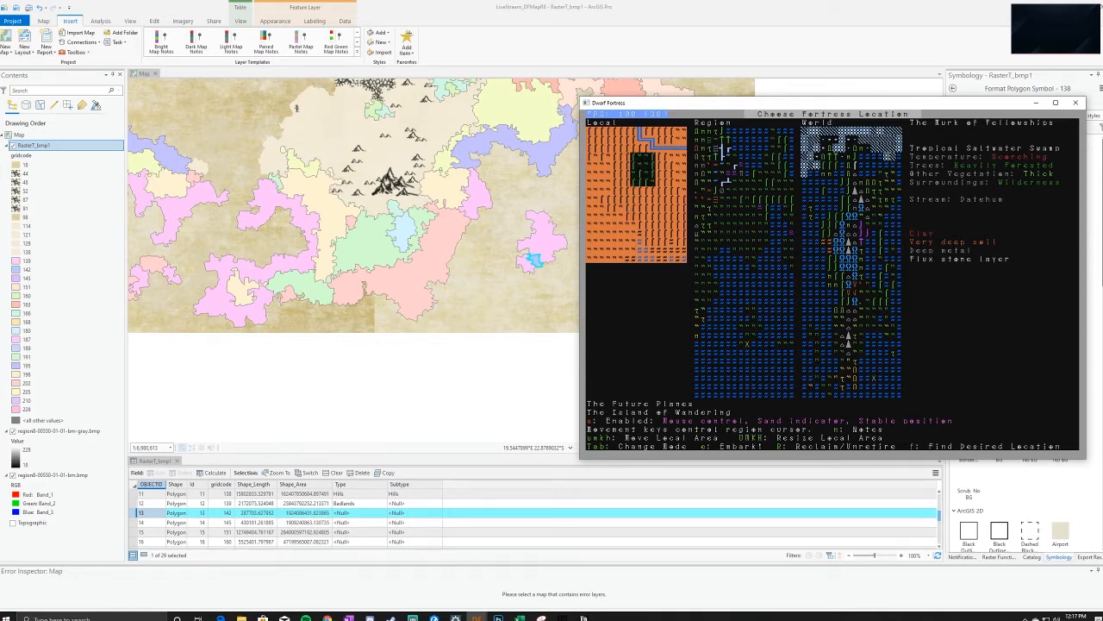
key("m")
key("k")
key("k")
key("k")
key("m")
key("m")
key("m")
key("m")
key("h")
key("h")
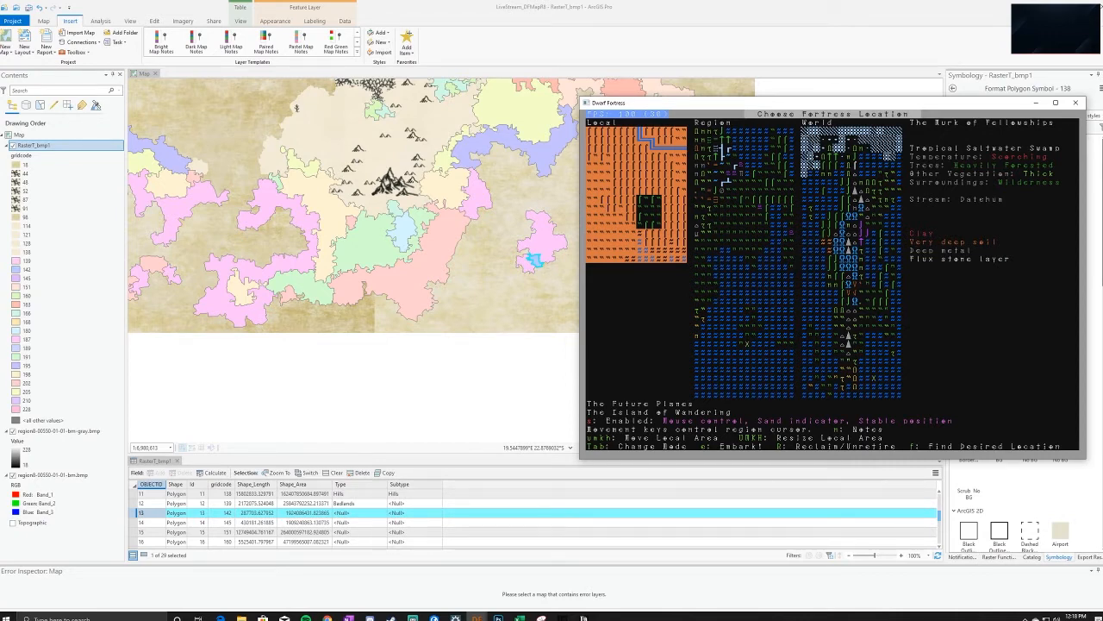
key("u")
key("u")
key("u")
key("u")
key("m")
key("m")
key("k")
key("k")
key("u")
key("u")
key("u")
key("m")
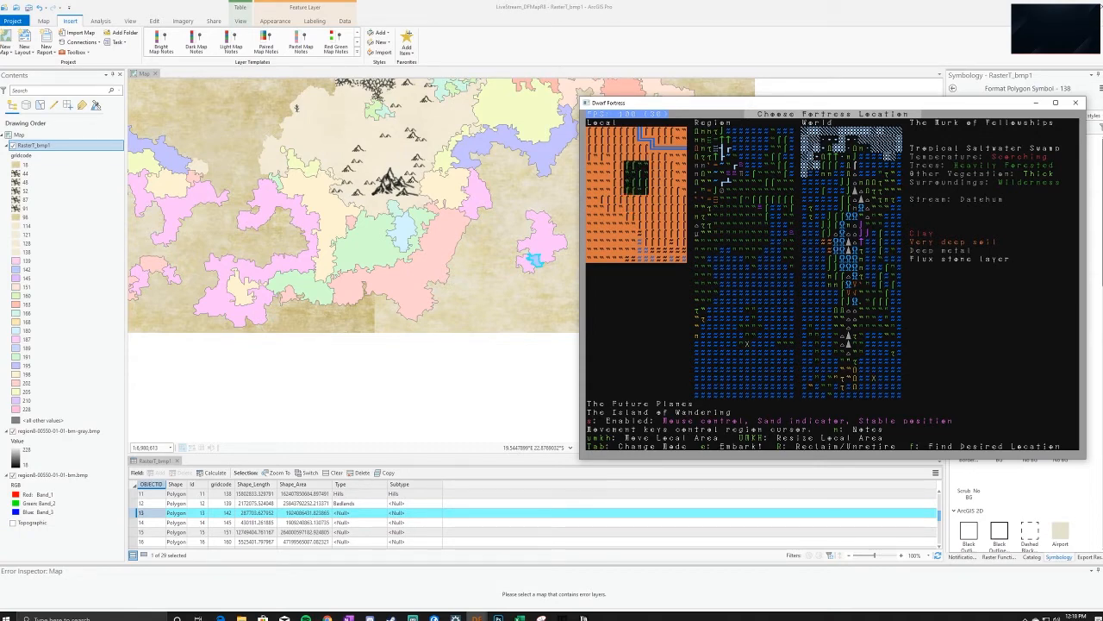
key("h")
key("h")
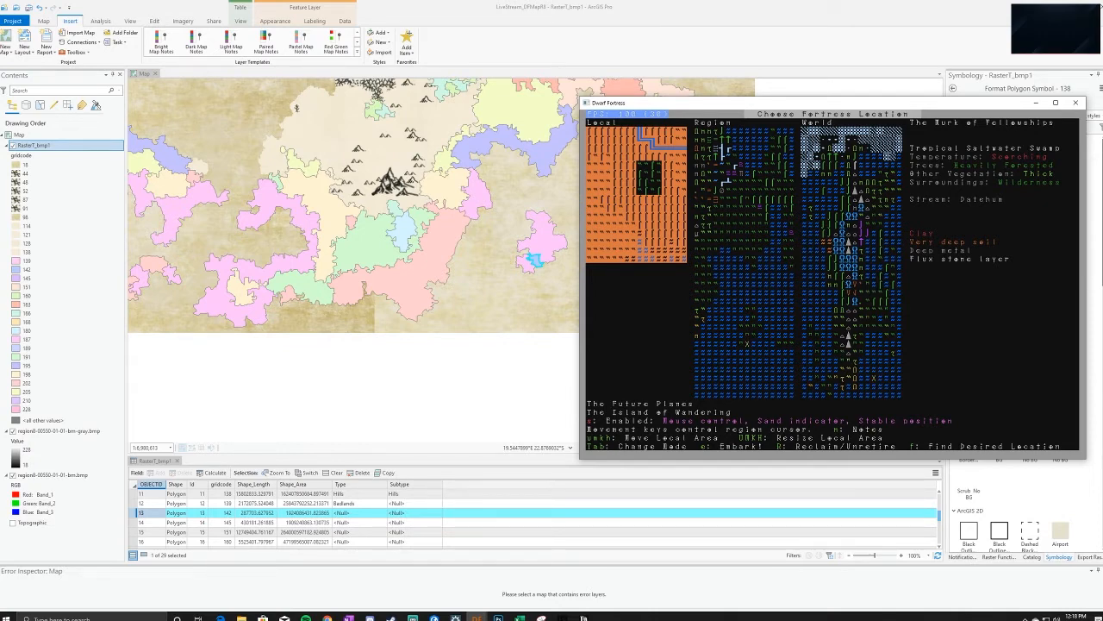
Back in the ArcGIS Pro attribute table, set the gridcode 142 record's Type to Wetlands and Subtype to Tropical Saltwater Swamp
left_click(520, 617)
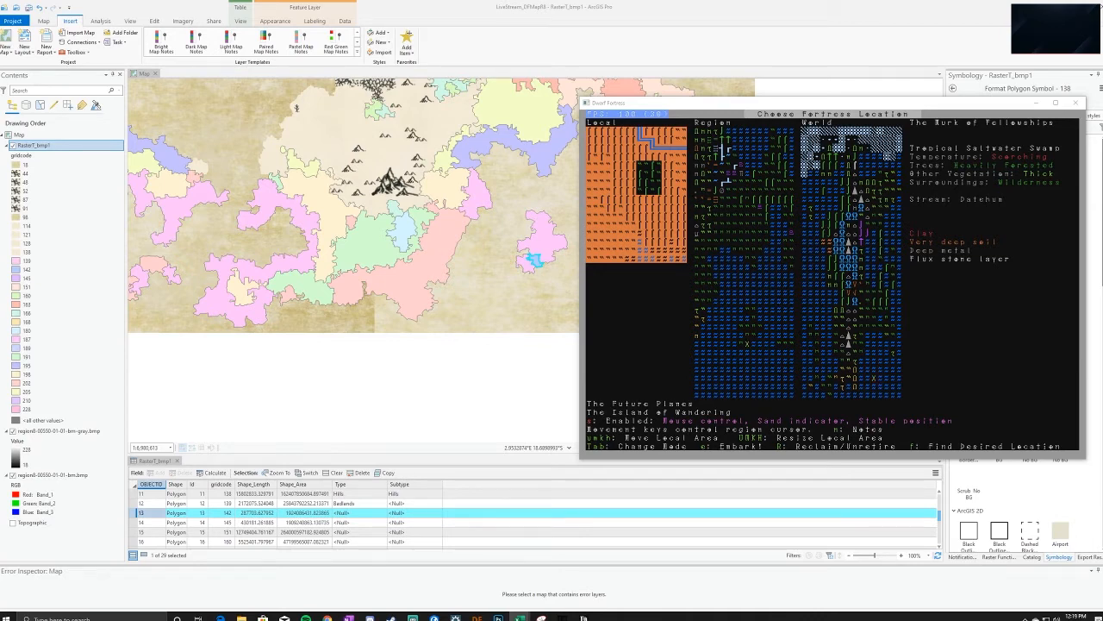
double_click(363, 515)
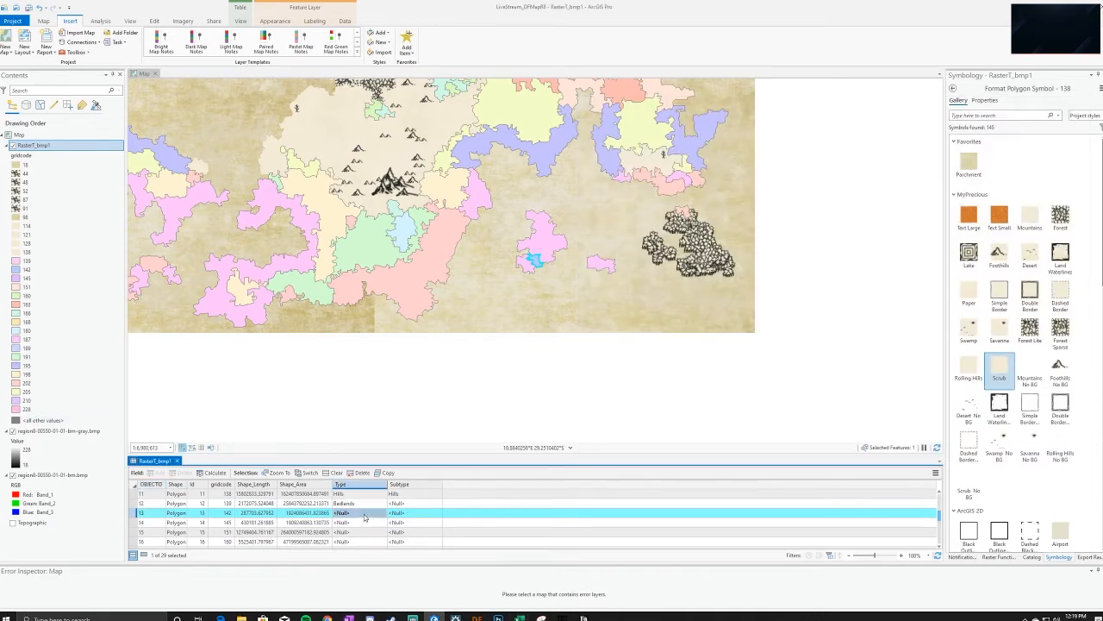
type("Wetlands")
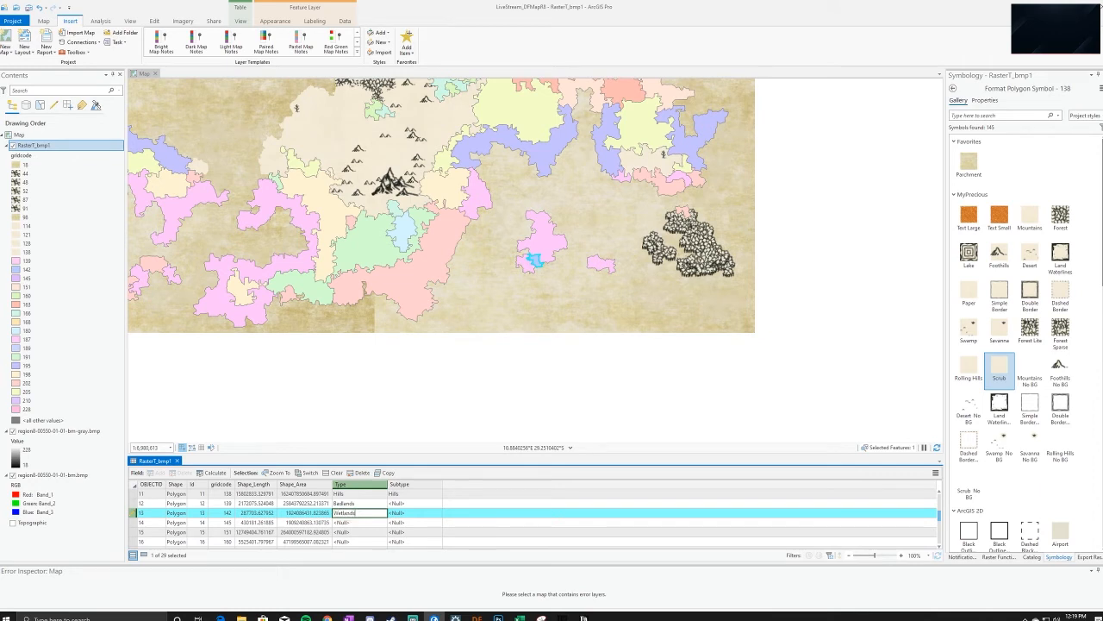
key("Return")
key("Tab")
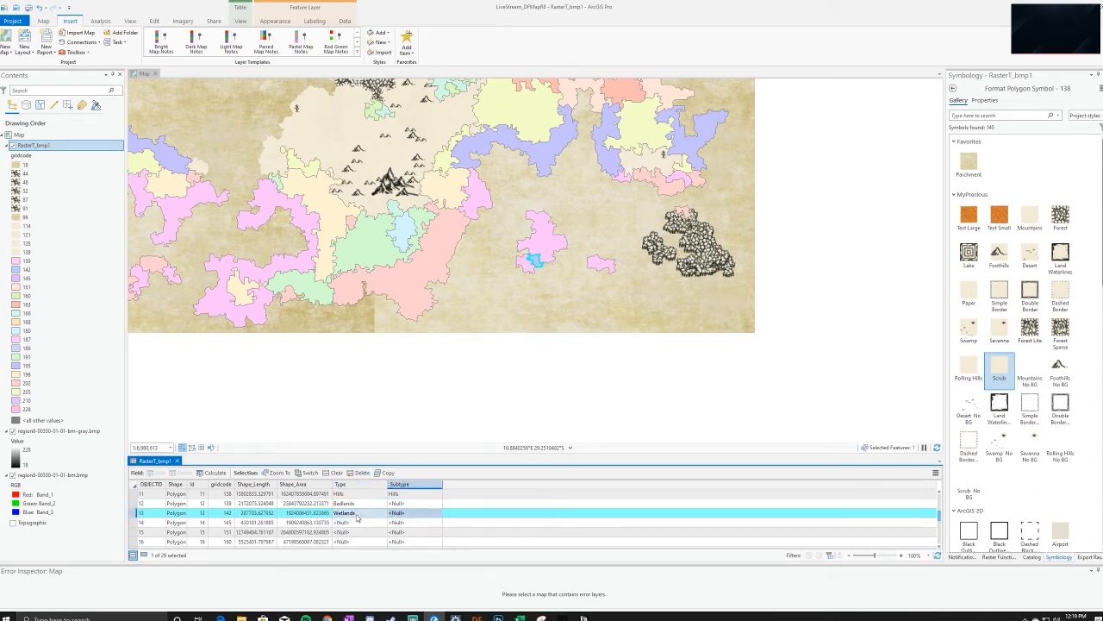
type("Tropical Sal")
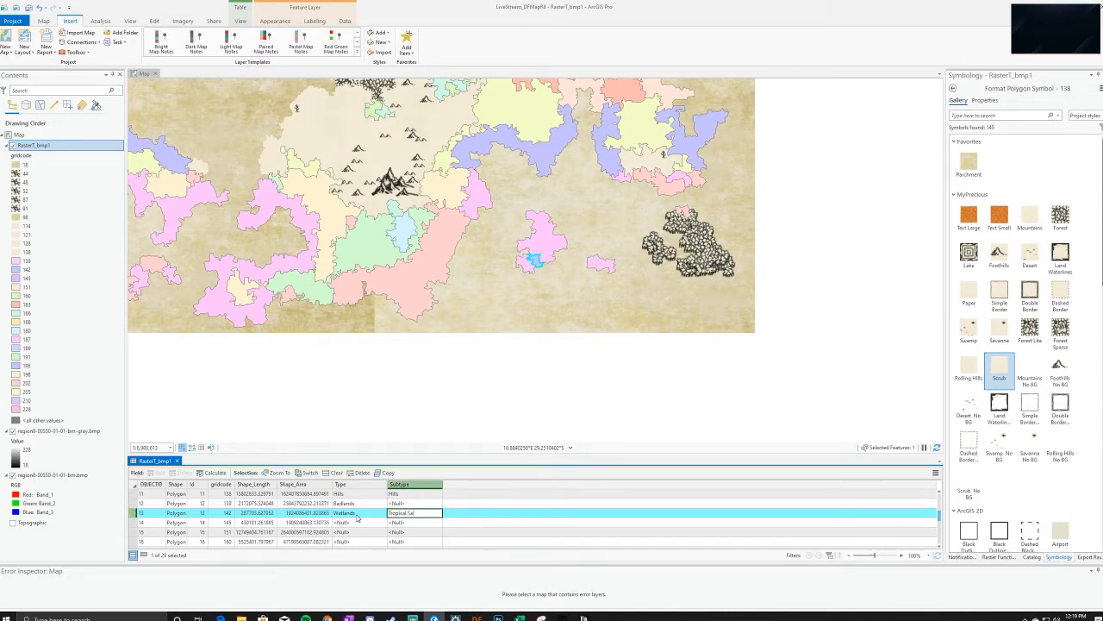
type("twater Swamp")
key("Return")
left_click(134, 514)
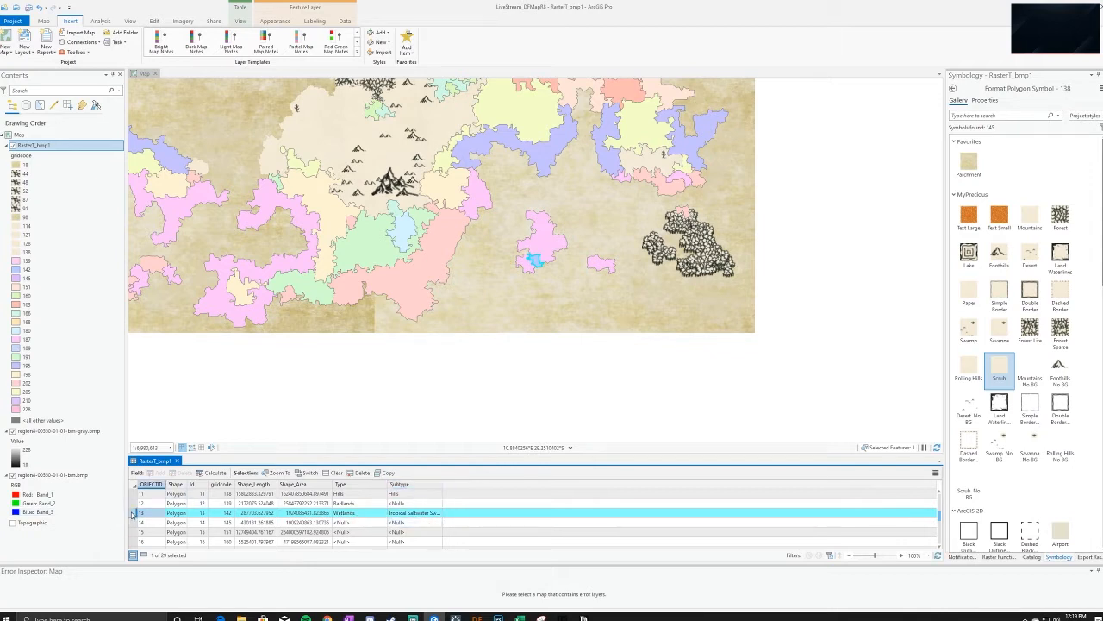
Apply the MyPrecious Swamp symbol to the gridcode 142 class and clear the selection to inspect the swamp fill
left_click(17, 270)
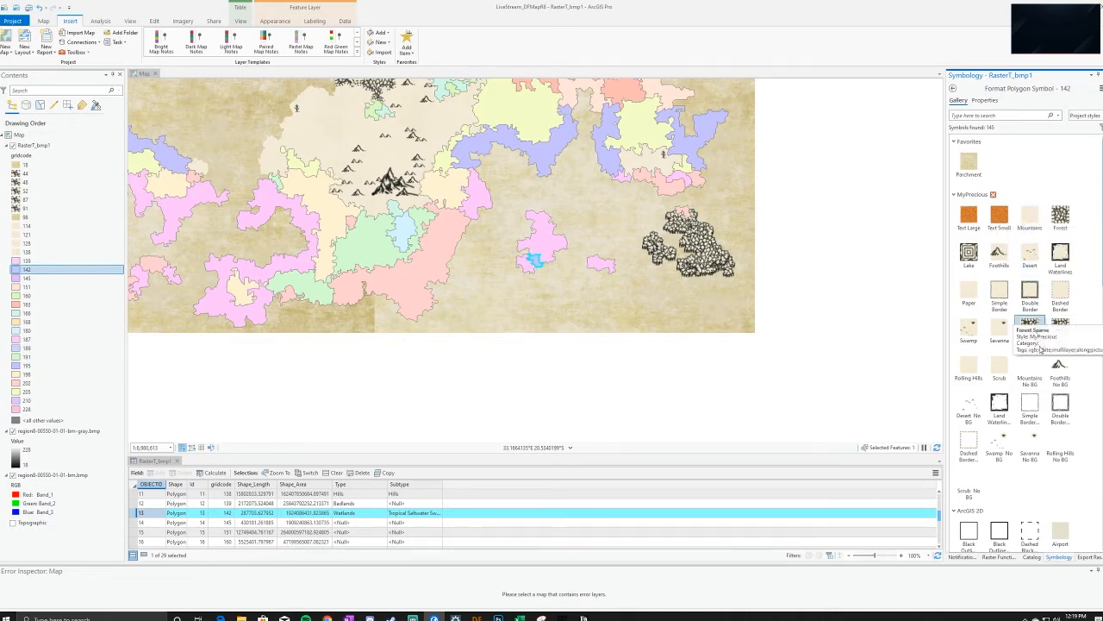
left_click(966, 331)
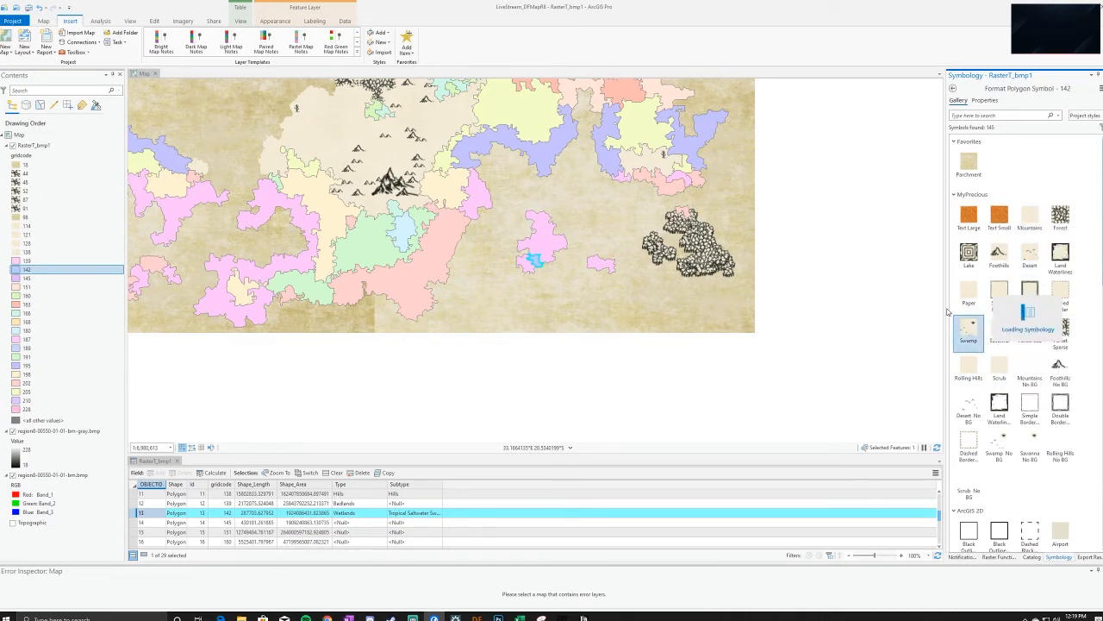
scroll(530, 261, "up", 10)
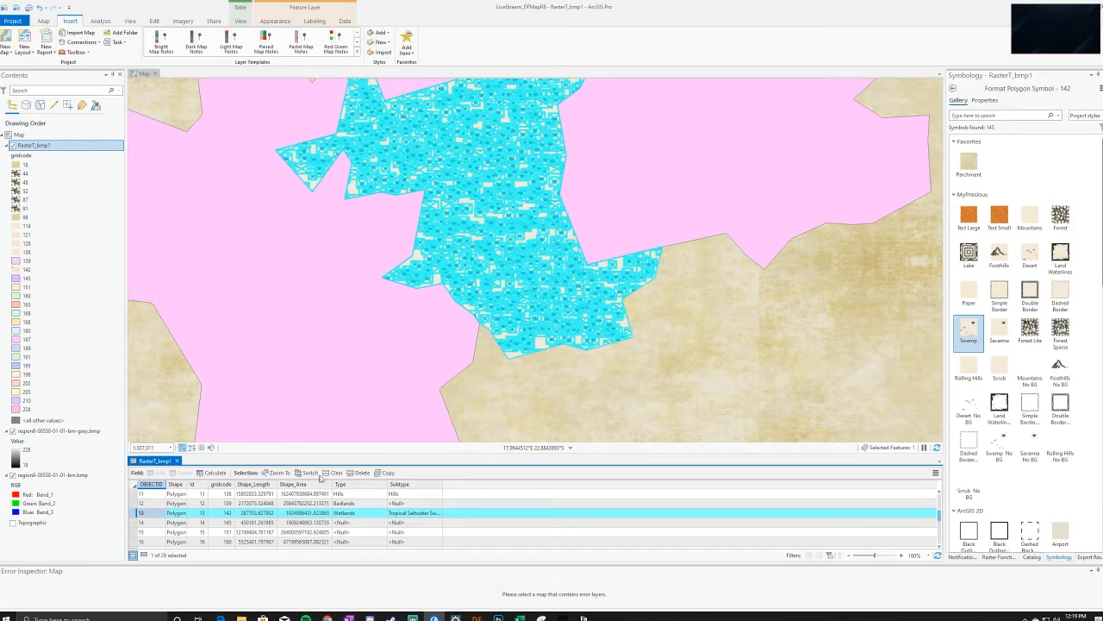
left_click(337, 473)
left_click_drag(410, 123, 462, 210)
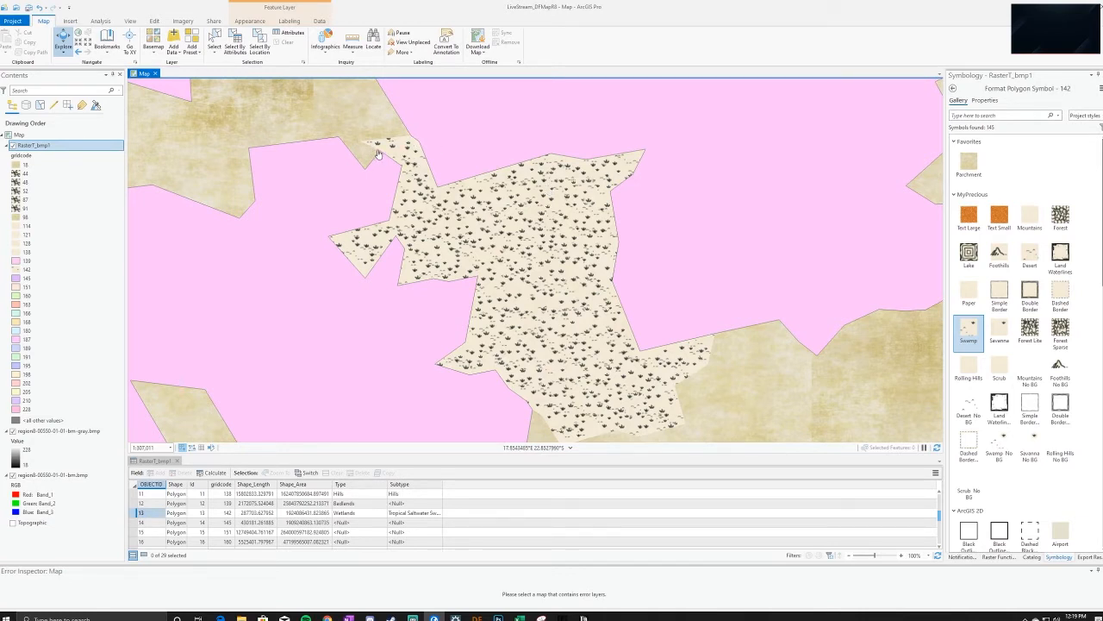
scroll(515, 233, "down", 3)
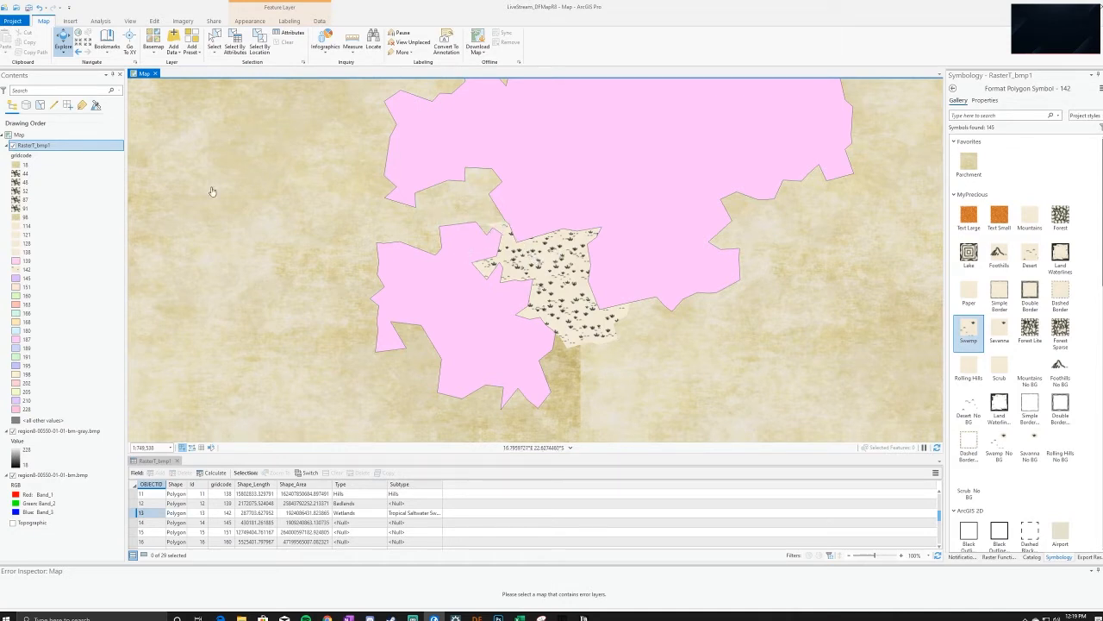
Apply the MyPrecious Foothills symbol to the gridcode 138 class and the Scrub symbol to the gridcode 139 class
left_click(17, 252)
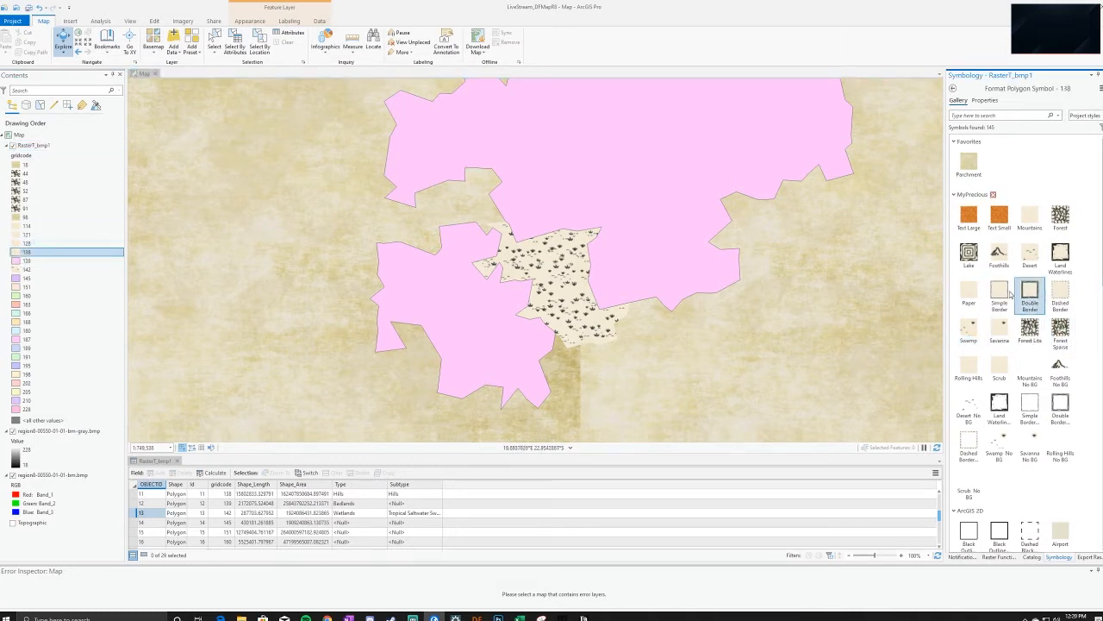
left_click(998, 254)
left_click(24, 260)
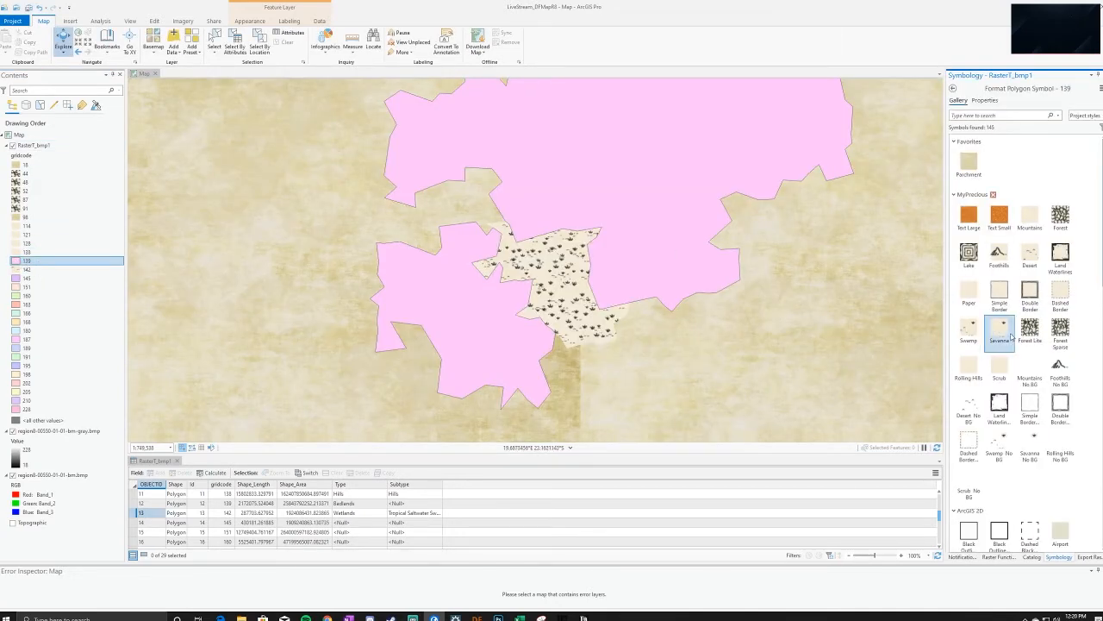
left_click(999, 369)
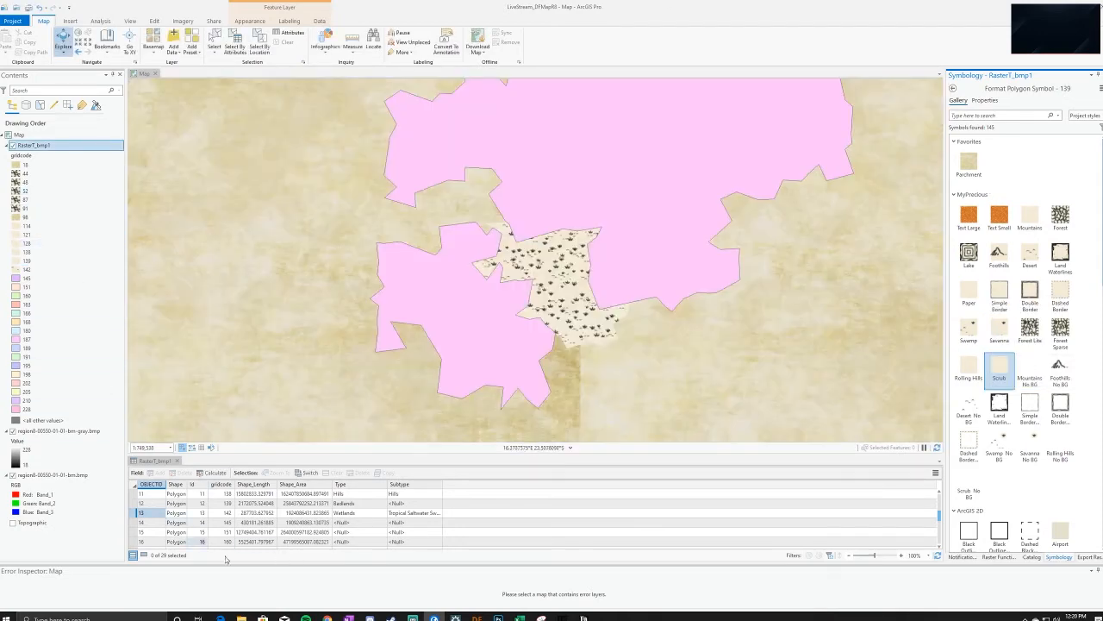
Select the gridcode 145 record and set its Type to Water and Subtype to Temperate Brackish Lake
left_click(374, 524)
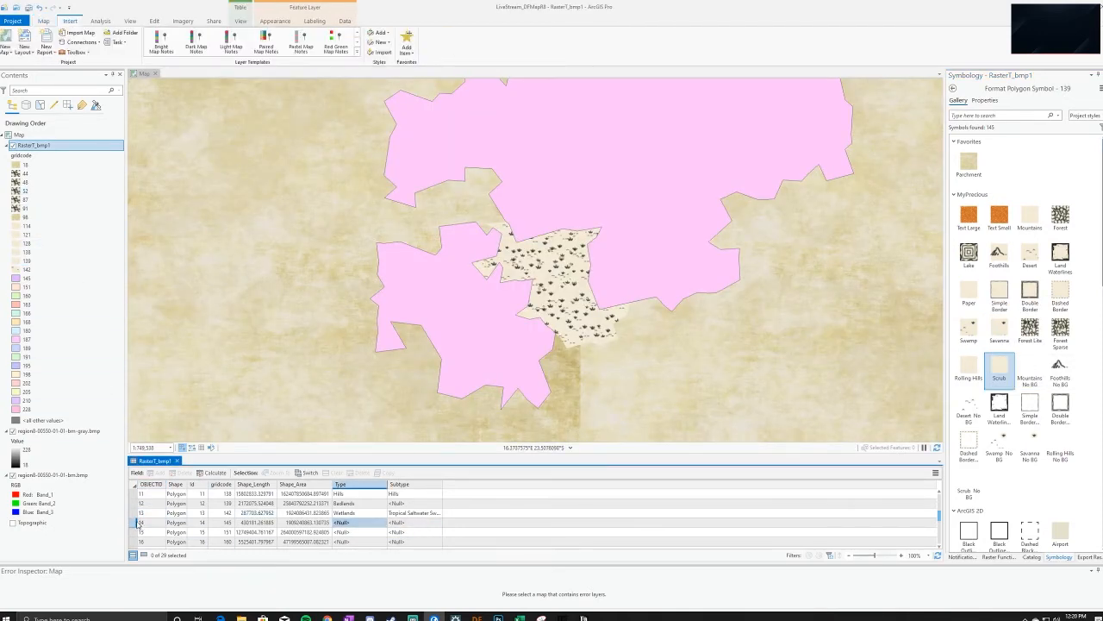
left_click(141, 523)
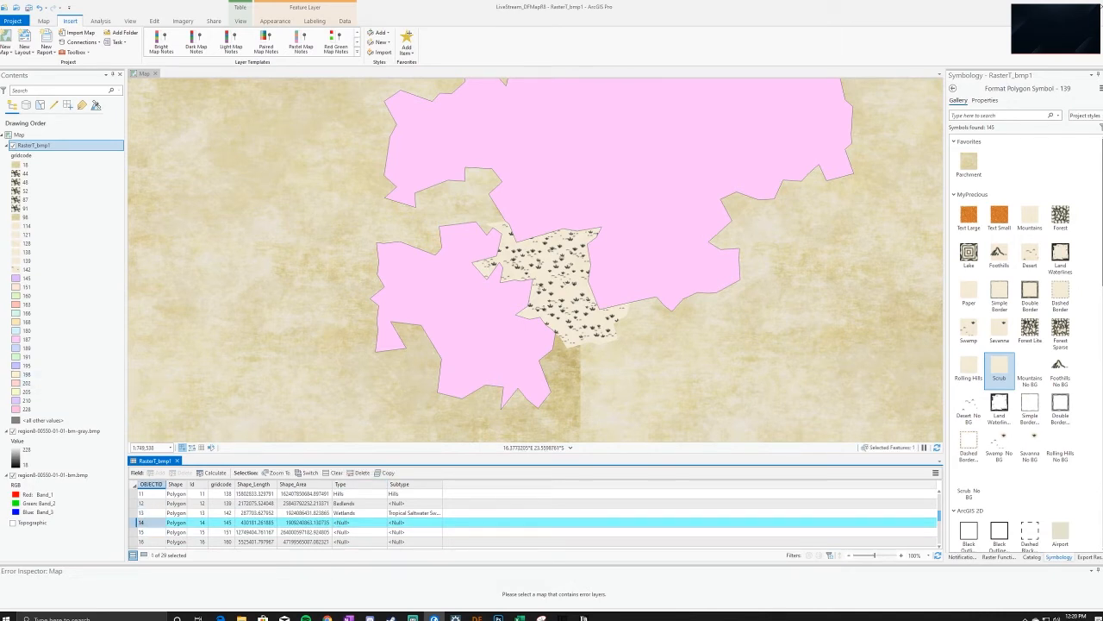
key("alt+Tab")
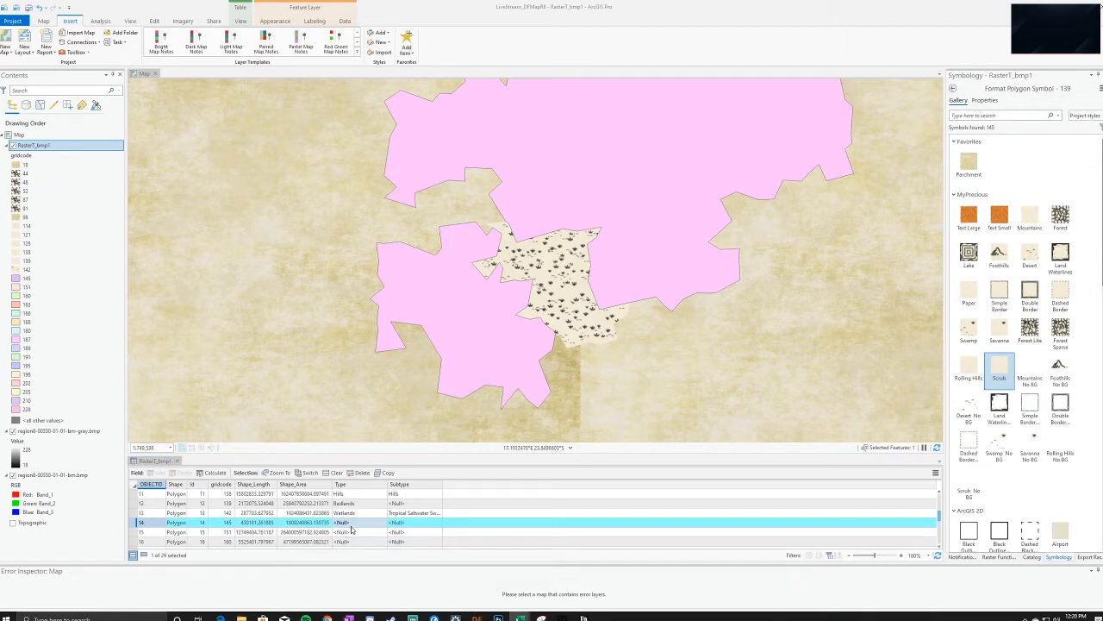
left_click(359, 523)
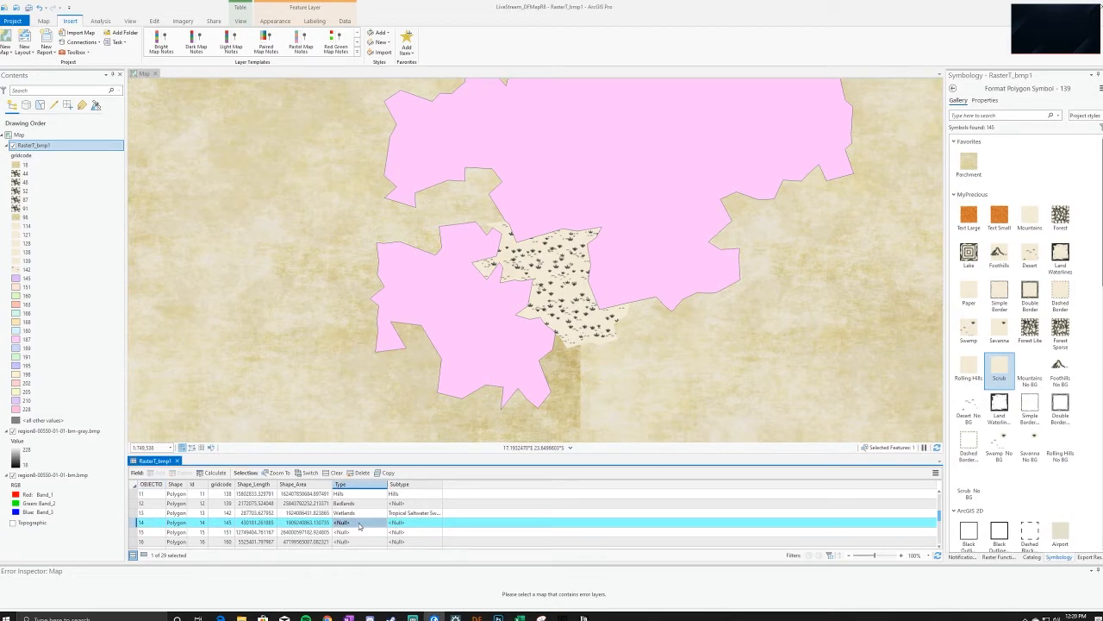
type("Wet")
key("Tab")
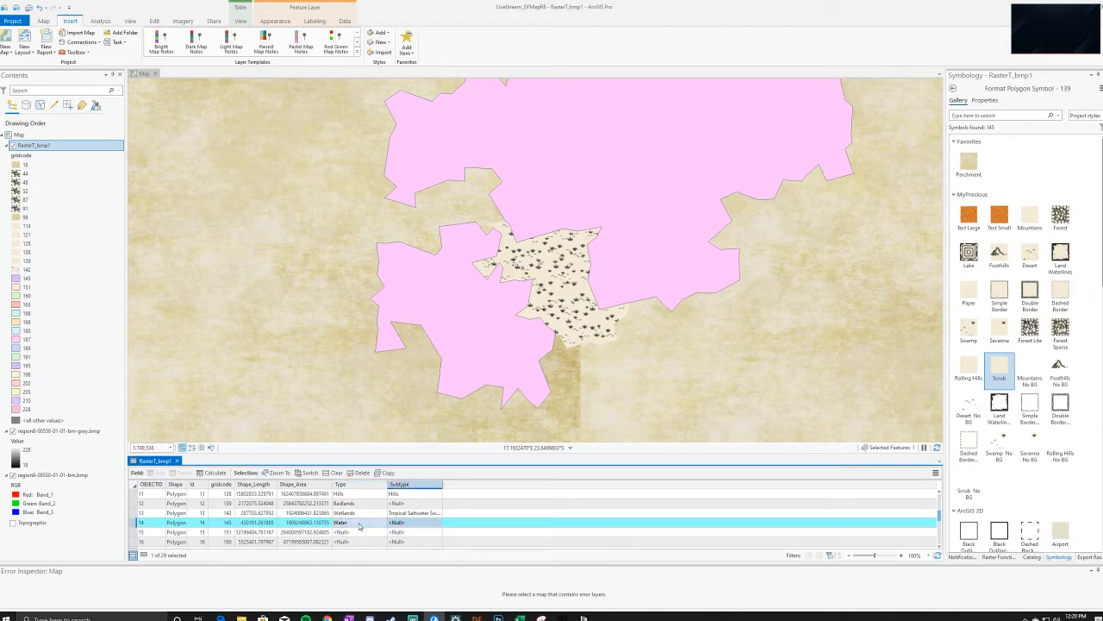
type("Temperate Brackish La")
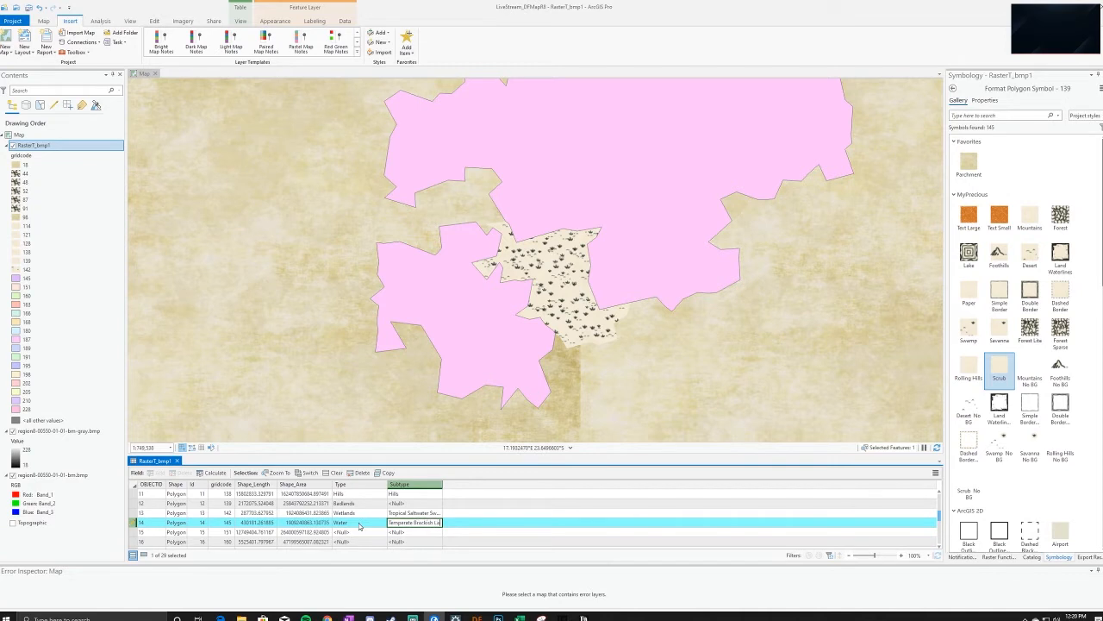
key("Return")
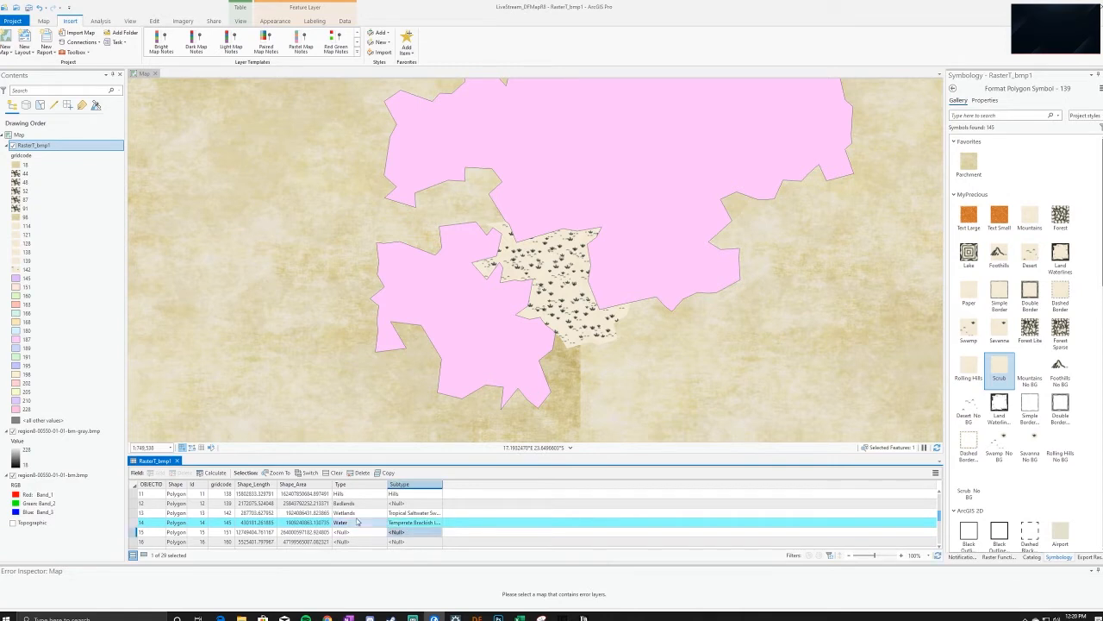
Apply the MyPrecious Lake symbol to the gridcode 145 class and bring one of its selected polygons into close view
left_click(24, 277)
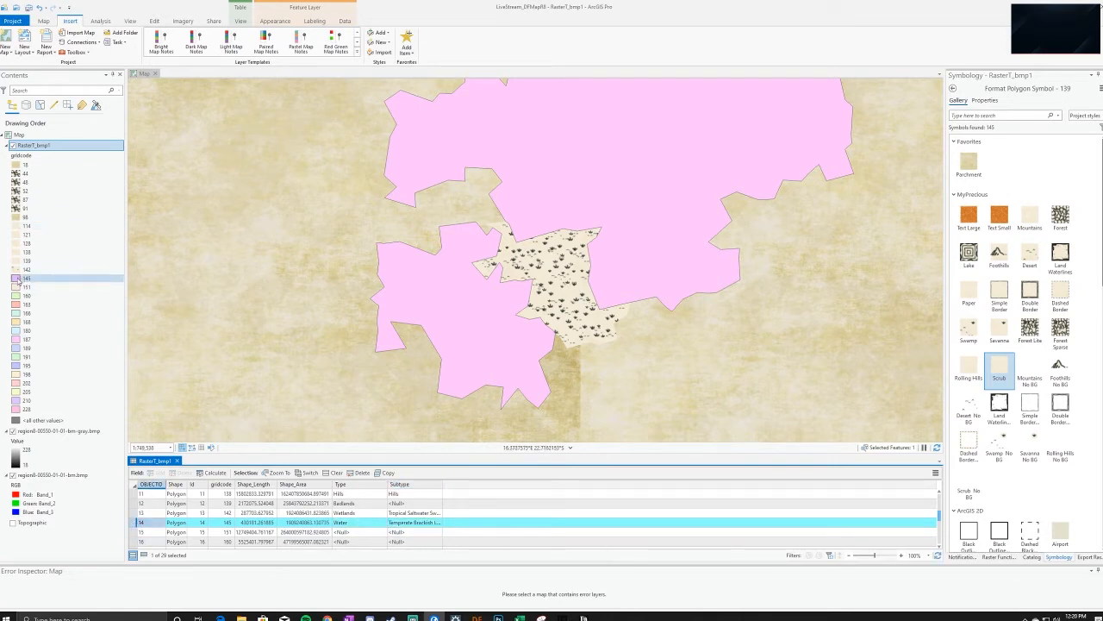
left_click(969, 252)
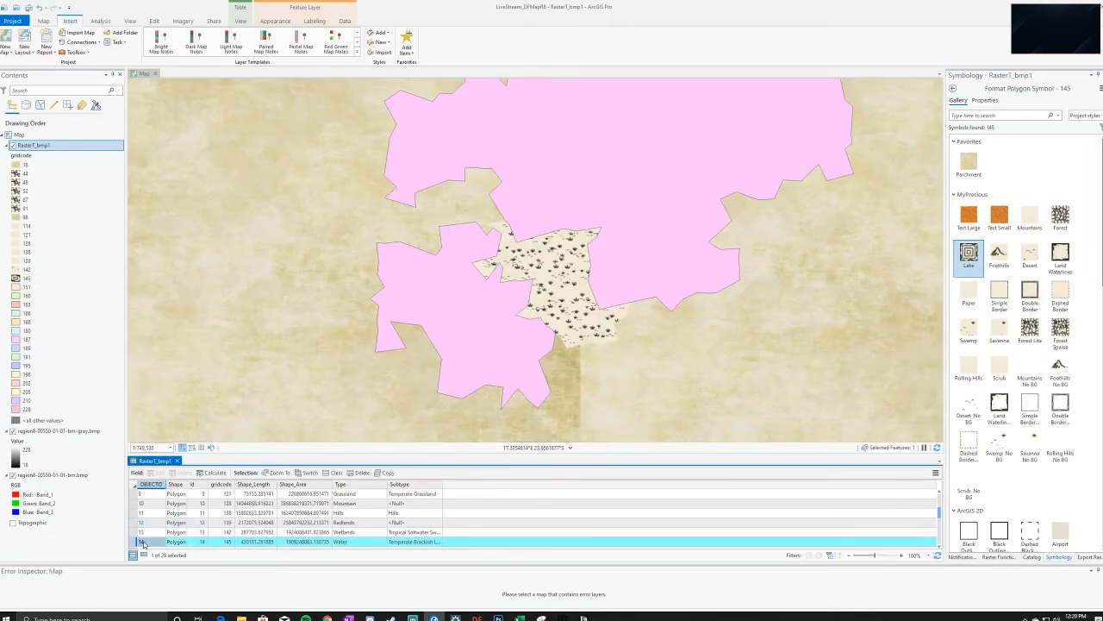
right_click(144, 543)
left_click(168, 474)
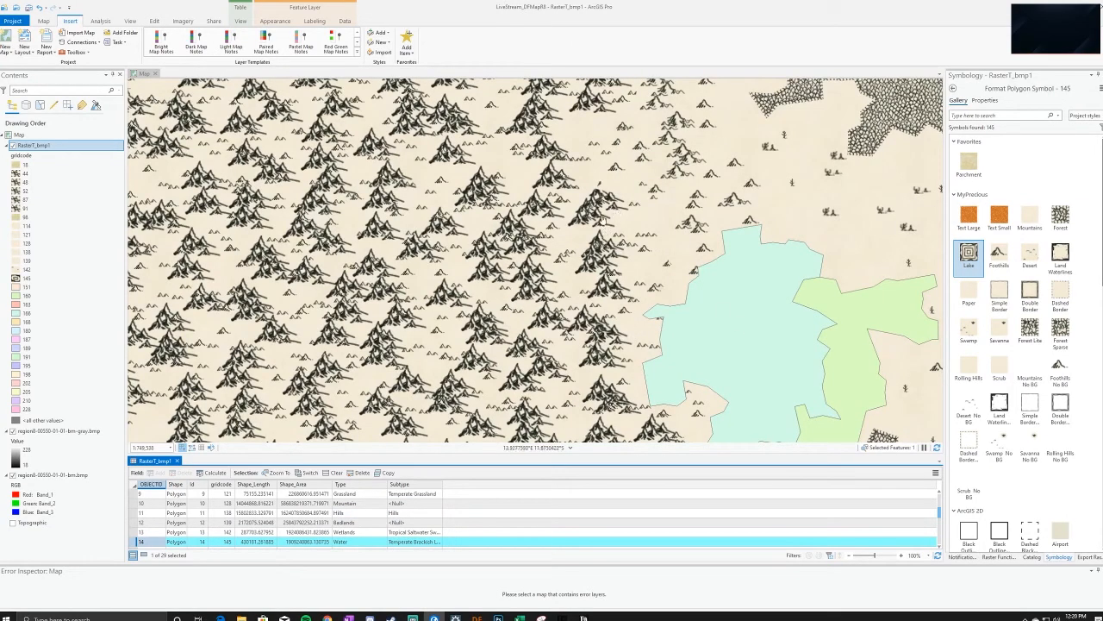
scroll(604, 229, "down", 5)
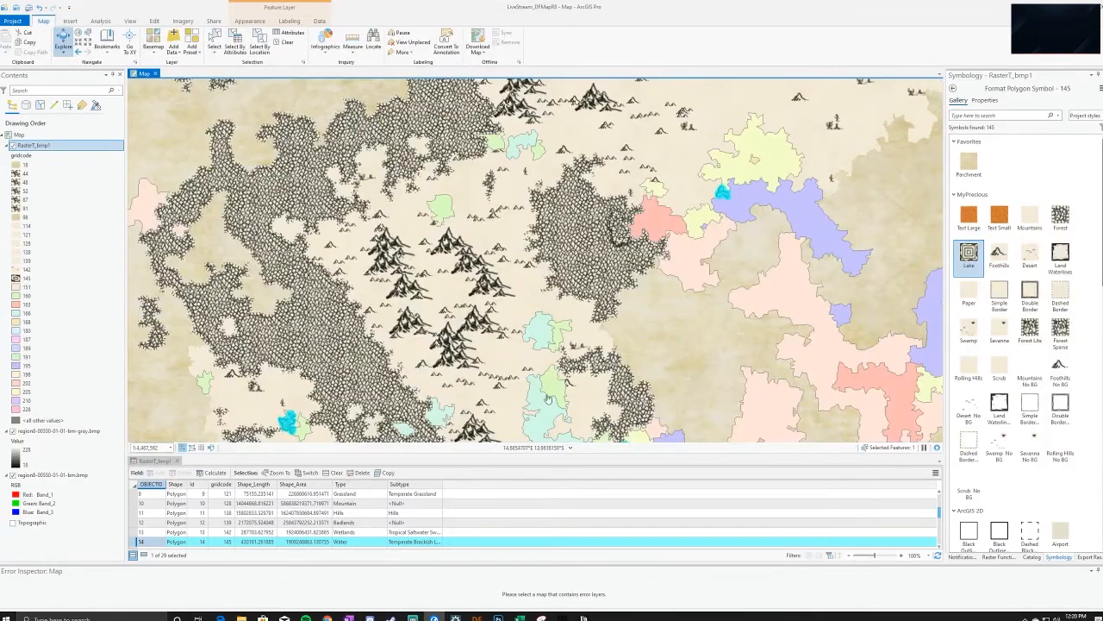
left_click_drag(443, 413, 707, 269)
scroll(551, 279, "up", 5)
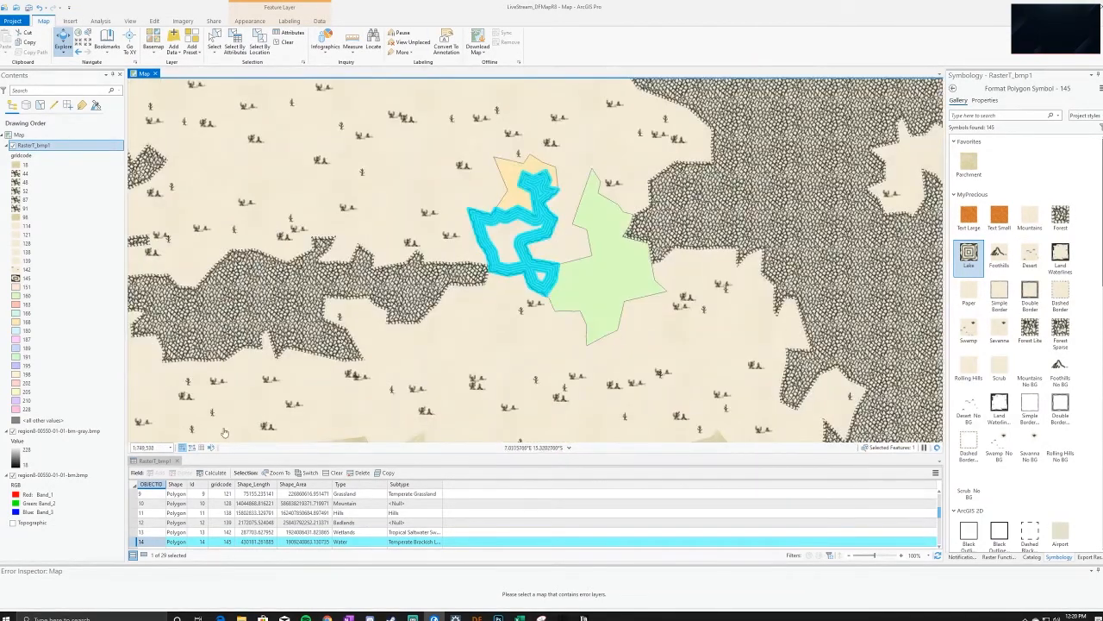
Clear the selection, inspect the lake fill up close, and apply the Parchment symbol to the gridcode 145 class
left_click(326, 473)
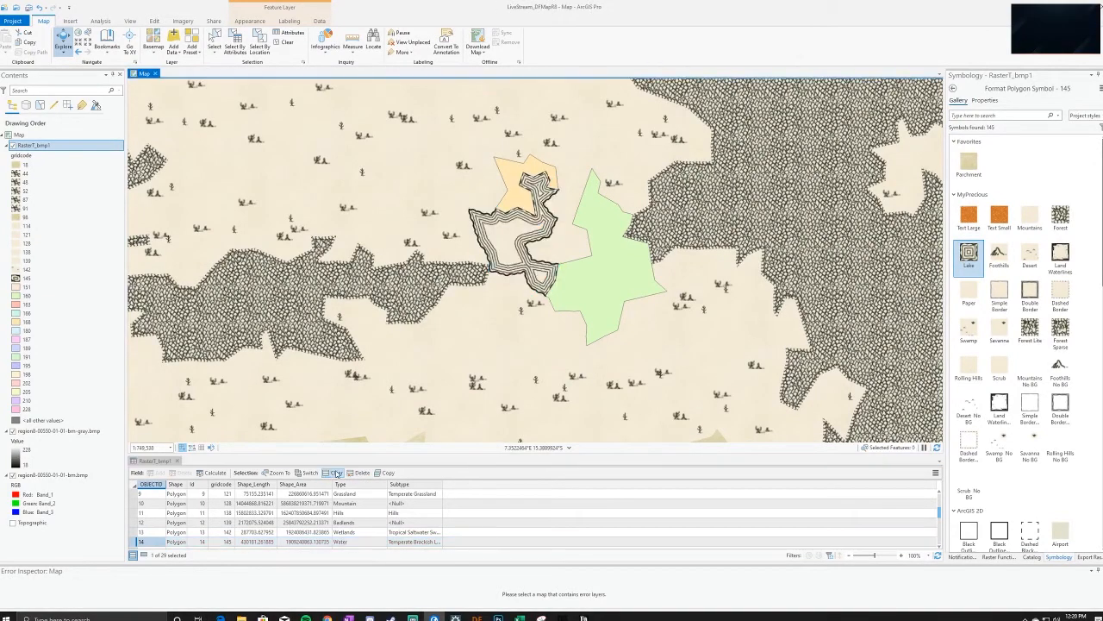
scroll(468, 286, "up", 4)
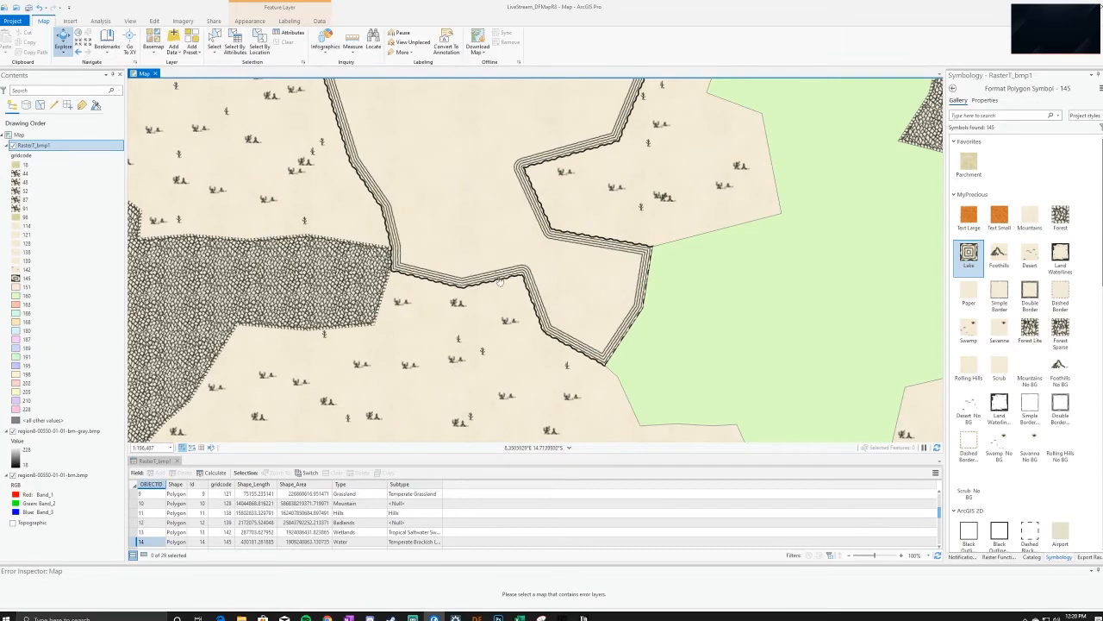
scroll(512, 204, "down", 2)
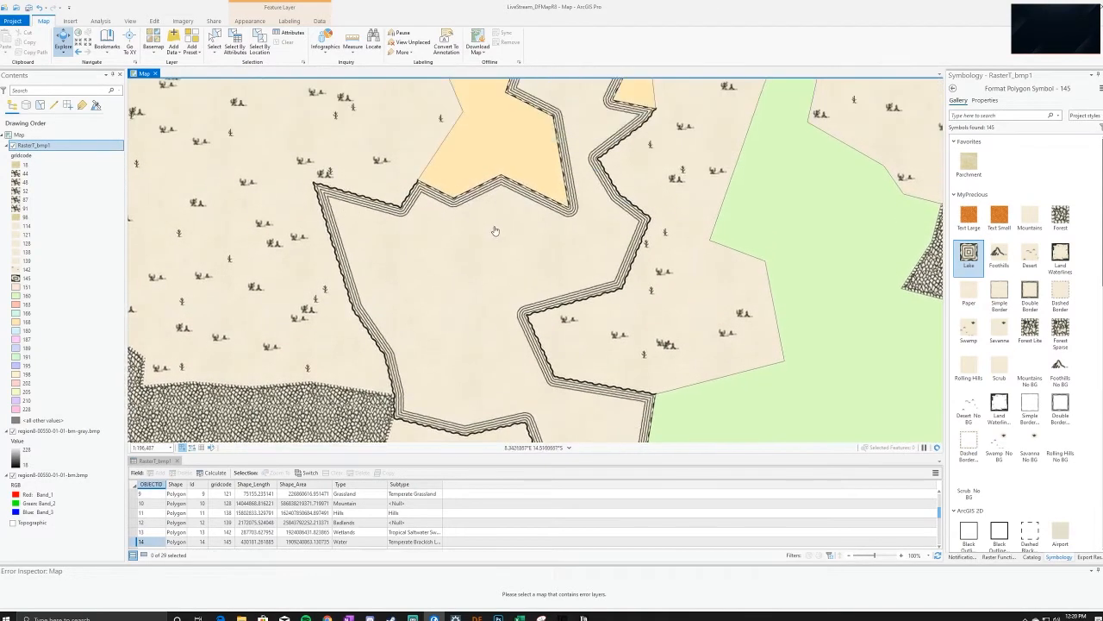
scroll(497, 234, "down", 3)
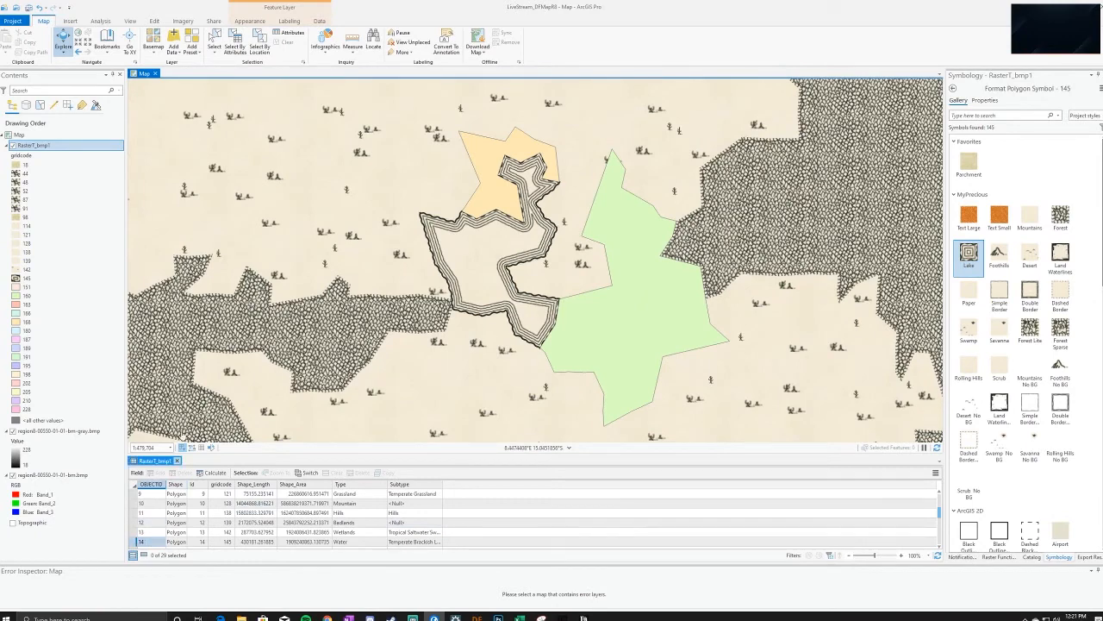
left_click(35, 278)
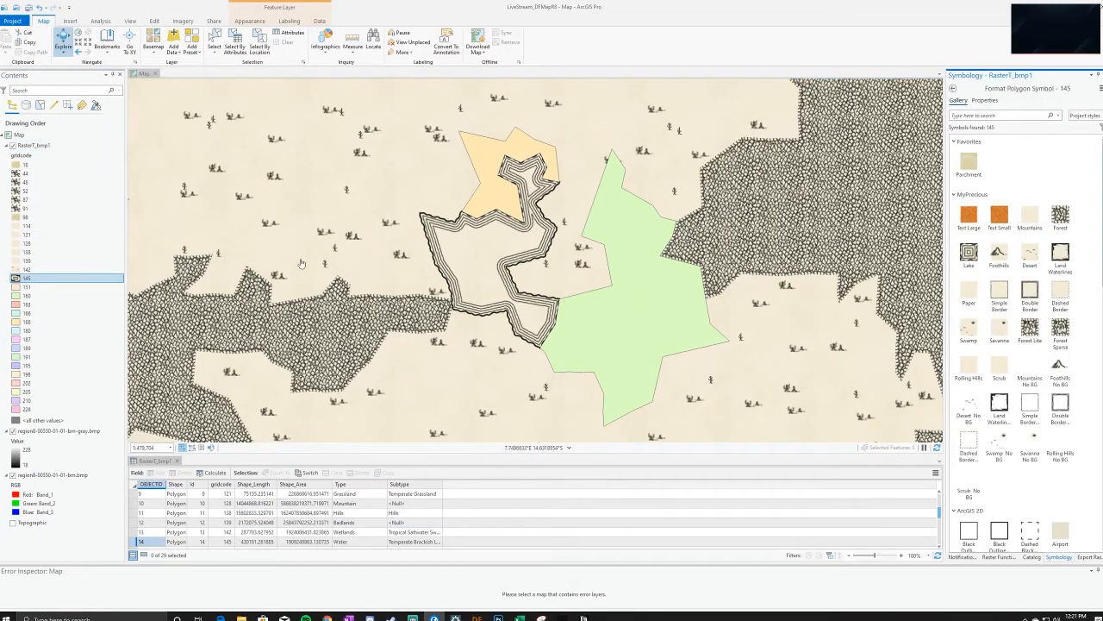
left_click(972, 164)
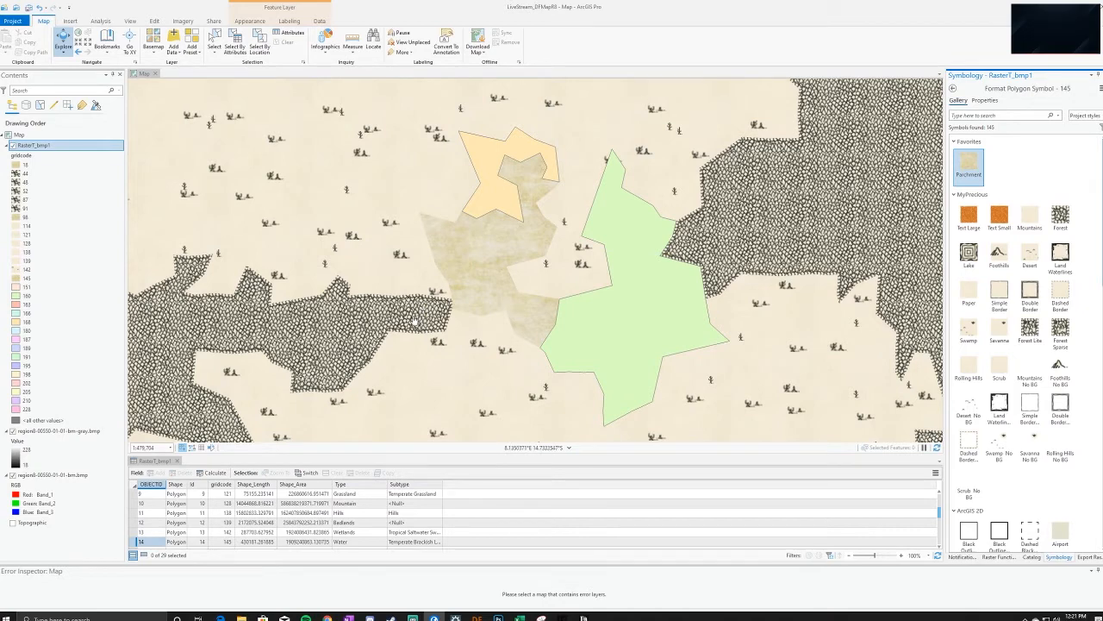
Select the gridcode 151 record and set its Type to Wetlands and its Subtype to a Temperate Saltwater wetland
scroll(370, 541, "down", 1)
left_click(385, 522)
left_click(160, 523)
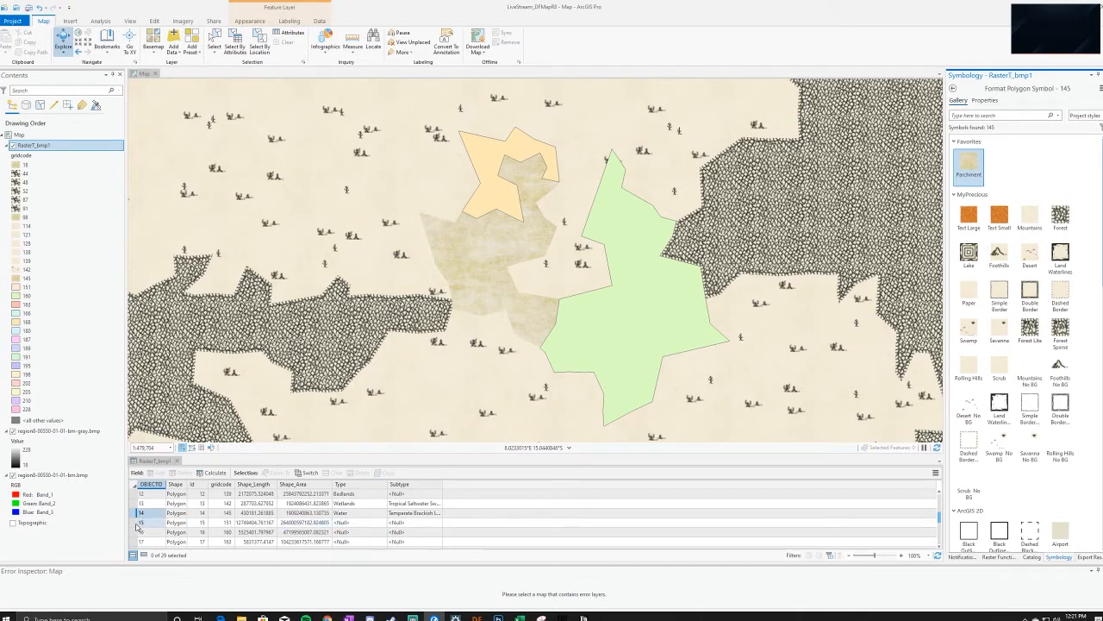
left_click(137, 523)
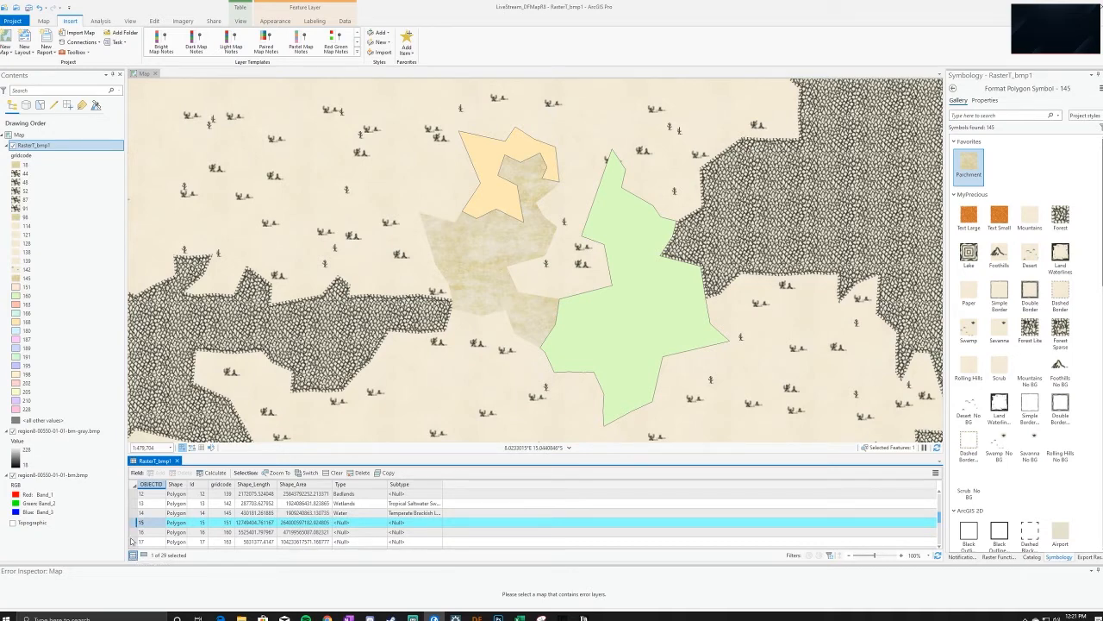
left_click(343, 523)
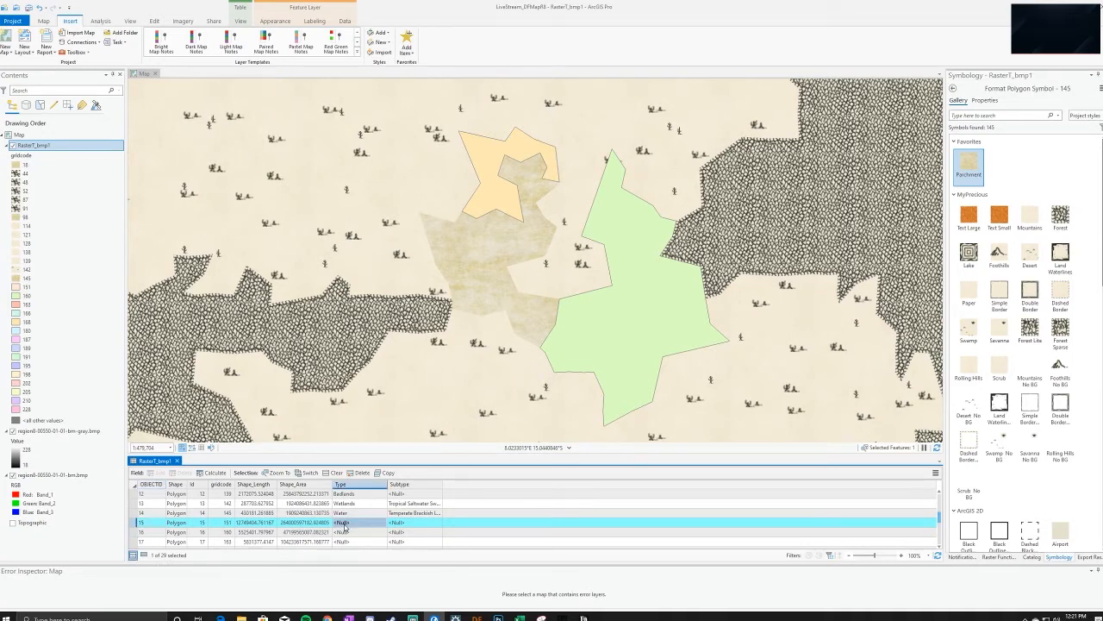
type("Wa")
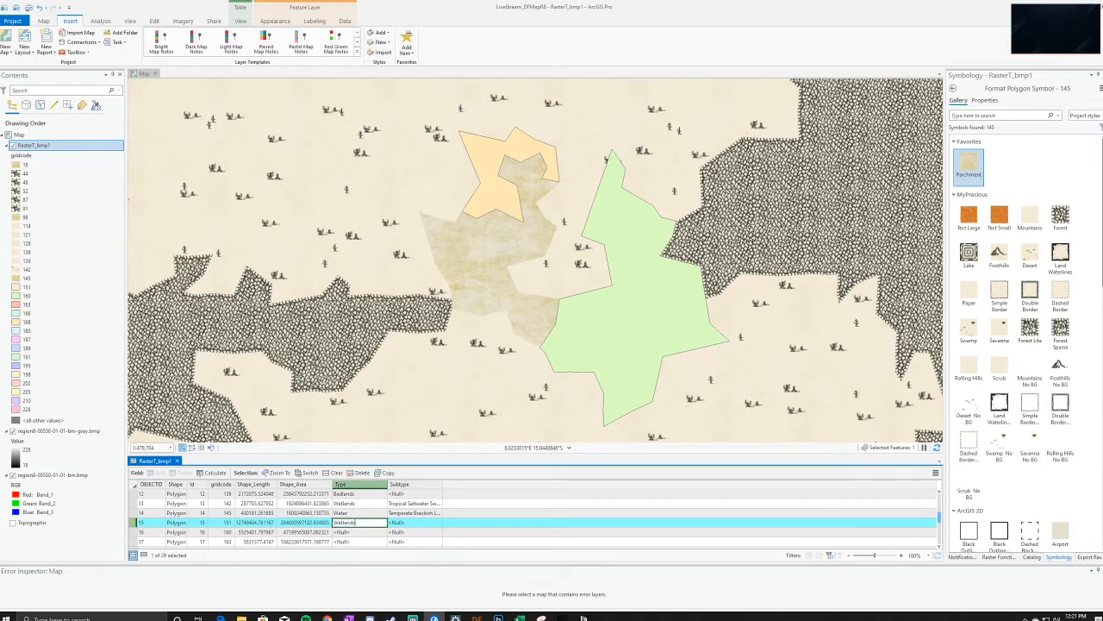
key("Tab")
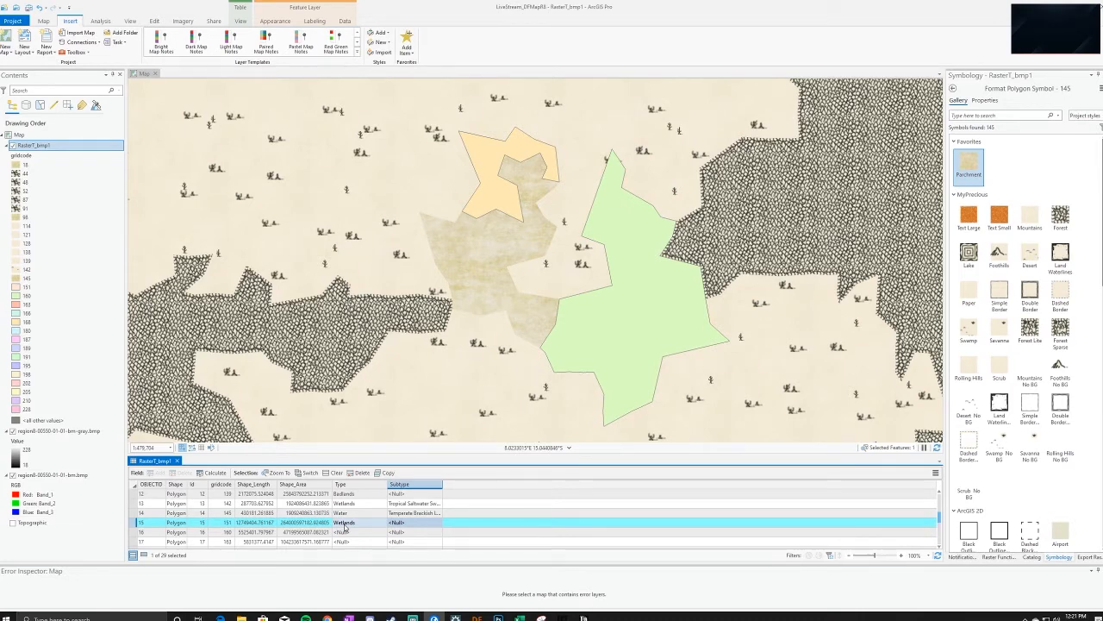
type("1")
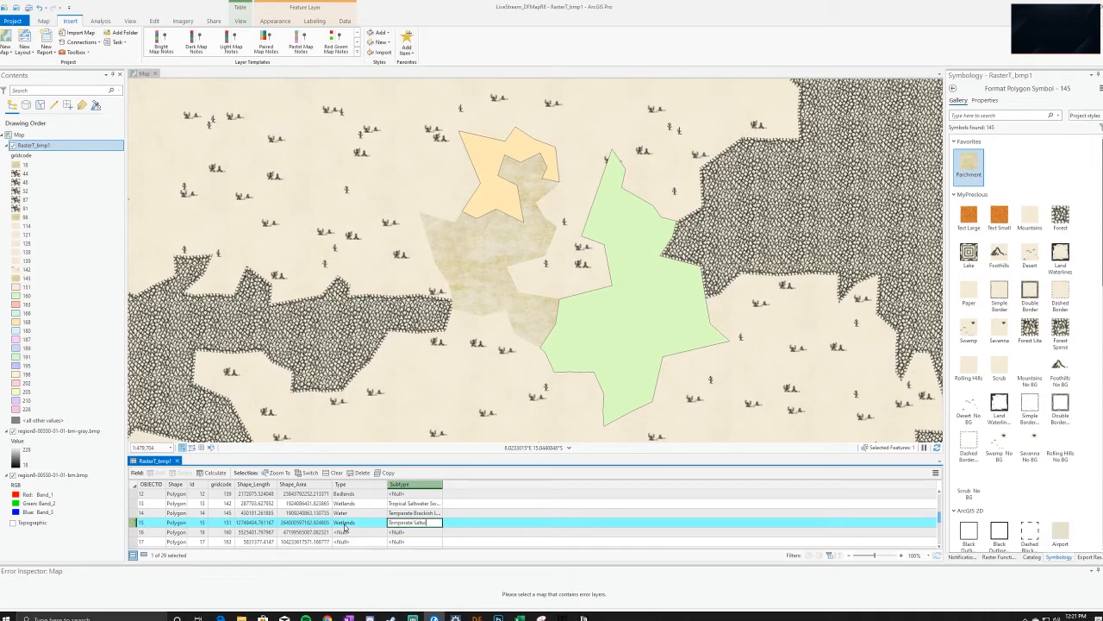
key("Return")
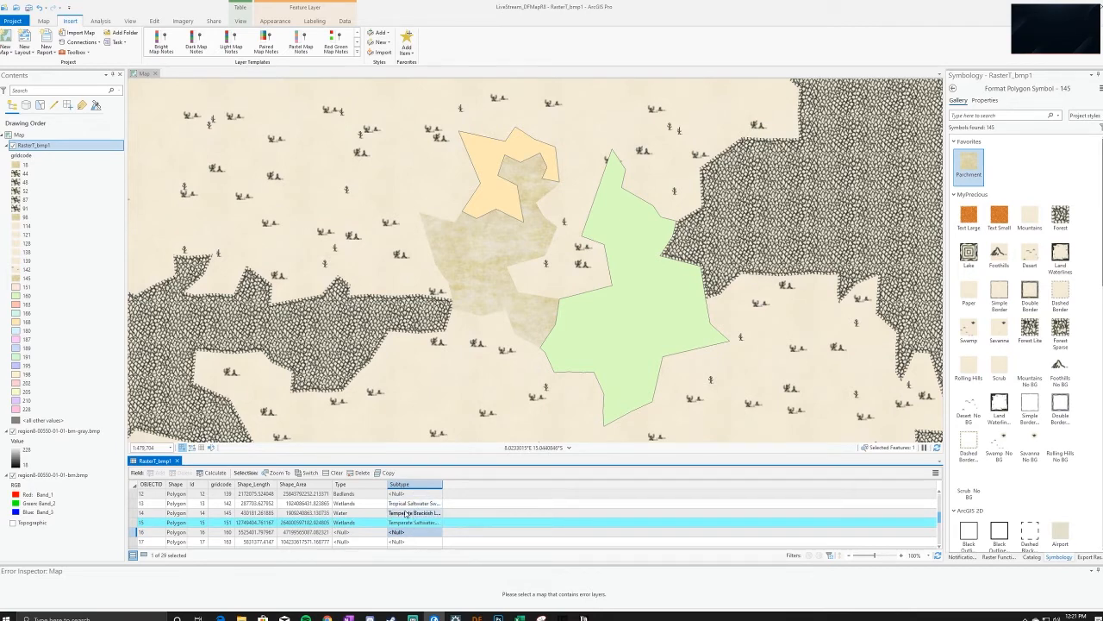
left_click(349, 533)
left_click_drag(354, 535, 353, 549)
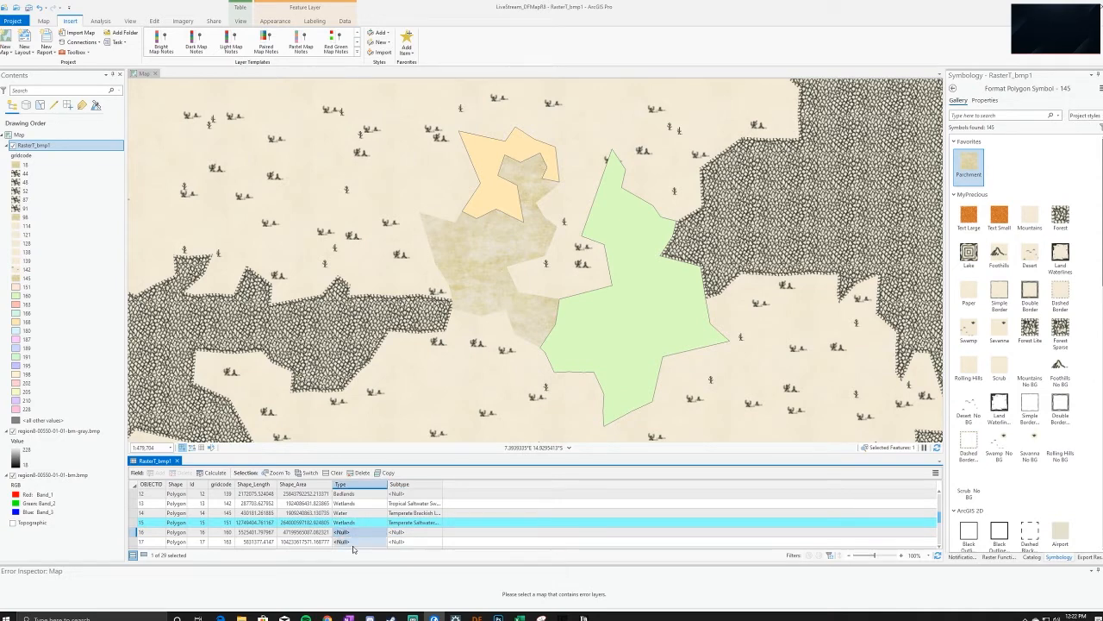
left_click(345, 534)
left_click(345, 534)
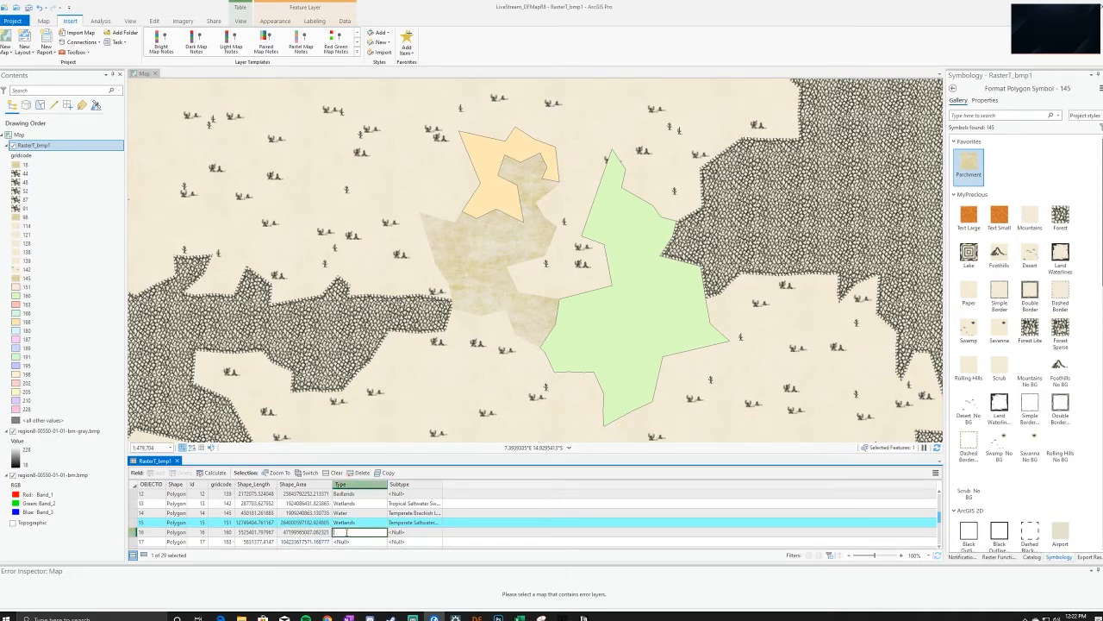
left_click(353, 524)
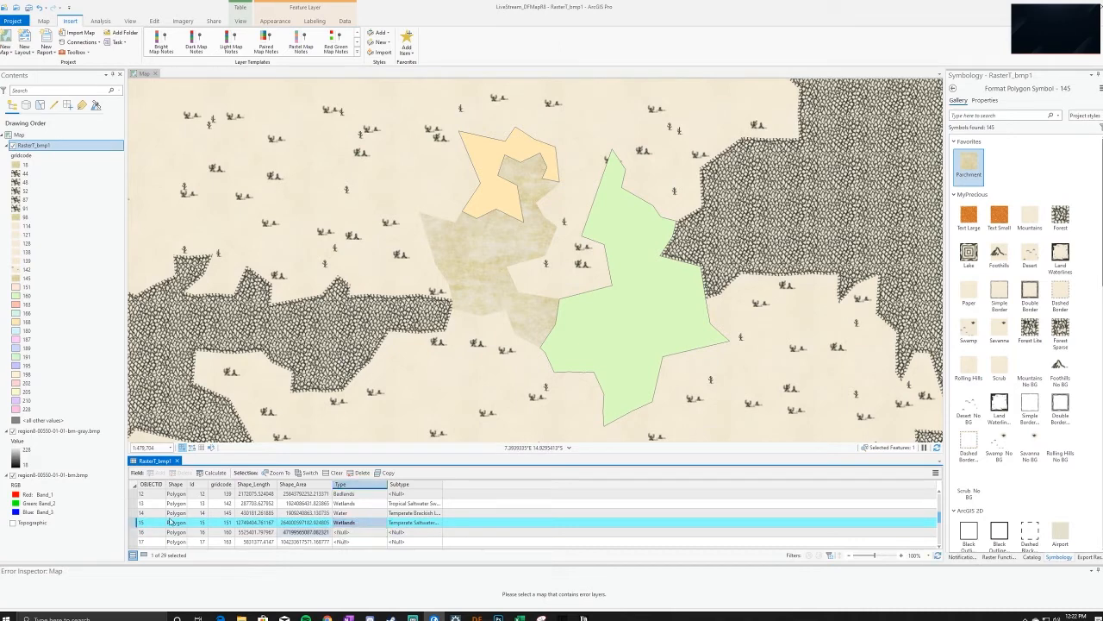
Apply the MyPrecious Swamp symbol to the gridcode 151 class and zoom to its selected polygons
left_click(133, 523)
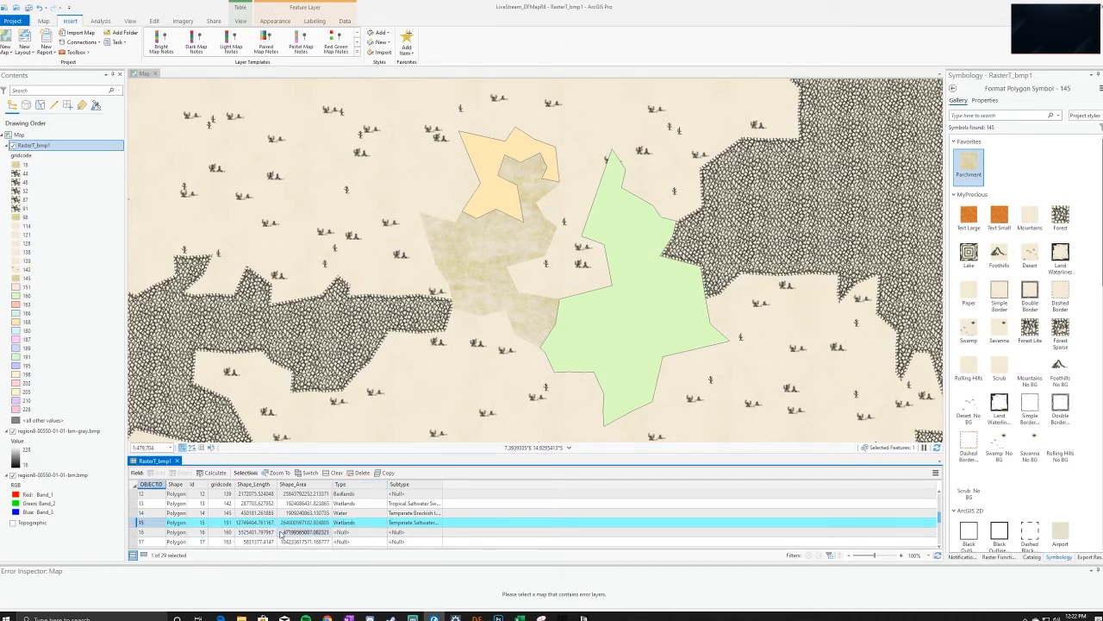
left_click(15, 287)
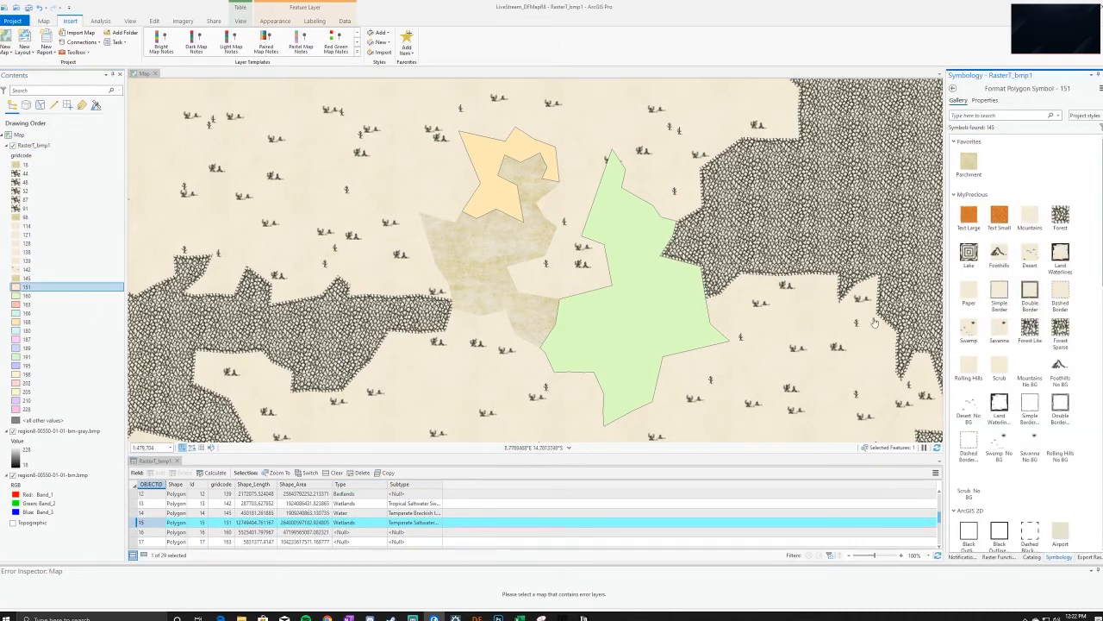
left_click(969, 329)
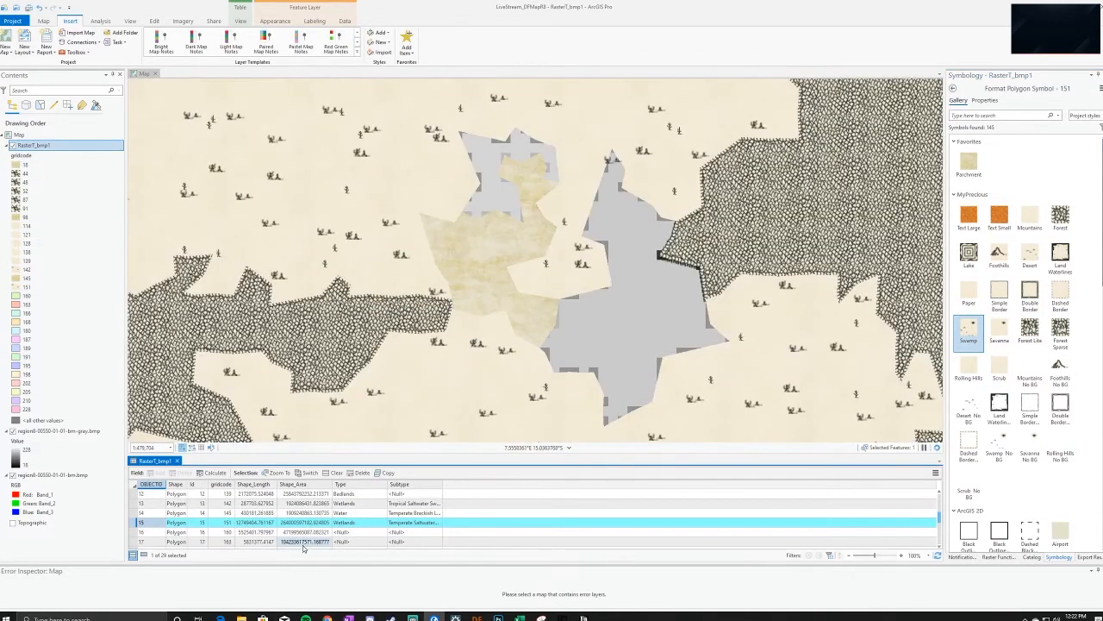
right_click(137, 523)
left_click(164, 549)
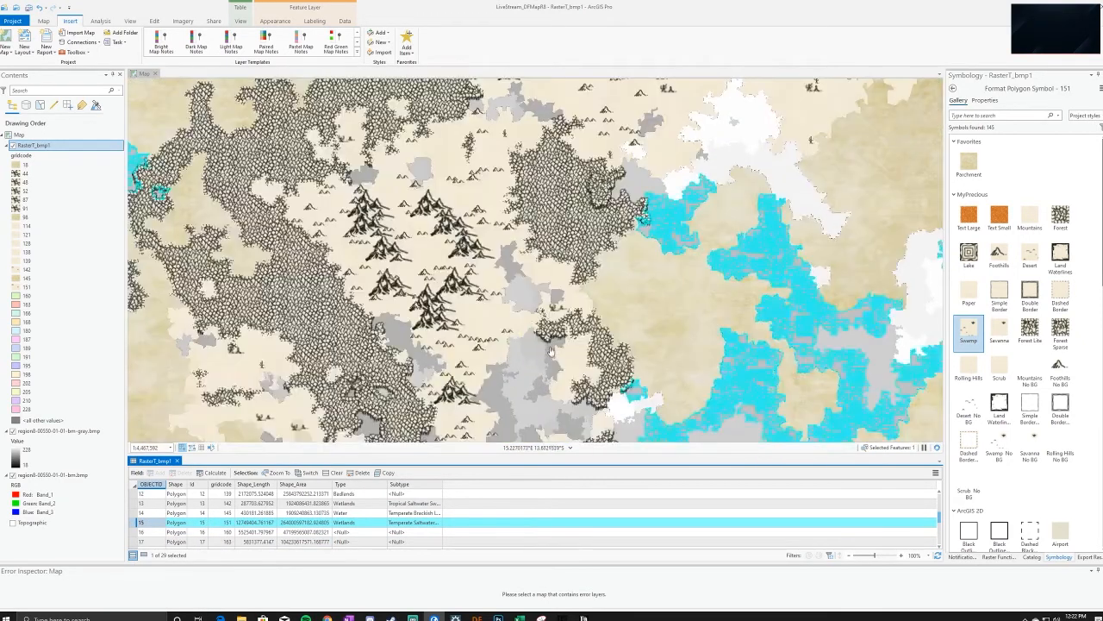
left_click_drag(630, 303, 487, 227)
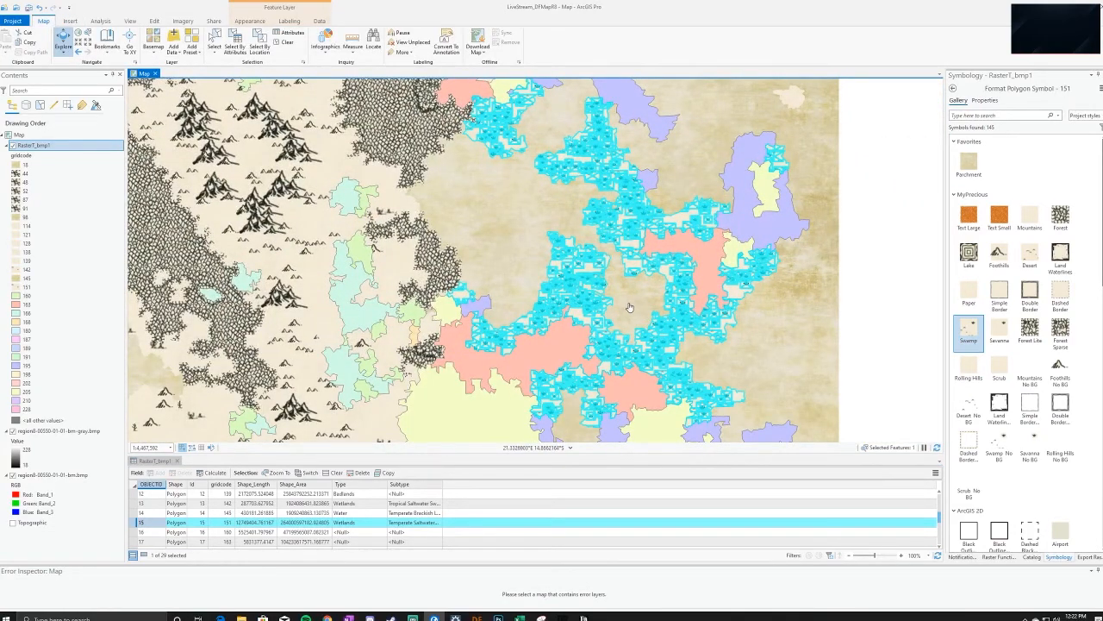
scroll(638, 319, "down", 2)
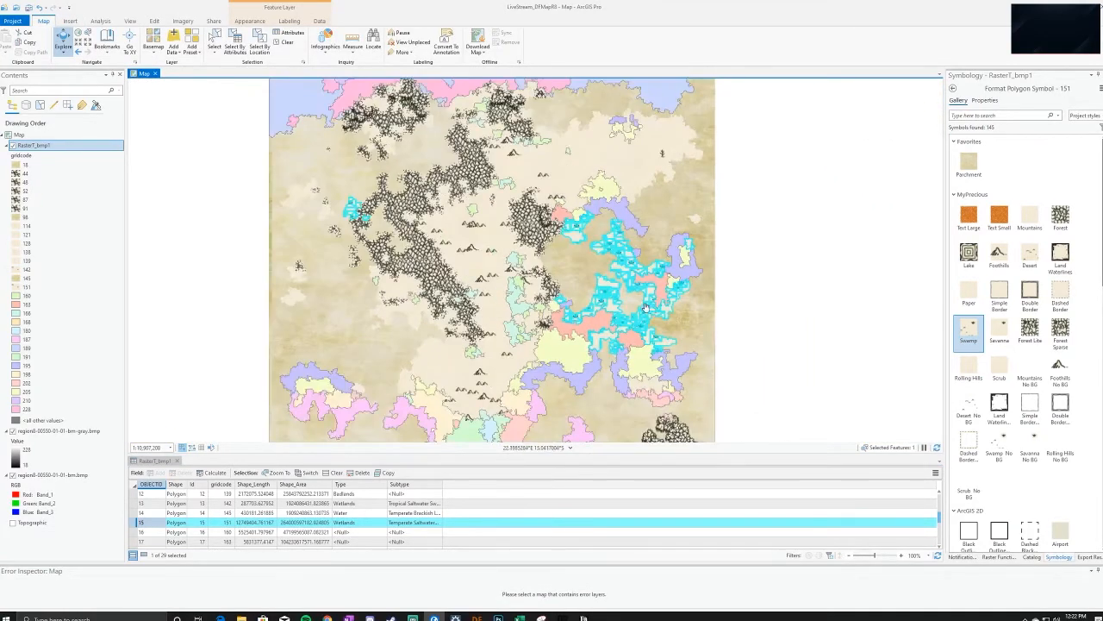
Clear the selection and inspect the swamp fill in the eastern part of the map
left_click(287, 42)
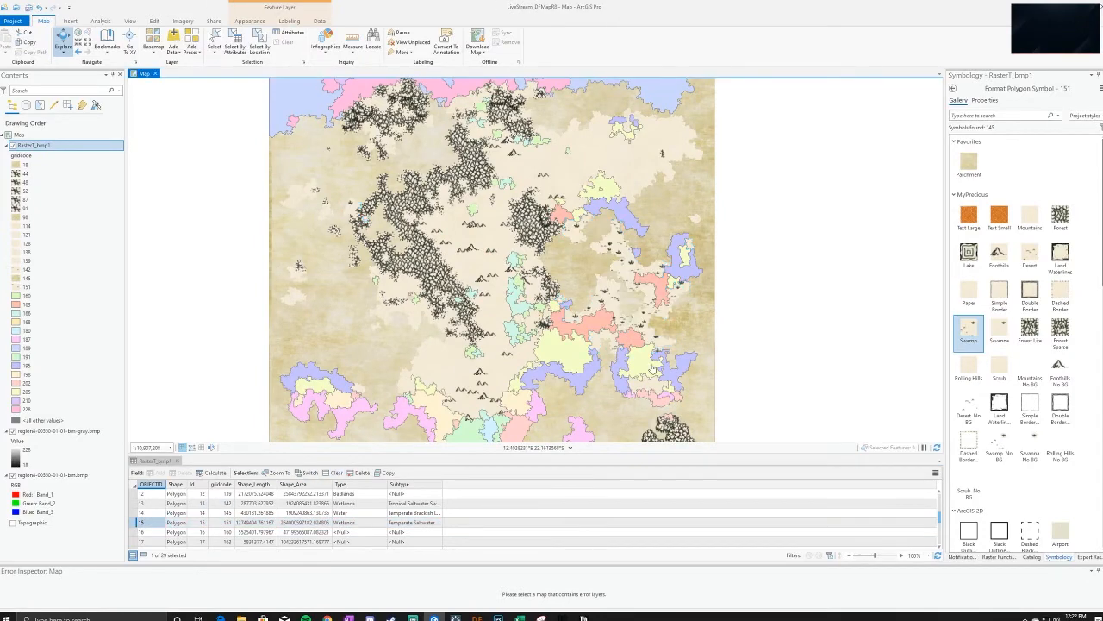
scroll(662, 321, "up", 1)
scroll(663, 321, "up", 1)
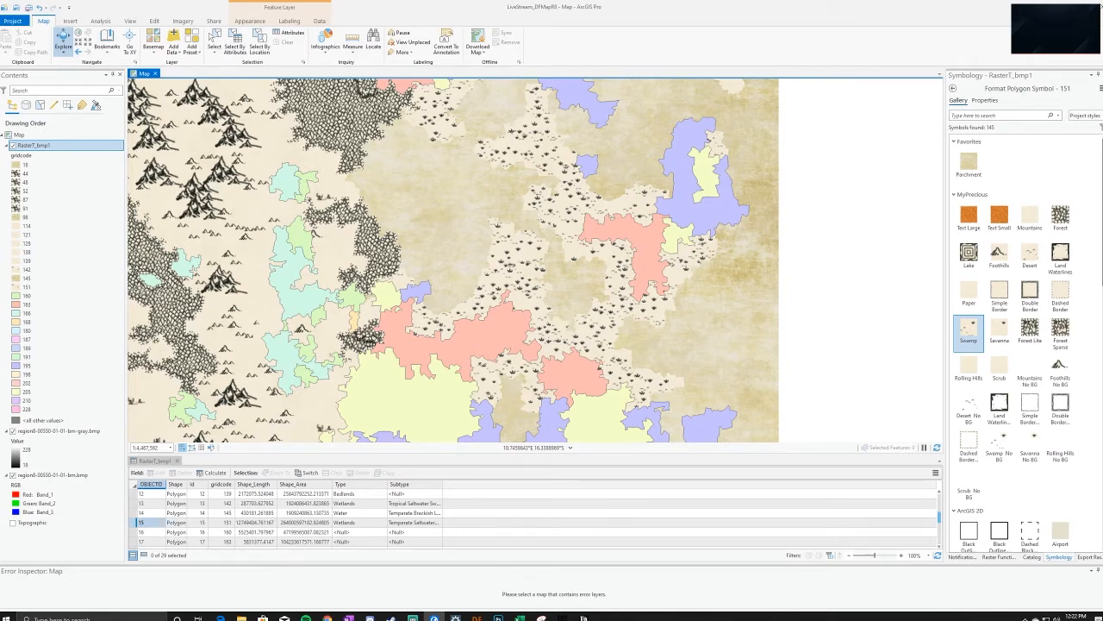
scroll(362, 340, "up", 2)
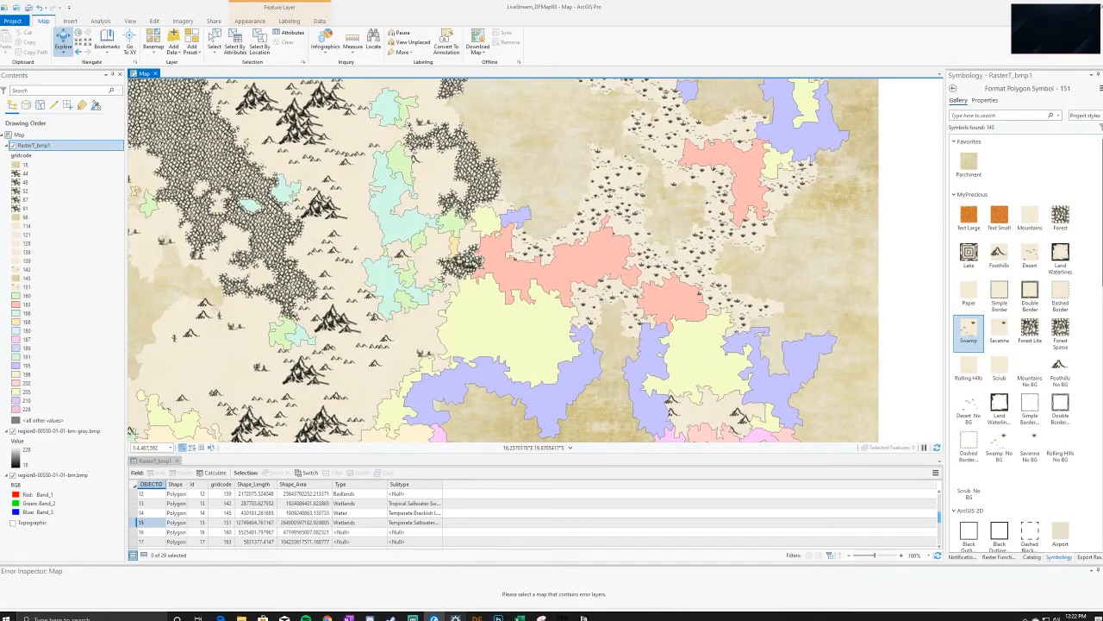
Switch to Legends Viewer, review its exported-file fields including Legends XML Plus, and move its window out of the way of the map
mouse_move(455, 618)
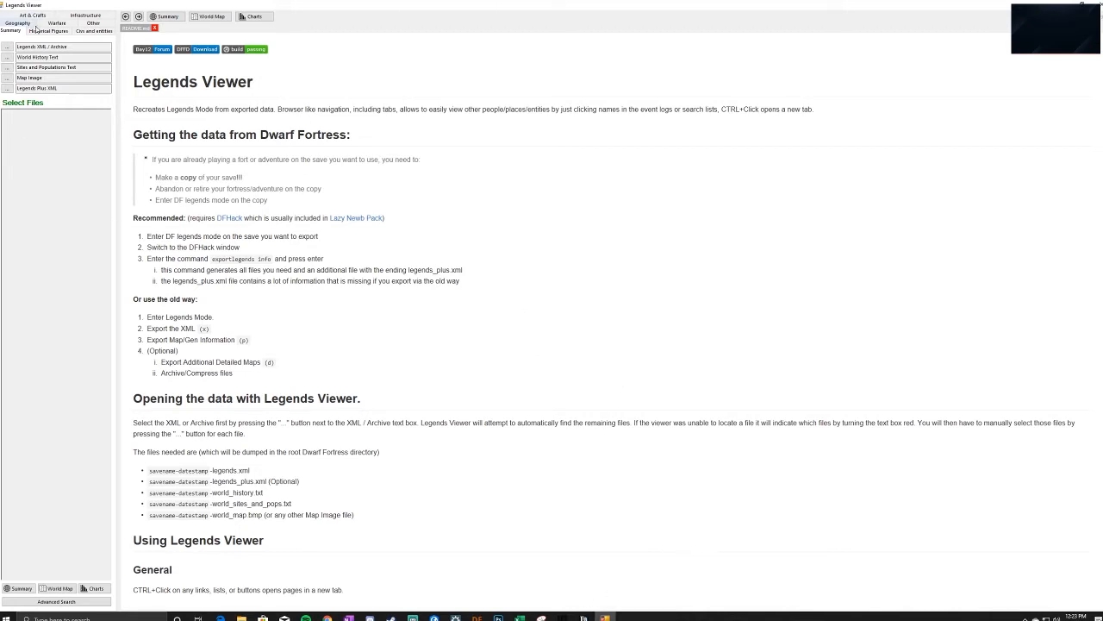
left_click_drag(225, 7, 0, 62)
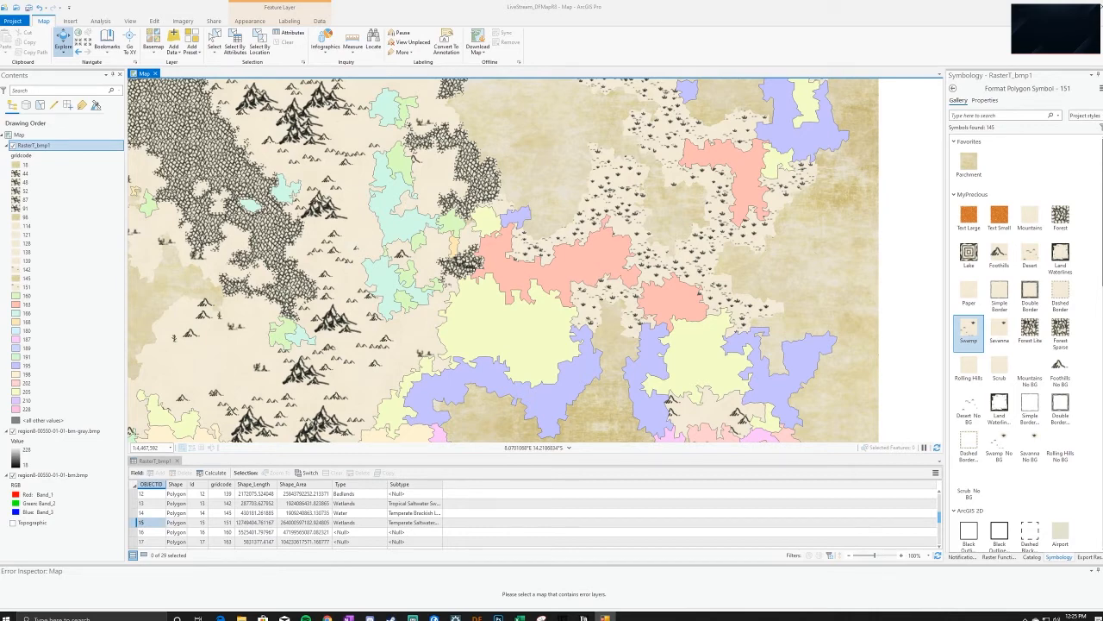
left_click_drag(0, 114, 524, 10)
left_click(171, 19)
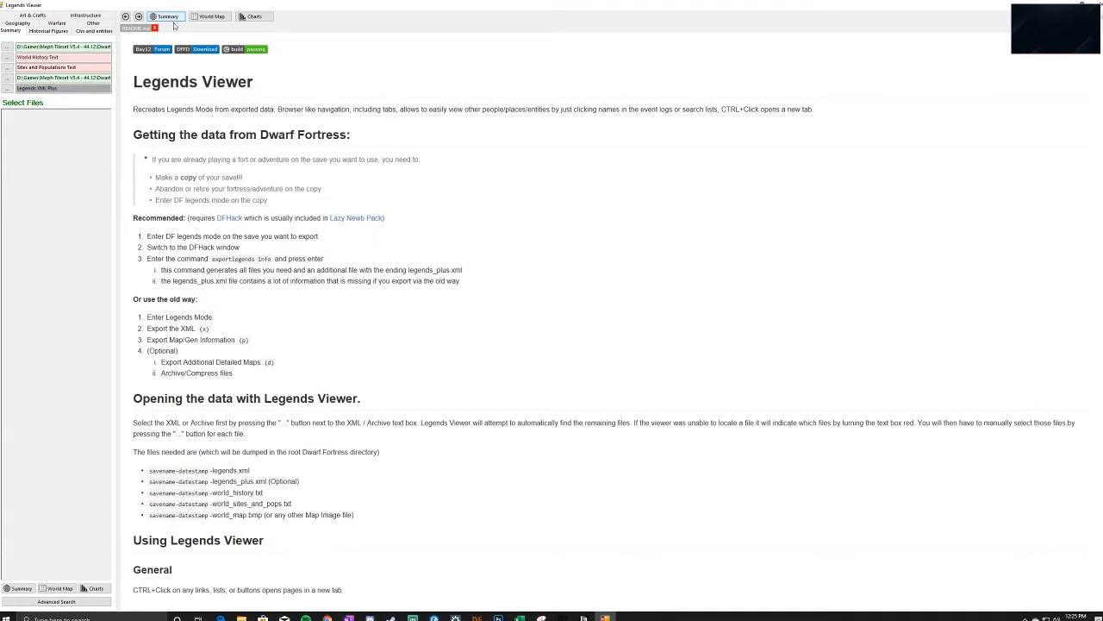
left_click(29, 57)
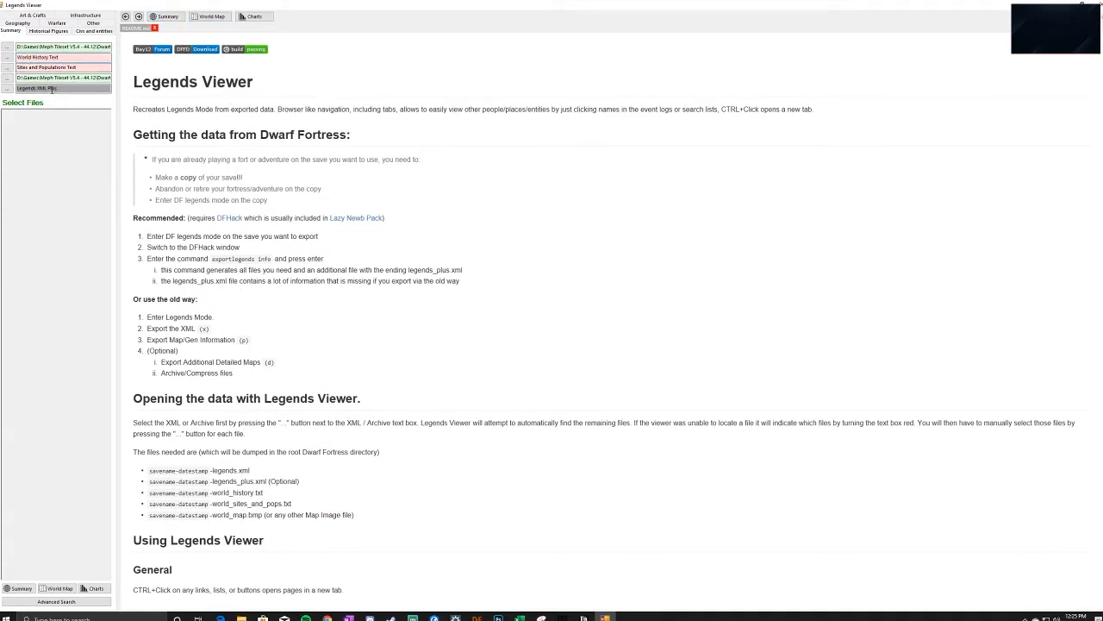
left_click_drag(41, 88, 37, 88)
double_click(357, 5)
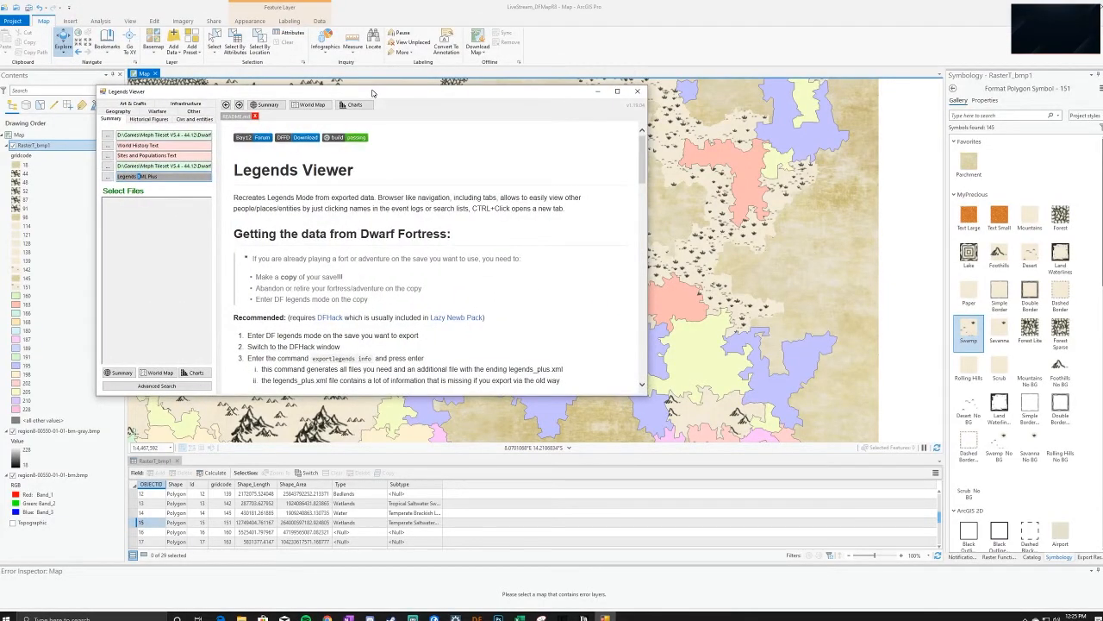
left_click_drag(372, 92, 0, 131)
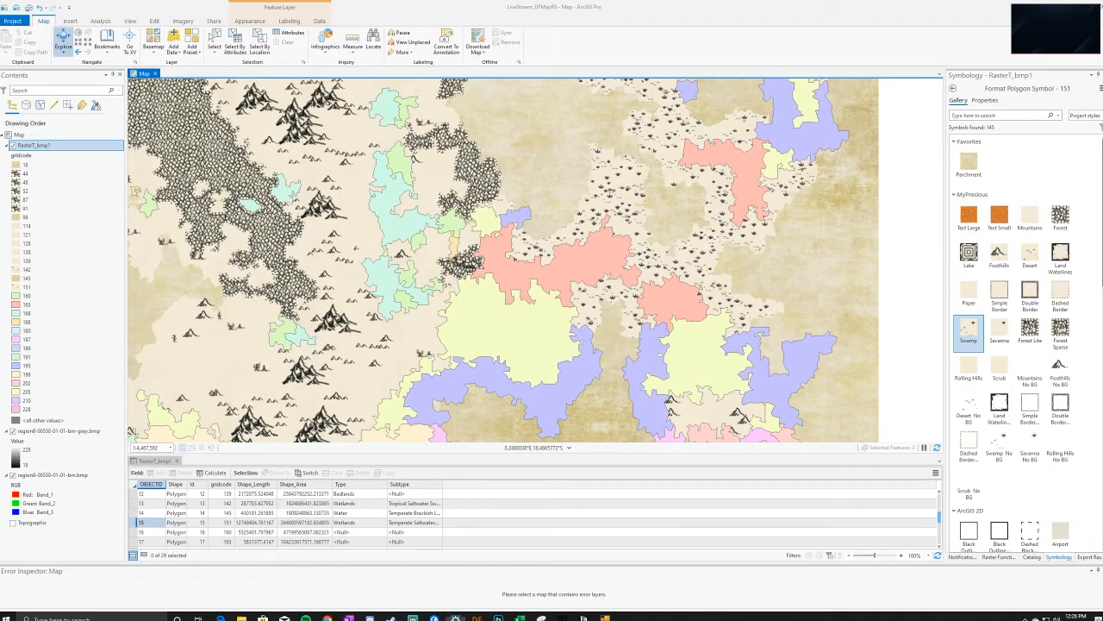
Select the gridcode 160 record and examine where its highlighted polygons lie on the map
left_click(137, 532)
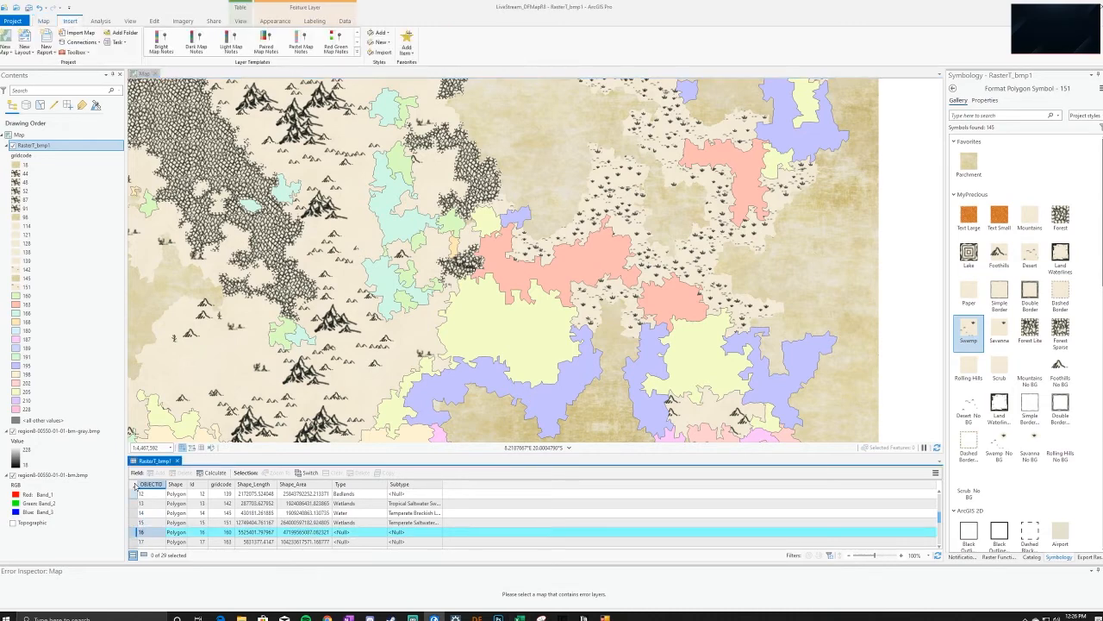
left_click(243, 512)
left_click(225, 493)
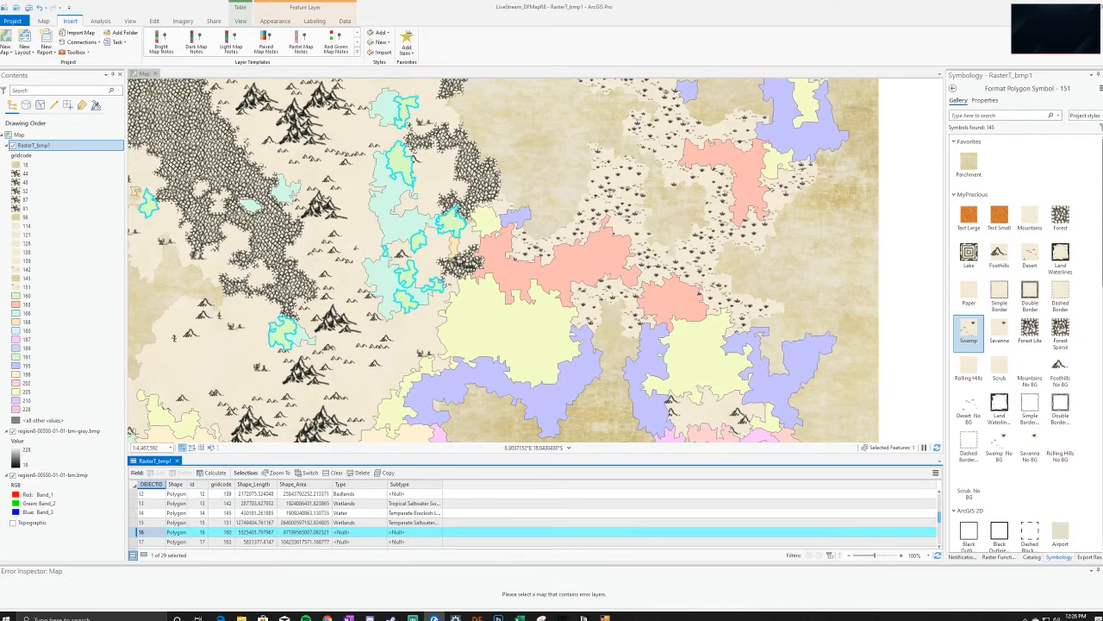
left_click(520, 618)
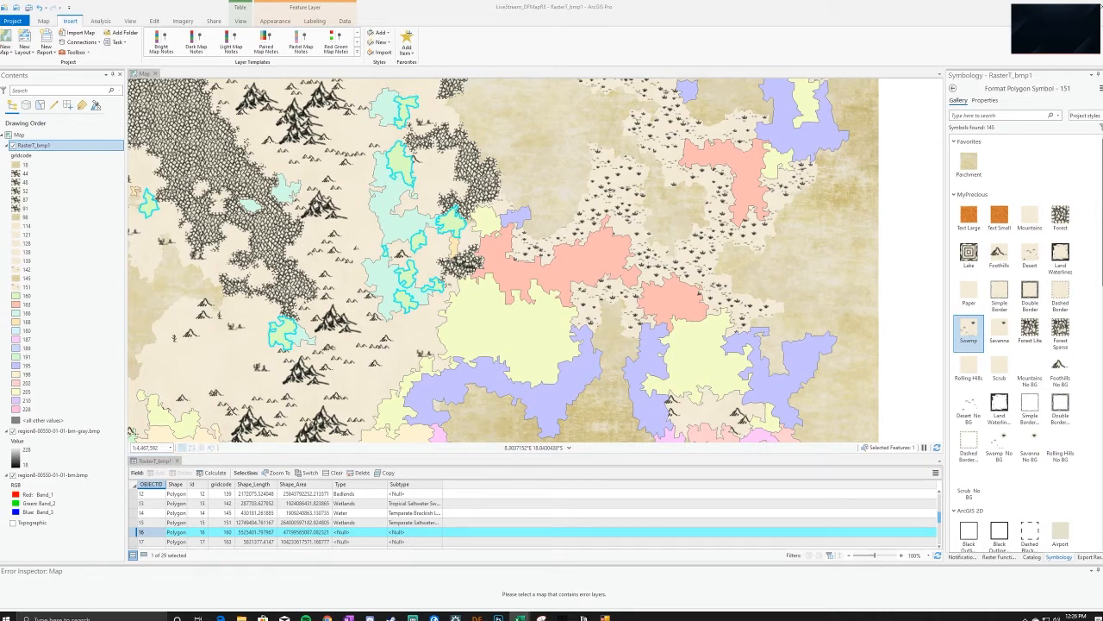
scroll(243, 272, "down", 3)
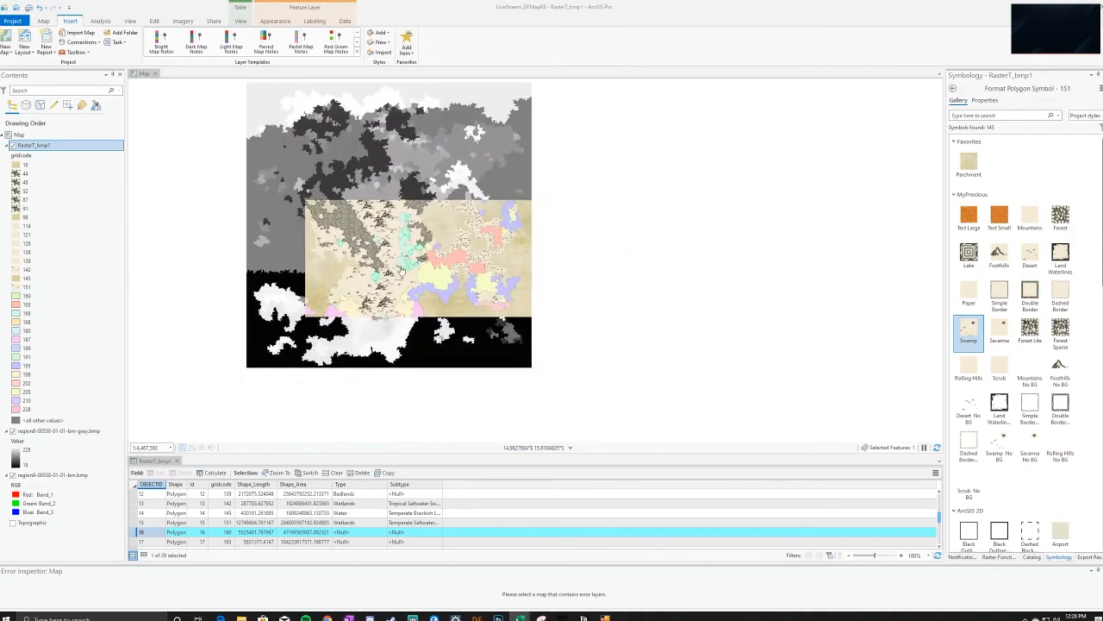
left_click_drag(557, 405, 606, 312)
scroll(607, 313, "up", 5)
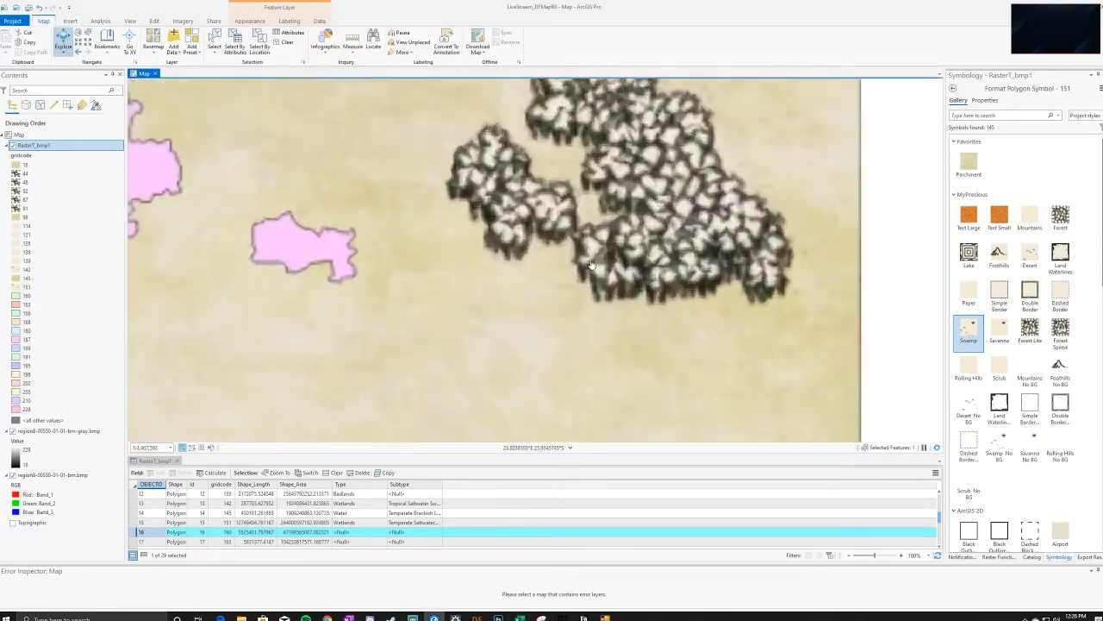
left_click_drag(234, 137, 333, 310)
left_click_drag(229, 239, 435, 304)
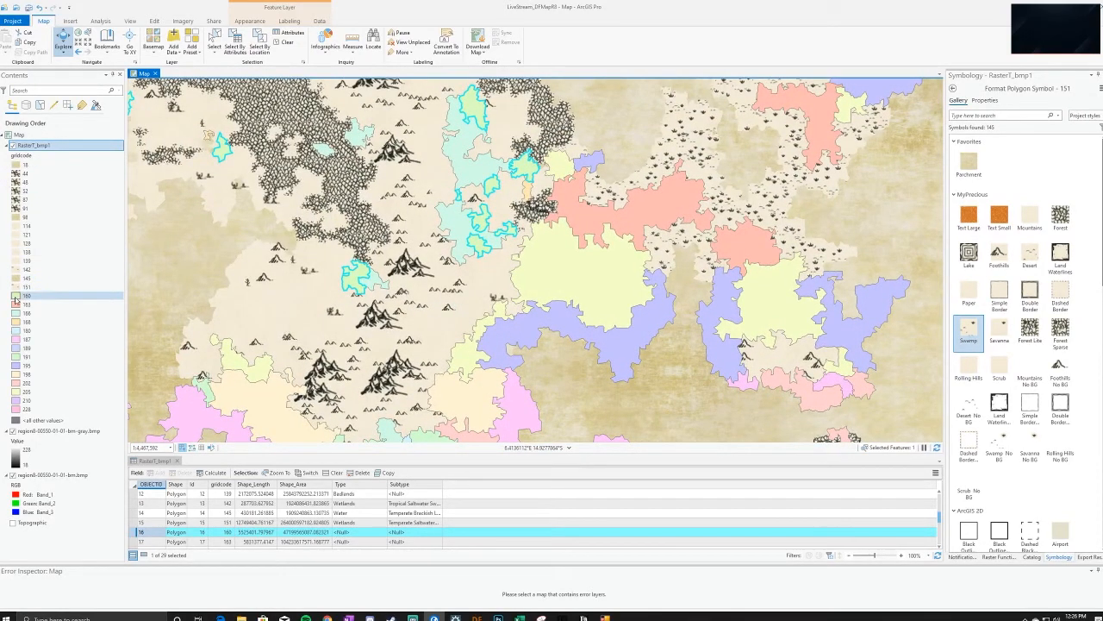
Set the Type of the gridcode 160 record to Grassland
left_click(135, 534)
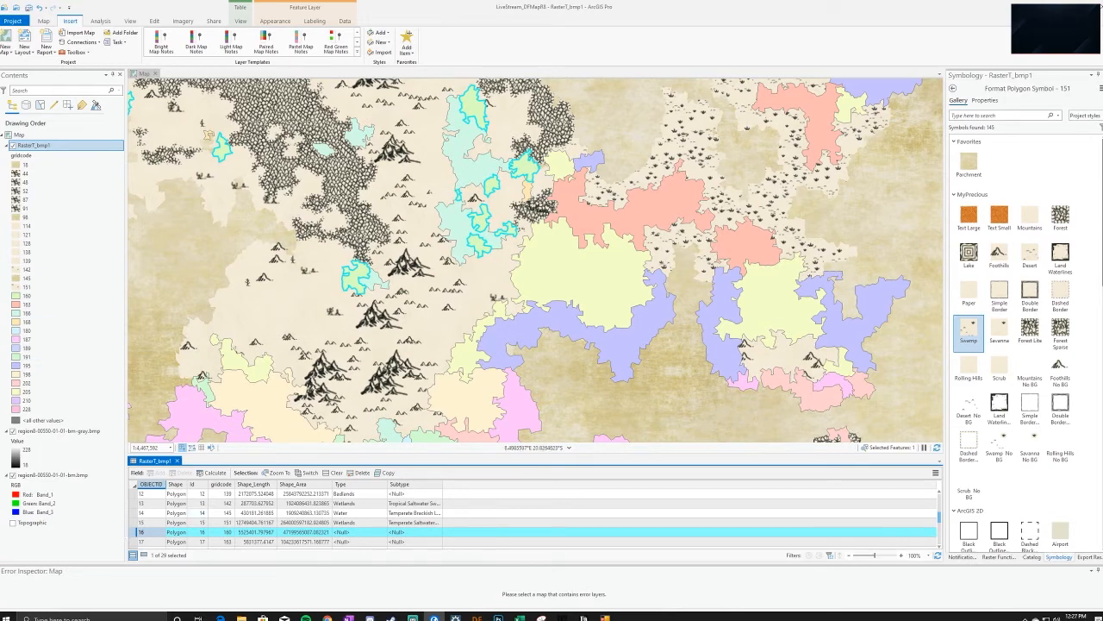
key("alt+Tab")
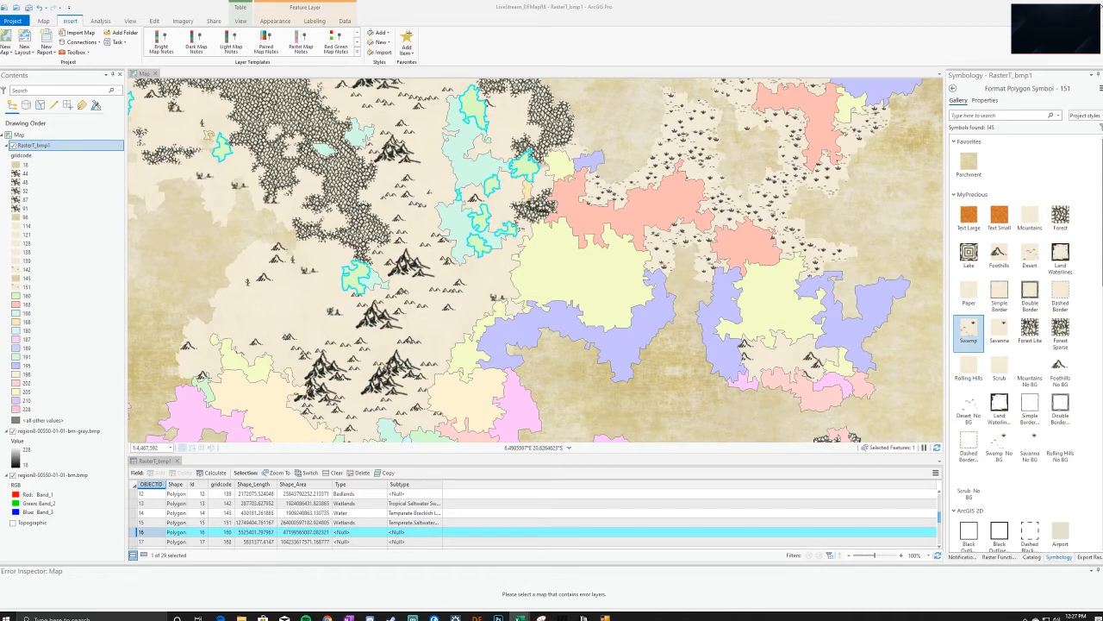
double_click(361, 533)
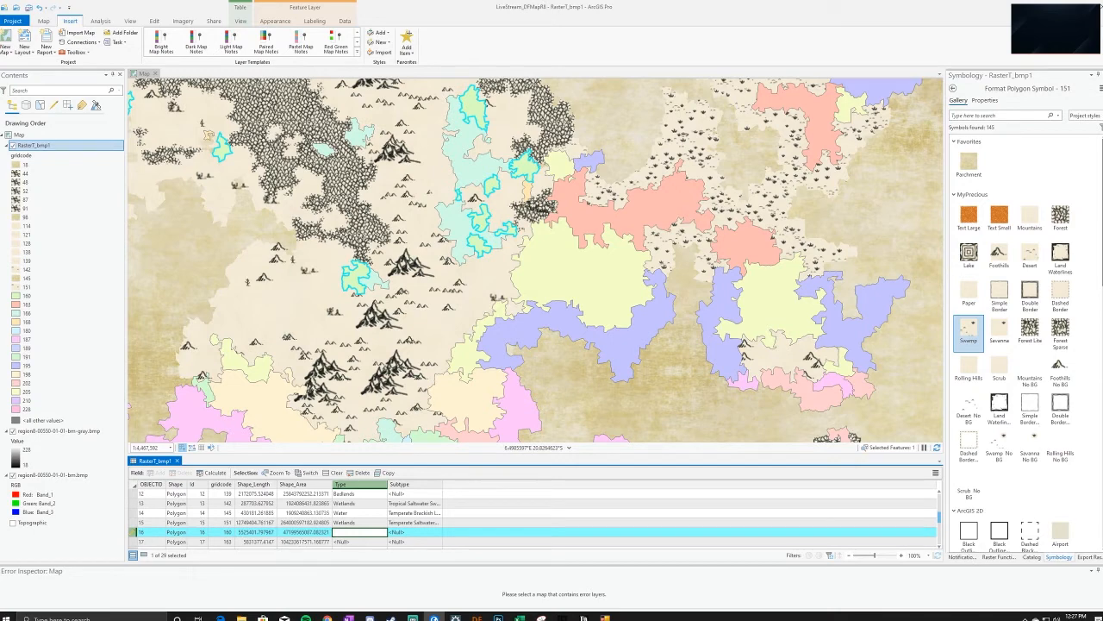
key("alt+Tab")
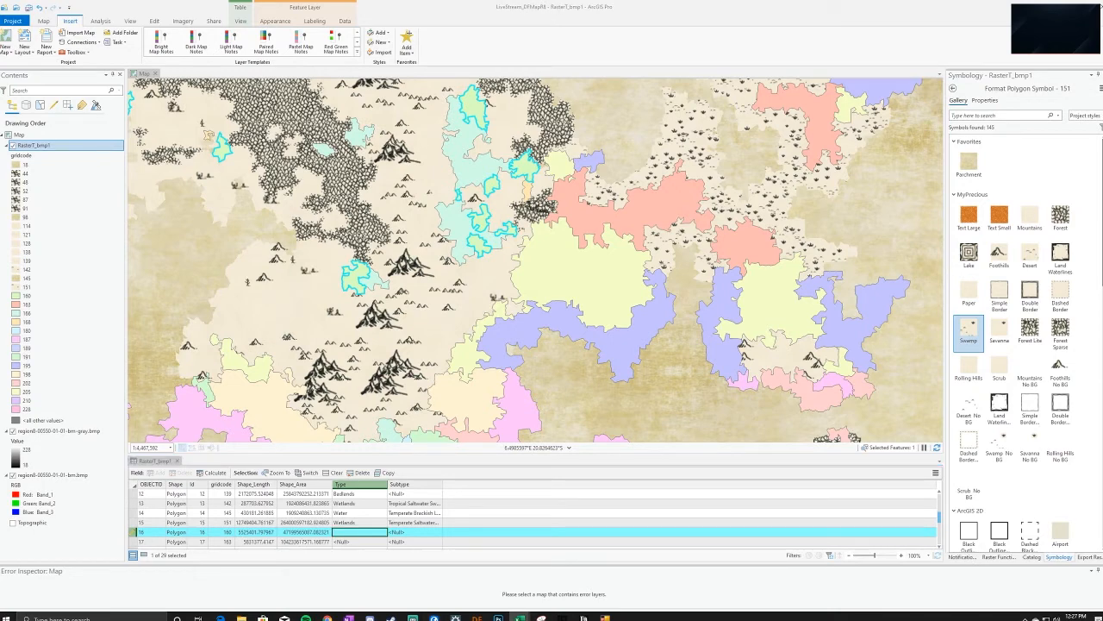
left_click(348, 533)
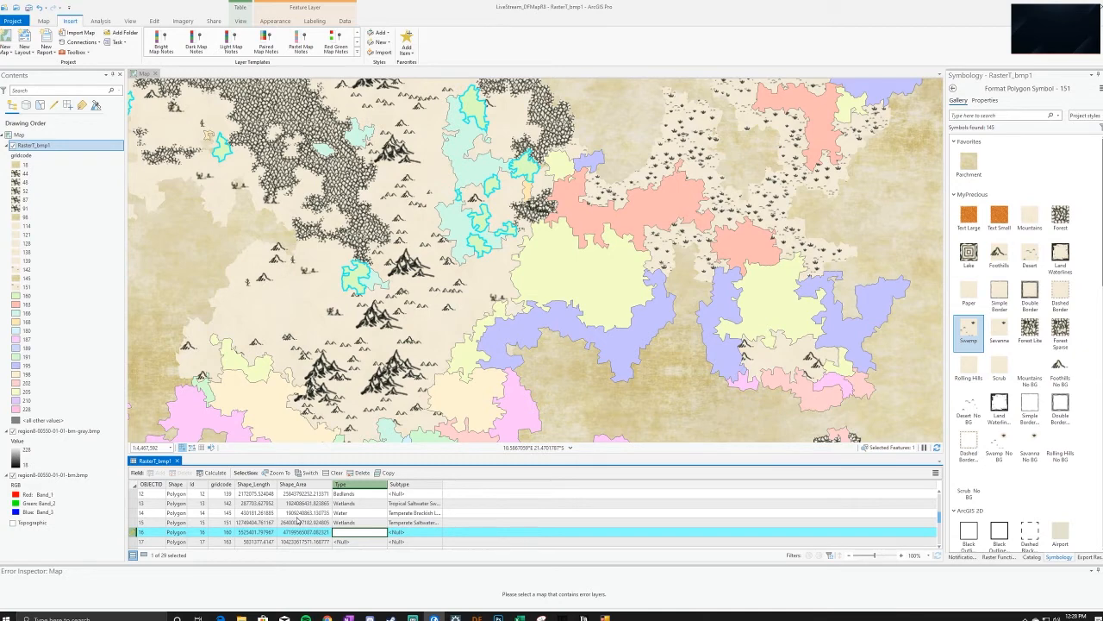
type("Srassland")
key("Return")
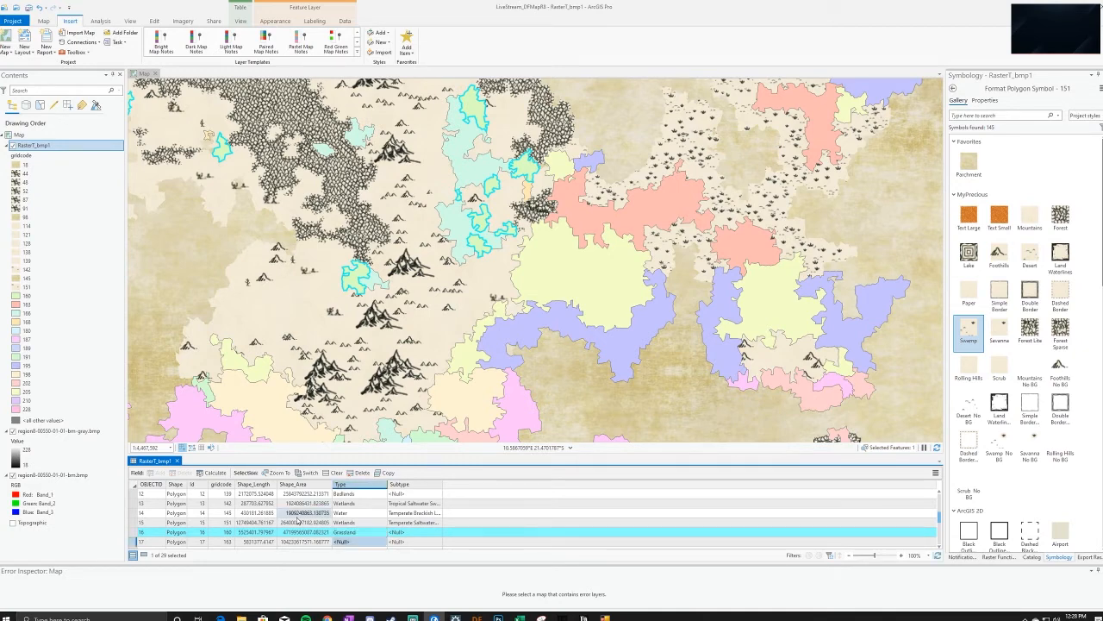
Apply the MyPrecious Scrub symbol to the gridcode 160 class
left_click(140, 533)
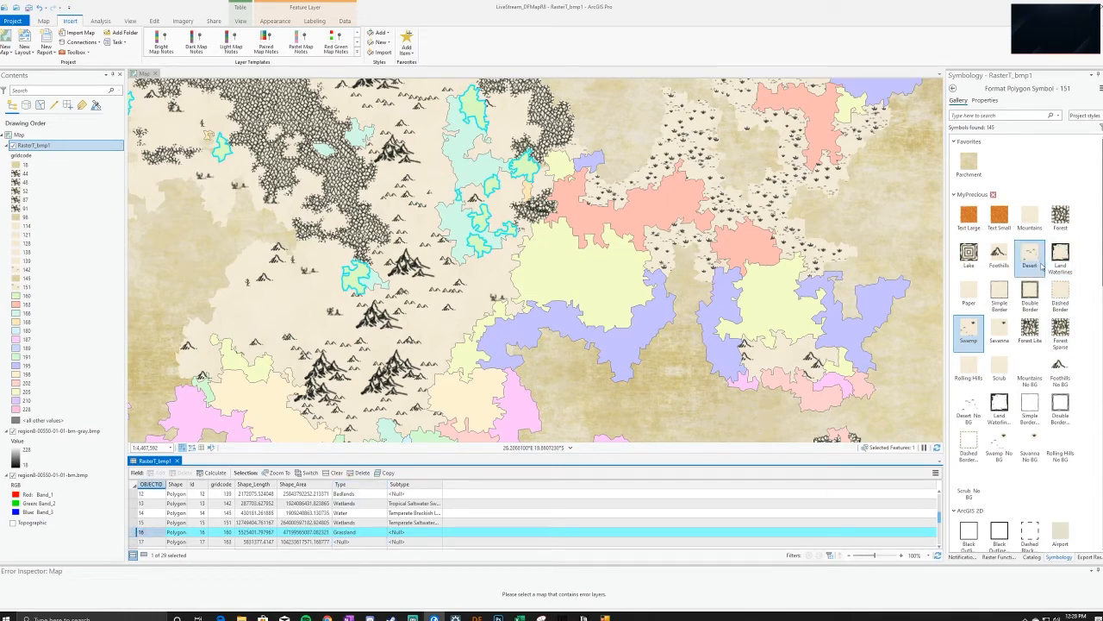
left_click(26, 296)
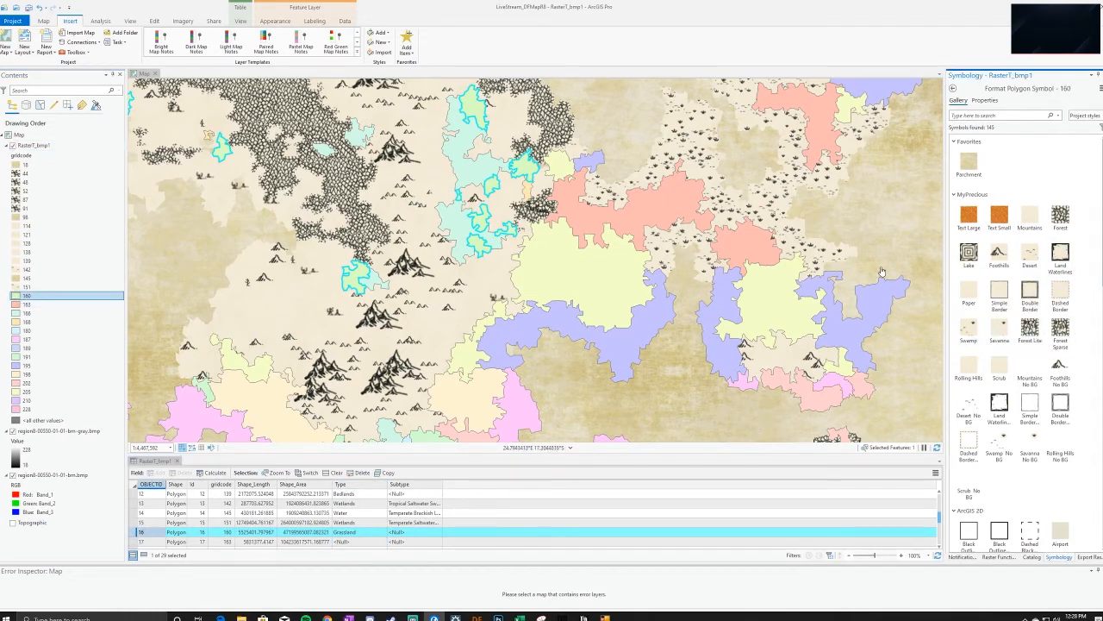
left_click(1000, 366)
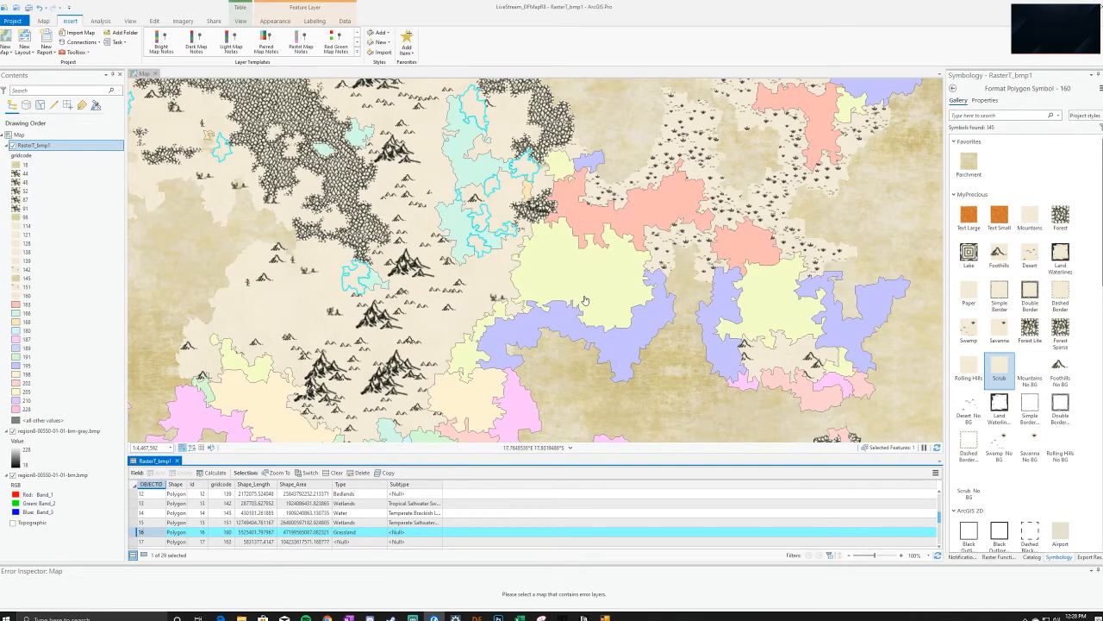
Select the gridcode 163 record and set its Type to Wetlands and its Subtype to a Temperate Saltwater wetland
scroll(163, 534, "down", 1)
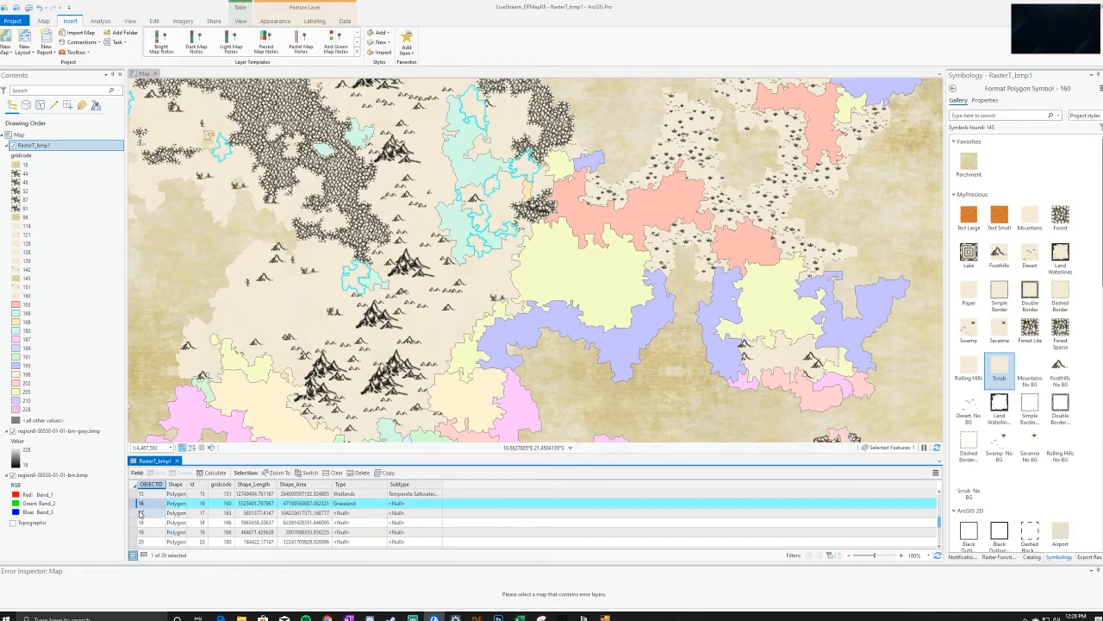
left_click(138, 513)
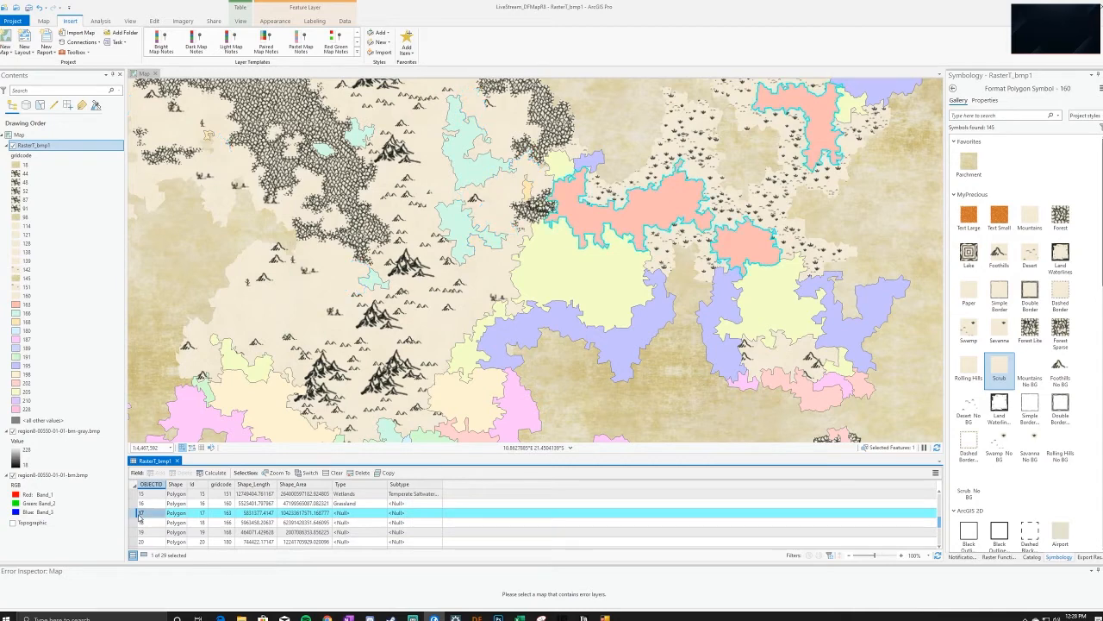
left_click(350, 512)
left_click(352, 510)
type("Wetlands")
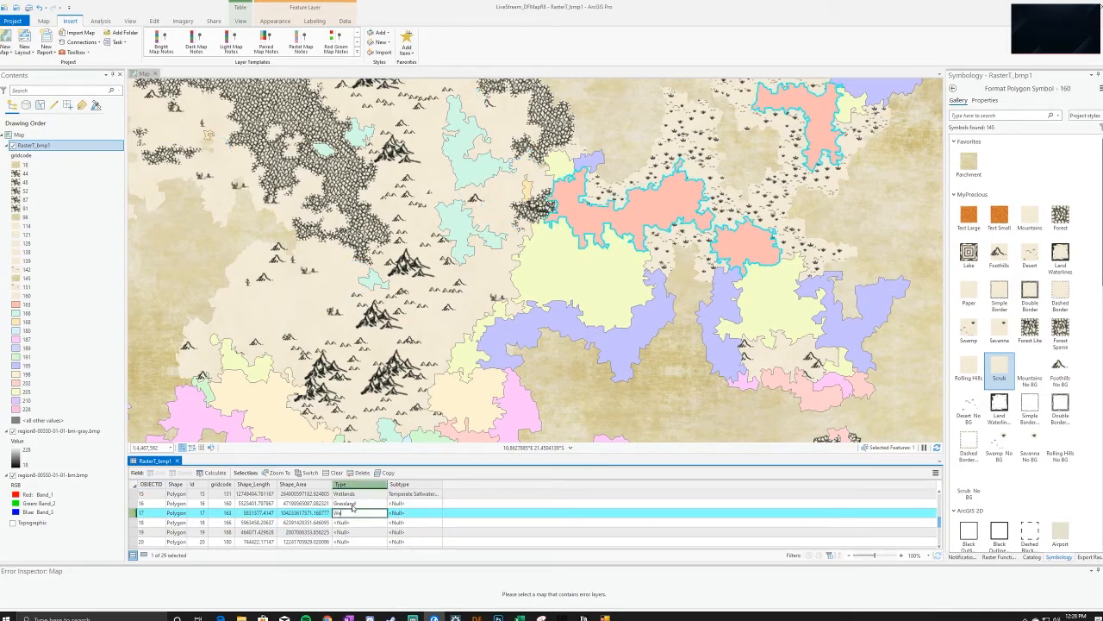
key("Return")
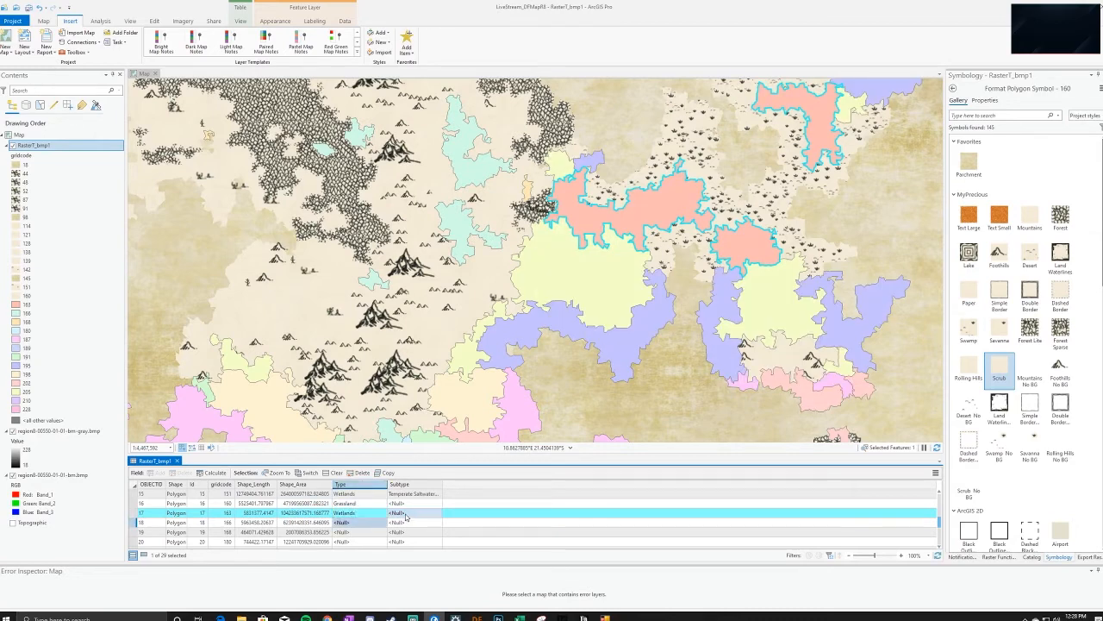
left_click(392, 512)
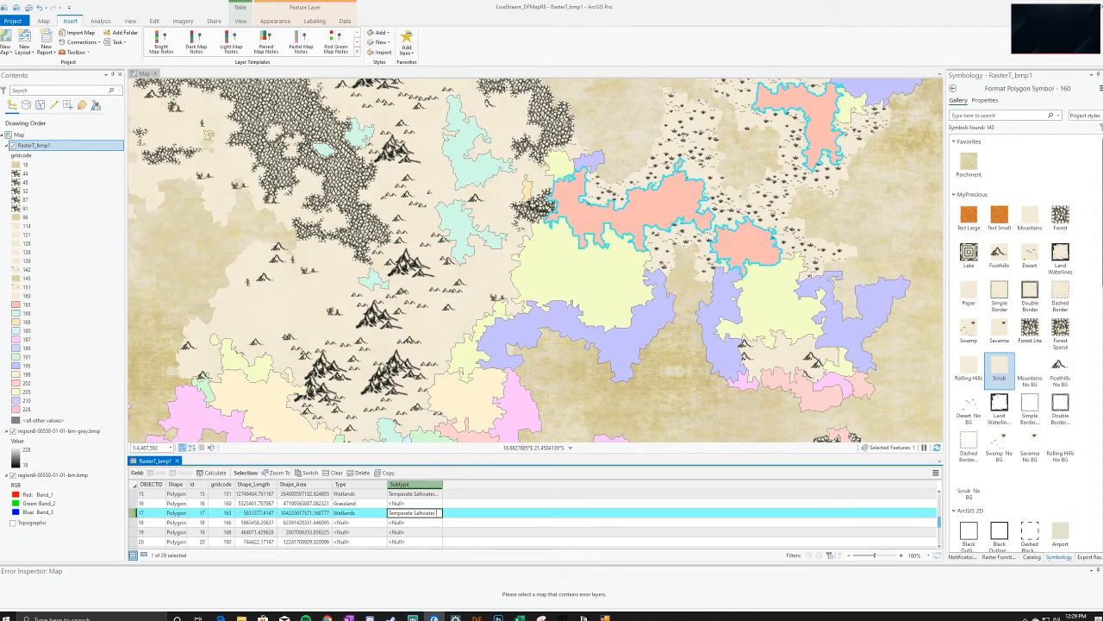
key("Return")
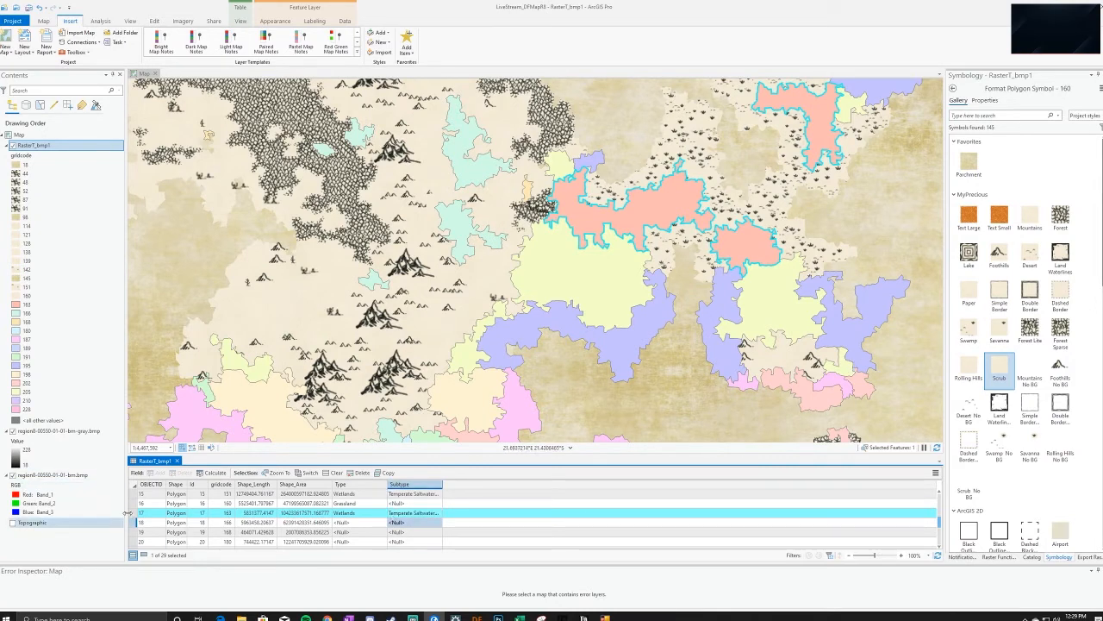
Apply the MyPrecious Swamp symbol to the gridcode 163 class and clear the selection
left_click(133, 515)
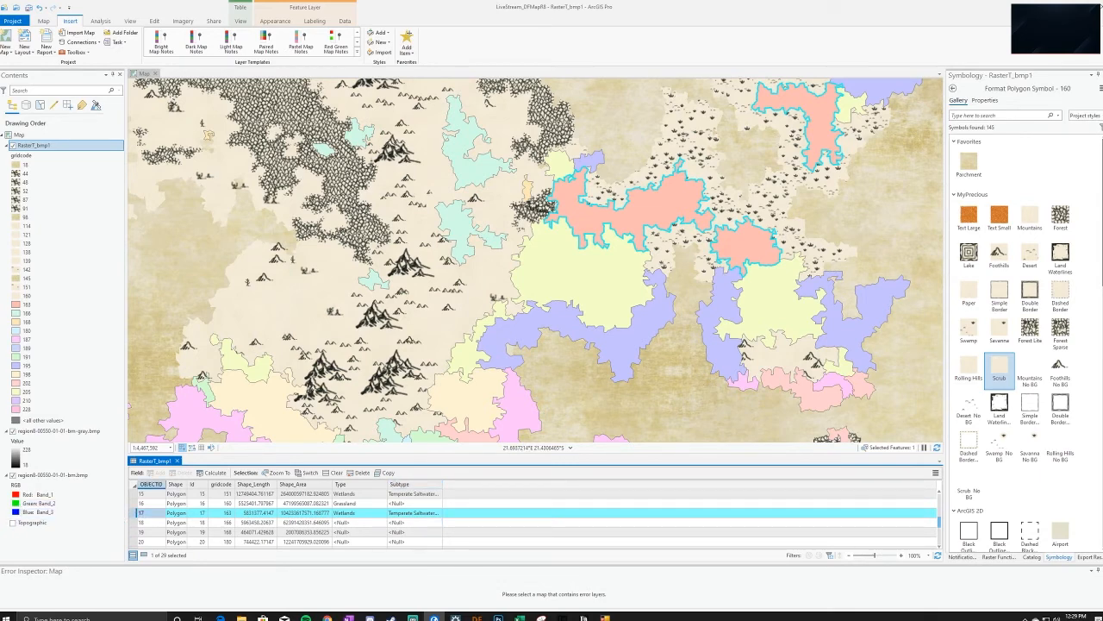
left_click(23, 304)
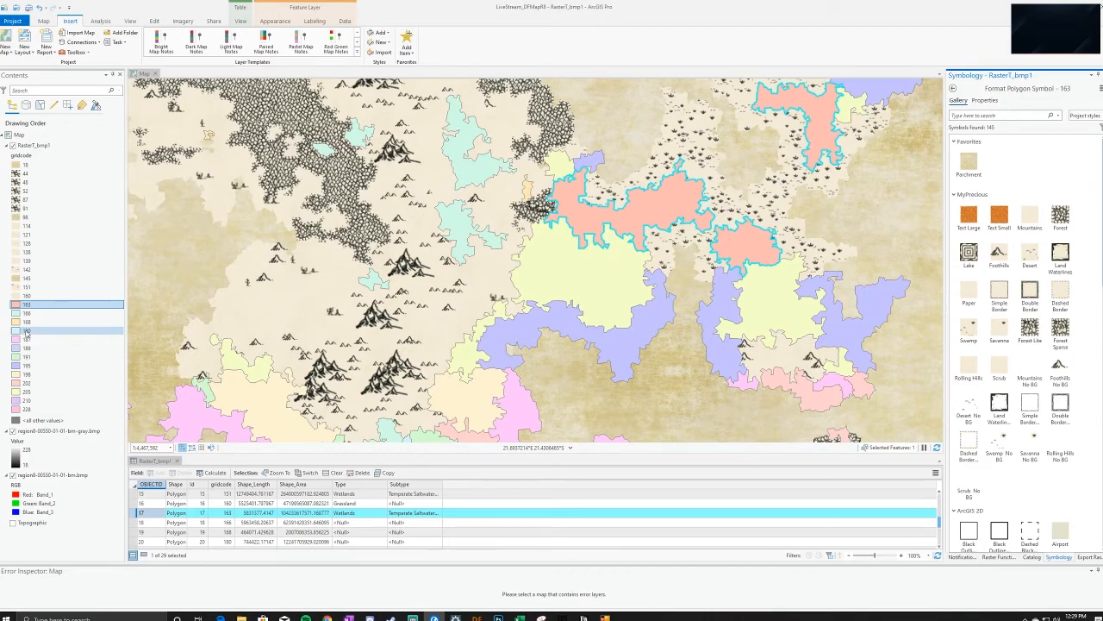
left_click(979, 327)
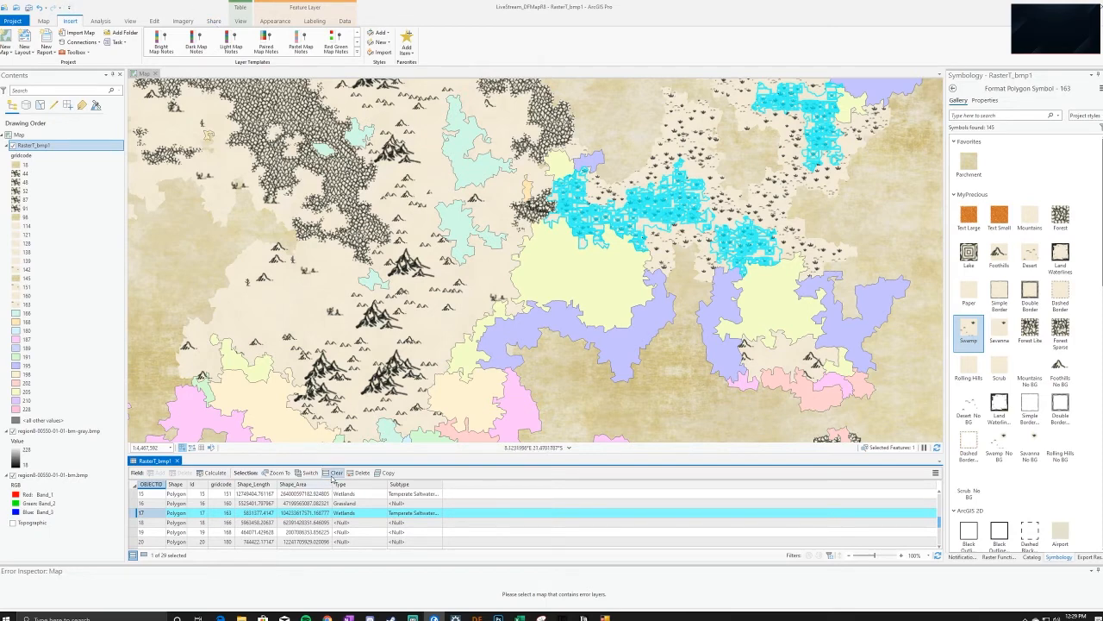
left_click(333, 473)
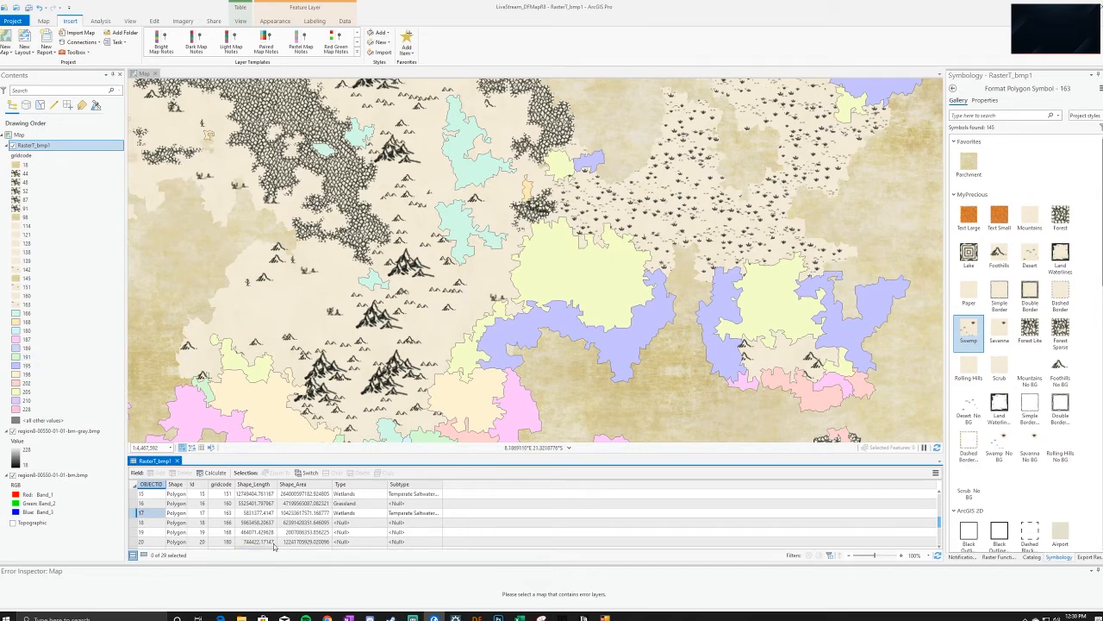
Set the gridcode 166 record's Type to Barren and its Subtype to Desert Dunes
left_click(365, 523)
left_click(364, 521)
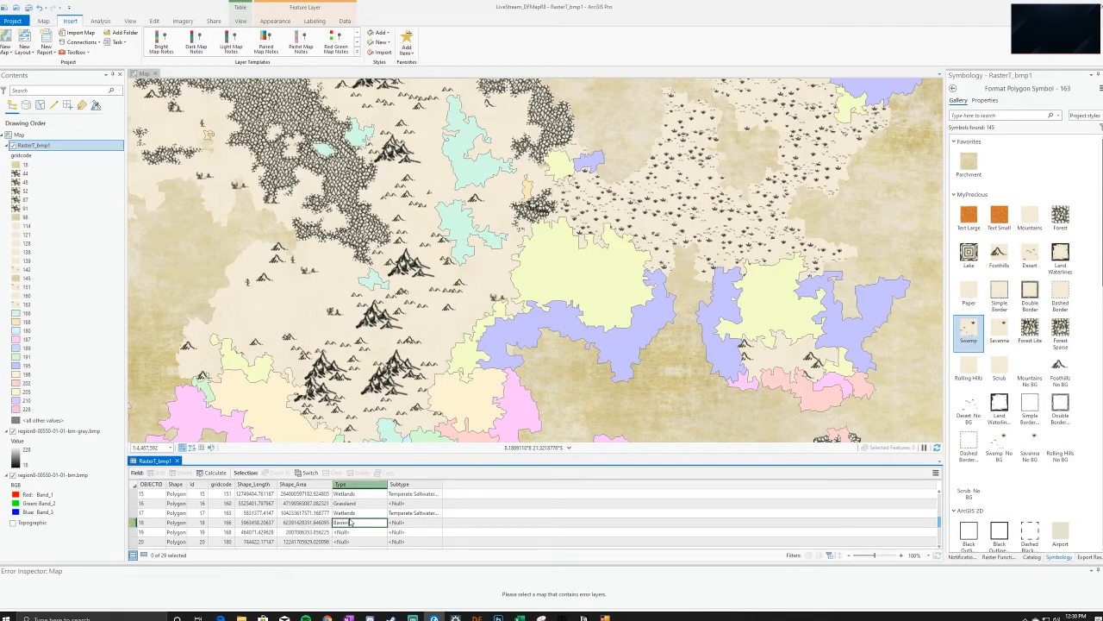
left_click(414, 522)
type("Desert Dune")
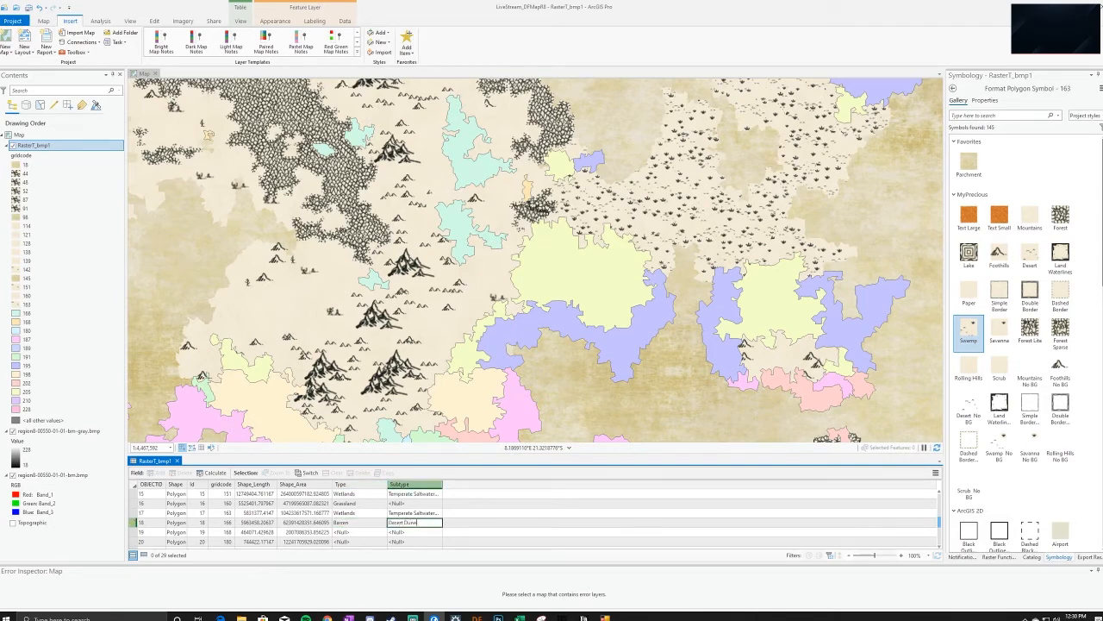
type("s")
key("Return")
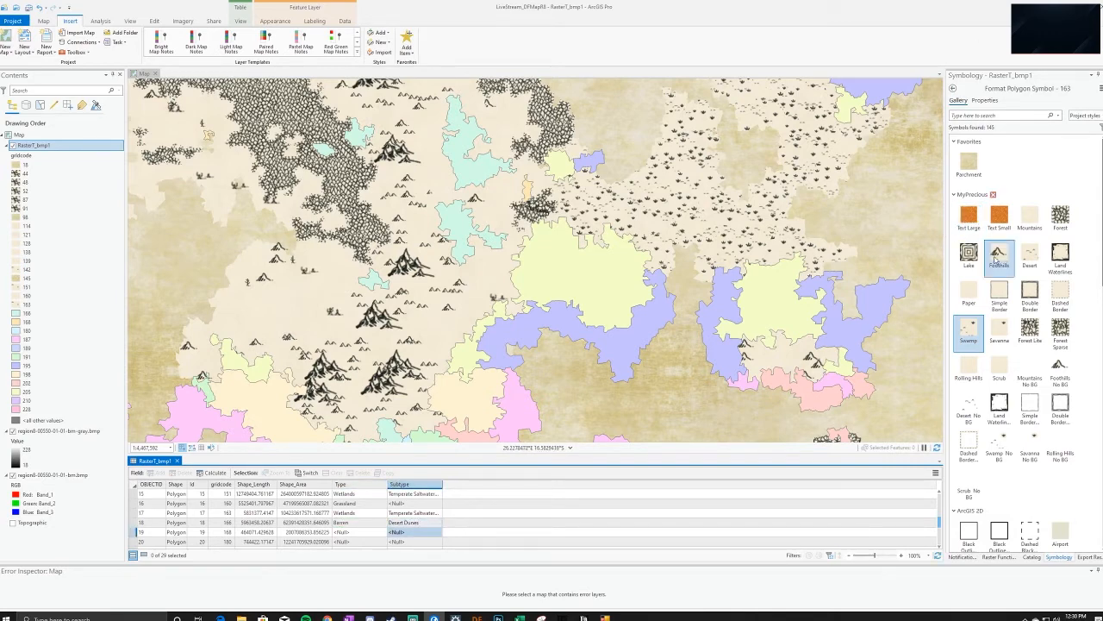
left_click(1037, 257)
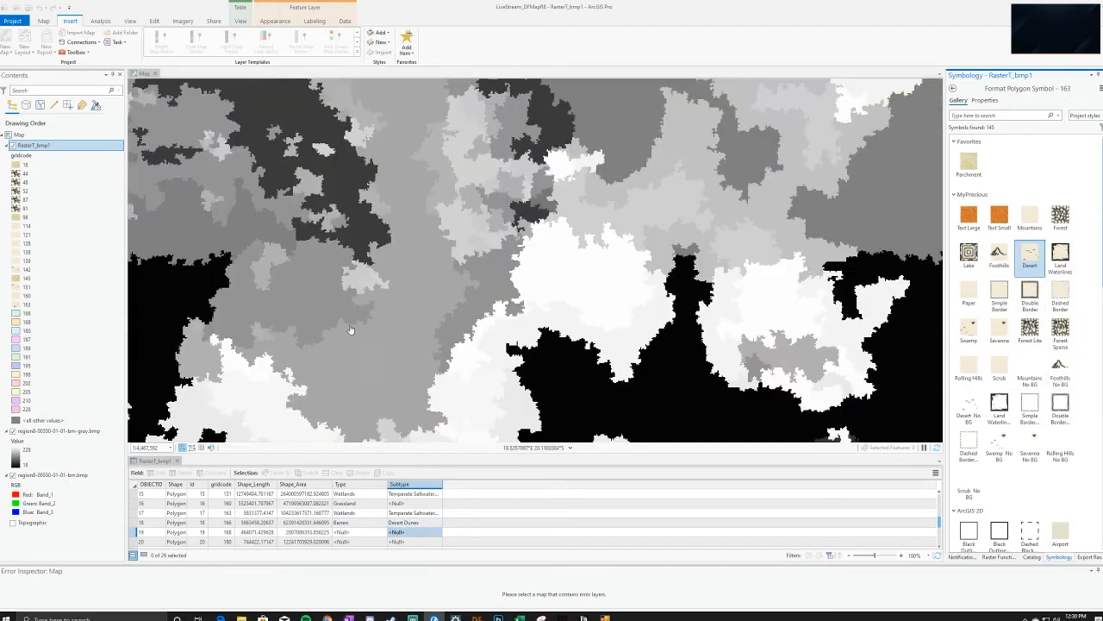
left_click(254, 525)
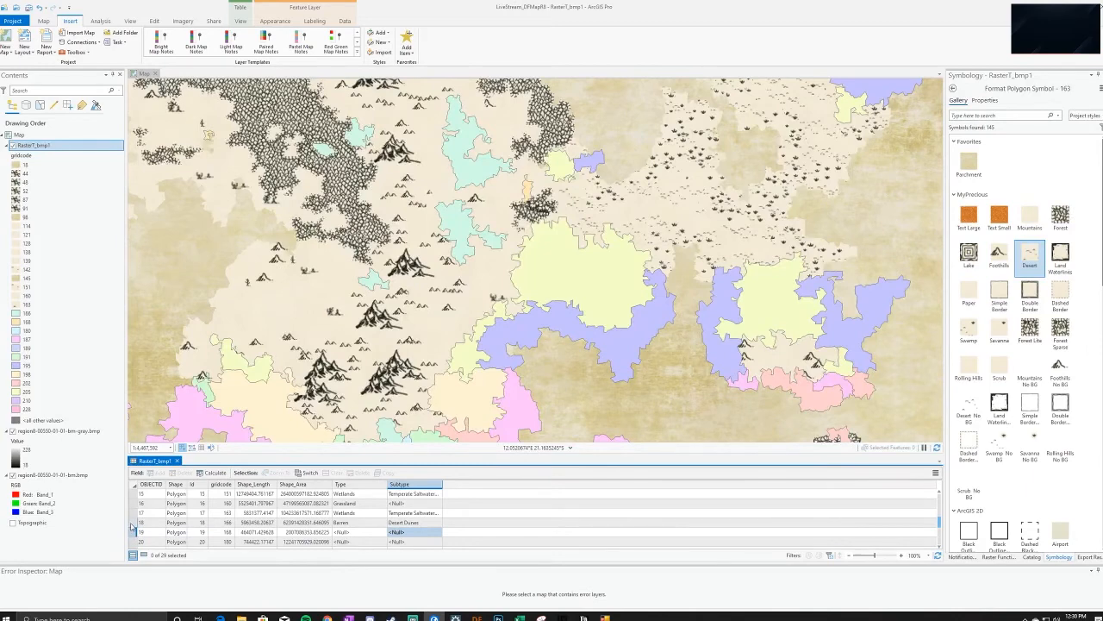
left_click(134, 522)
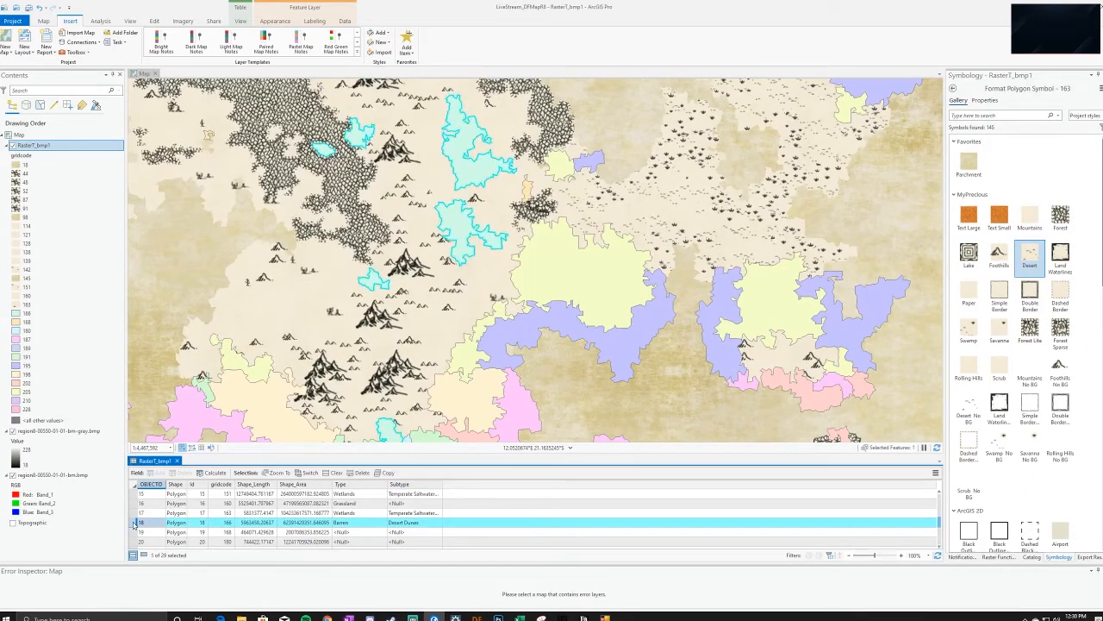
left_click(19, 305)
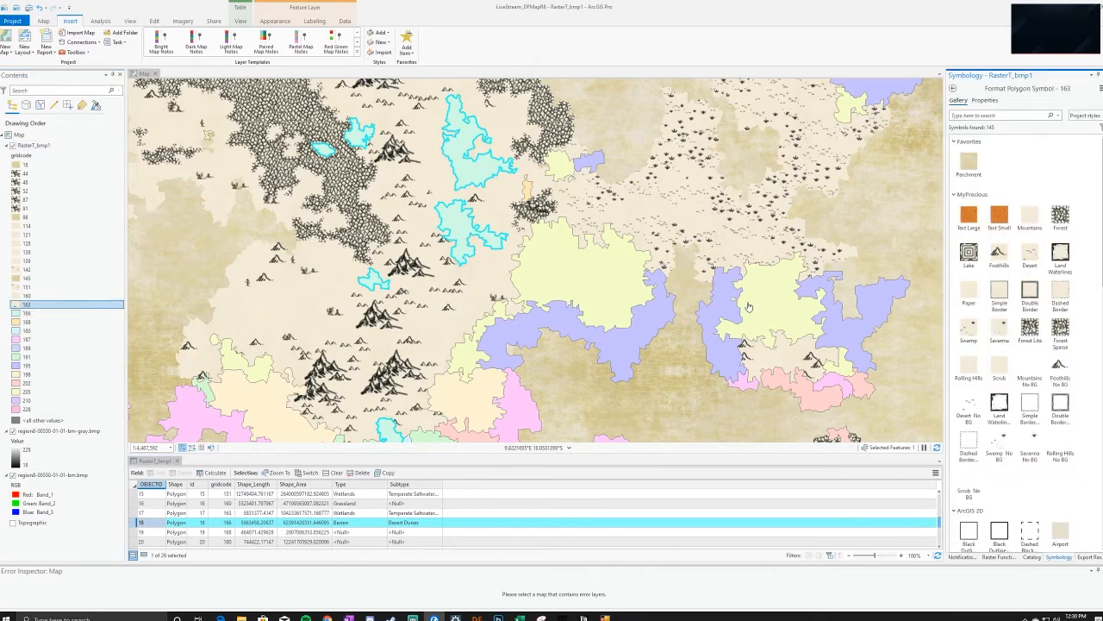
left_click(969, 330)
Apply the MyPrecious Desert symbol to the gridcode 166 class
left_click(20, 313)
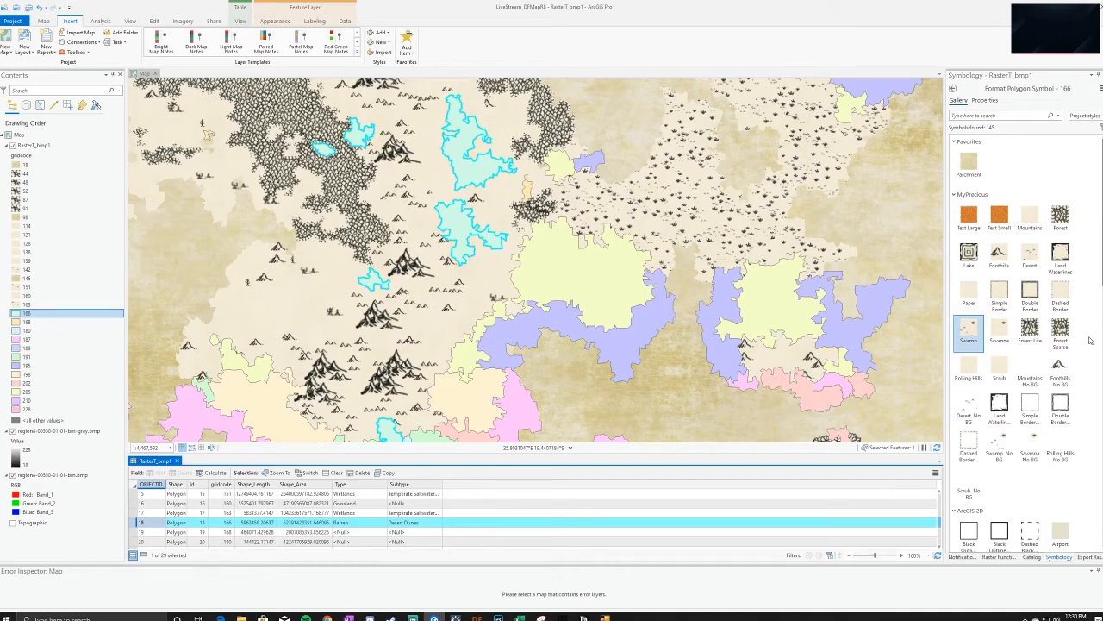
left_click(1030, 254)
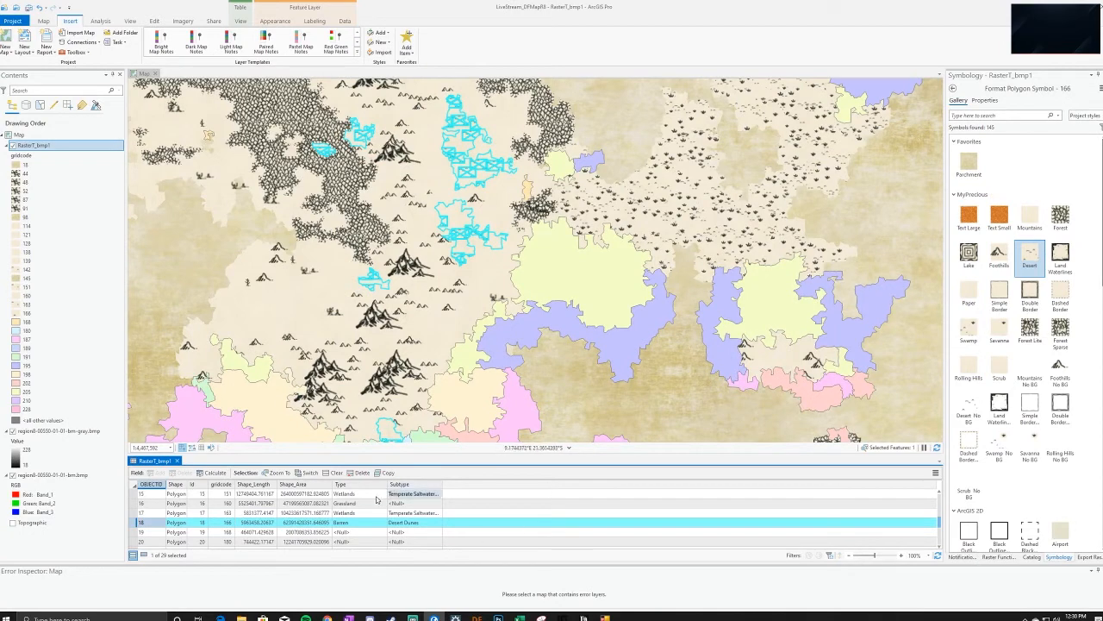
Set the gridcode 168 record's Type to Water and its Subtype to a Temperate Freshwater value
left_click(136, 532)
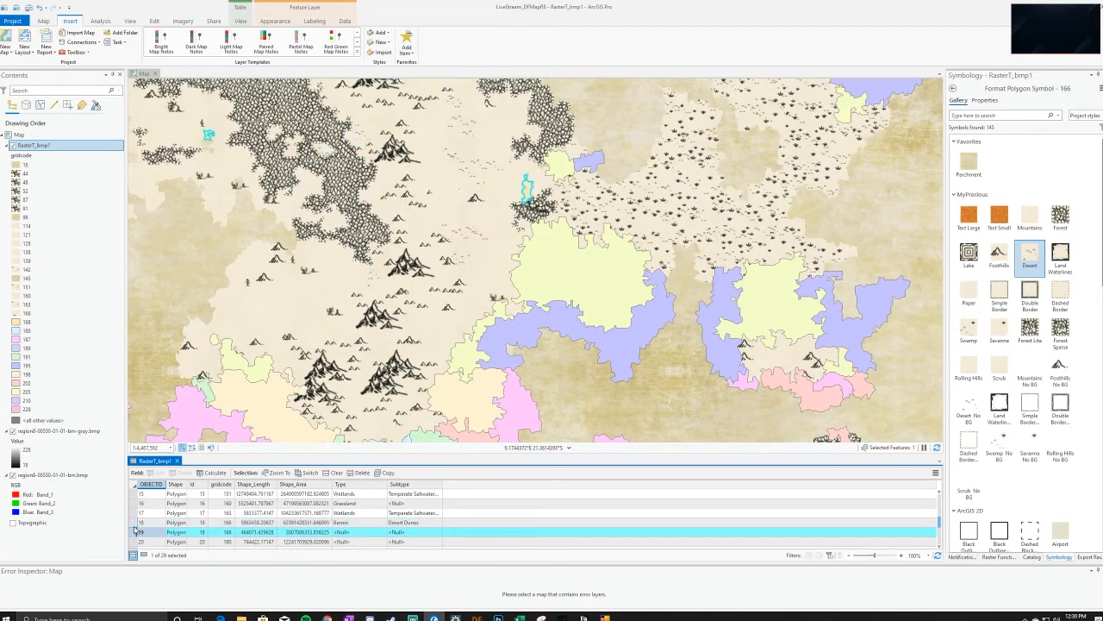
double_click(337, 532)
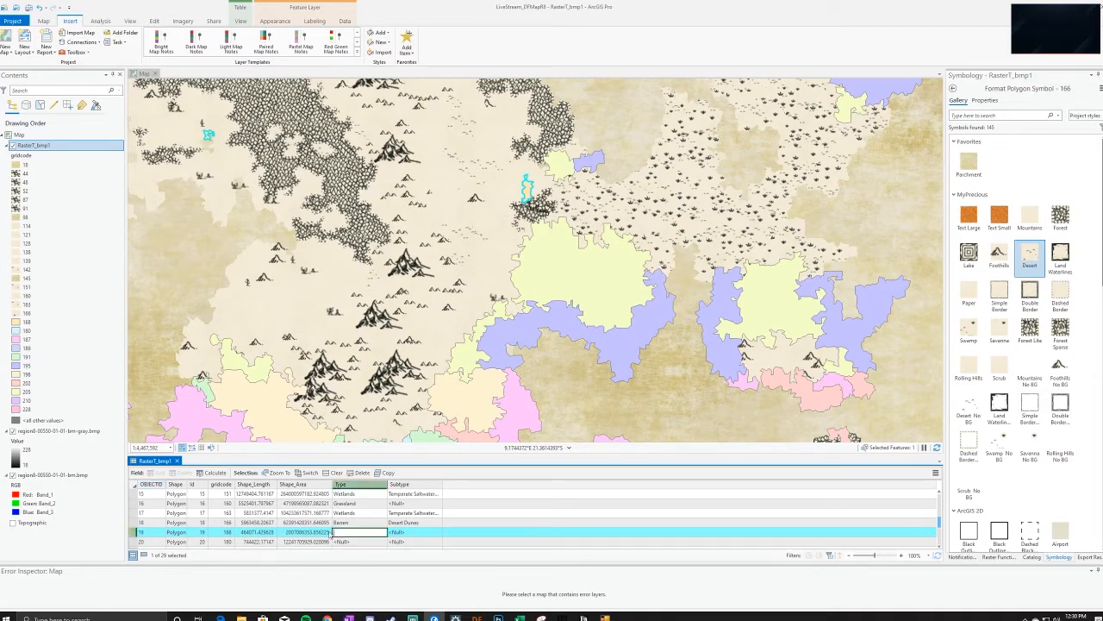
left_click(411, 532)
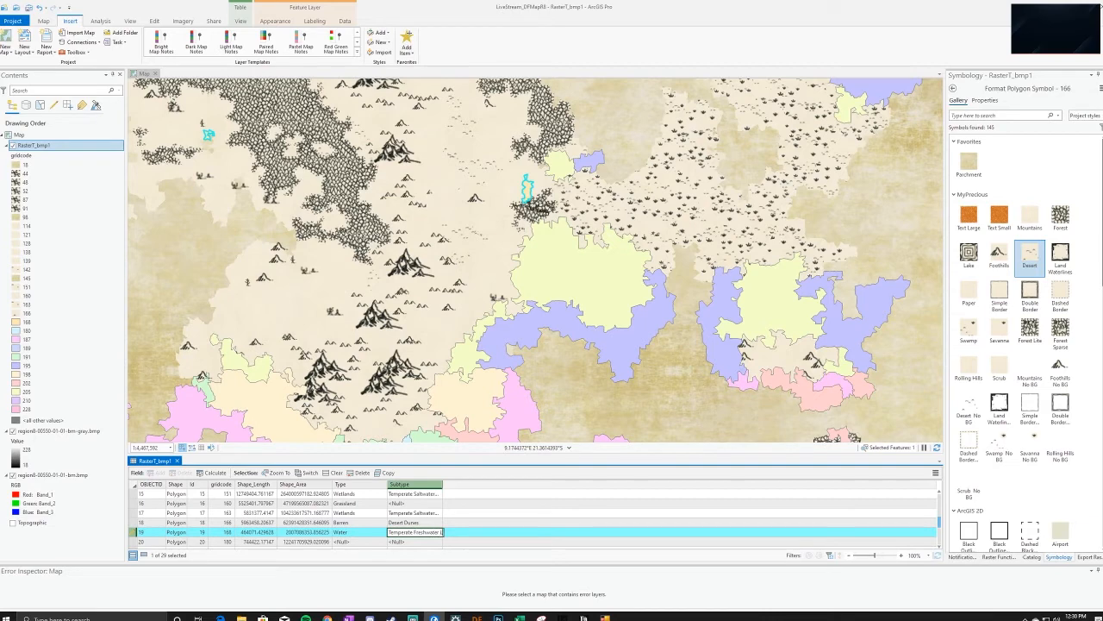
key("Return")
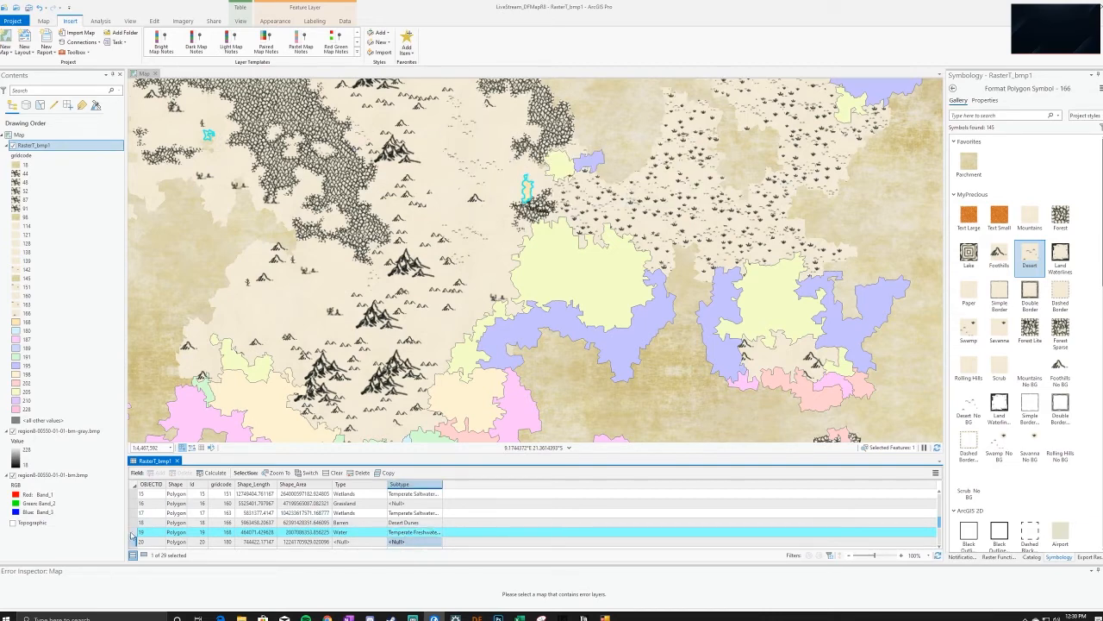
Locate the gridcode 168 polygons on the map and apply the Parchment symbol to the gridcode 166 class
left_click(133, 533)
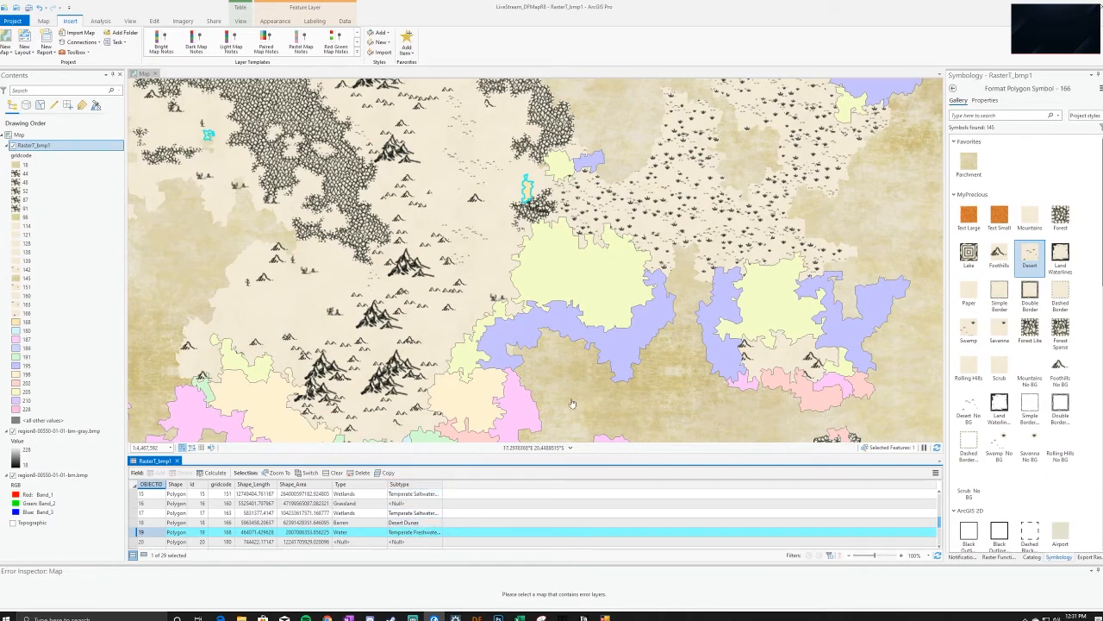
scroll(569, 396, "down", 1)
scroll(570, 396, "down", 1)
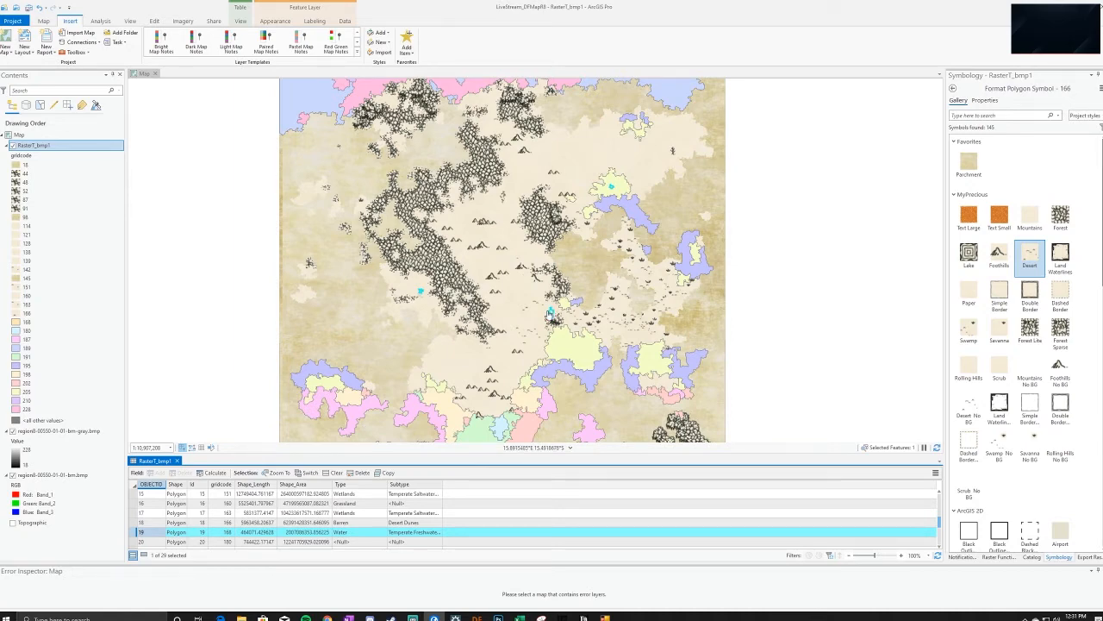
scroll(552, 316, "up", 3)
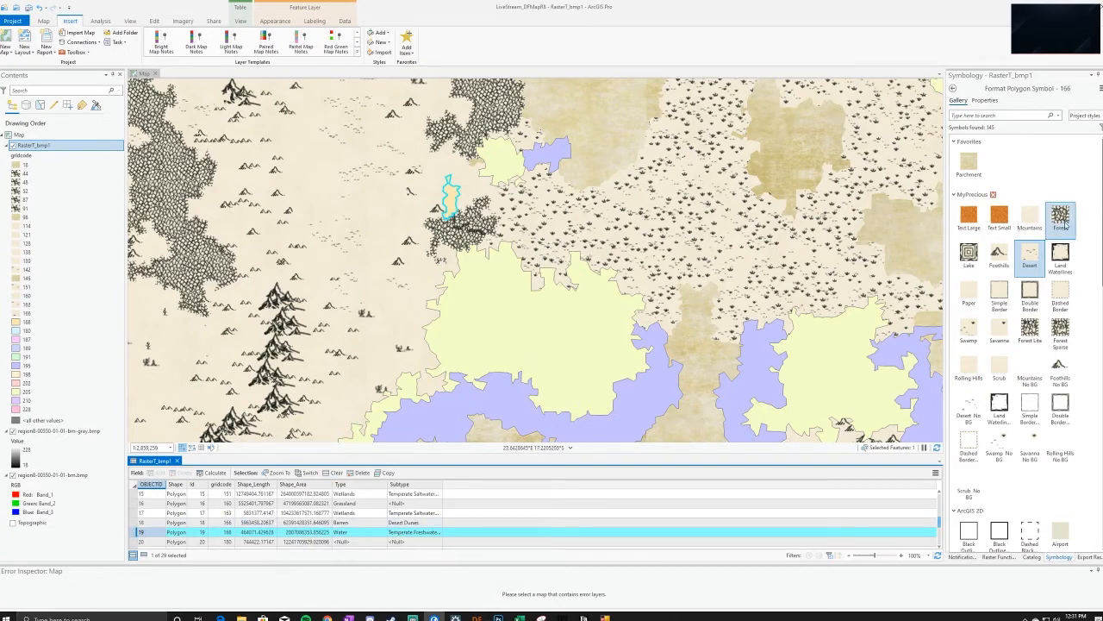
left_click(967, 162)
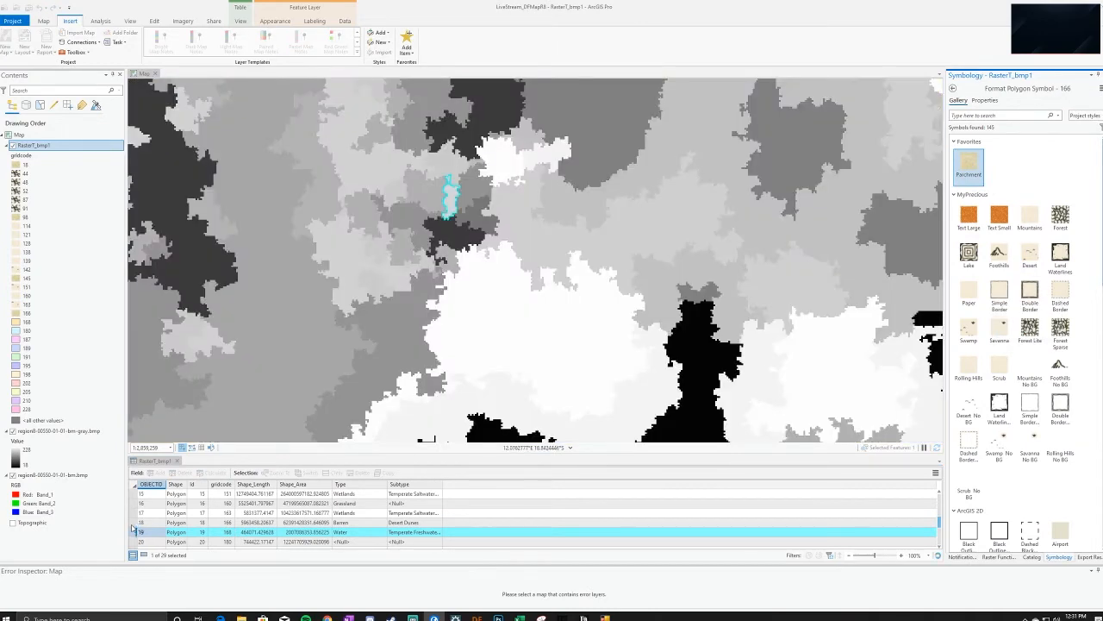
Select the gridcode 180 record and set its Type to Grassland and its Subtype to Tropical Grassland
left_click(138, 529)
scroll(142, 528, "down", 1)
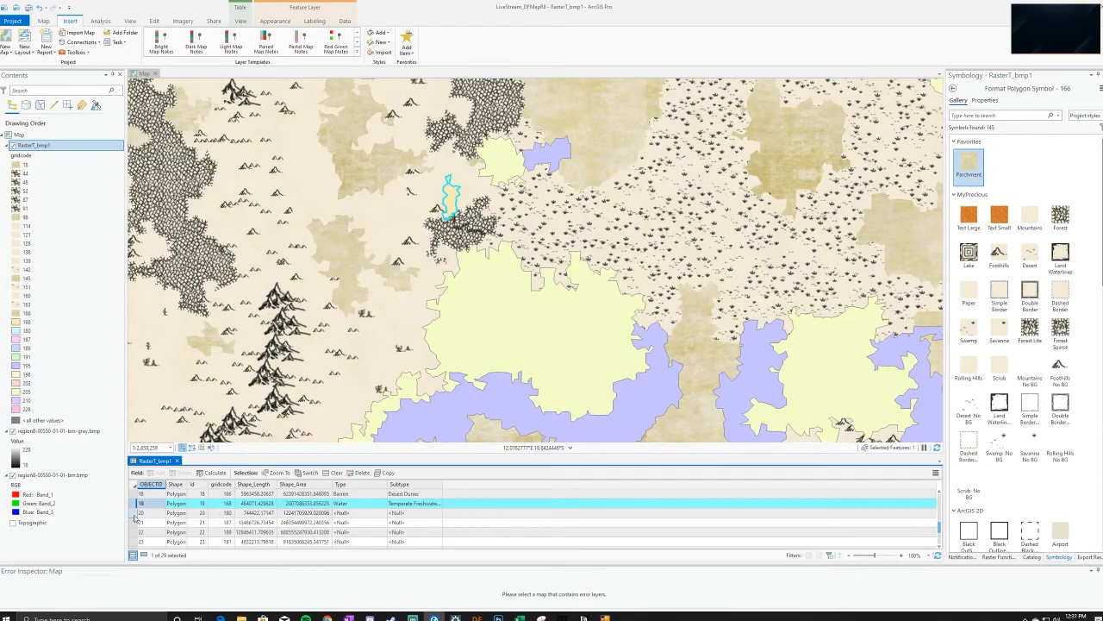
left_click(138, 513)
left_click(351, 514)
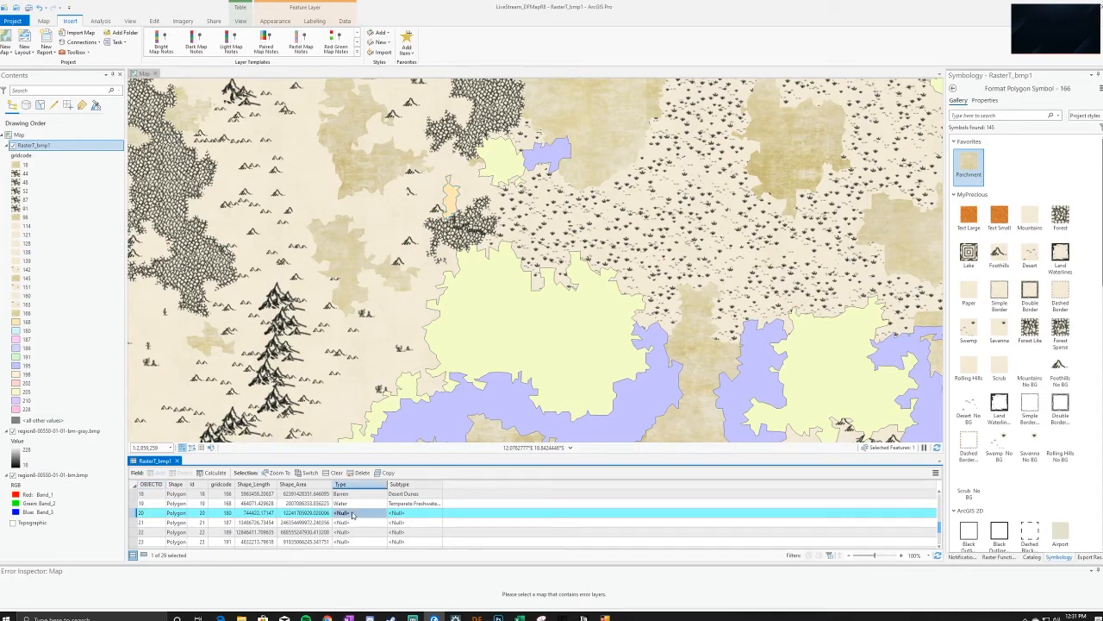
left_click(351, 514)
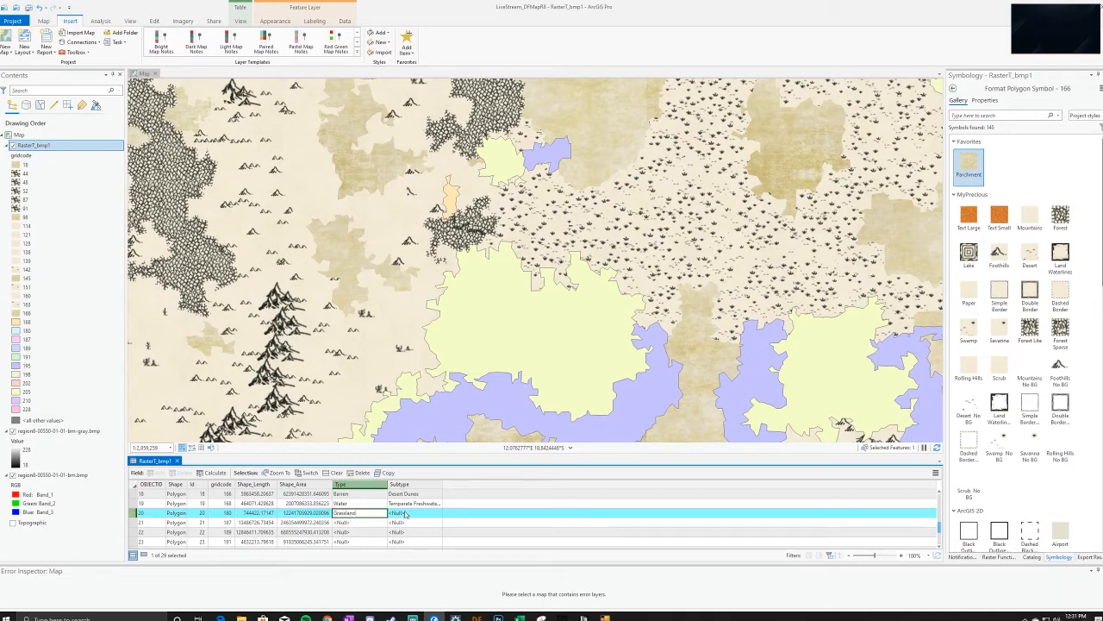
left_click(406, 513)
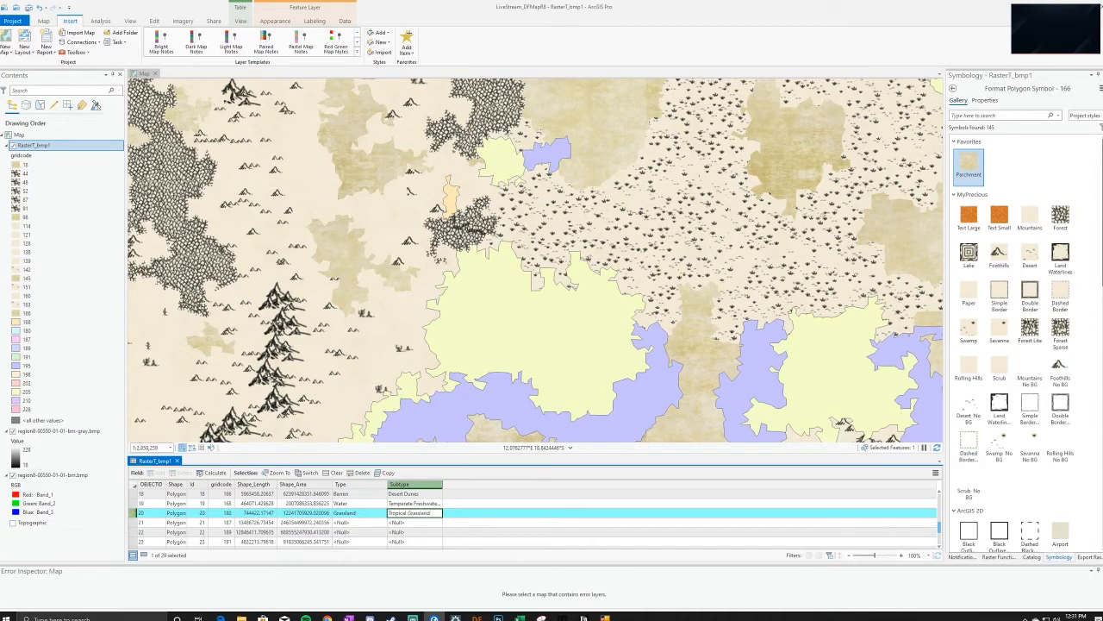
left_click(406, 523)
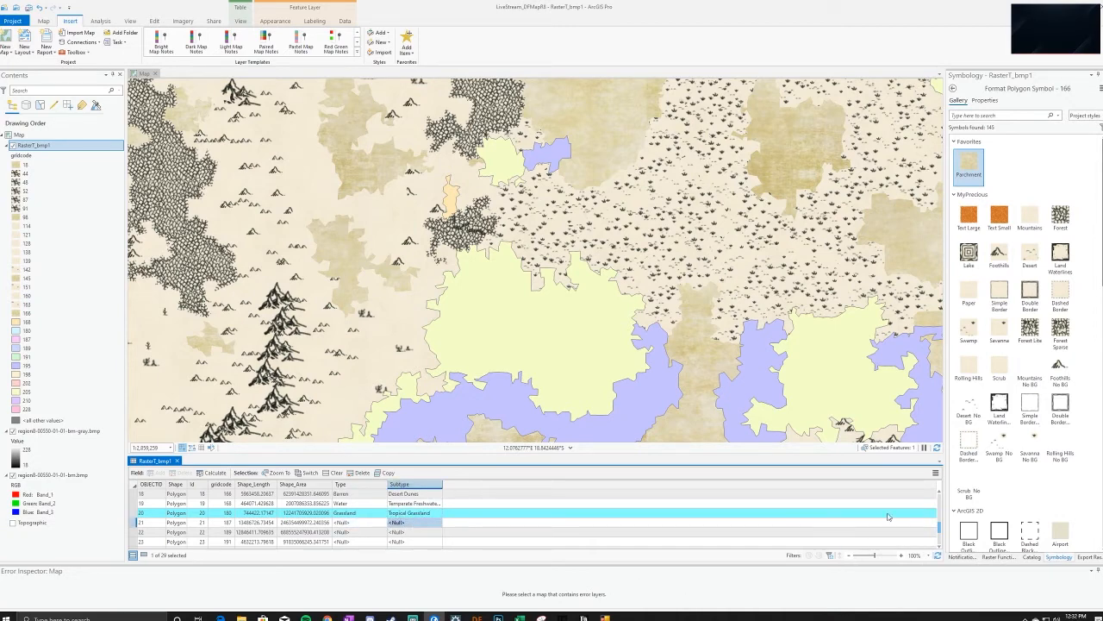
Apply the MyPrecious Scrub symbol to the gridcode 180 class
left_click(134, 512)
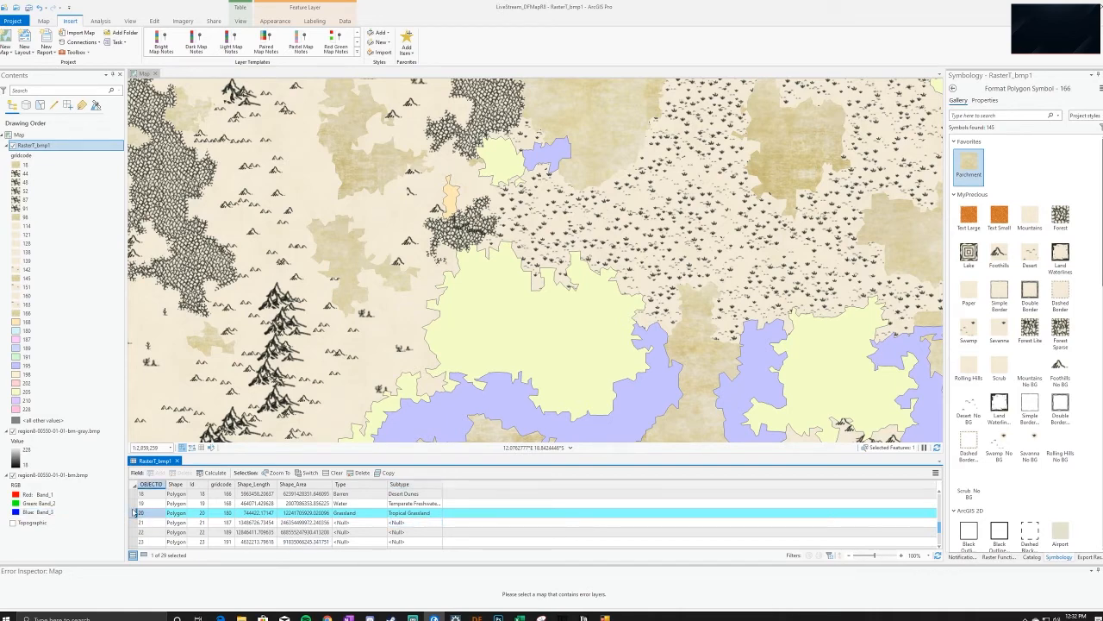
left_click(16, 331)
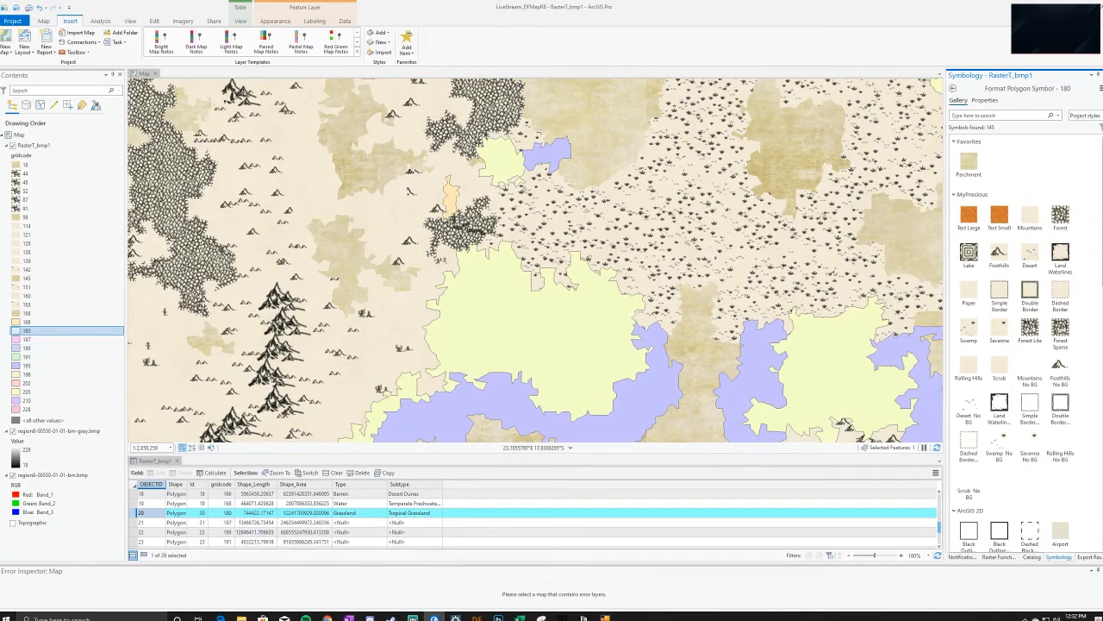
left_click(1007, 369)
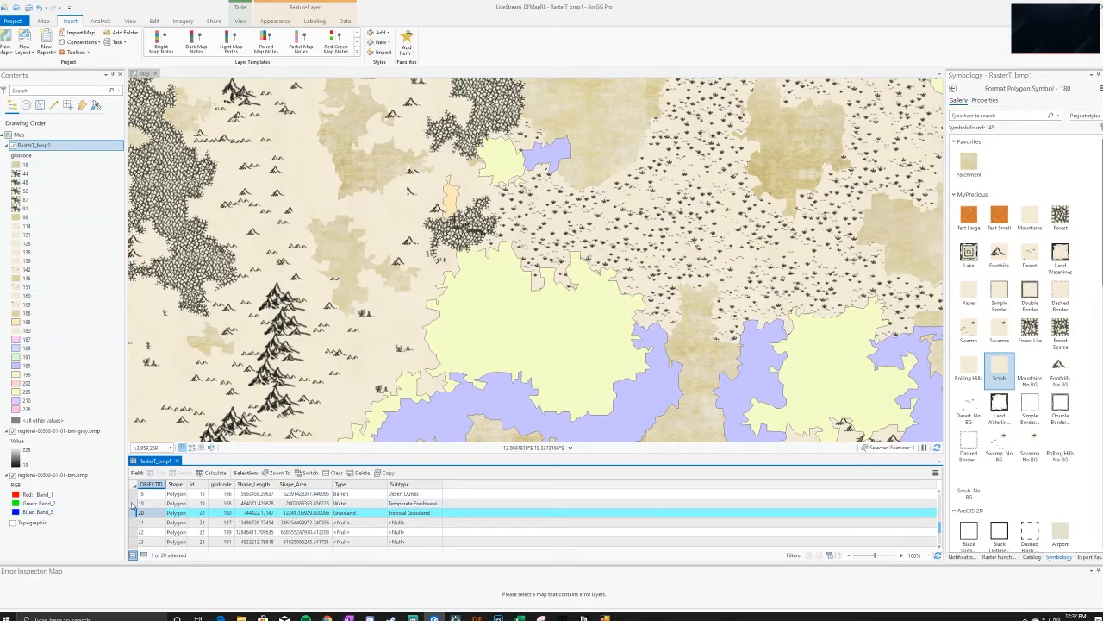
Apply the Parchment symbol to the gridcode 168 class and replace it with the MyPrecious Desert symbol
left_click(135, 504)
left_click(31, 321)
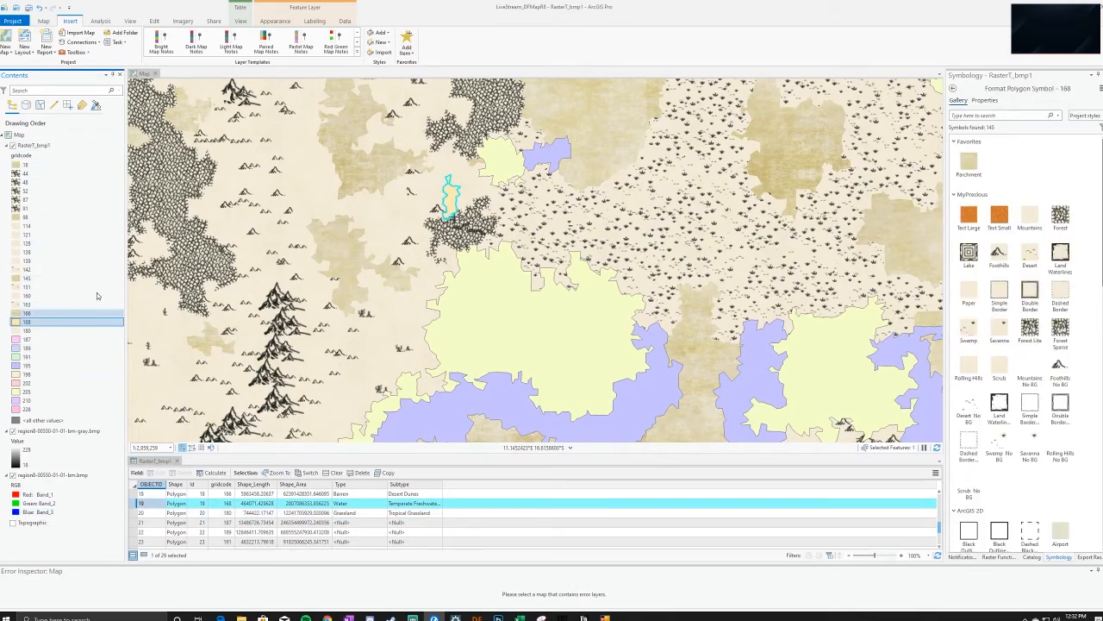
left_click(976, 164)
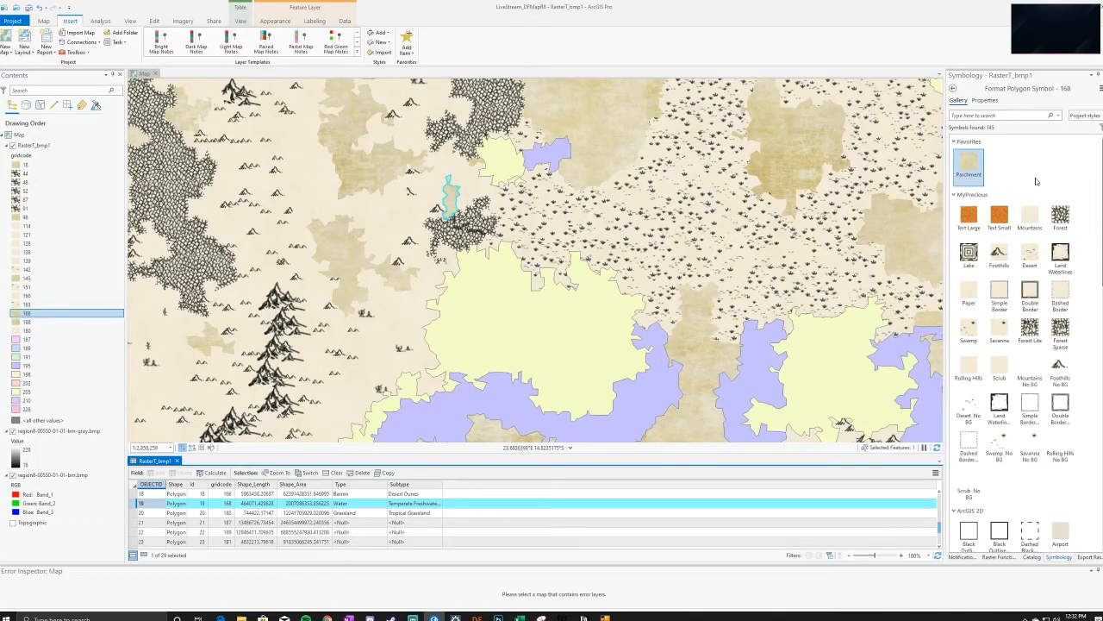
left_click(1030, 253)
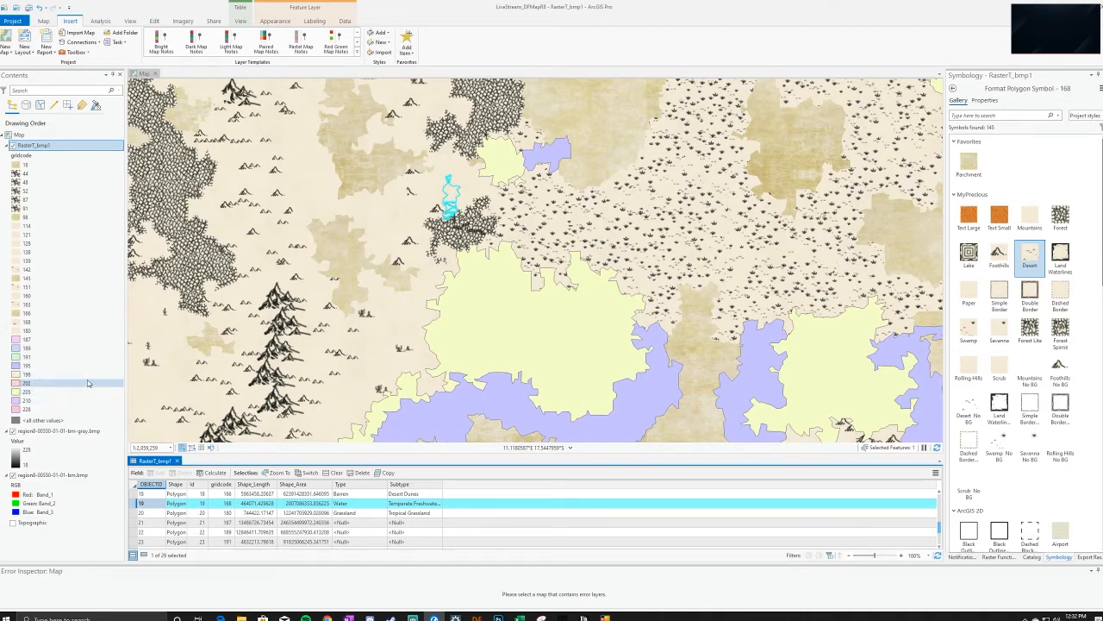
Select the gridcode 187 record and set its Type to Forest and its Subtype to Temperate Conifer Forest
left_click(141, 523)
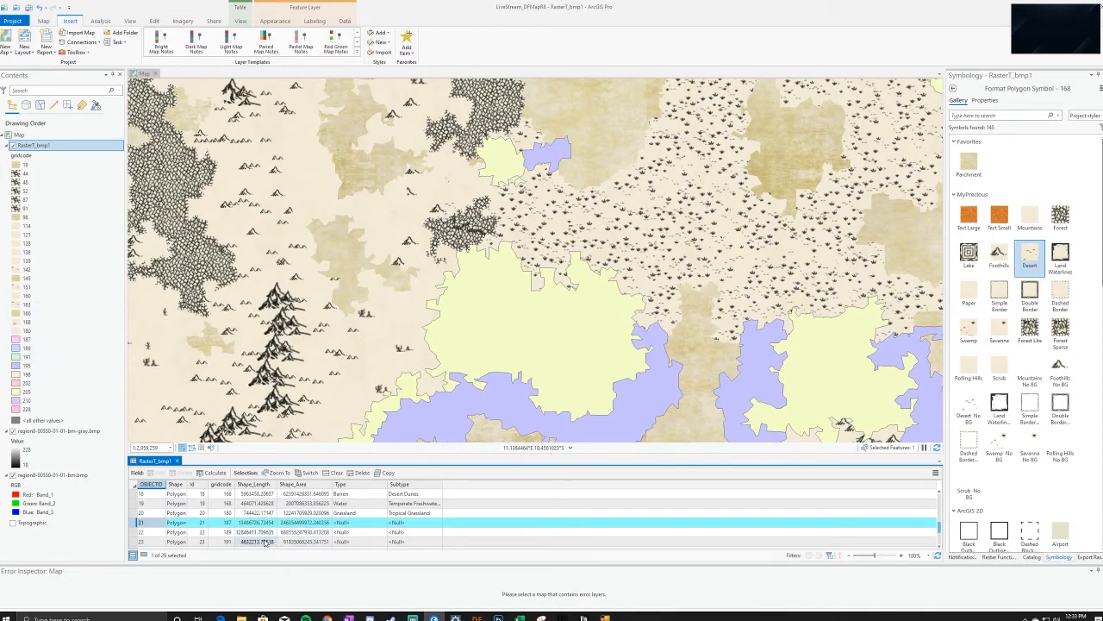
left_click(350, 523)
type("Forest")
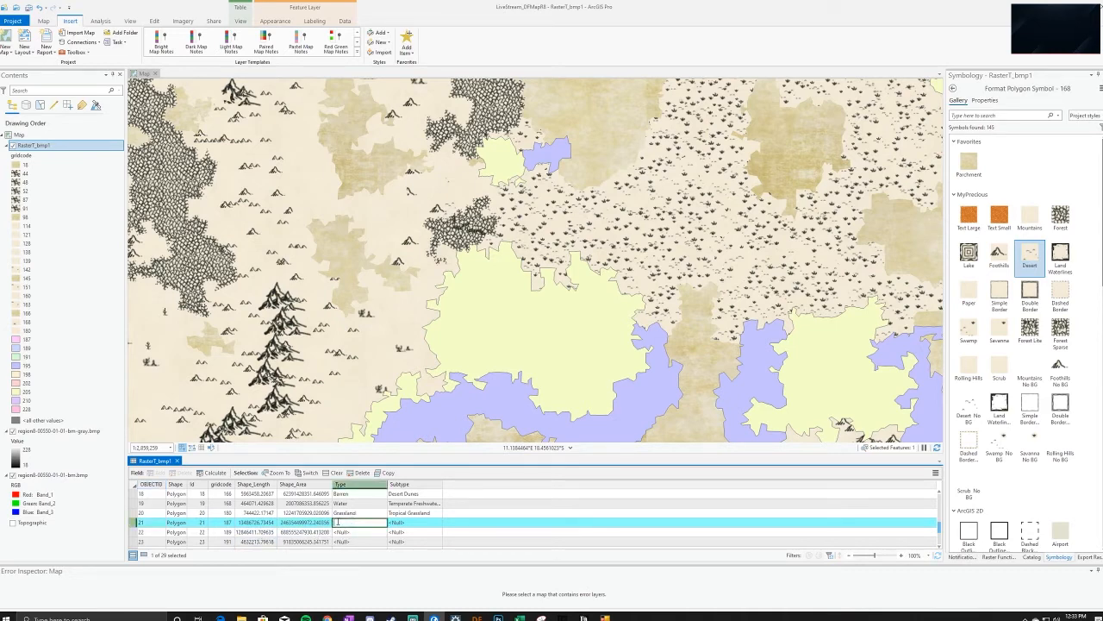
left_click(403, 522)
type("Temperat")
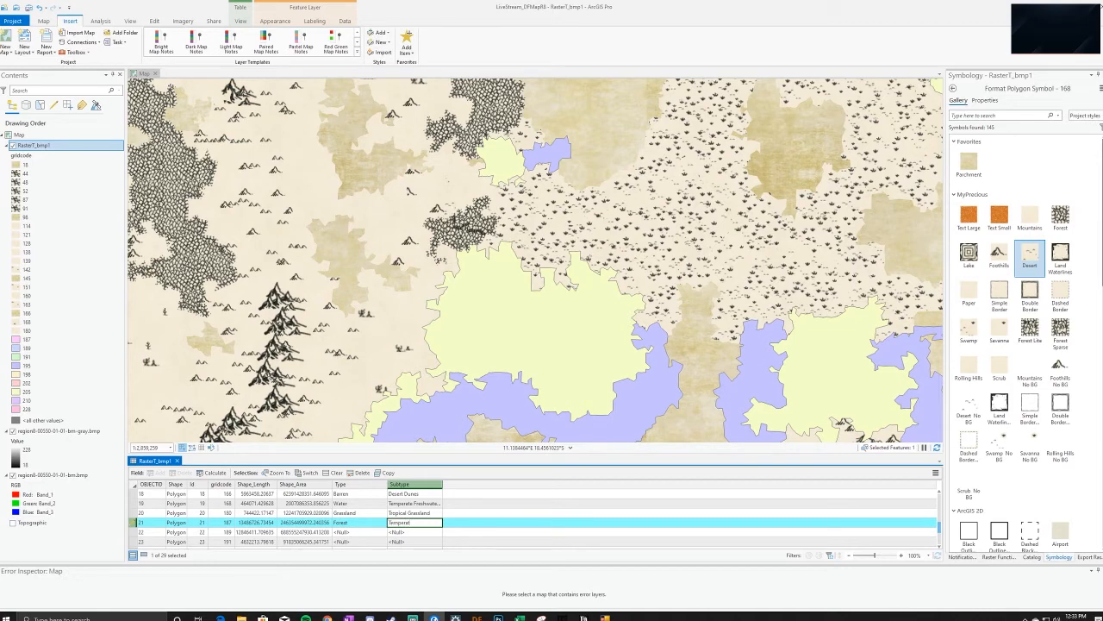
type("e Conifer FOrest")
key("BackSpace")
key("BackSpace")
key("BackSpace")
key("BackSpace")
type("orest")
key("Return")
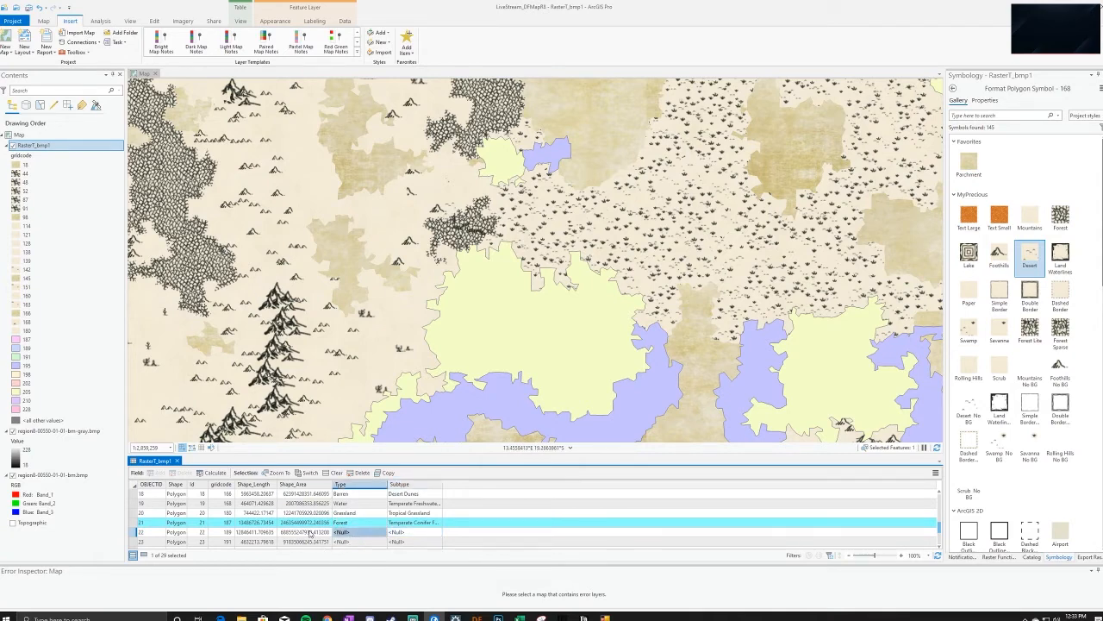
Select the gridcode 189 record and apply the MyPrecious Forest symbol to the gridcode 187 class
left_click(138, 532)
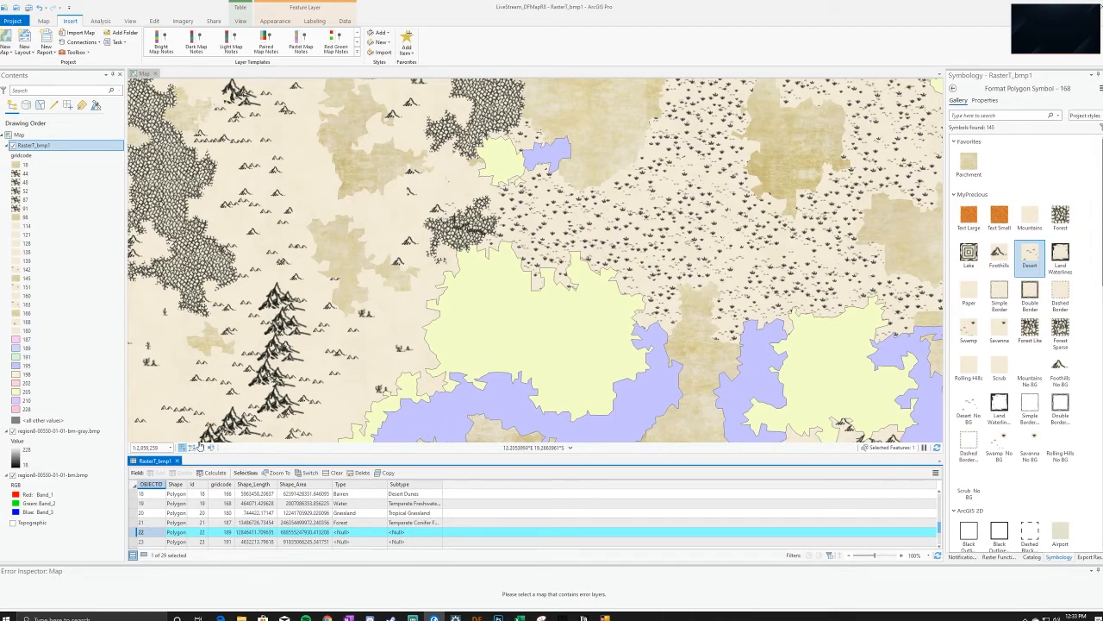
double_click(349, 534)
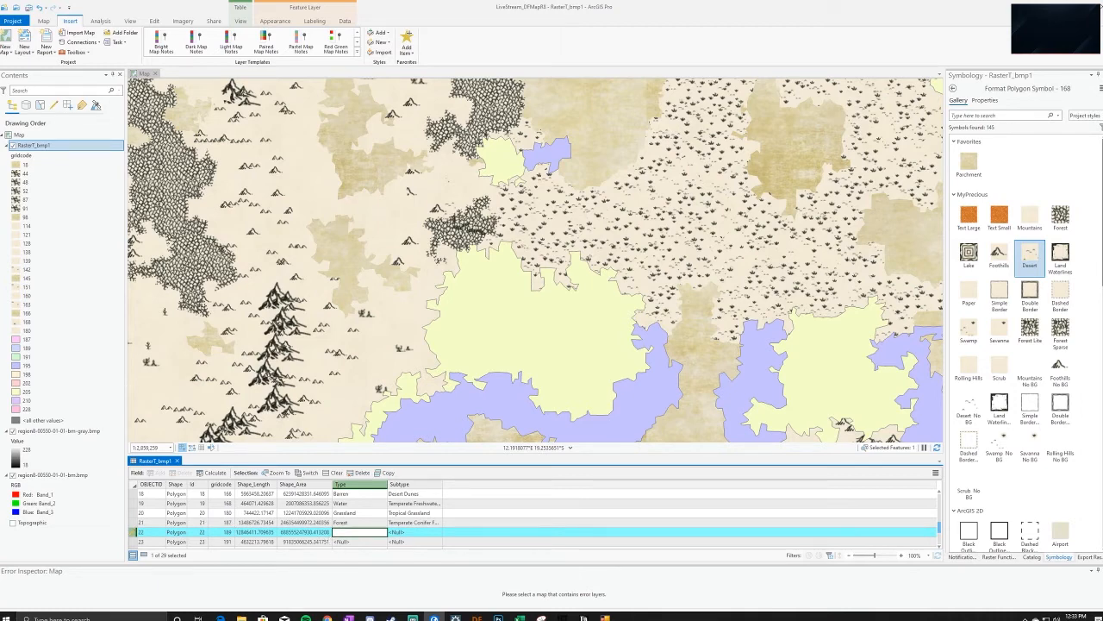
left_click(16, 340)
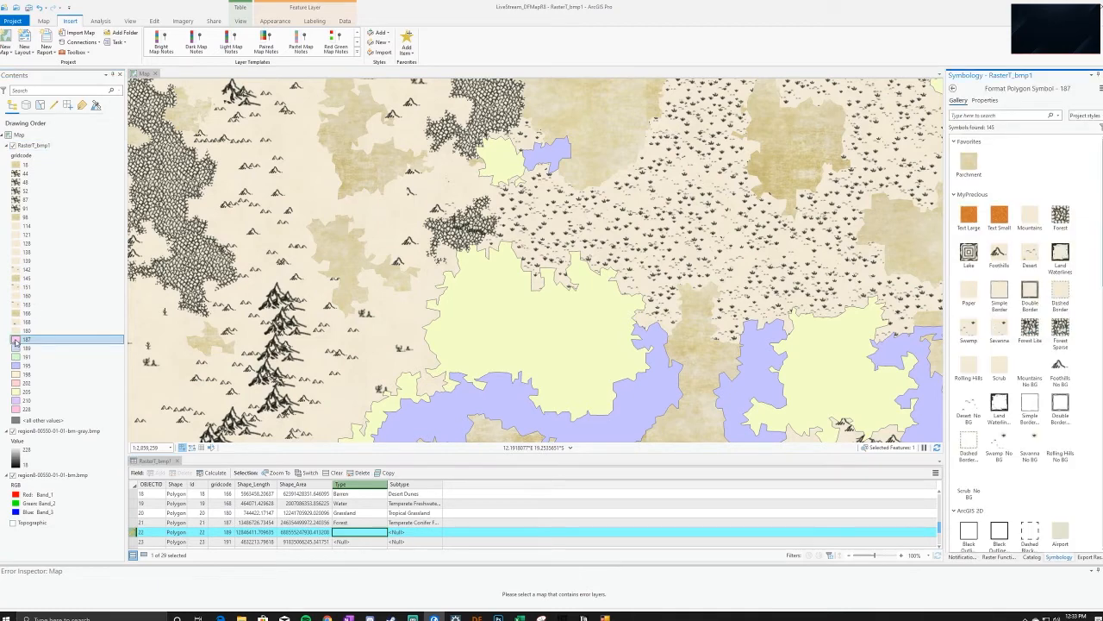
left_click(1060, 217)
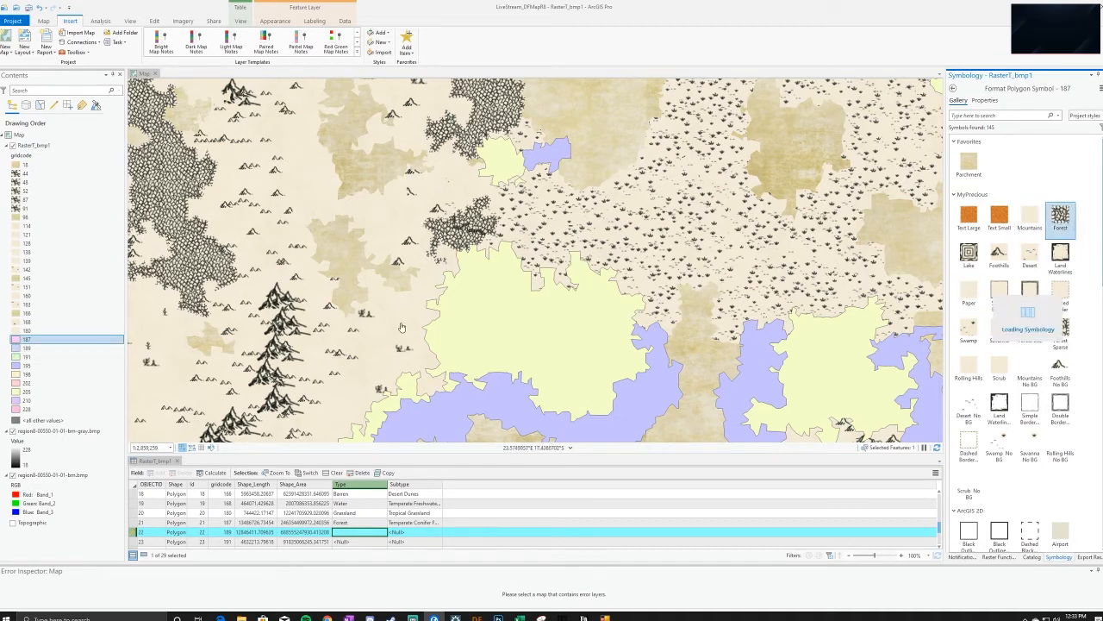
Set the gridcode 189 record's Type to Water and its Subtype to Arctic Ocean
scroll(454, 254, "down", 2)
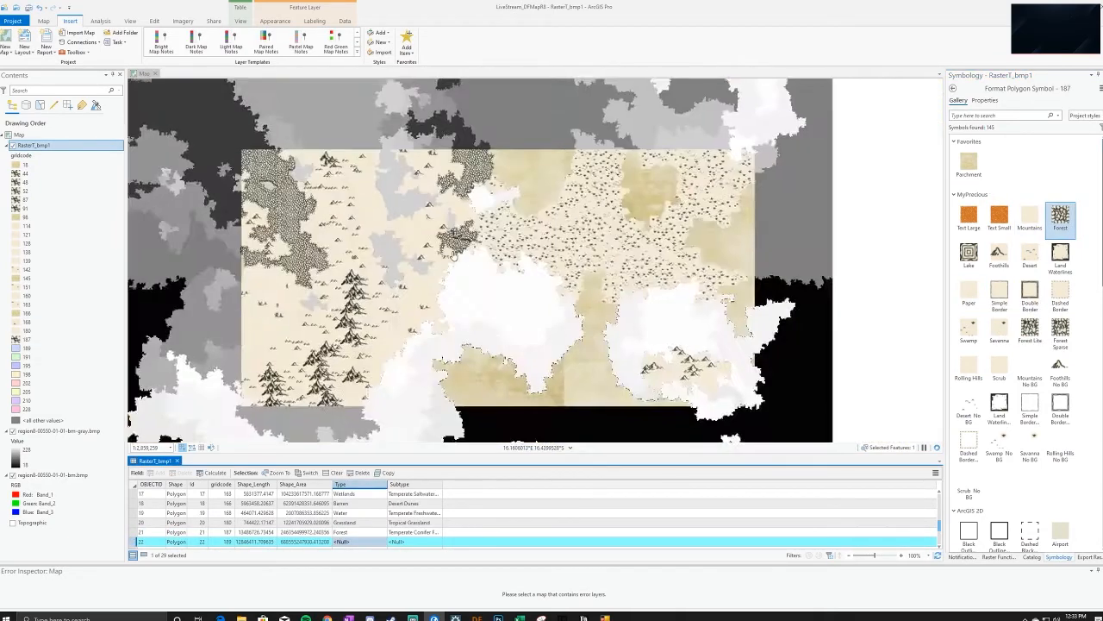
scroll(453, 256, "down", 3)
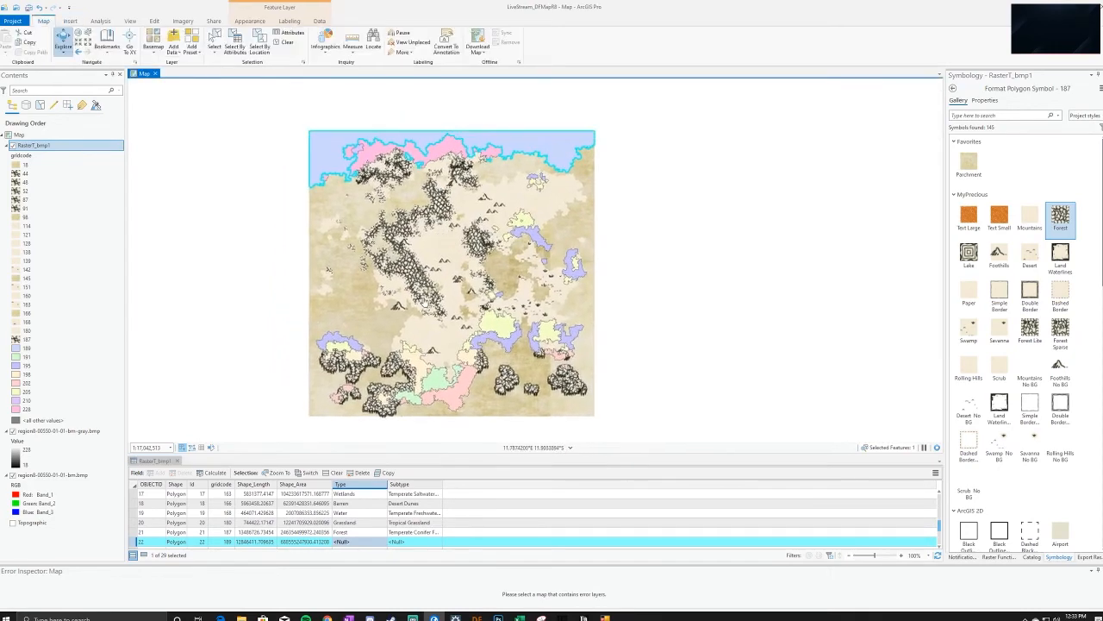
scroll(424, 304, "up", 2)
scroll(443, 310, "down", 2)
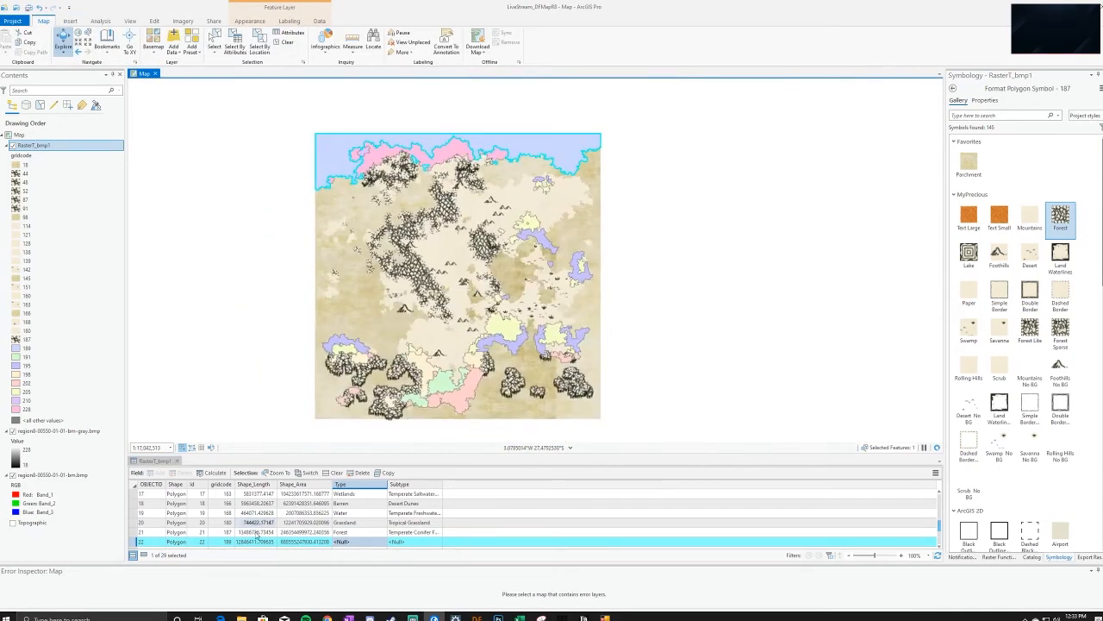
double_click(349, 541)
type("Water")
left_click(395, 543)
type("A")
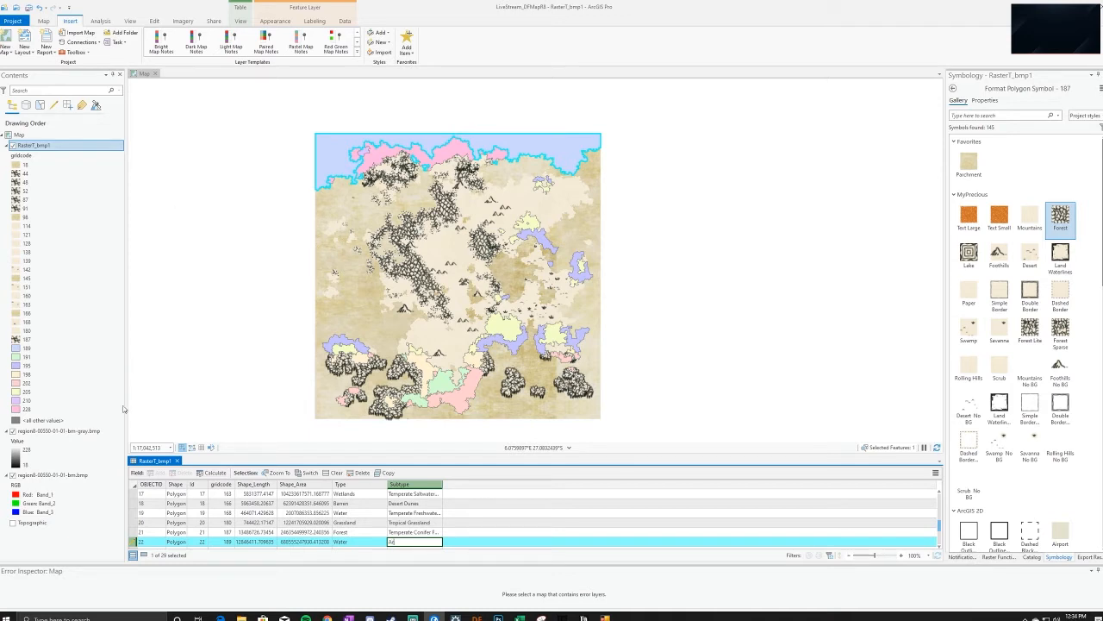
type("rctic Ocean")
key("Return")
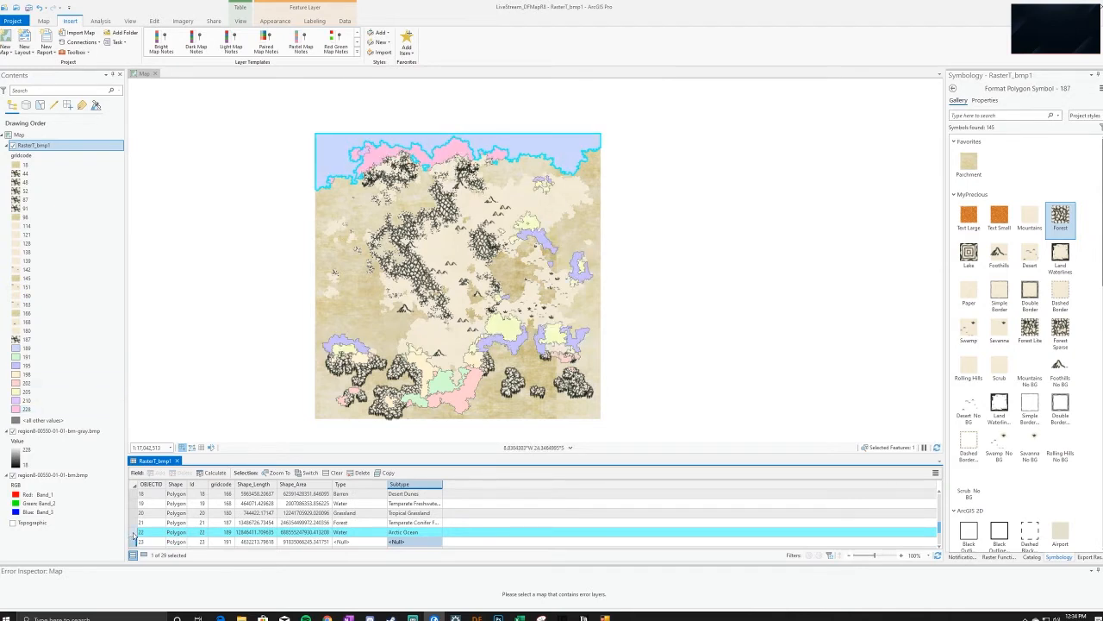
Apply the Parchment symbol to the gridcode 189 class
left_click(21, 348)
left_click(970, 162)
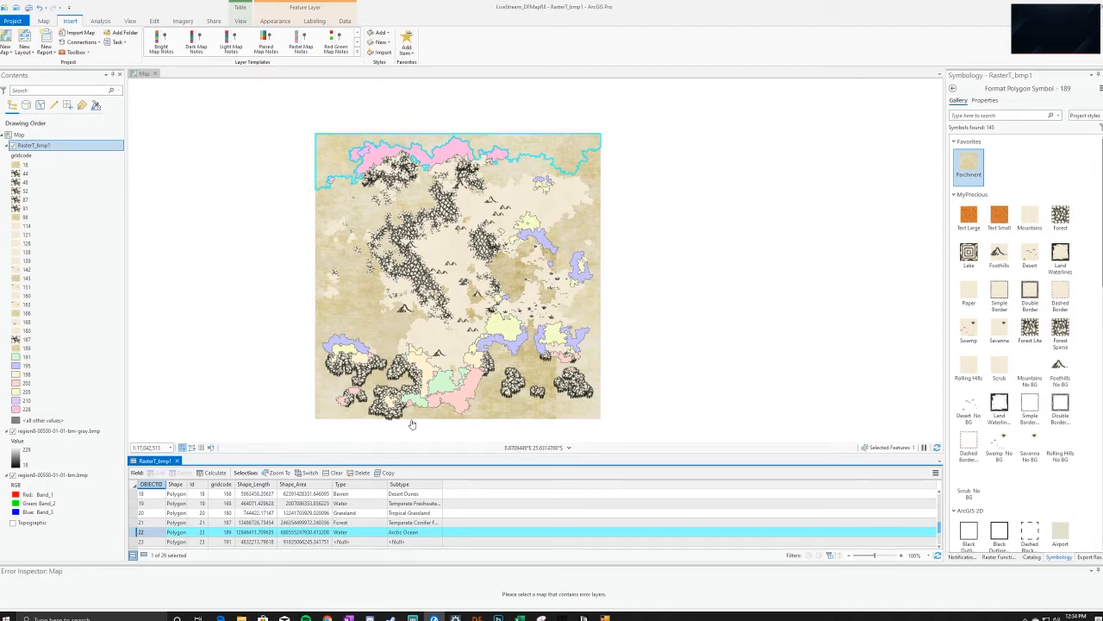
scroll(412, 424, "up", 3)
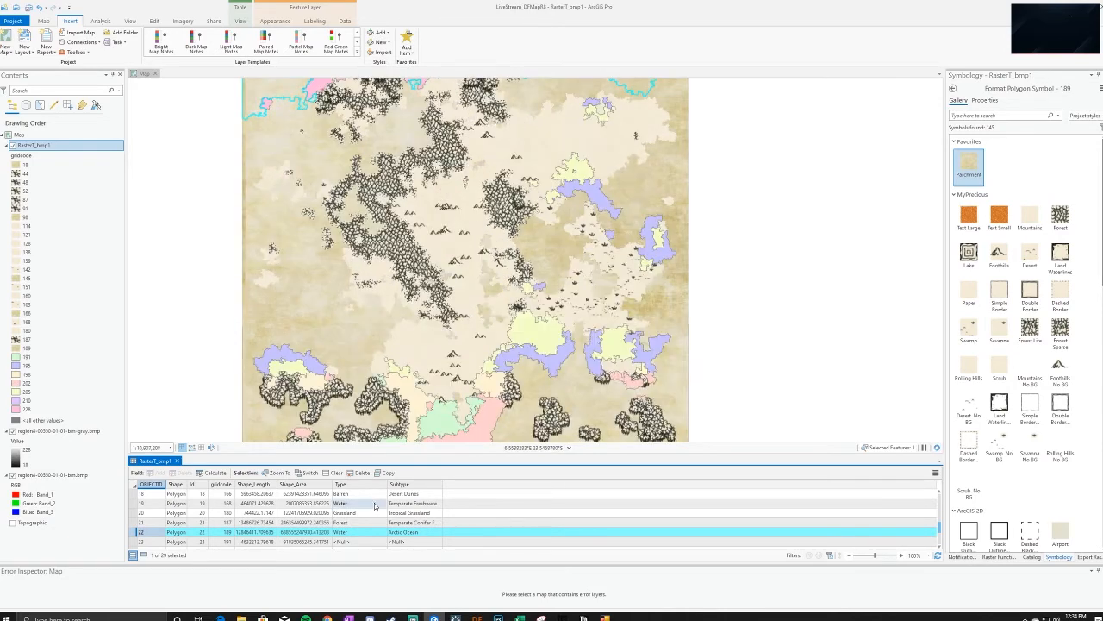
scroll(375, 509, "down", 1)
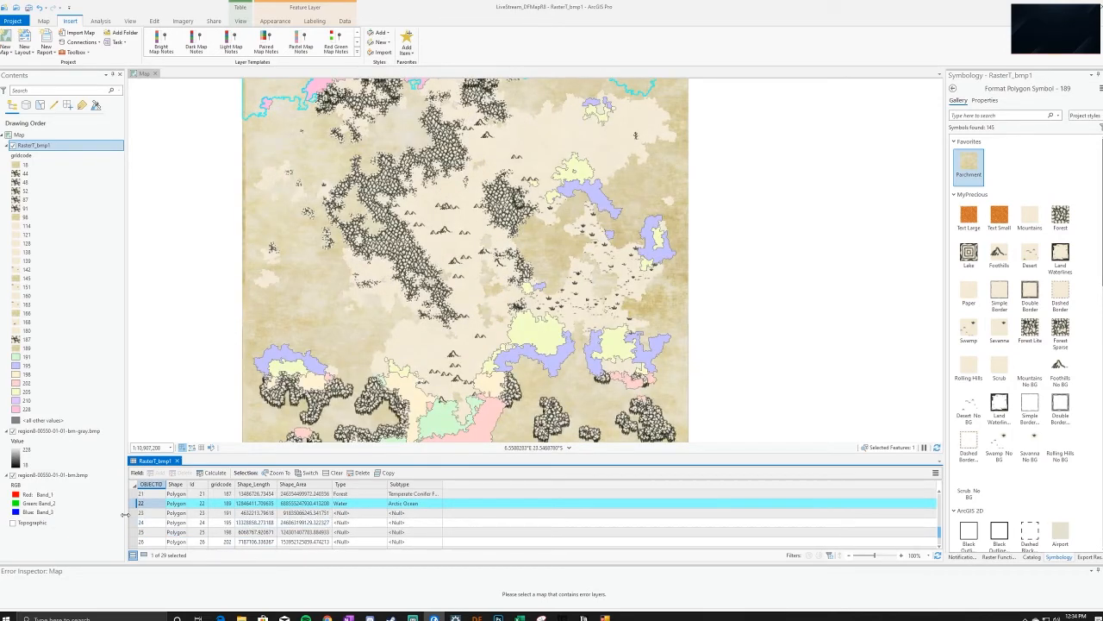
Select the gridcode 191 record and set its Type to Grassland and its Subtype to Tropical Savanna
left_click(136, 513)
left_click(353, 514)
left_click(353, 514)
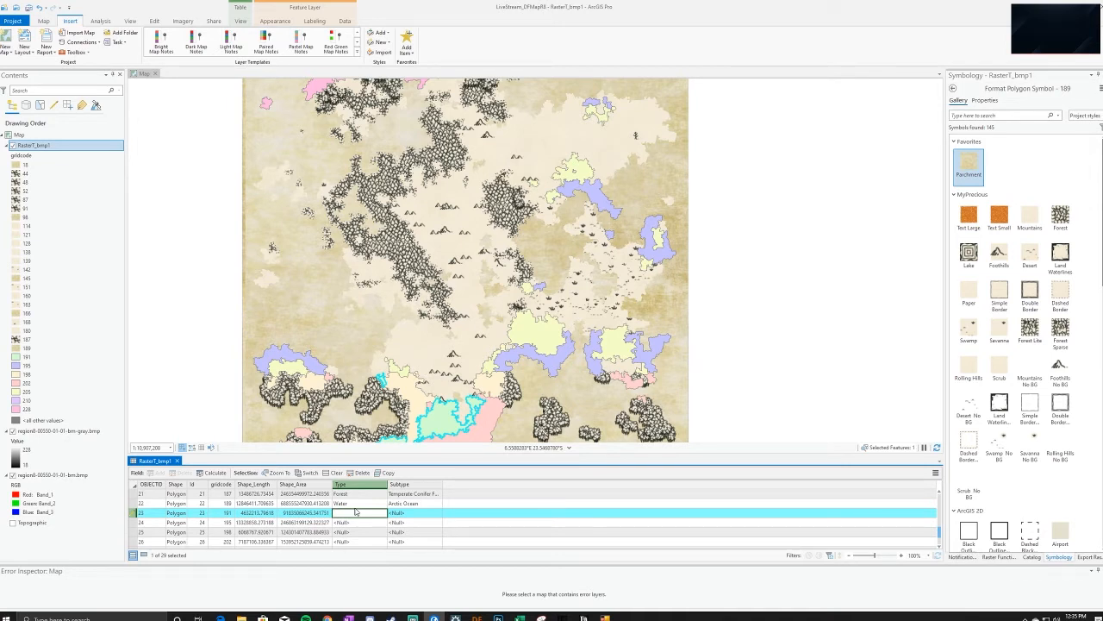
left_click(398, 513)
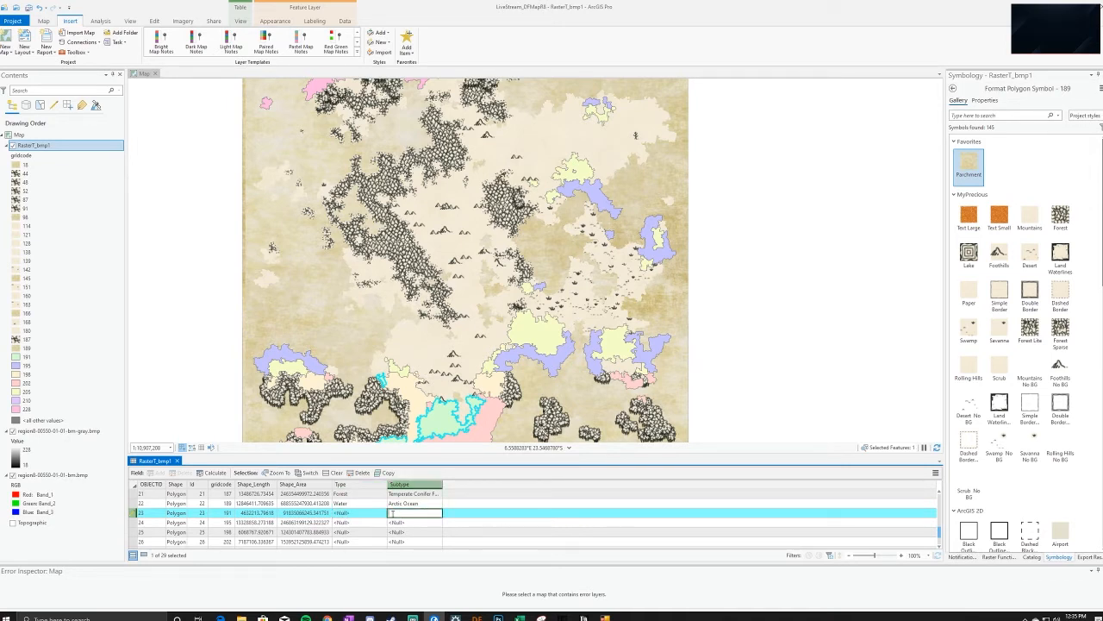
left_click(373, 513)
type("Grassland")
left_click(423, 513)
type("Tropical Savanna")
key("Return")
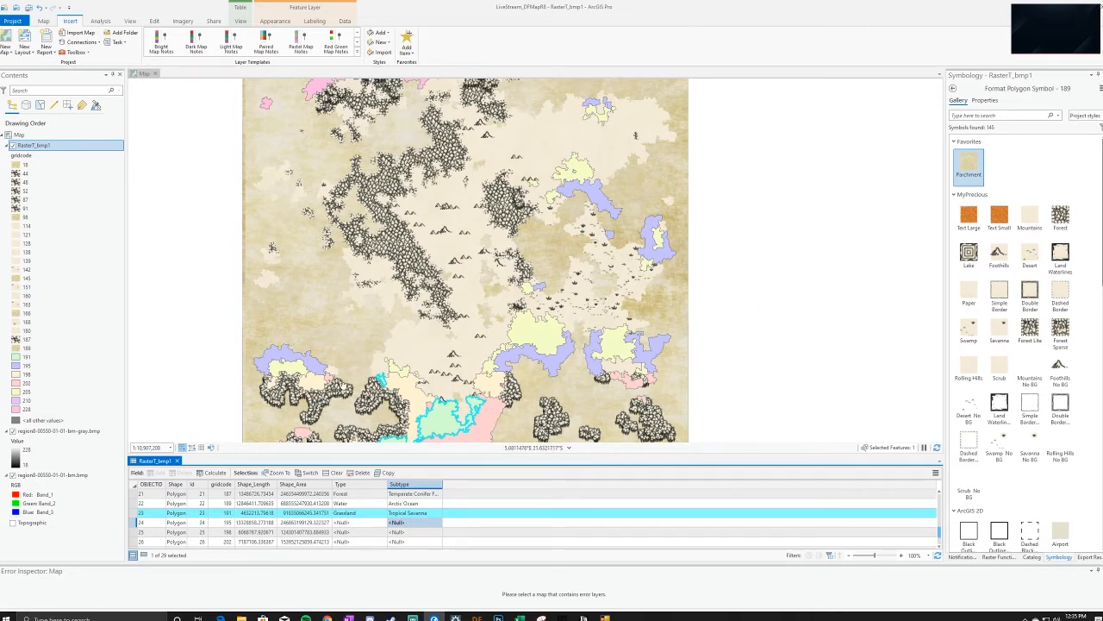
left_click(374, 522)
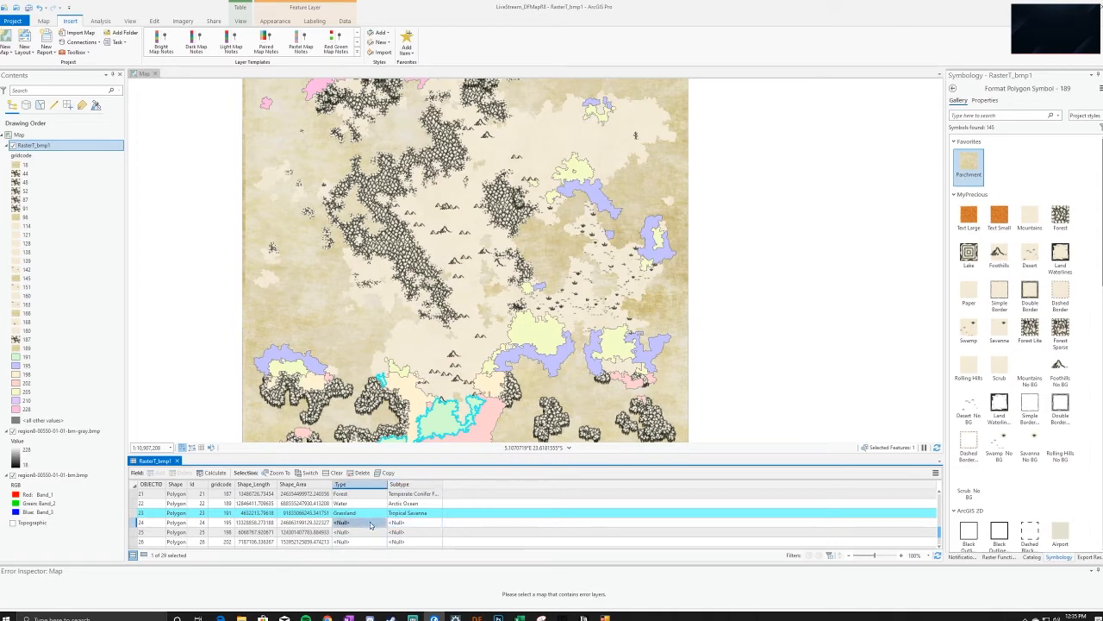
left_click(374, 514)
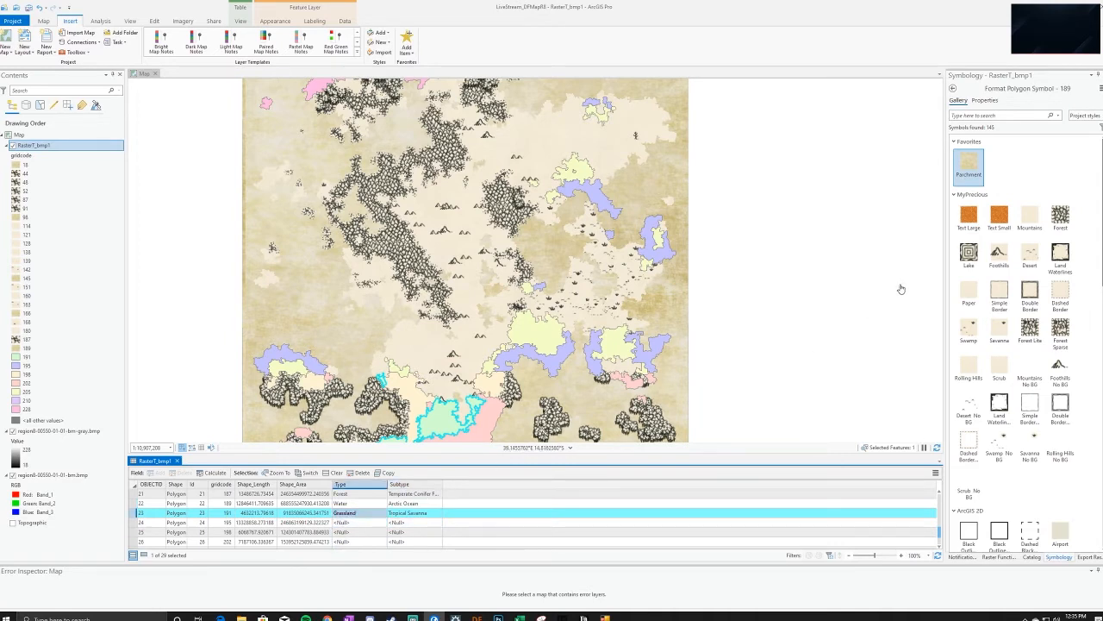
Apply the MyPrecious Savanna symbol to the gridcode 189 class
left_click(1061, 160)
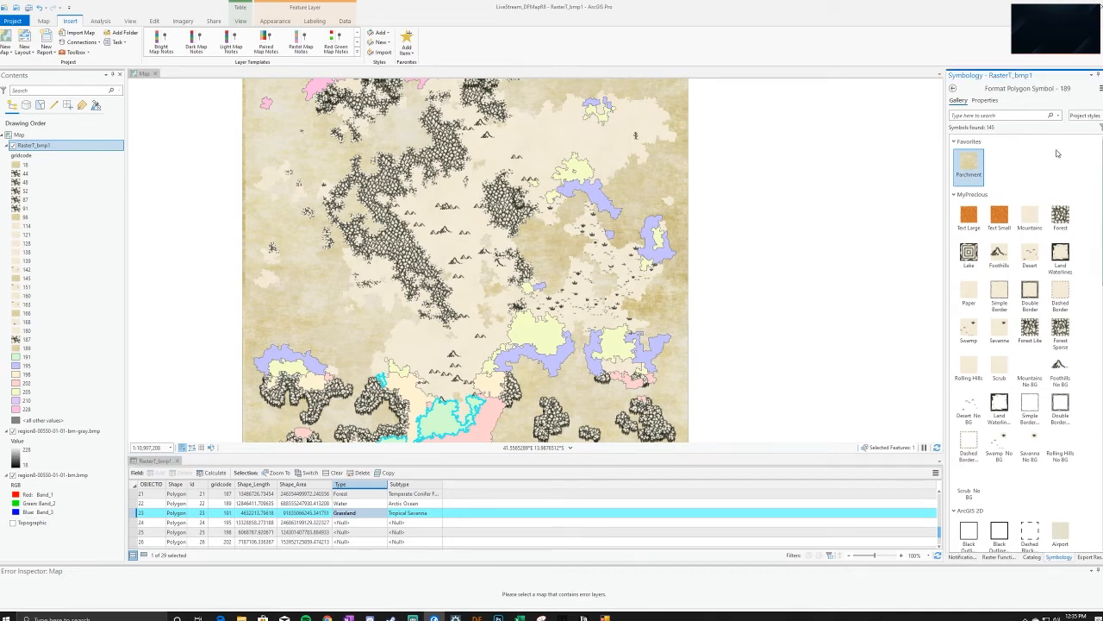
scroll(1040, 173, "down", 1)
scroll(1003, 273, "down", 2)
scroll(1005, 333, "up", 3)
left_click(1001, 332)
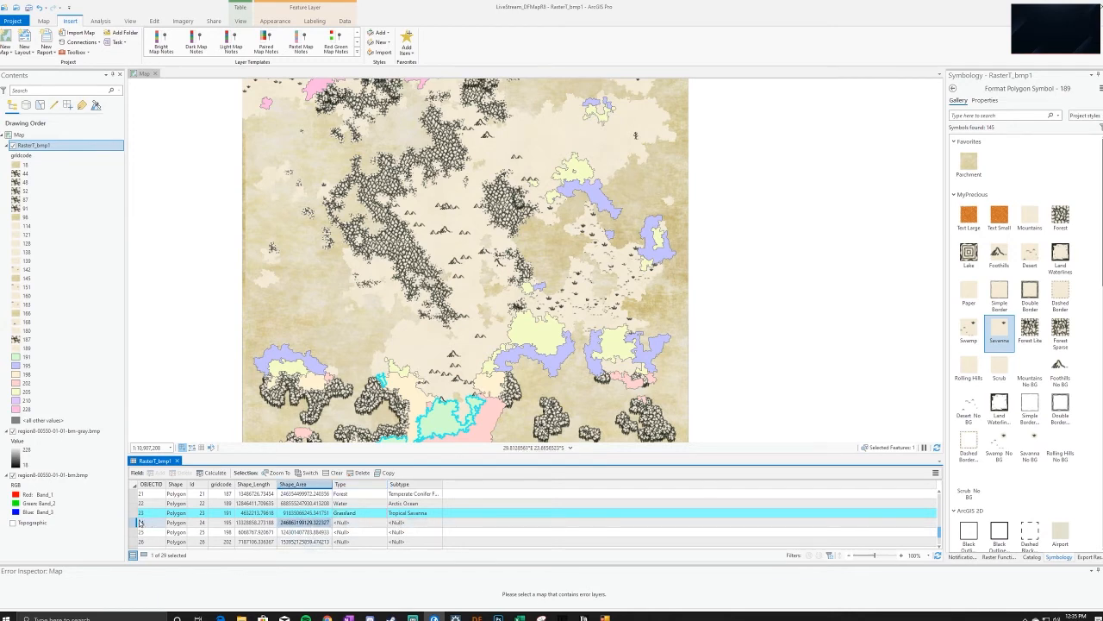
Select the gridcode 195 record and set its Type to Wetlands and its Subtype to Saltwater Marsh
left_click(336, 523)
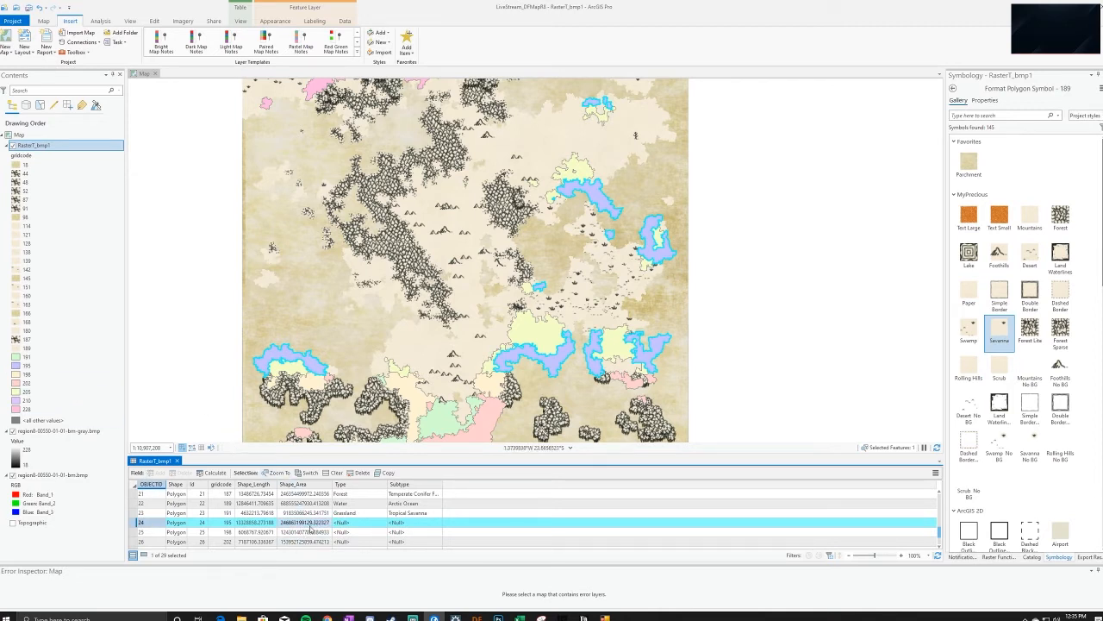
left_click(355, 523)
type("Wetlands")
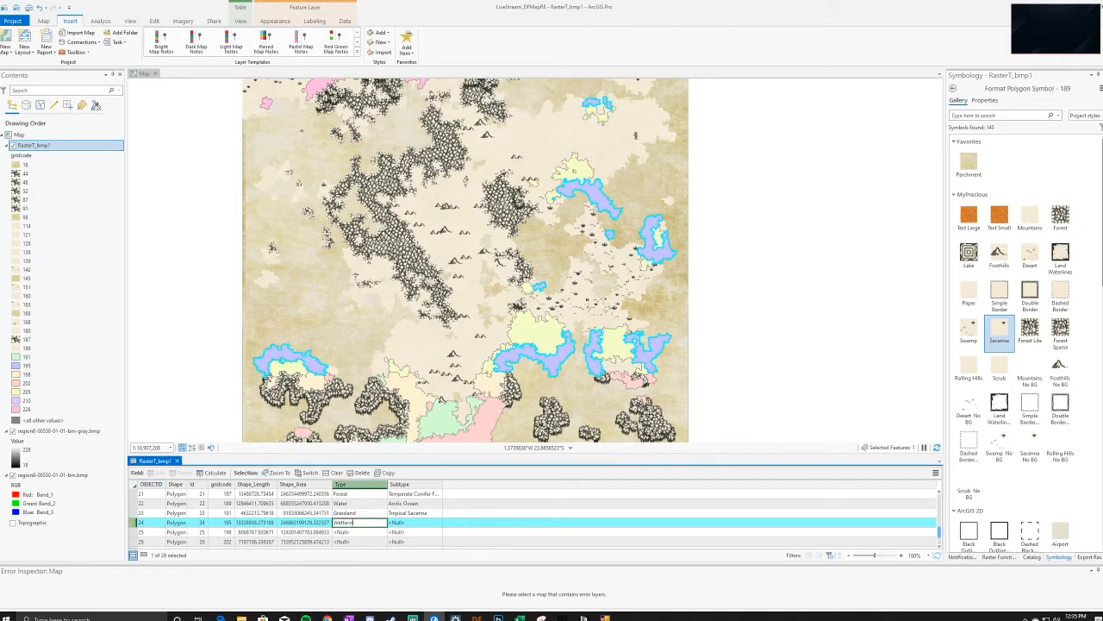
left_click(407, 522)
type("altwa")
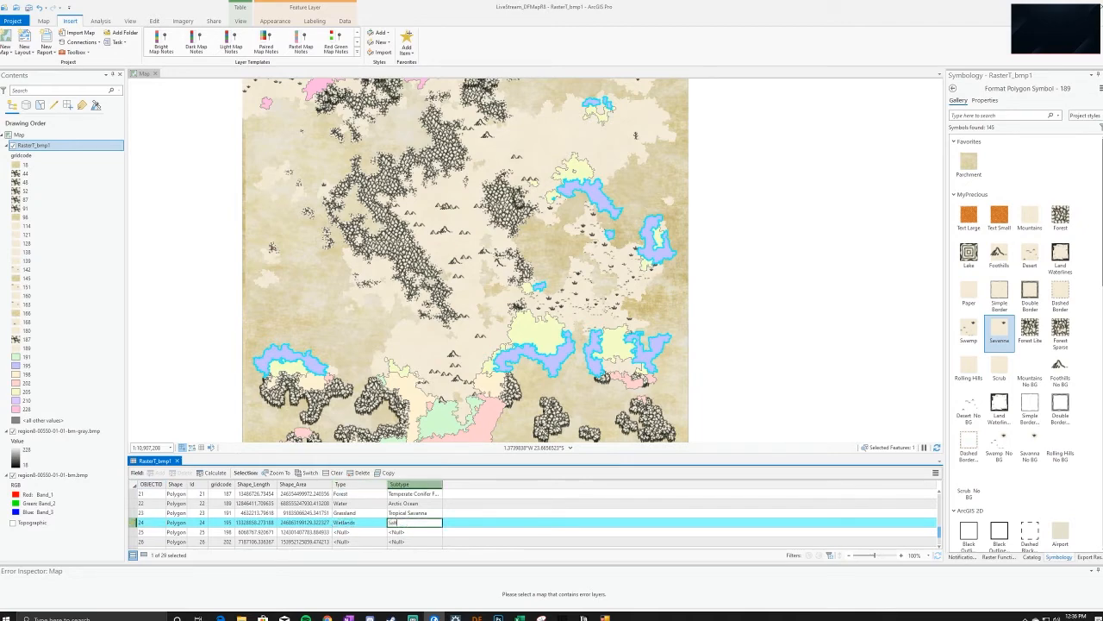
type("ter Marsh")
key("Return")
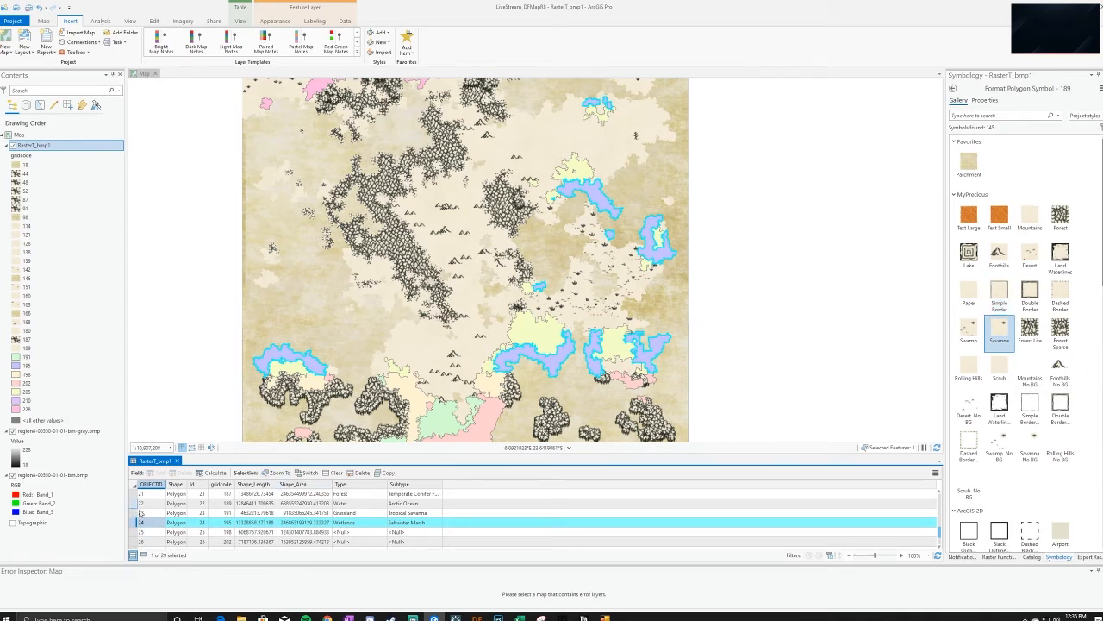
Select the gridcode 189 record and restore the Parchment symbol on the gridcode 189 class
left_click(227, 513)
left_click(229, 505)
left_click(139, 503)
left_click(69, 347)
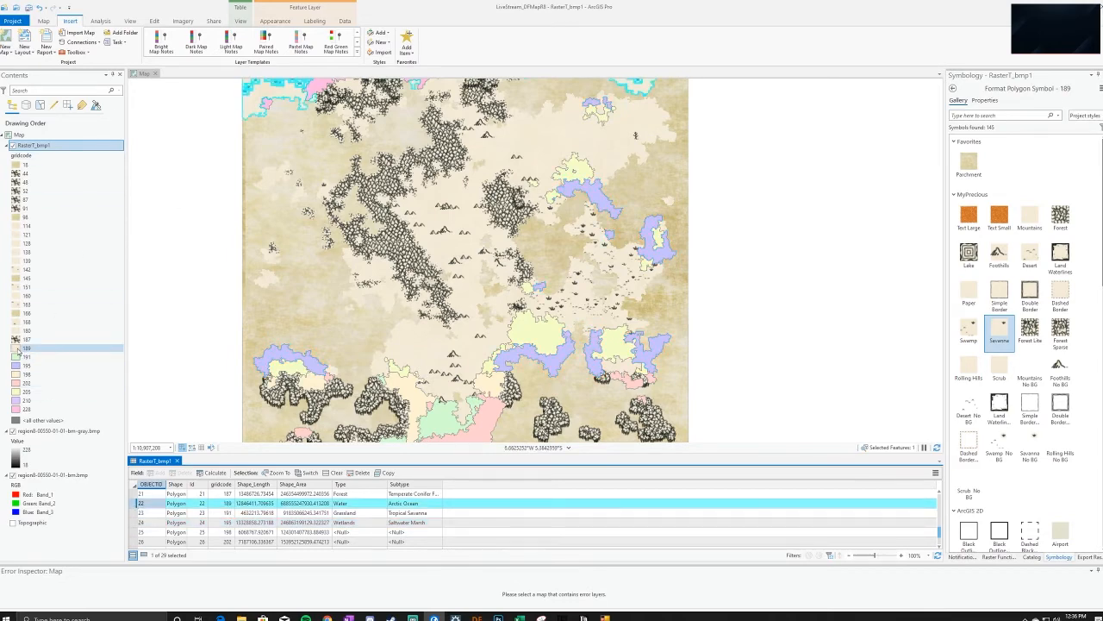
left_click(969, 162)
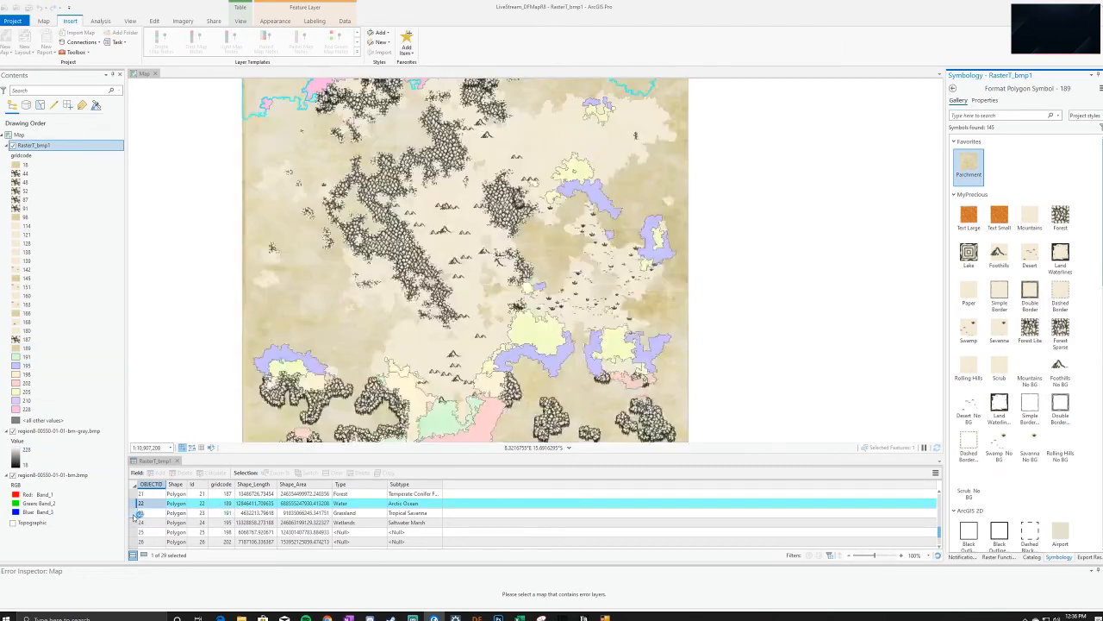
Apply the MyPrecious Savanna symbol to the gridcode 191 class
left_click(135, 515)
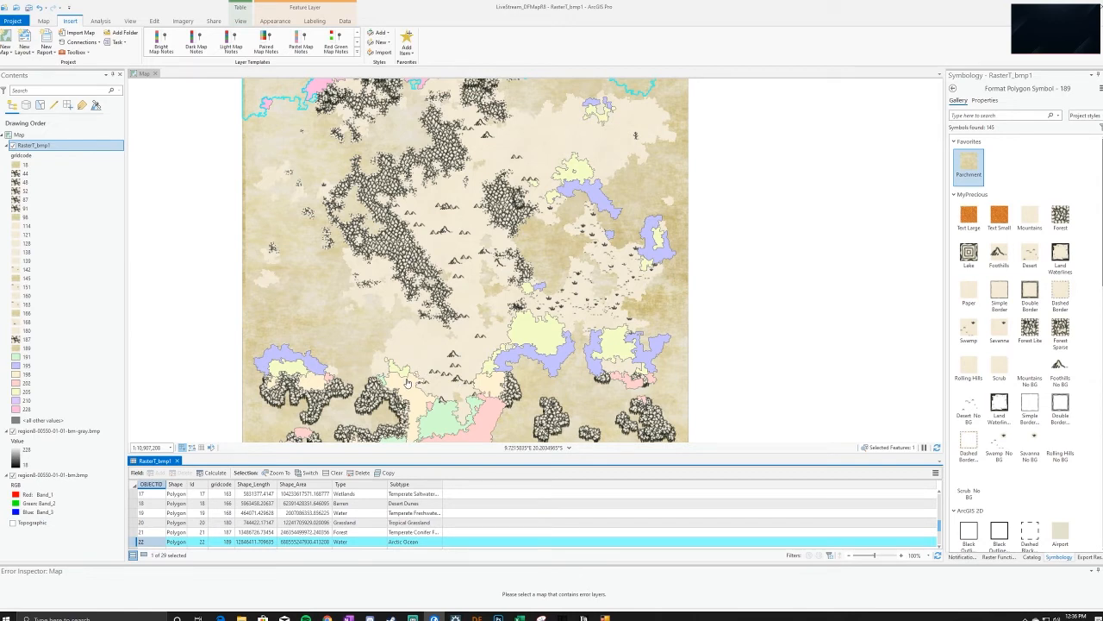
scroll(306, 536, "down", 2)
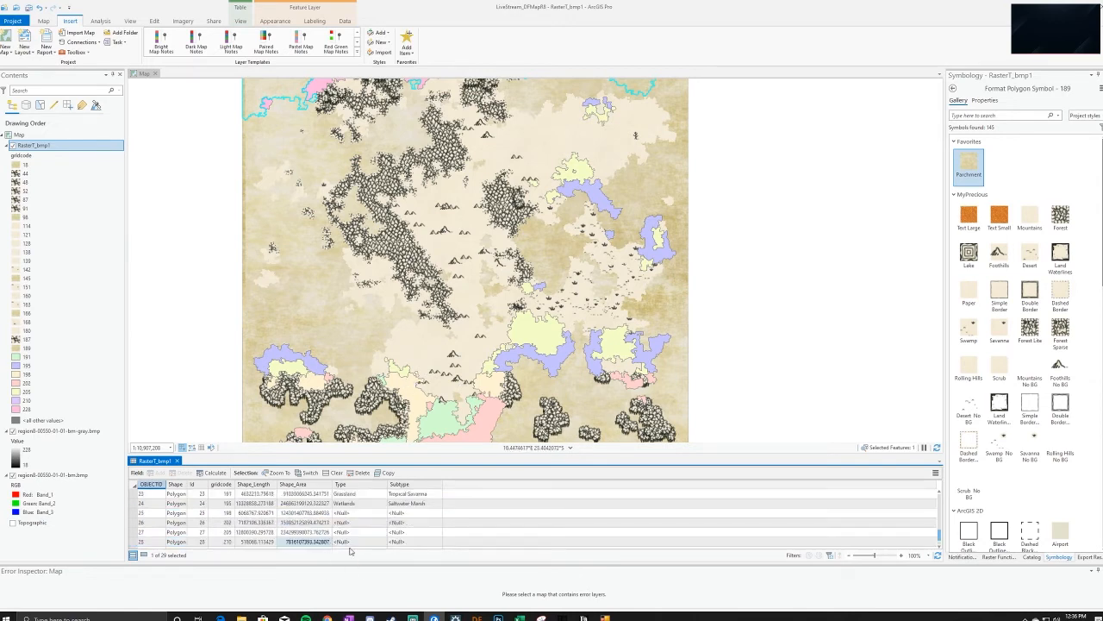
scroll(392, 536, "up", 1)
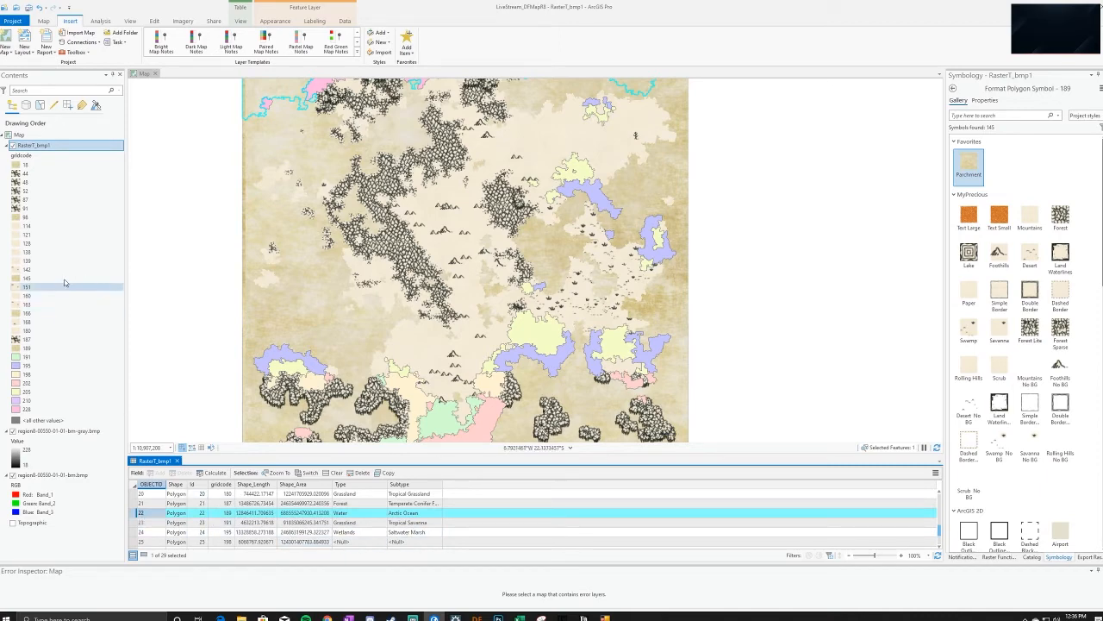
left_click(15, 360)
left_click(997, 336)
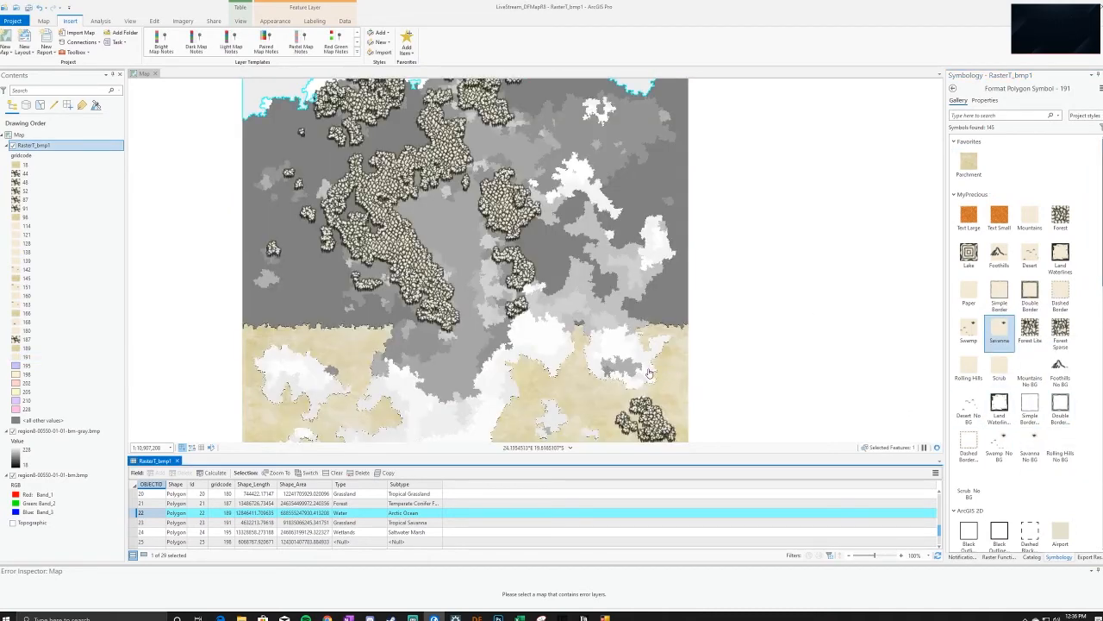
Select the gridcode 198 record to highlight its polygons in the southern part of the map
left_click_drag(567, 377, 600, 288)
scroll(328, 529, "down", 2)
scroll(327, 529, "up", 1)
left_click(134, 522)
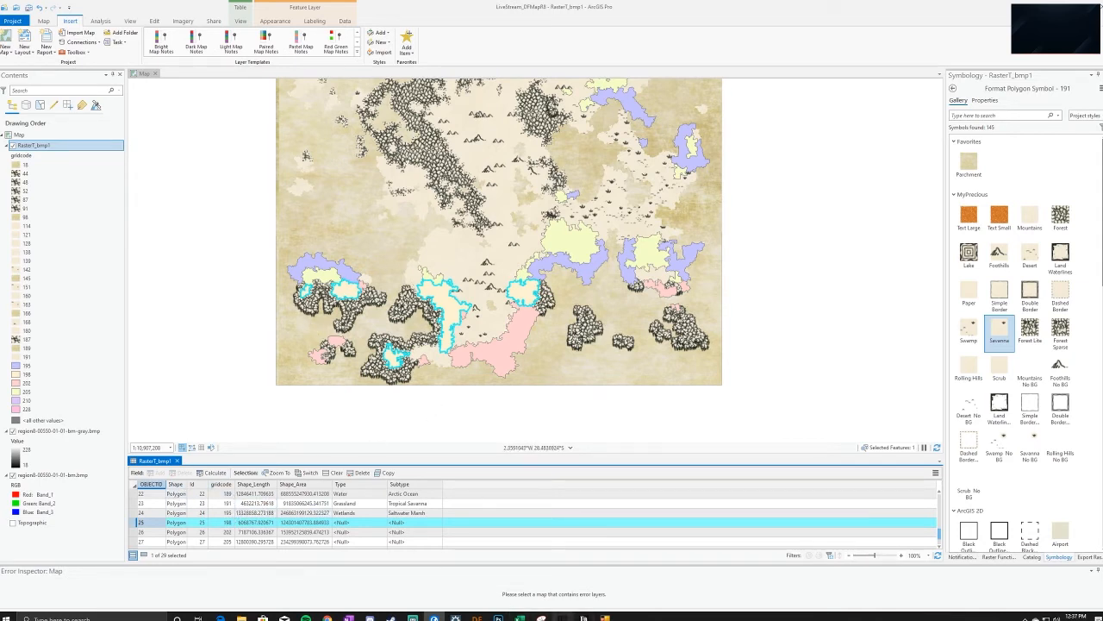
Switch to Dwarf Fortress and examine the biomes westward along the southern part of the world map to identify gridcode 198
mouse_move(476, 617)
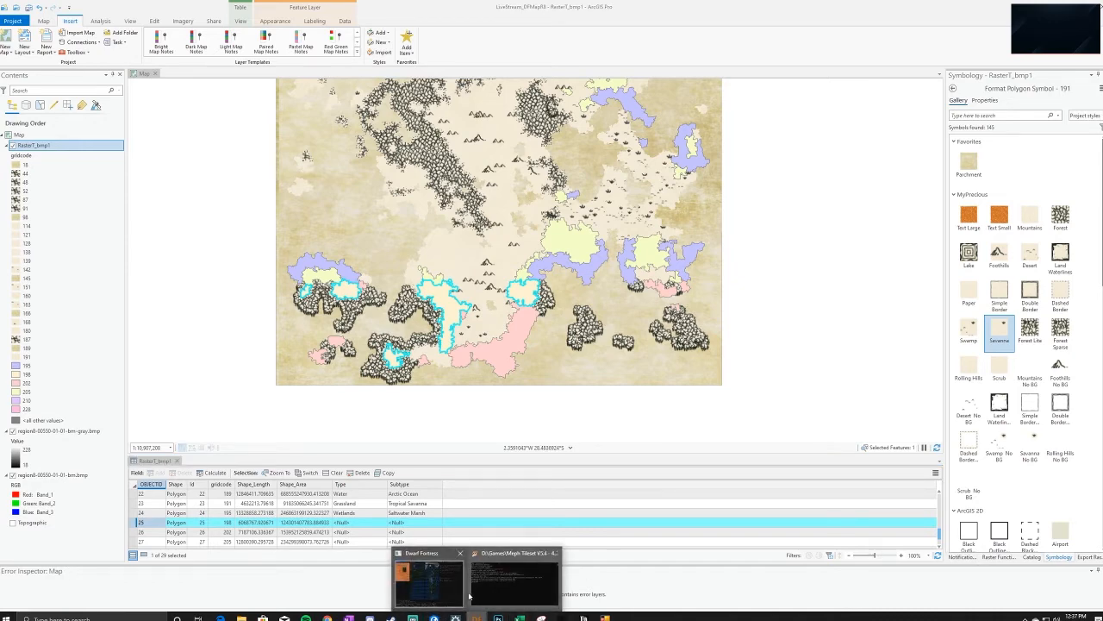
left_click(430, 582)
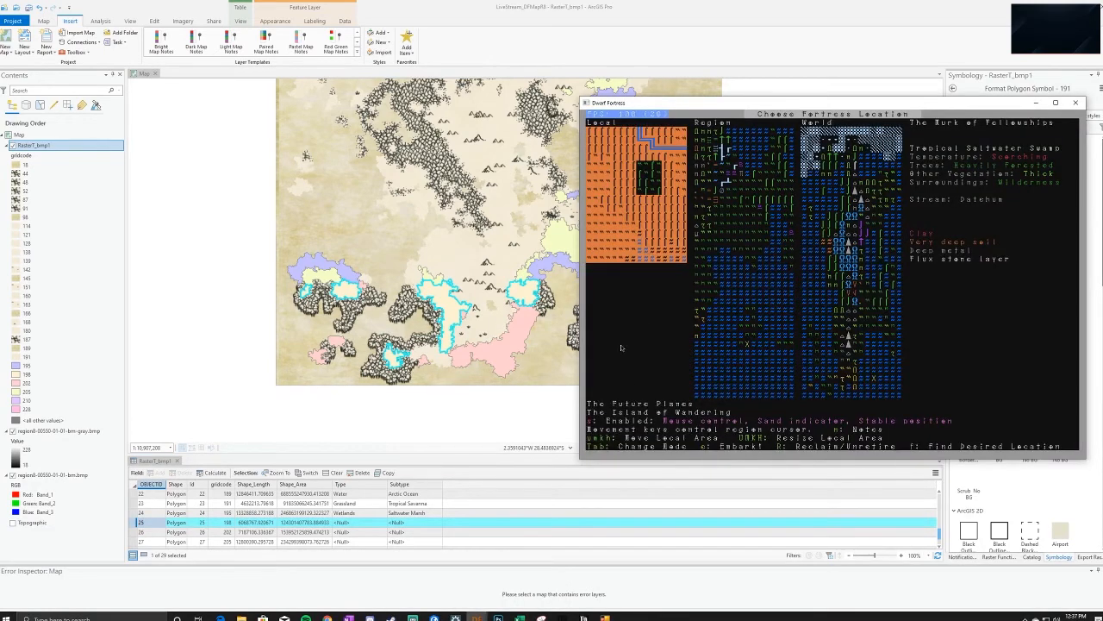
key("Up")
key("Left")
key("Left")
key("Left")
key("Left")
key("Left")
key("Left")
key("Left")
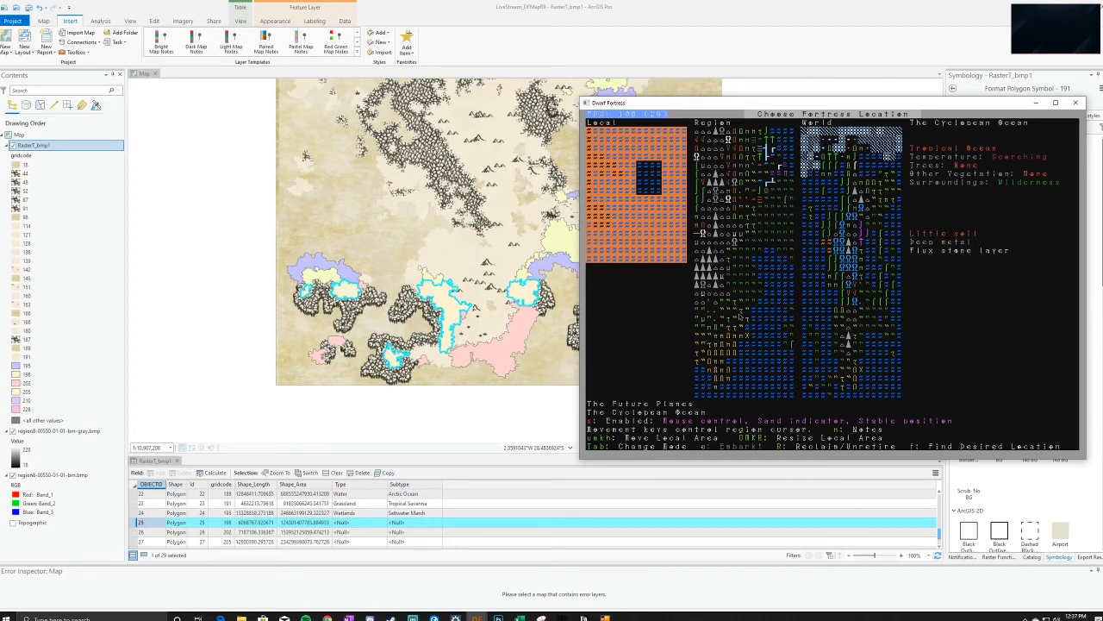
key("Left")
key("Left")
key("Left")
key("Left")
key("Left")
key("Left")
key("Left")
key("Left")
key("Left")
key("Left")
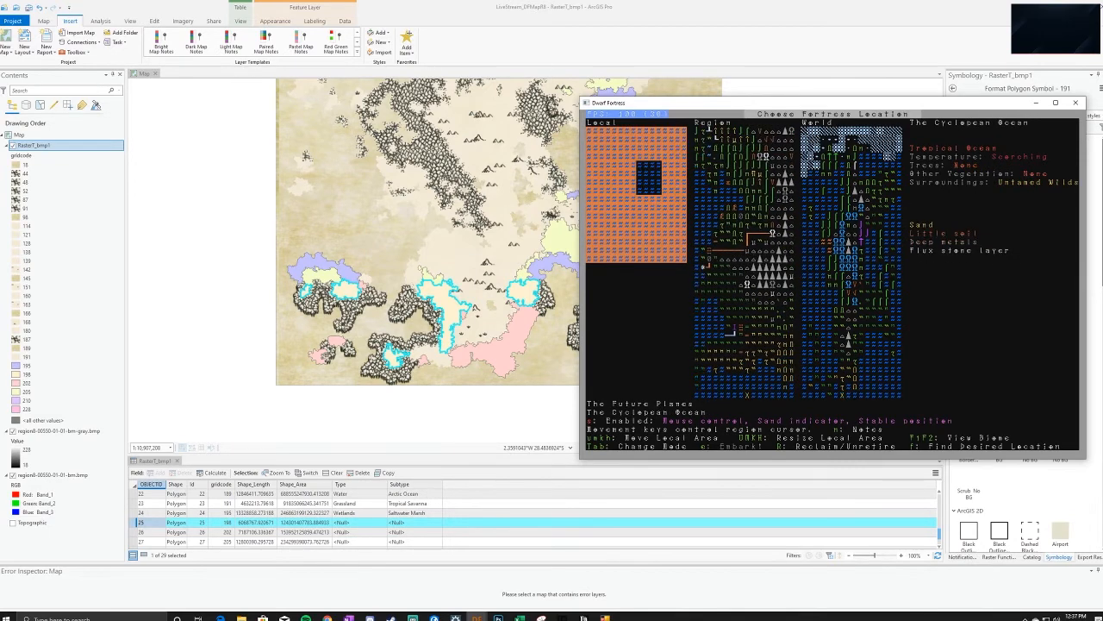
key("Left")
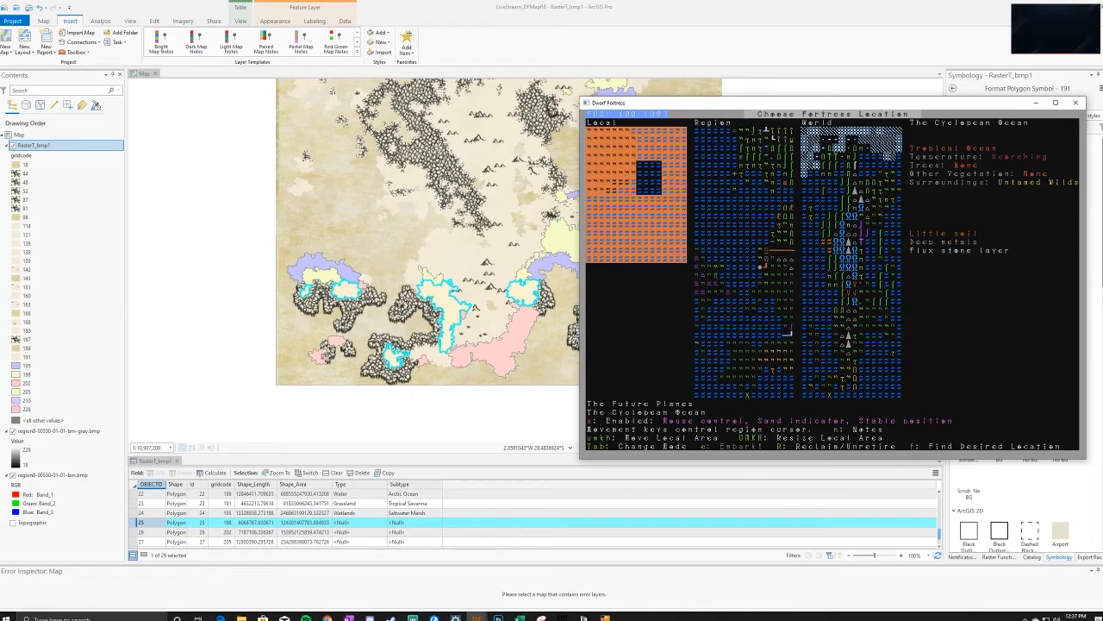
key("Left")
key("Left")
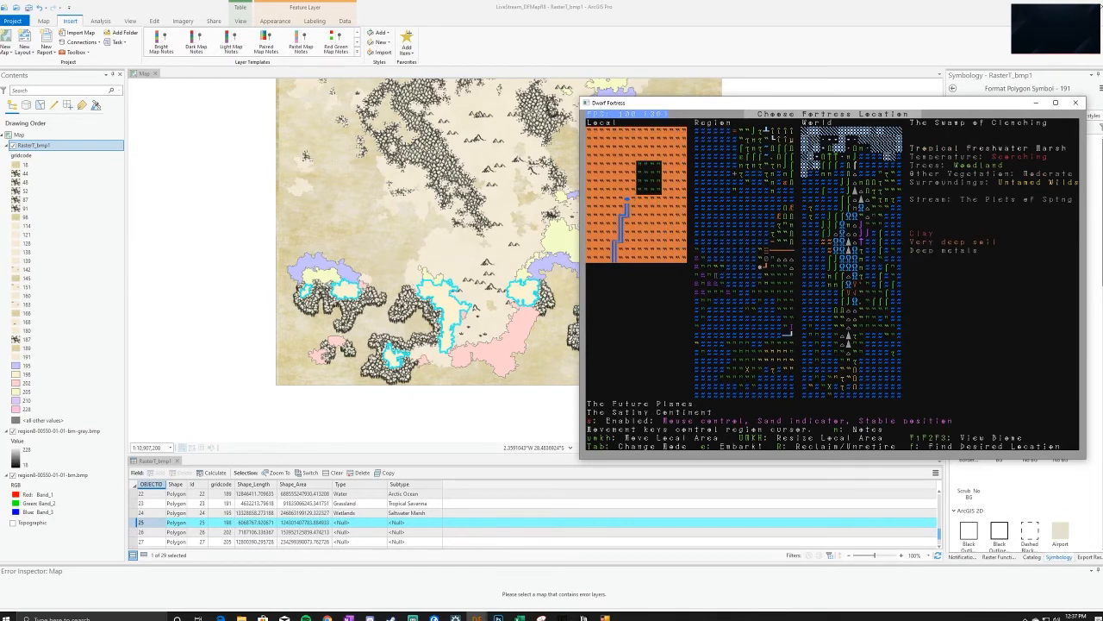
key("Left")
key("Left")
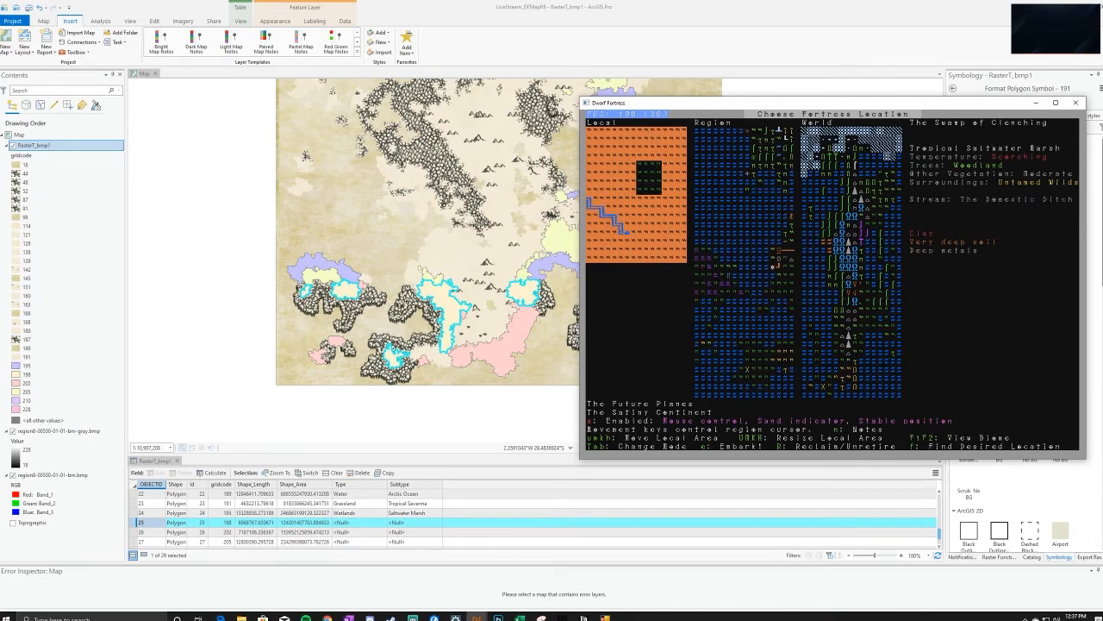
key("Left")
key("Left")
key("Right")
key("Down")
key("Down")
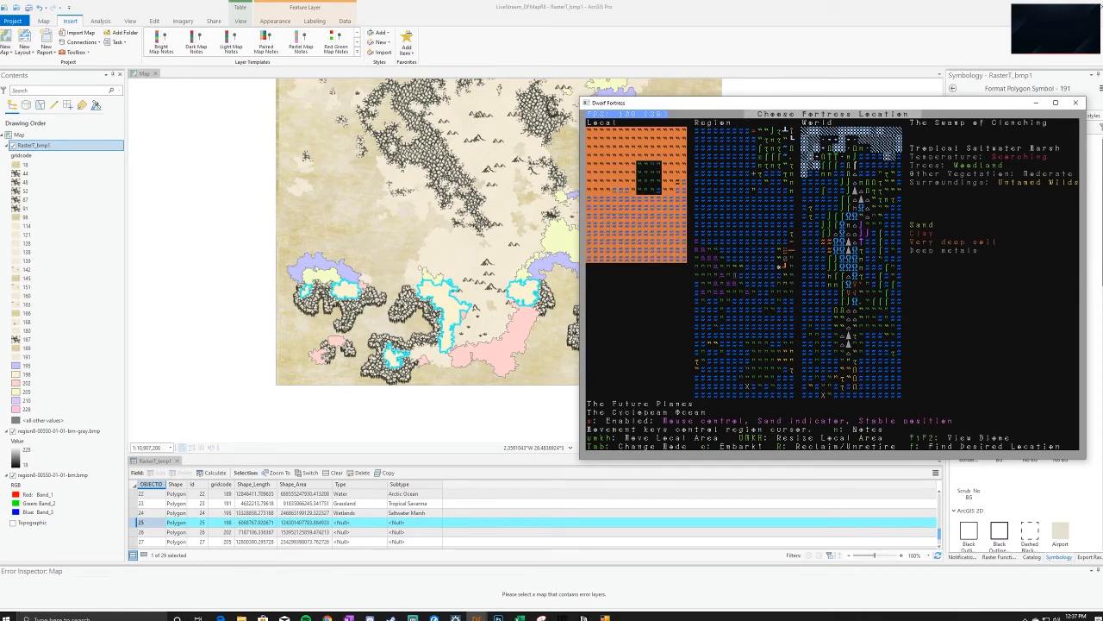
key("Up")
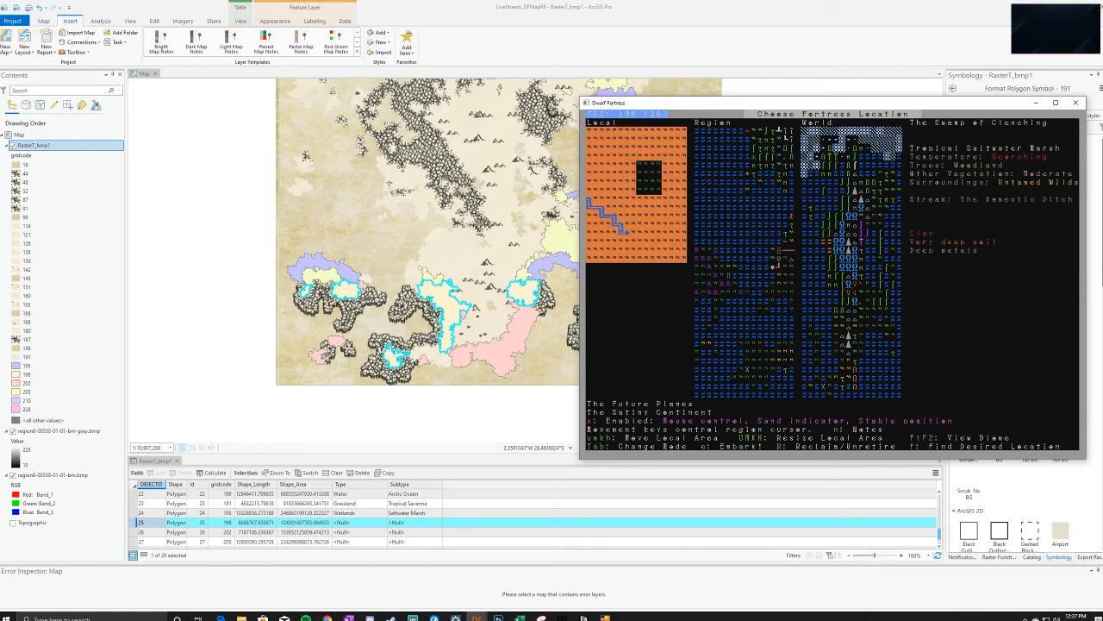
key("Down")
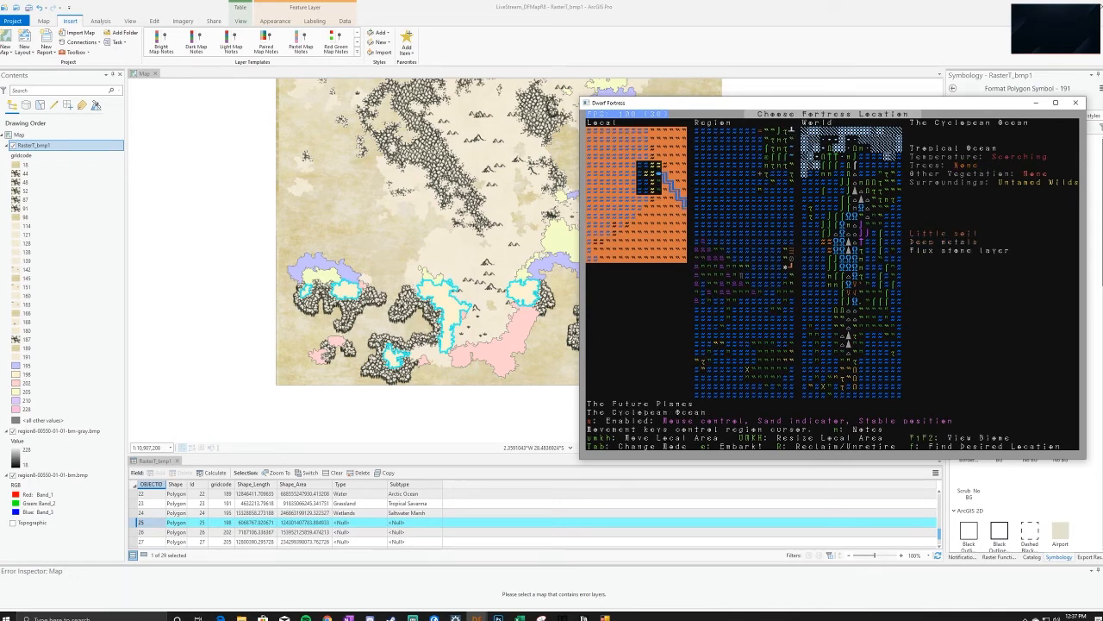
key("Right")
key("Right")
key("Right")
key("Right")
key("Right")
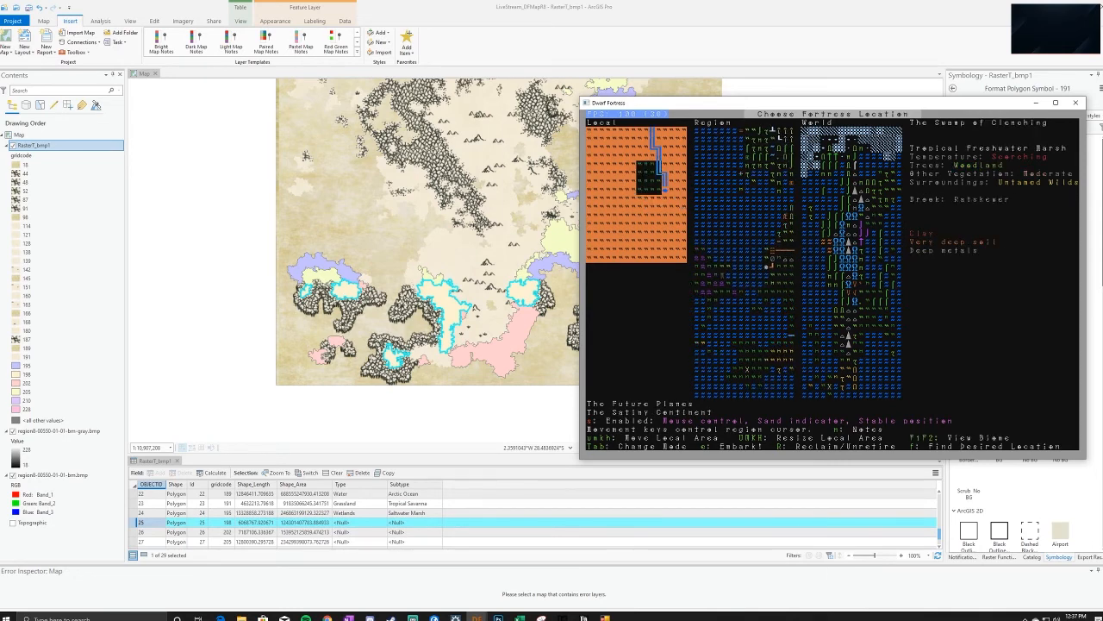
Examine the marsh biomes on the southwestern landmasses of the Dwarf Fortress world map to identify gridcode 198
key("Home")
key("Home")
key("Home")
key("Home")
key("Home")
key("Home")
key("Home")
key("Home")
key("Home")
key("Up")
key("Up")
key("Up")
key("Right")
key("Right")
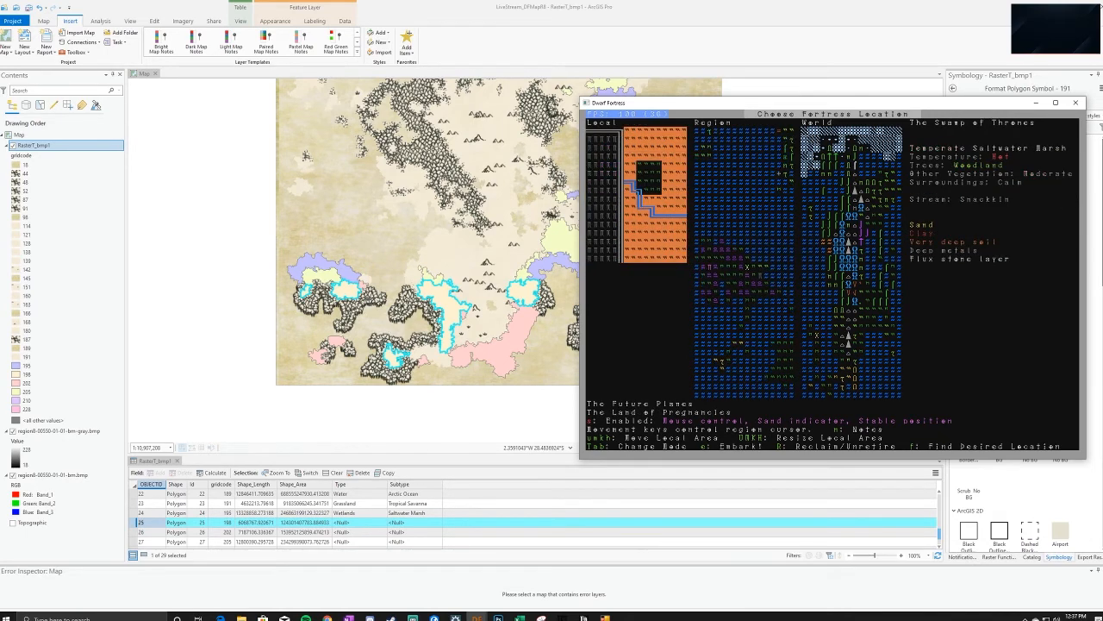
key("Down")
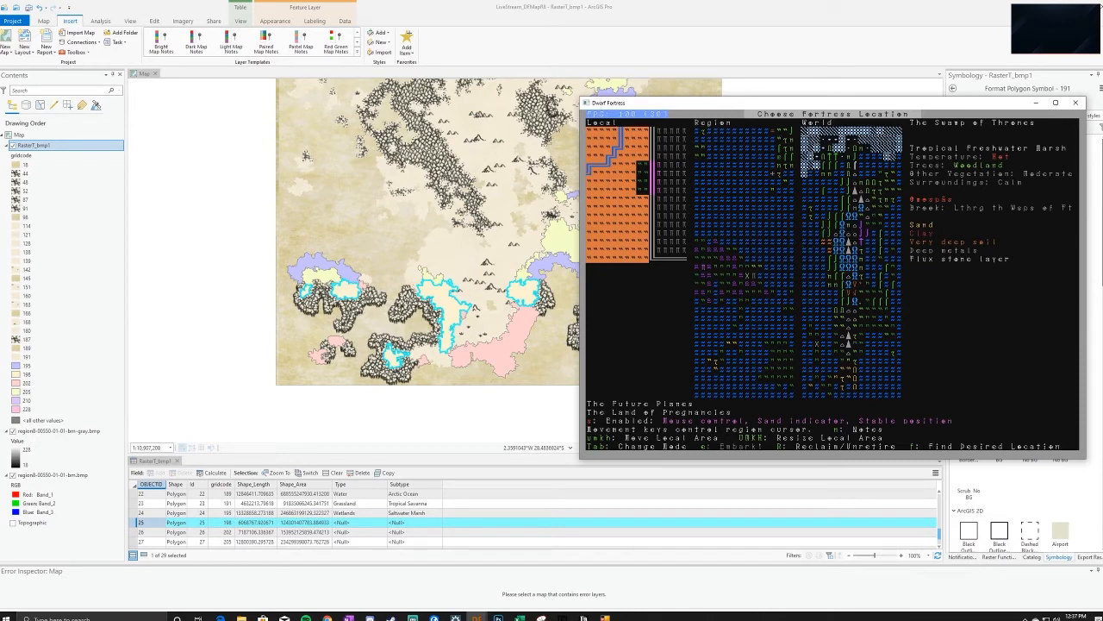
key("Left")
key("Down")
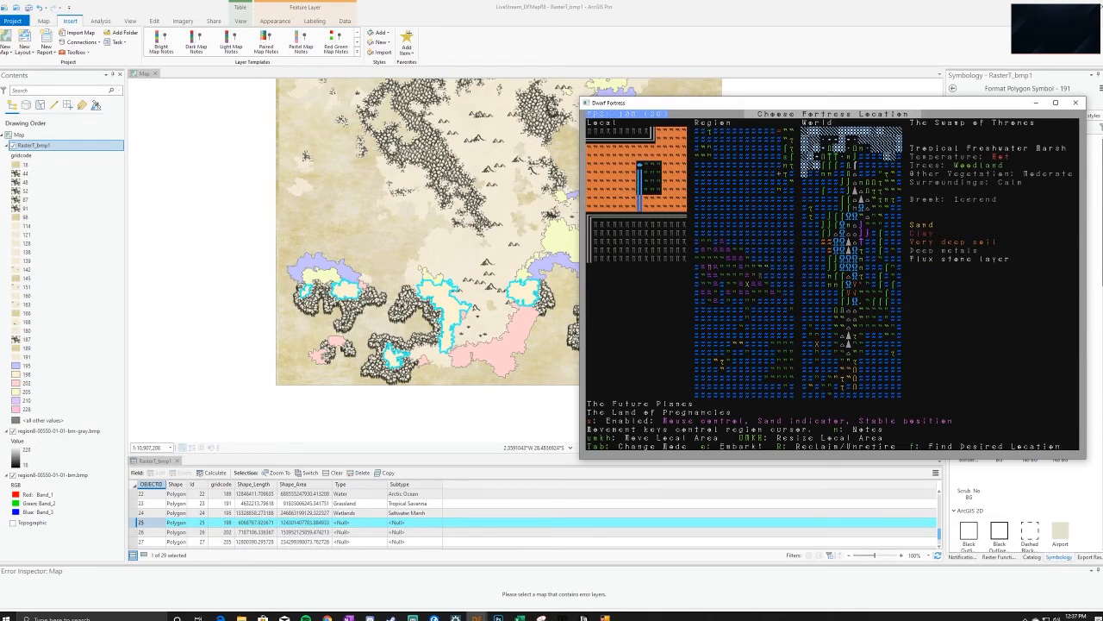
key("Left")
key("Left")
key("Up")
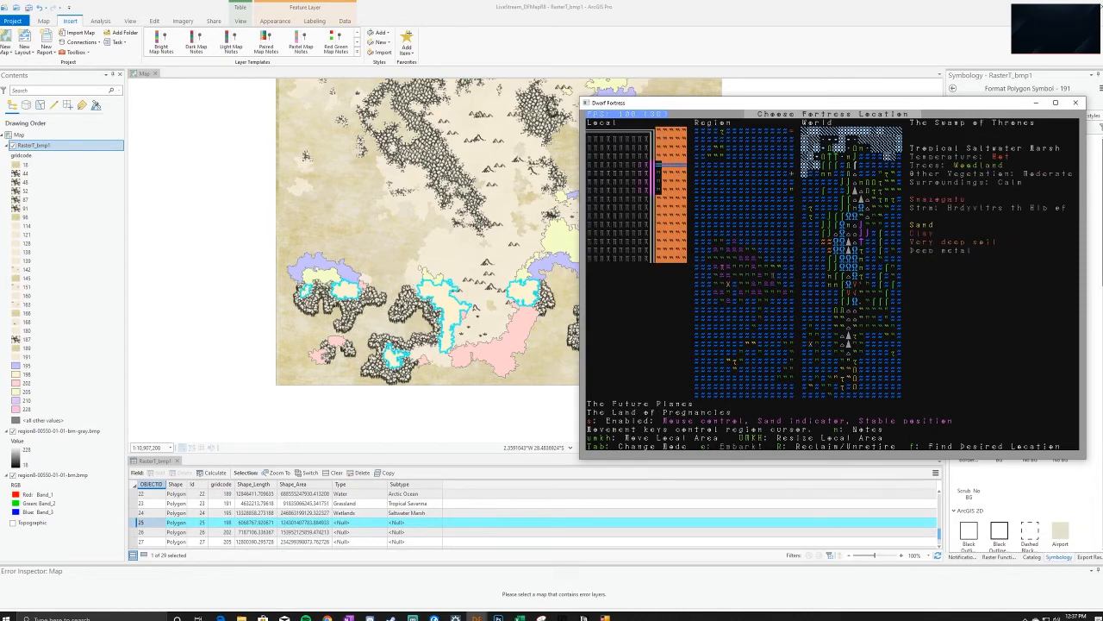
key("Left")
key("Left")
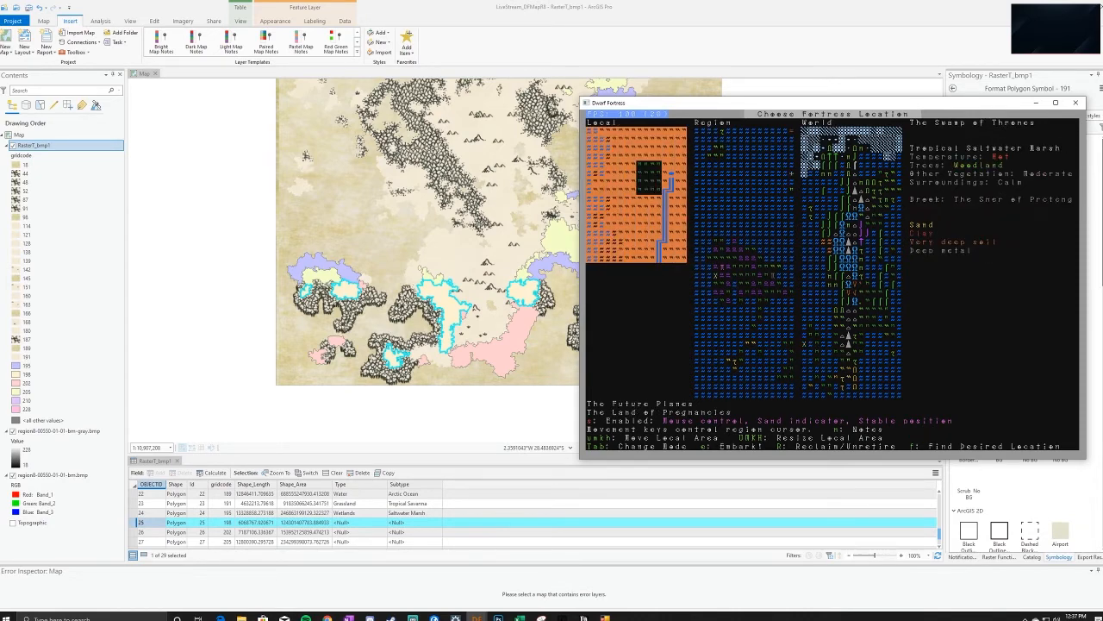
key("Right")
key("Right")
key("Right")
key("Right")
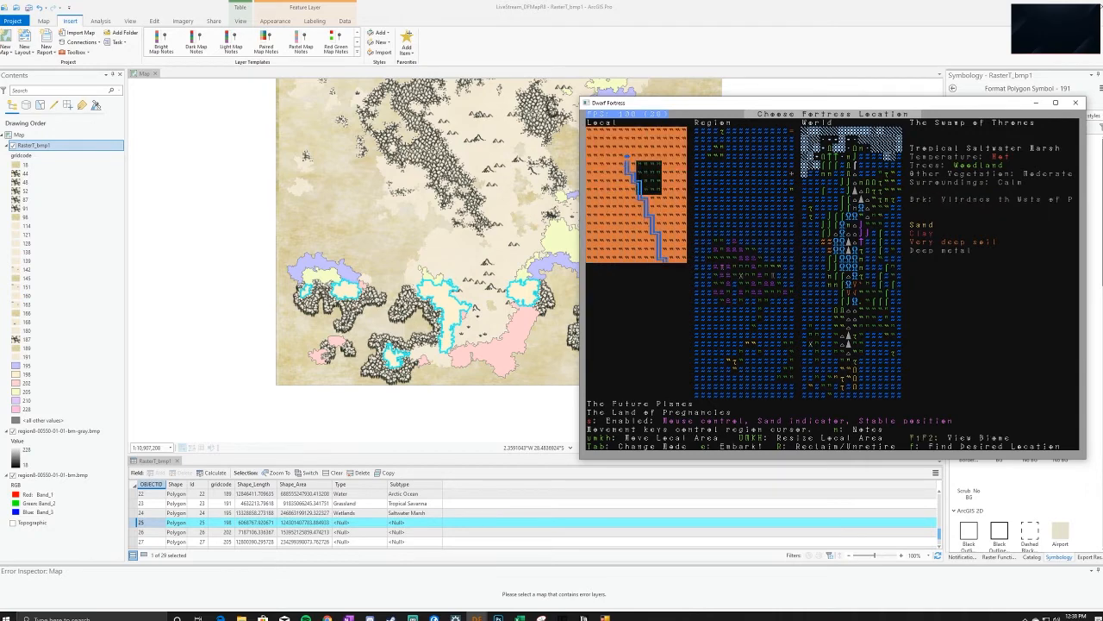
key("Left")
key("Left")
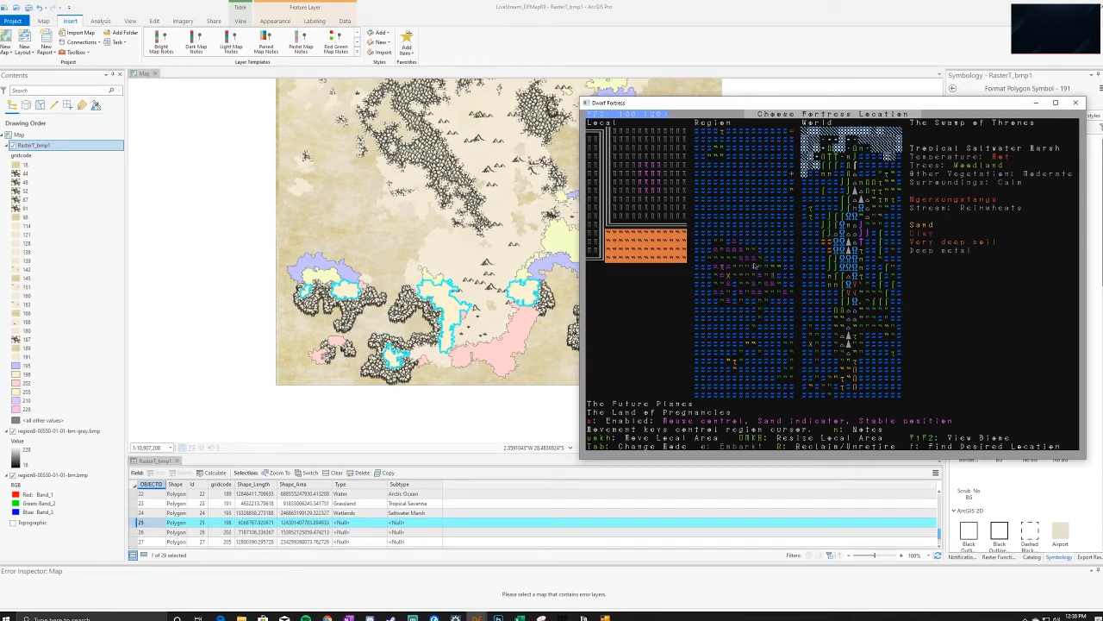
Examine the biomes eastward from the southwestern landmass across the ocean to the southern mainland on the world map
key("Right")
key("Right")
key("Right")
key("Right")
key("Right")
key("Right")
key("Right")
key("Right")
key("Right")
key("Right")
key("Right")
key("Right")
key("Right")
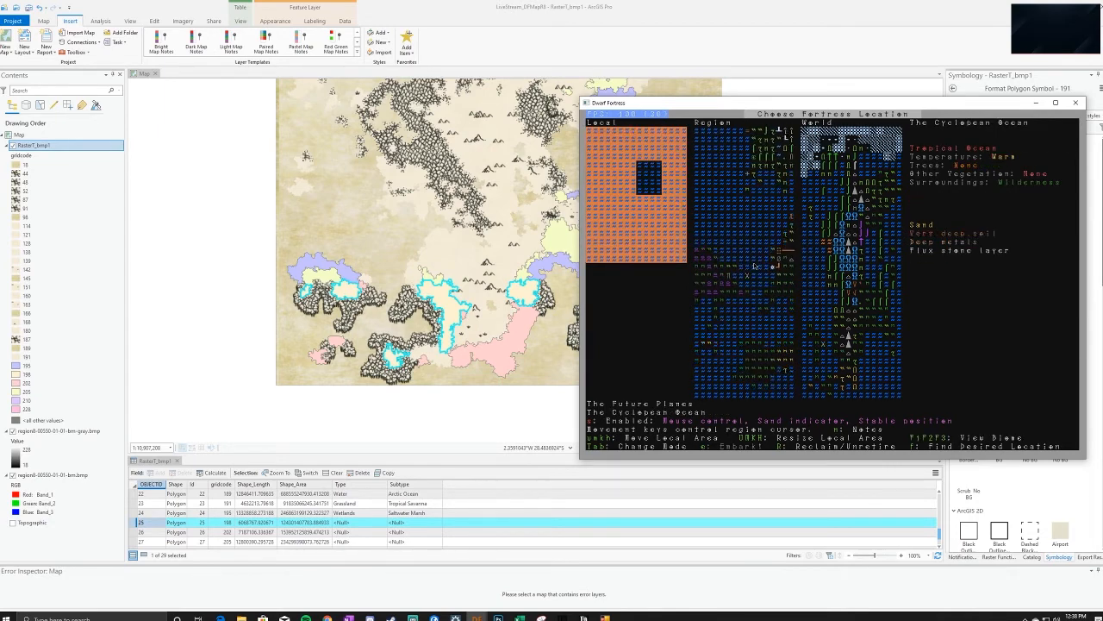
key("Right")
key("Right")
key("Right")
key("Right")
key("Right")
key("Right")
key("Right")
key("Left")
key("Left")
key("Down")
key("Left")
key("Right")
key("Down")
key("Right")
key("Right")
key("Right")
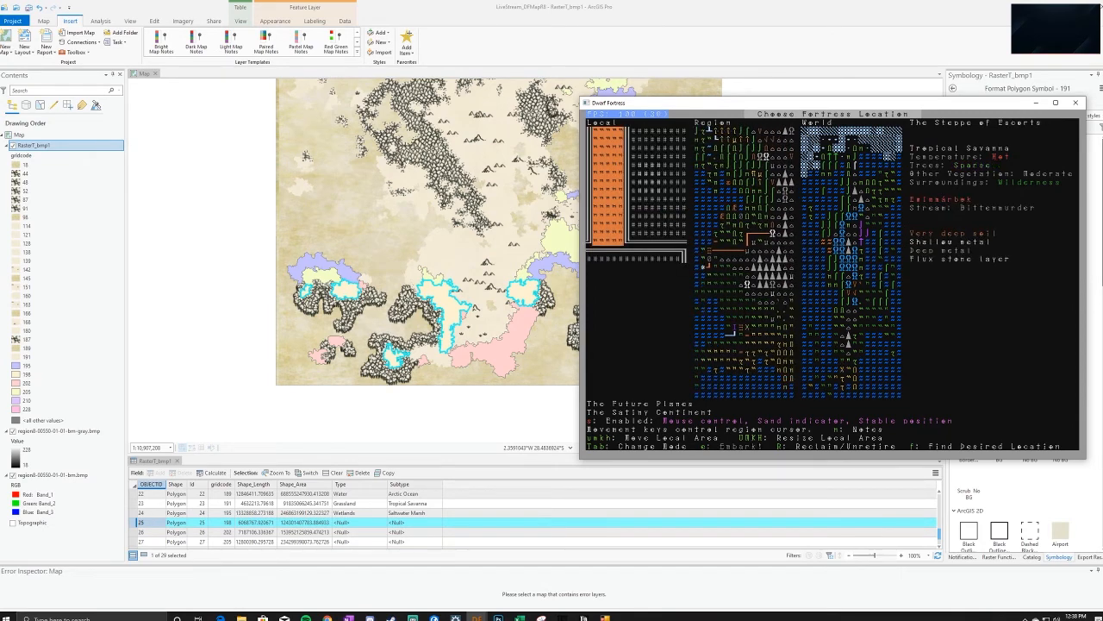
Compare the savanna and marsh biomes around the Swamp of Combating on the southern mainland's western side
key("Right")
key("Left")
key("Left")
key("Left")
key("Left")
key("Left")
key("Right")
key("Right")
key("Up")
key("Up")
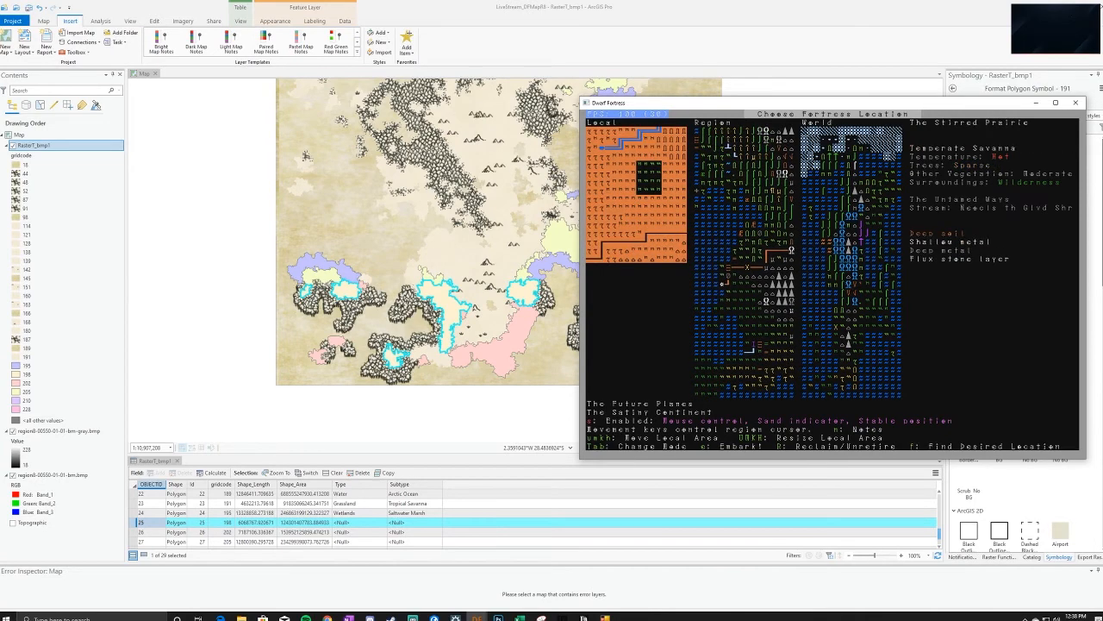
key("Down")
key("Down")
key("Down")
key("Left")
key("Down")
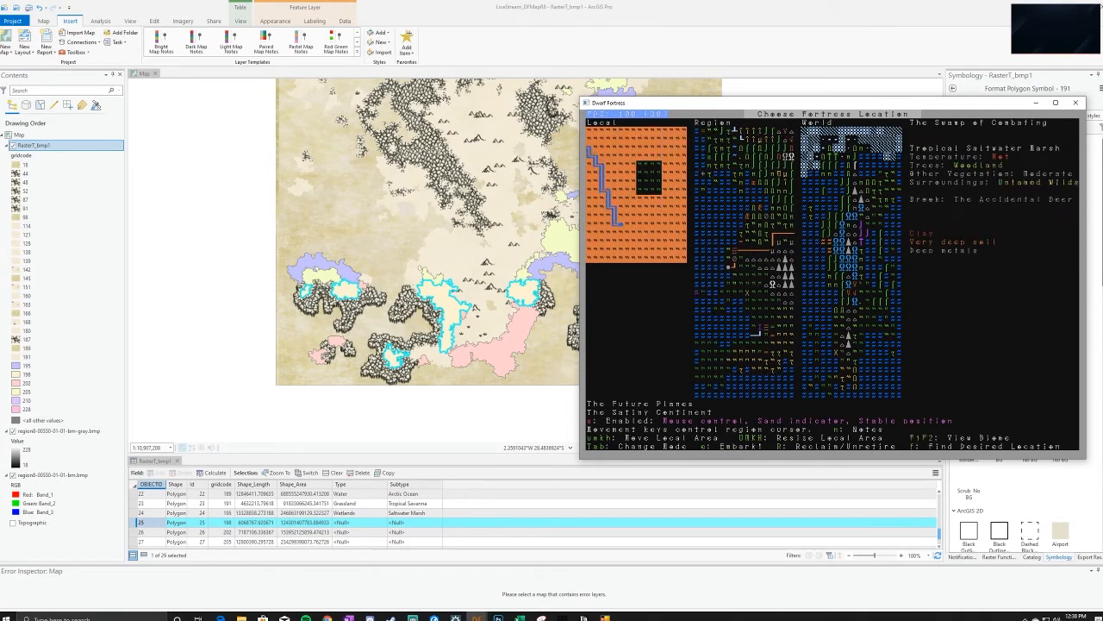
key("Up")
key("Down")
key("Right")
key("Right")
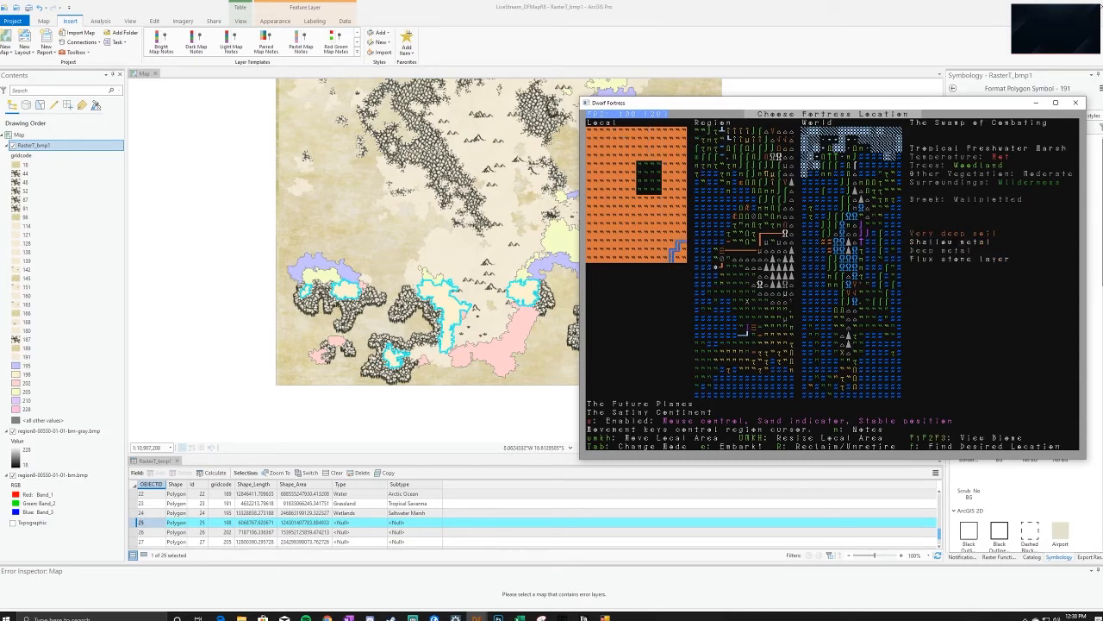
Switch back to ArcGIS Pro and set the gridcode 198 record's type to Wetlands and subtype to Tropical Freshwater Marsh
key("alt+Tab")
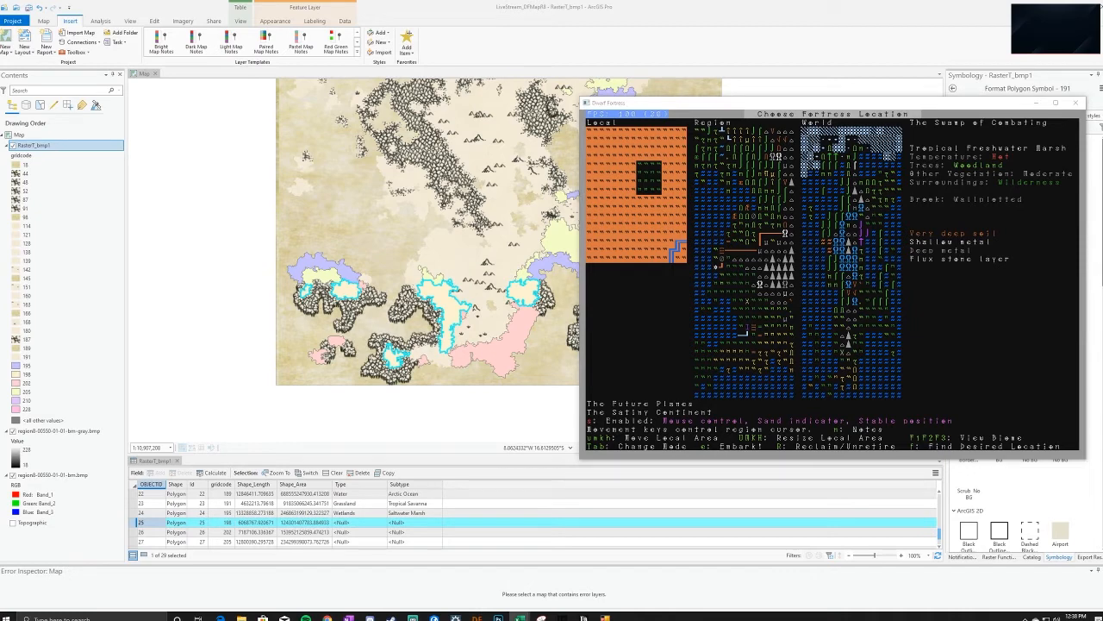
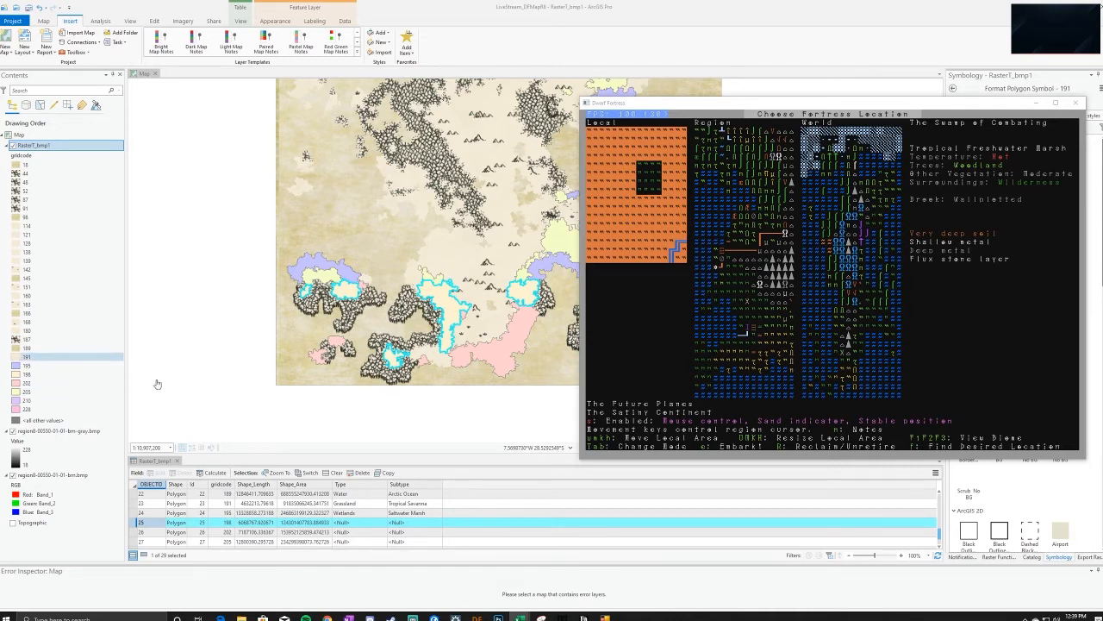
left_click(349, 516)
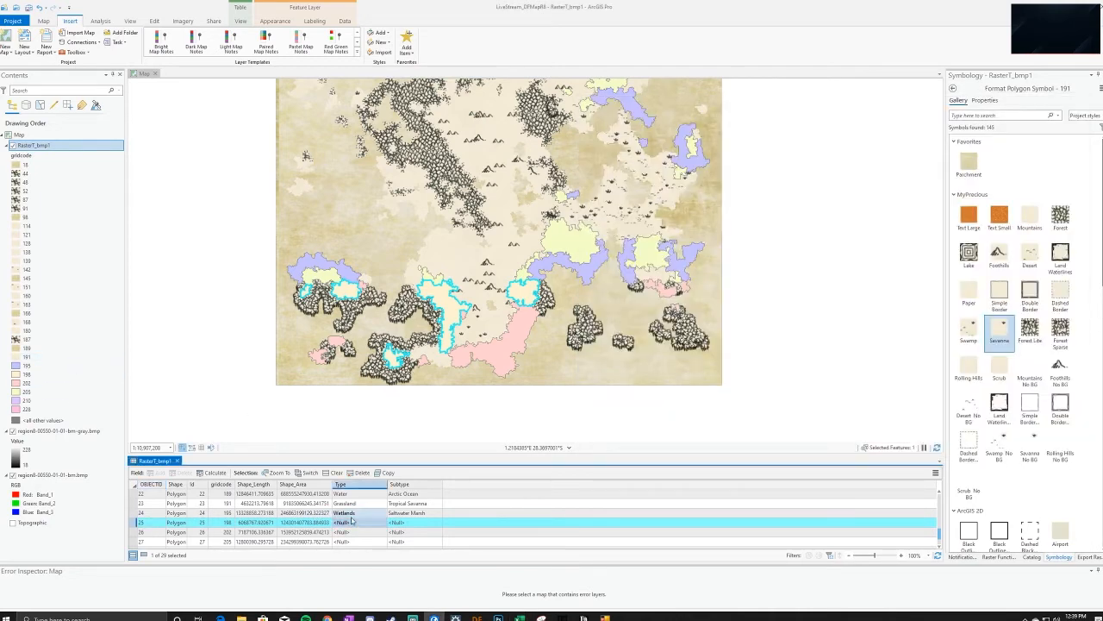
double_click(352, 522)
type("Wetlands")
key("Tab")
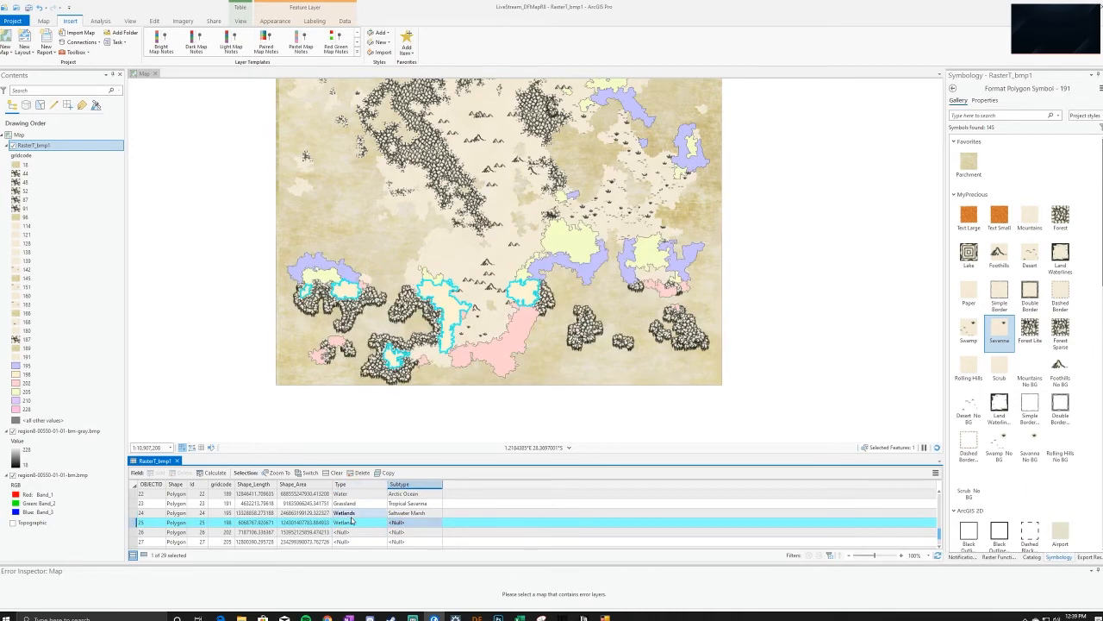
type("Tropical Freshwater Mars")
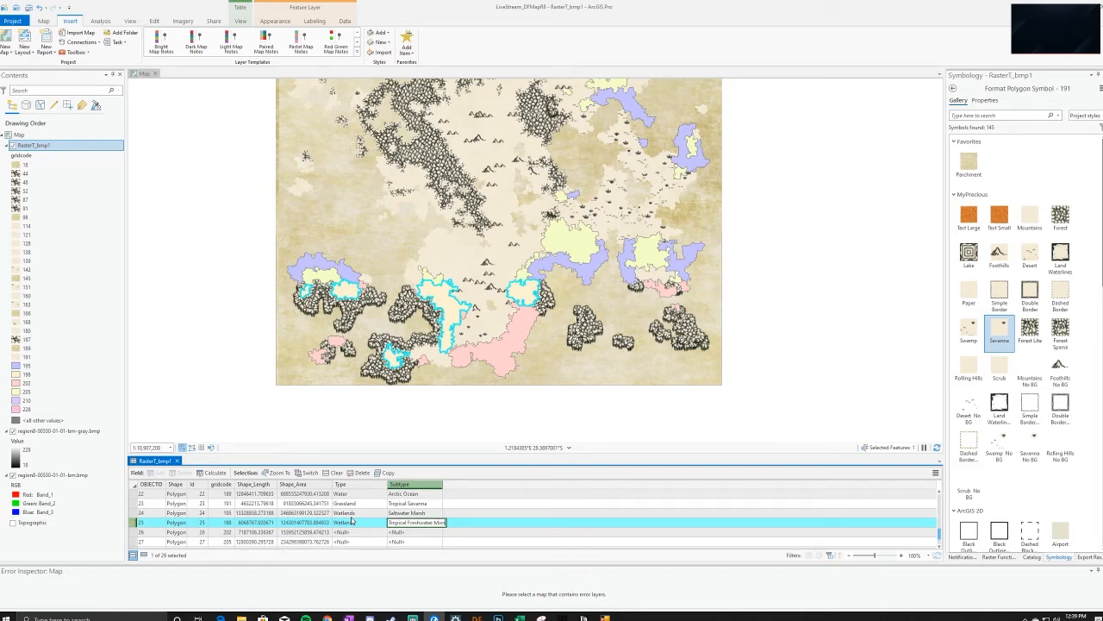
key("Return")
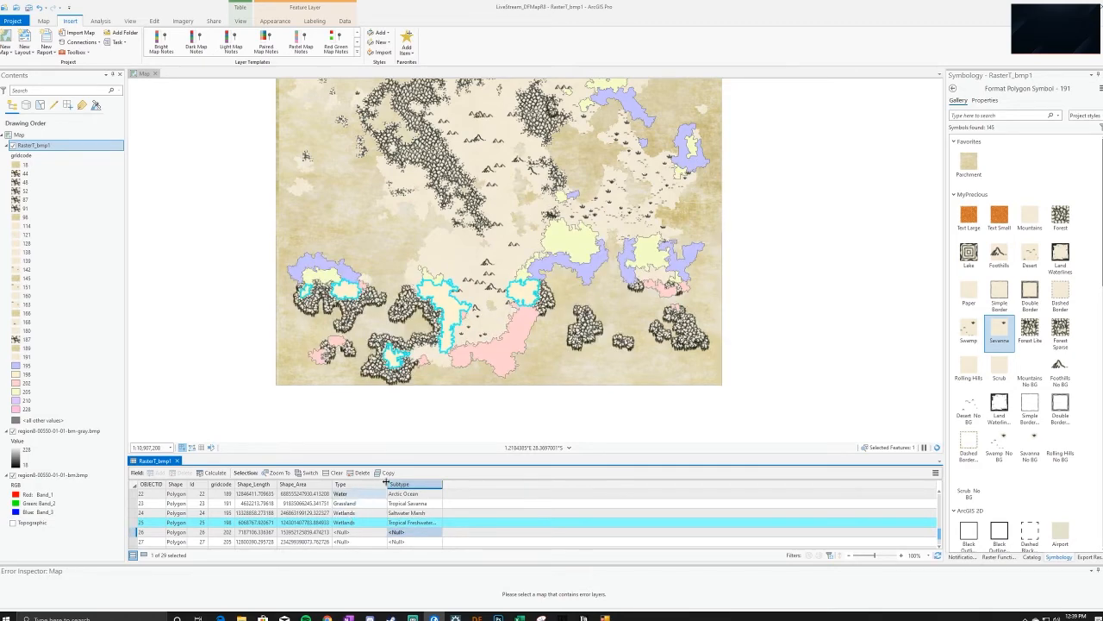
Reapply the MyPrecious Savanna symbol to the gridcode 191 class
left_click(132, 524)
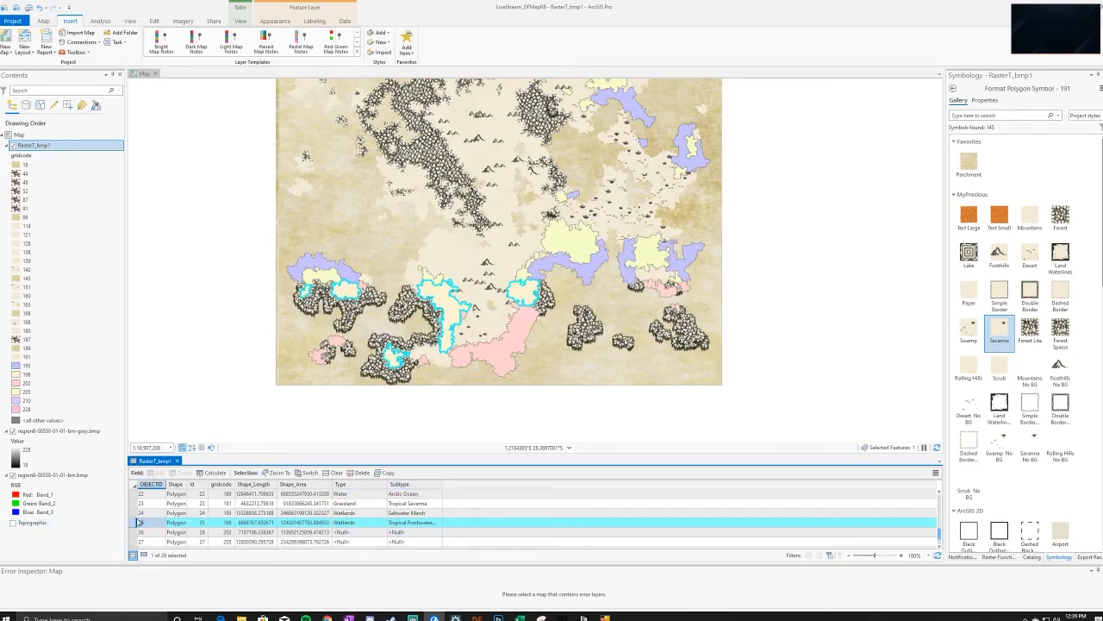
left_click(24, 357)
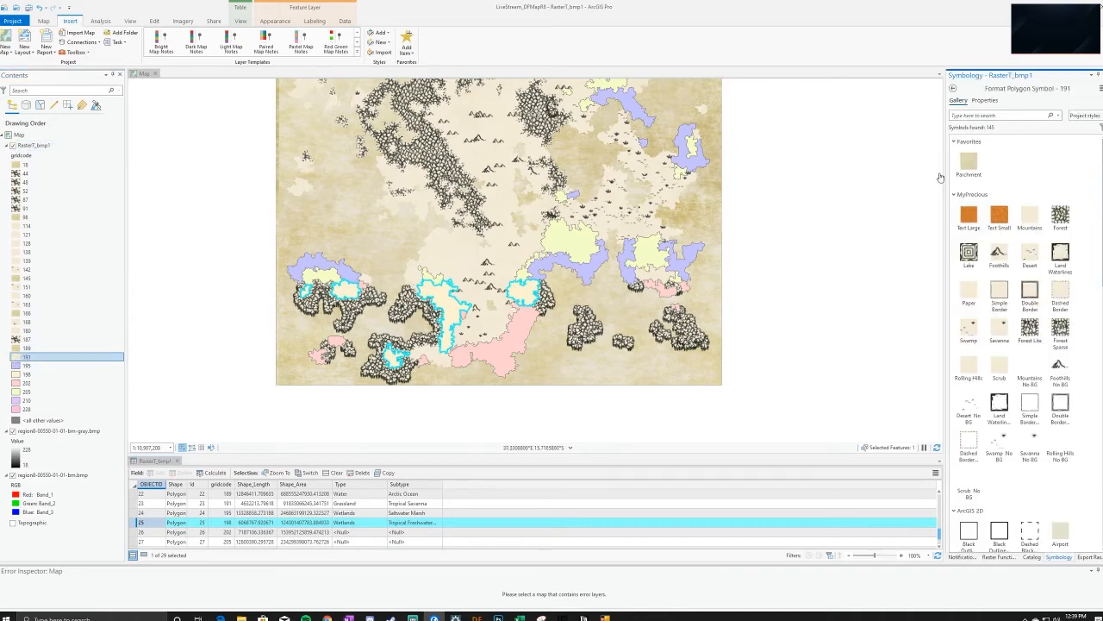
left_click(1002, 334)
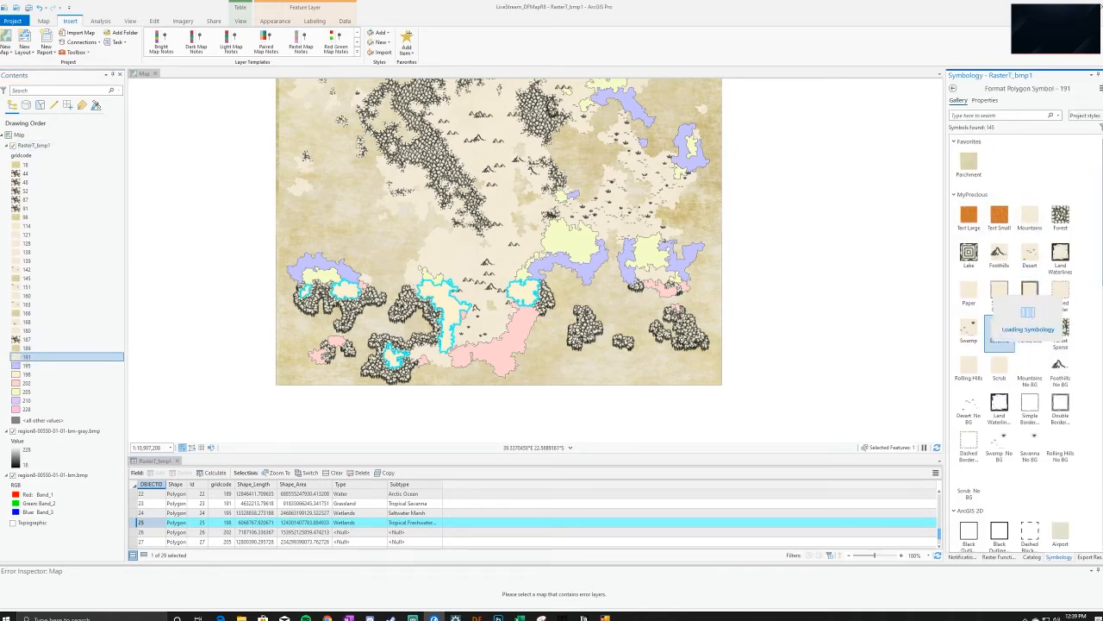
Apply the MyPrecious Swamp symbol to the gridcode 195 and gridcode 198 classes
left_click(24, 365)
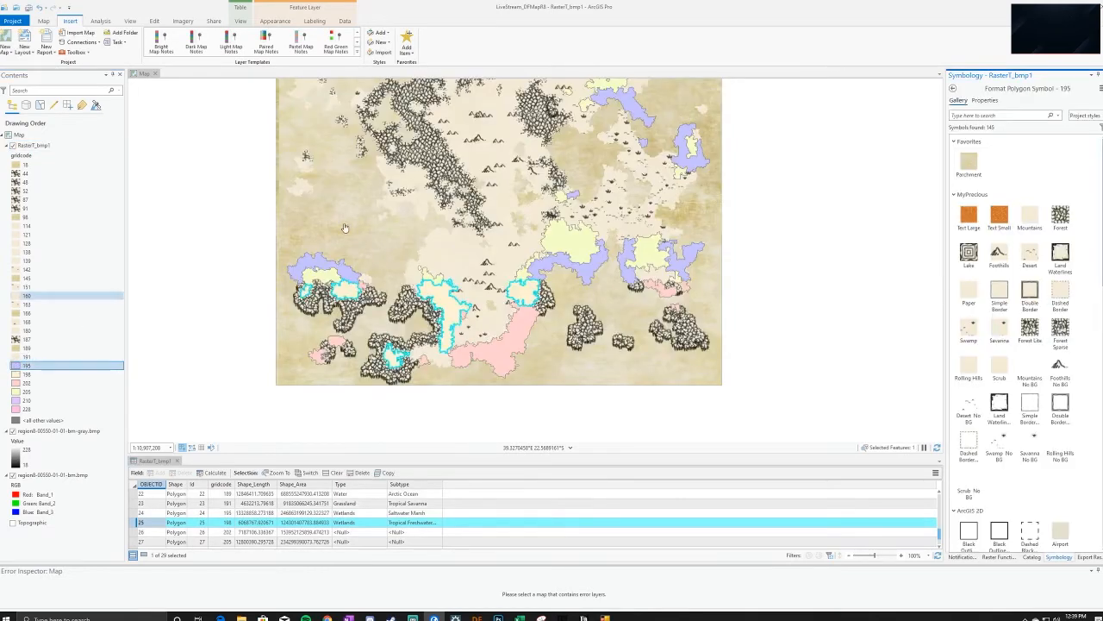
left_click(981, 330)
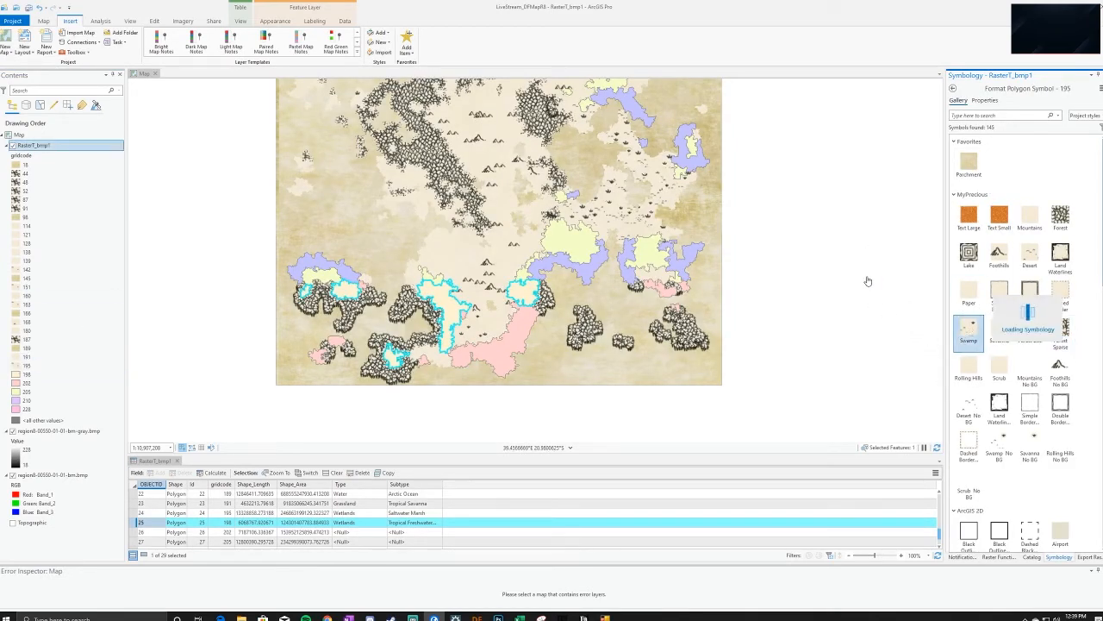
left_click(17, 375)
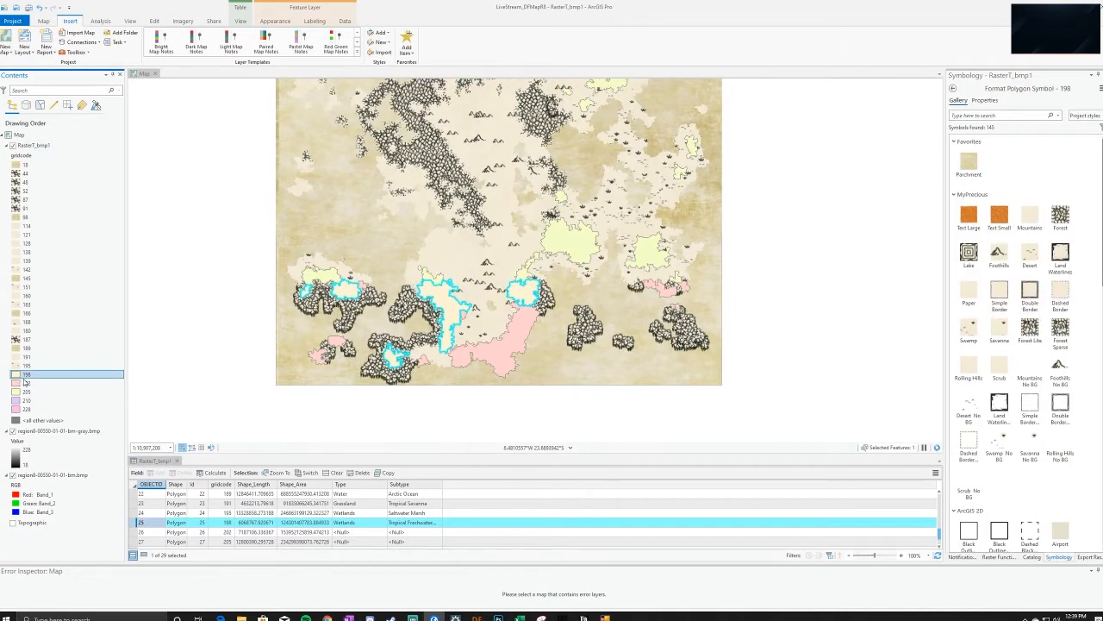
left_click(969, 328)
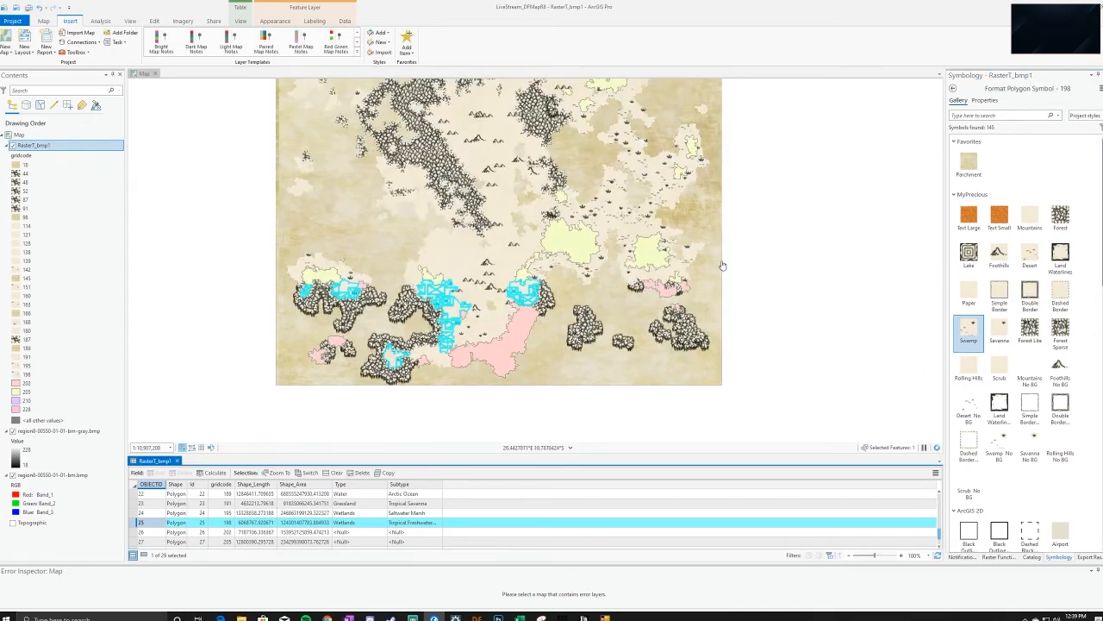
Select the gridcode 202 record and set its subtype to Tropical Shrubland
scroll(325, 531, "down", 1)
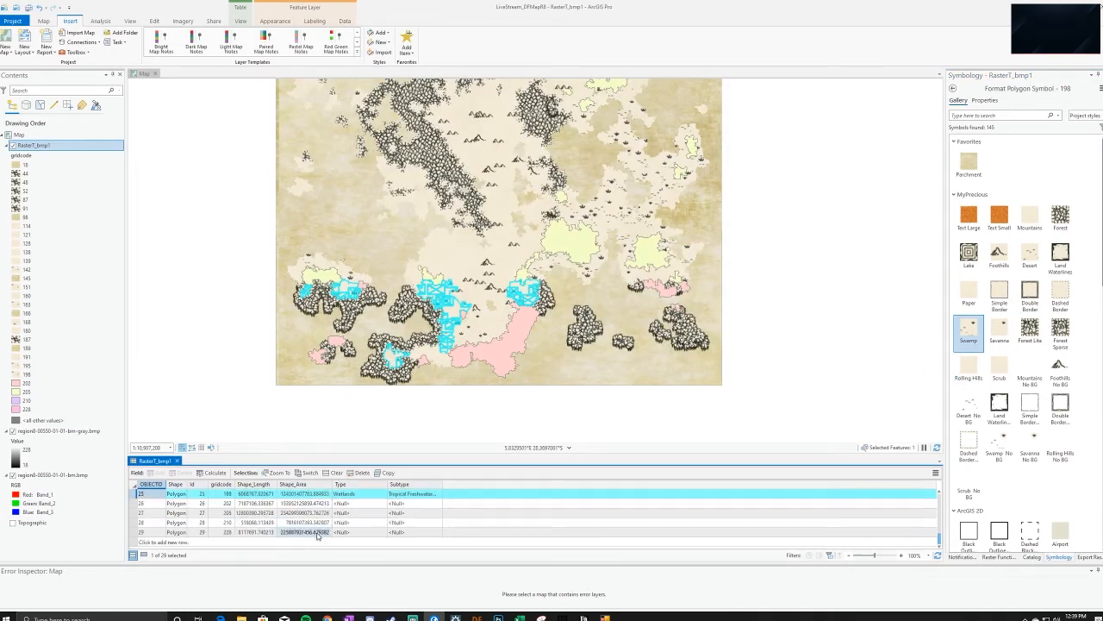
left_click(142, 503)
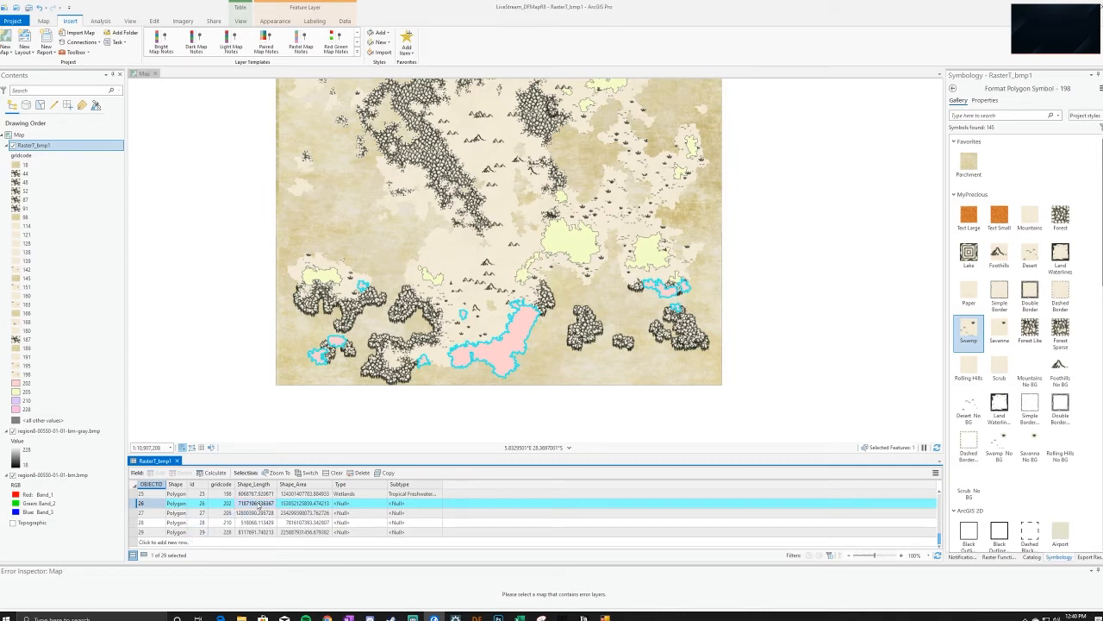
double_click(408, 503)
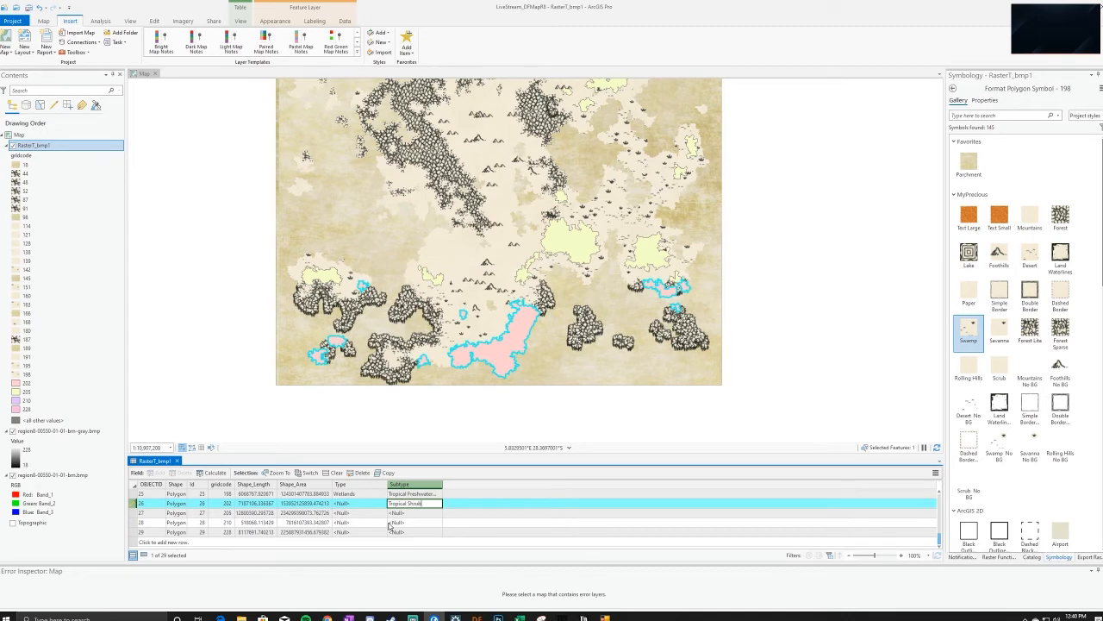
key("Return")
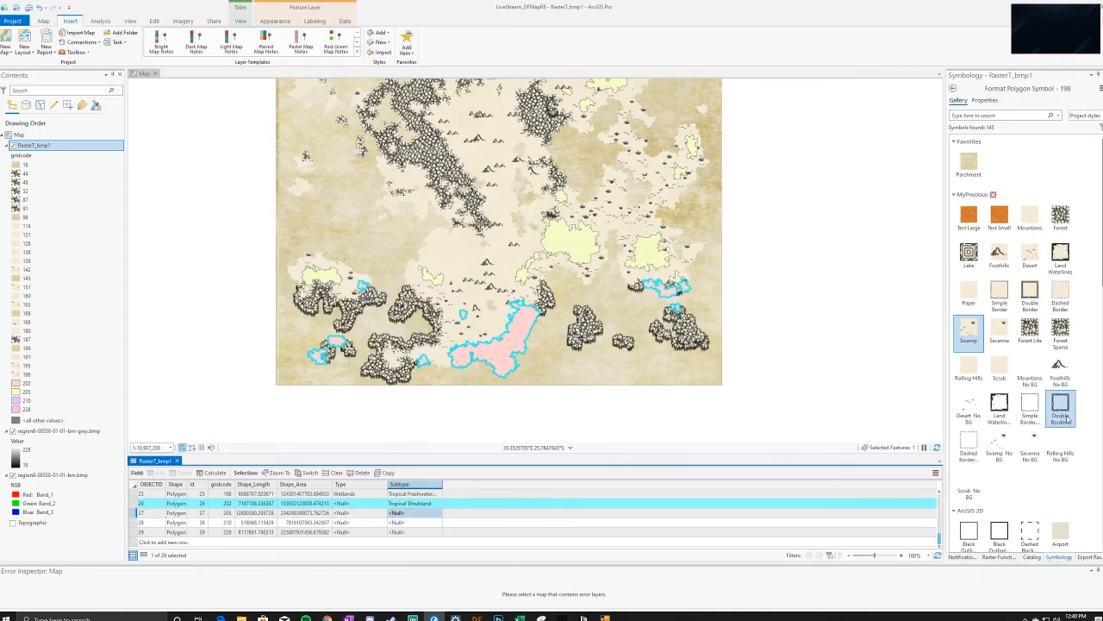
left_click(999, 369)
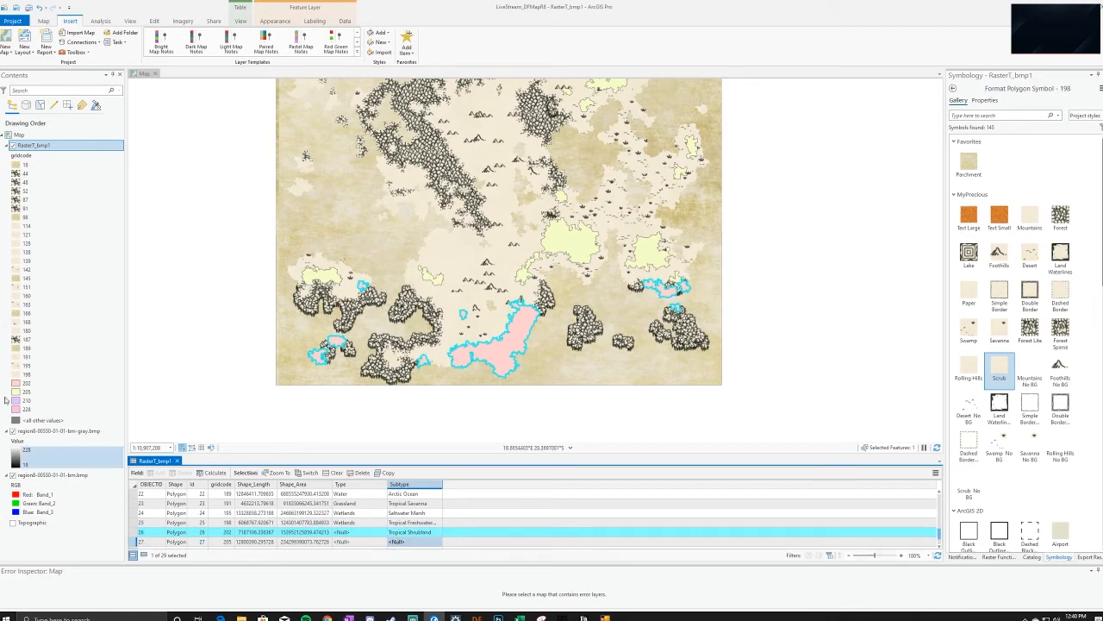
left_click(25, 375)
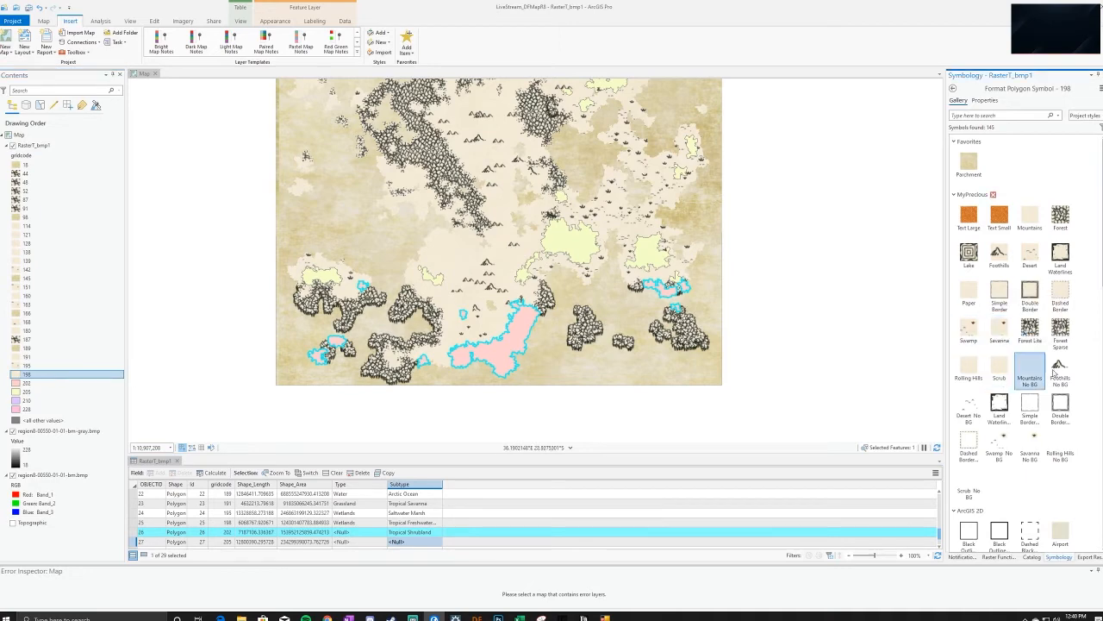
left_click(969, 329)
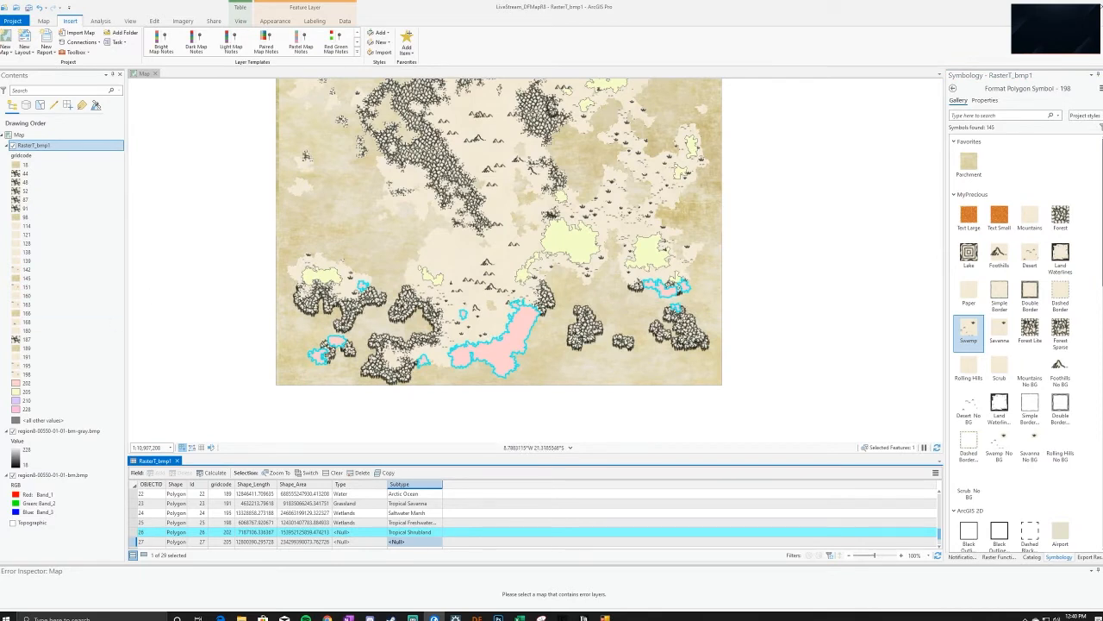
Apply the MyPrecious Scrub symbol to the gridcode 202 class and inspect its polygons up close
left_click(27, 382)
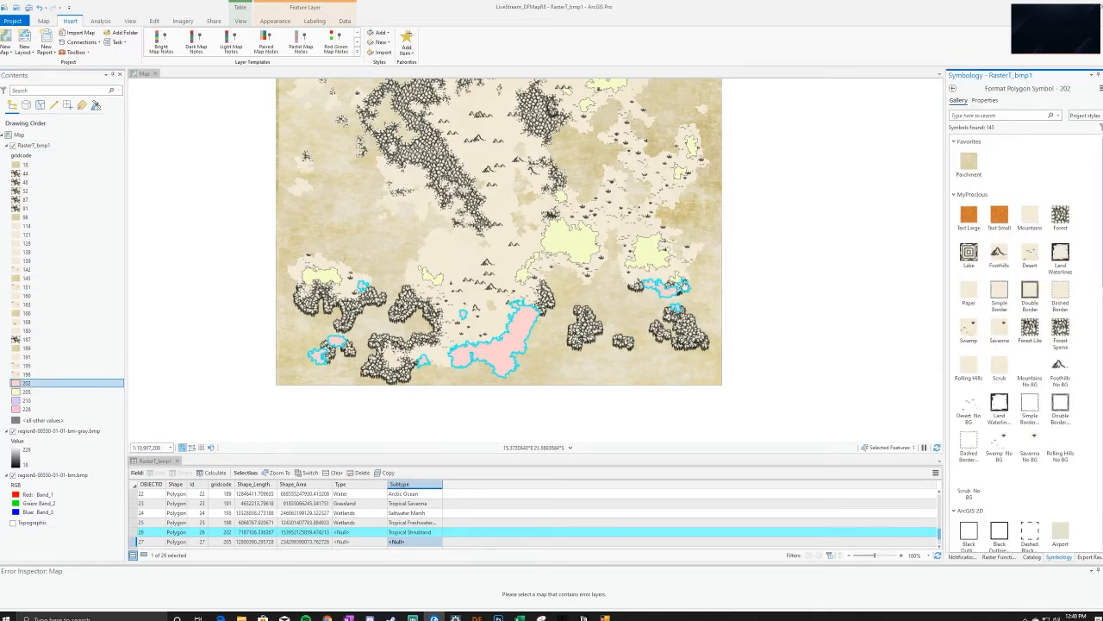
left_click(999, 368)
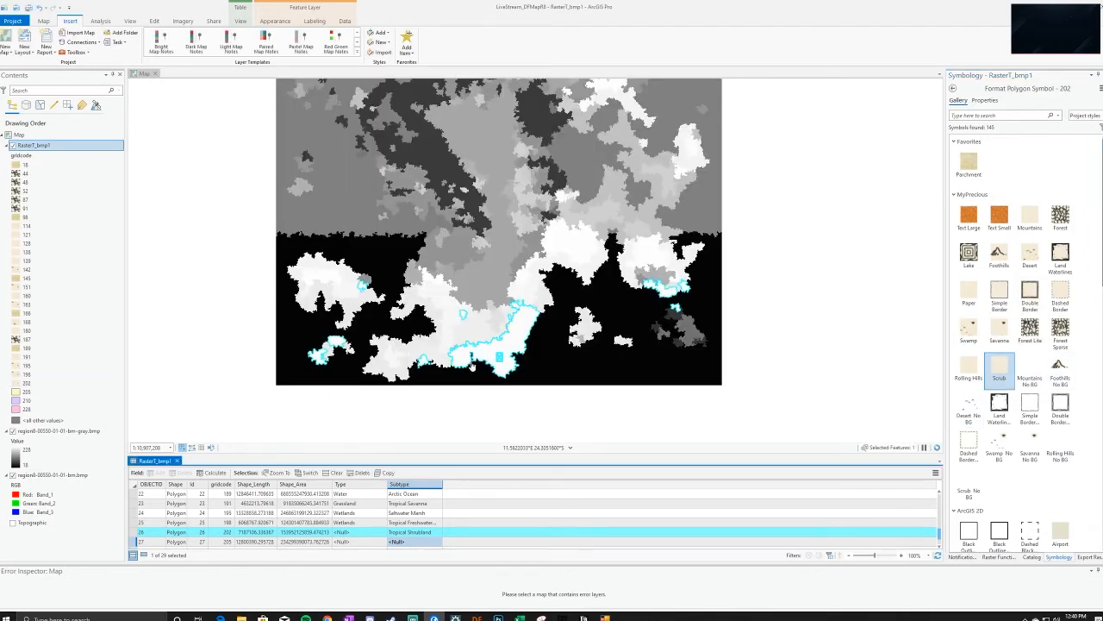
scroll(571, 330, "up", 5)
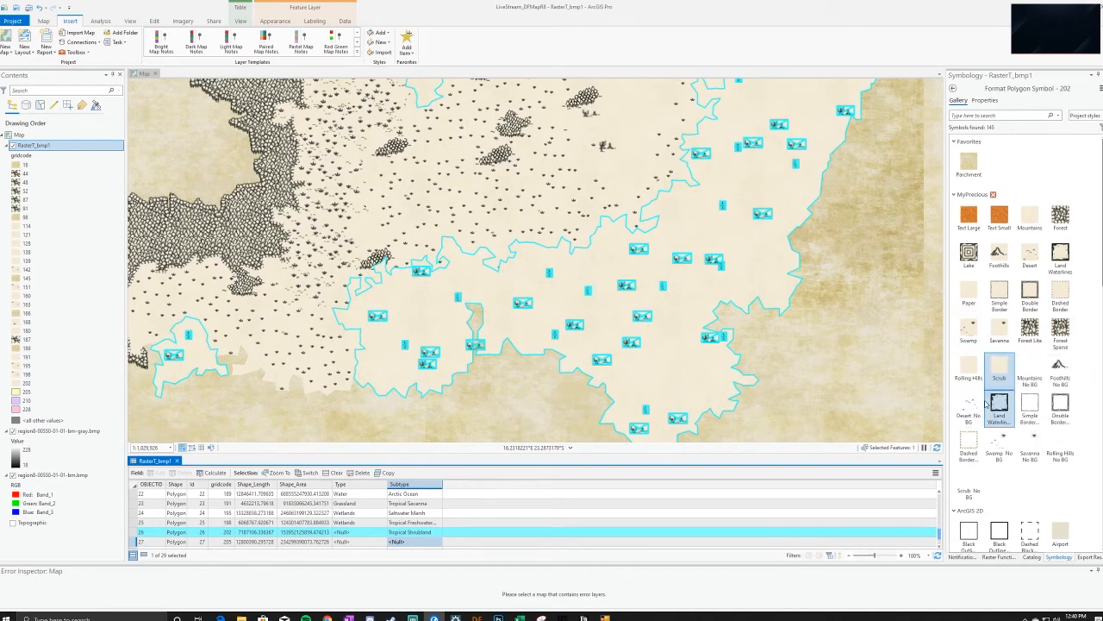
Replace the gridcode 202 class symbol with MyPrecious Savanna and open the gridcode 205 class symbol for formatting
left_click(999, 327)
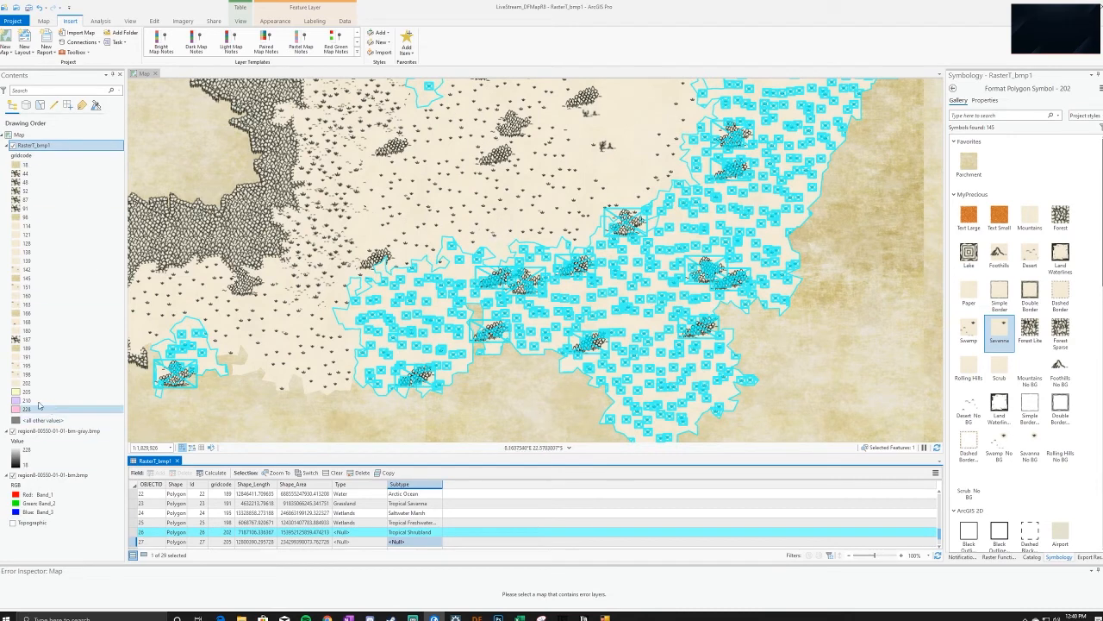
left_click(33, 393)
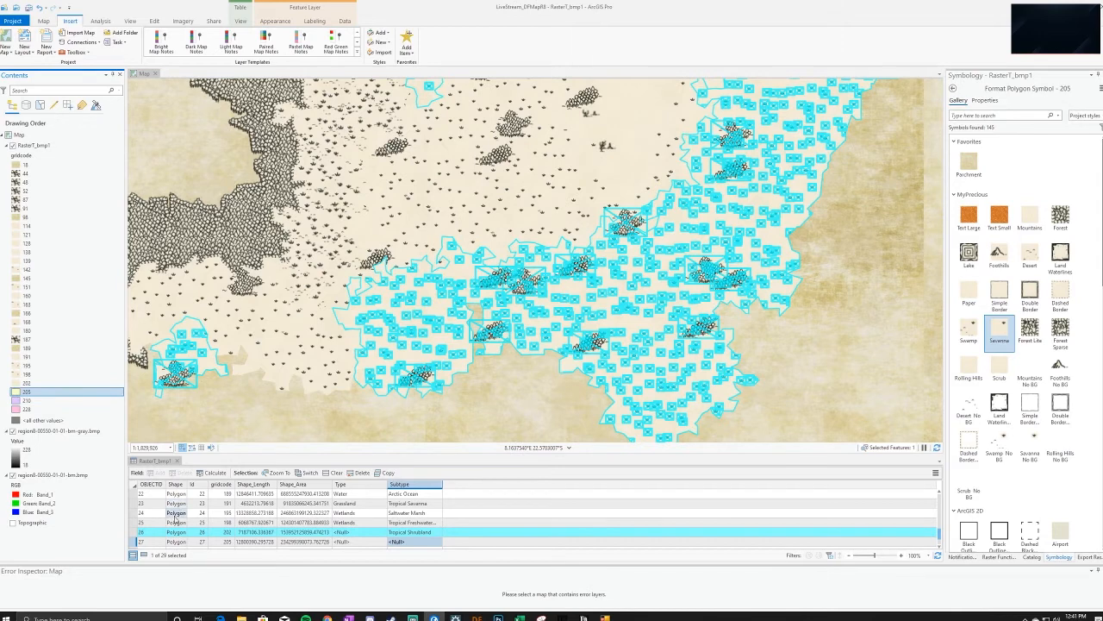
Set the gridcode 205 record's type to Wetlands and its subtype to Freshwater Marsh
scroll(359, 522, "down", 1)
left_click(360, 512)
left_click(359, 512)
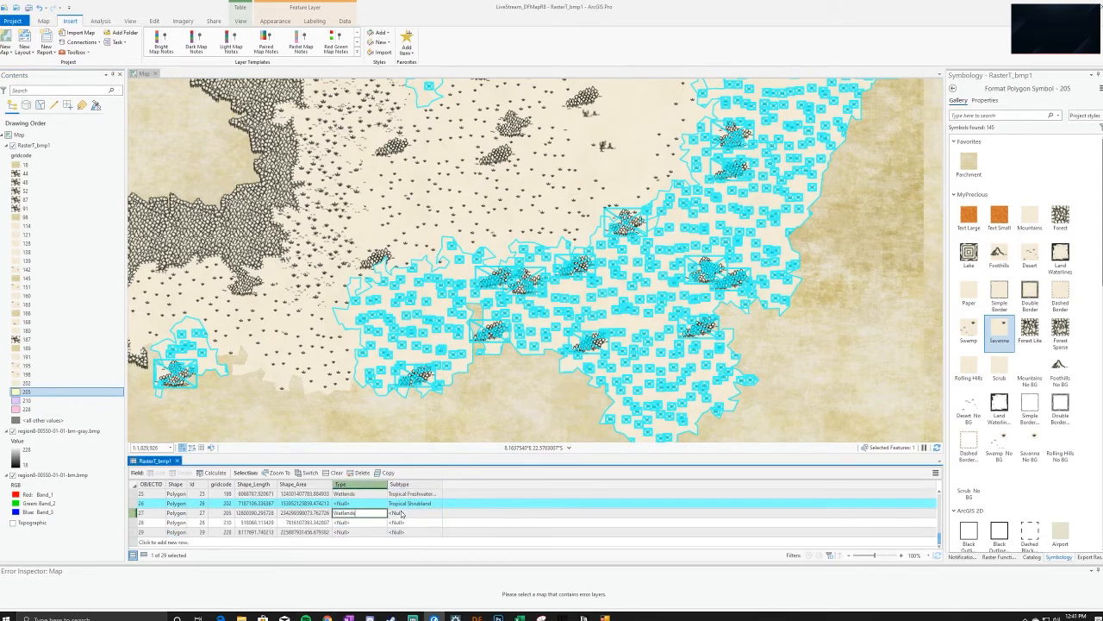
left_click(408, 512)
type("Freshwater Marsh")
key("Return")
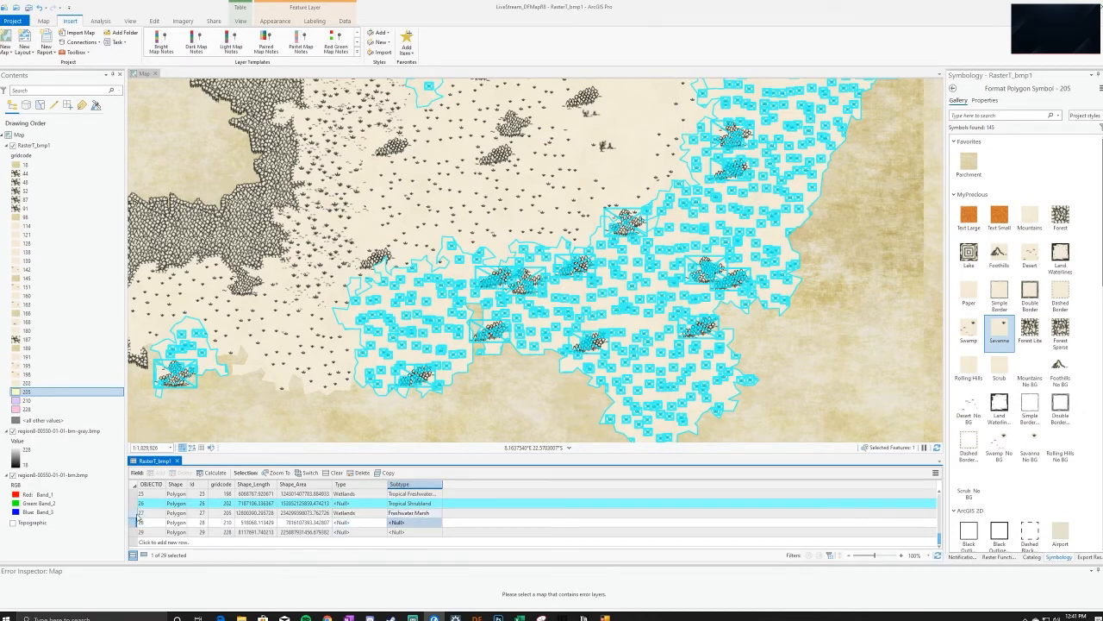
Select the gridcode 205 record, apply the MyPrecious Swamp symbol to its class and inspect the symbolized area on the map
left_click(136, 514)
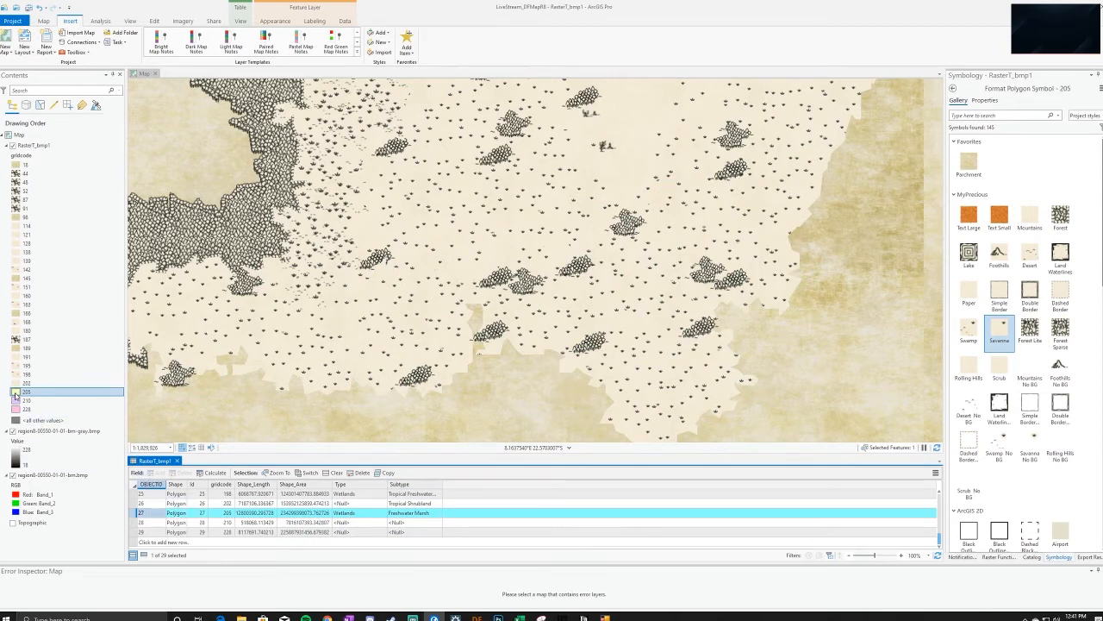
left_click(15, 396)
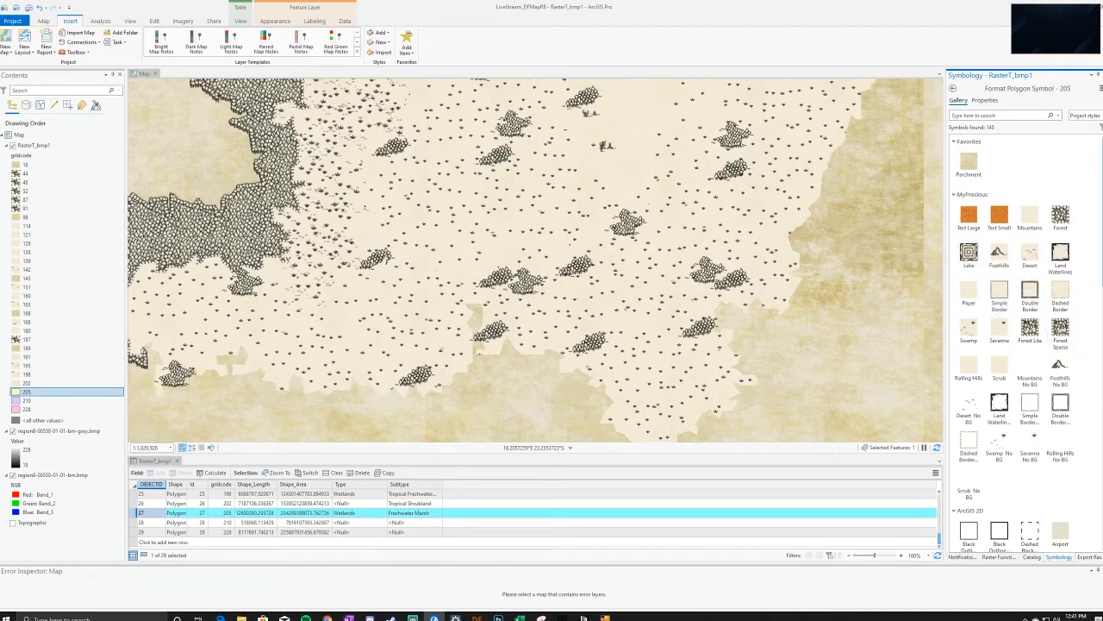
left_click(978, 332)
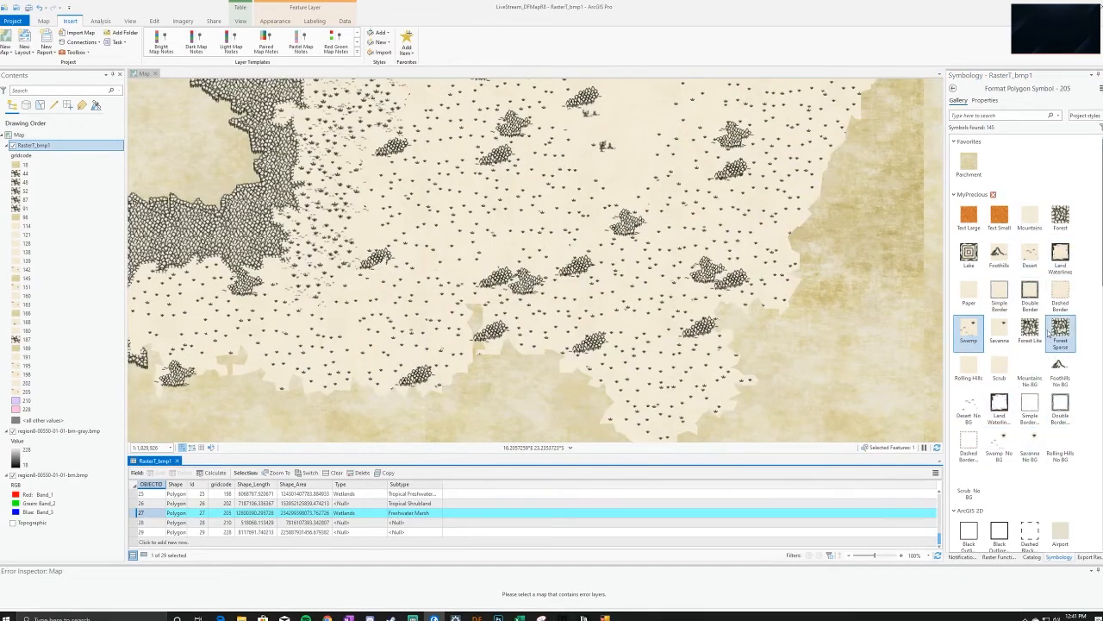
scroll(749, 328, "up", 3)
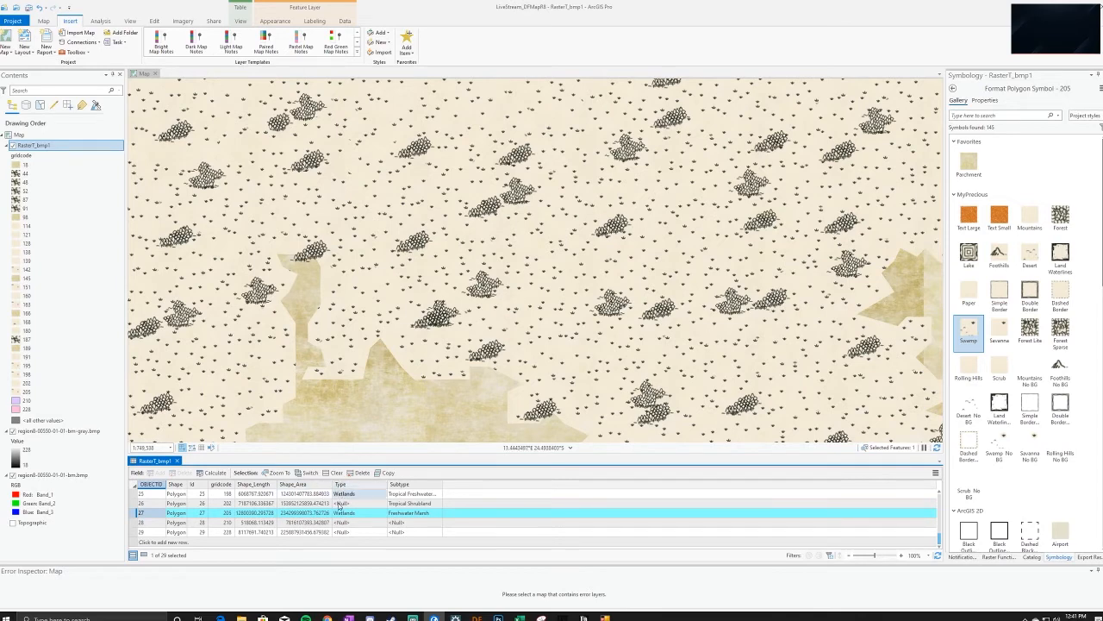
left_click_drag(423, 404, 444, 275)
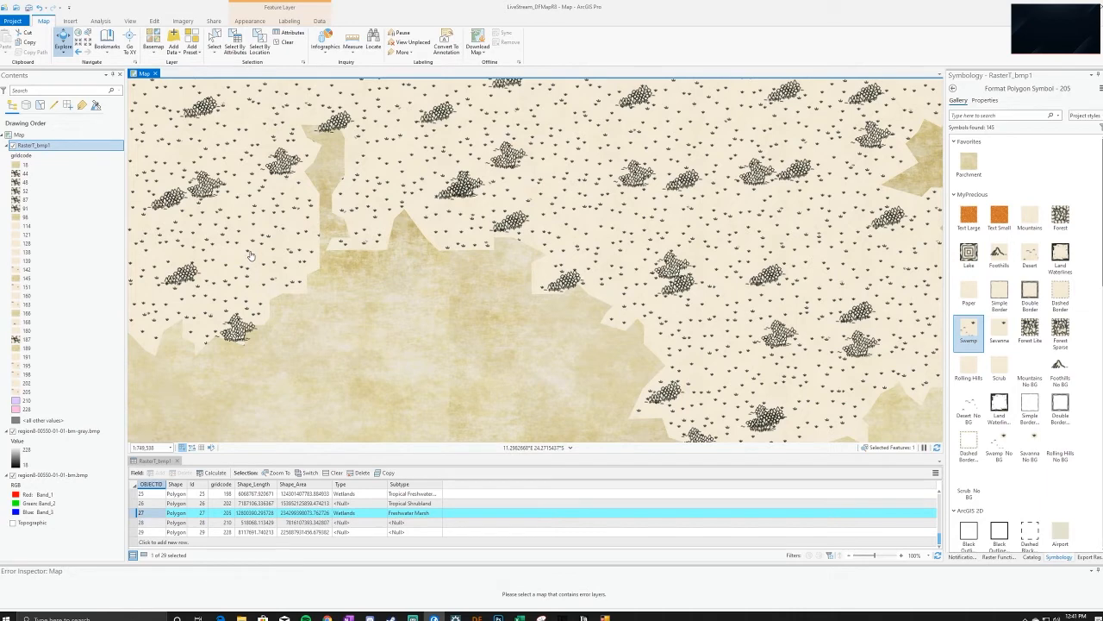
scroll(362, 289, "down", 2)
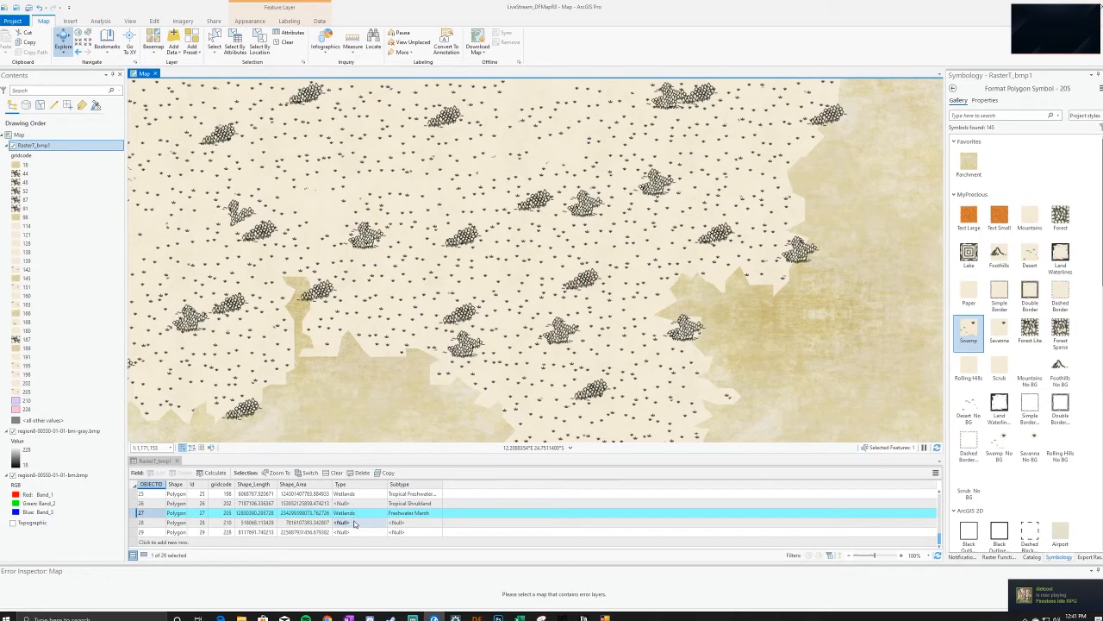
Select the gridcode 210 record and set its type to Barren and its subtype to Glacier
left_click(140, 523)
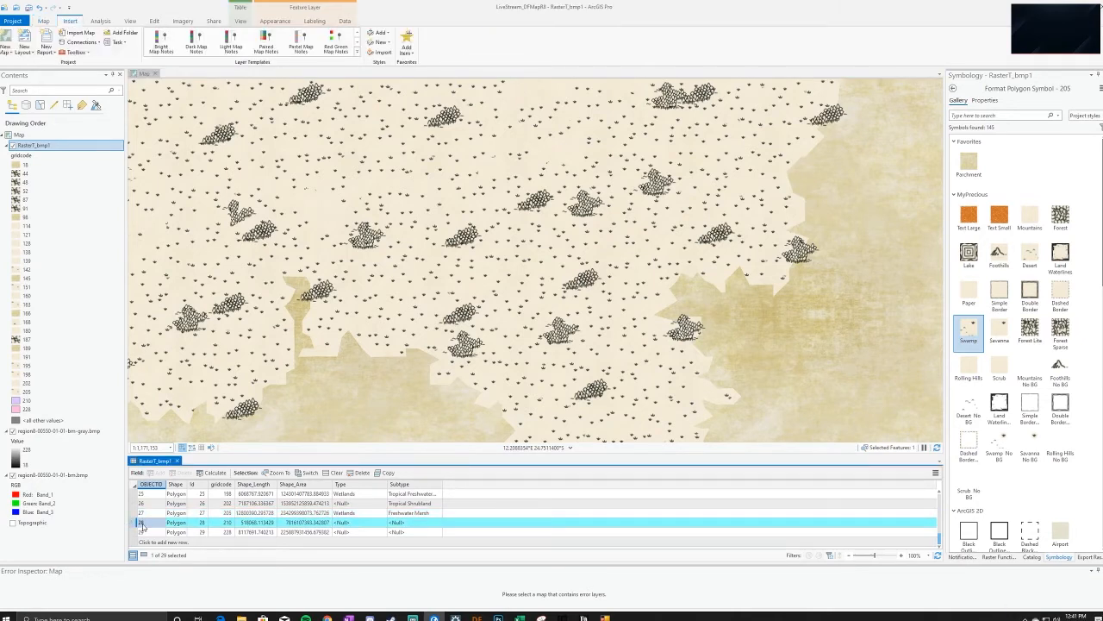
left_click(360, 522)
type("Ba")
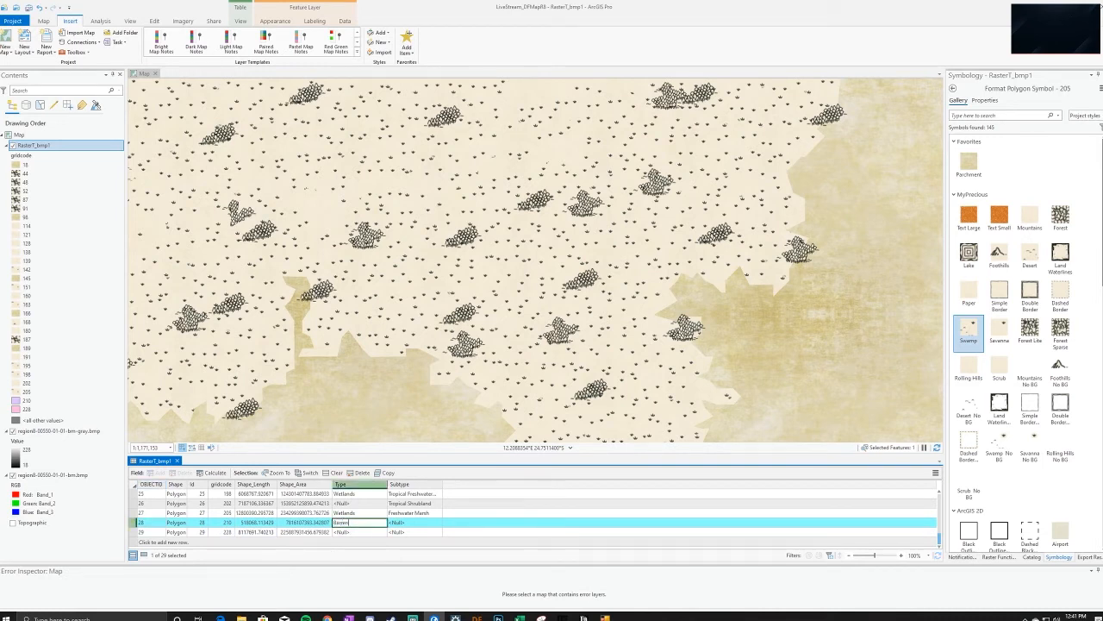
type("rren")
key("Tab")
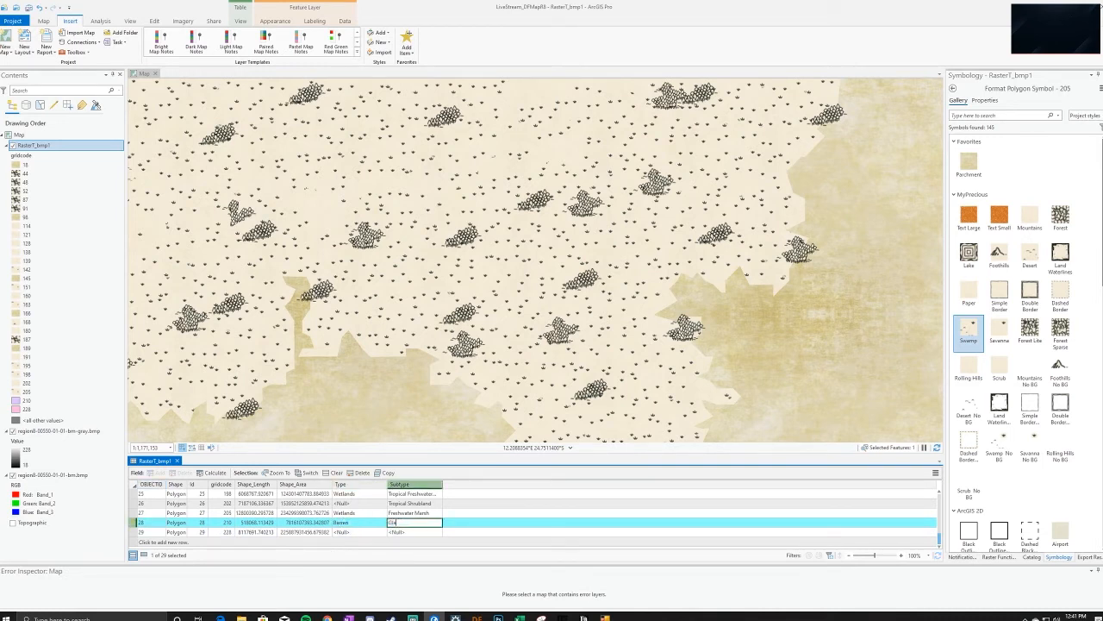
key("Return")
Zoom to the gridcode 210 polygon and examine it against the surrounding biome polygons
double_click(135, 523)
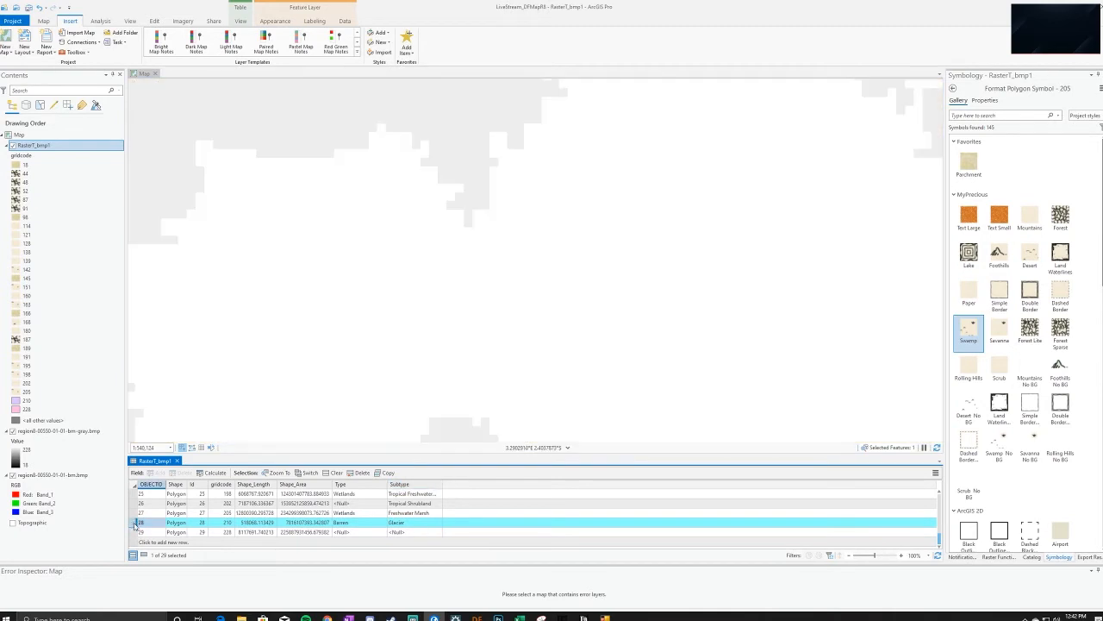
scroll(610, 299, "down", 4)
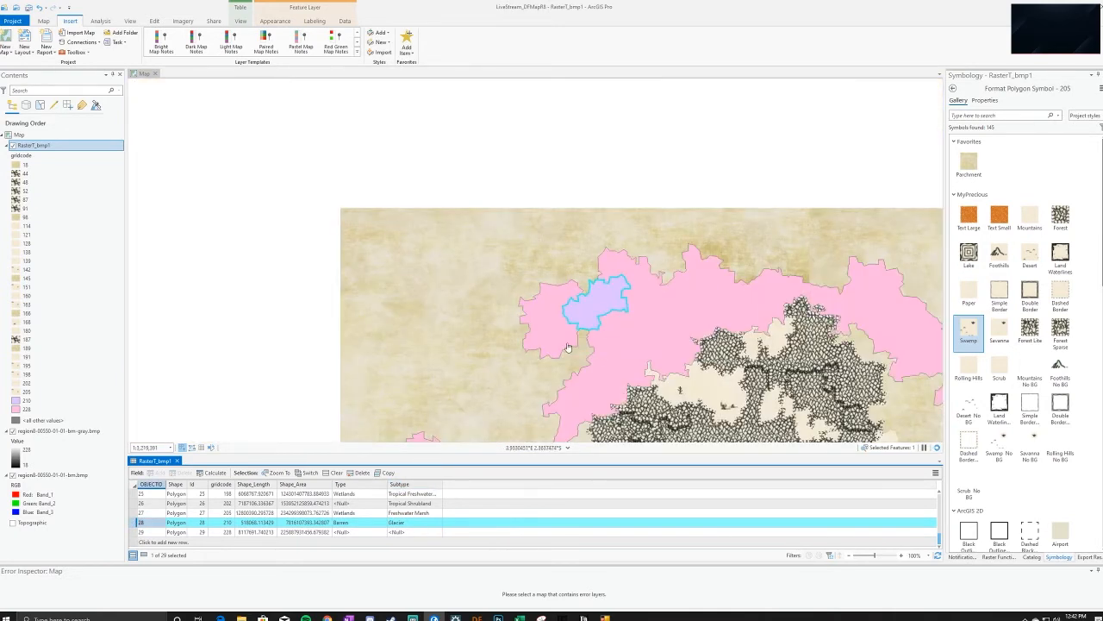
left_click(1001, 356)
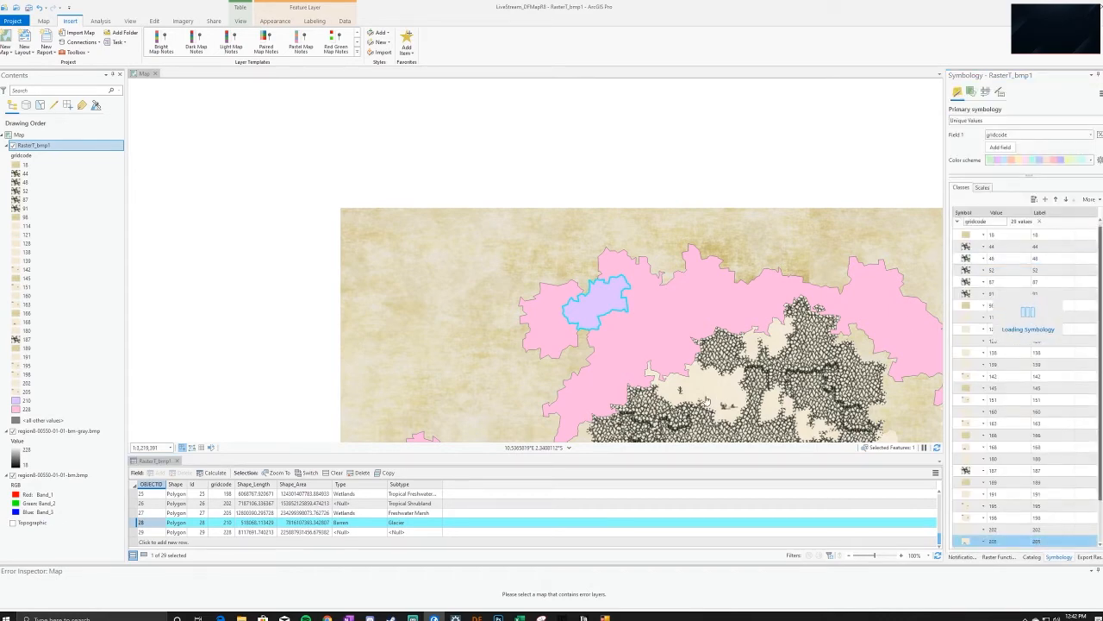
scroll(636, 287, "up", 1)
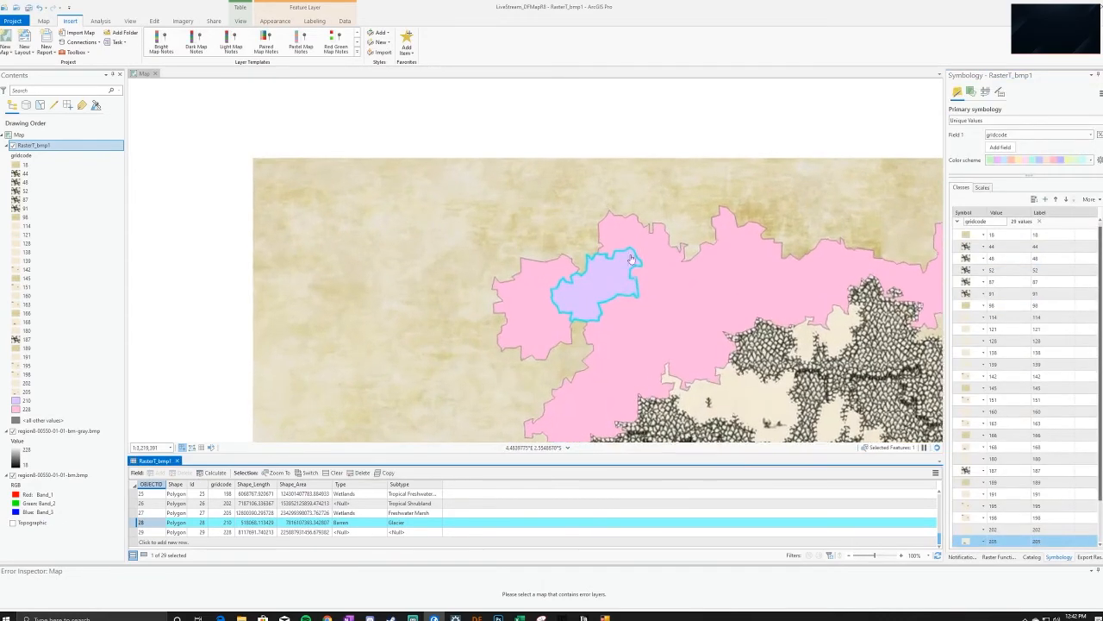
scroll(637, 287, "up", 3)
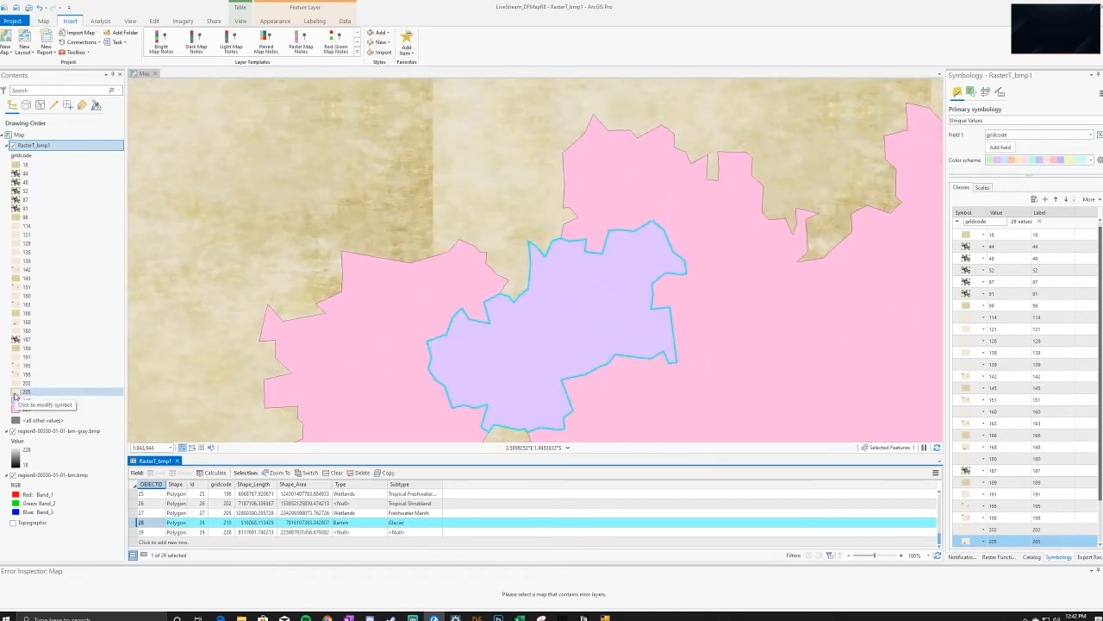
Reapply the MyPrecious Swamp symbol to the gridcode 205 class
left_click(15, 395)
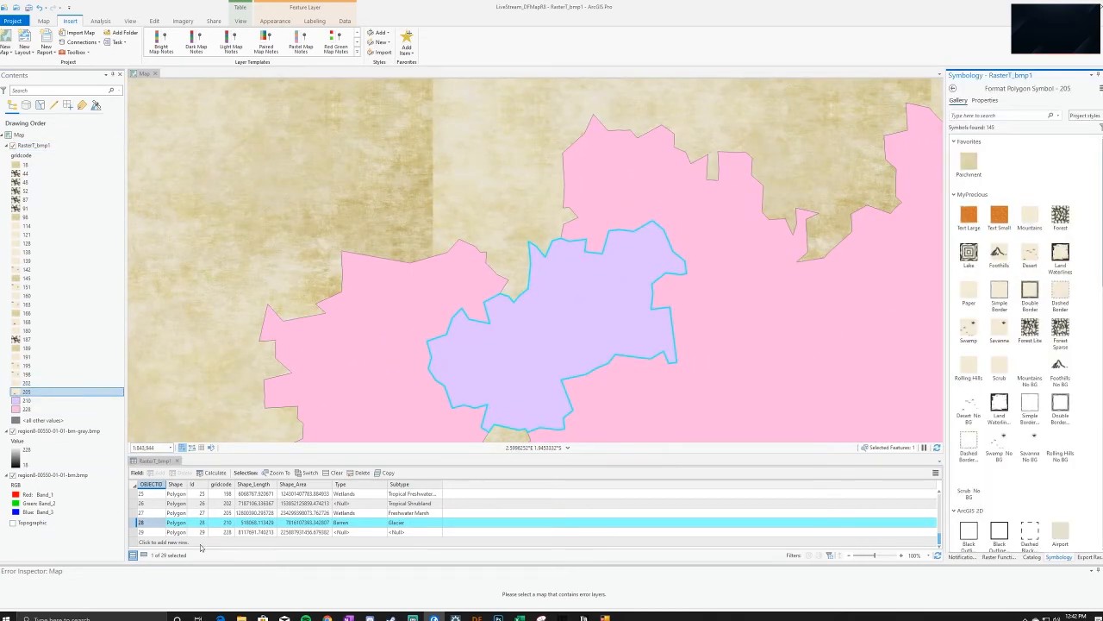
left_click(135, 521)
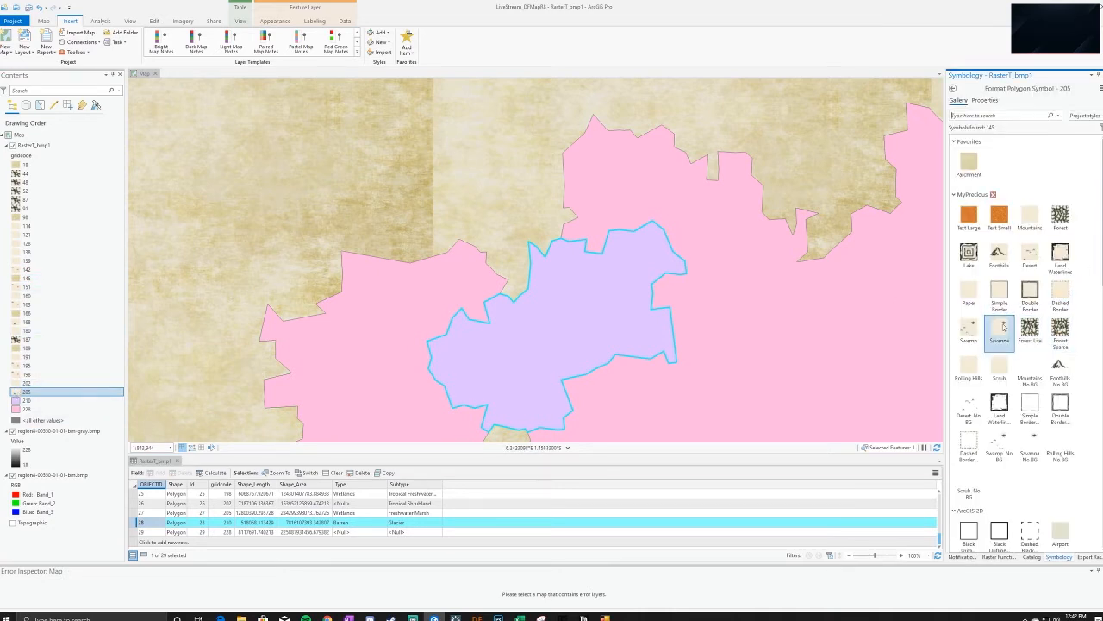
left_click(971, 330)
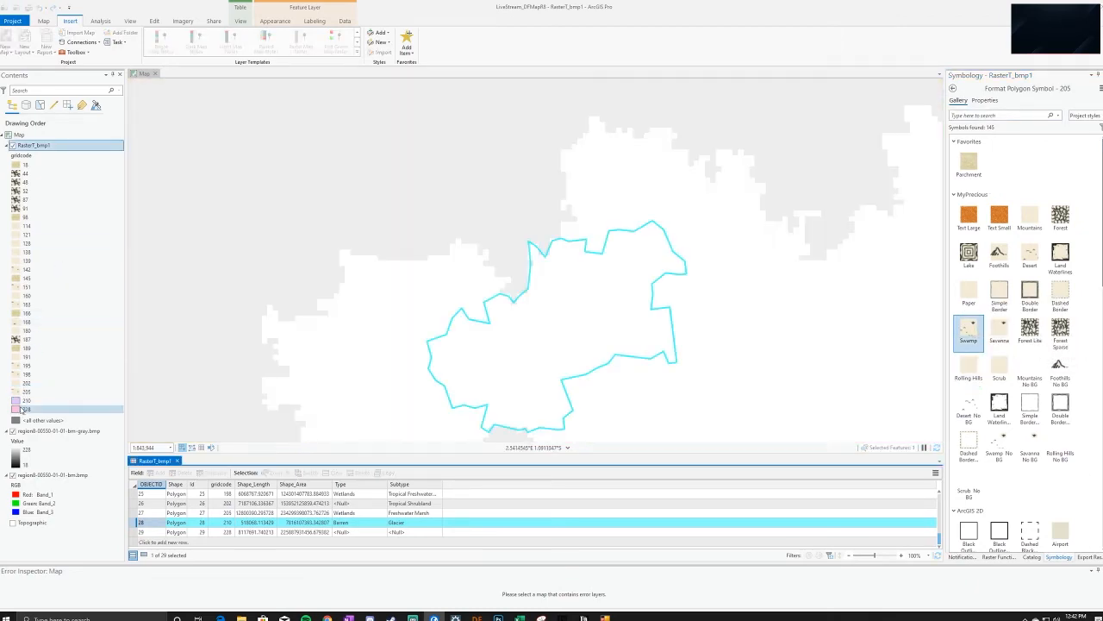
Apply the Desert symbol from the MyPrecious style to the gridcode 210 class
left_click(15, 401)
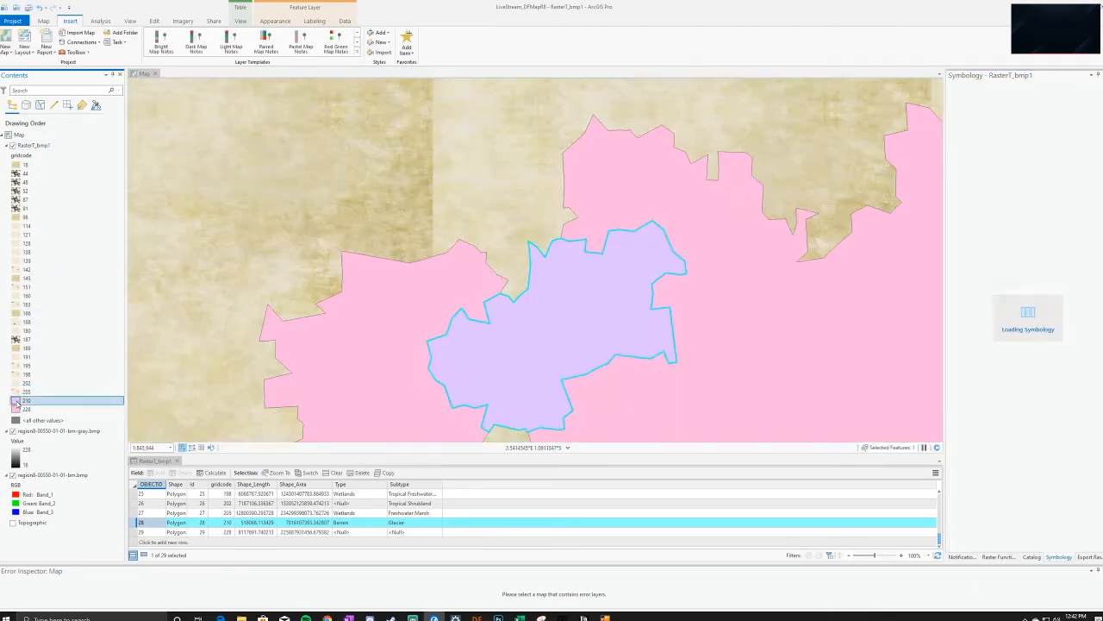
left_click(1035, 251)
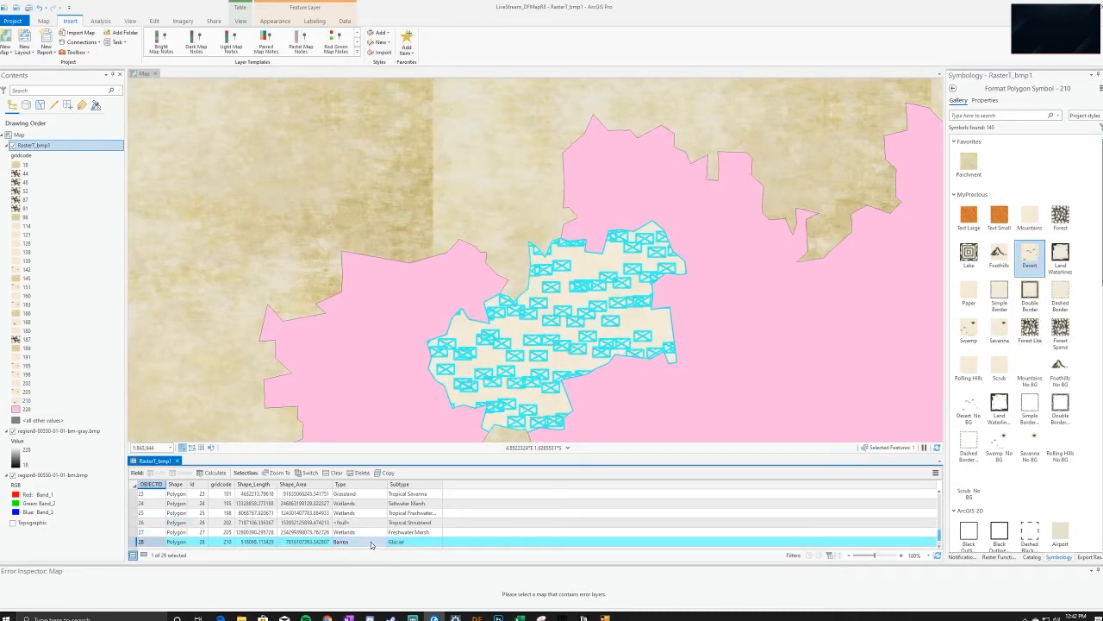
Set the Type to Barren and the Subtype to Tundra for the gridcode 228 record in the attribute table
scroll(302, 534, "down", 1)
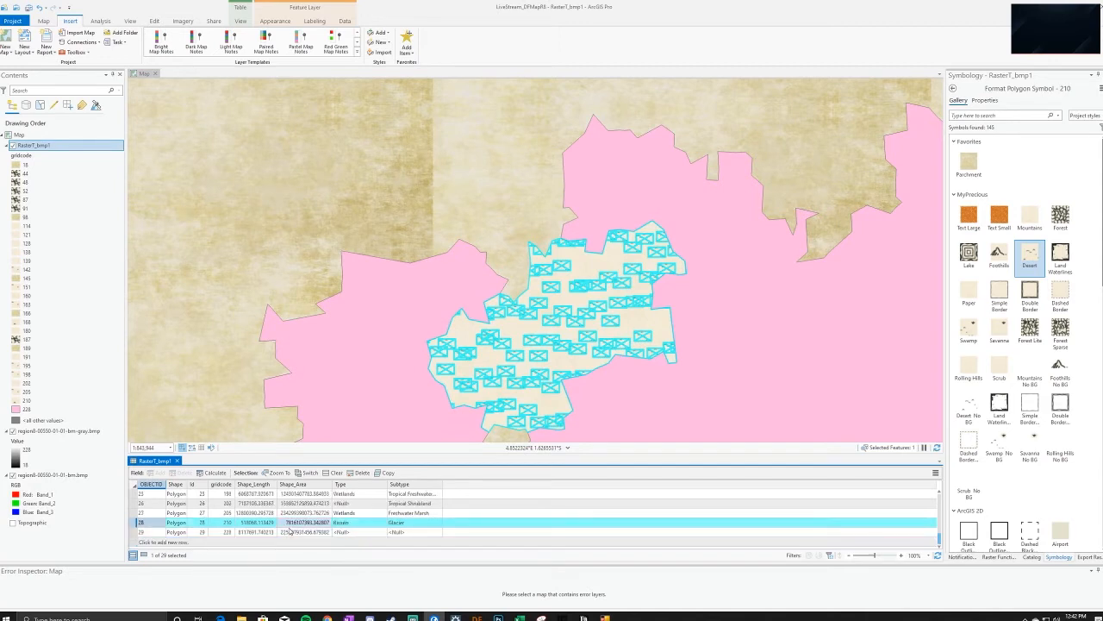
left_click(135, 531)
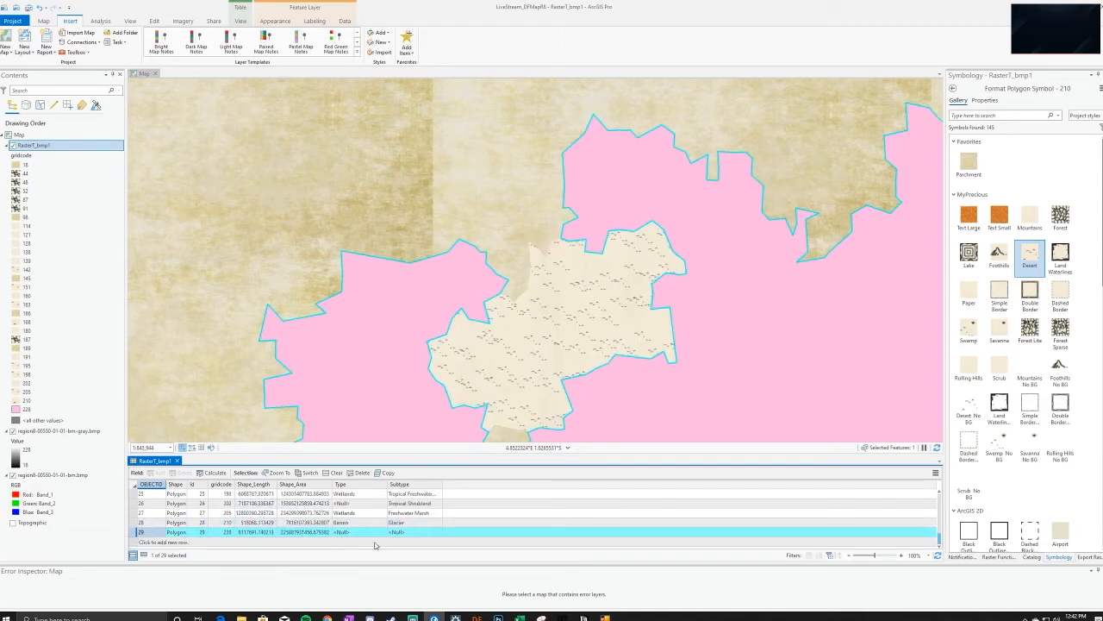
double_click(354, 531)
type("Bar")
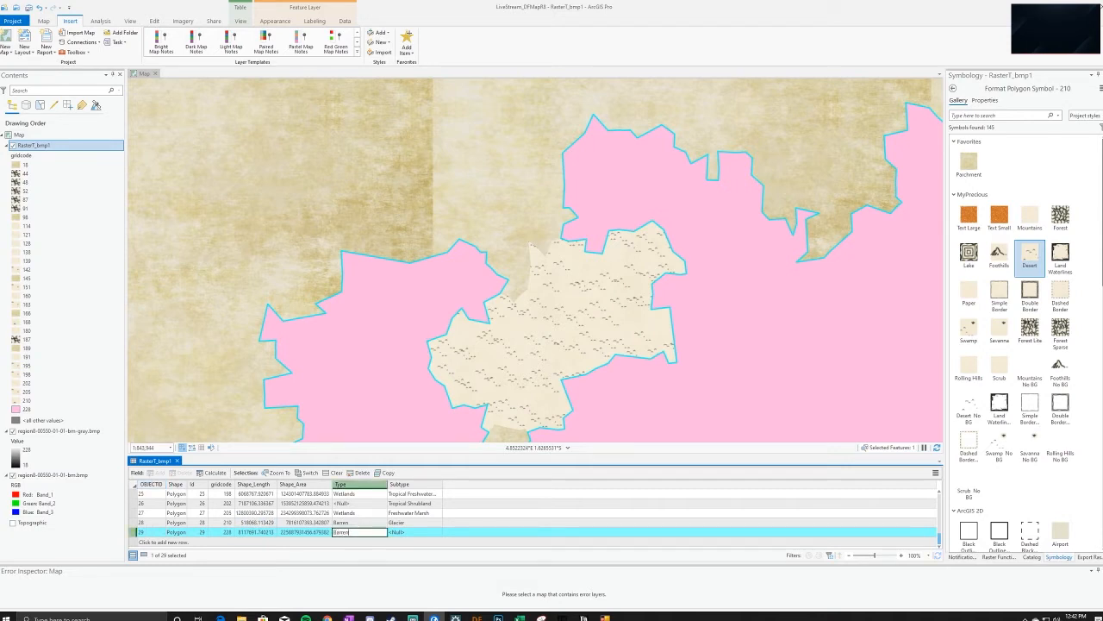
type("ren")
left_click(414, 534)
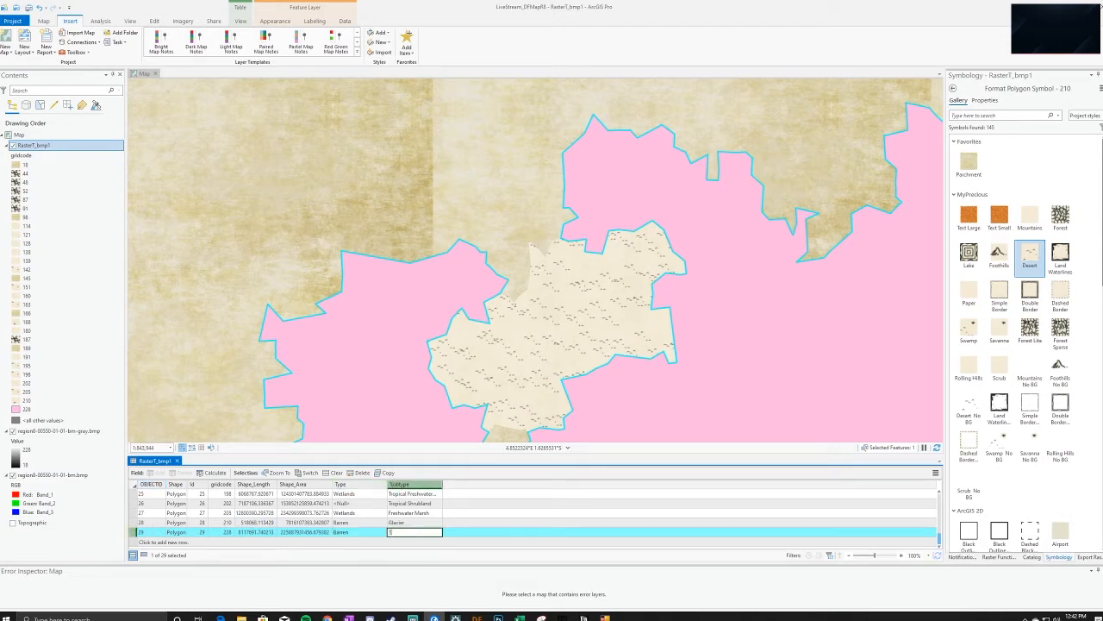
key("Return")
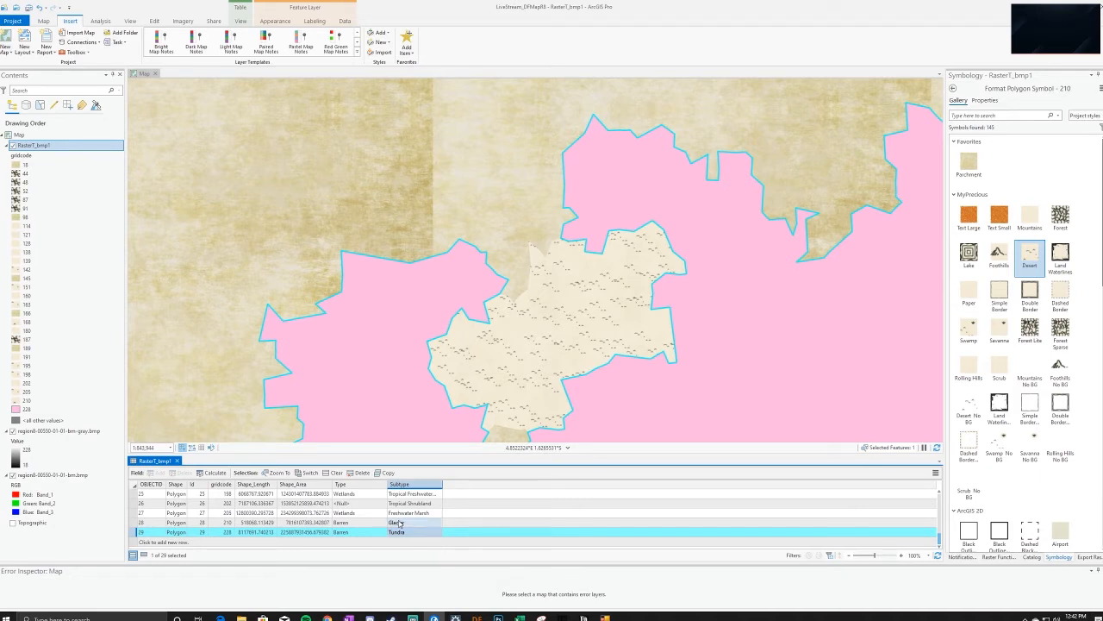
left_click(316, 532)
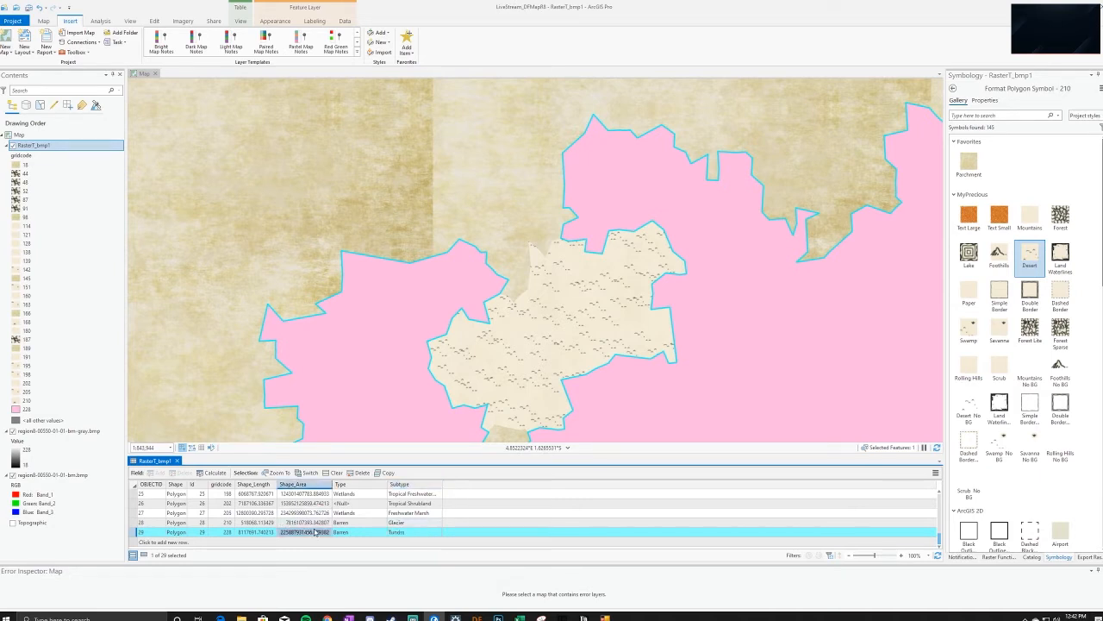
Assign the Scrub symbol to the gridcode 228 class and the Rolling Hills symbol to the gridcode 210 class
left_click(16, 410)
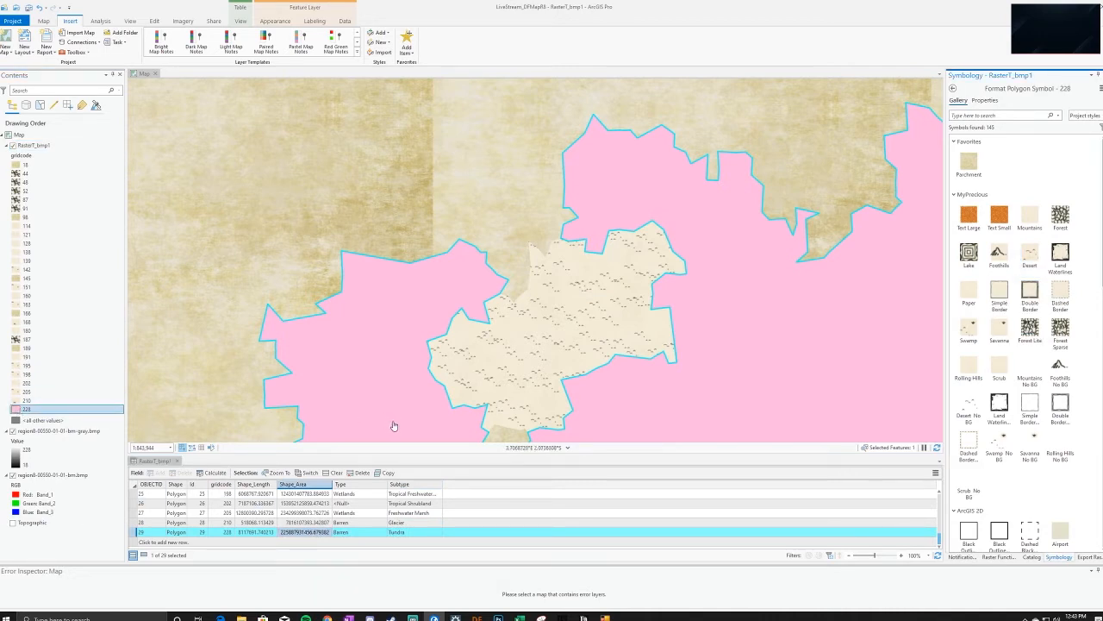
left_click(999, 374)
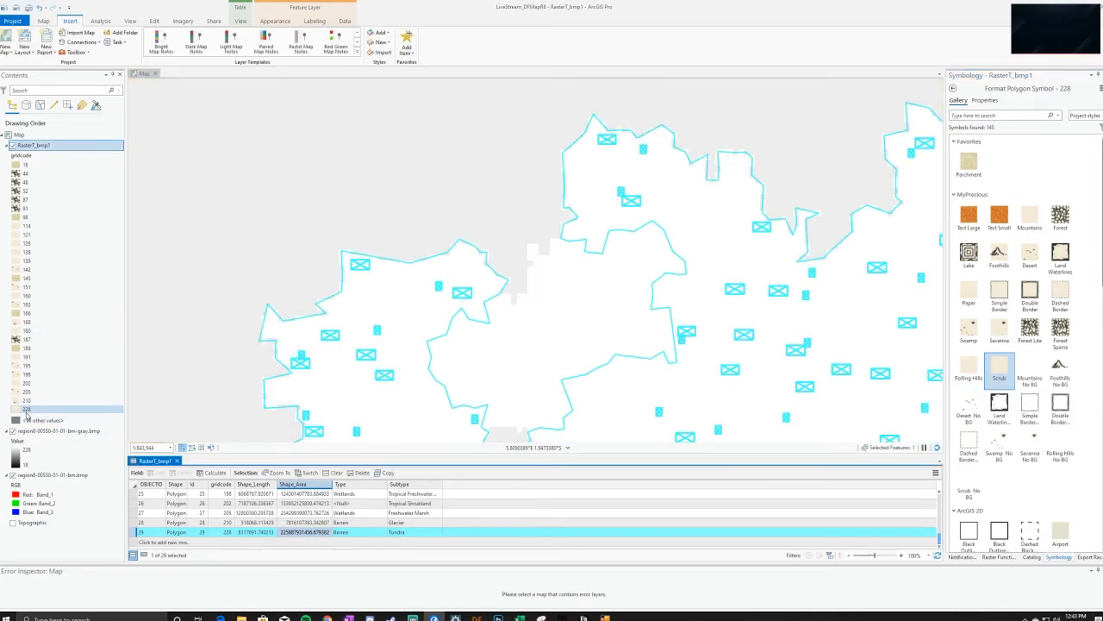
left_click(19, 401)
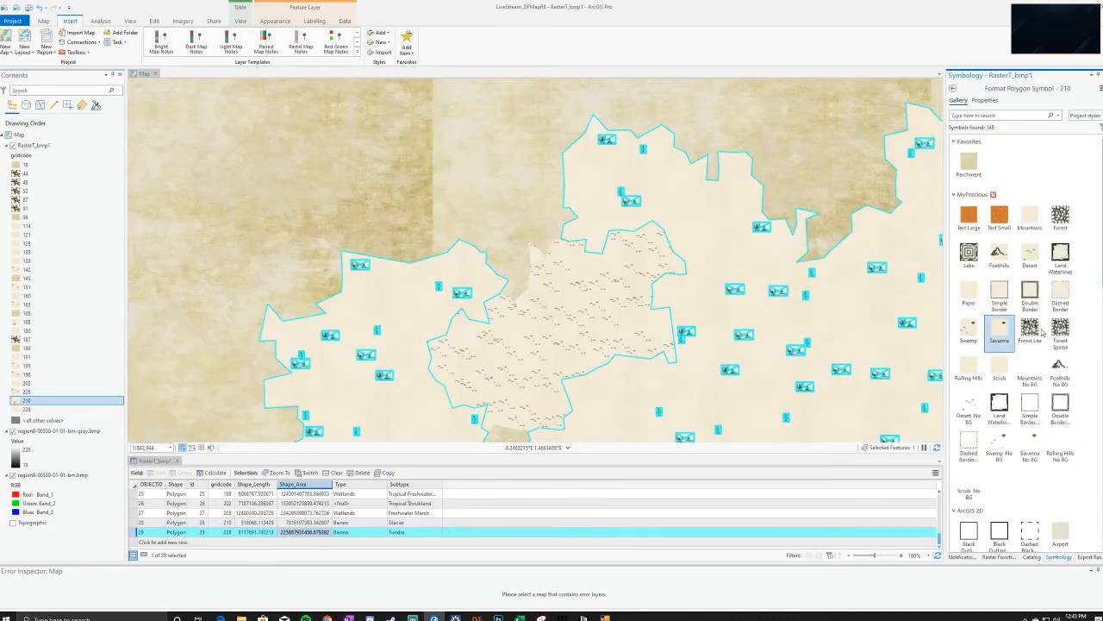
left_click(968, 366)
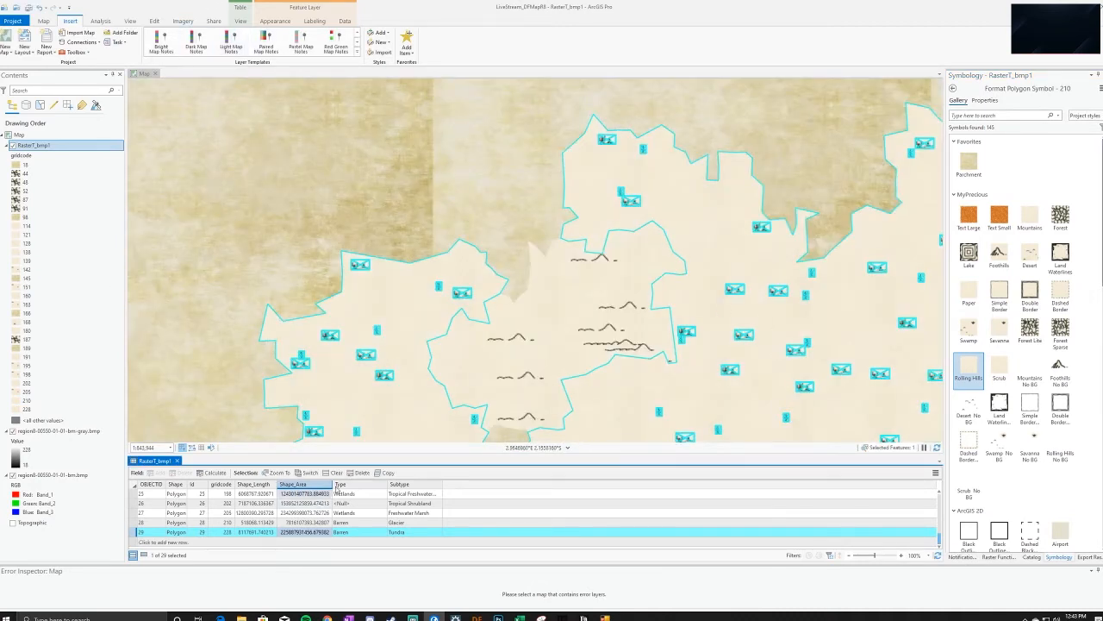
Clear the feature selection and view the full extent of the RasterT_bmp1 layer to examine its symbology
left_click(335, 473)
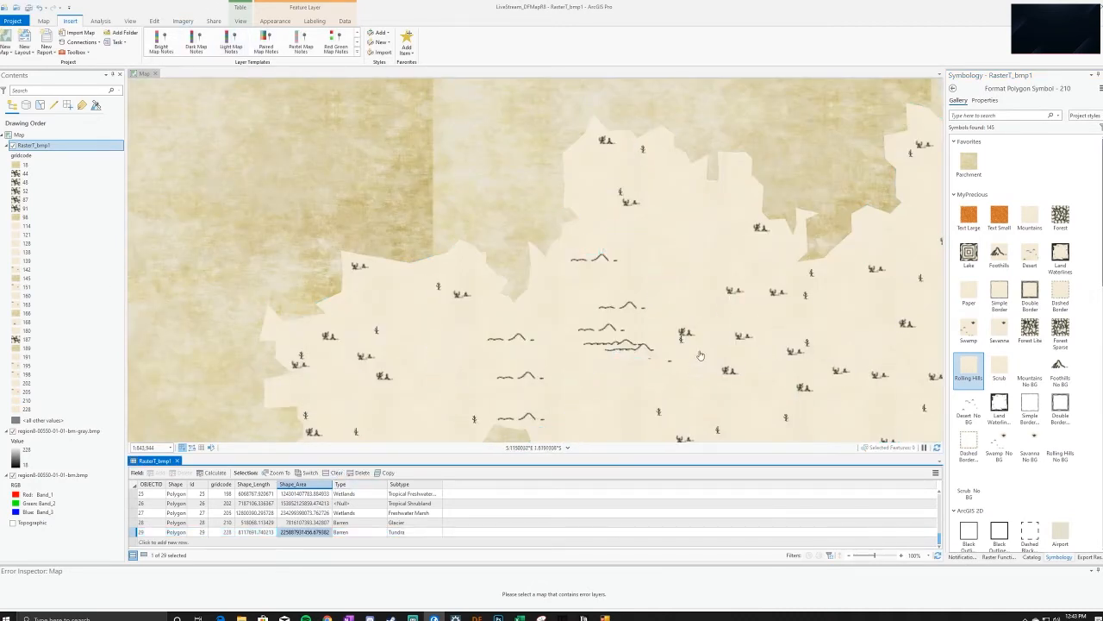
right_click(52, 148)
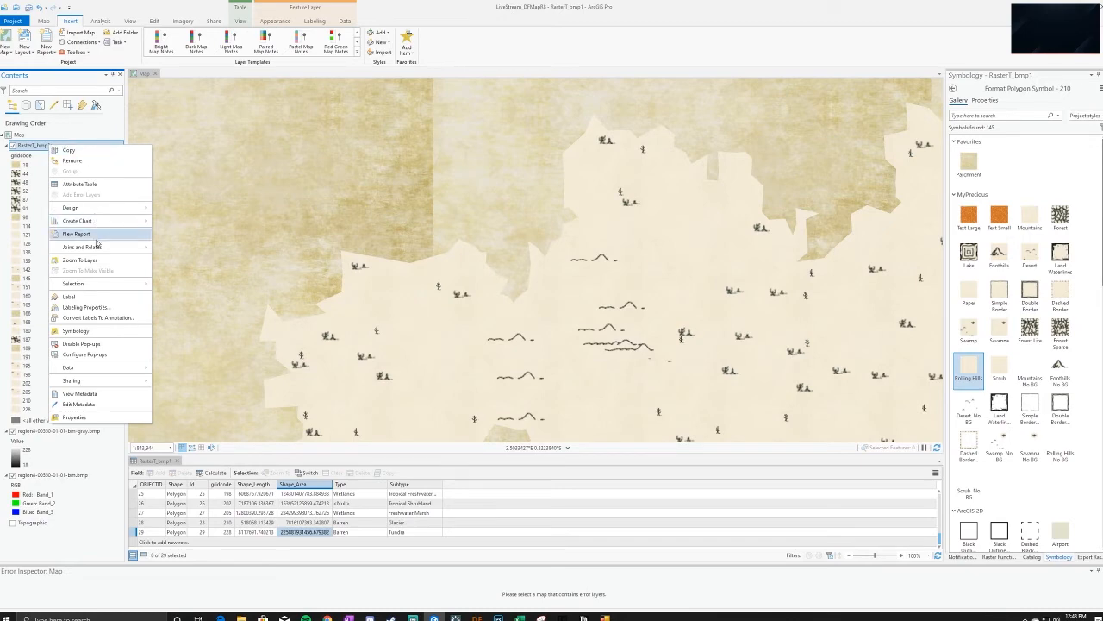
left_click(79, 260)
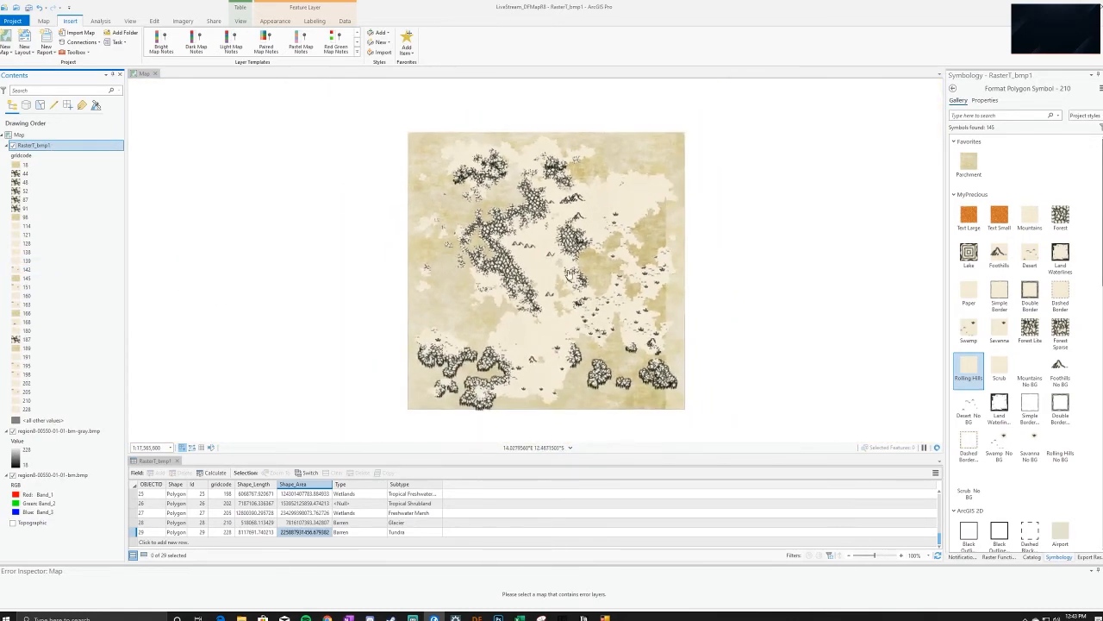
scroll(574, 384, "up", 2)
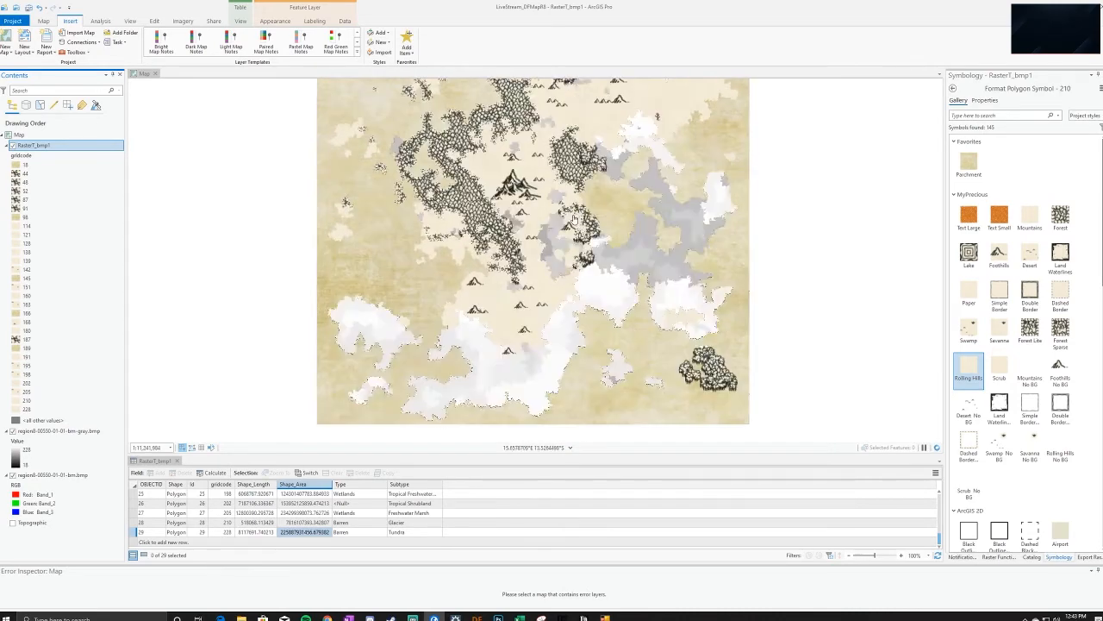
left_click_drag(589, 238, 586, 269)
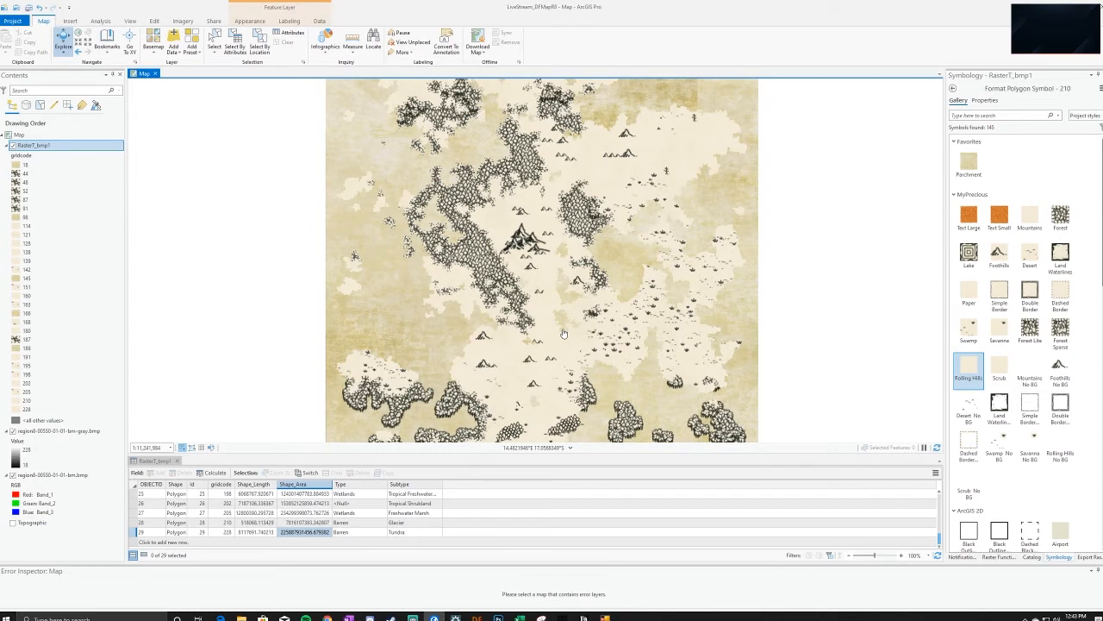
Open the symbol settings for gridcode 18 and look through the gallery for a suitable water symbol
left_click(17, 165)
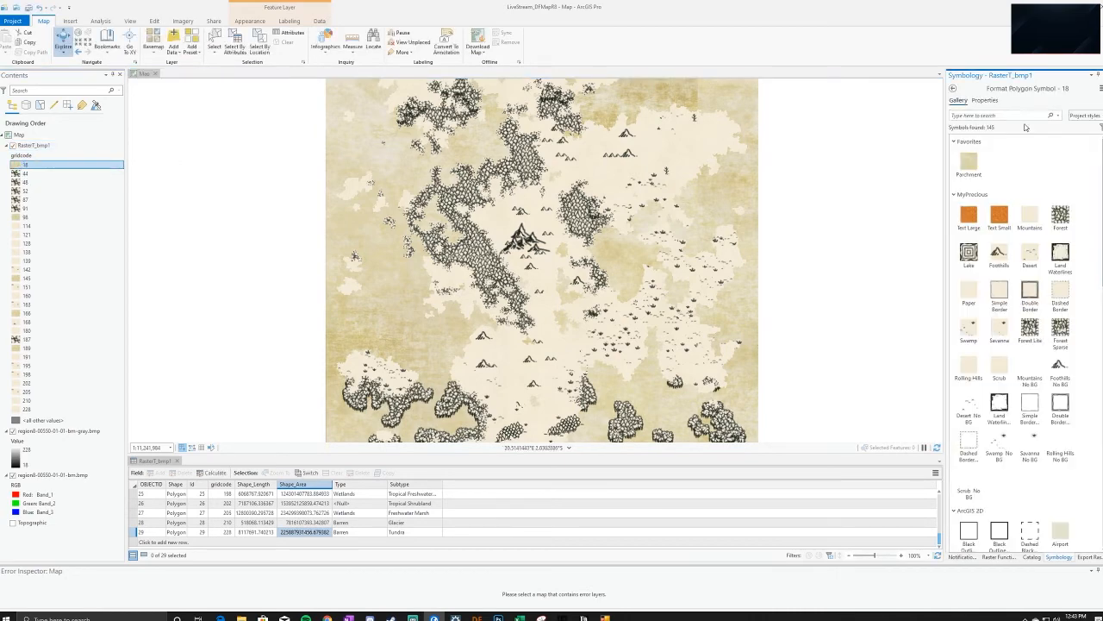
scroll(1043, 251, "down", 3)
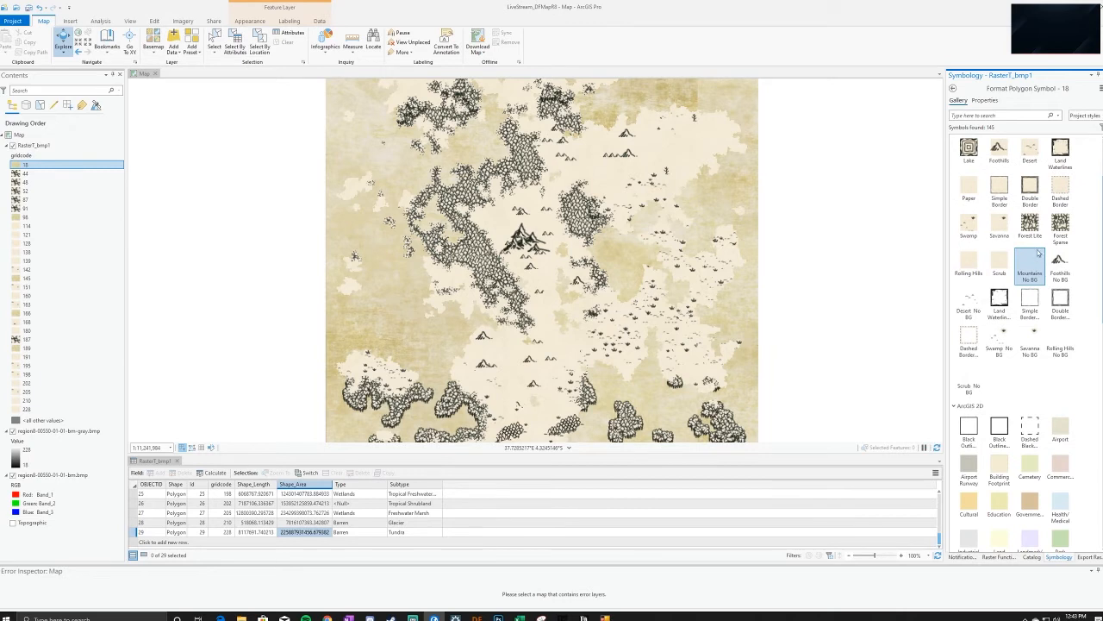
scroll(1041, 253, "up", 3)
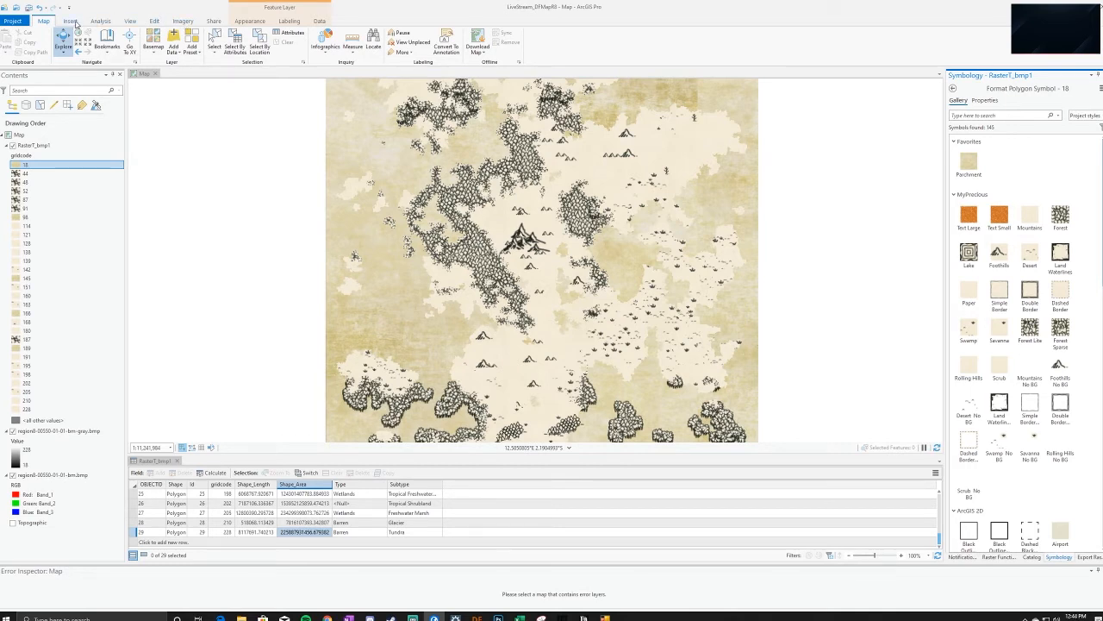
Try to add the MyPrecious style file from the Styles folder to the project
left_click(73, 22)
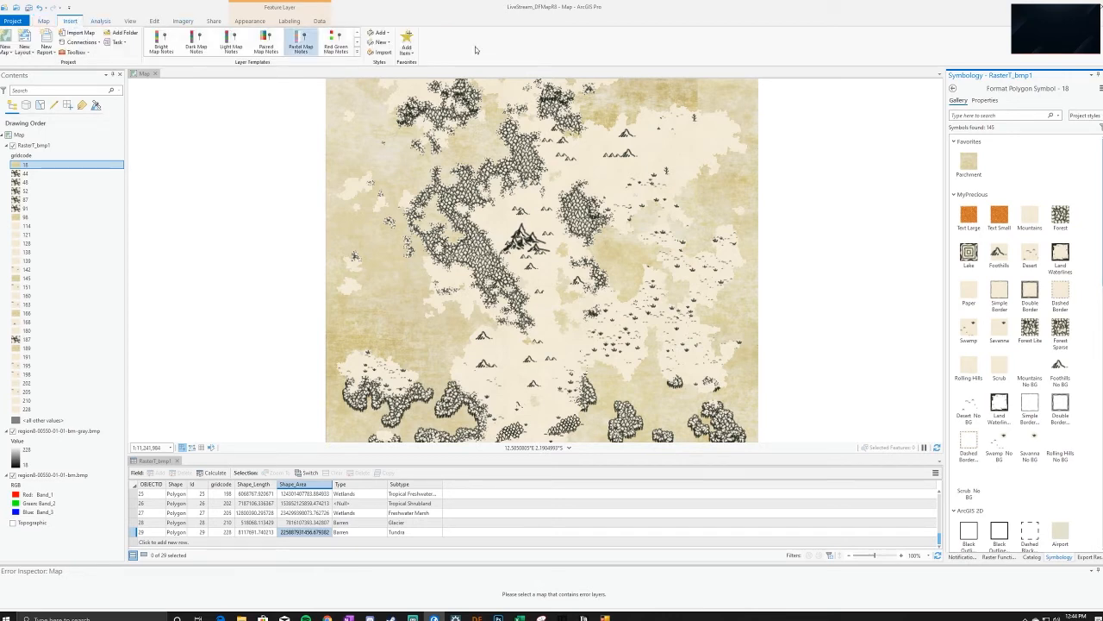
left_click(379, 33)
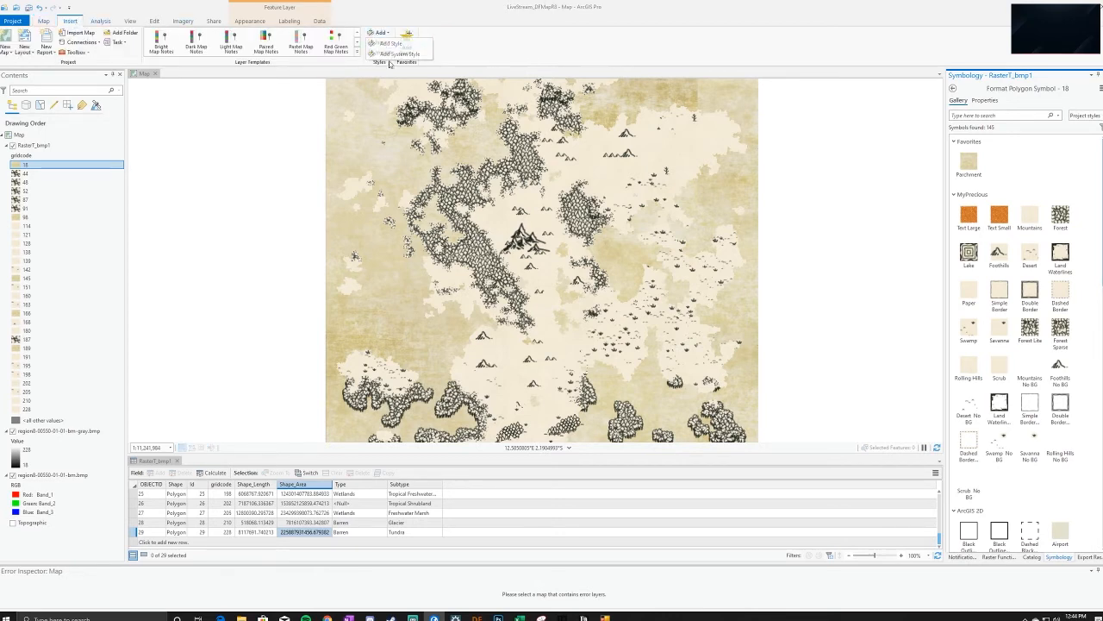
left_click(388, 55)
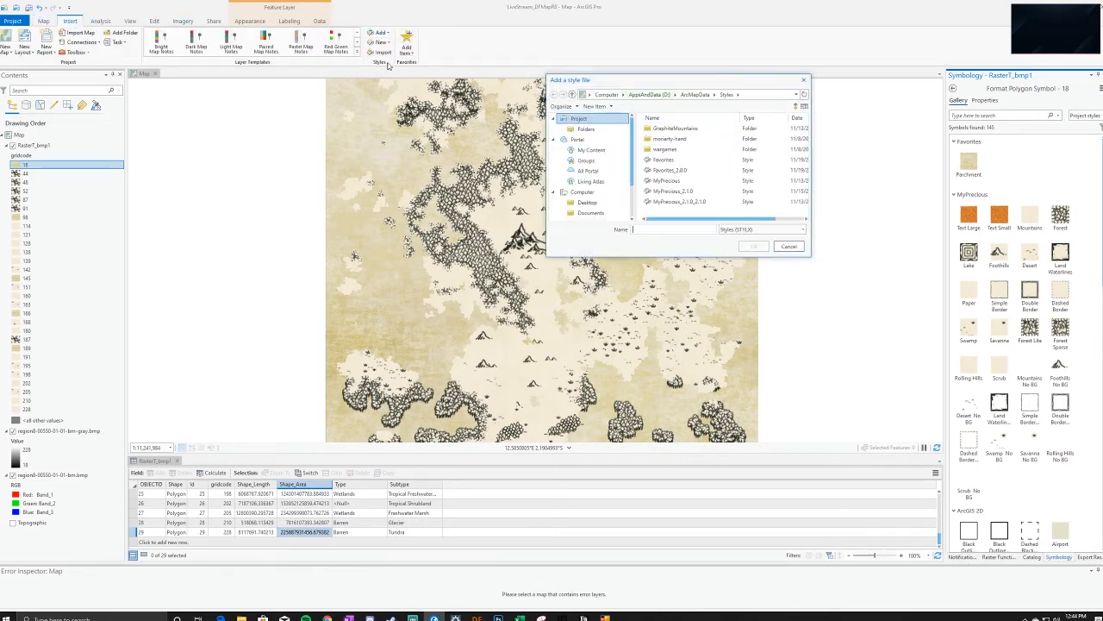
double_click(676, 181)
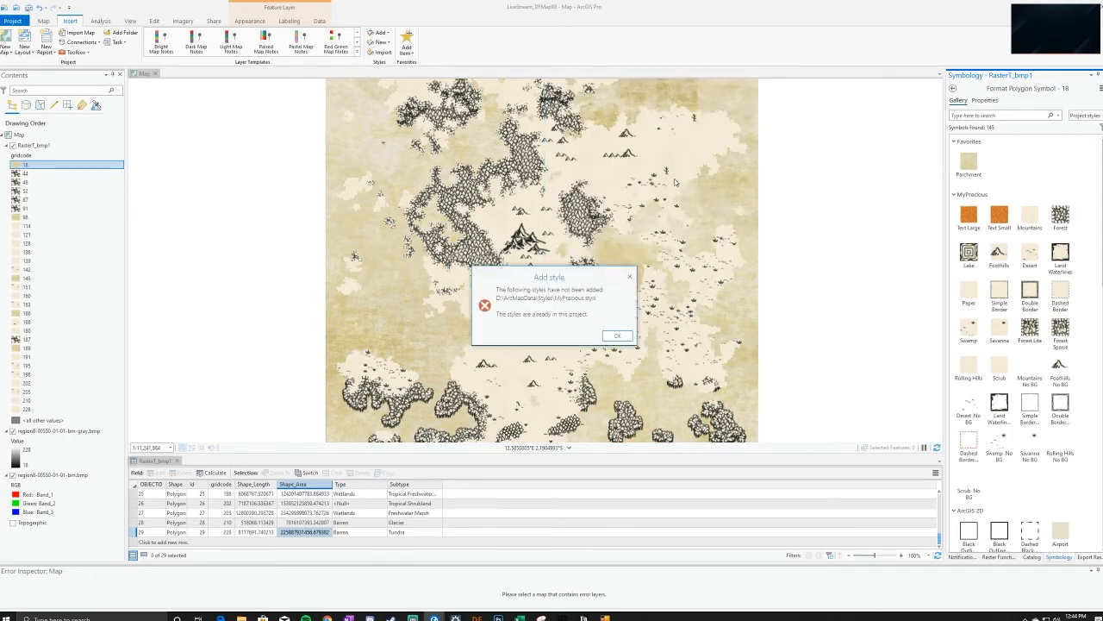
left_click(618, 340)
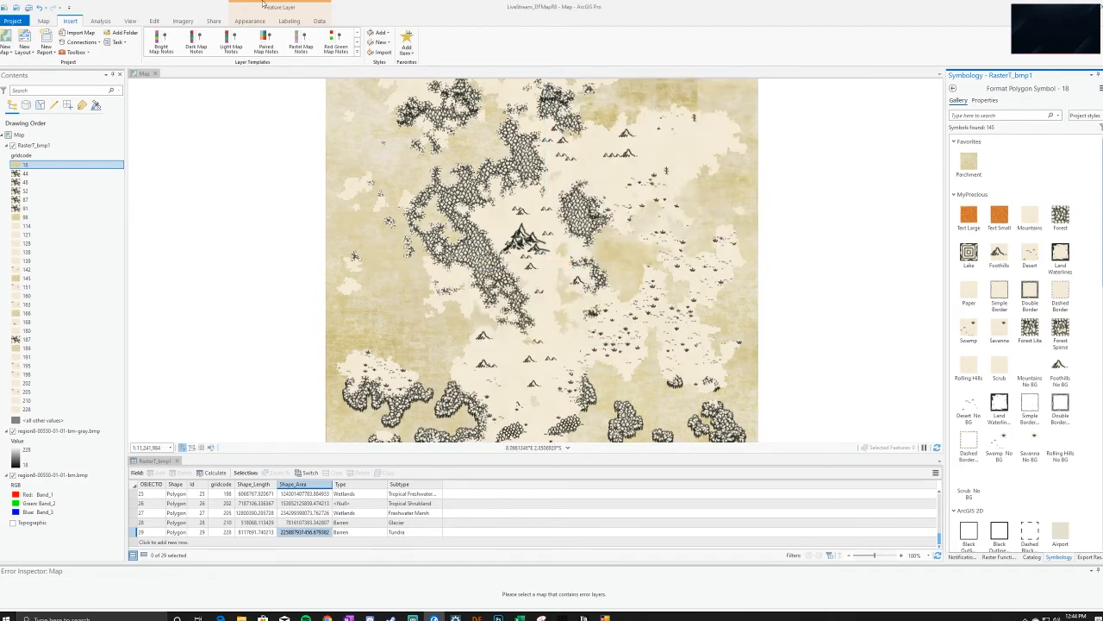
Add the Favorites style file from the ArcMapData Styles folder to the project
left_click(100, 22)
left_click(130, 22)
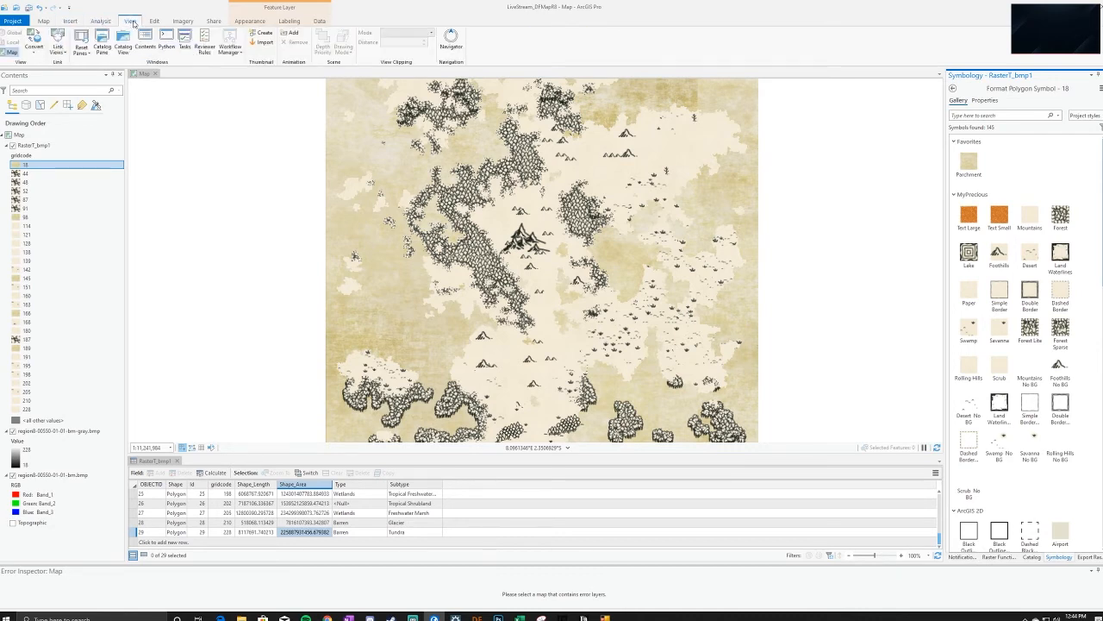
left_click(78, 22)
left_click(381, 33)
left_click(390, 43)
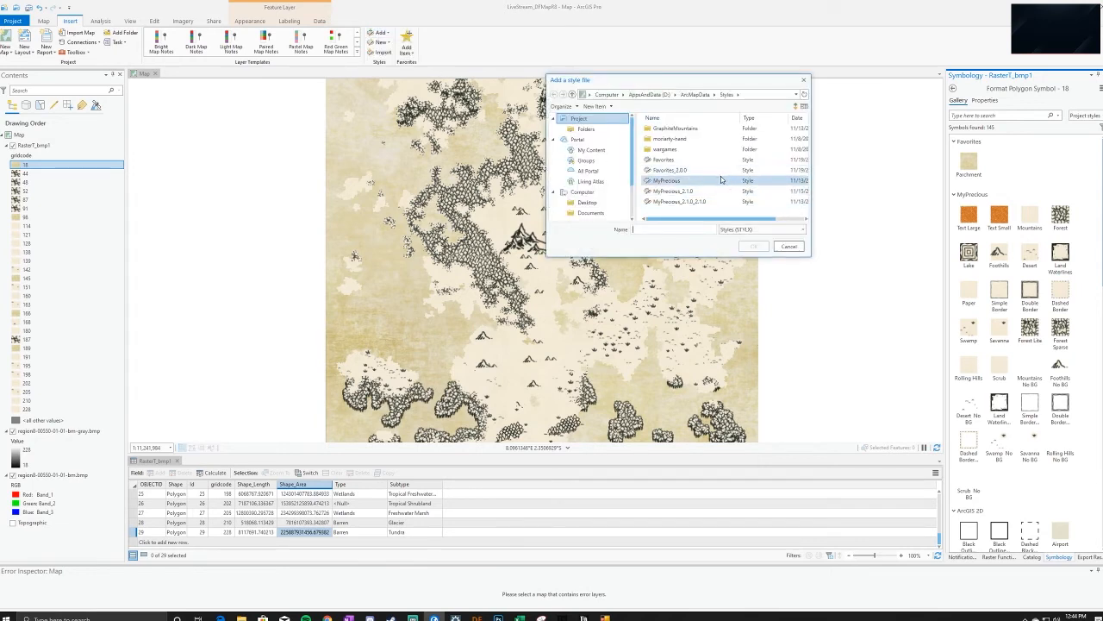
double_click(681, 161)
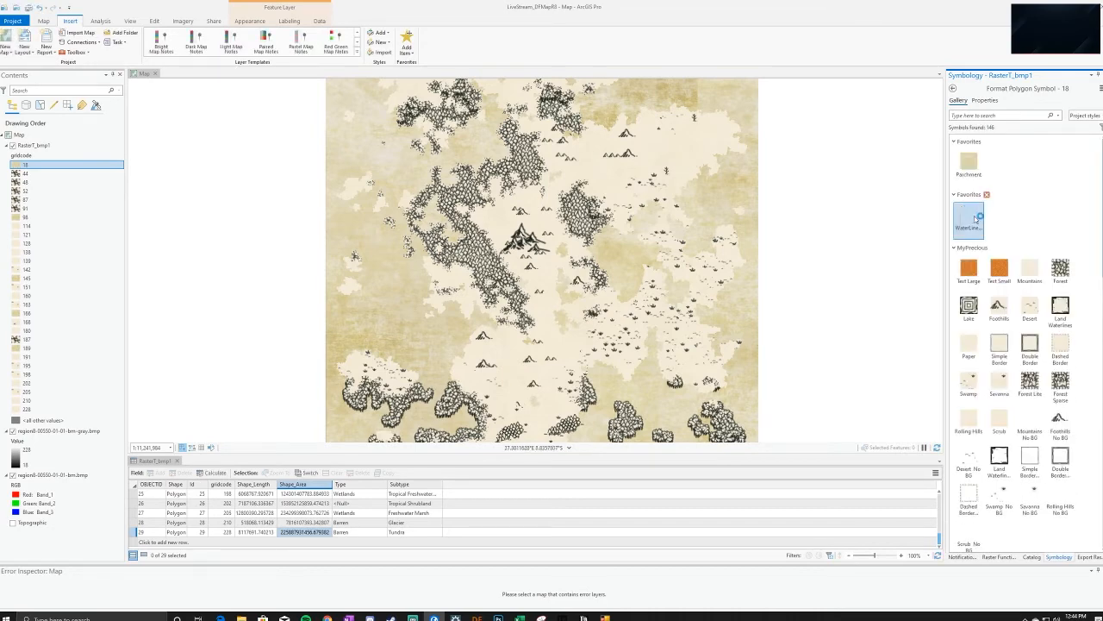
Apply the waterline symbol from the added Favorites style to gridcode 18 and set its color to medium blue
left_click(967, 212)
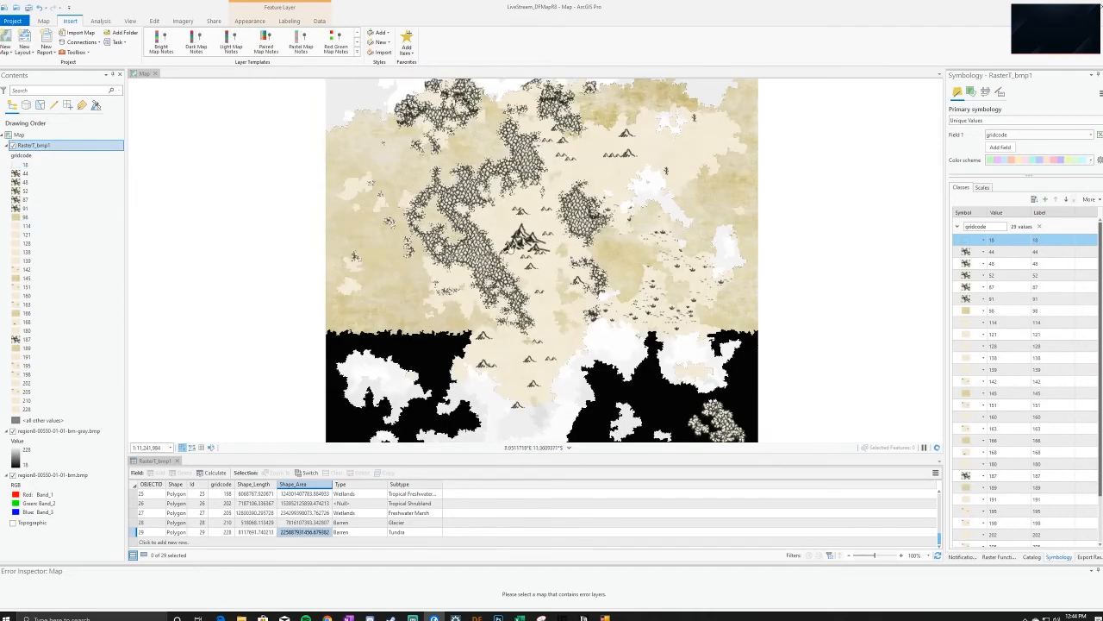
left_click_drag(616, 415, 607, 375)
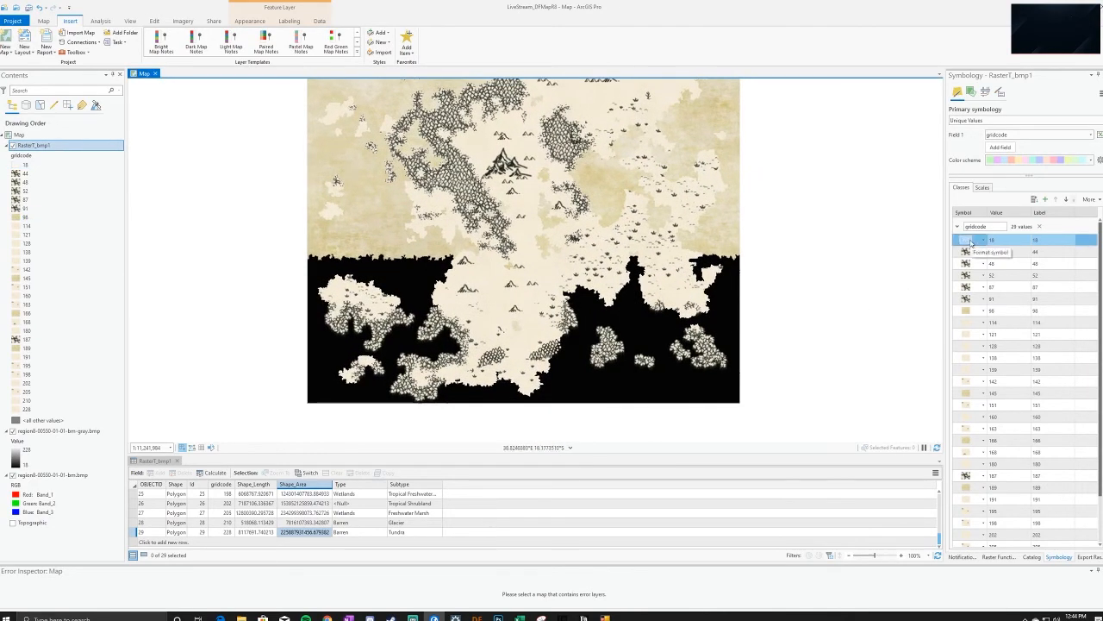
left_click(970, 241)
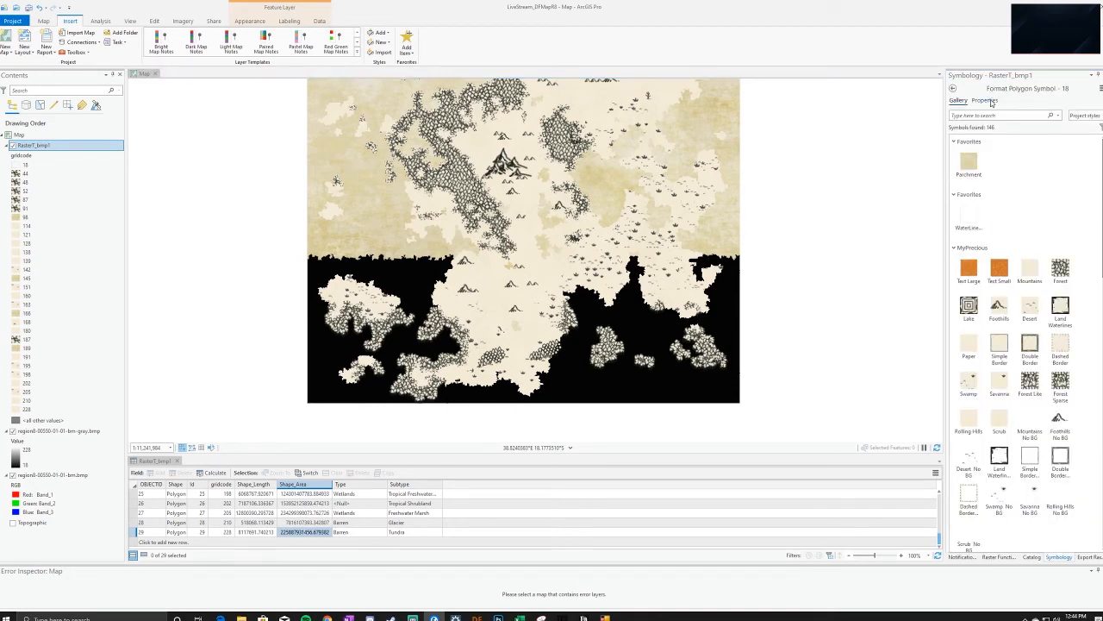
left_click(985, 101)
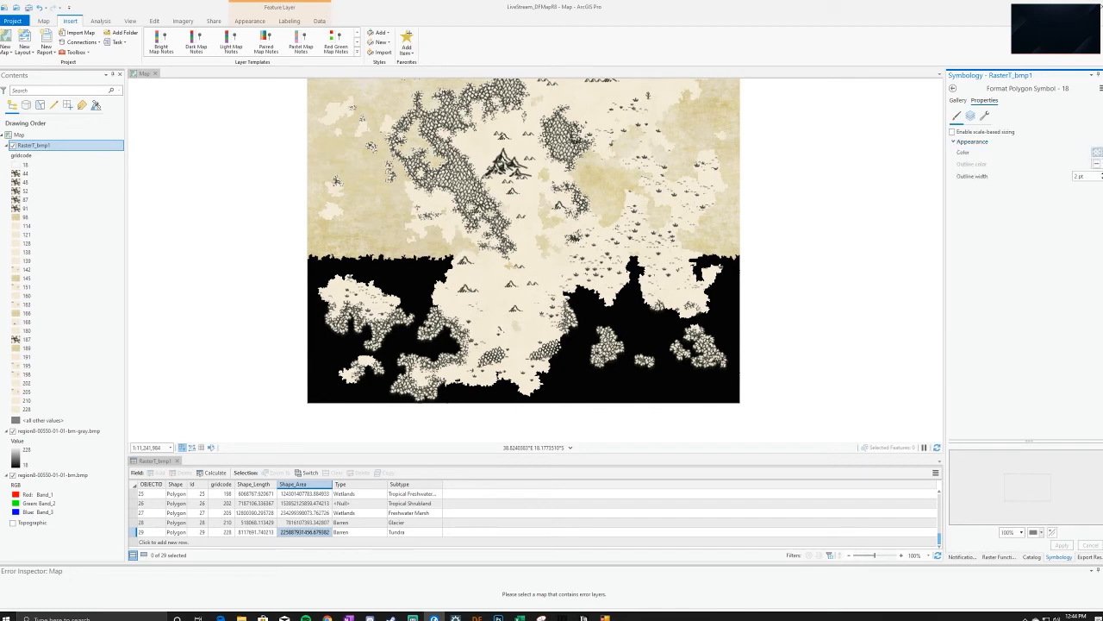
left_click(1097, 152)
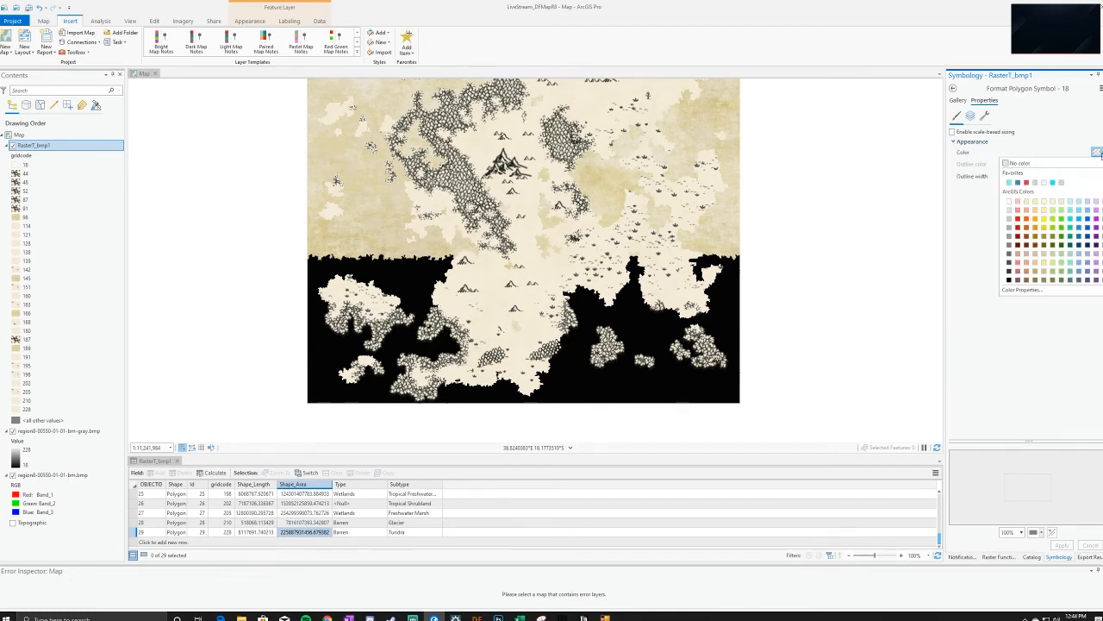
left_click(1020, 191)
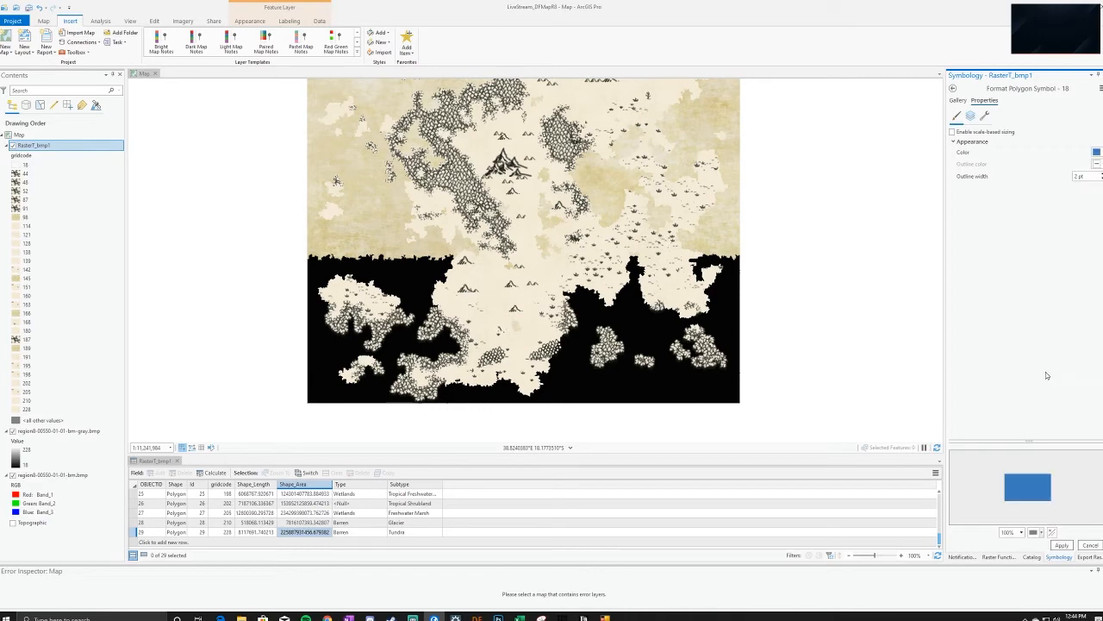
left_click(1061, 545)
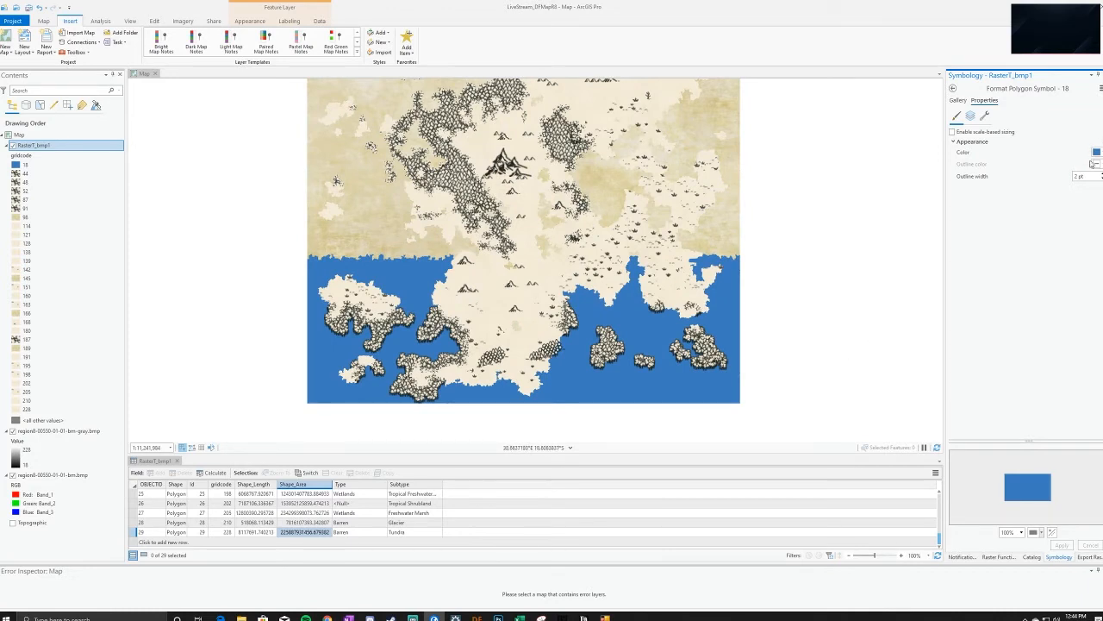
Examine the symbol layers of gridcode 18 and the fill types available for its solid fill layer
left_click(971, 116)
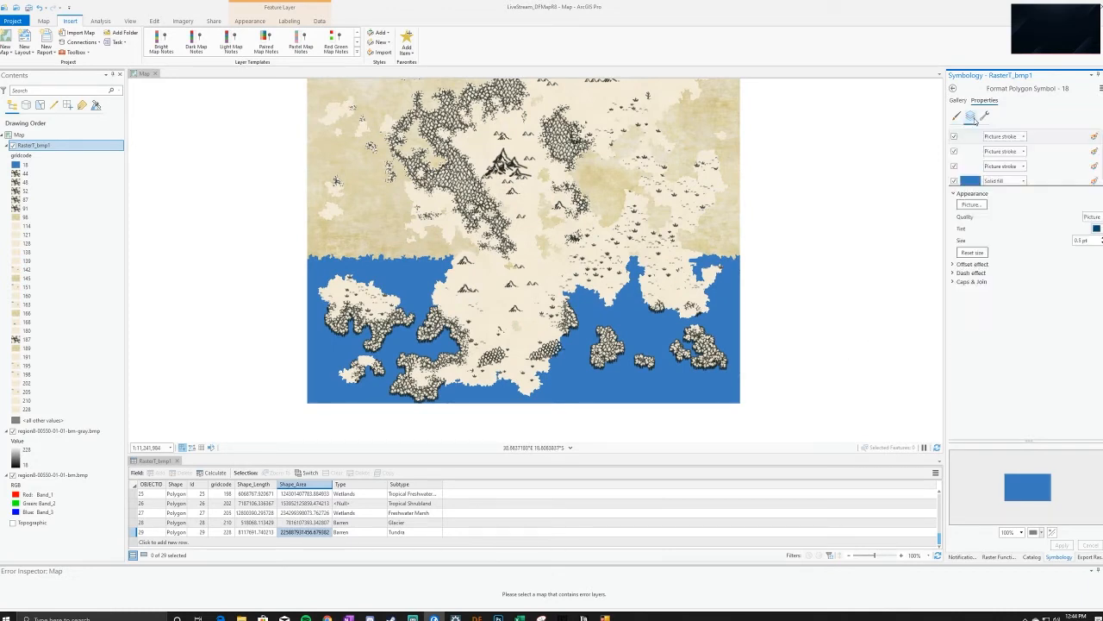
left_click(1023, 181)
left_click(1023, 181)
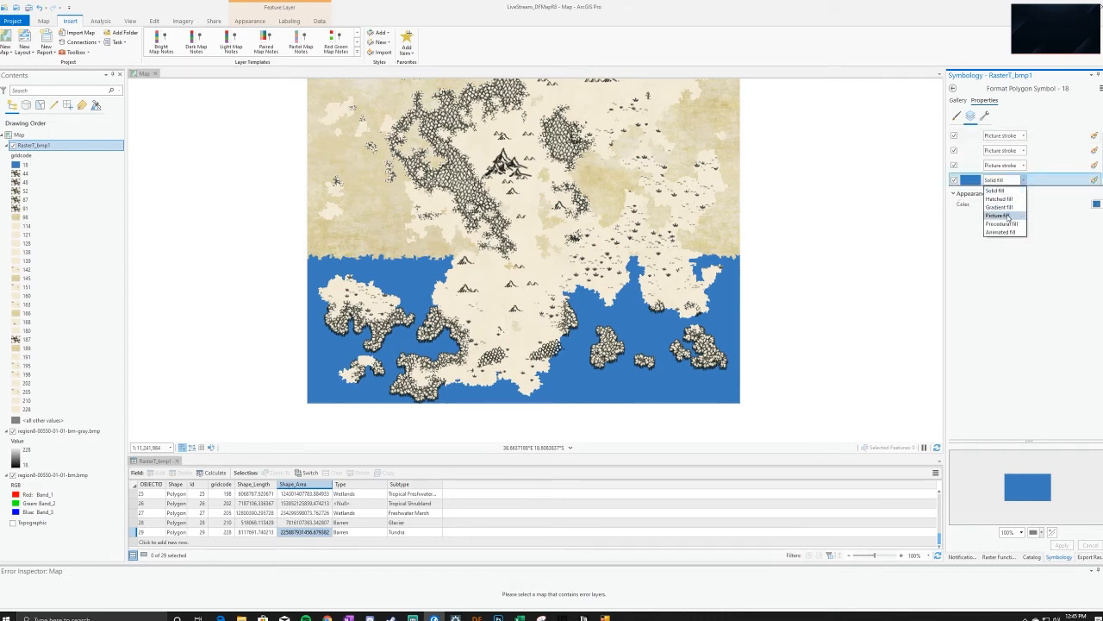
left_click(1086, 303)
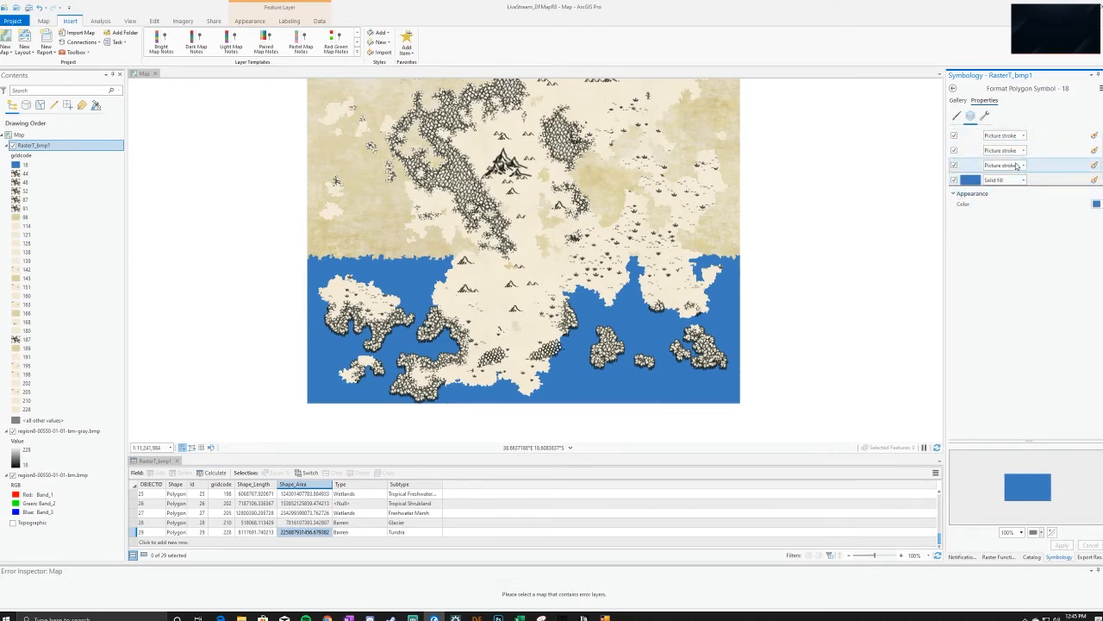
scroll(635, 333, "up", 4)
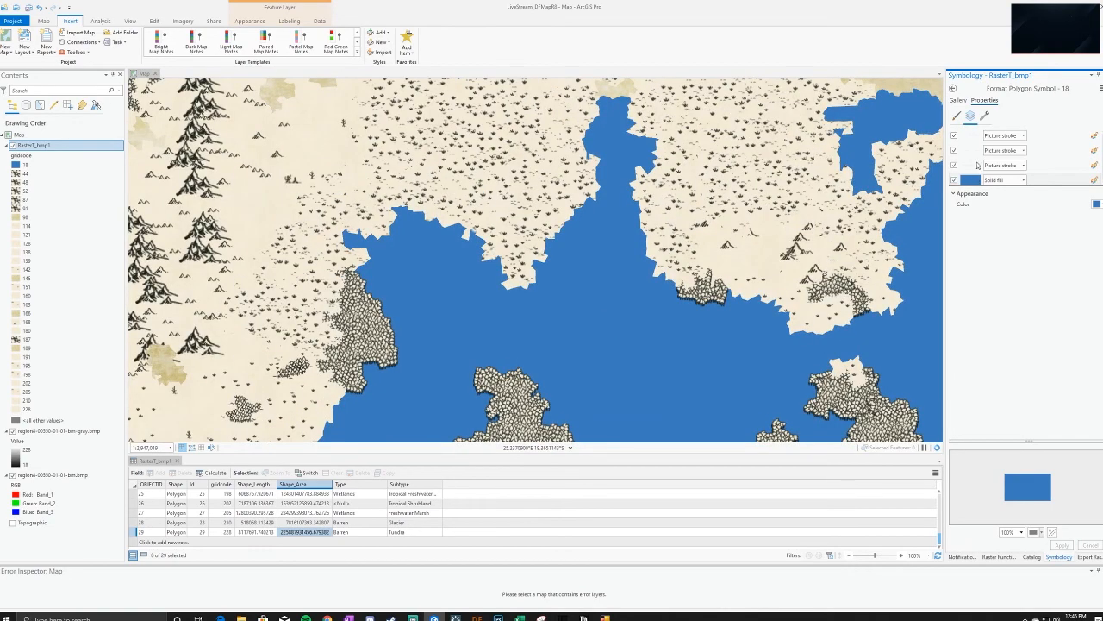
Turn off the solid fill layer of the gridcode 18 symbol and apply the change to the map
left_click(975, 139)
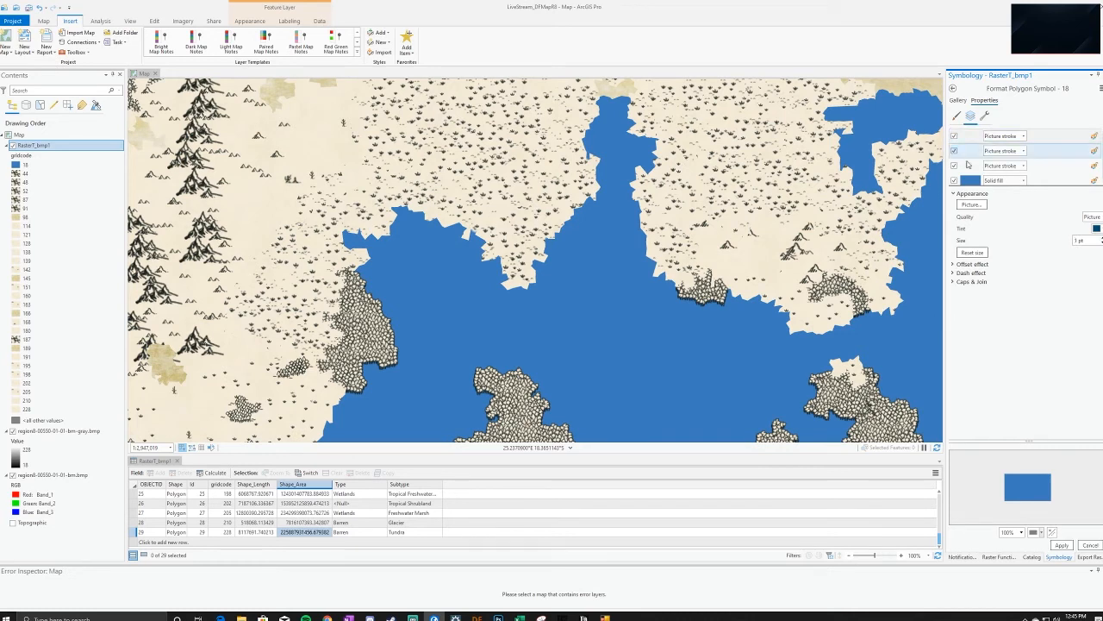
left_click(970, 180)
left_click(954, 180)
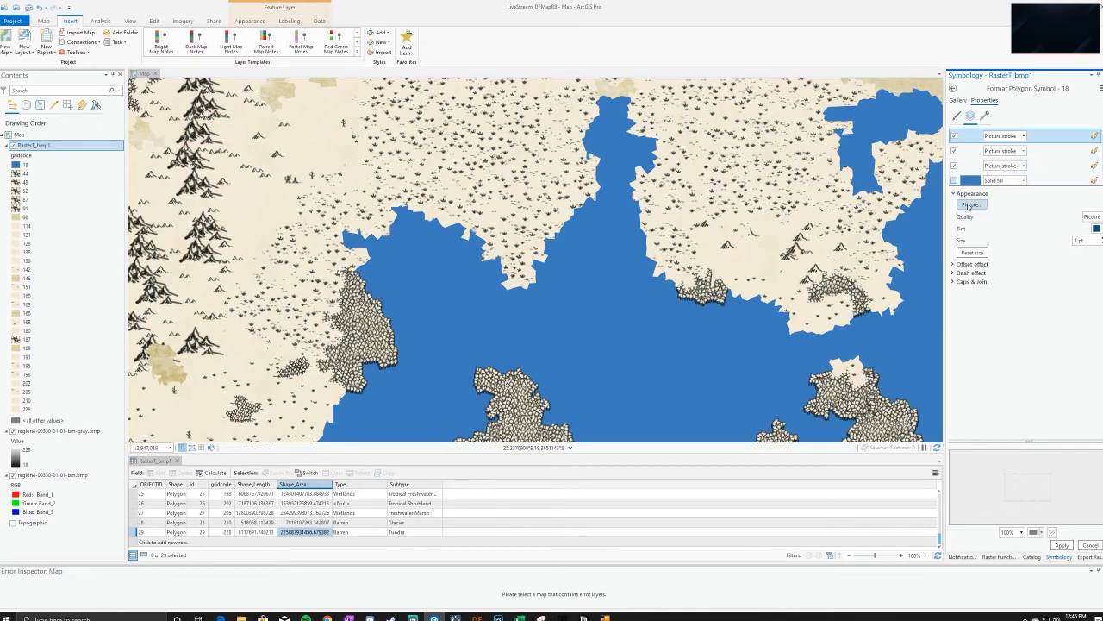
left_click(1063, 545)
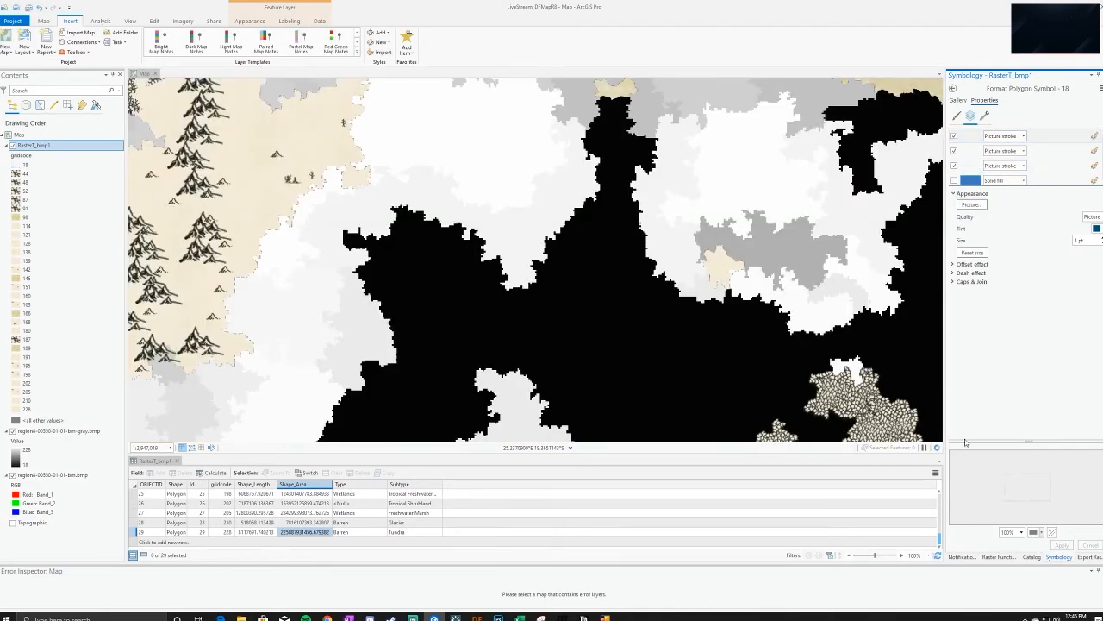
Turn the solid fill layer back on, set the selected picture stroke's tint to light blue and apply the changes
left_click(953, 180)
left_click(1097, 229)
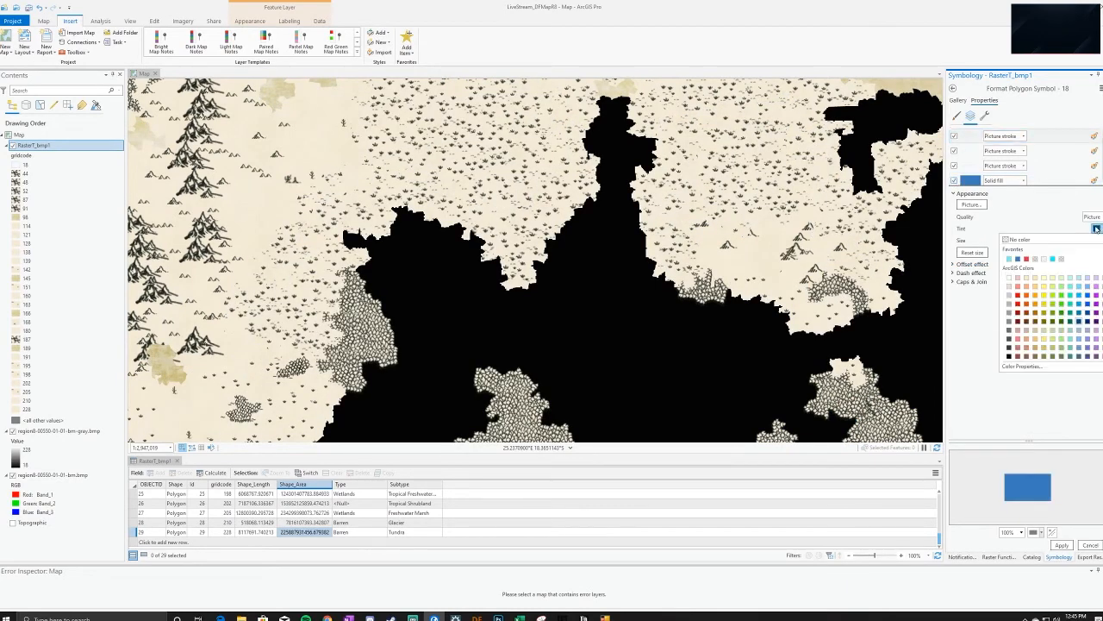
left_click(1090, 288)
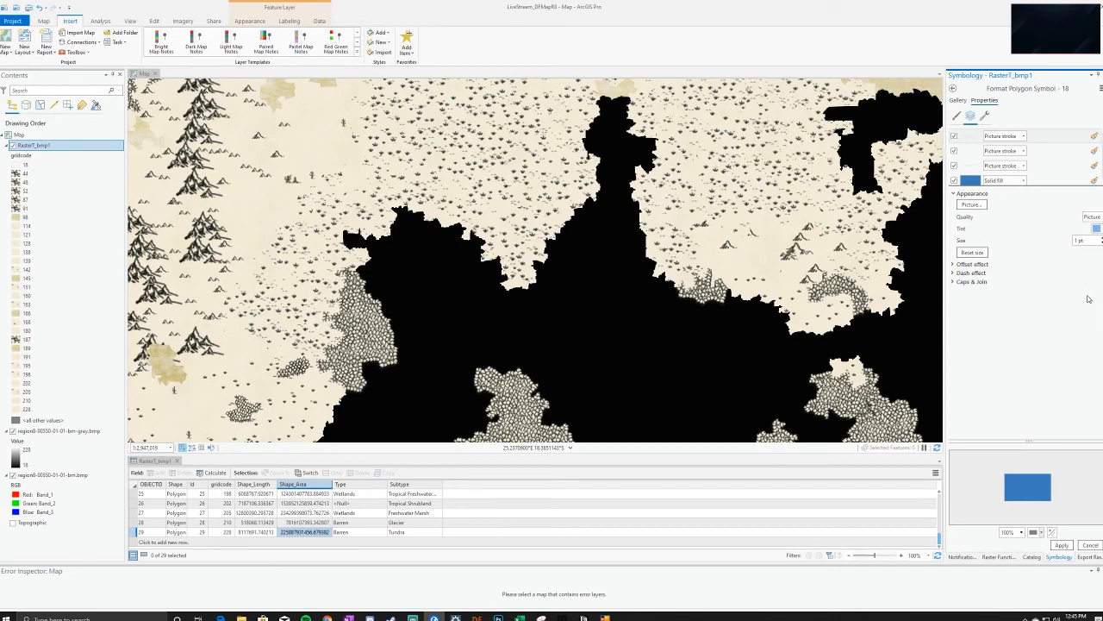
left_click(1061, 545)
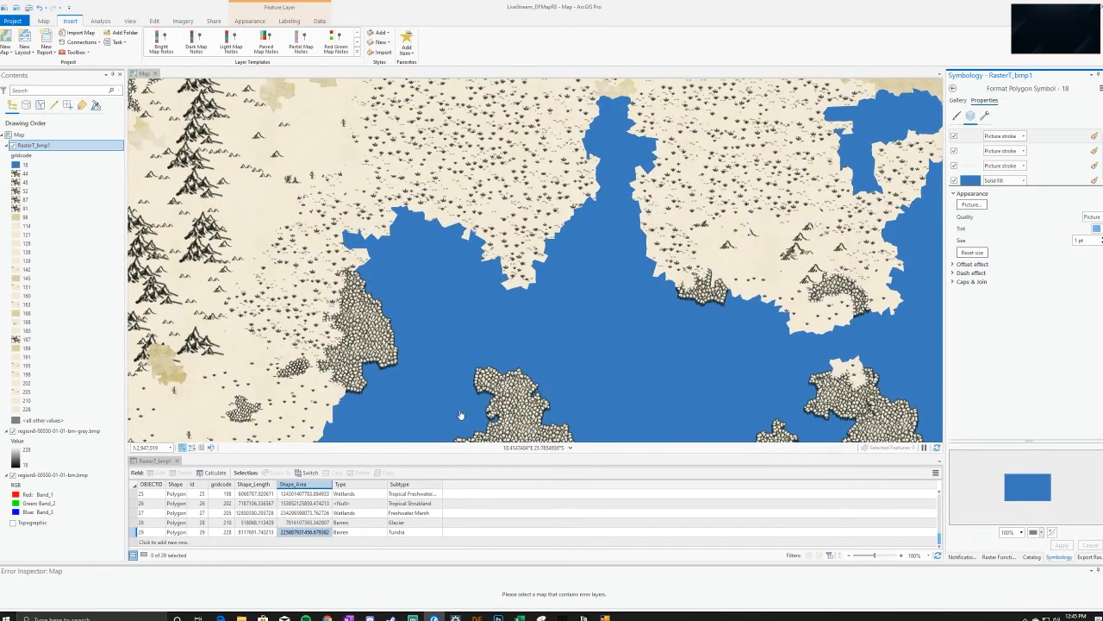
Inspect the coastline on the map and the effects that can be added to the solid fill layer
scroll(528, 372, "down", 3)
scroll(549, 379, "up", 3)
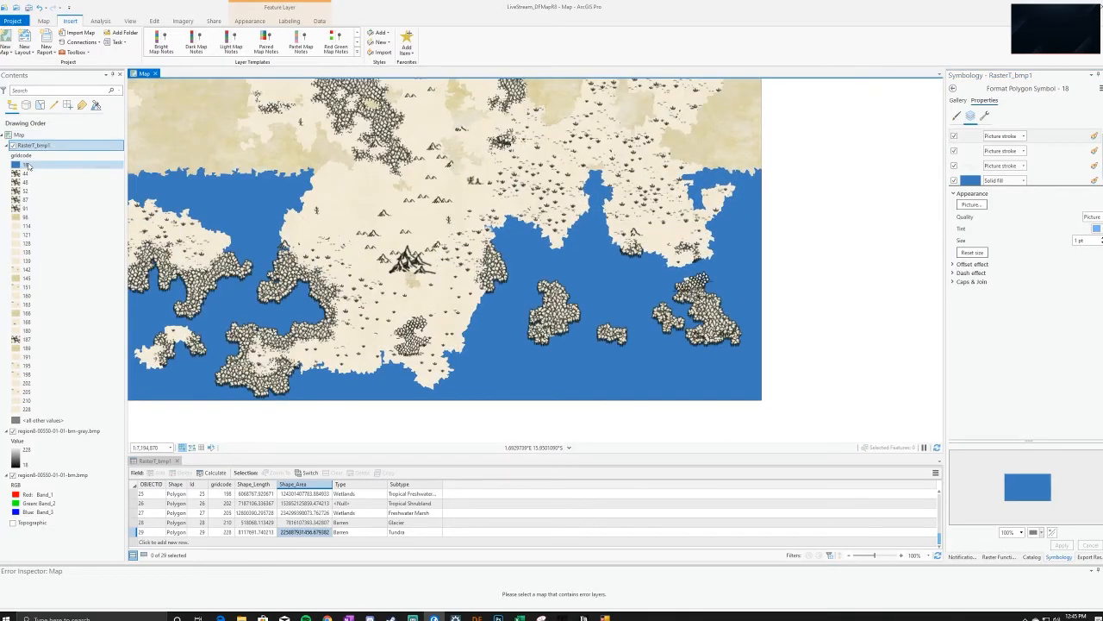
left_click(985, 116)
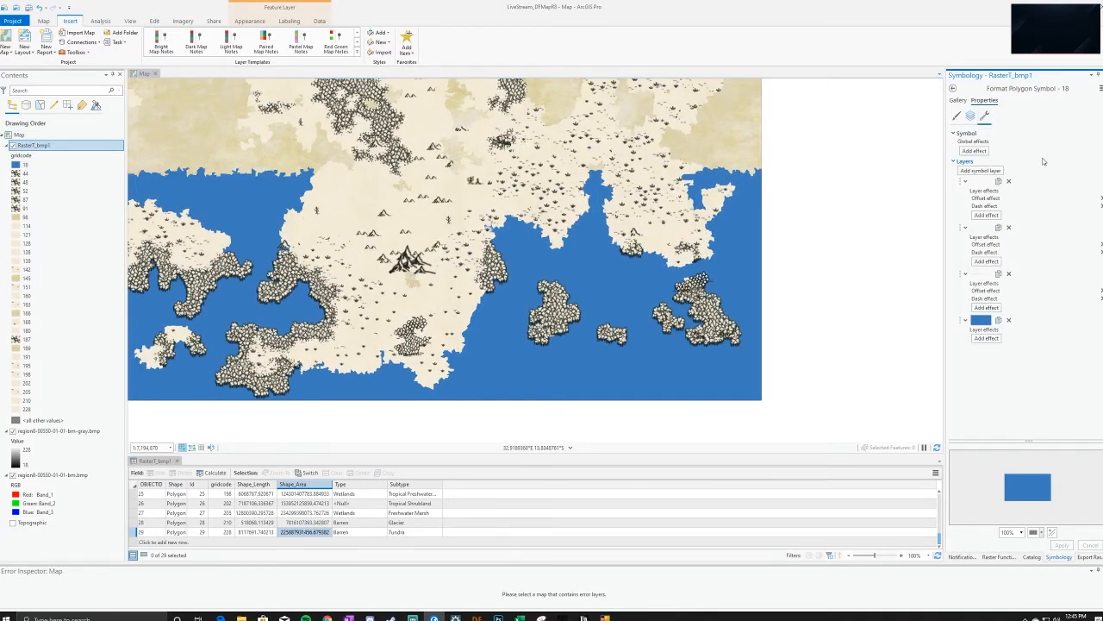
left_click(986, 338)
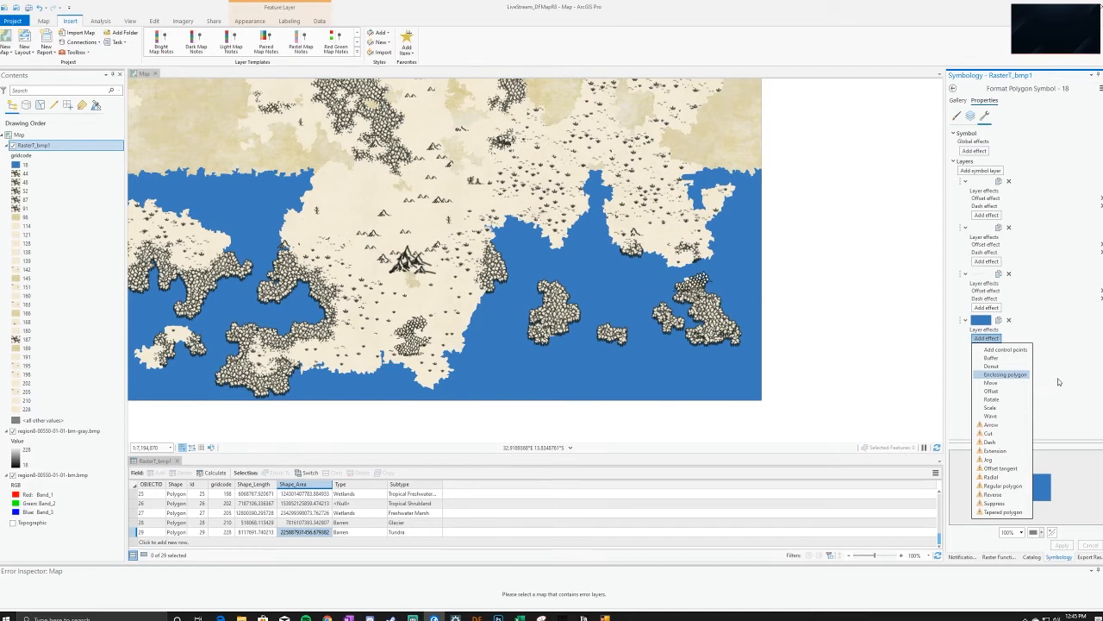
left_click(1059, 382)
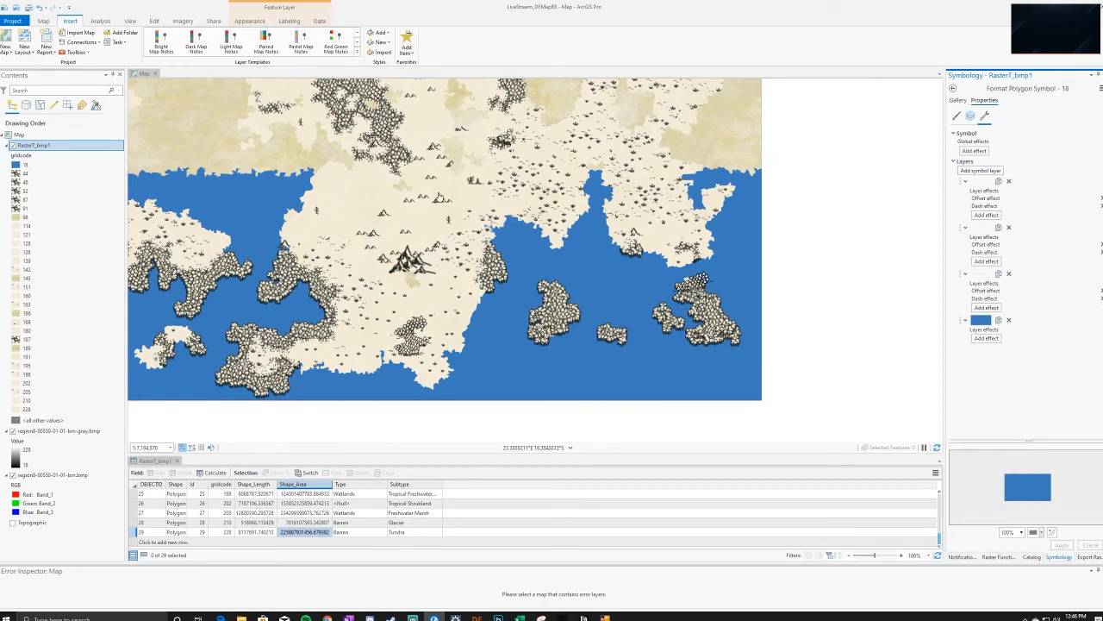
scroll(287, 209, "up", 3)
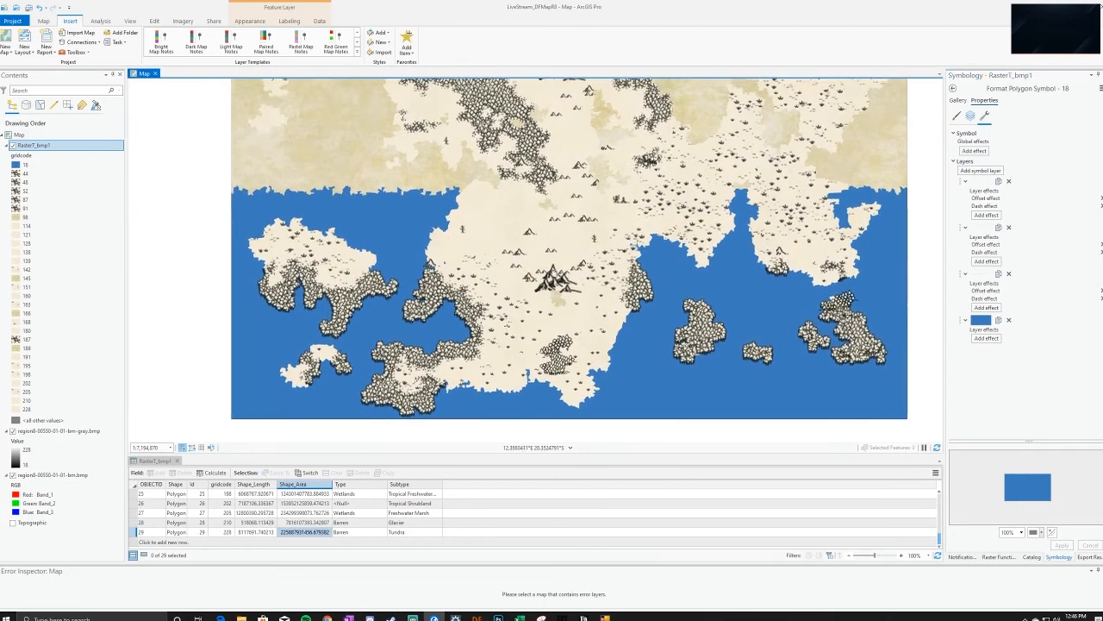
left_click_drag(392, 228, 382, 230)
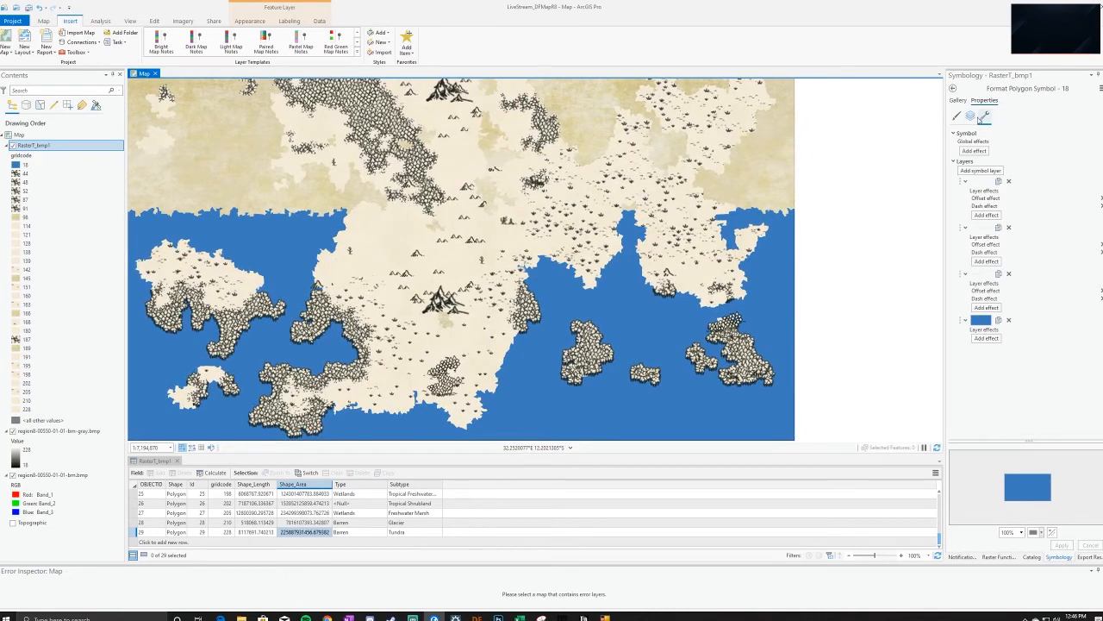
Examine the picture stroke's quality, offset effect, dash effect, and caps and join settings, and compare them with the coastline
left_click(971, 116)
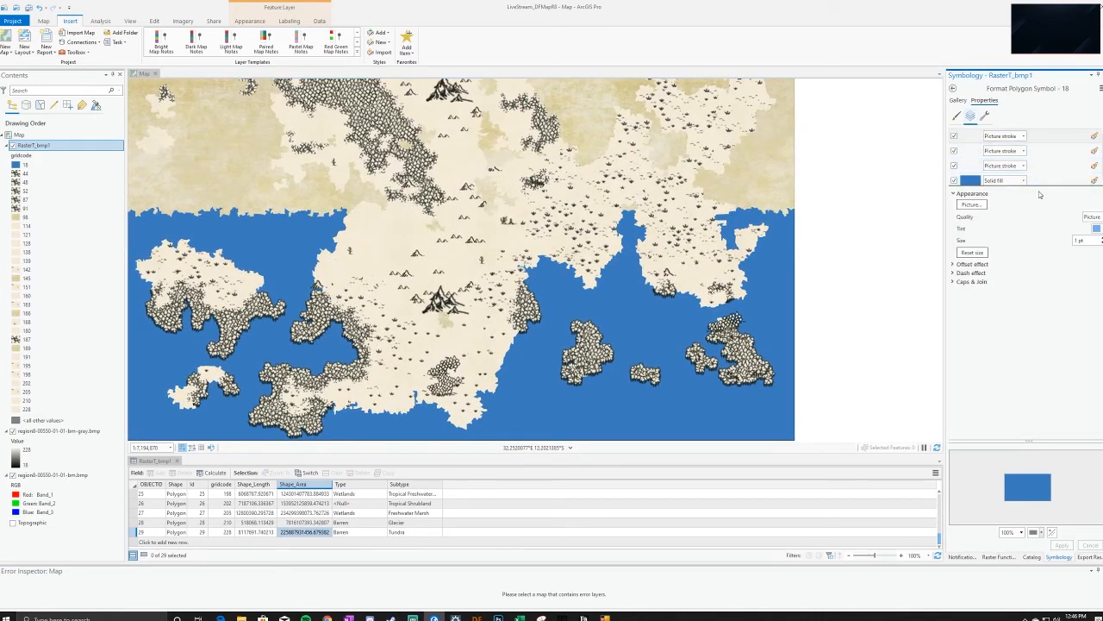
left_click(1092, 216)
left_click(1100, 217)
left_click(954, 265)
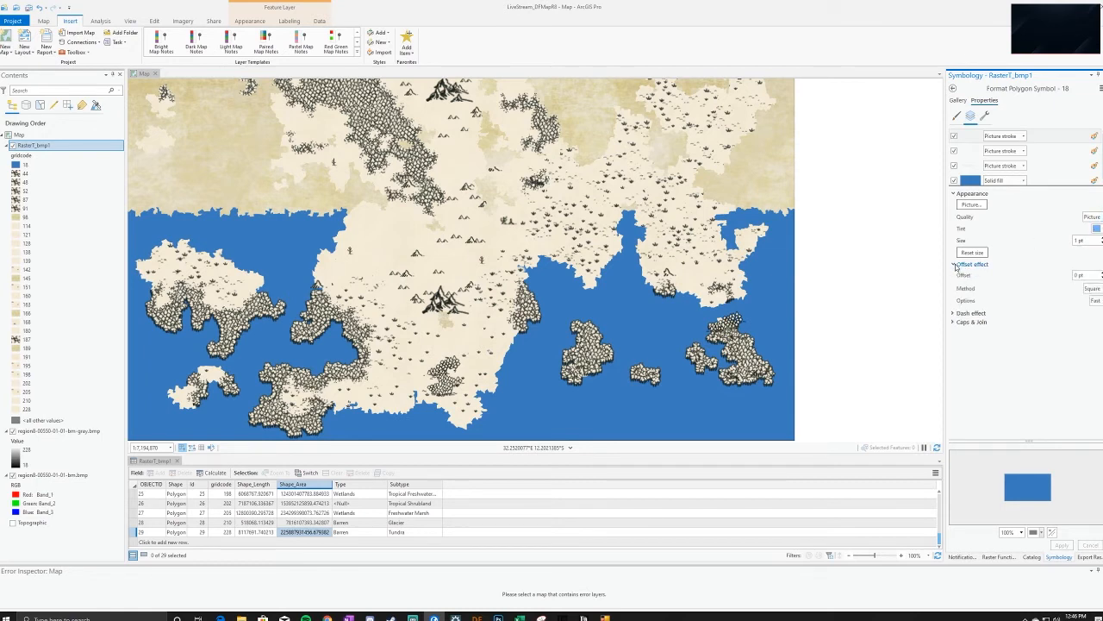
left_click(957, 314)
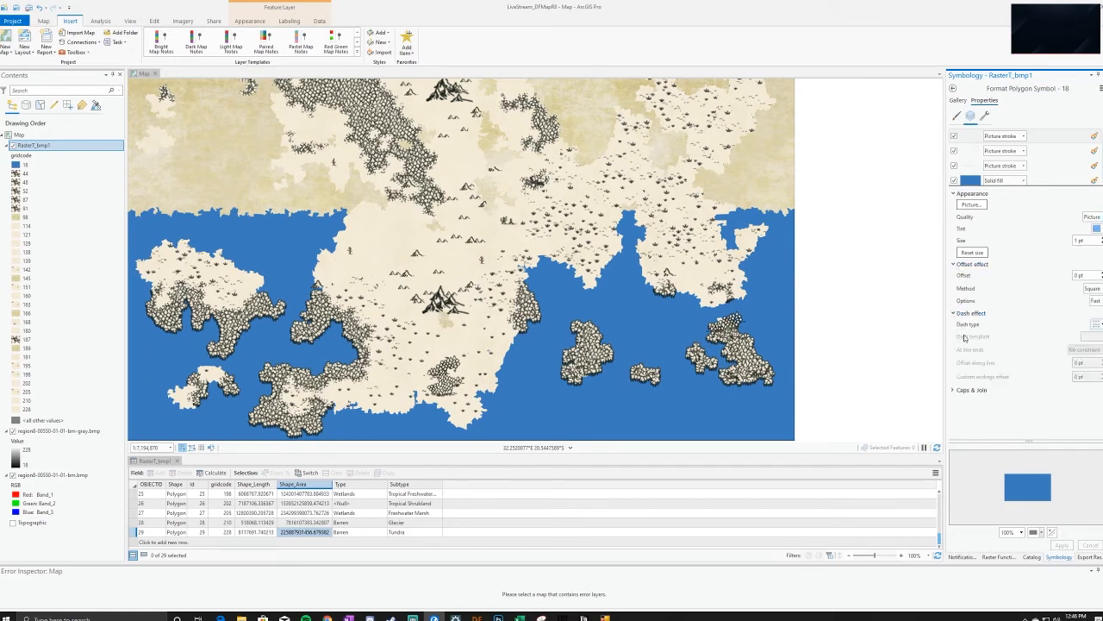
left_click(953, 389)
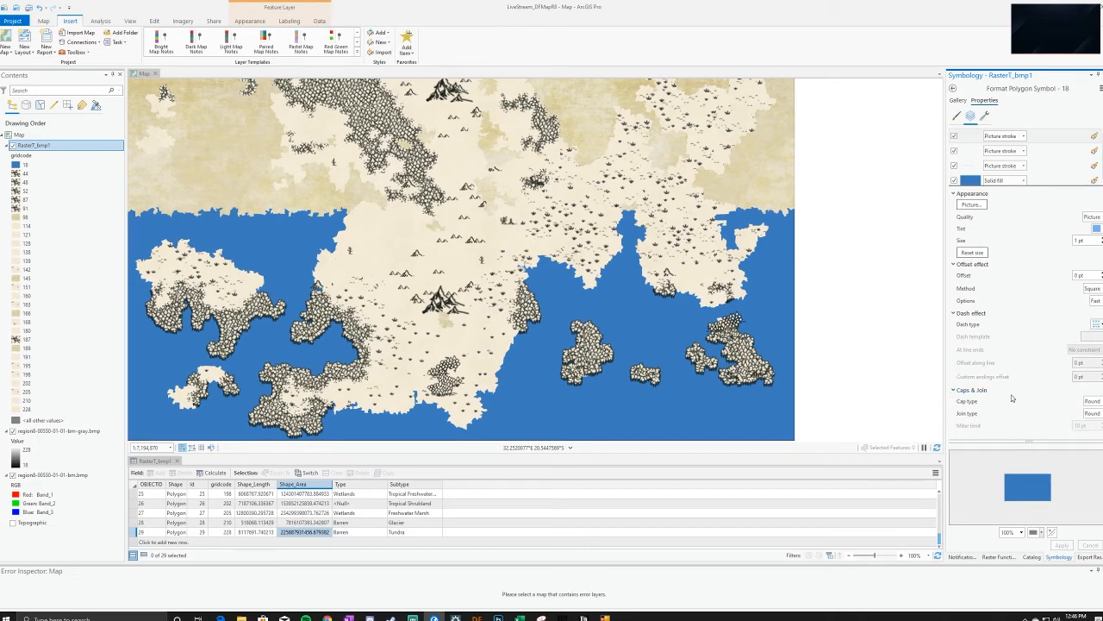
left_click(1097, 292)
left_click(1093, 288)
left_click_drag(641, 187, 670, 213)
scroll(536, 376, "up", 2)
scroll(537, 384, "up", 2)
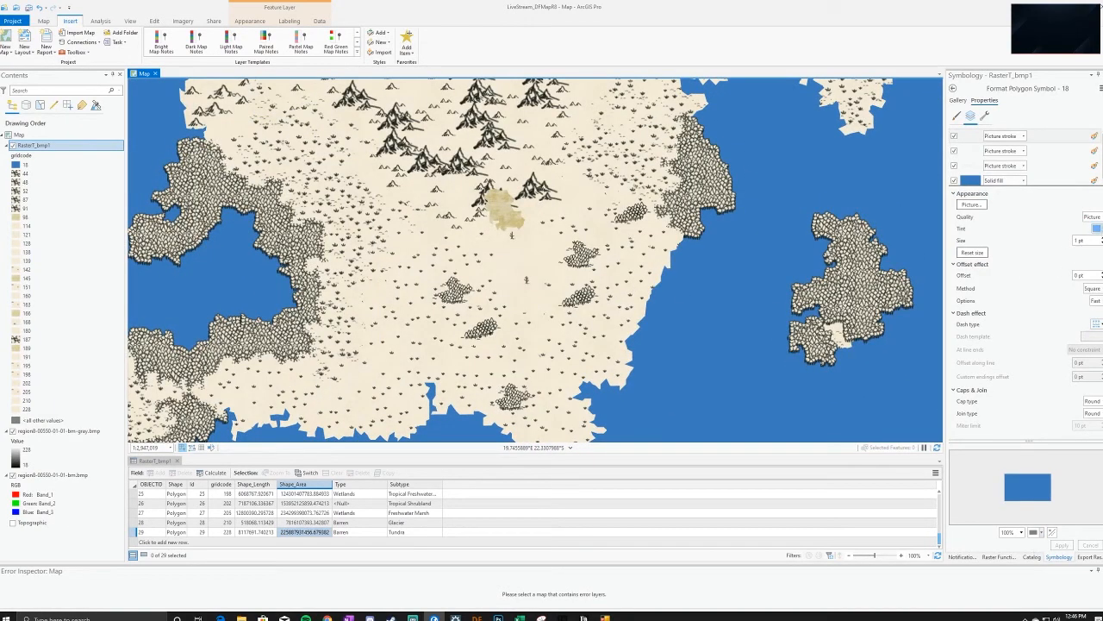
Set the picture stroke's tint to the light cyan favorite color and check the coastline
left_click(1096, 228)
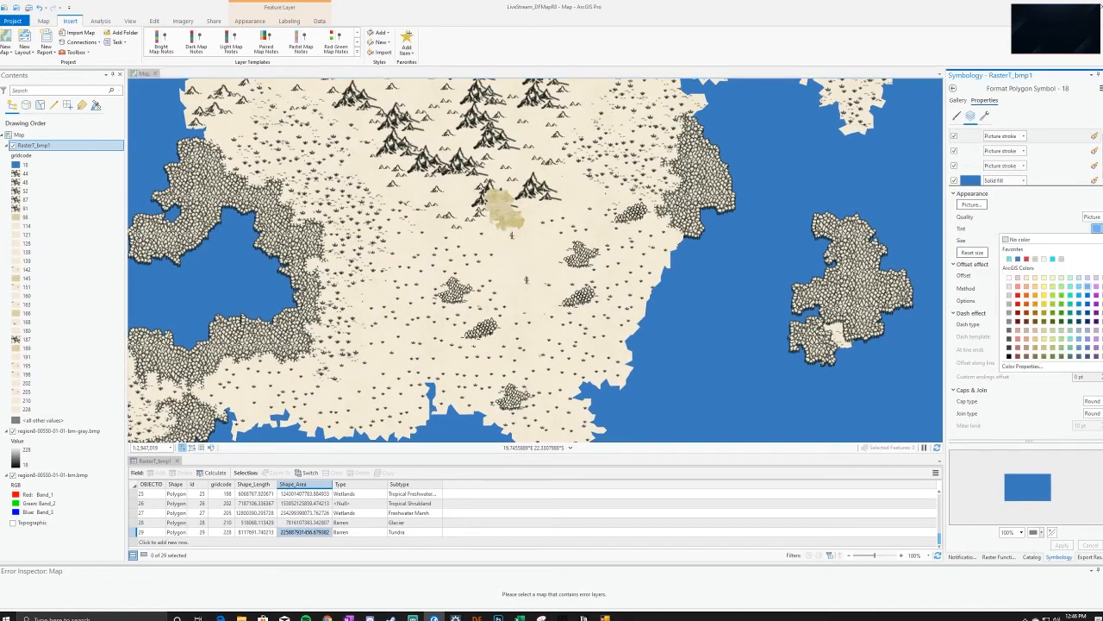
left_click(1009, 259)
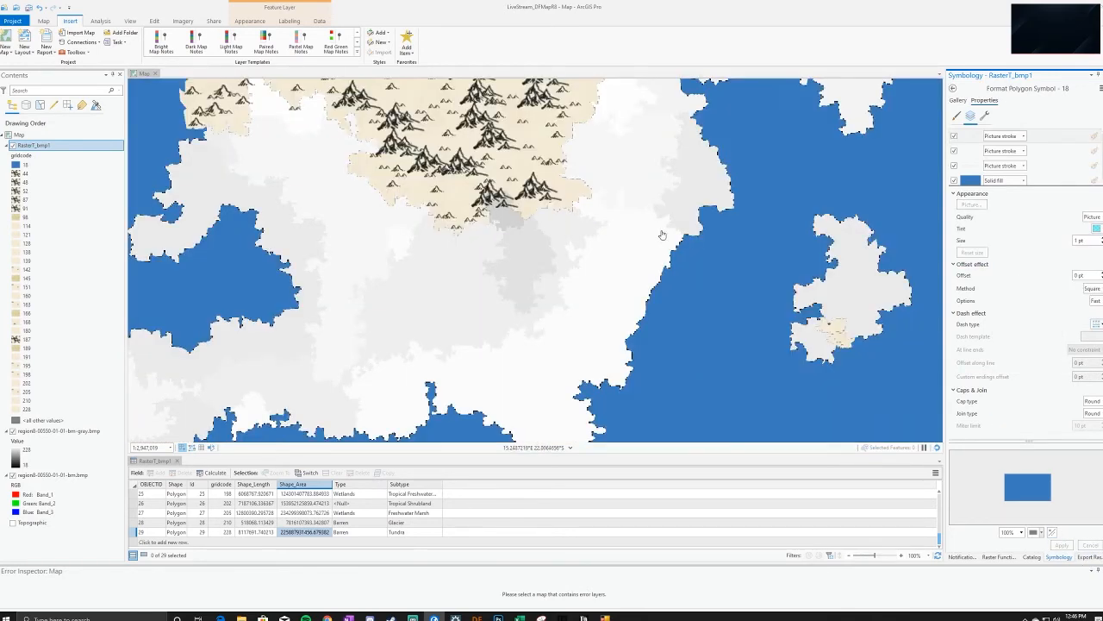
left_click_drag(594, 224, 571, 362)
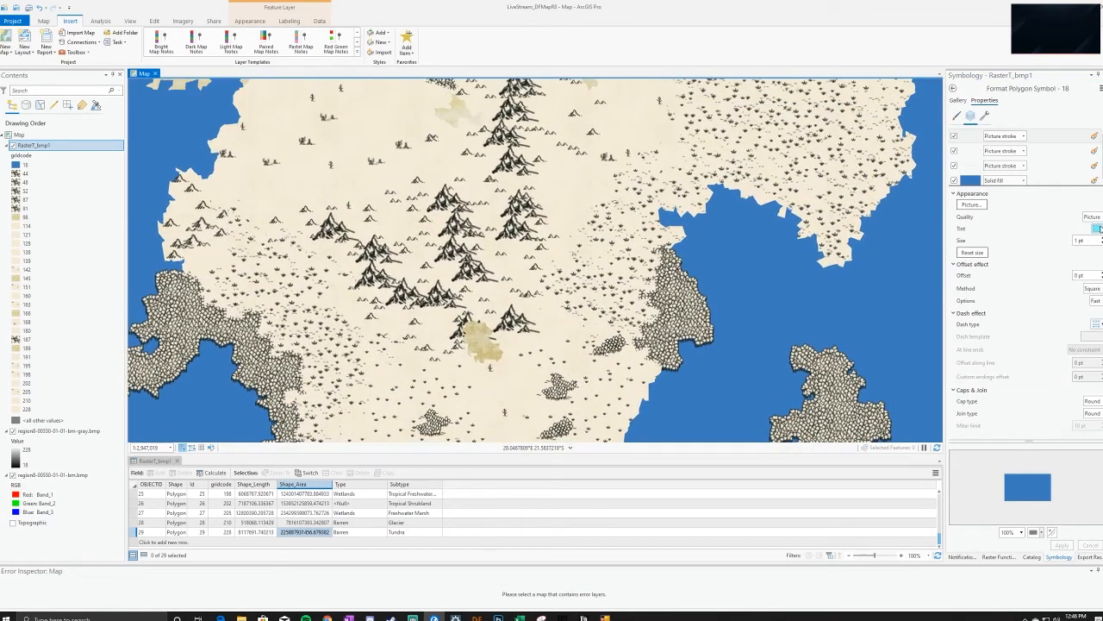
Change the picture stroke's tint to medium blue, set its quality to Draft and apply the changes
left_click(1099, 228)
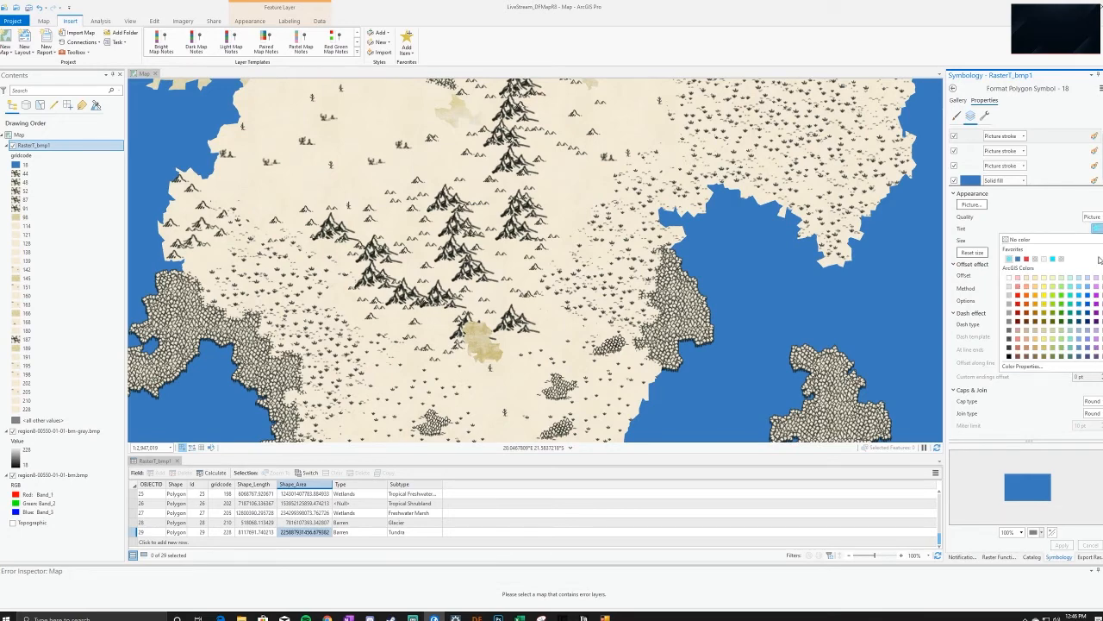
left_click(1082, 354)
left_click(1061, 544)
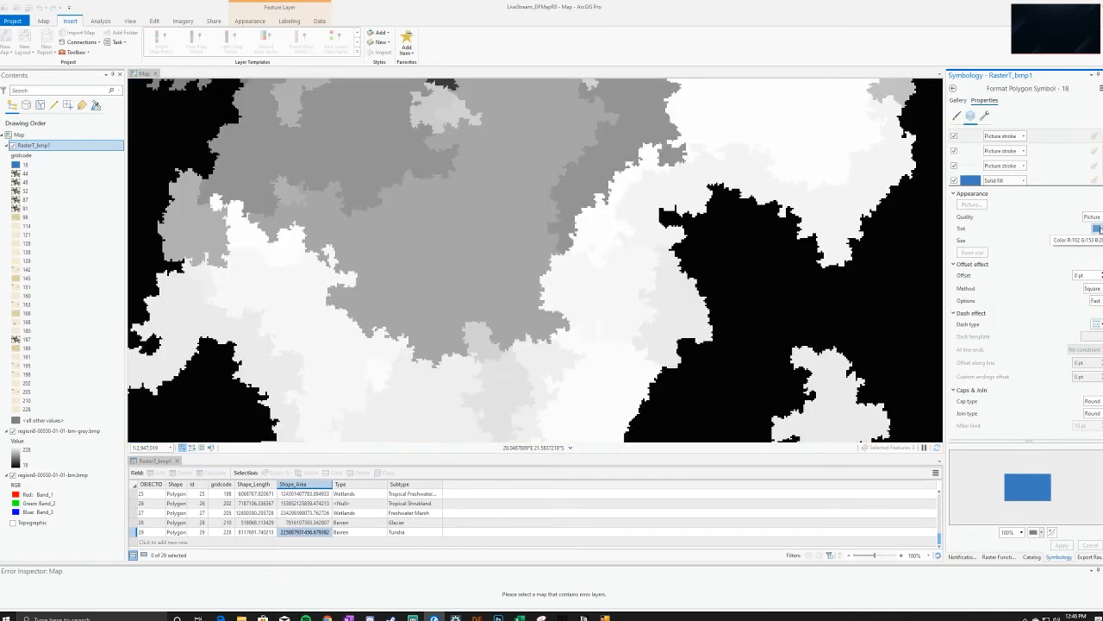
left_click(1091, 218)
left_click(1092, 225)
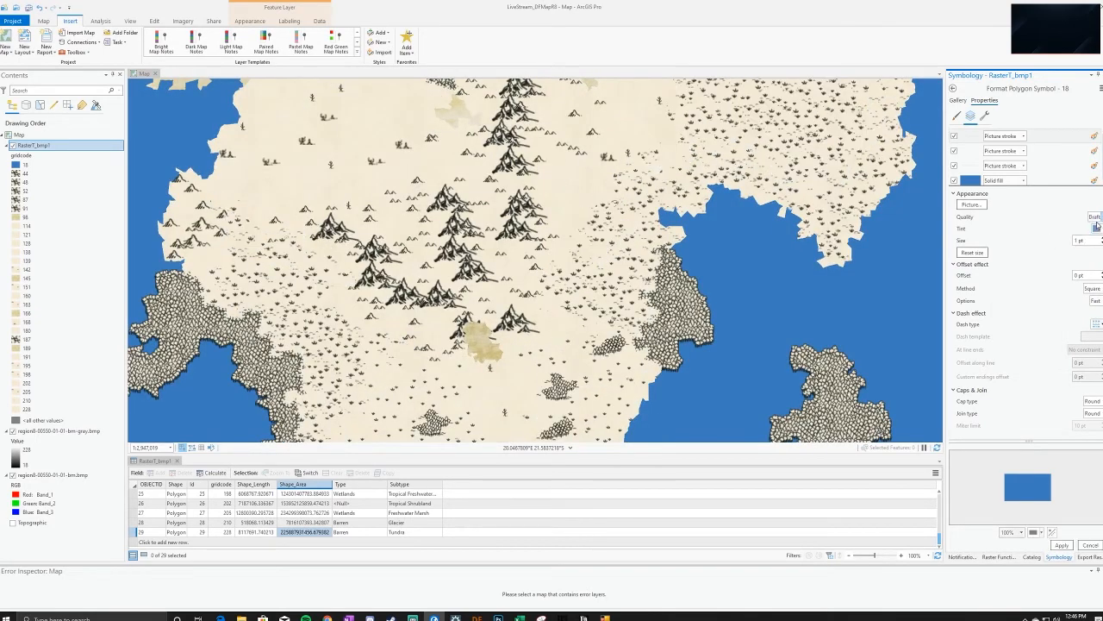
left_click(1061, 545)
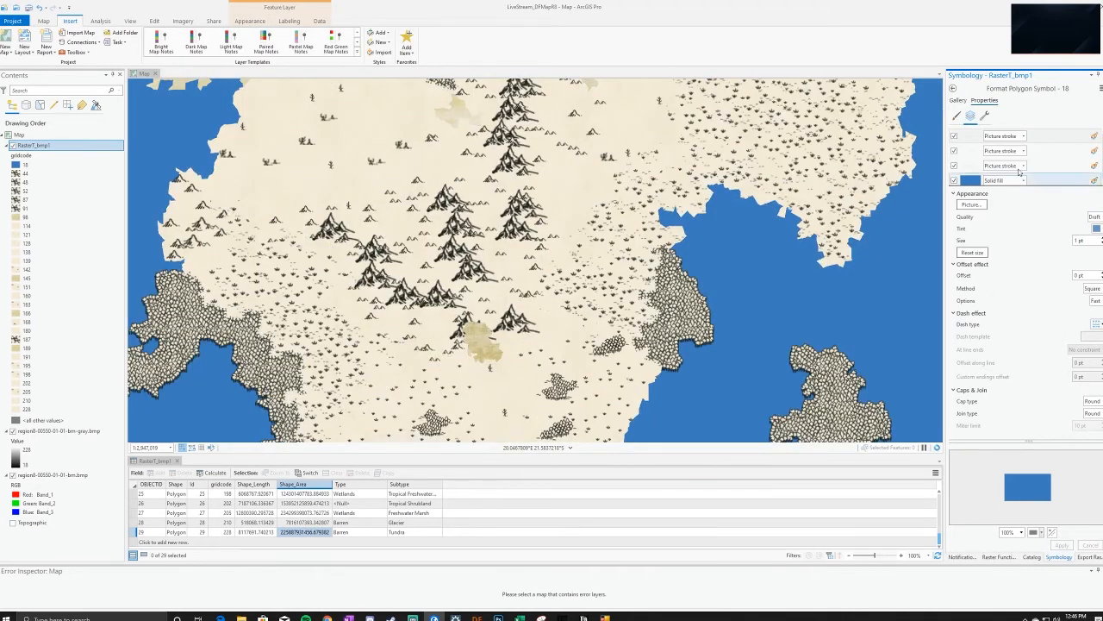
Try the ArcGIS 2D Health/Medical symbol on gridcode 18, and replace it with the Water (area) symbol
left_click(957, 116)
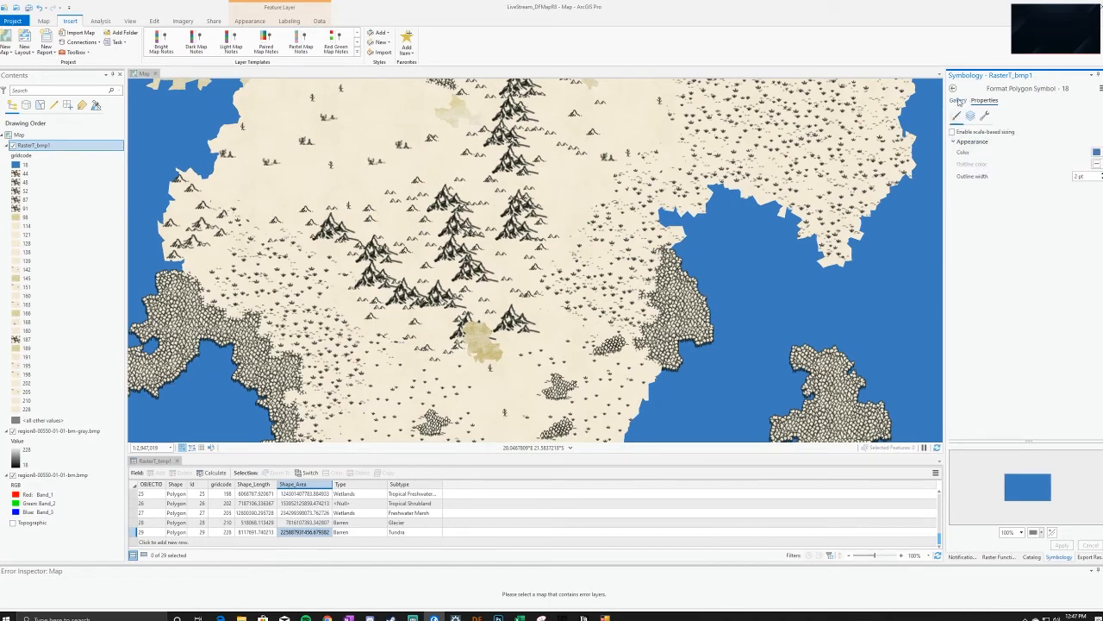
left_click(958, 100)
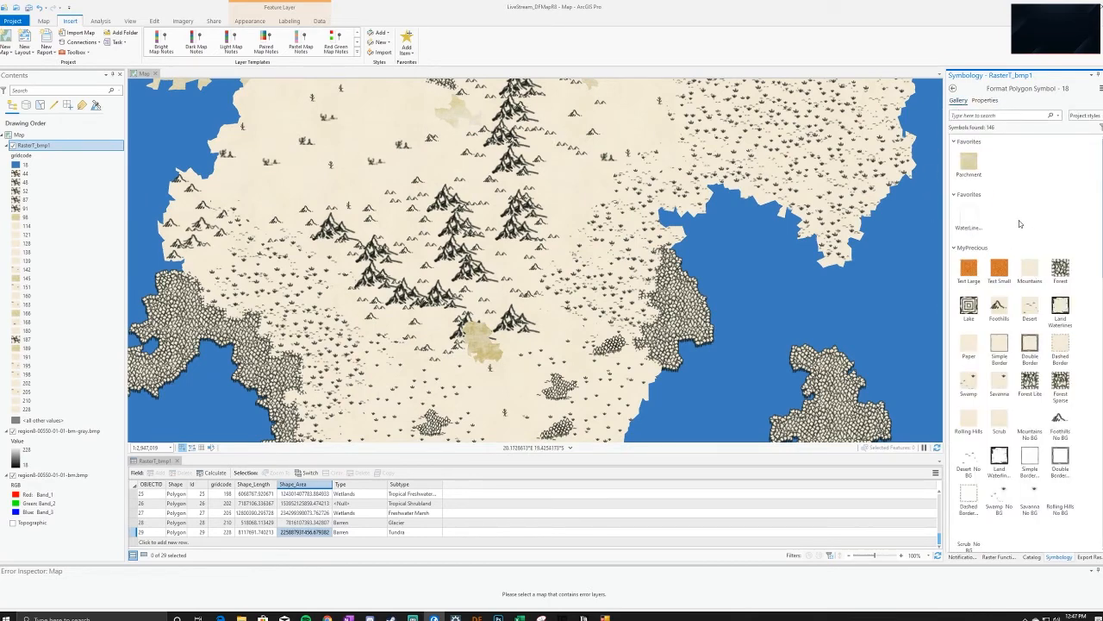
scroll(1019, 220, "down", 1)
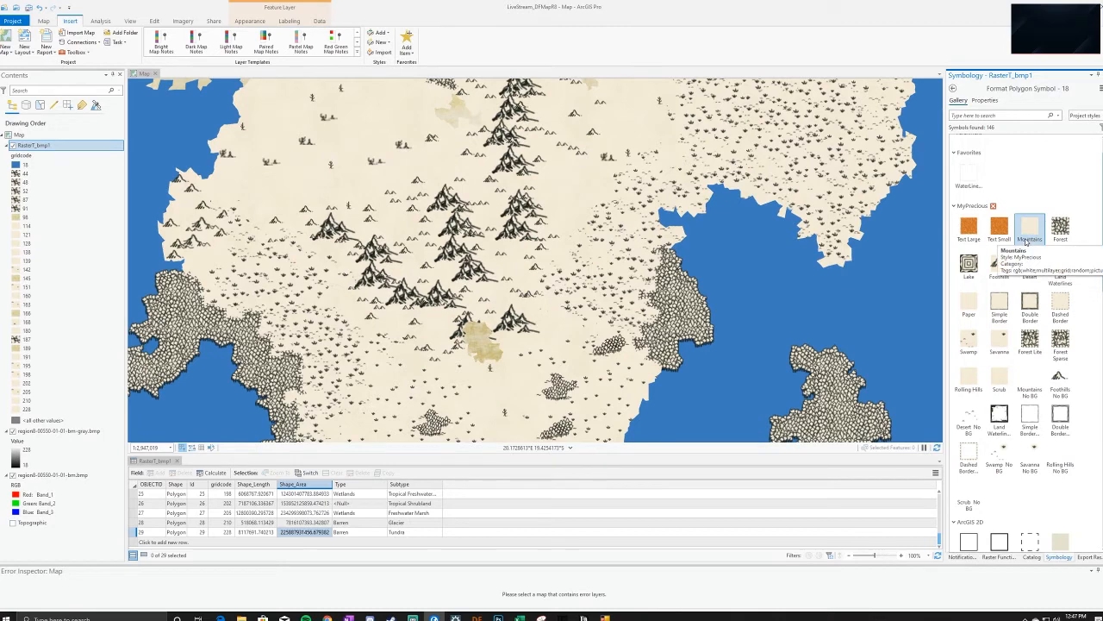
scroll(1024, 244, "down", 4)
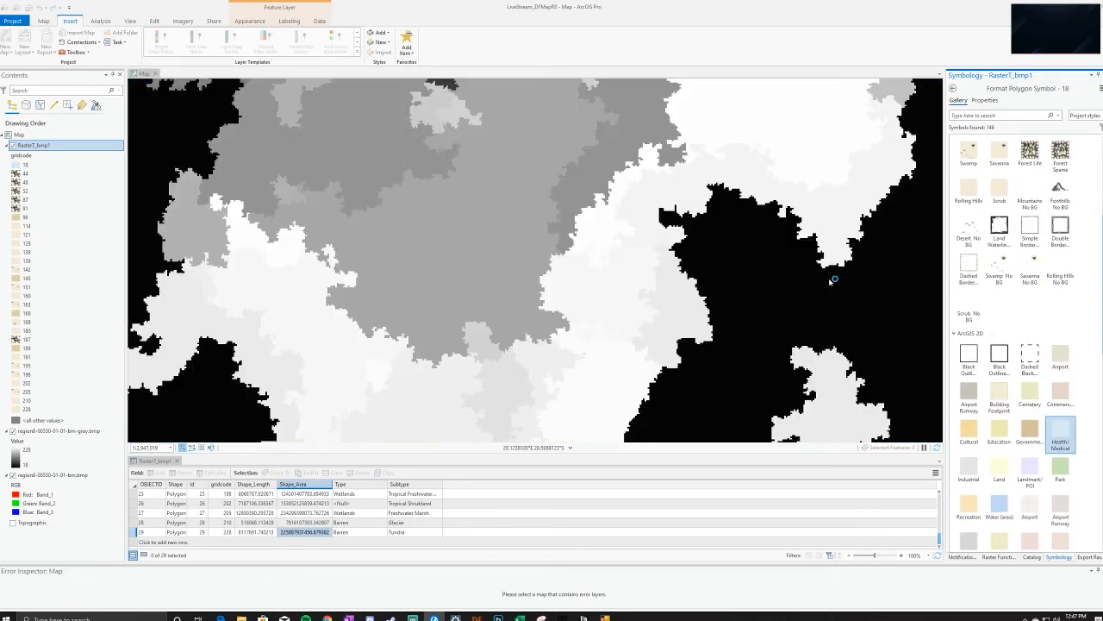
scroll(808, 335, "down", 3)
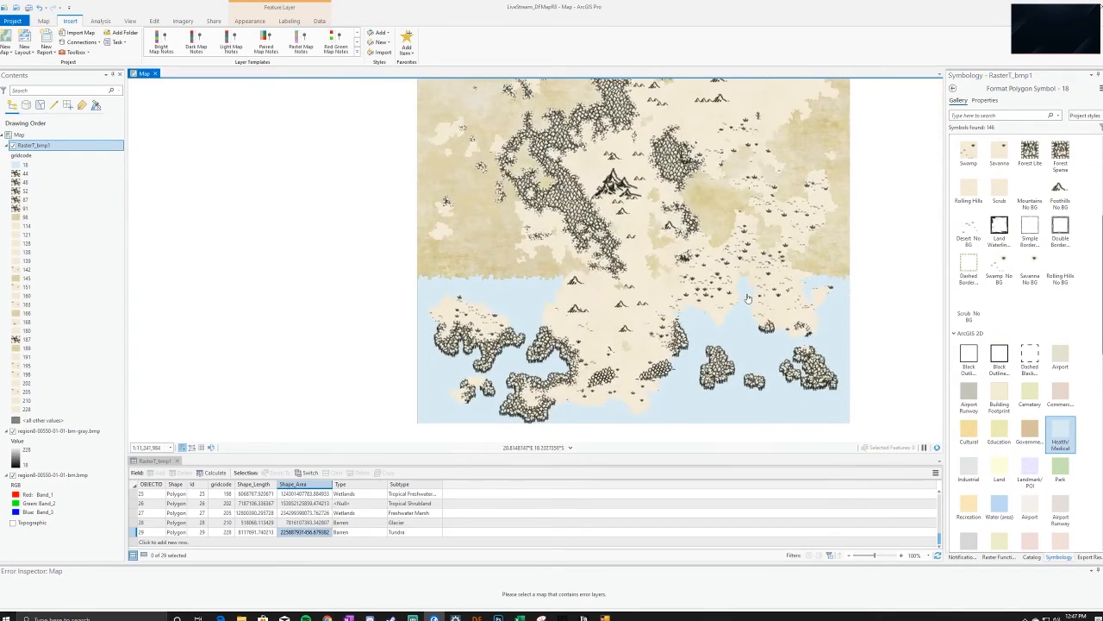
scroll(685, 379, "up", 2)
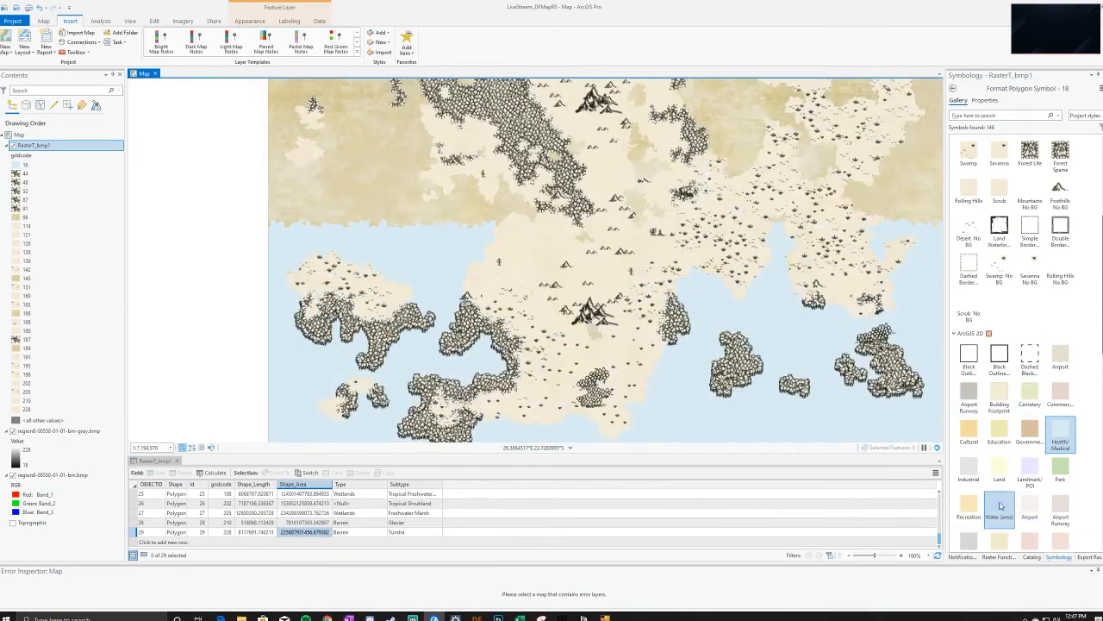
left_click(1001, 489)
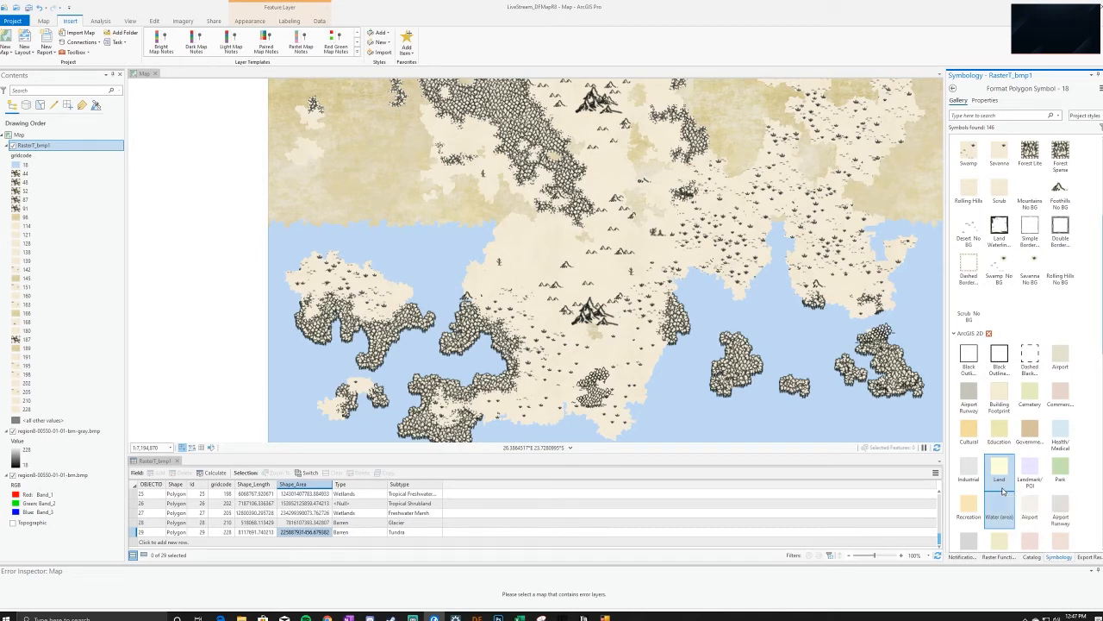
Replace the gridcode 18 symbol with the favorite Parchment symbol and check the sea areas across the map
left_click_drag(608, 155, 569, 251)
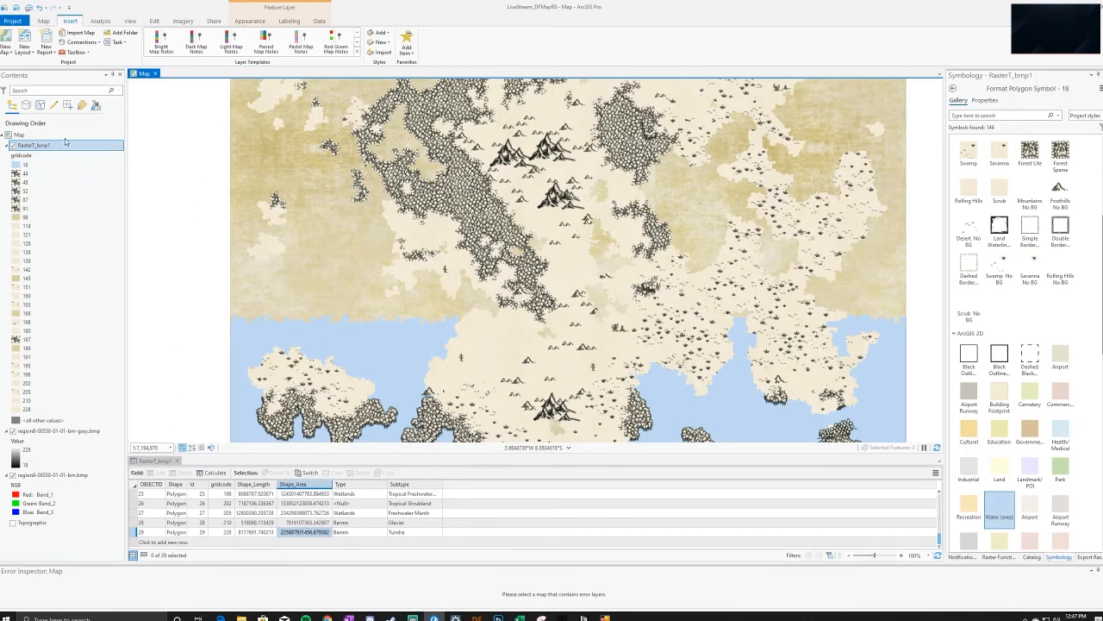
left_click(52, 164)
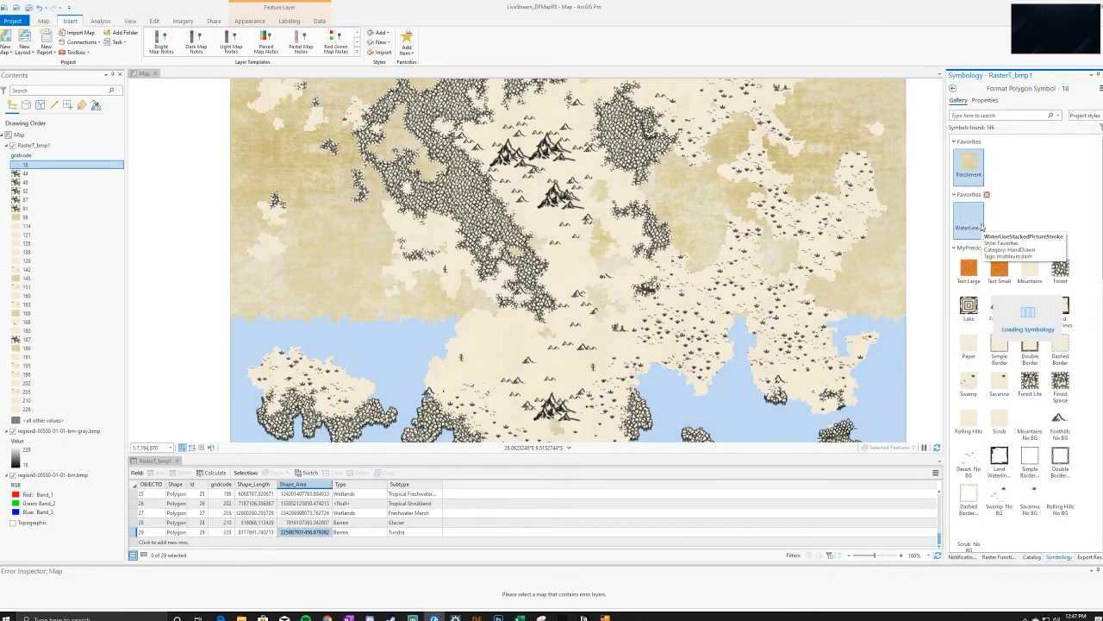
left_click(985, 225)
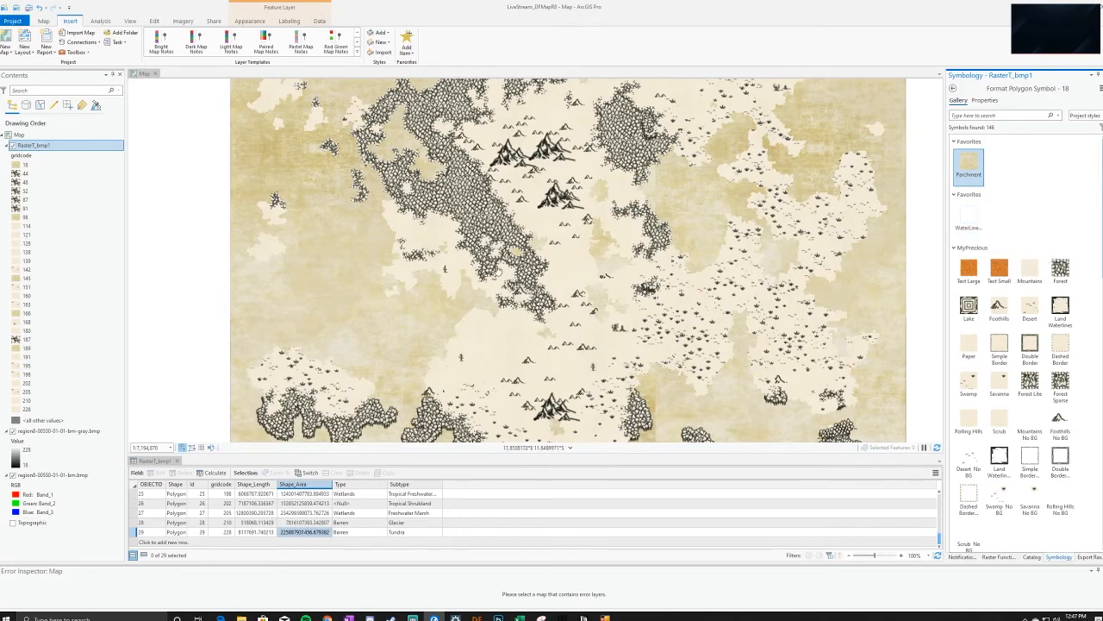
left_click_drag(390, 320, 376, 365)
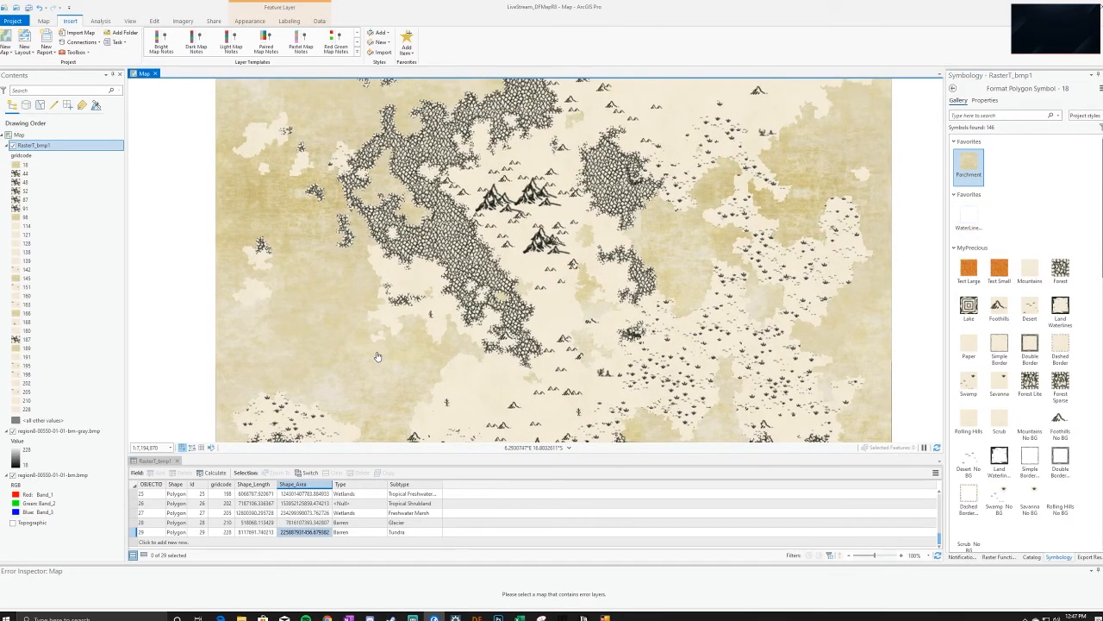
left_click_drag(420, 318, 448, 183)
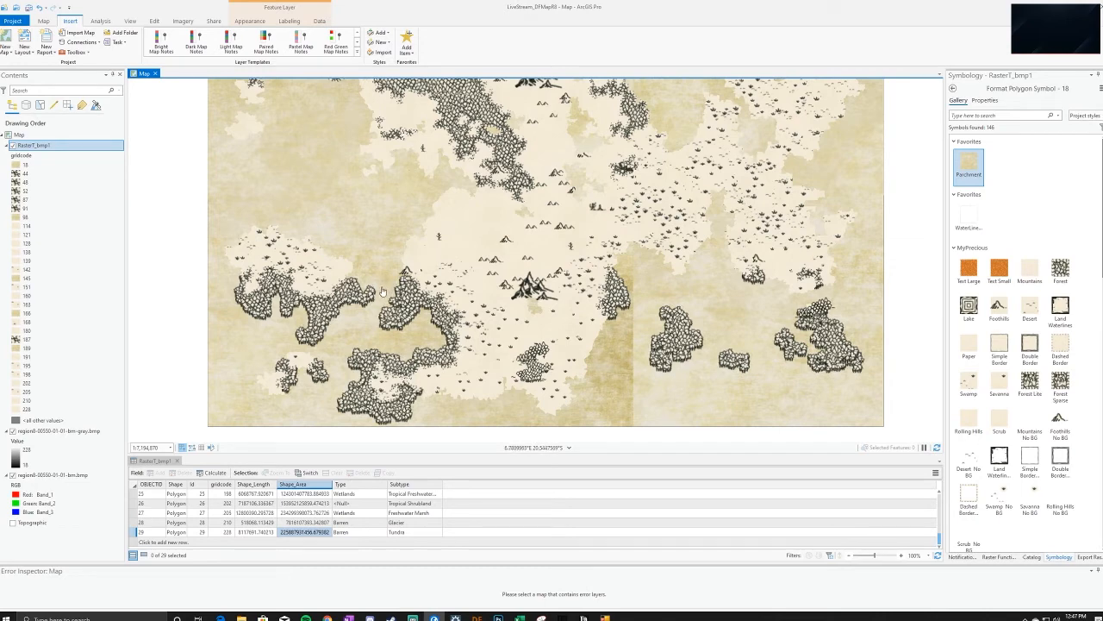
left_click_drag(362, 287, 380, 365)
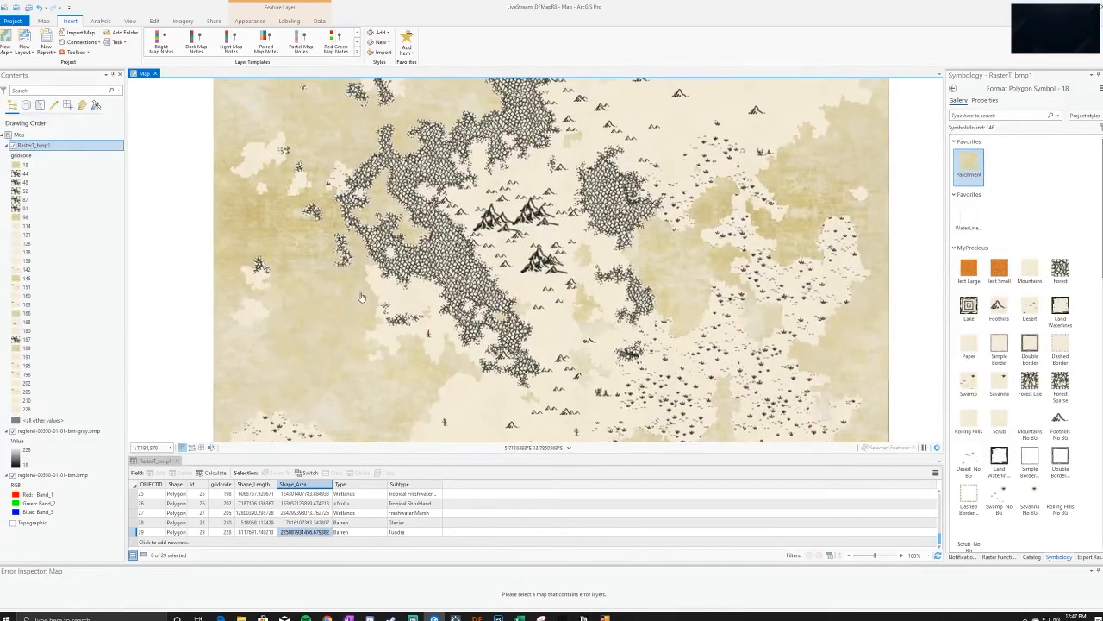
left_click_drag(361, 297, 420, 364)
scroll(420, 363, "up", 4)
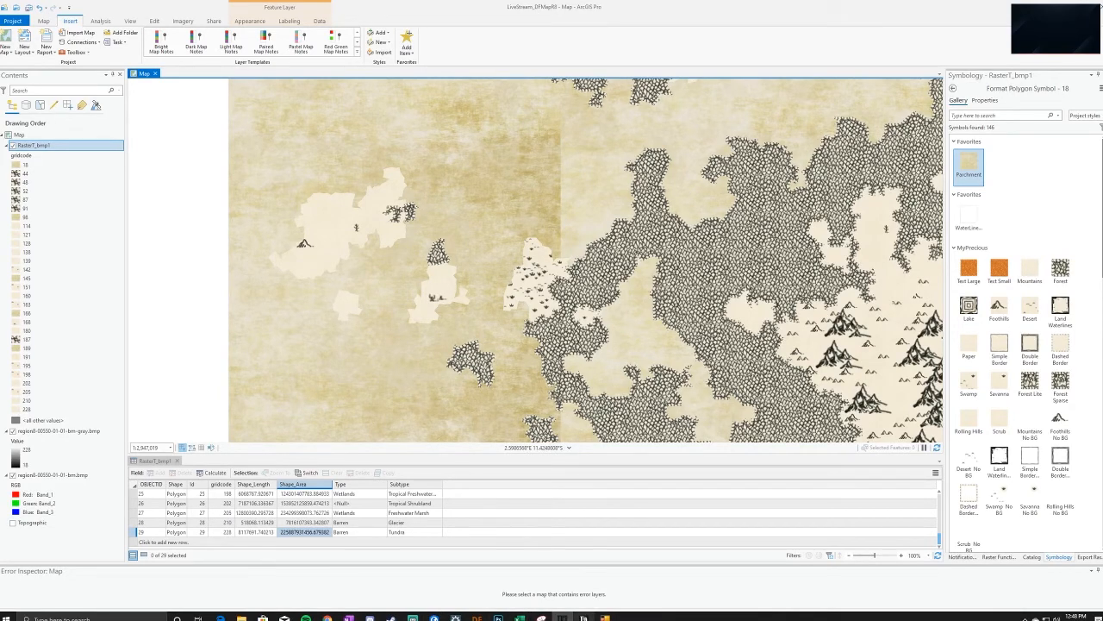
Switch to Dwarf Fortress's fortress location map and examine the terrain from the Swamp of Combating west to the Cyclopean Ocean
mouse_move(476, 617)
left_click(429, 582)
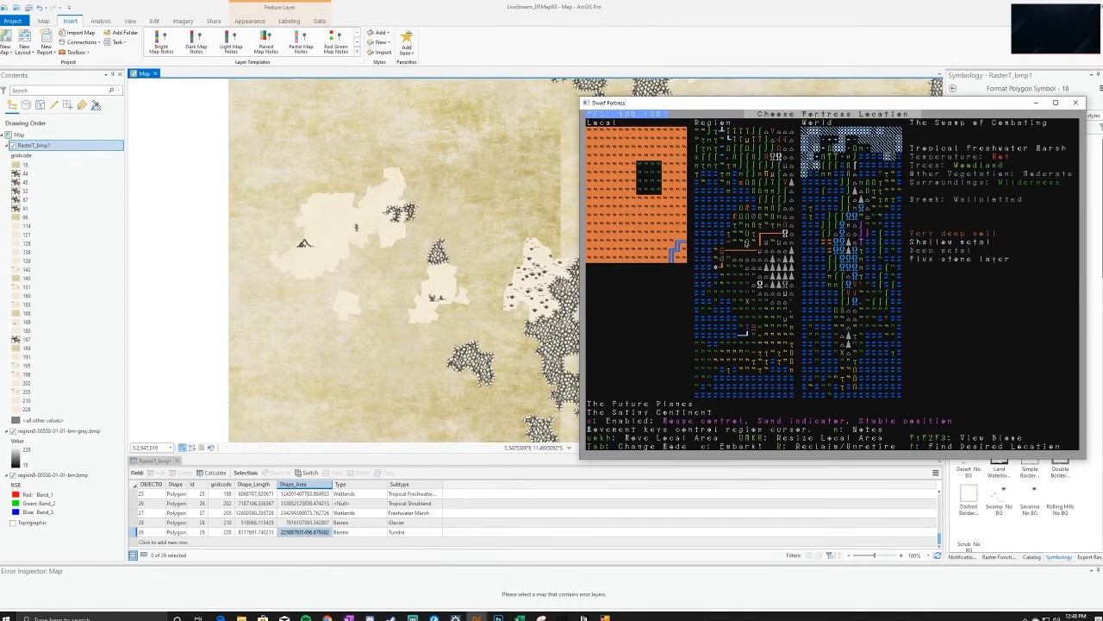
key("Right")
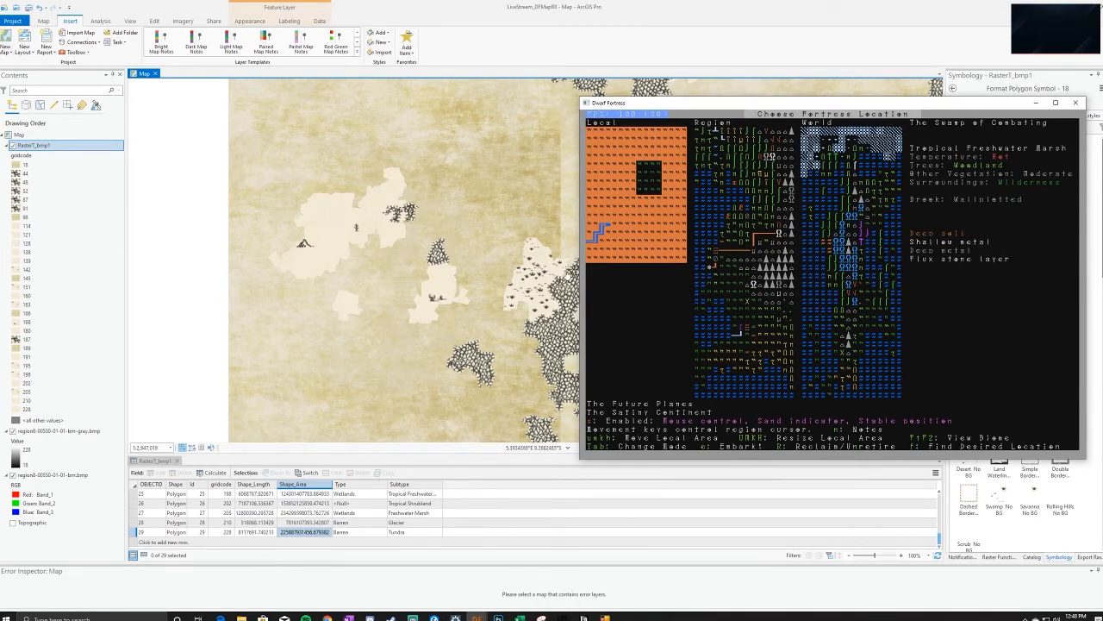
key("Up")
key("Right")
key("Down")
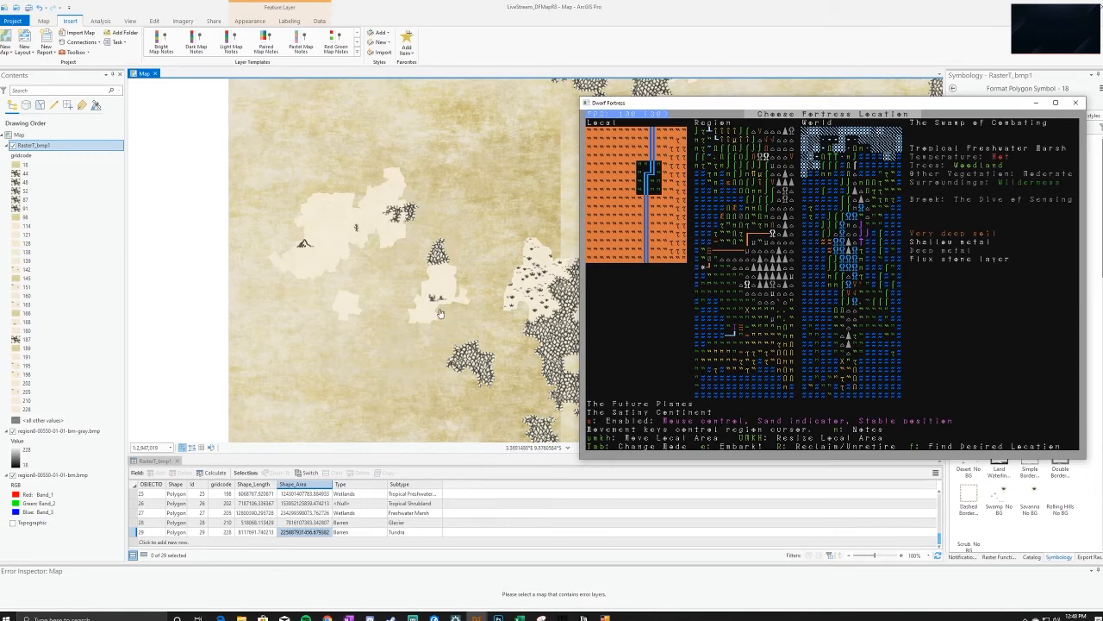
key("Left")
key("Left")
key("Left")
key("Left")
key("Left")
key("Left")
key("Left")
key("Left")
key("Left")
key("Left")
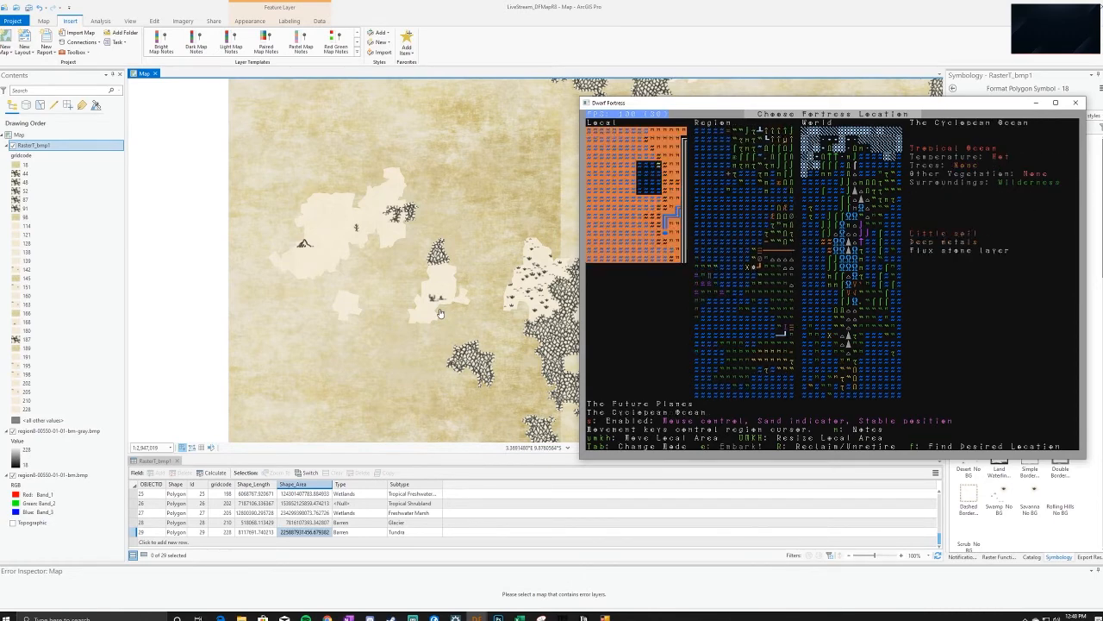
Examine the marsh biomes of the Land of Pregnancies and the ocean and savanna to its northwest
key("Right")
key("Right")
key("Right")
key("Right")
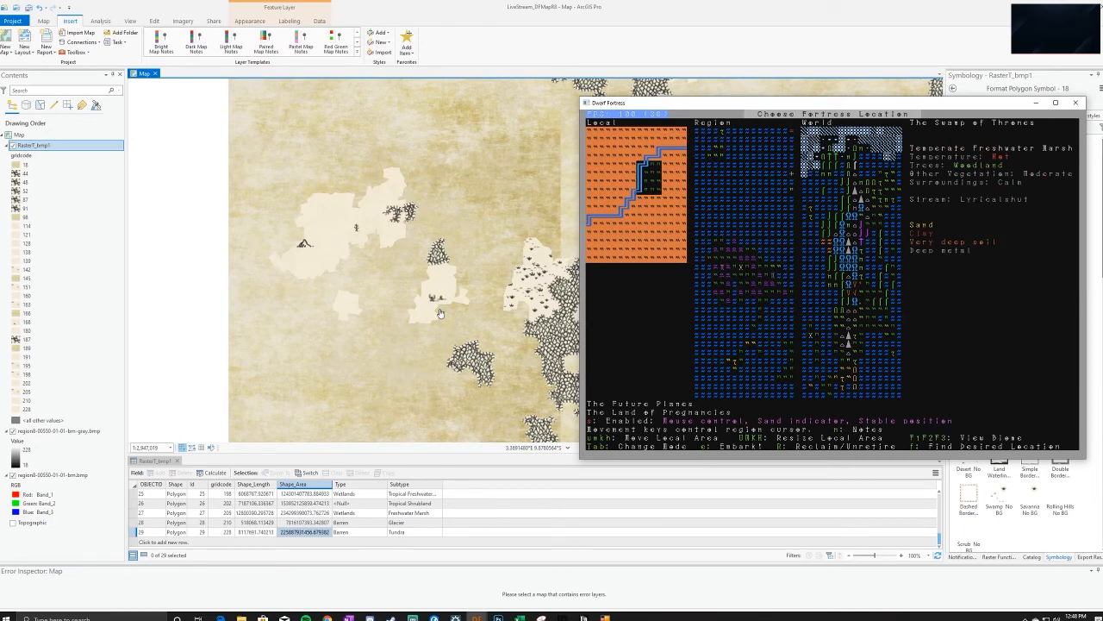
key("Left")
key("Left")
key("Left")
key("Left")
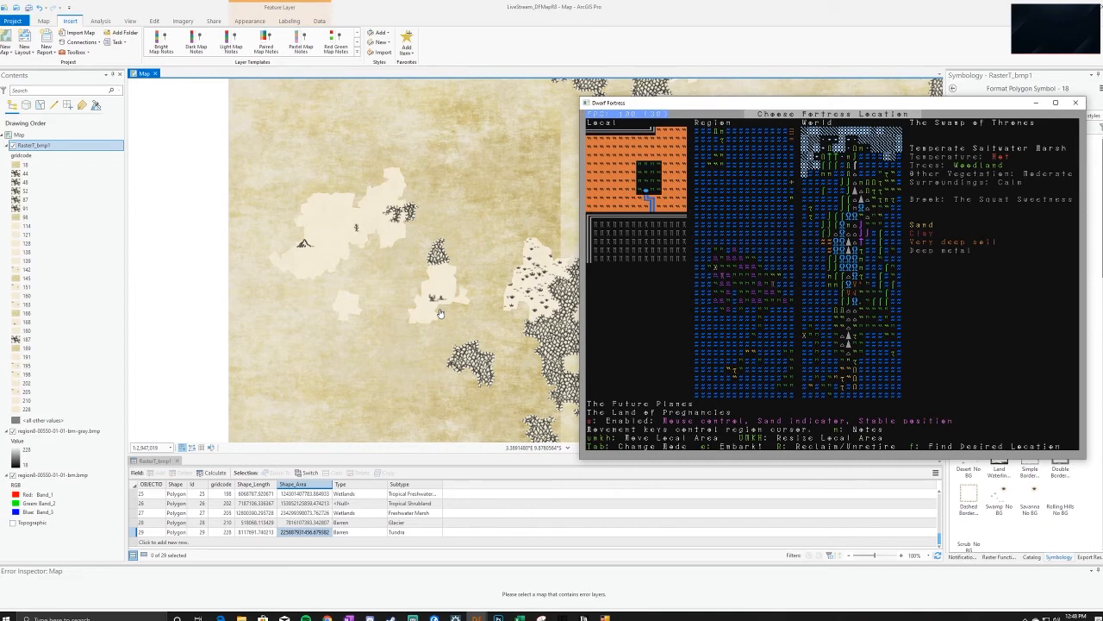
key("Left")
key("Left")
key("Left")
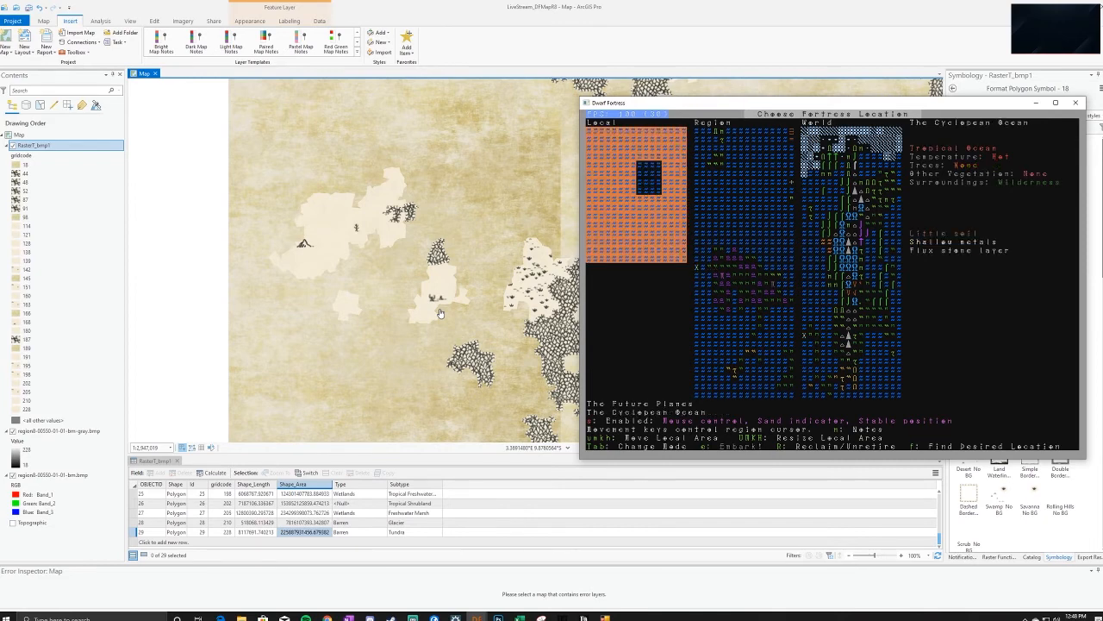
key("Left")
key("Left")
key("Left")
key("Left")
key("Up")
key("Up")
key("Up")
key("Left")
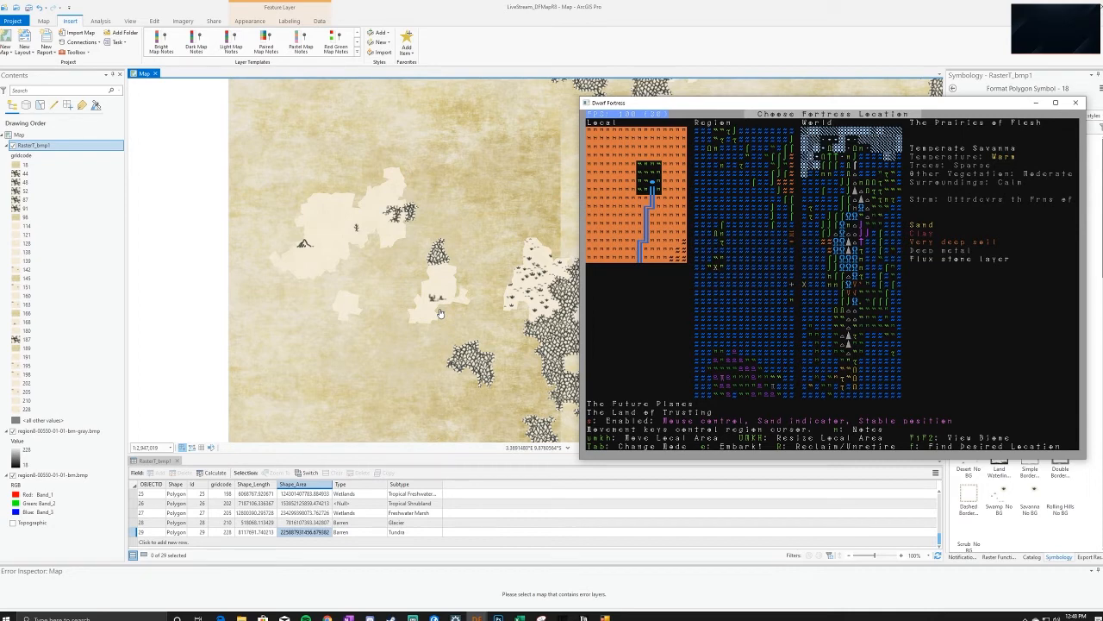
Survey the western islands southward, from the Land of Trusting through the Land of Pregnancies to the Land of Feed
key("Down")
key("Down")
key("Down")
key("Down")
key("Down")
key("Down")
key("Down")
key("Down")
key("Down")
key("Down")
key("Down")
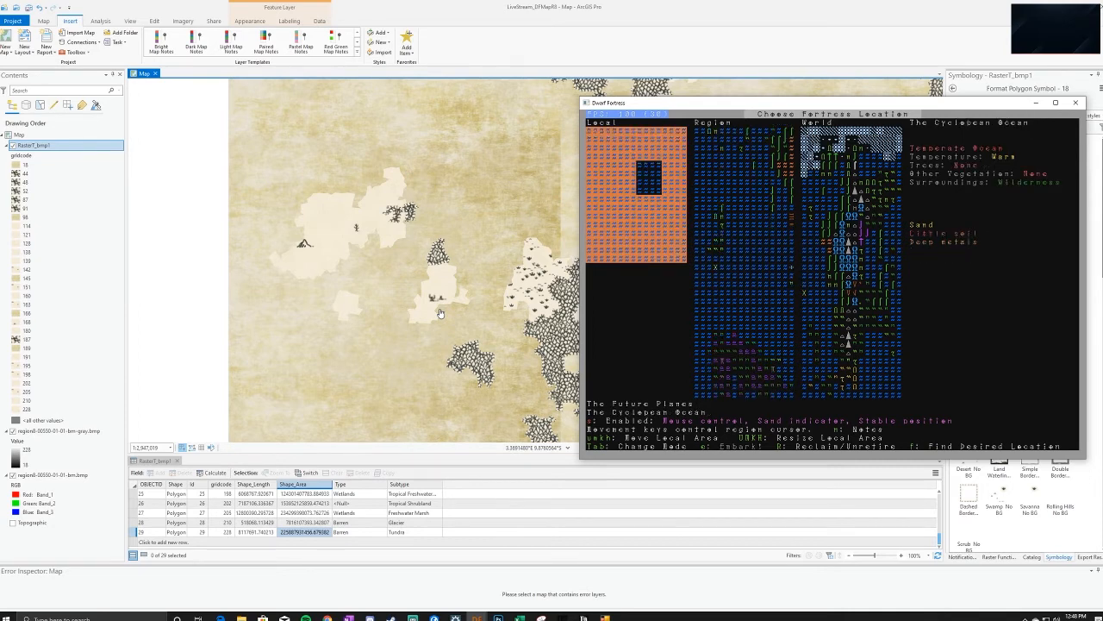
key("Right")
key("Right")
key("Down")
key("Down")
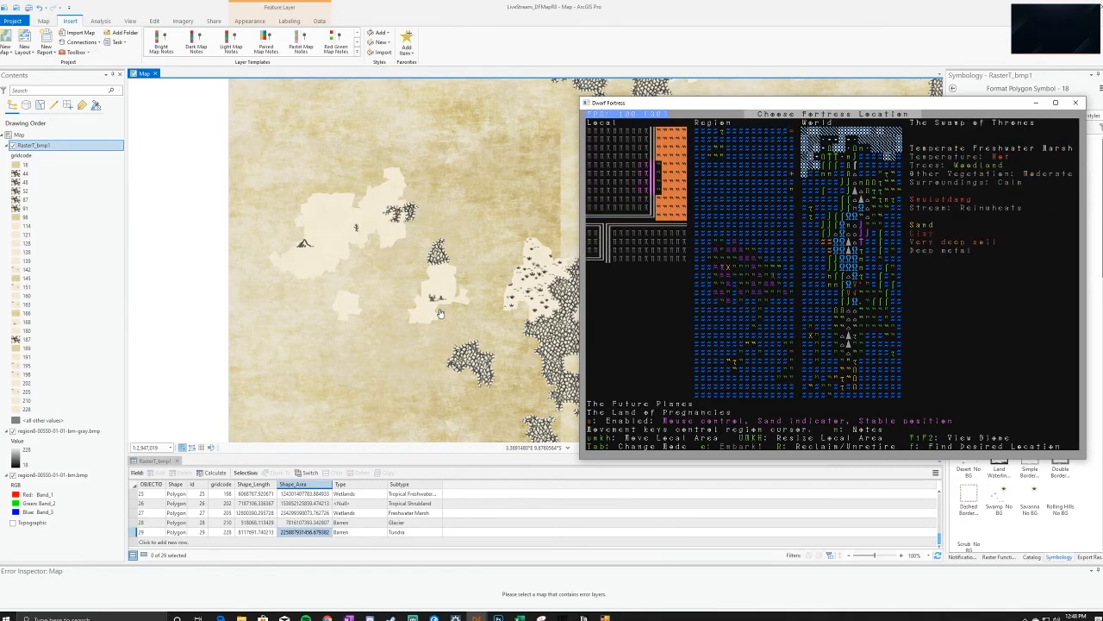
key("Down")
key("Down")
key("Down")
key("Down")
key("Down")
key("Down")
key("Down")
key("Down")
key("Down")
key("Down")
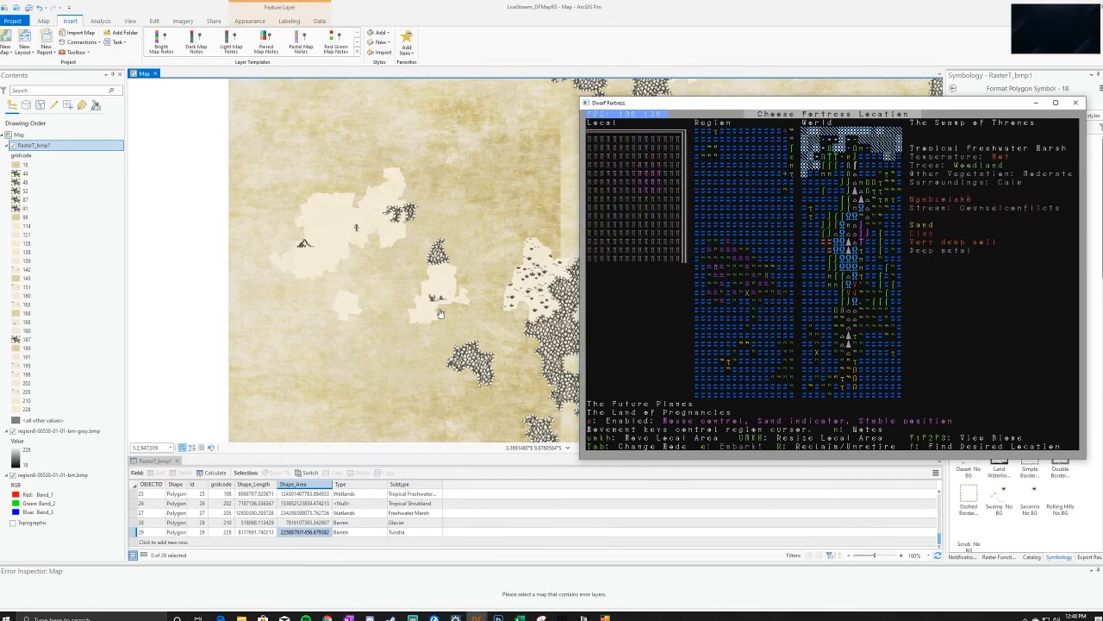
key("Right")
key("Right")
key("Right")
key("Up")
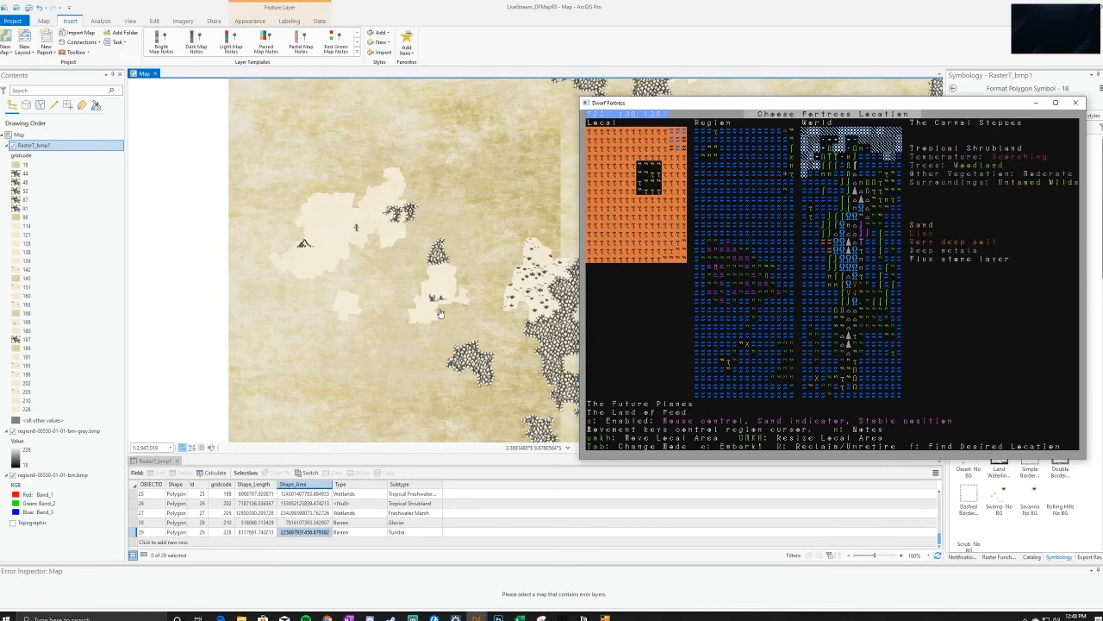
Examine the biomes eastward from the Land of Feed, across the Satiny Continent's marshes and hills to the Faint Dune
key("Right")
key("Right")
key("Right")
key("Right")
key("Right")
key("Right")
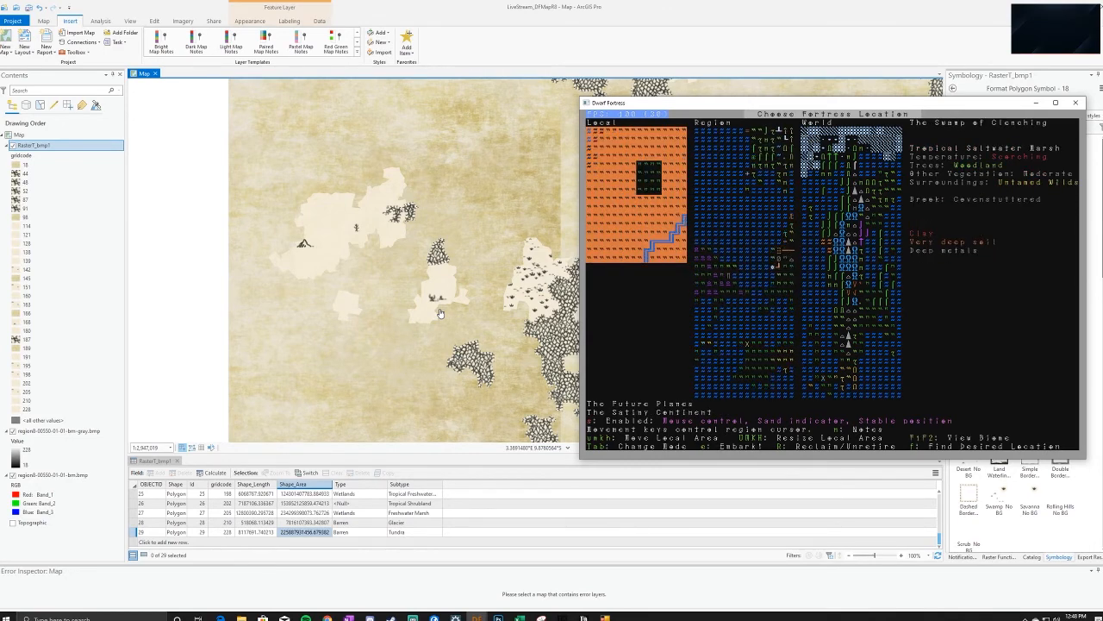
key("Right")
key("Right")
key("Right")
key("Right")
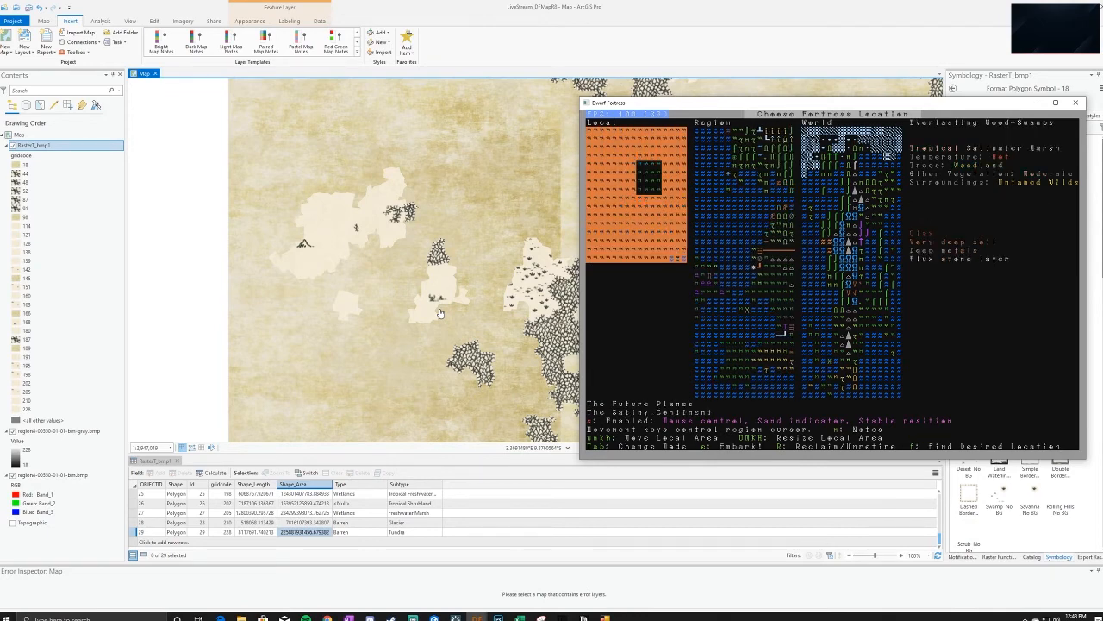
key("Right")
key("Right")
key("Right")
key("Right")
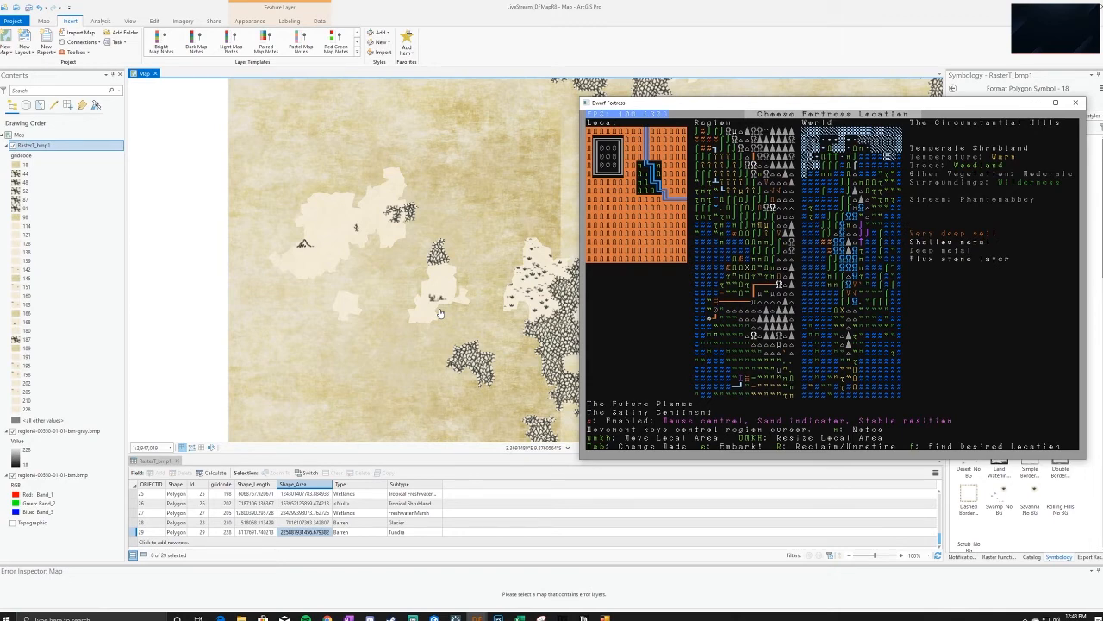
key("Right")
key("Right")
key("Right")
key("Right")
key("Right")
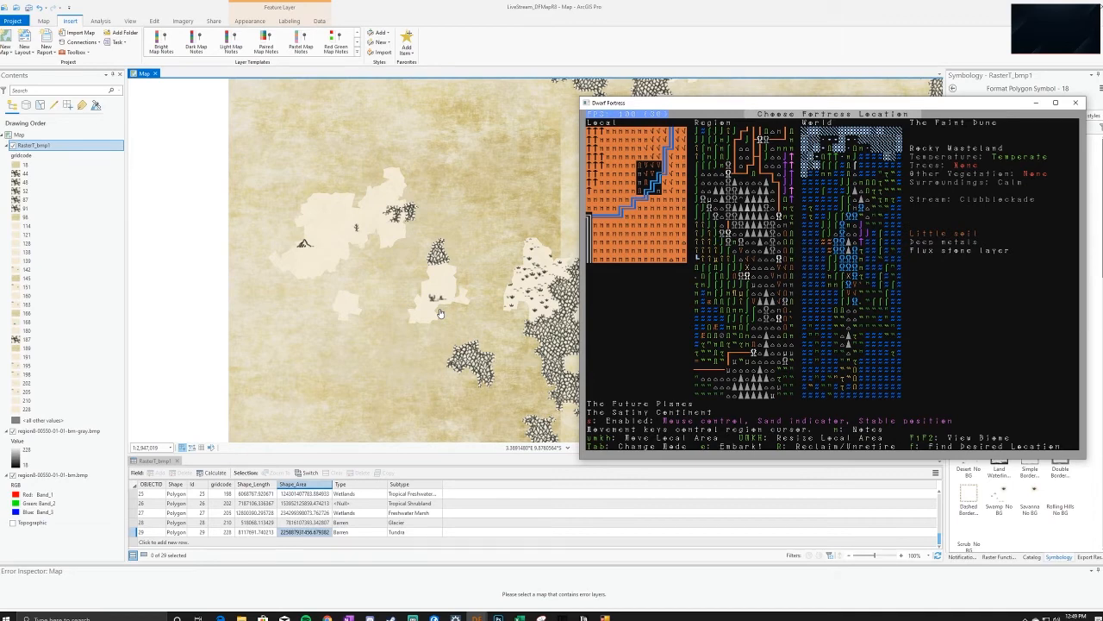
Follow the Crewed Barb mountain range south through the Satiny Continent and examine its terrain
key("Down")
key("Down")
key("Down")
key("Down")
key("Down")
key("Down")
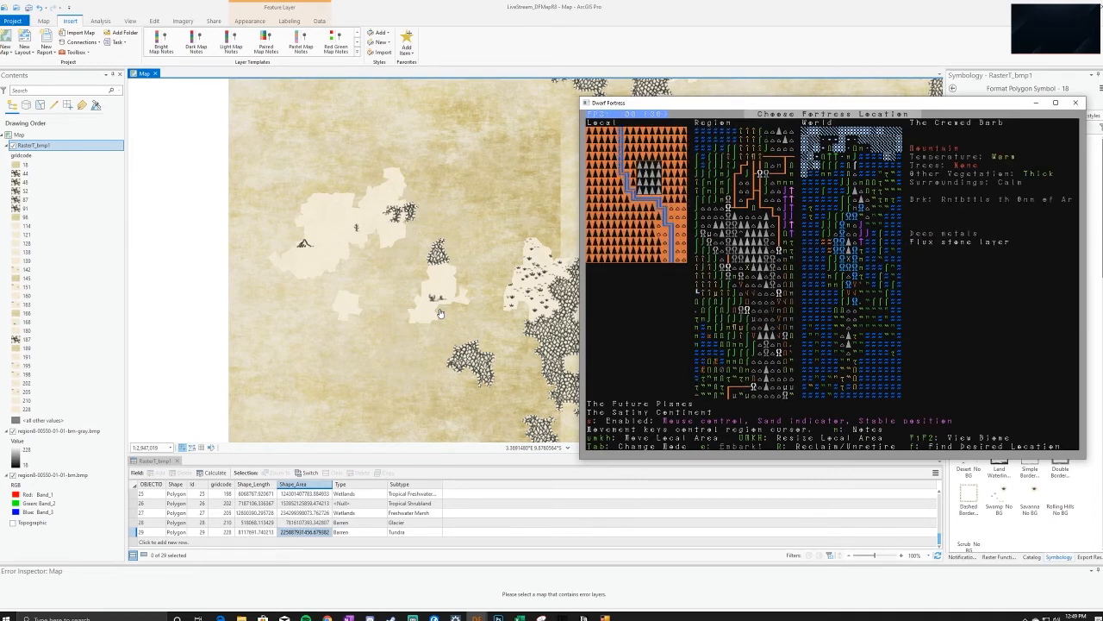
key("Down")
key("Down")
key("Down")
key("Down")
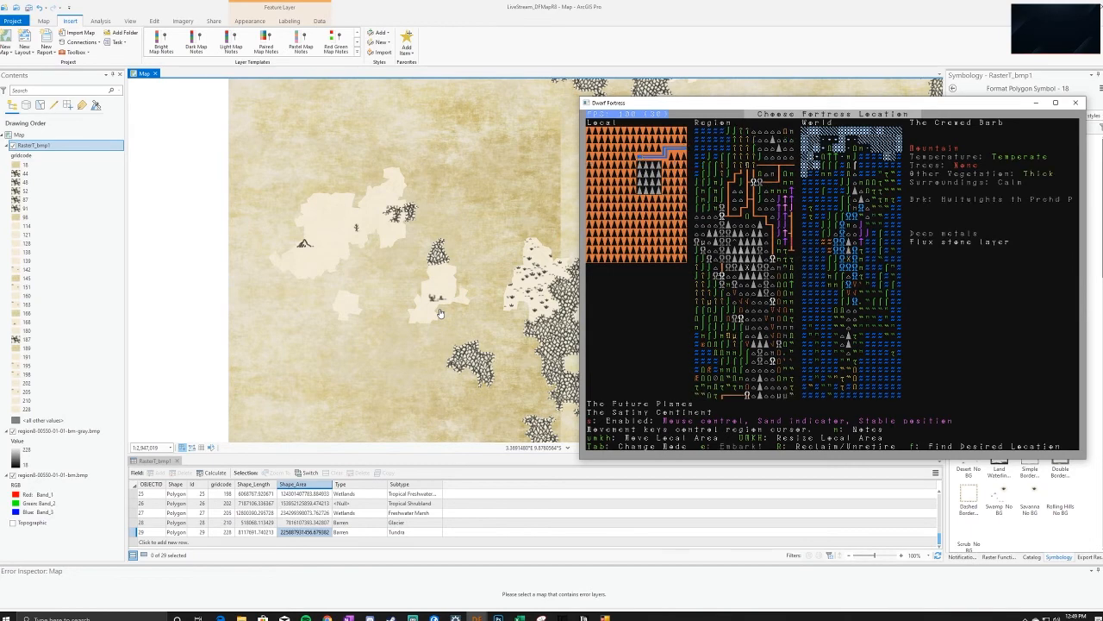
key("Down")
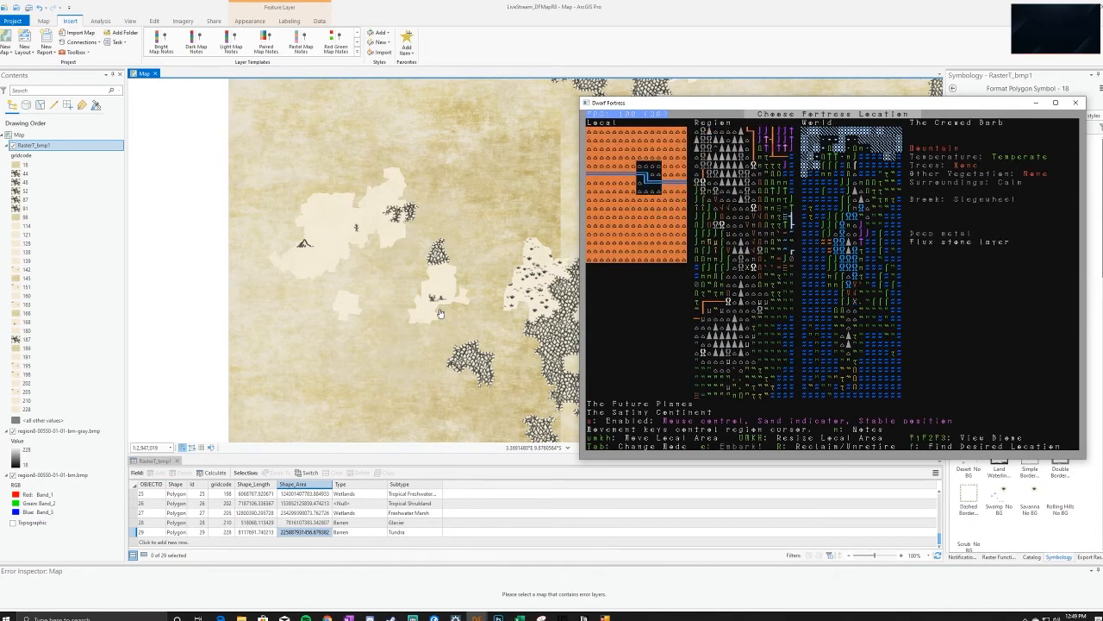
key("Down")
key("Down")
key("Down")
key("Down")
key("Down")
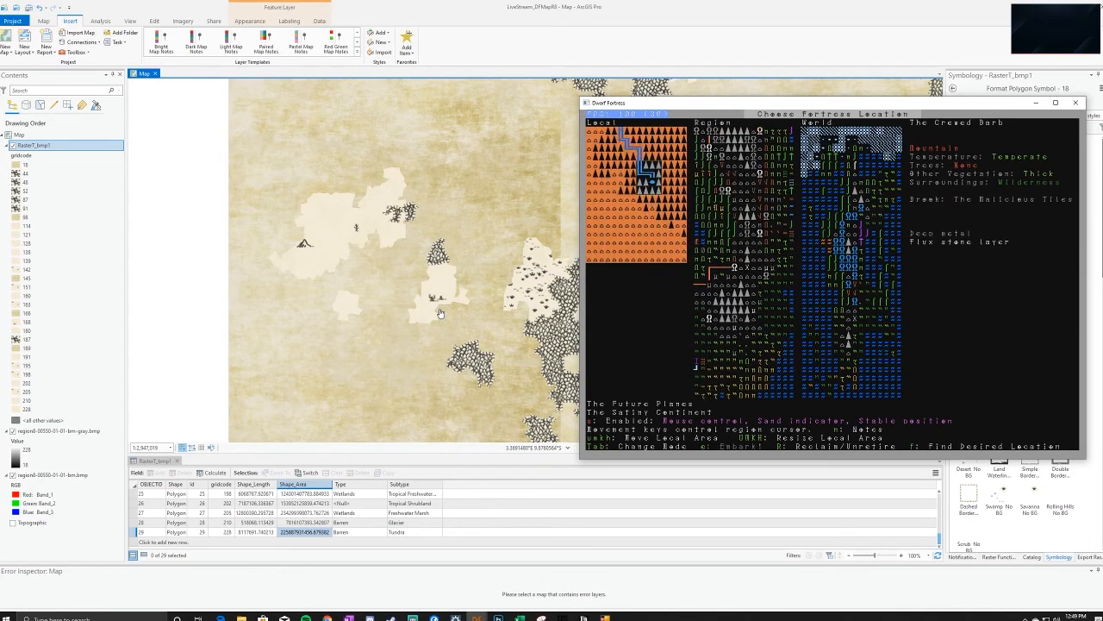
key("Down")
key("Down")
key("Down")
key("Down")
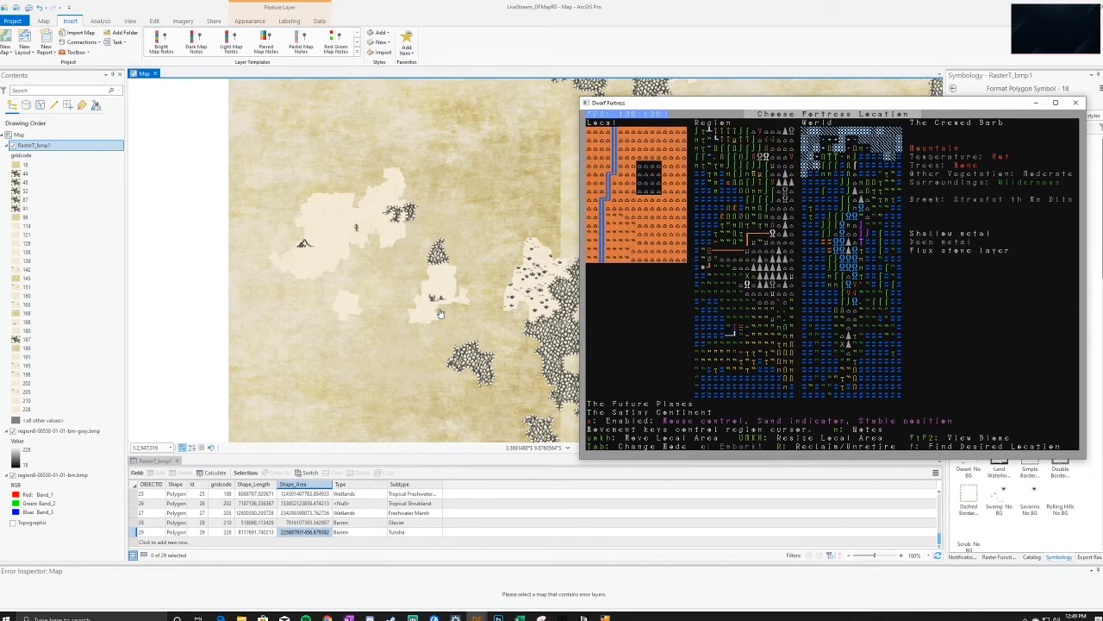
Examine the southern Crewed Barb mountains, and trace the range back north to its peaks beside the roads
key("Right")
key("Right")
key("Right")
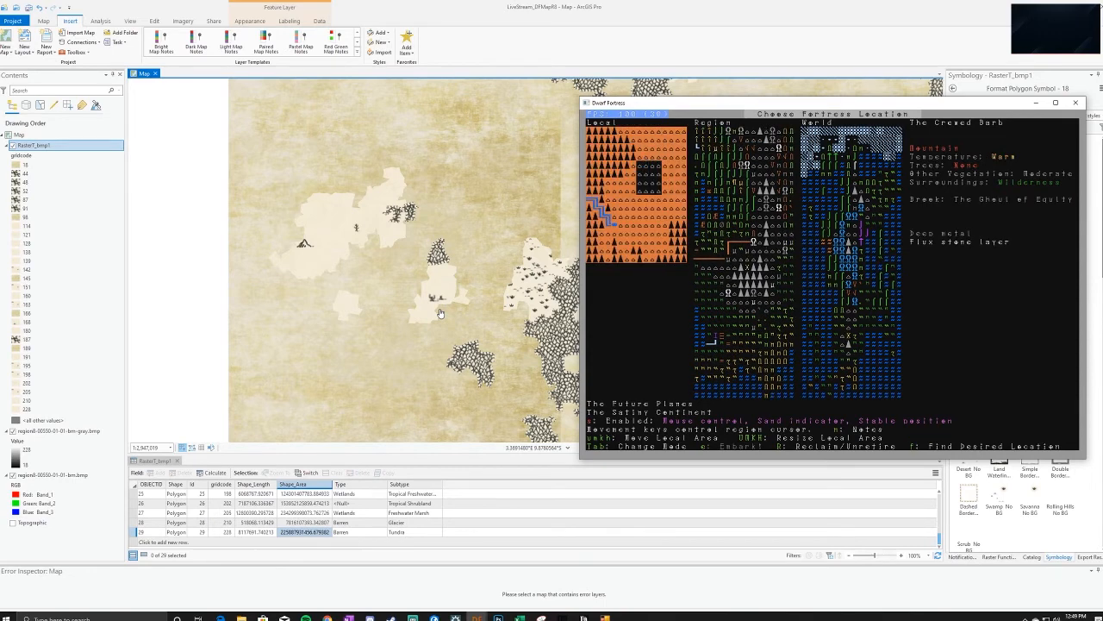
key("Left")
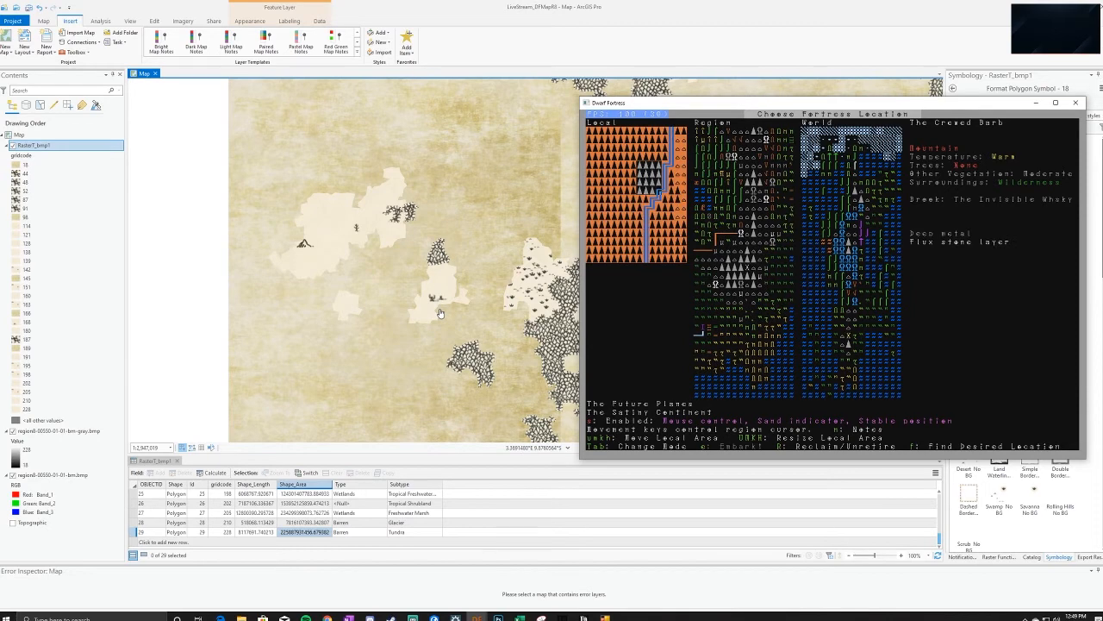
key("Right")
key("Right")
key("Right")
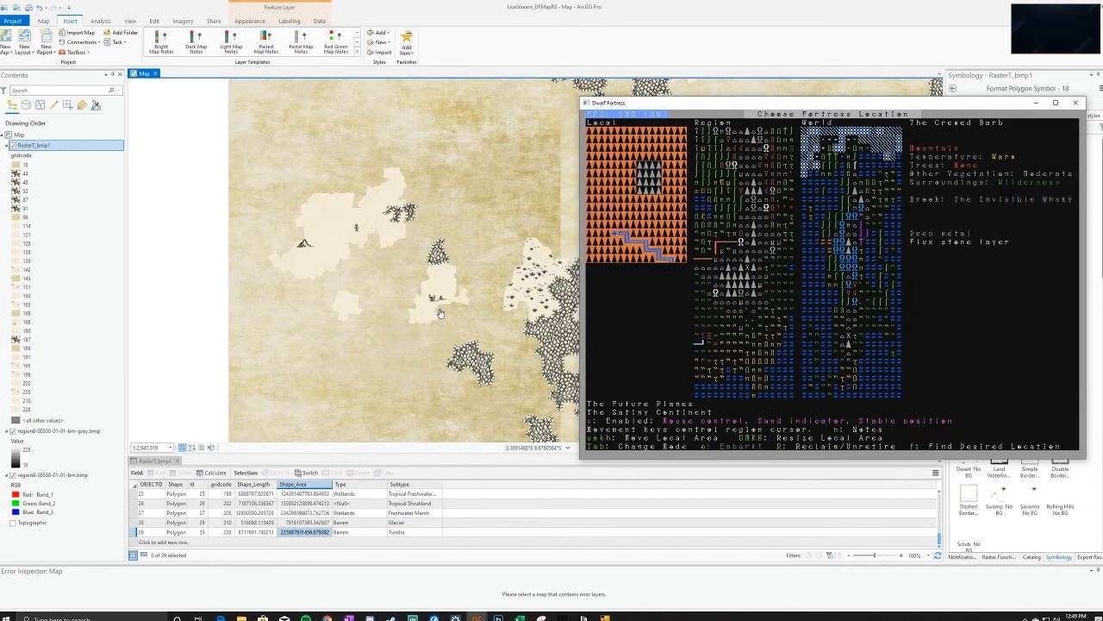
key("Up")
key("Right")
key("Right")
key("Up")
key("Up")
key("Right")
key("Up")
key("Up")
key("Up")
key("Up")
key("Up")
key("Left")
key("Left")
key("Up")
key("Up")
key("Up")
key("Up")
key("Up")
key("Up")
key("Up")
key("Up")
key("Up")
key("Up")
key("Up")
key("Up")
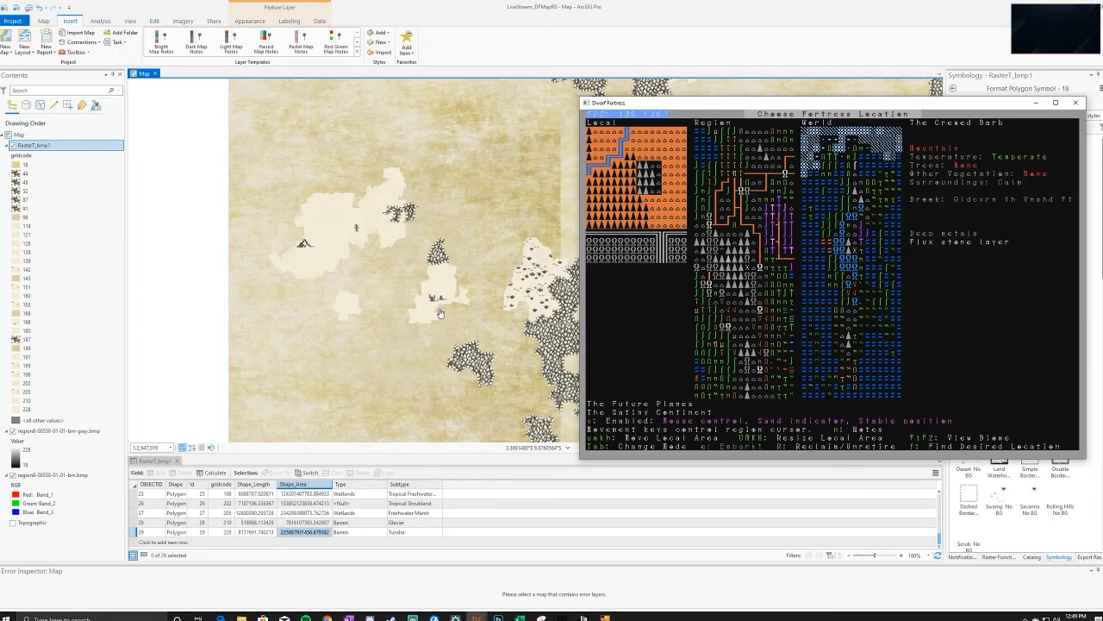
key("Down")
key("Left")
key("Left")
key("Left")
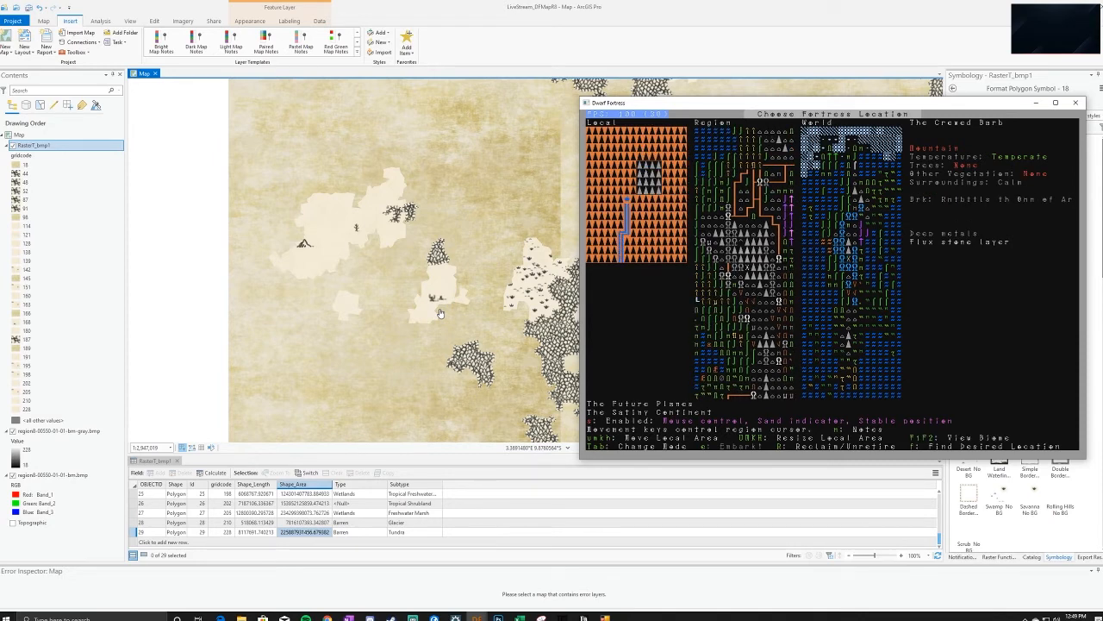
key("Up")
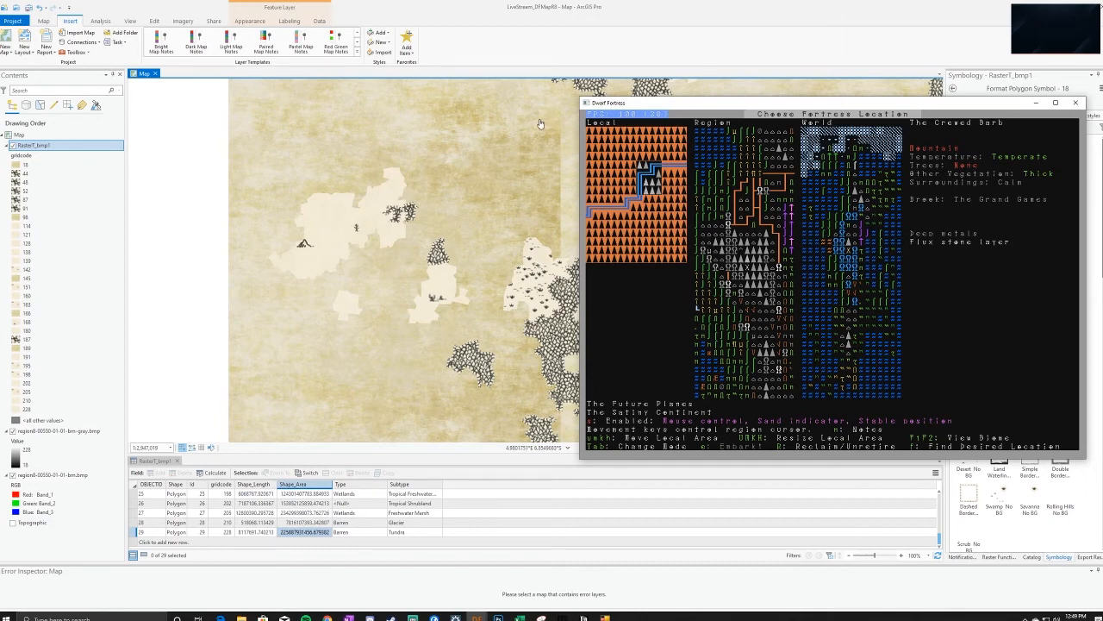
Return to ArcGIS Pro and select the OBJECTID cell of the Barren Glacier record in the RasterT_bmp1 attribute table
left_click(309, 549)
left_click(133, 541)
left_click(141, 522)
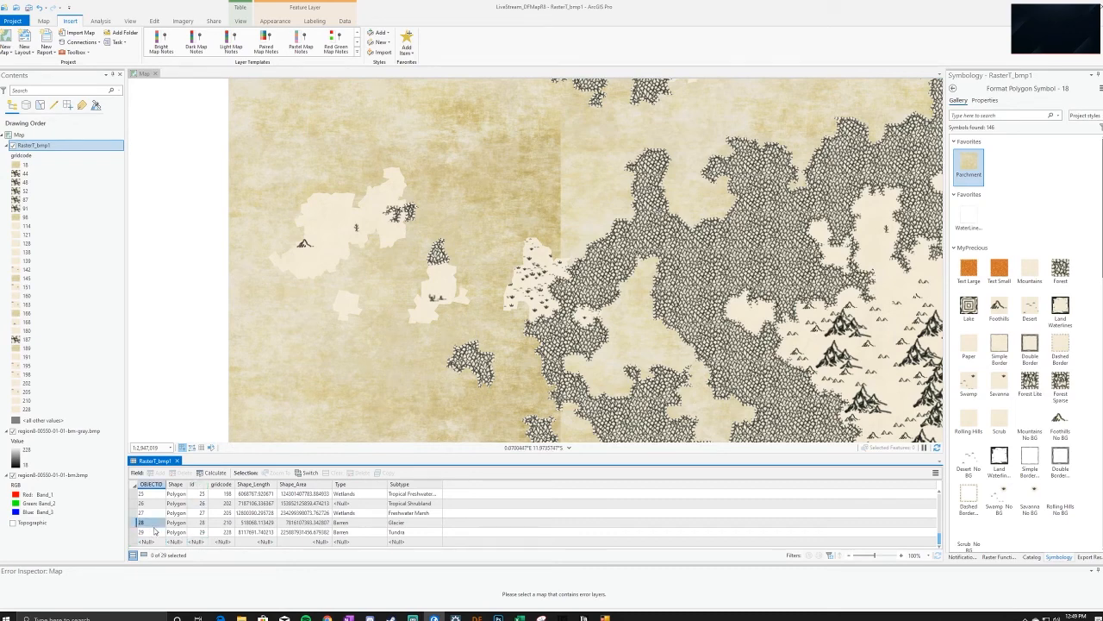
Delete the empty record at the end of the RasterT_bmp1 attribute table
right_click(138, 541)
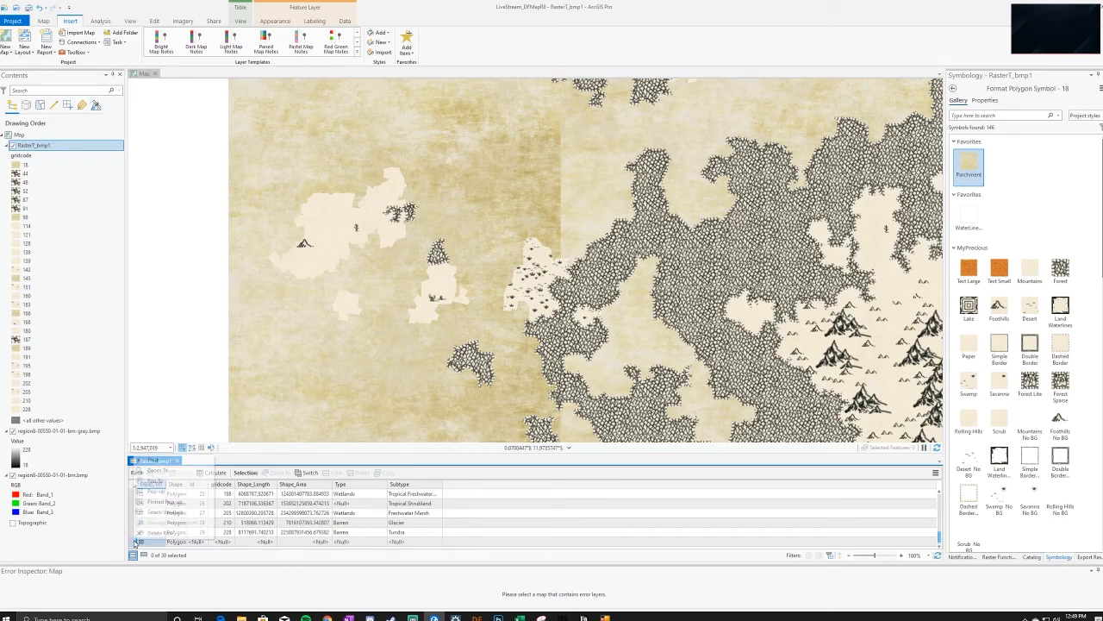
left_click(159, 532)
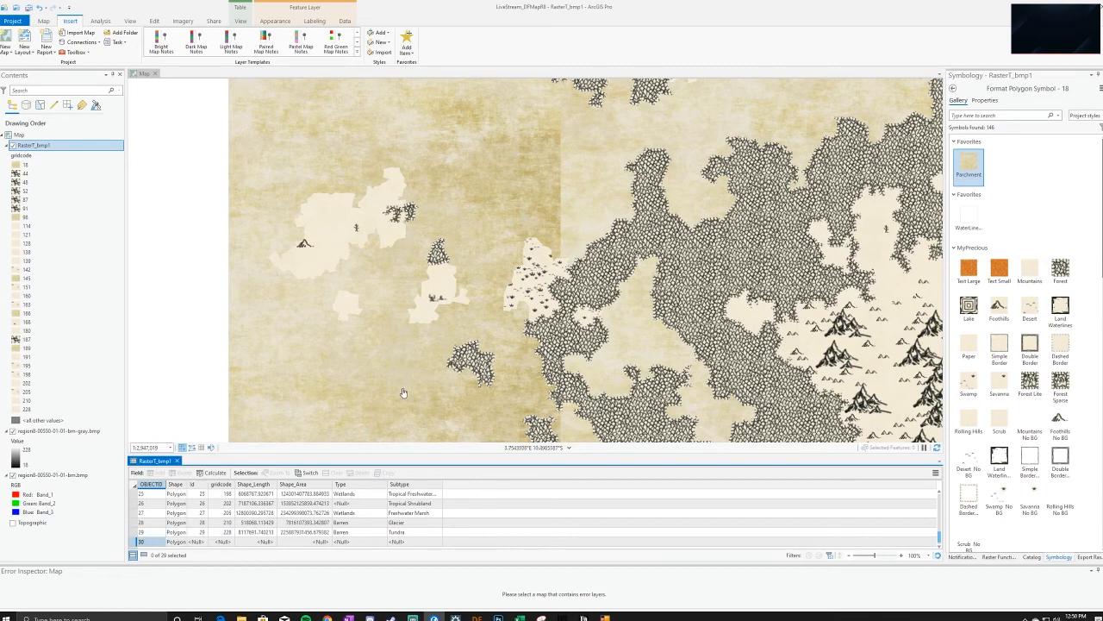
left_click(344, 20)
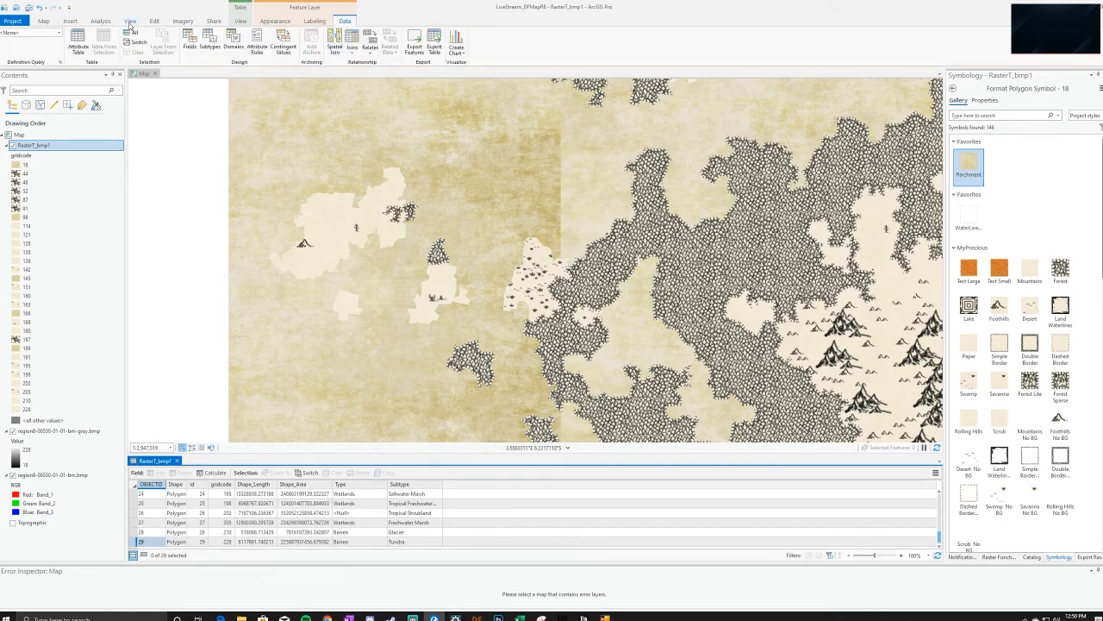
left_click(154, 21)
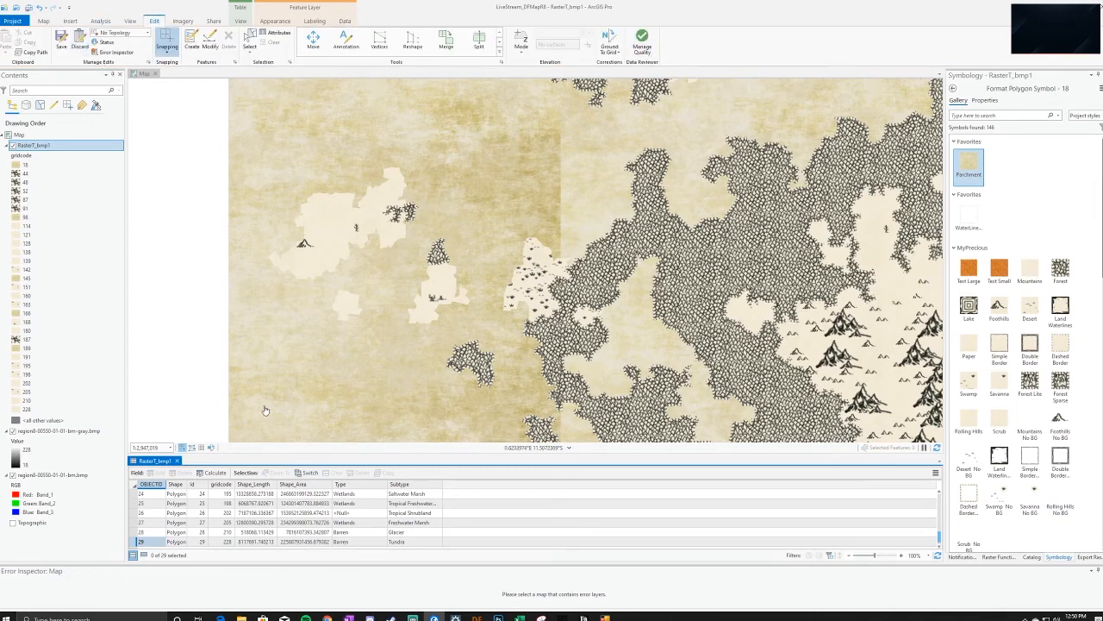
left_click(43, 21)
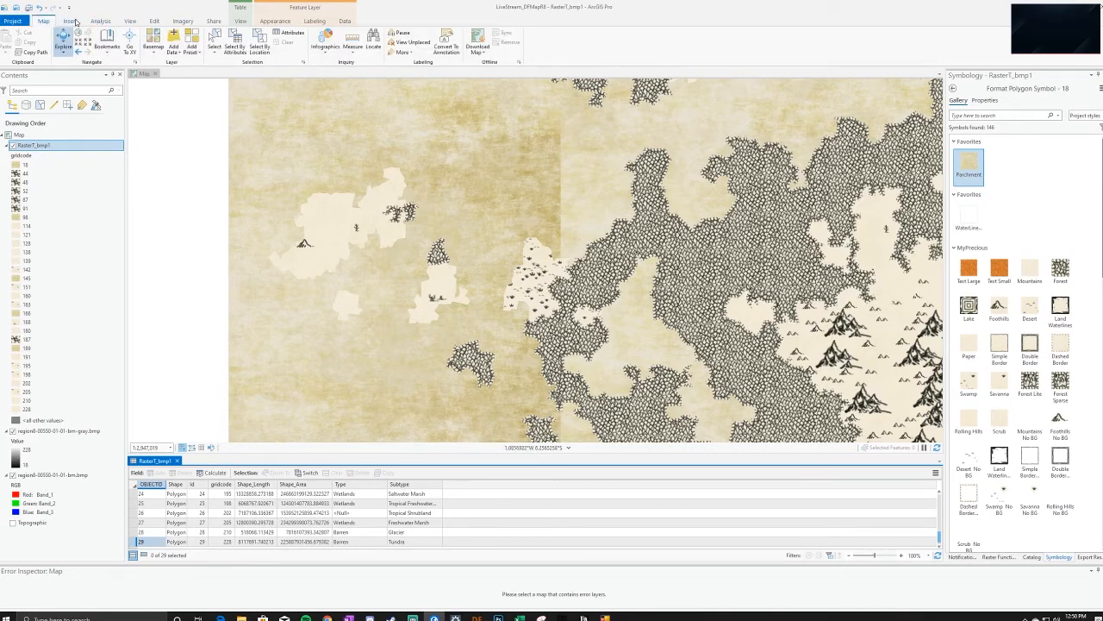
left_click(71, 21)
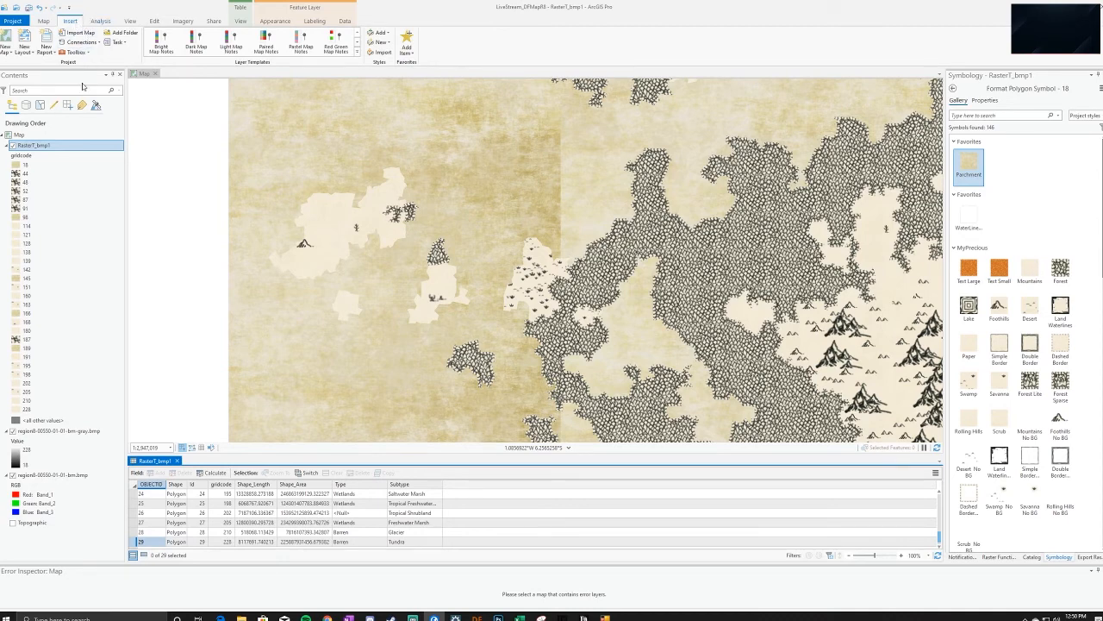
Switch to Dwarf Fortress and move the region cursor southwest from the Crewed Barb across the Cyclopean Ocean to the Land of Pregnancies
mouse_move(477, 617)
left_click(443, 597)
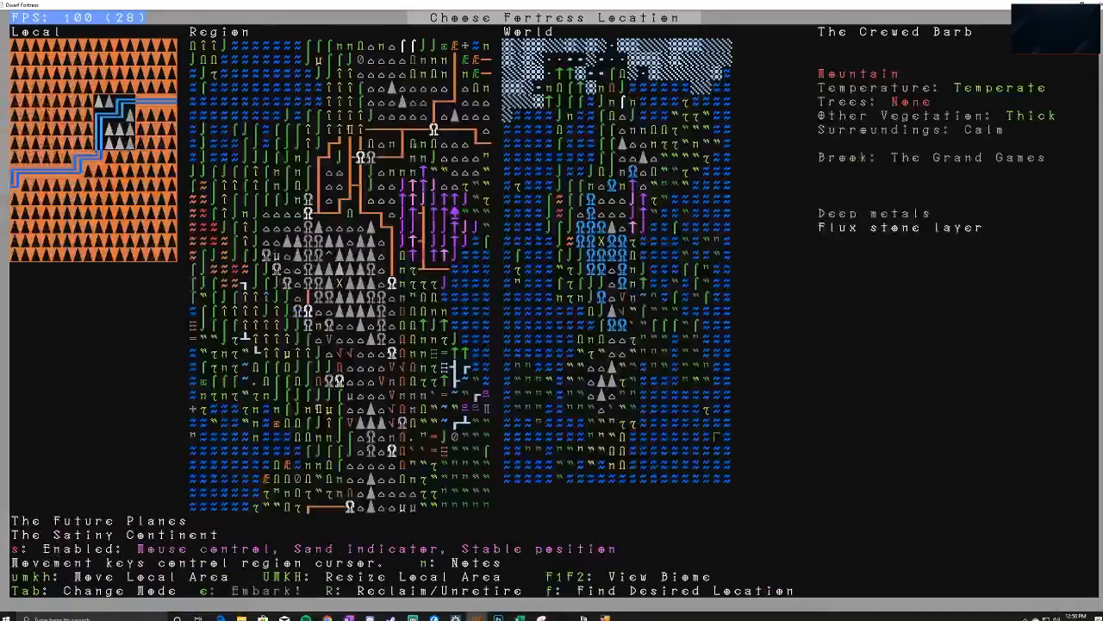
key("Left")
key("Left")
key("Left")
key("Left")
key("Left")
key("Left")
key("Down")
key("Down")
key("Left")
key("Left")
key("Left")
key("Left")
key("Left")
key("Left")
key("Left")
key("Left")
key("Left")
key("Left")
key("Left")
key("Left")
key("Left")
key("Left")
key("Left")
key("Left")
key("Left")
key("Left")
key("Left")
key("Left")
key("Left")
key("Left")
key("Down")
key("Down")
key("Down")
key("Down")
key("Down")
key("Down")
key("Down")
key("Down")
key("Down")
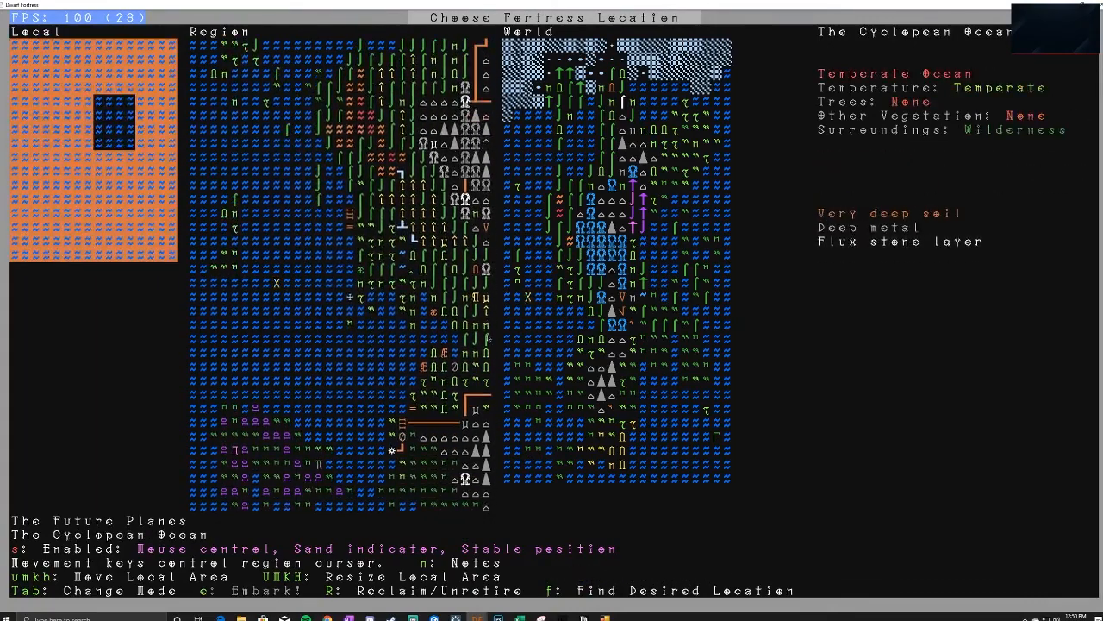
key("Down")
key("Down")
key("Down")
key("Down")
key("Down")
key("Down")
key("Down")
key("Down")
key("Left")
key("Right")
key("Right")
key("Right")
key("Right")
key("Right")
key("Right")
key("Right")
key("Down")
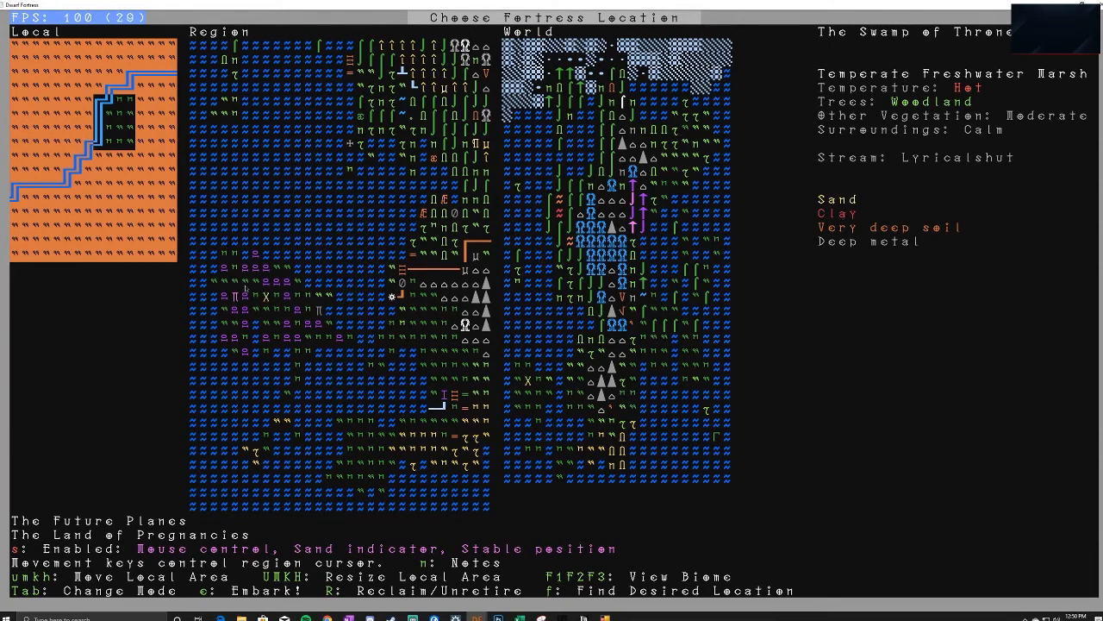
Examine the biomes and sites around the Swamp of Throne in the Land of Pregnancies
key("Up")
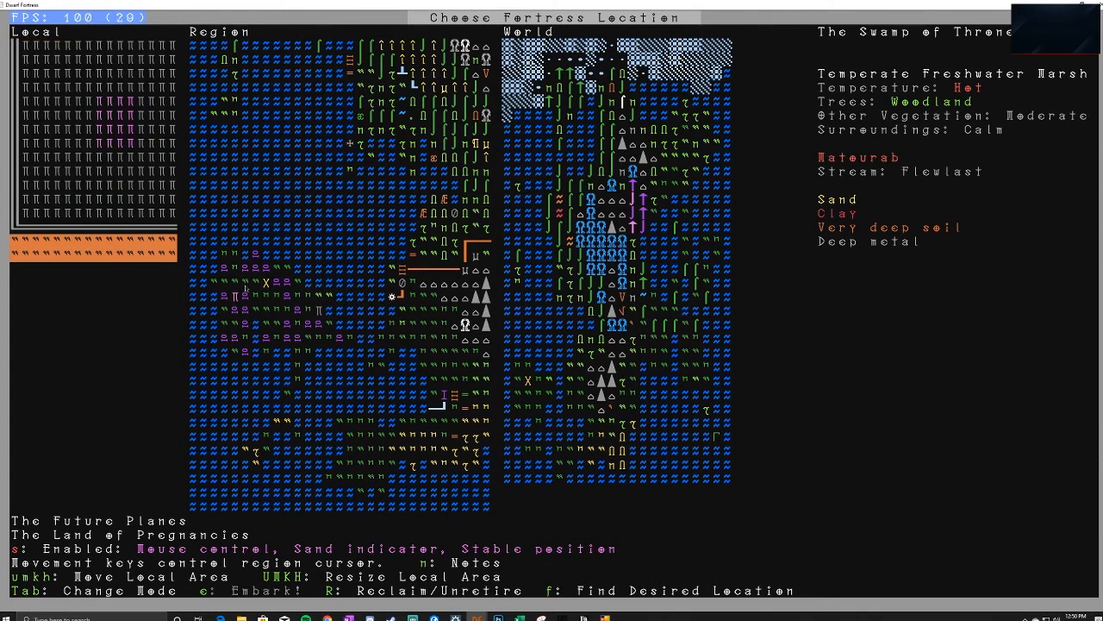
key("Right")
key("Down")
key("Down")
key("Up")
key("Right")
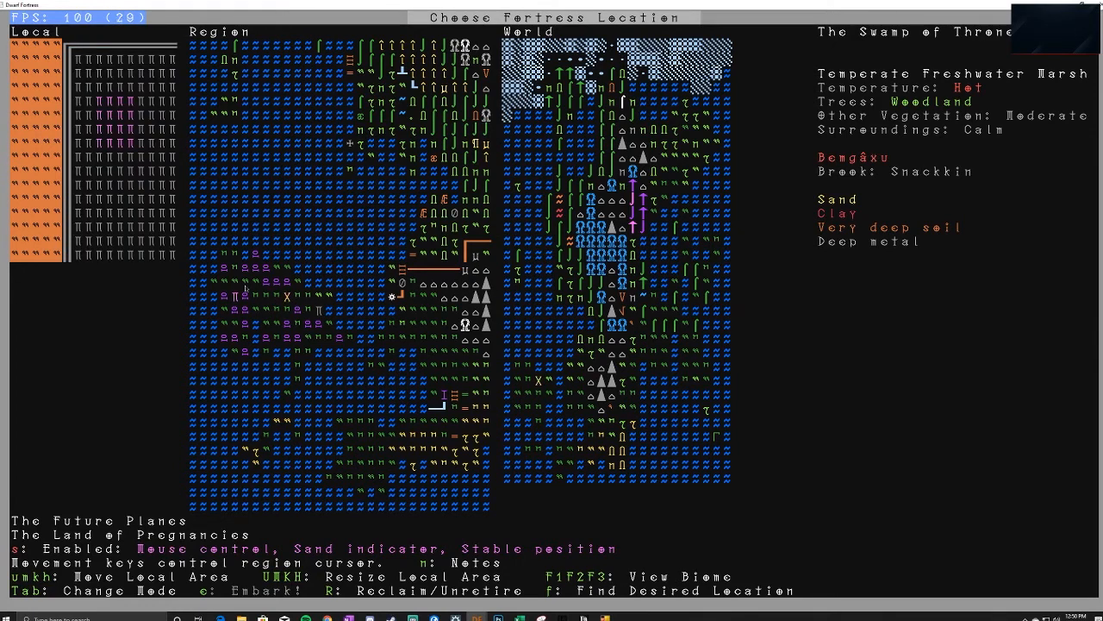
key("Right")
key("Down")
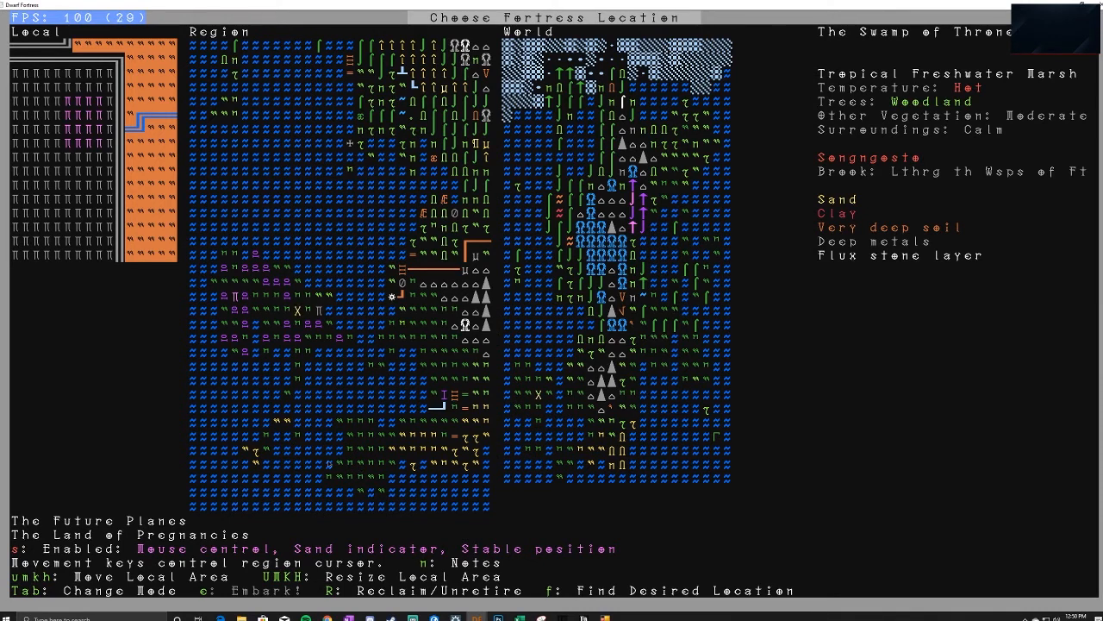
key("Left")
key("Left")
key("Up")
key("Up")
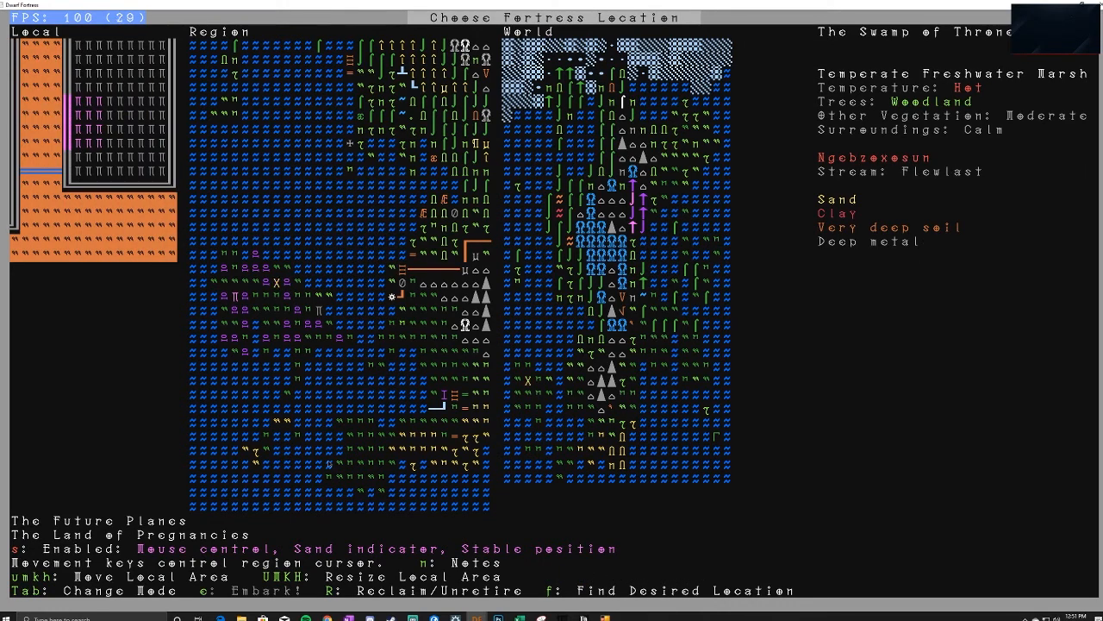
key("Up")
key("Up")
key("Left")
key("Down")
key("Down")
key("Down")
key("Right")
key("Right")
key("Right")
key("Right")
key("Down")
key("Down")
key("Down")
key("Down")
key("Up")
key("Left")
key("Left")
key("Up")
key("Up")
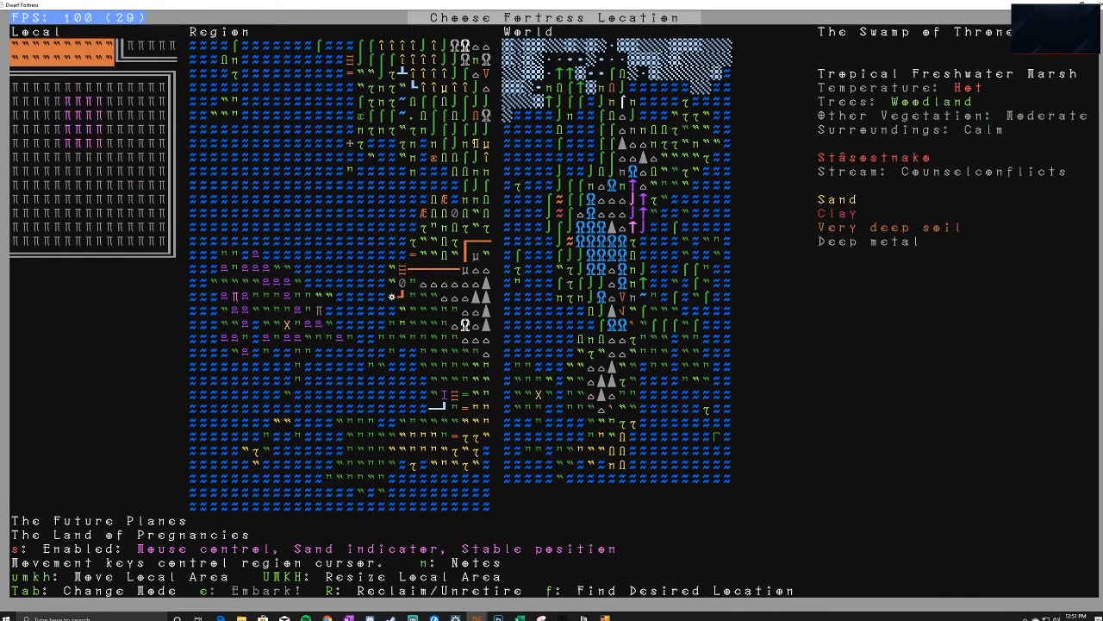
Move the region cursor south from the Swamp of Throne and examine the Carnal Steppes in the Land of Feed
key("Down")
key("Down")
key("Down")
key("Down")
key("Down")
key("Down")
key("Down")
key("Down")
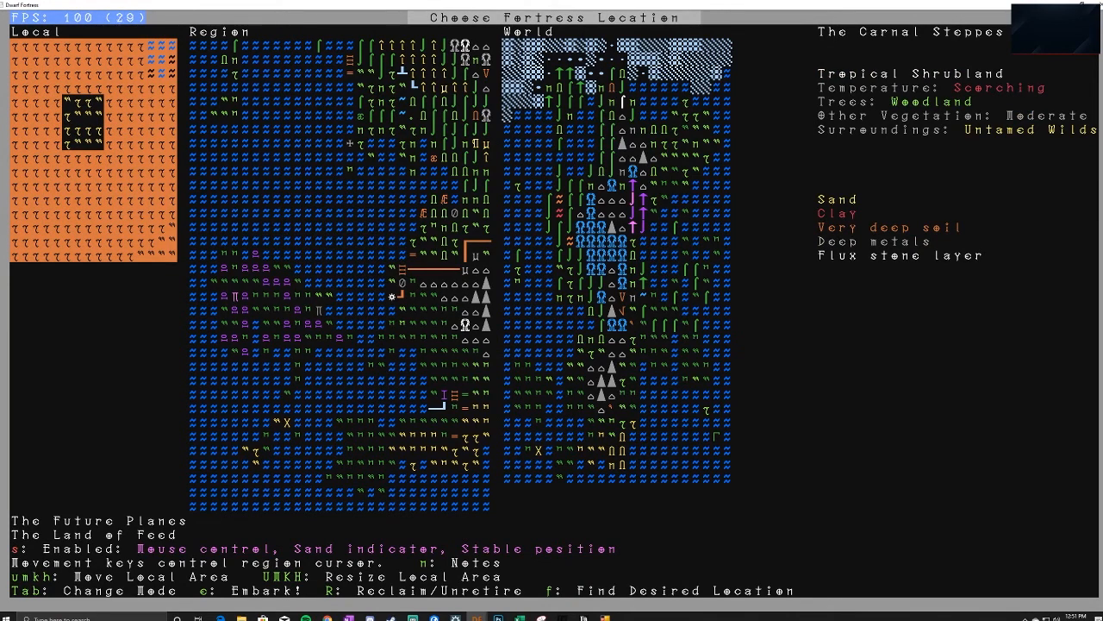
Move the region cursor northeast over the Cyclopean Ocean and examine the Stirred Prairie on the Satiny Continent's coast
key("alt+Tab")
left_click(411, 288)
key("Up")
key("Up")
key("Up")
key("Up")
key("Up")
key("Right")
key("Right")
key("Right")
key("Right")
key("Right")
key("Right")
key("Right")
key("Up")
key("Up")
key("Up")
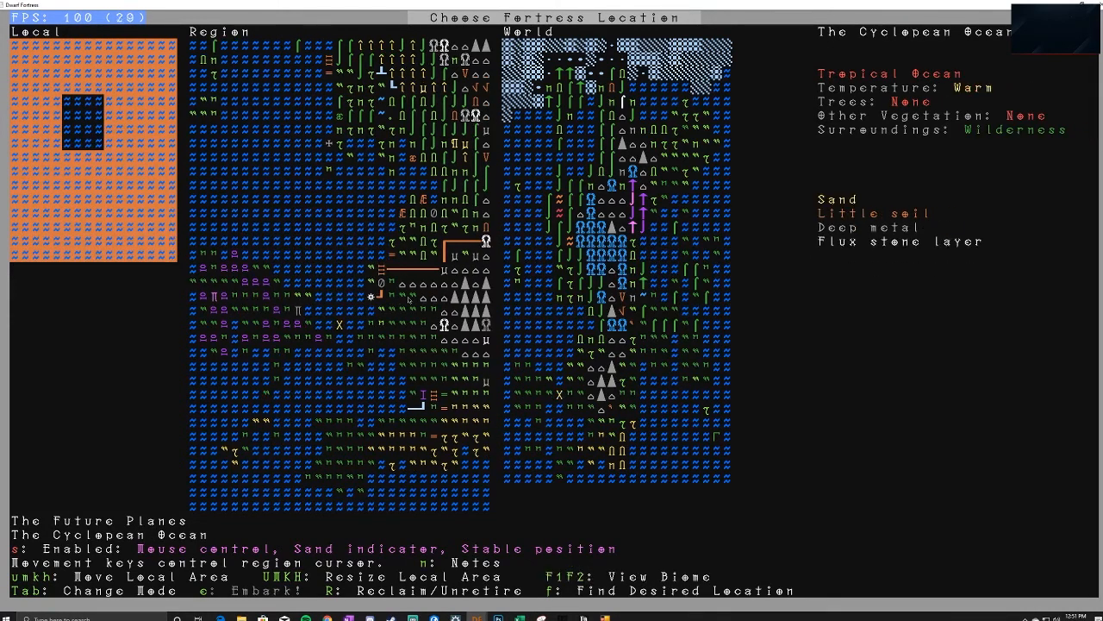
key("Right")
key("Right")
key("Right")
key("Up")
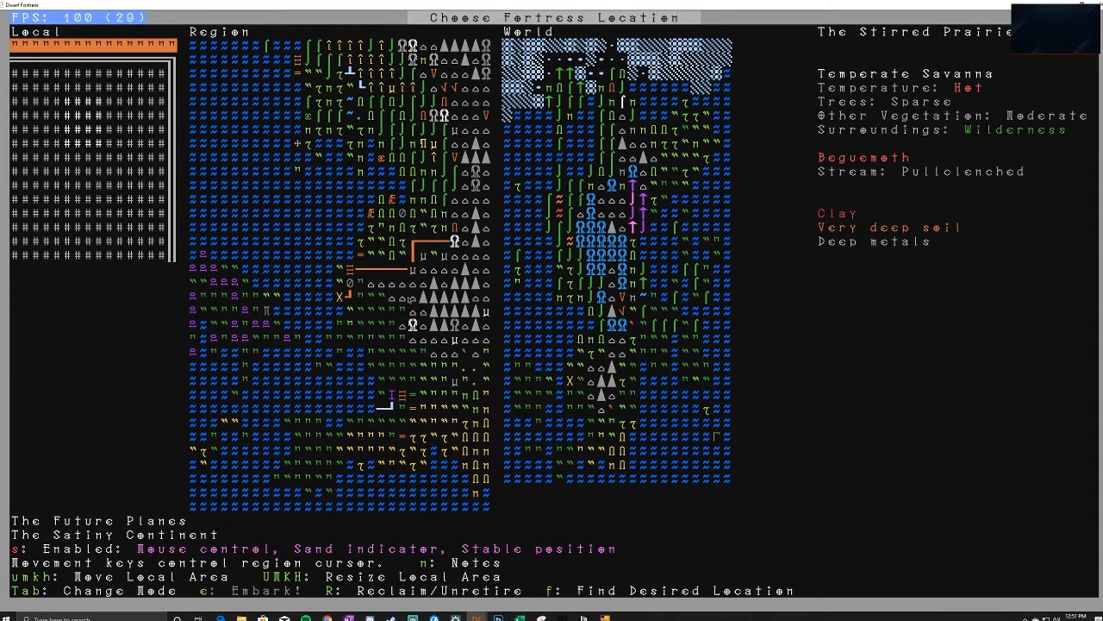
Examine the saltwater and freshwater marshes of the Swamp of Combat, south of the Stirred Prairie
key("Down")
key("Down")
key("Down")
key("Left")
key("Right")
key("Right")
key("Right")
key("Right")
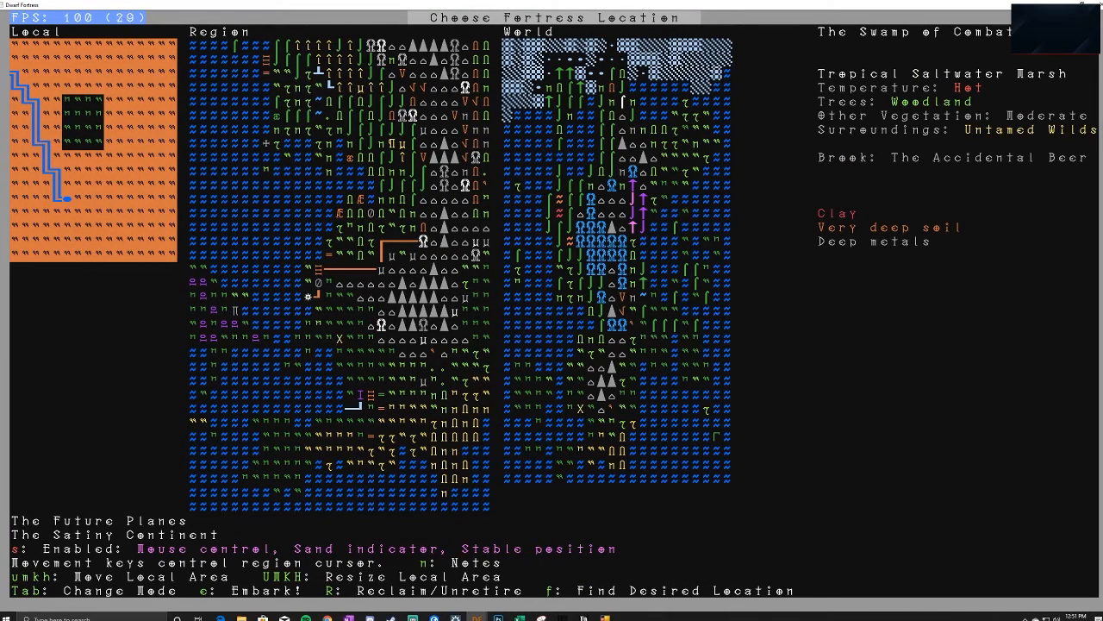
key("Down")
key("Down")
key("Right")
key("Right")
key("Right")
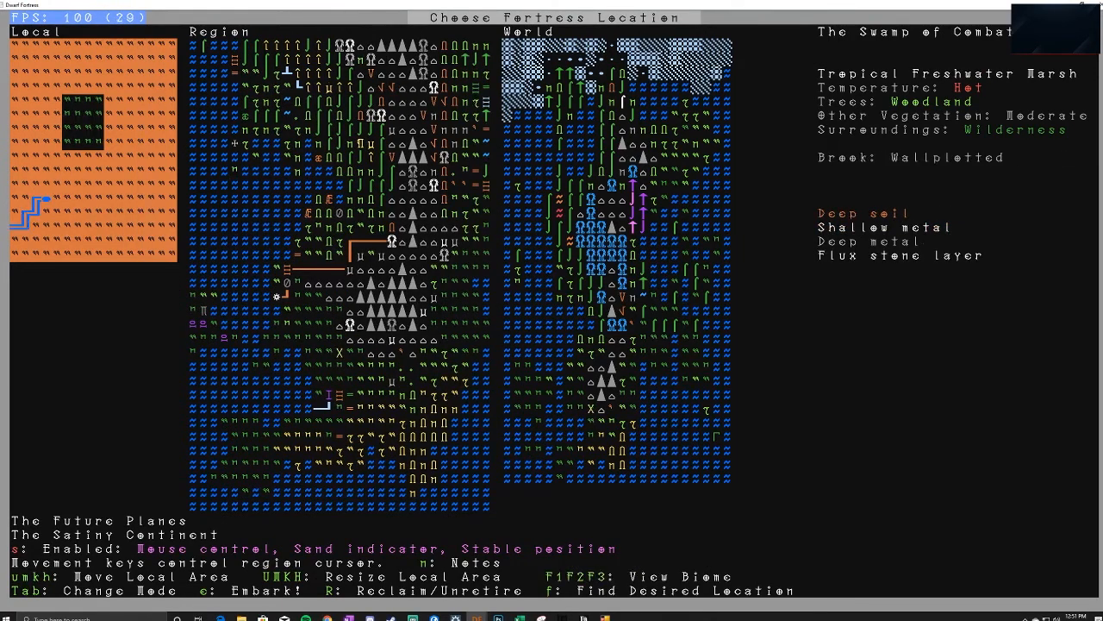
Follow the Satiny Continent north from the Swamp of Combat and examine the Humid Forests
key("Up")
key("Up")
key("Up")
key("Up")
key("Up")
key("Right")
key("Up")
key("Up")
key("Up")
key("Up")
key("Up")
key("Up")
key("Left")
key("Left")
key("Left")
key("Left")
key("Left")
key("Up")
key("Up")
key("Up")
key("Up")
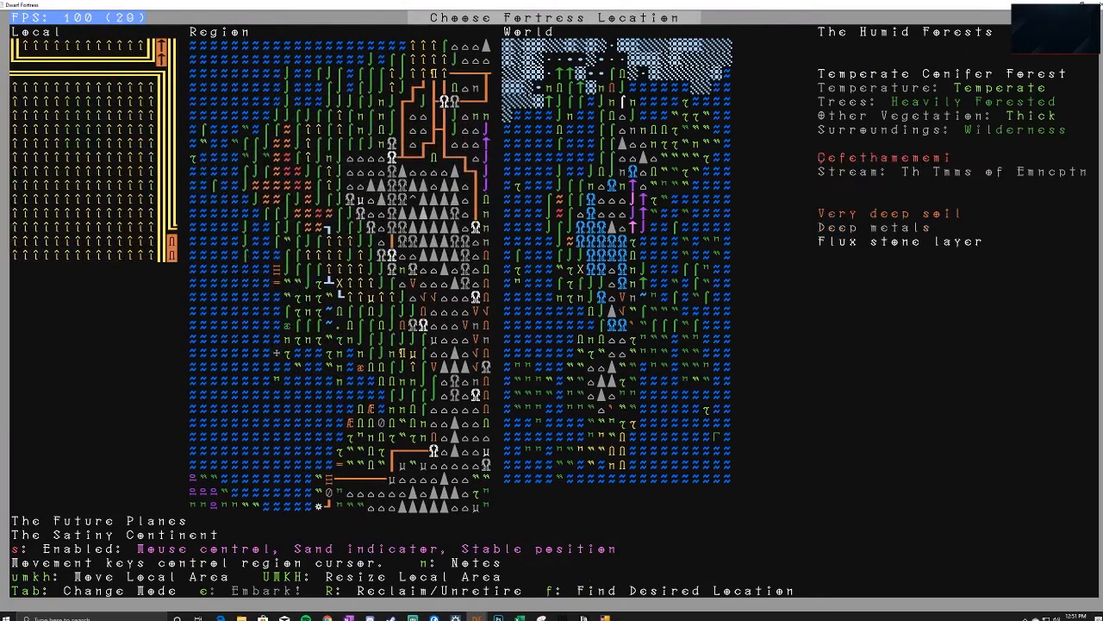
Move the region cursor farther north through the Humid Forests and examine the conifer forest there
key("Up")
key("Up")
key("Up")
key("Up")
key("Up")
key("Up")
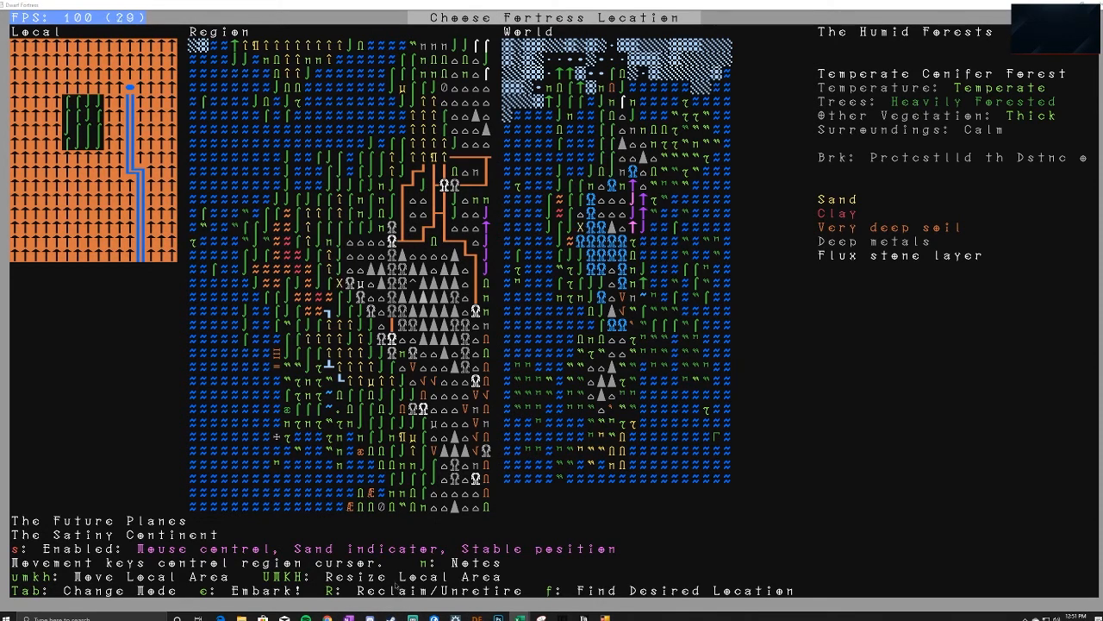
Move the region cursor to the frozen northern edge of the world and examine the arctic part of the Cyclopean Ocean
left_click(130, 500)
key("Down")
key("Down")
key("Down")
key("Left")
key("Left")
key("Left")
key("Up")
key("Up")
key("Up")
key("Up")
key("Up")
key("Up")
key("Up")
key("Up")
key("Up")
key("Up")
key("Up")
key("Up")
key("Up")
key("Up")
key("Up")
key("Up")
key("Up")
key("Up")
key("Up")
key("Up")
key("Up")
key("Up")
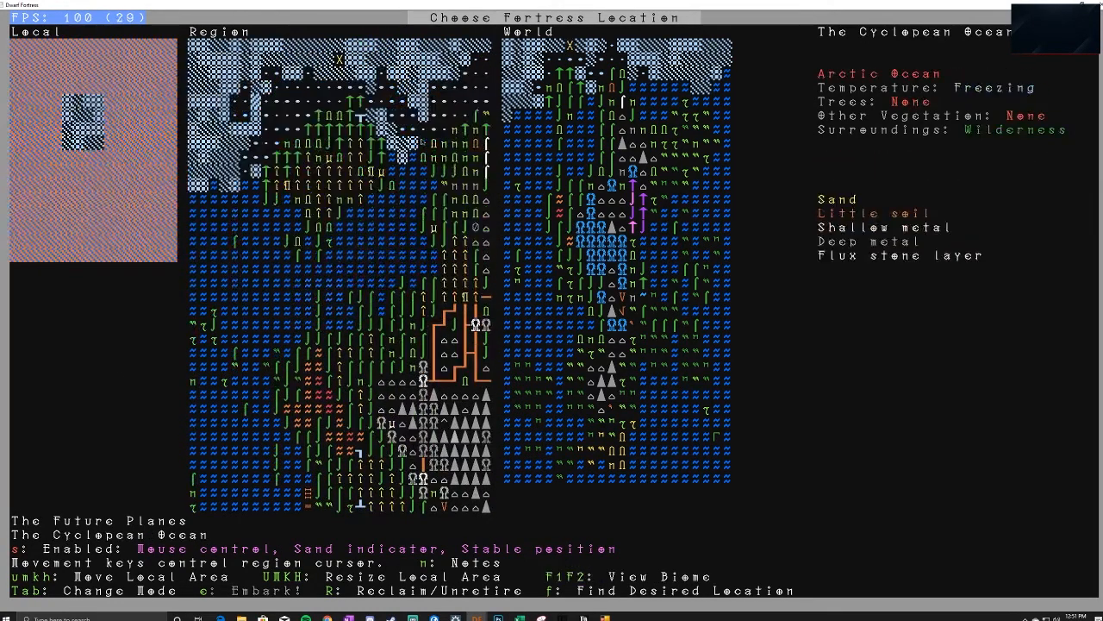
Move the region cursor southeast from the arctic ocean and examine the taiga on the Satiny Continent
key("Down")
key("Down")
key("Down")
key("Down")
key("Down")
key("Down")
key("Right")
key("Right")
key("Right")
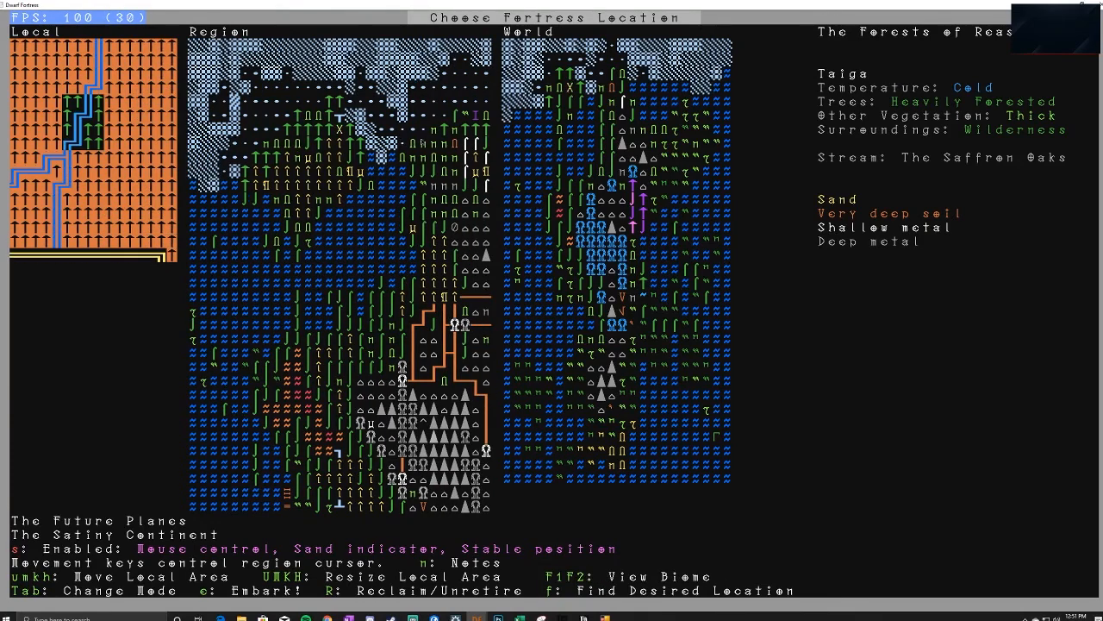
Move the region cursor southwest from the taiga and examine the temperate shrubland on the Satiny Continent
key("Down")
key("Down")
key("Down")
key("Down")
key("Left")
key("Left")
key("Left")
key("Left")
key("Left")
key("Left")
key("Left")
key("Left")
key("Left")
key("Left")
key("Down")
key("Down")
key("Down")
key("Down")
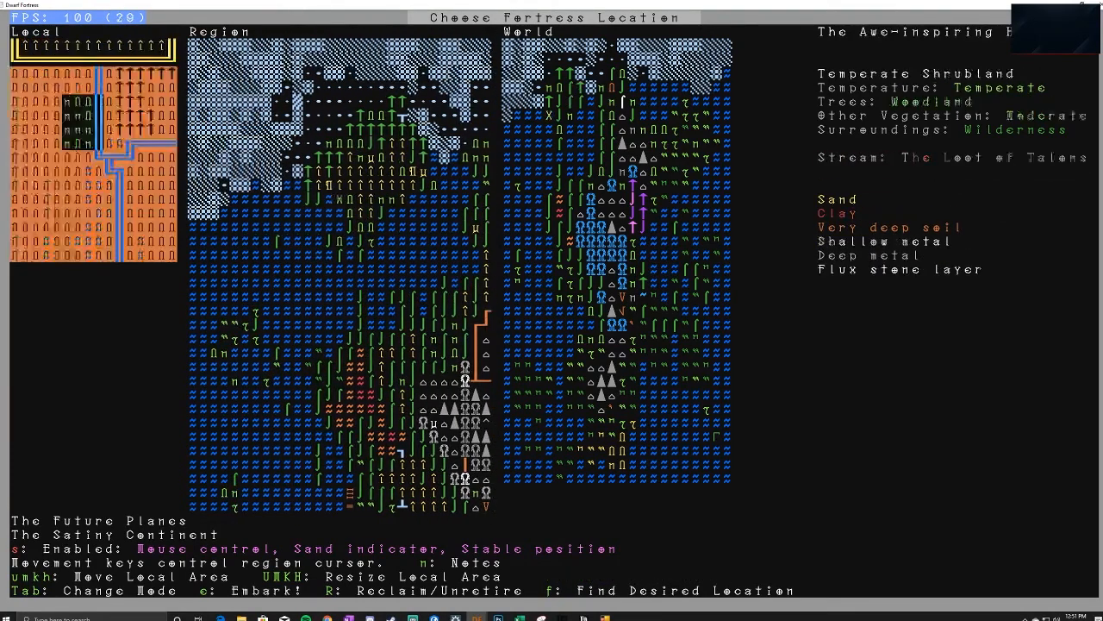
Check the Light Land west of the Satiny Continent, and examine the temperate shrubland in the Land of Glittering to its southwest
key("Left")
key("Left")
key("Left")
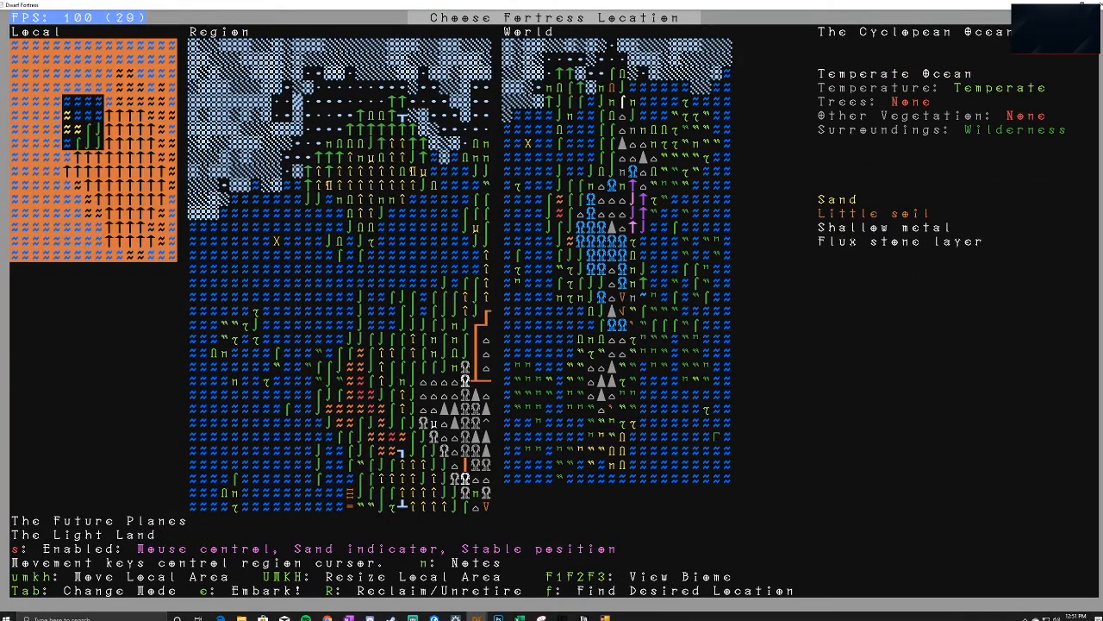
key("Down")
key("Down")
key("Down")
key("Down")
key("Down")
key("Down")
key("Left")
key("Left")
key("Left")
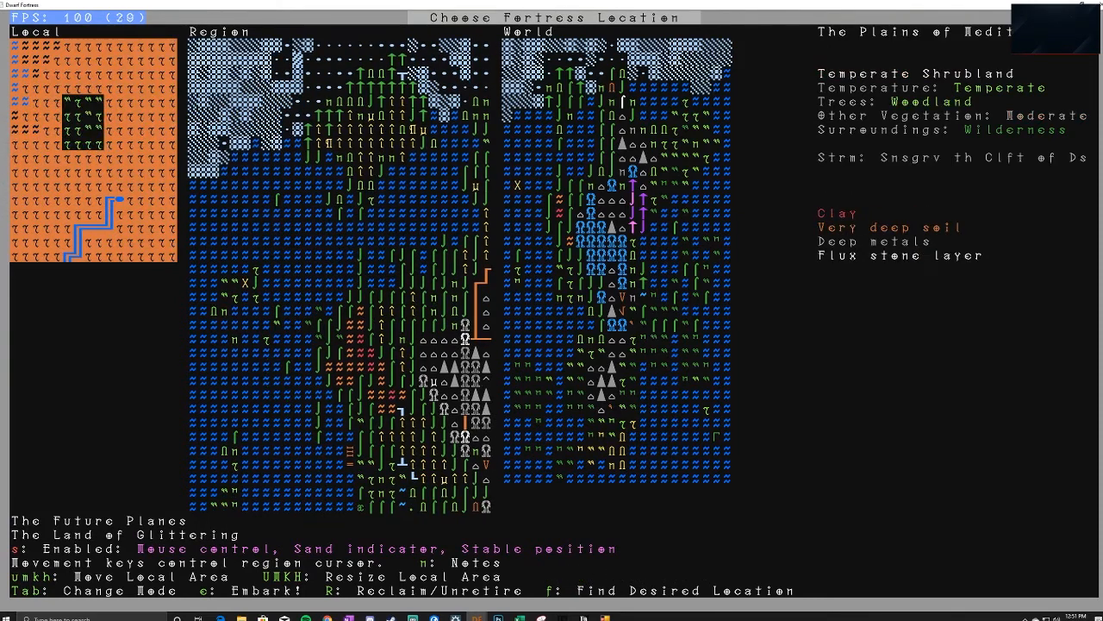
Move the region cursor southeast across the Cyclopean Ocean and examine the Forest of Flax in the Land of Tiredness
key("Right")
key("Right")
key("Down")
key("Down")
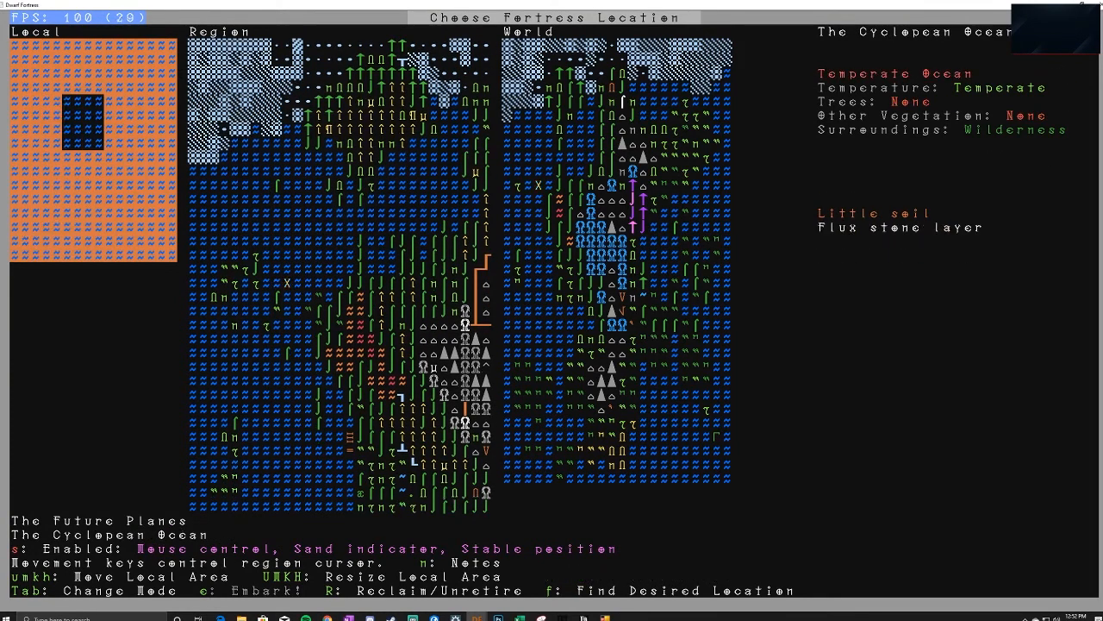
key("Right")
key("Down")
key("Down")
key("Down")
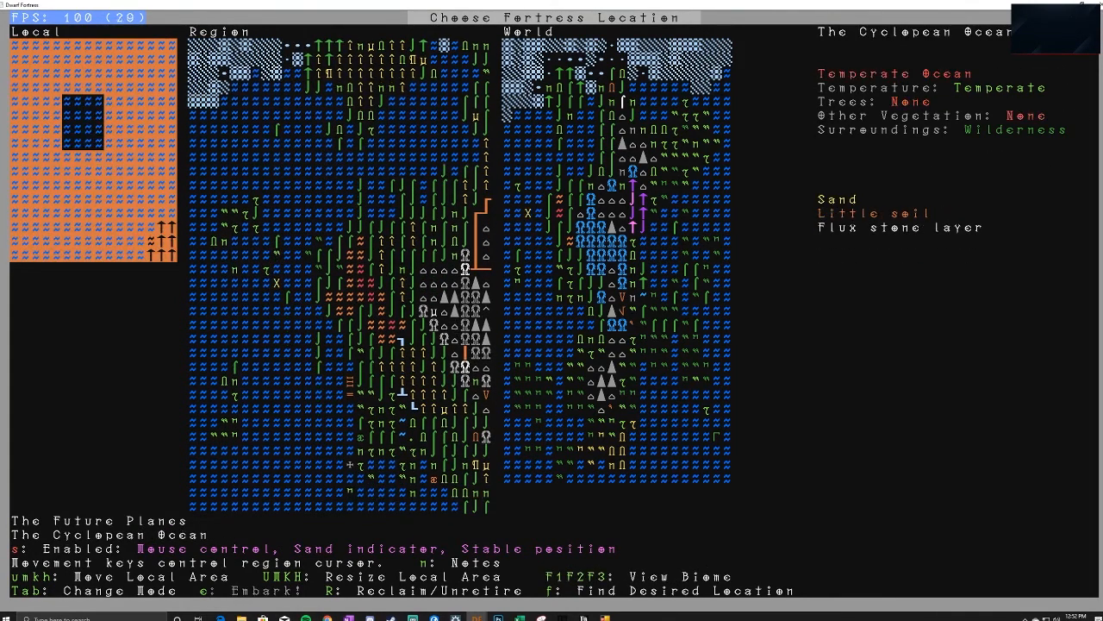
key("Right")
key("Down")
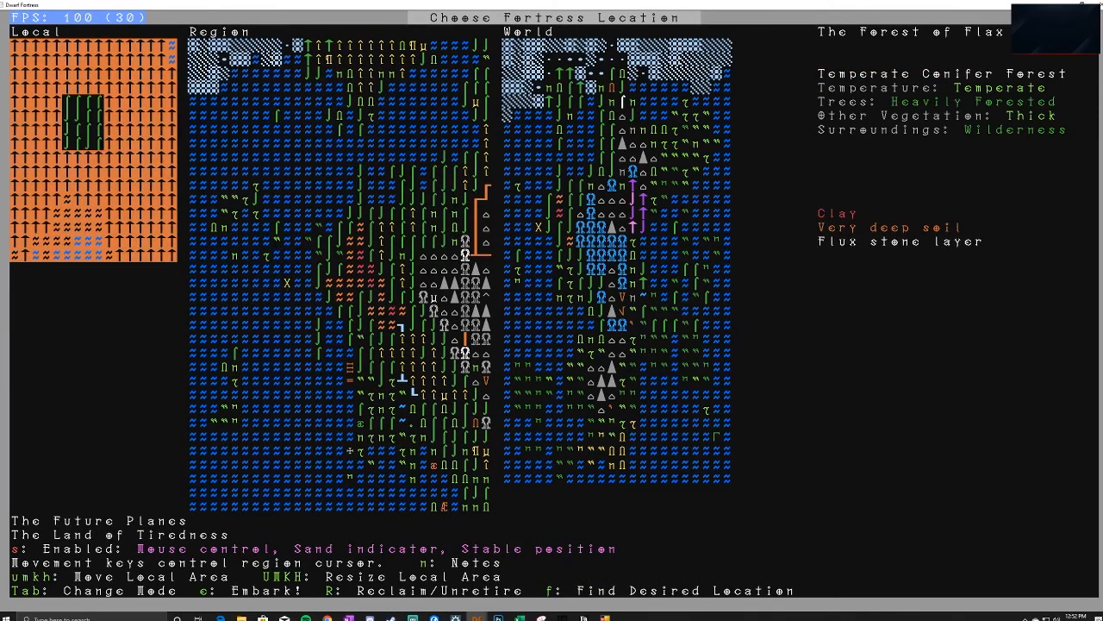
Move the region cursor southeast from the Forest of Flax and examine the Forest of Poets in the Vermilion Land
key("Down")
key("Down")
key("Down")
key("Right")
key("Right")
key("Right")
key("Right")
key("Left")
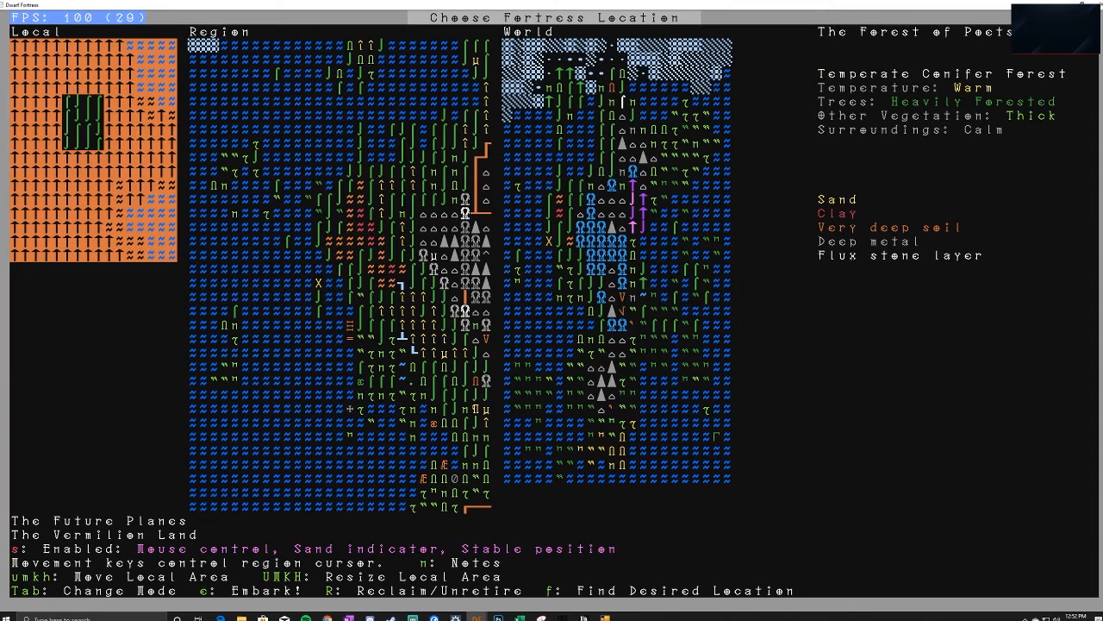
Follow the coast far south from the Vermilion Land and examine the tropical part of the Cyclopean Ocean
key("Right")
key("Right")
key("Right")
key("Right")
key("Right")
key("Right")
key("Right")
key("Down")
key("Down")
key("Down")
key("Down")
key("Down")
key("Down")
key("Down")
key("Down")
key("Down")
key("Down")
key("Down")
key("Down")
key("Down")
key("Down")
key("Down")
key("Down")
key("Down")
key("Down")
key("Down")
key("Down")
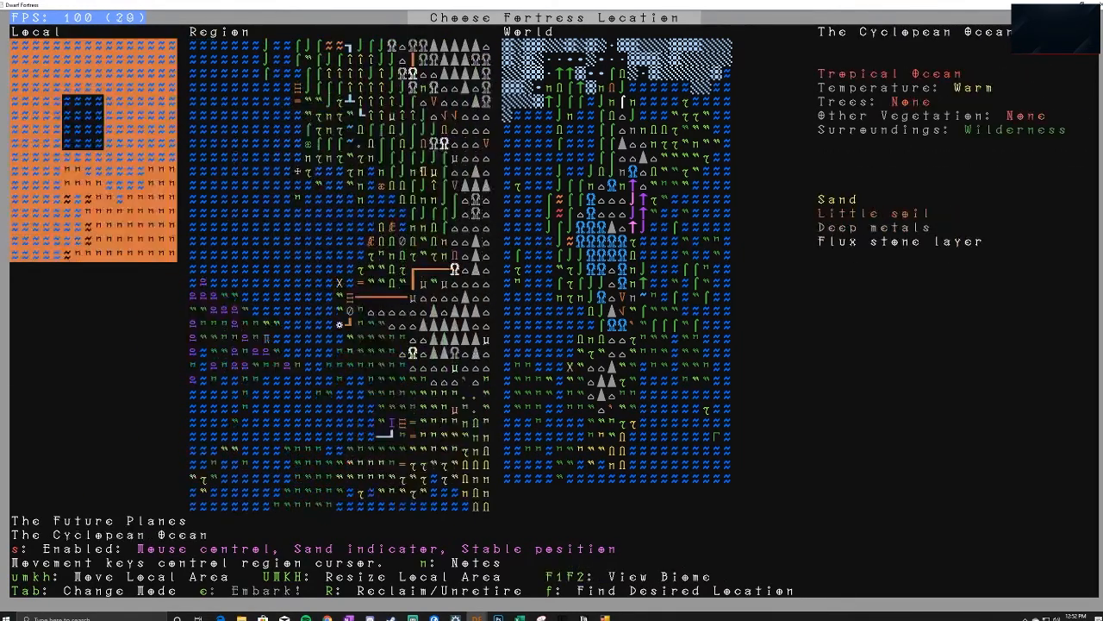
Move the region cursor to the world's southern edge and examine the tropical ocean below the continent
key("Right")
key("Right")
key("Right")
key("Right")
key("Right")
key("Right")
key("Right")
key("Right")
key("Right")
key("Right")
key("Right")
key("Right")
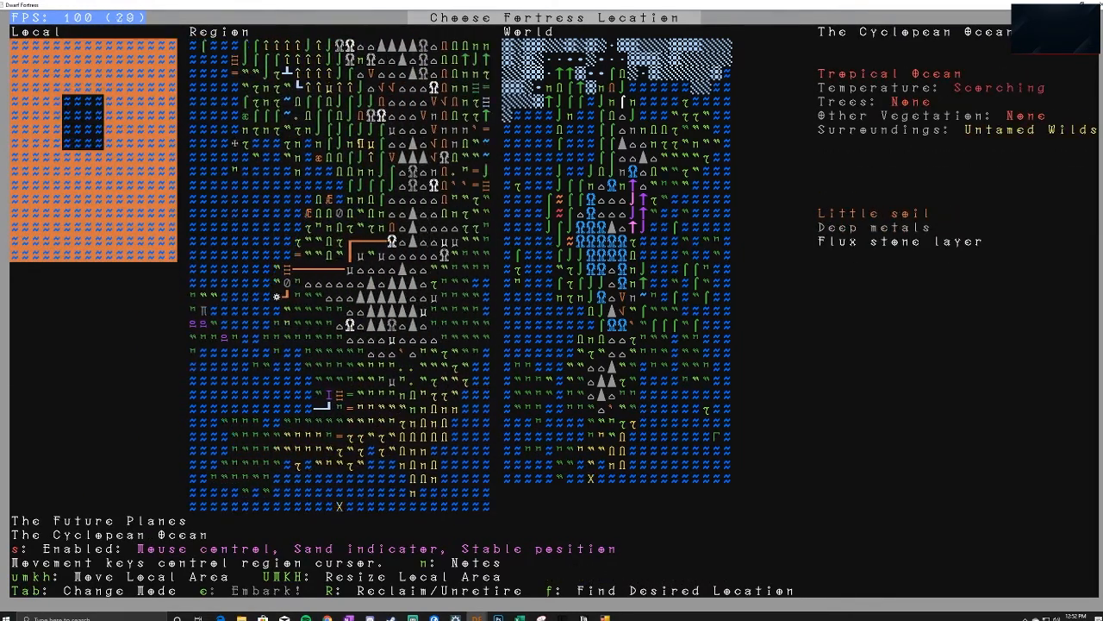
Move the region cursor northeast across the ocean and examine the tropical saltwater marsh on the Island of Wandering
key("Up")
key("Up")
key("Up")
key("Up")
key("Right")
key("Right")
key("Right")
key("Right")
key("Right")
key("Right")
key("Right")
key("Right")
key("Right")
key("Right")
key("Right")
key("Right")
key("Right")
key("Up")
key("Up")
key("Up")
key("Up")
key("Up")
key("Right")
key("Down")
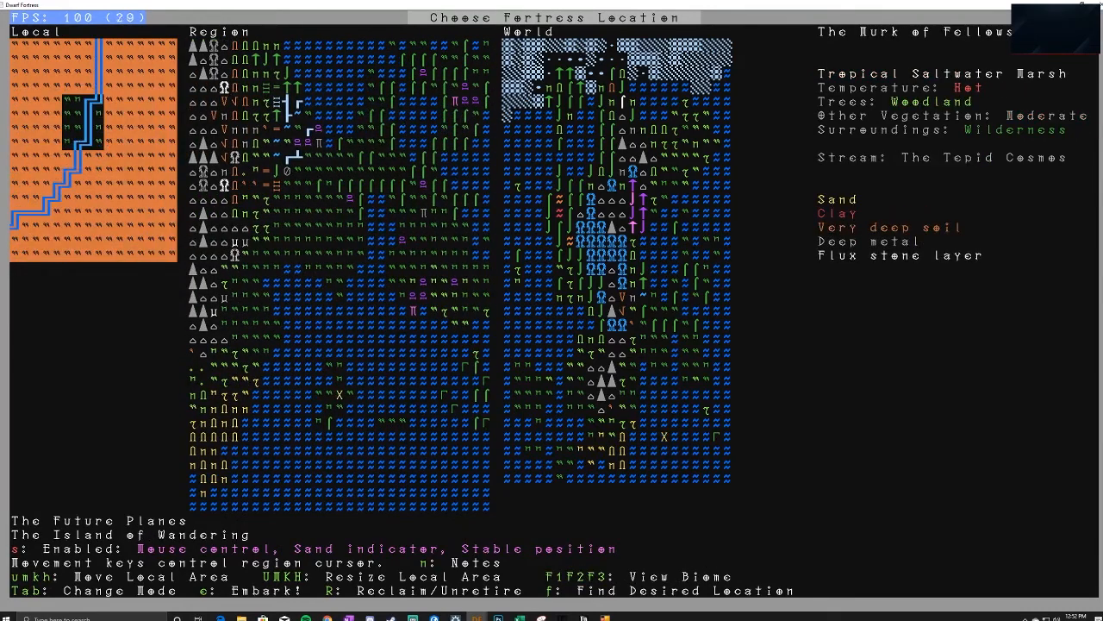
Move the region cursor southeast from the Island of Wandering and examine the tropical part of the Cyclopean Ocean
key("Right")
key("Right")
key("Right")
key("Right")
key("Right")
key("Down")
key("Down")
key("Down")
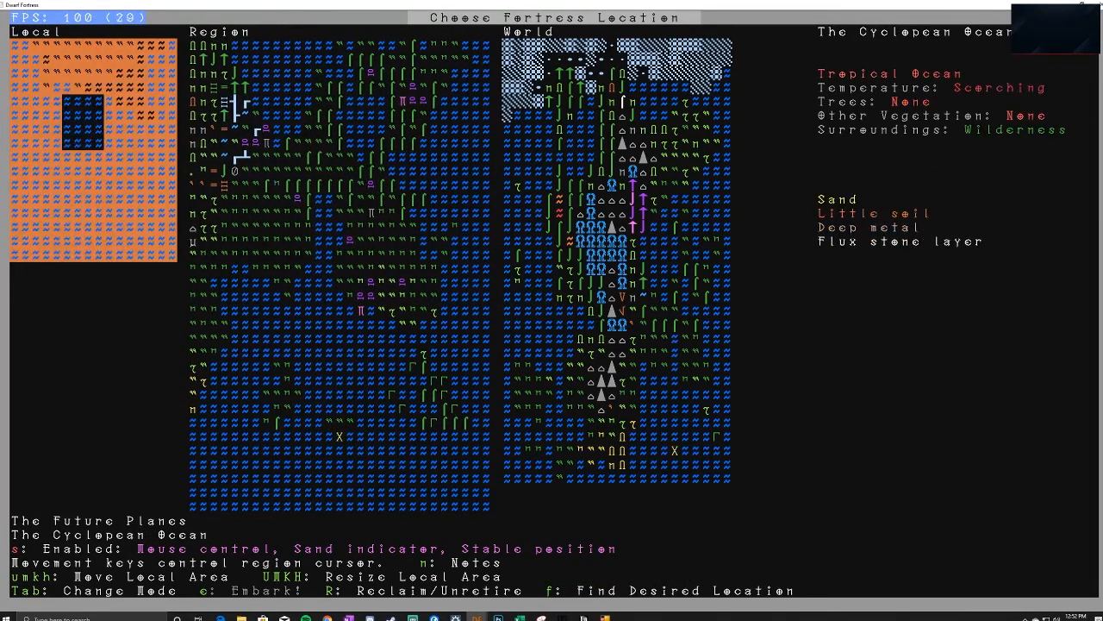
Move the region cursor east across the ocean and examine the tropical moist broadleaf forest on the Island of Honor
key("Up")
key("Right")
key("Right")
key("Right")
key("Right")
key("Up")
key("Up")
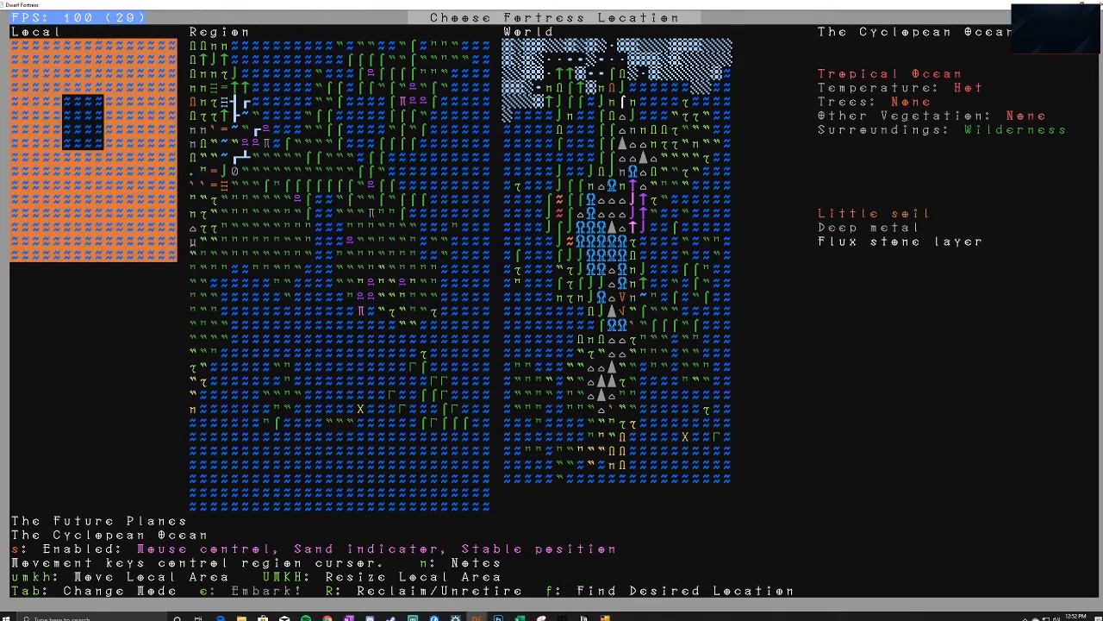
key("Right")
key("Right")
key("Right")
key("Right")
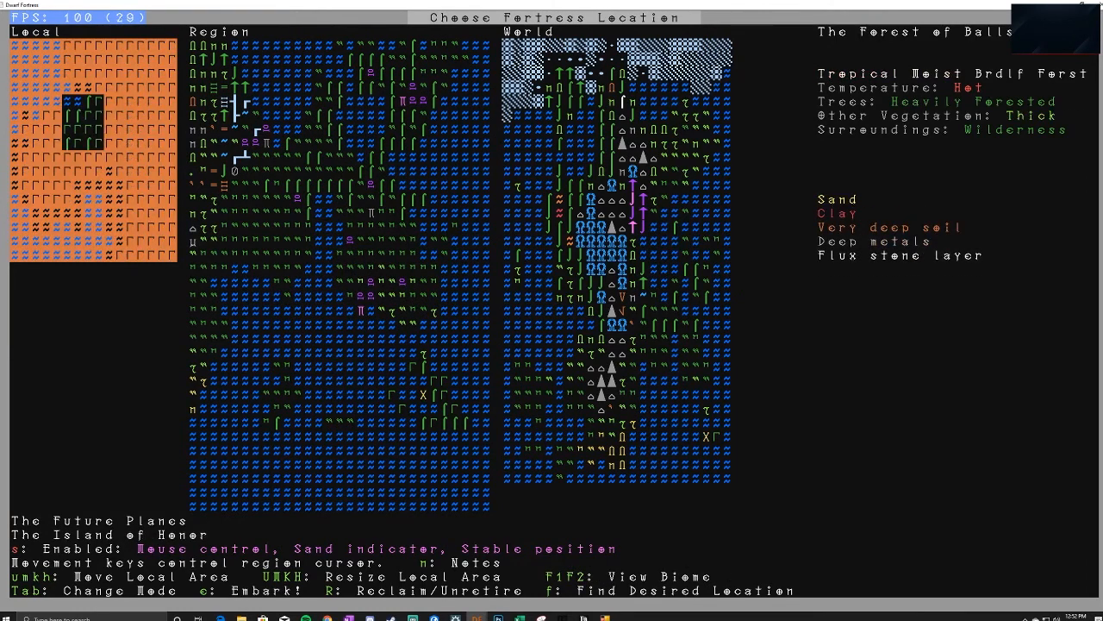
Move the region cursor far north and then west from the Island of Honor, and examine the temperate saltwater swamp on the Satiny Continent
key("Right")
key("Right")
key("Right")
key("Right")
key("Right")
key("Up")
key("Up")
key("Up")
key("Up")
key("Up")
key("Up")
key("Up")
key("Up")
key("Up")
key("Up")
key("Up")
key("Up")
key("Up")
key("Up")
key("Up")
key("Up")
key("Up")
key("Up")
key("Up")
key("Up")
key("Up")
key("Up")
key("Left")
key("Left")
key("Left")
key("Left")
key("Left")
key("Left")
key("Left")
key("Left")
key("Left")
key("Left")
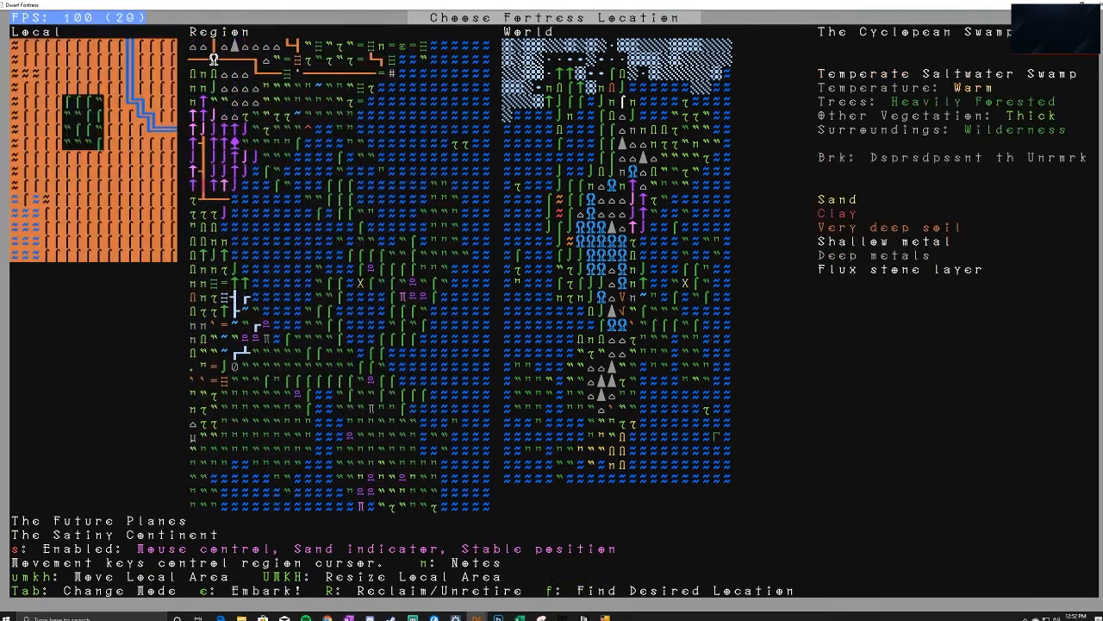
Move the region cursor west into the interior of the Satiny Continent and examine the mountain biome of the Crewed Barb
key("Left")
key("Left")
key("Left")
key("Left")
key("Left")
key("Left")
key("Left")
key("Left")
key("Left")
key("Left")
key("Left")
key("Left")
key("Left")
key("Left")
key("Left")
key("Left")
key("Left")
key("Left")
key("Left")
key("Left")
key("Up")
key("Up")
key("Left")
key("Left")
key("Up")
key("Up")
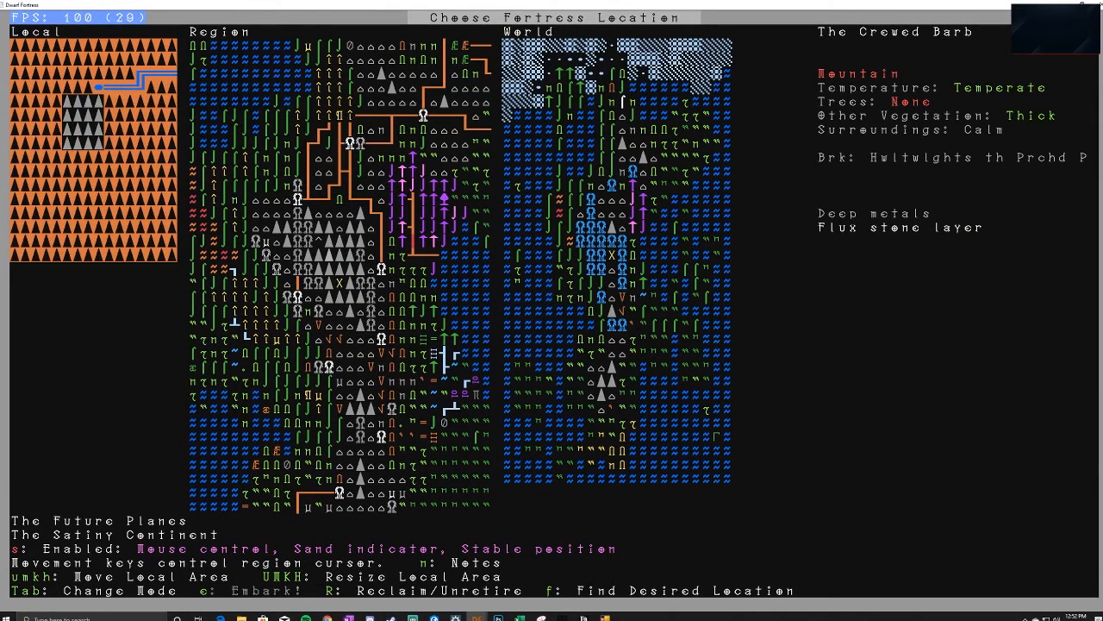
Switch to ArcGIS Pro and start the Explode editing tool for the RasterT_bmp1 layer
left_click_drag(540, 4, 844, 225)
left_click(790, 18)
left_click_drag(723, 284, 316, 169)
left_click_drag(543, 129, 497, 25)
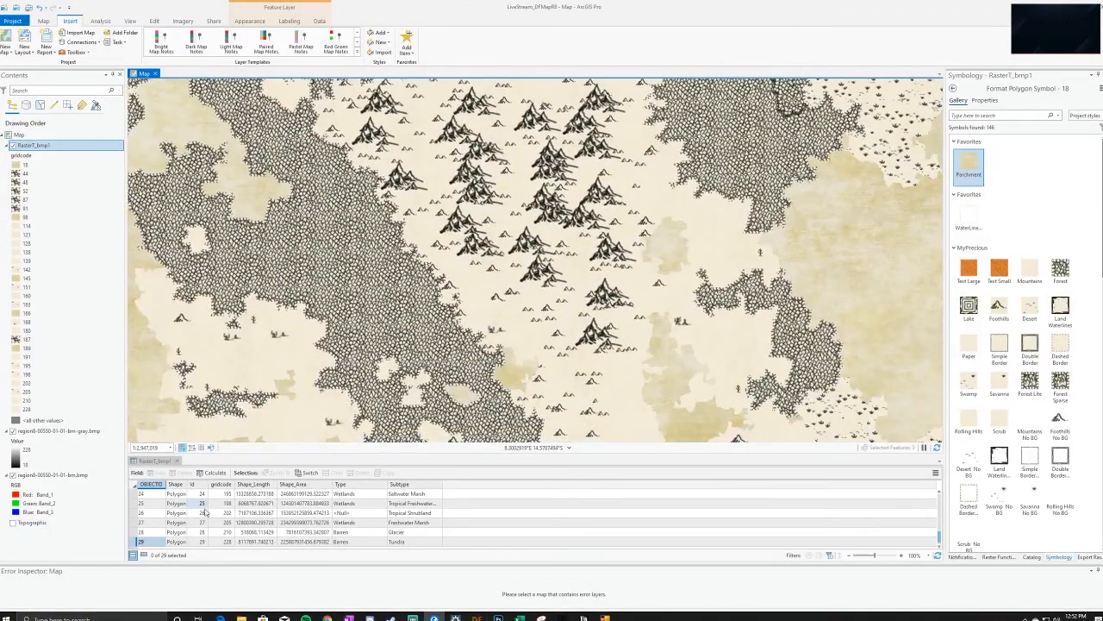
left_click(56, 148)
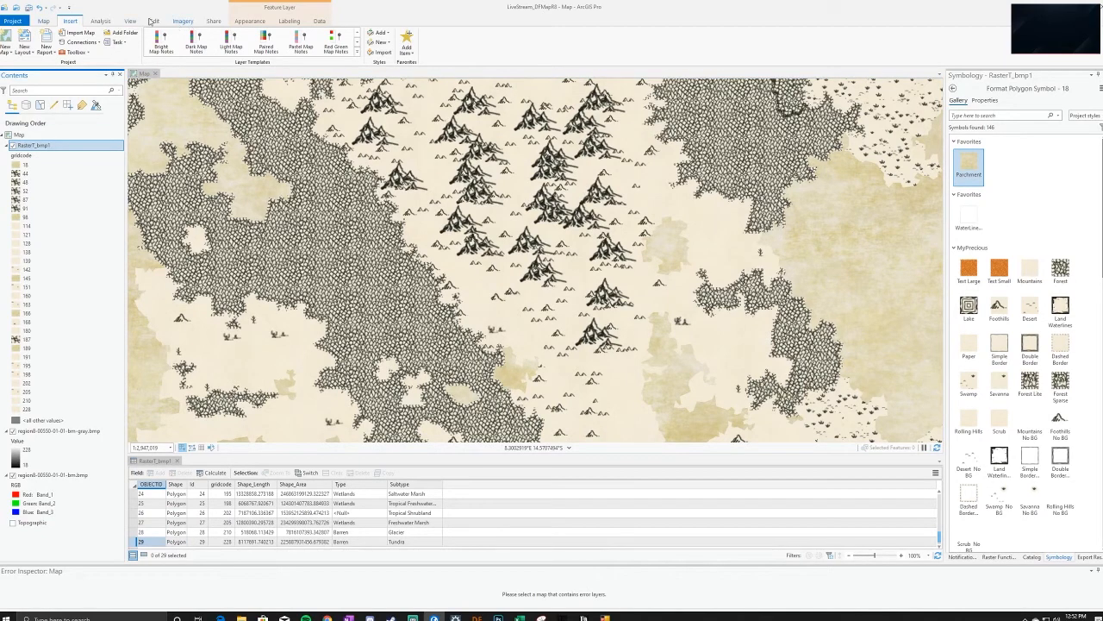
left_click(319, 20)
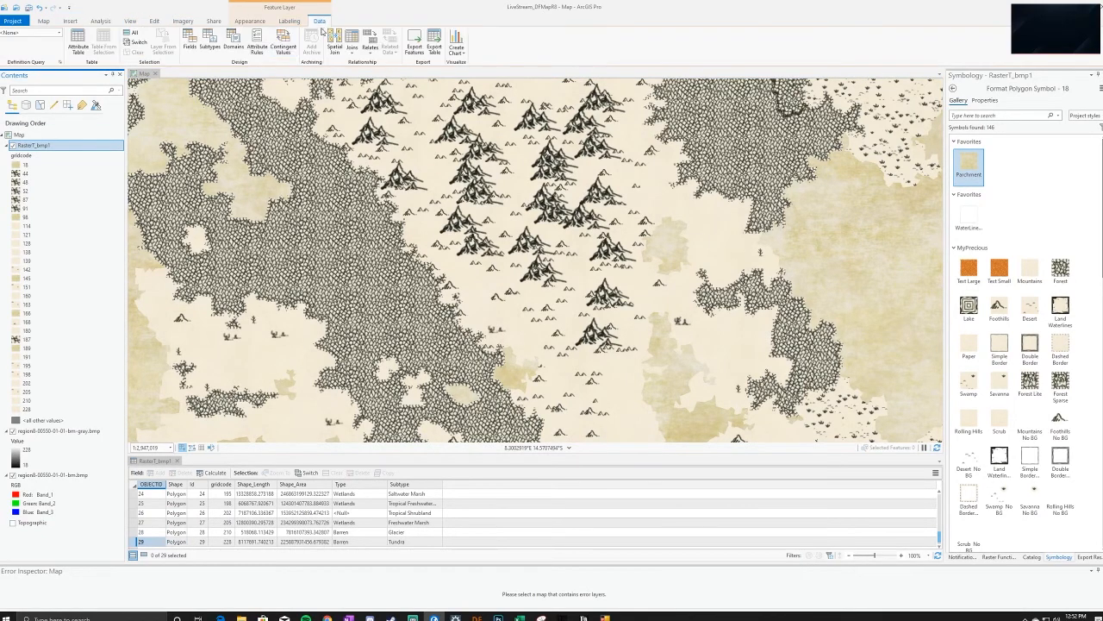
left_click(156, 21)
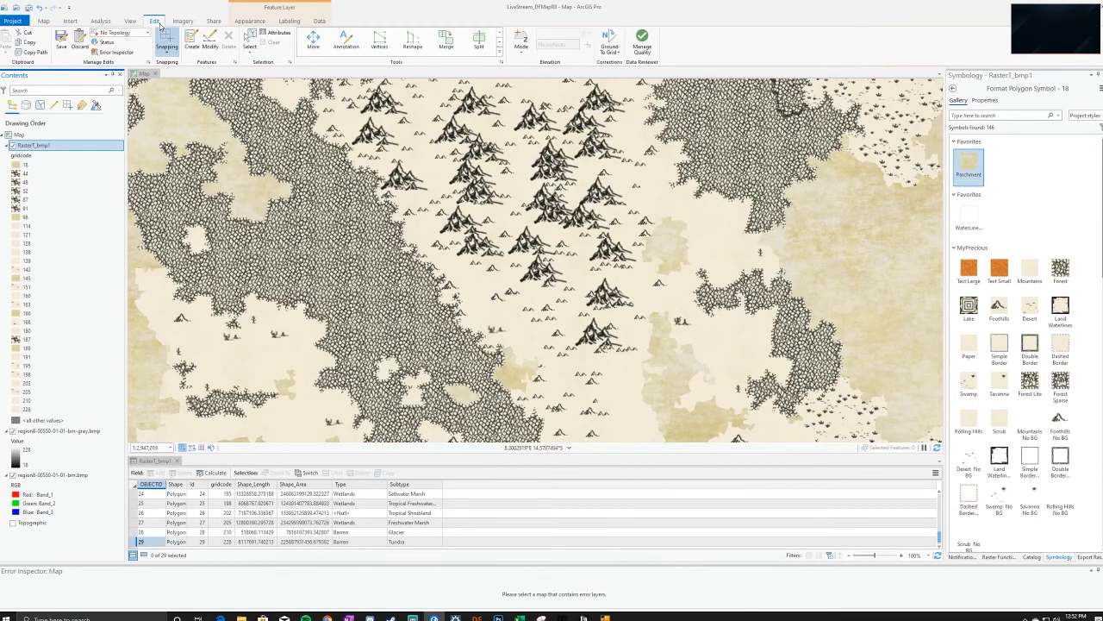
left_click(500, 57)
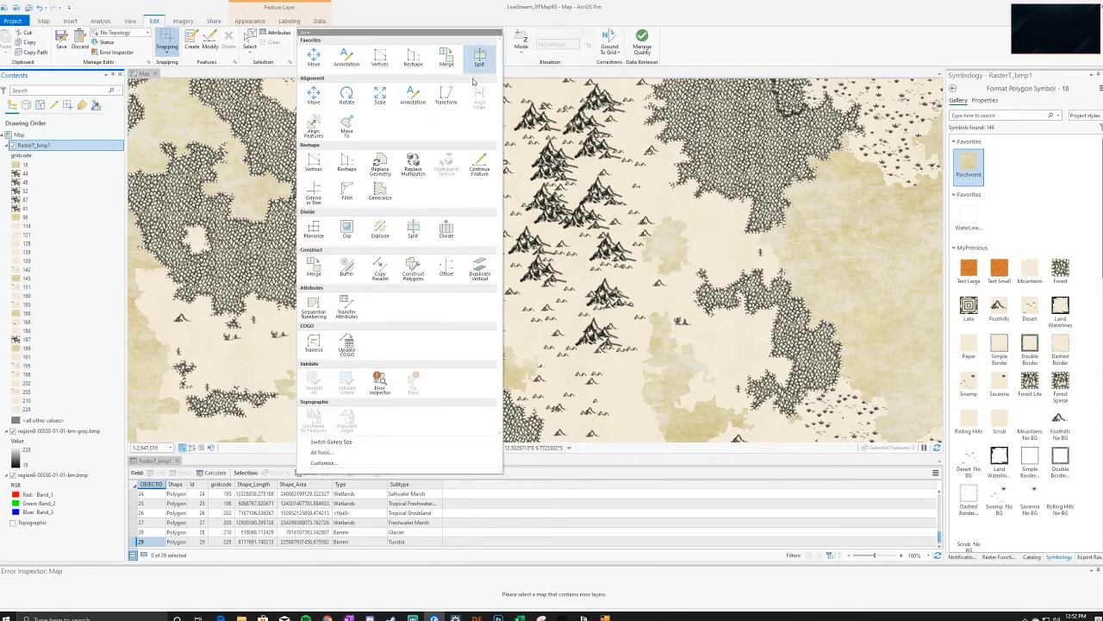
left_click(381, 229)
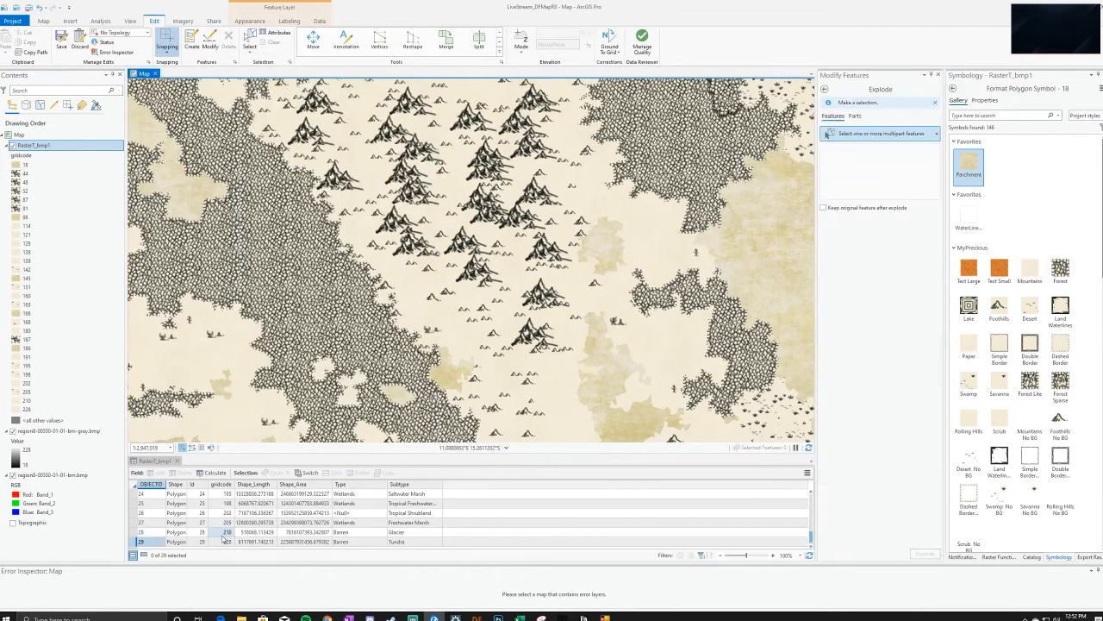
left_click(936, 135)
left_click(908, 132)
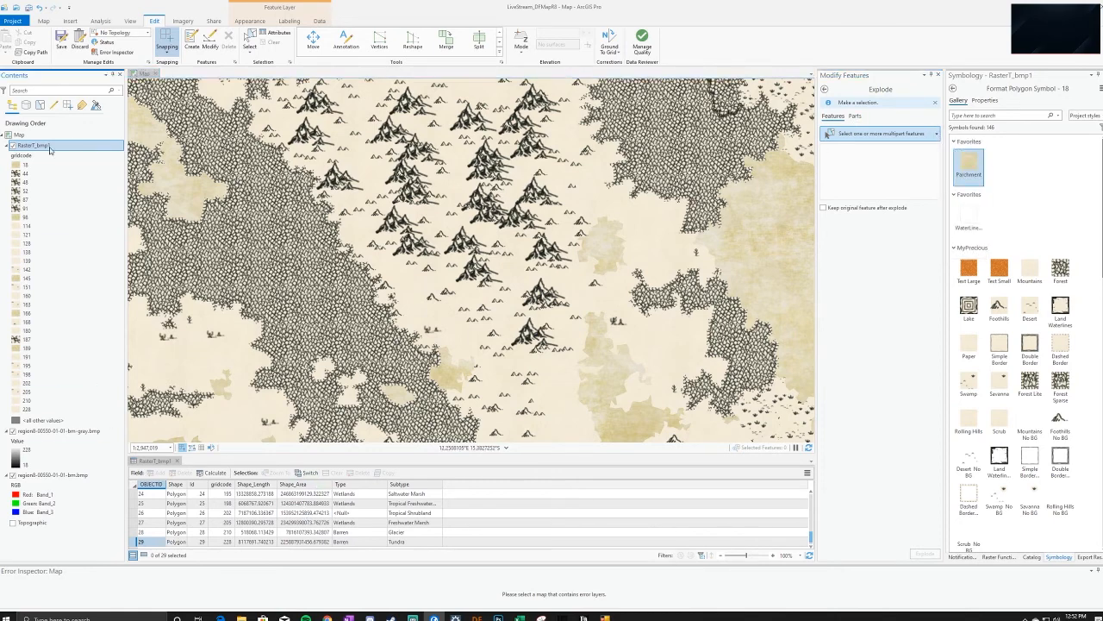
Select all polygons in the RasterT_bmp1 attribute table and explode the multipart features into separate ones
left_click(139, 541)
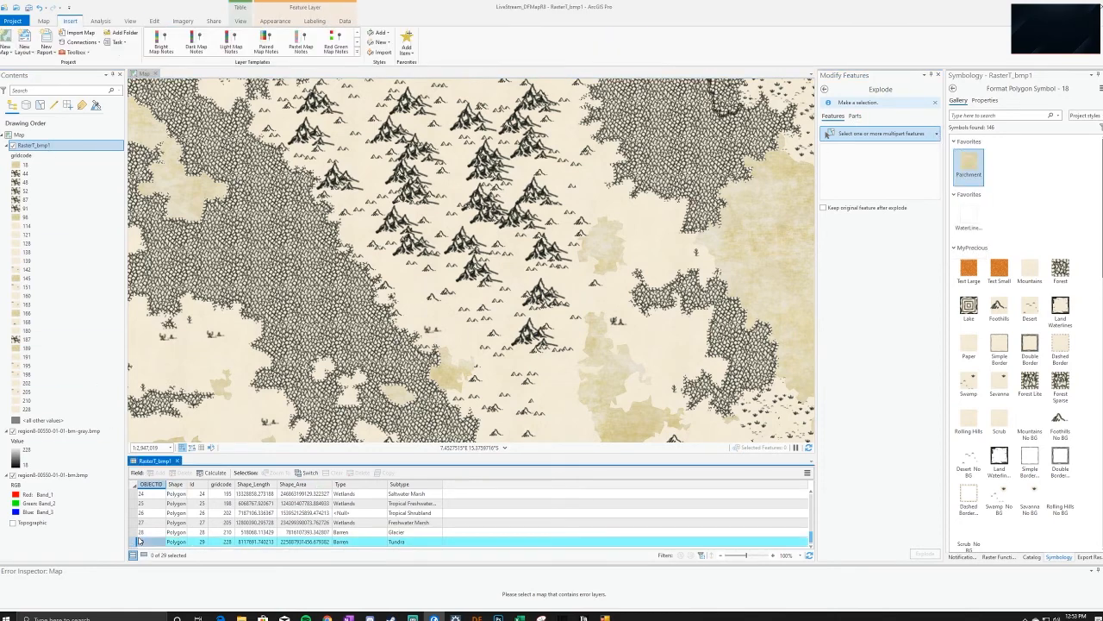
scroll(139, 515, "up", 6)
scroll(140, 517, "up", 2)
key("ctrl+a")
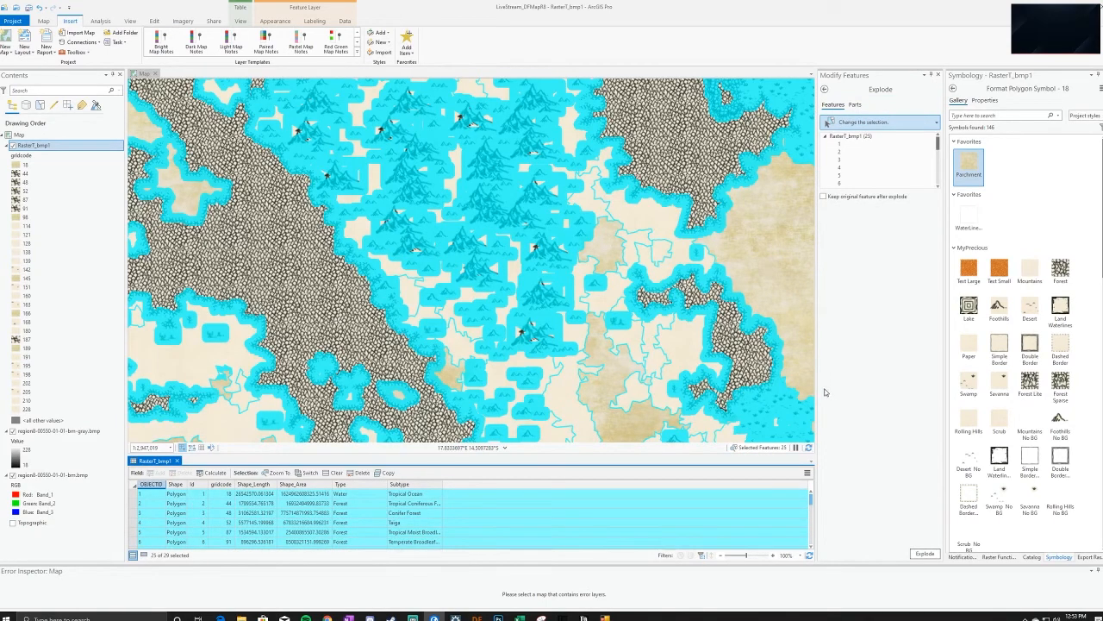
left_click(925, 553)
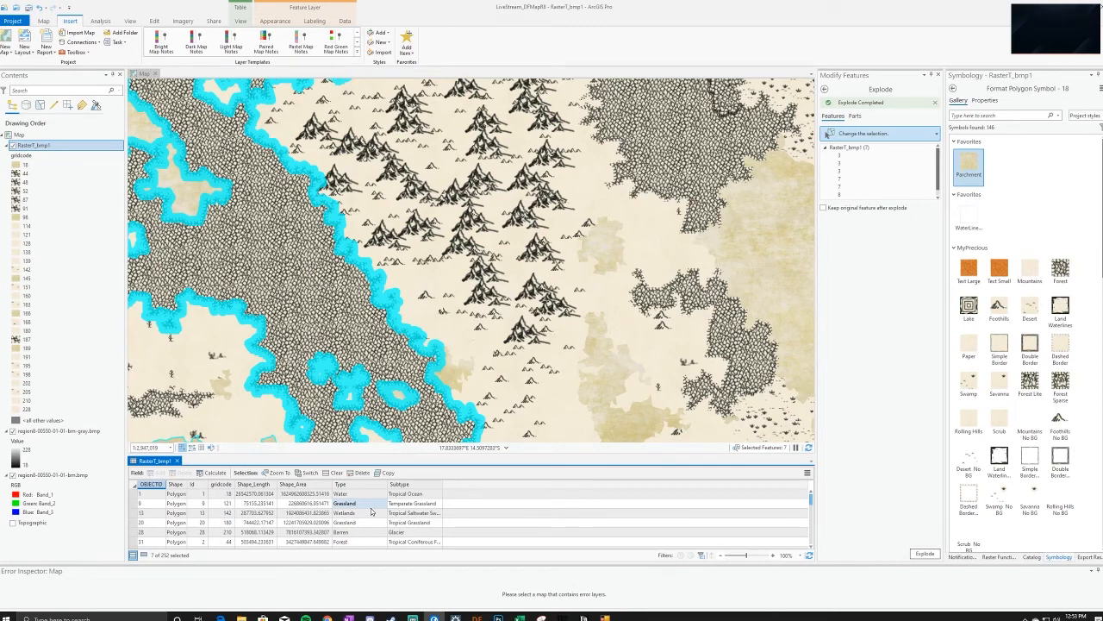
Sort the attribute table by Type in ascending order and look through the Barren subtypes
right_click(360, 485)
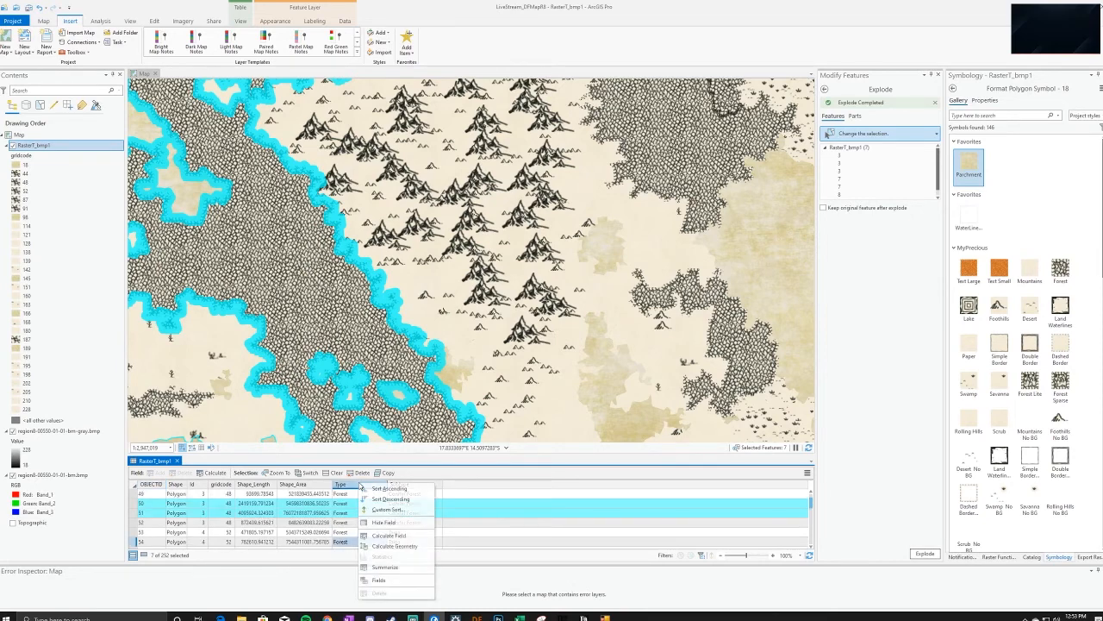
left_click(387, 489)
scroll(372, 517, "up", 1)
left_click(421, 486)
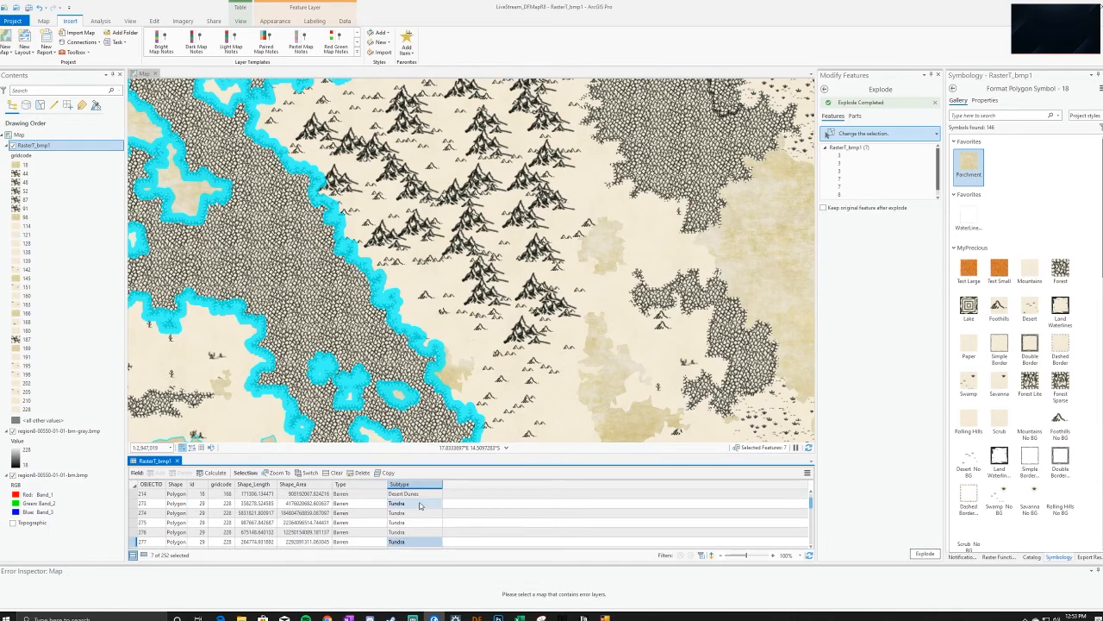
left_click(417, 532)
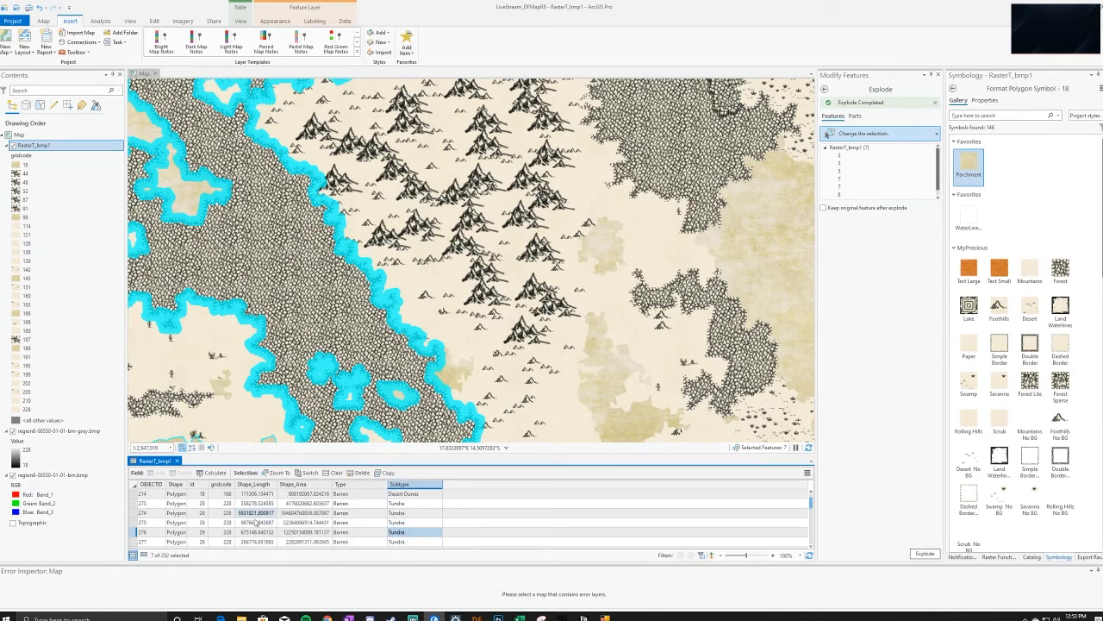
Pan the map to the first Tundra polygon listed in the attribute table, record 273
left_click(136, 503)
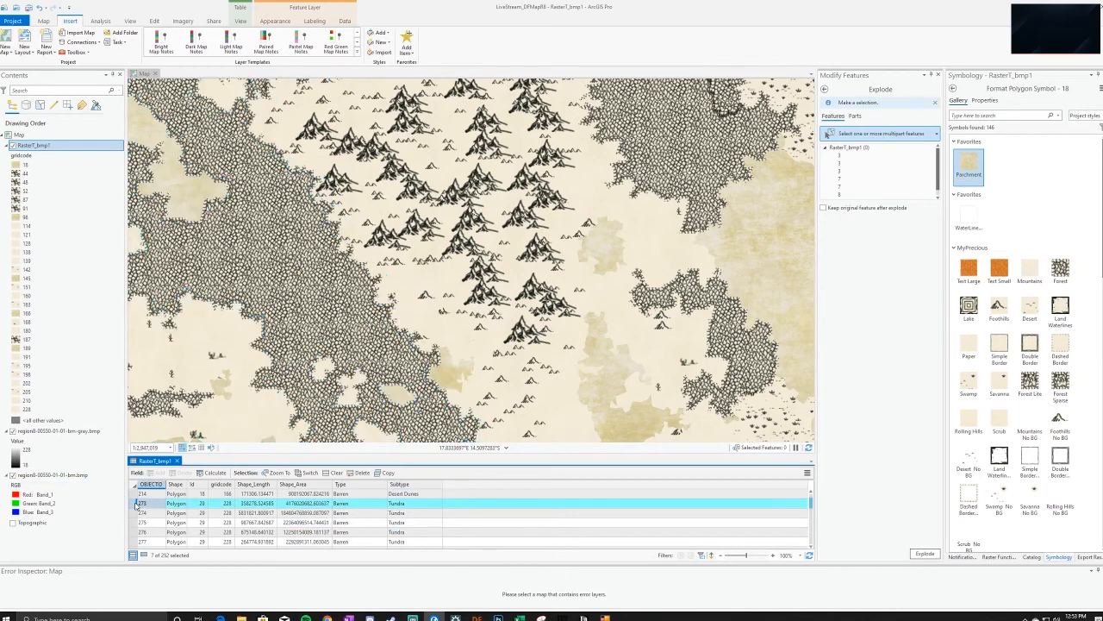
right_click(137, 507)
left_click(162, 529)
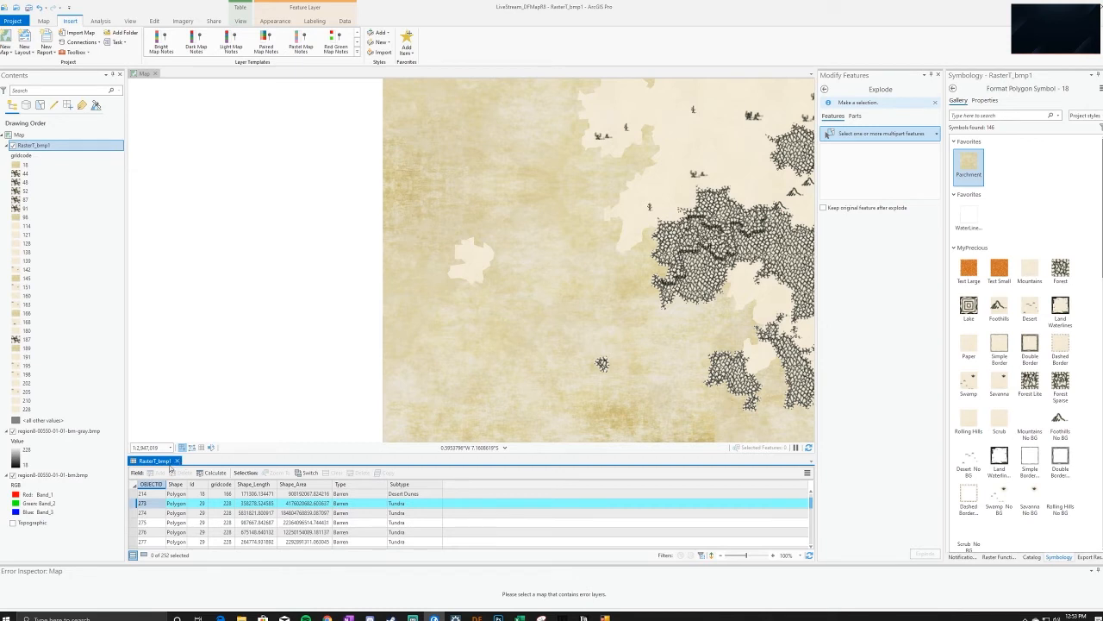
Save all edits made to the exploded terrain polygons
left_click(345, 21)
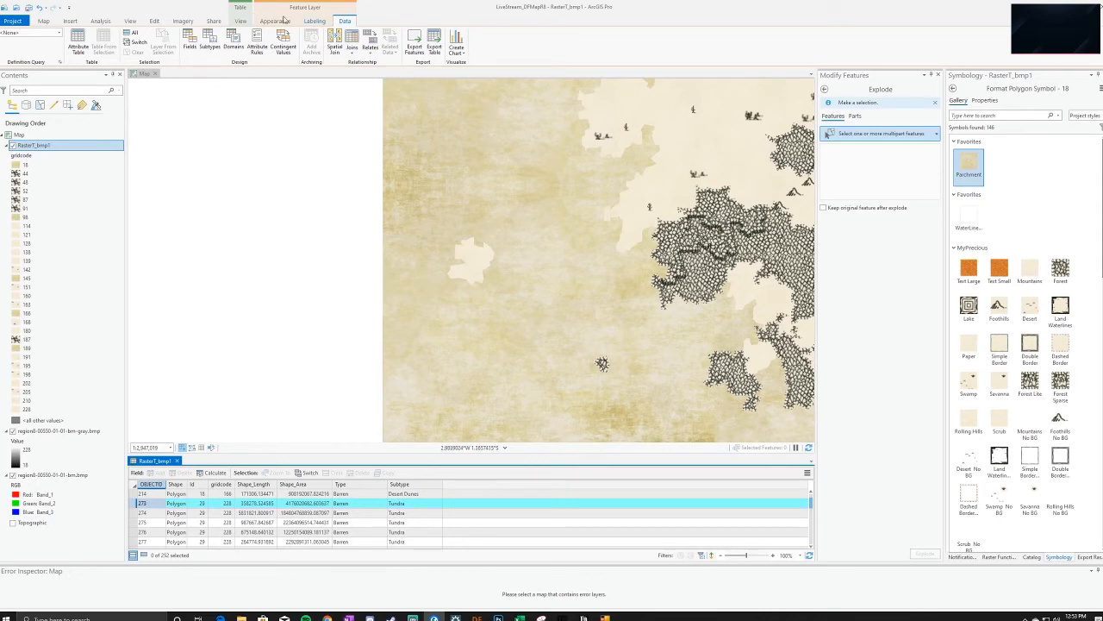
left_click(239, 21)
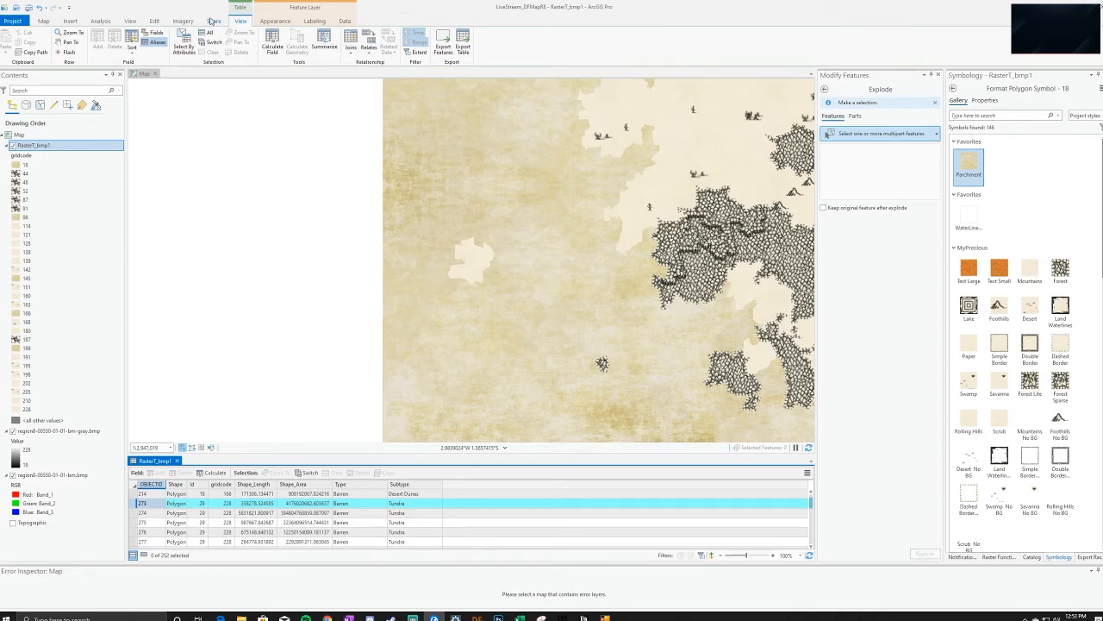
left_click(183, 22)
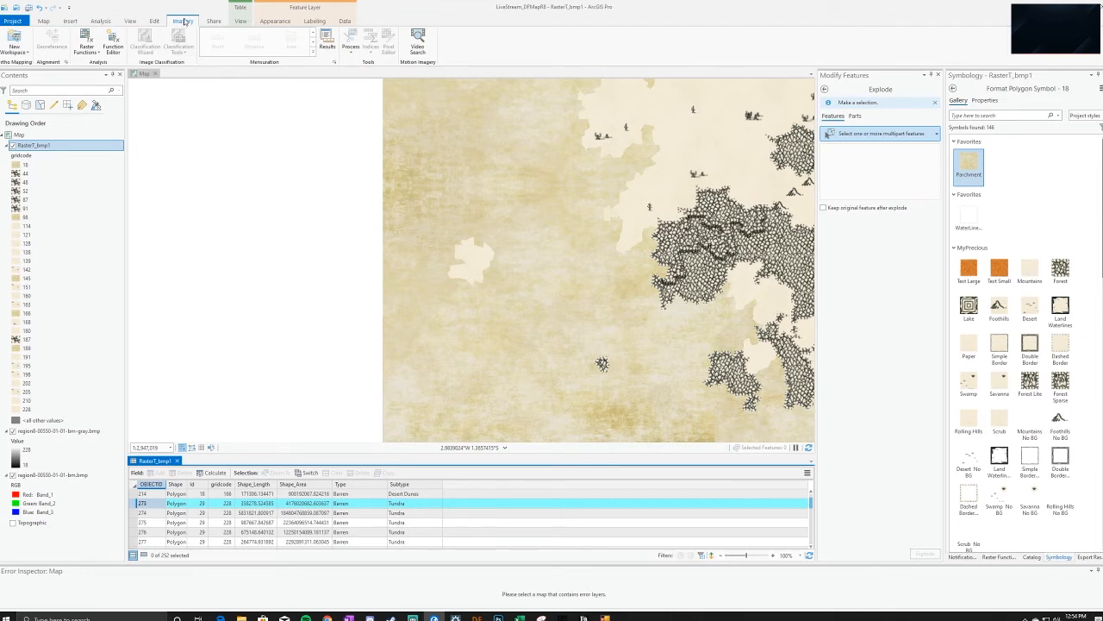
left_click(152, 22)
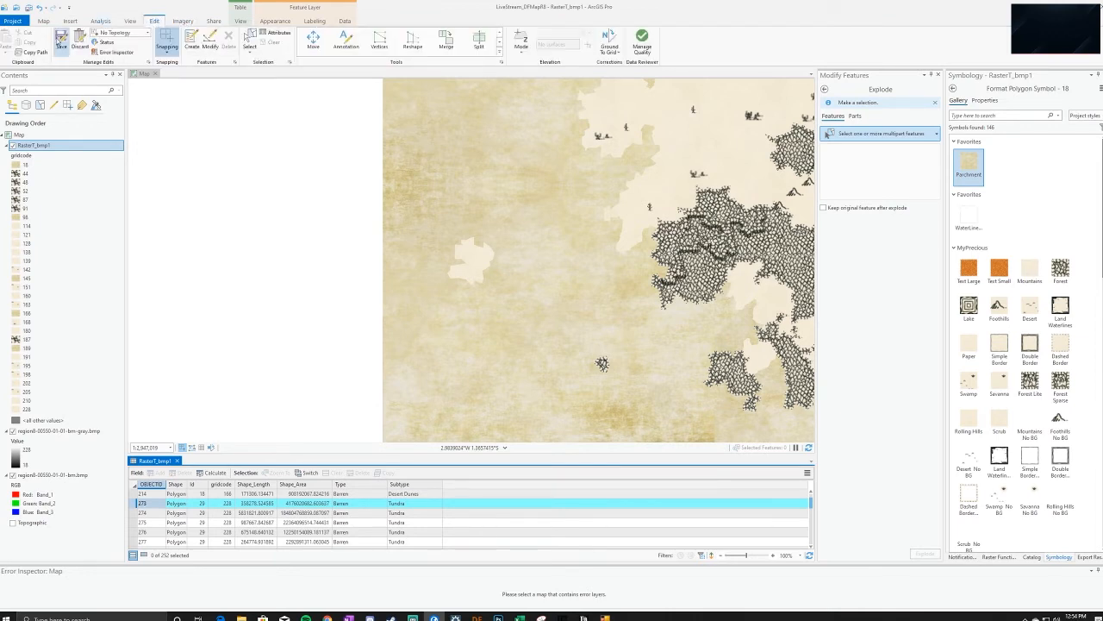
left_click(61, 40)
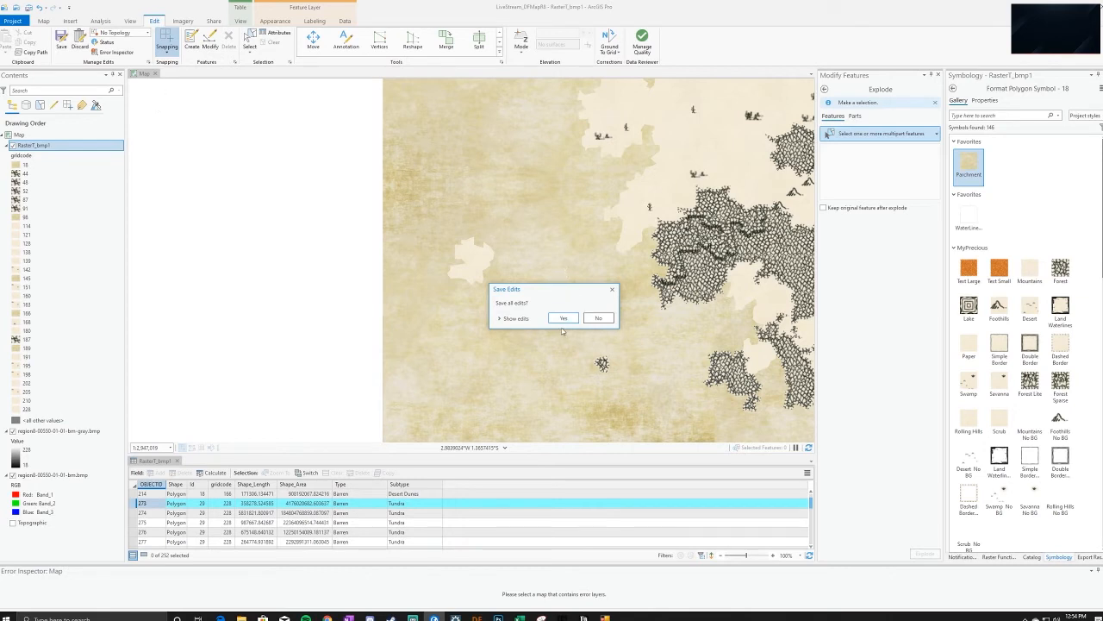
left_click(563, 318)
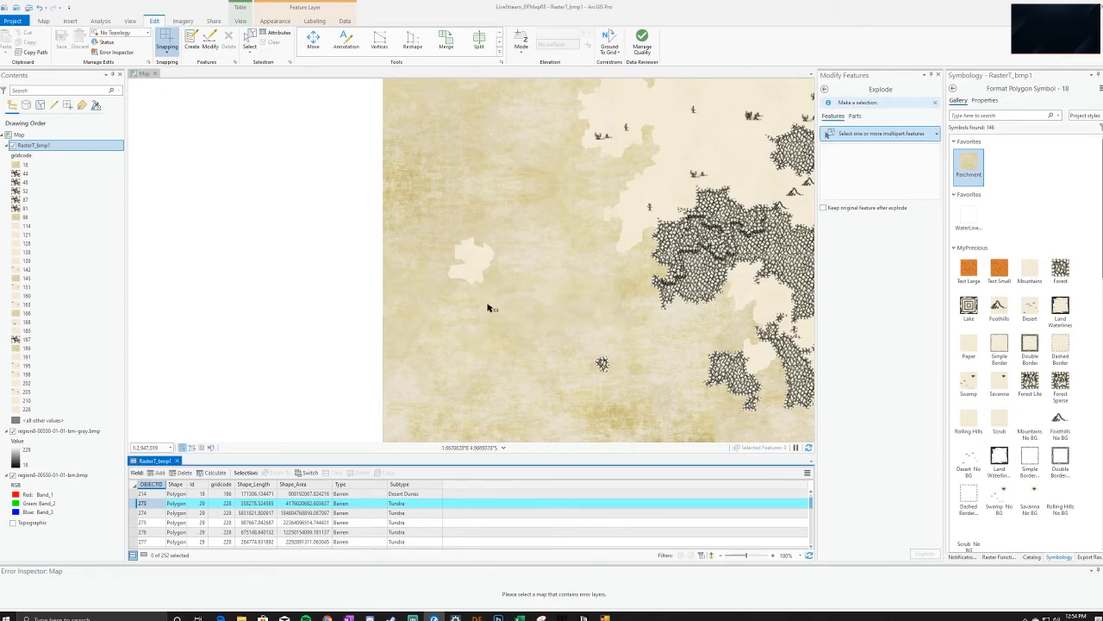
Add a Text field called Name with the alias Name to the RasterT_bmp1 table
left_click(176, 34)
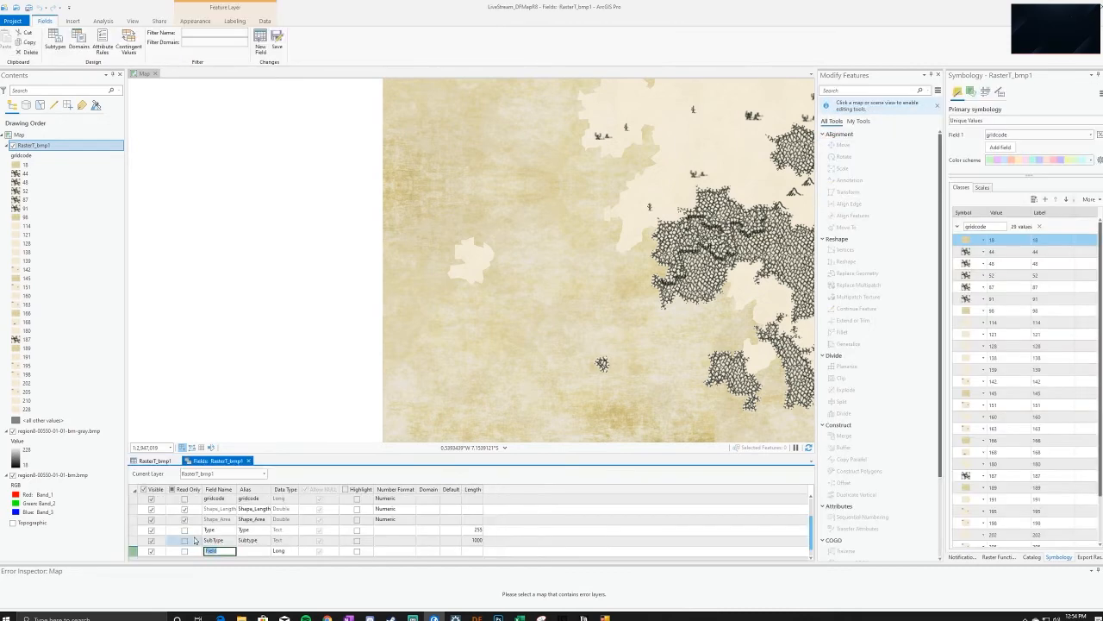
scroll(238, 541, "down", 1)
left_click(247, 544)
double_click(258, 541)
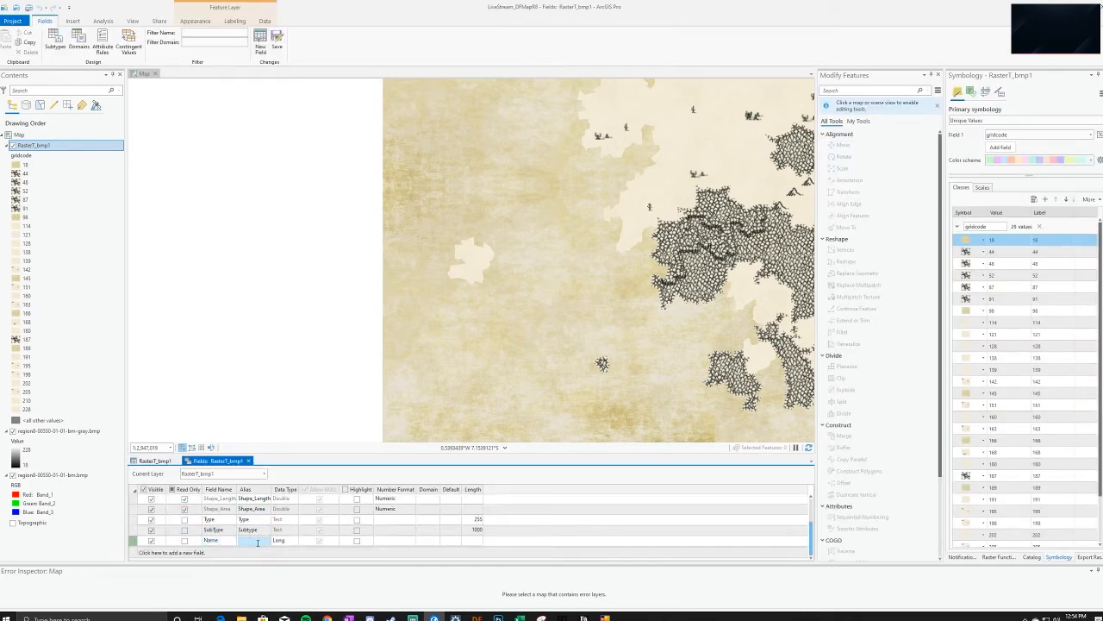
type("Name")
left_click(292, 541)
left_click(291, 541)
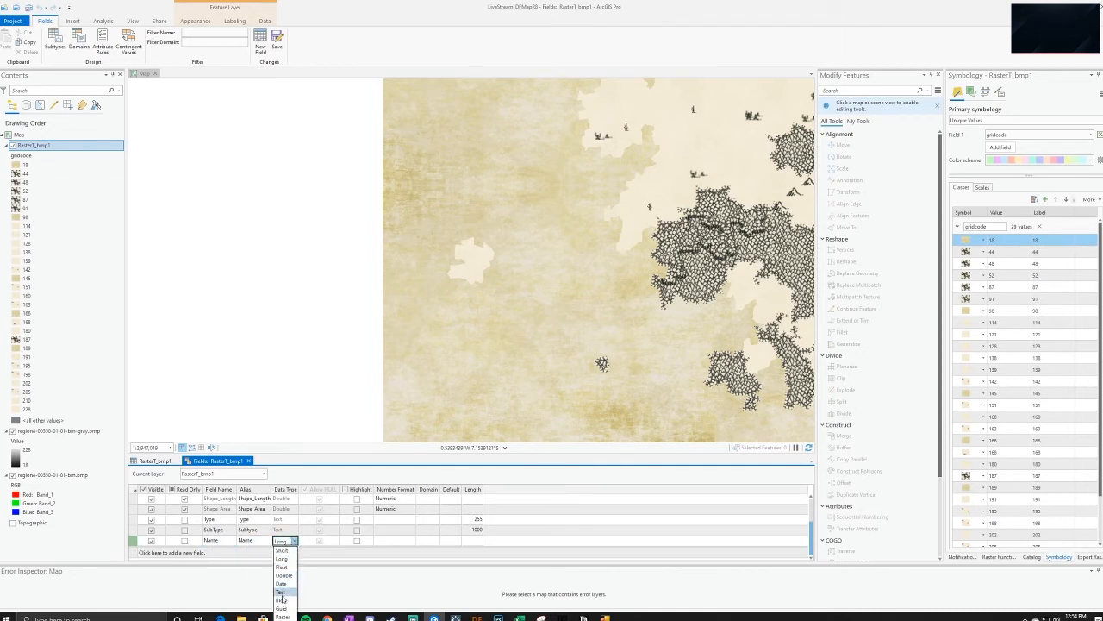
left_click(281, 593)
Set the Name field's length to 1000 and save the field changes
double_click(472, 540)
mouse_move(498, 617)
type("500")
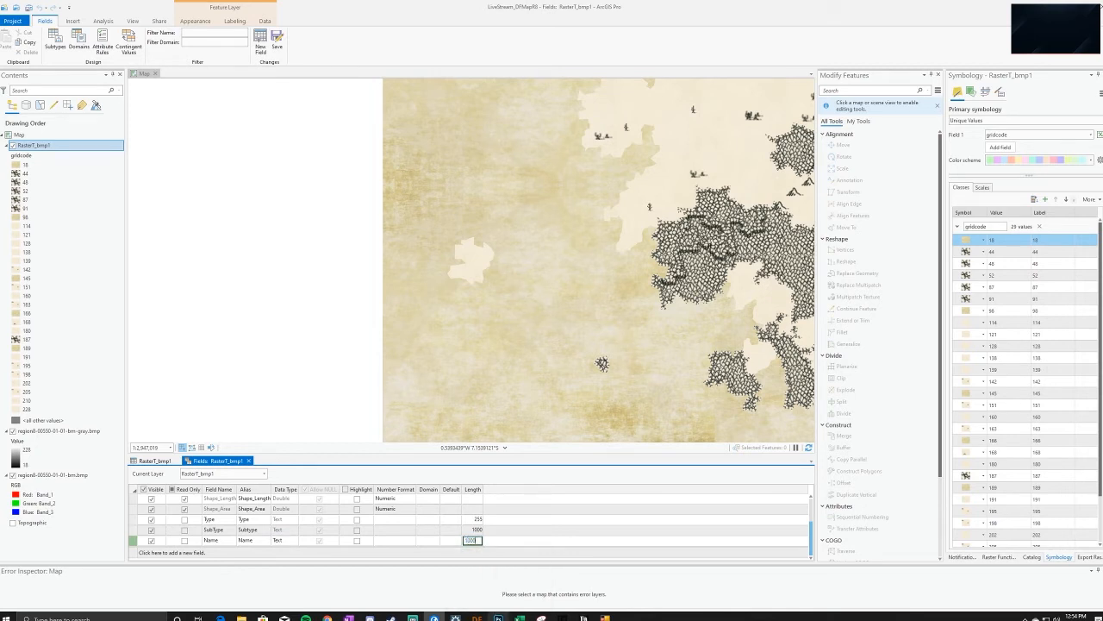
left_click(450, 529)
left_click(133, 540)
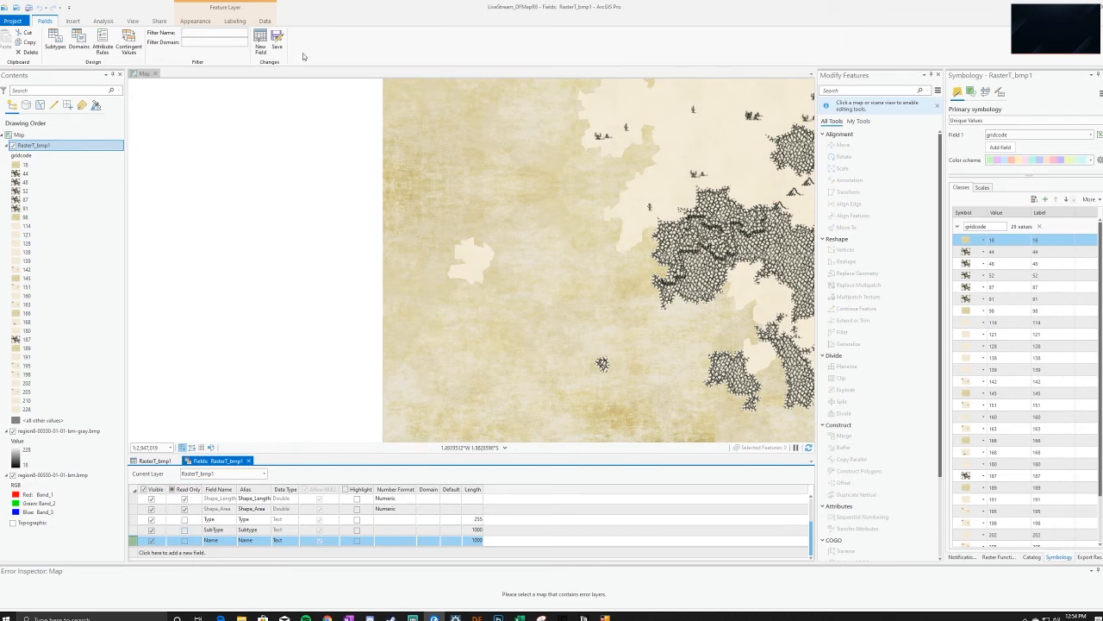
left_click(277, 39)
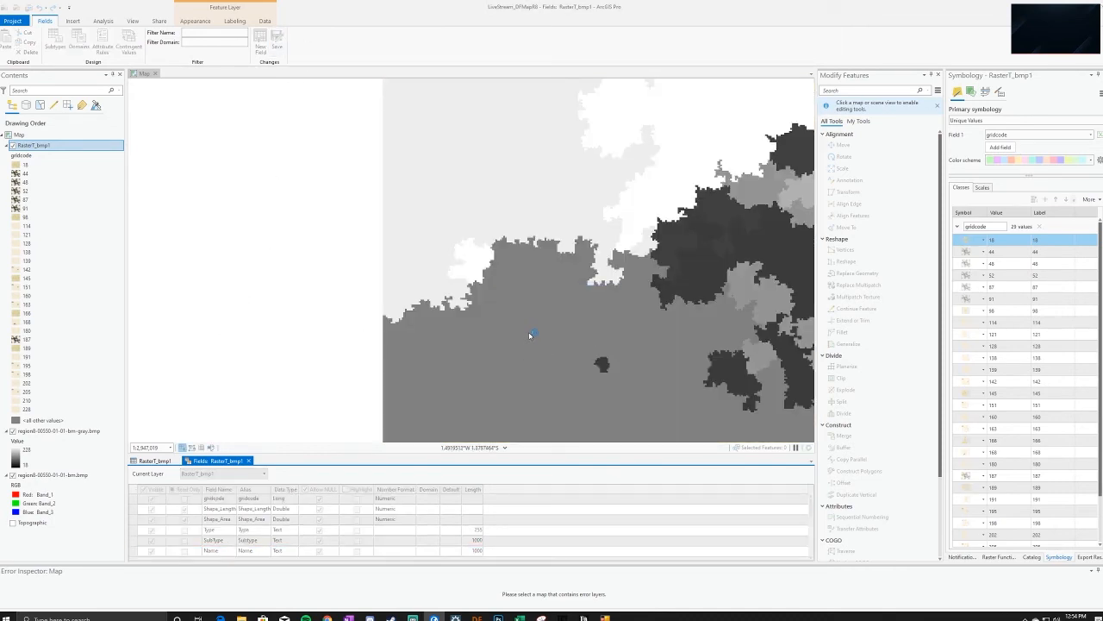
Return to the map and examine the symbolized terrain at full extent and up close around the central mountains
left_click(739, 303)
left_click_drag(687, 320, 219, 237)
left_click_drag(500, 348, 434, 248)
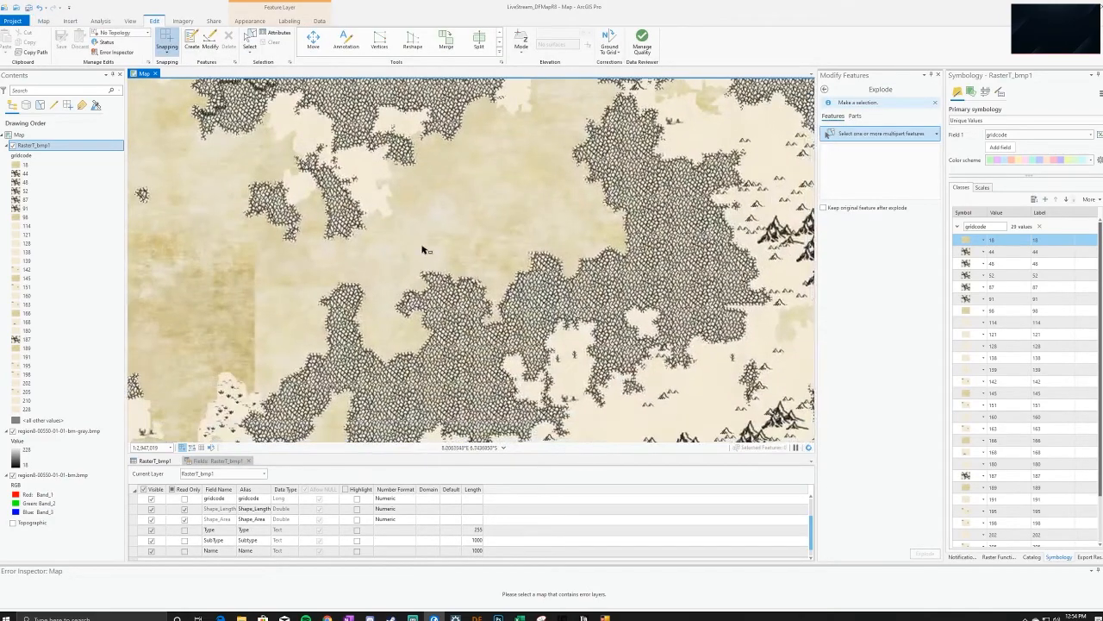
scroll(427, 245, "down", 4)
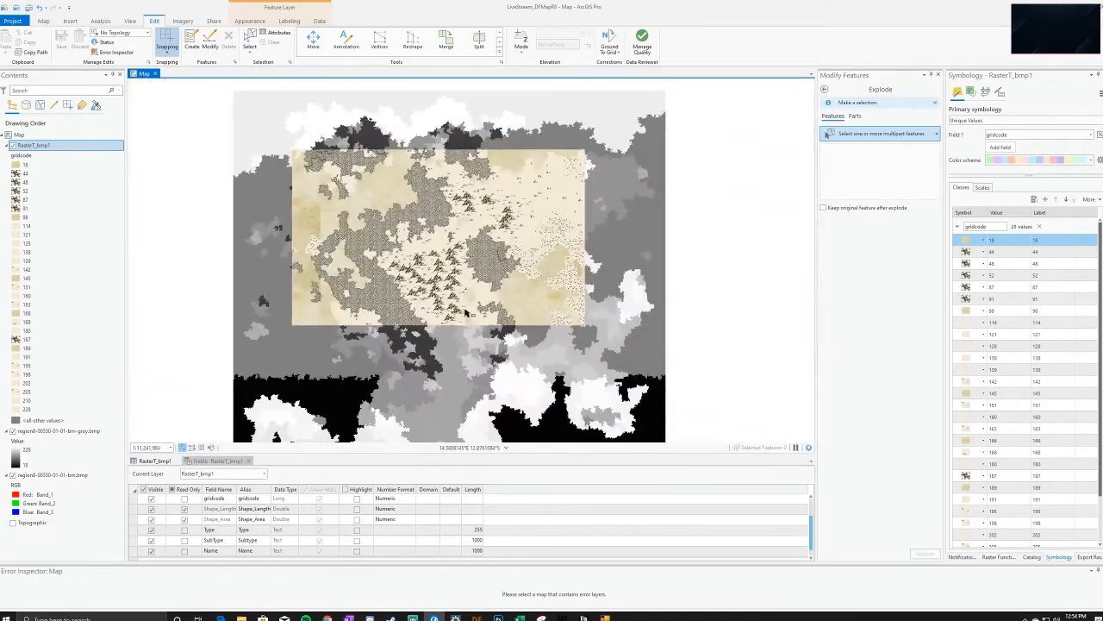
scroll(464, 228, "up", 3)
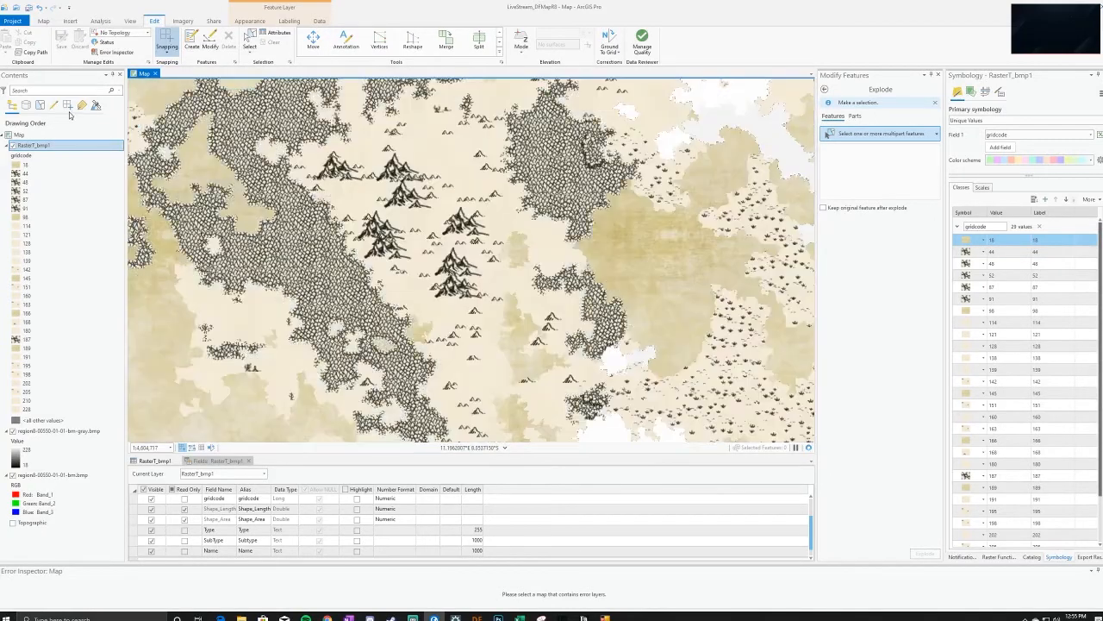
Select the central mountain range polygon and show only its selected record in the RasterT_bmp1 attribute table
left_click(43, 21)
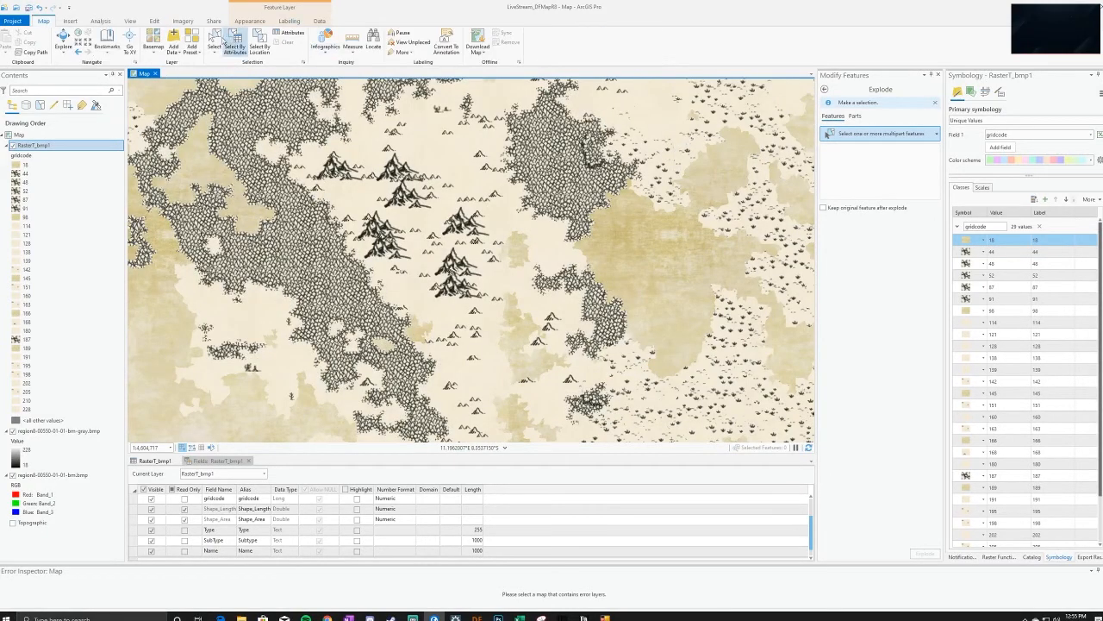
left_click(214, 41)
left_click(435, 213)
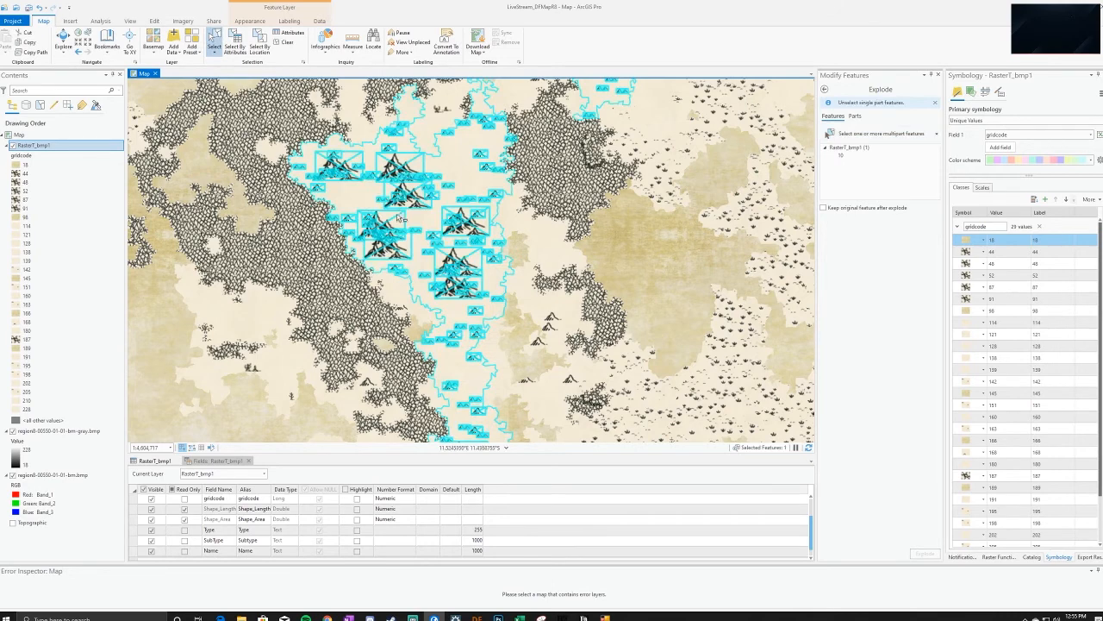
left_click(160, 460)
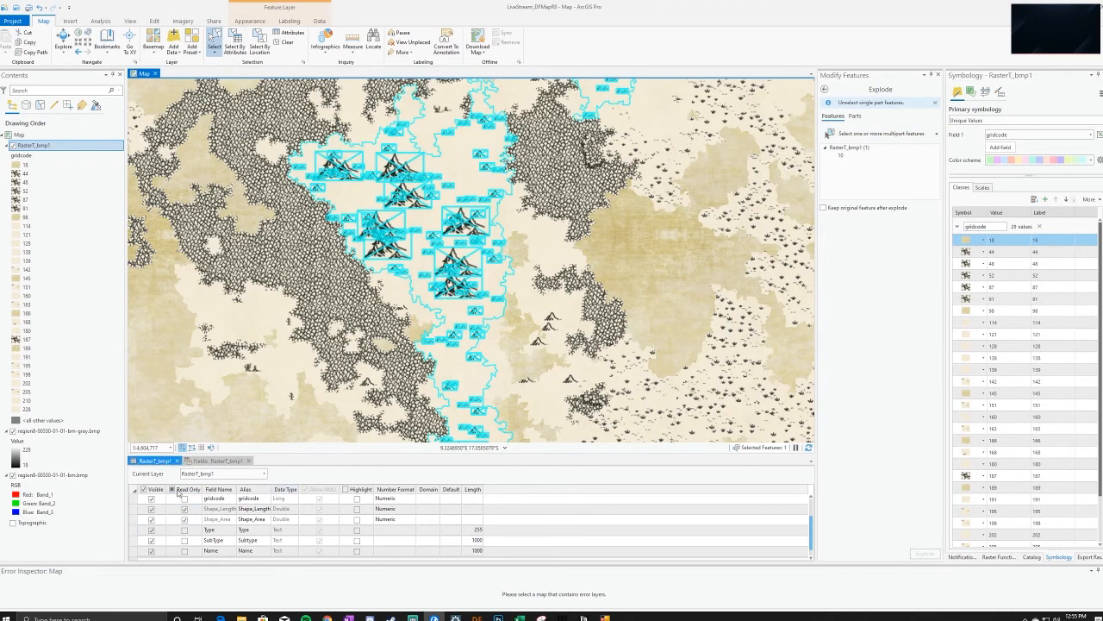
left_click(143, 555)
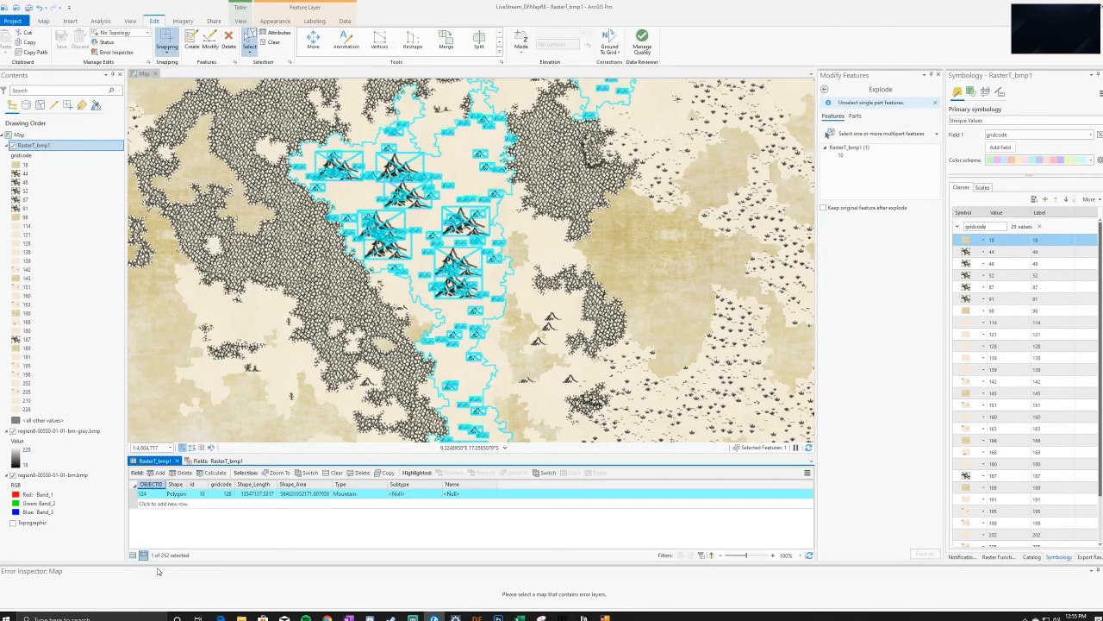
Enter "The Crewed Barb" in the Name field of the selected mountain polygon
left_click(456, 494)
left_click(453, 491)
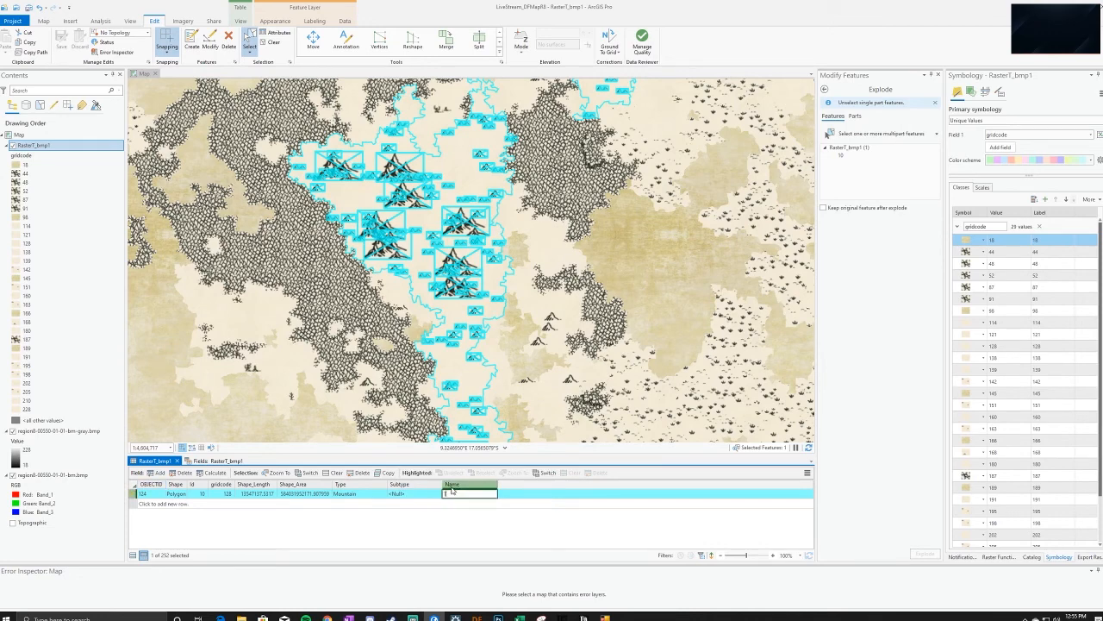
type("The Crowed Barb")
key("Return")
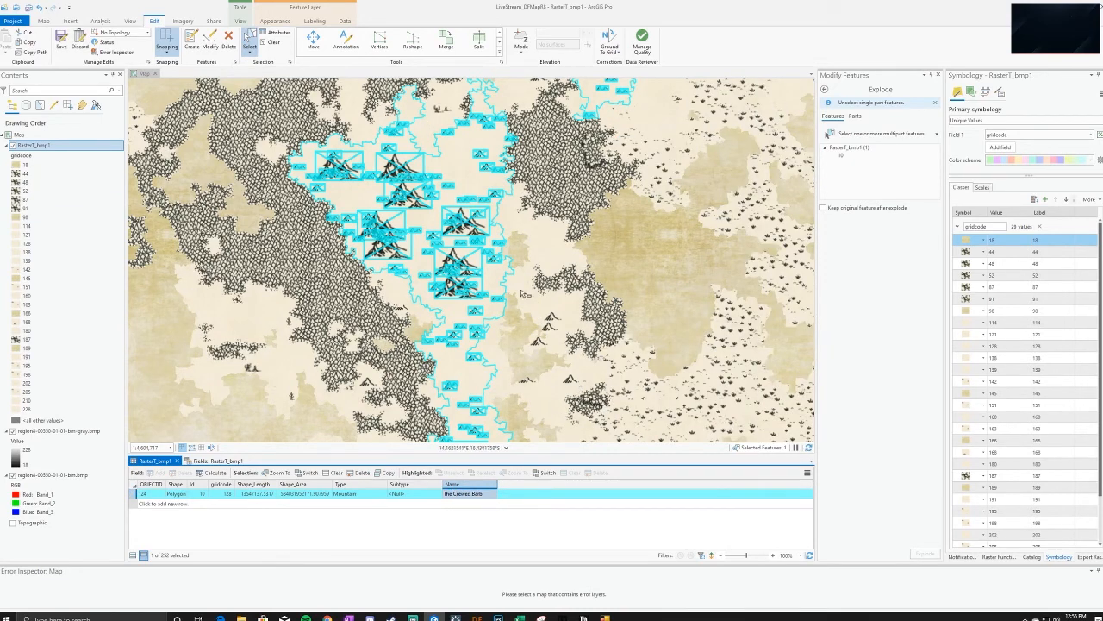
Set the label class of the terrain layer to use the Name field as its label field
scroll(468, 230, "down", 4)
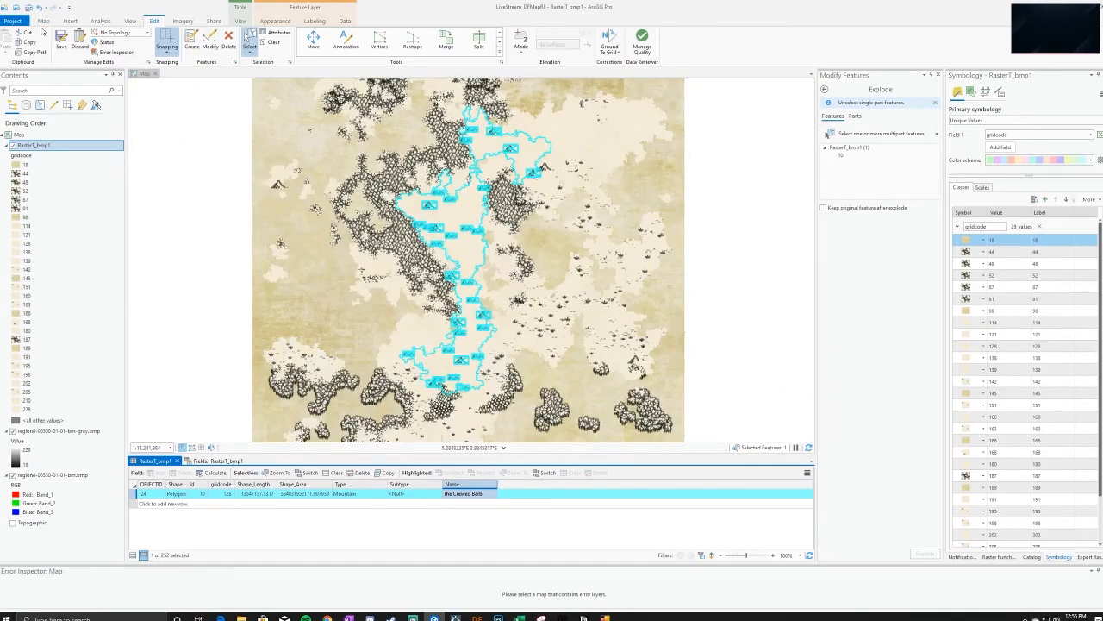
left_click(321, 22)
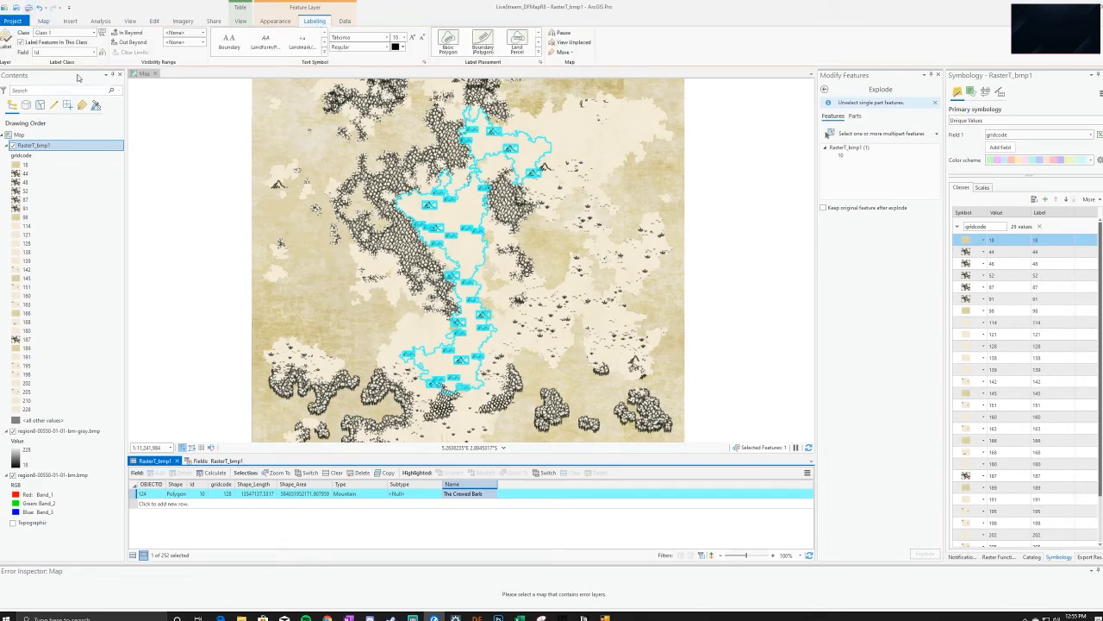
left_click(93, 54)
scroll(60, 82, "down", 2)
left_click(45, 96)
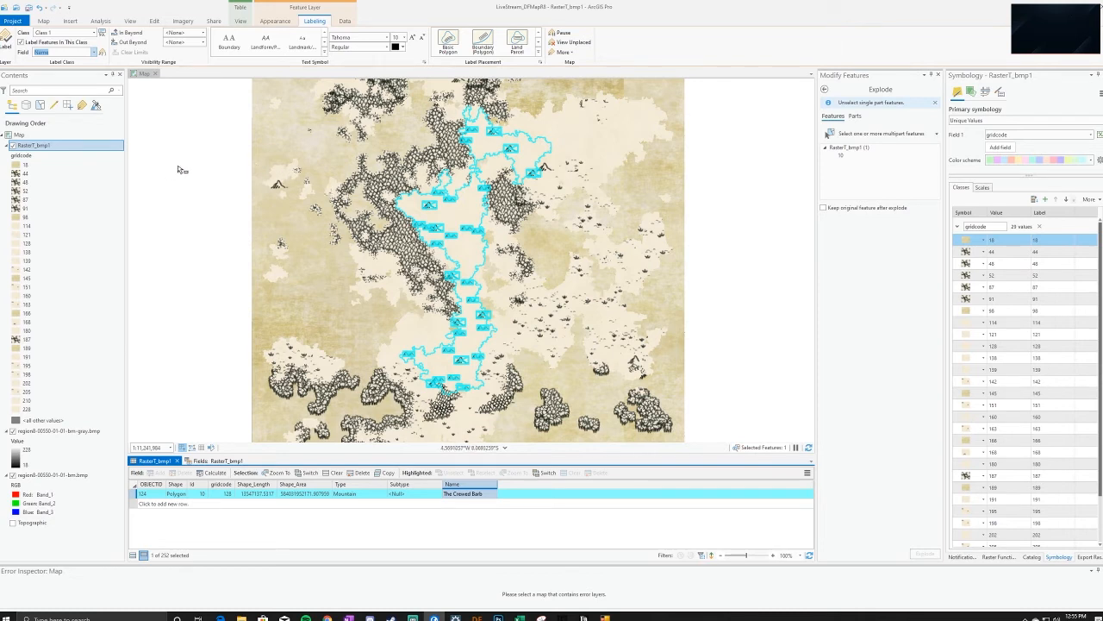
Save all edits made to the mountain polygon's attributes
left_click(155, 22)
left_click(61, 40)
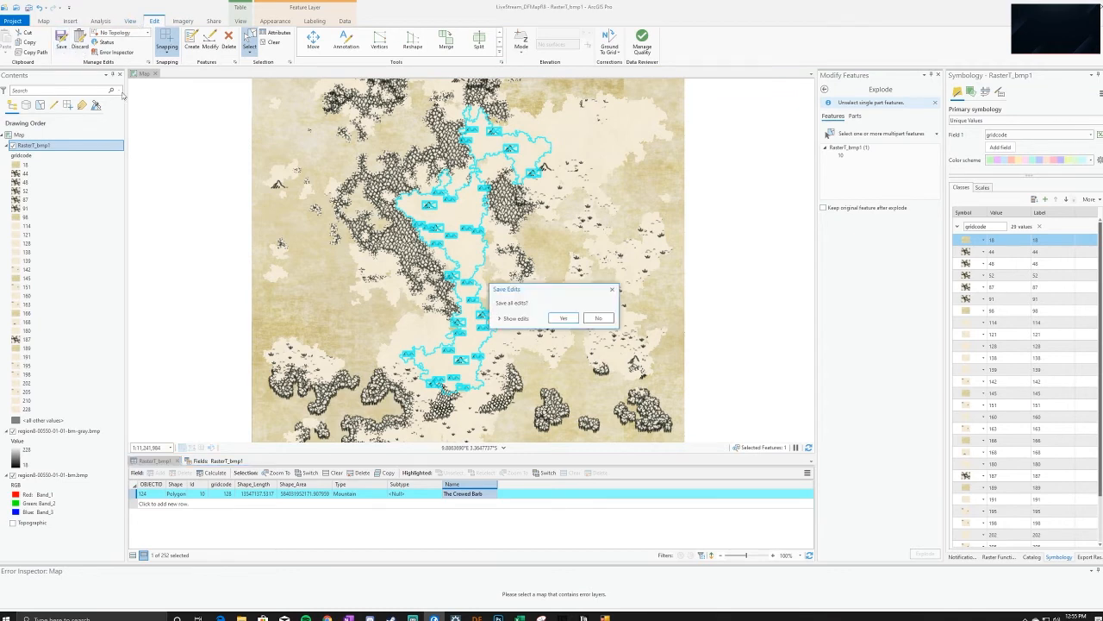
left_click(562, 318)
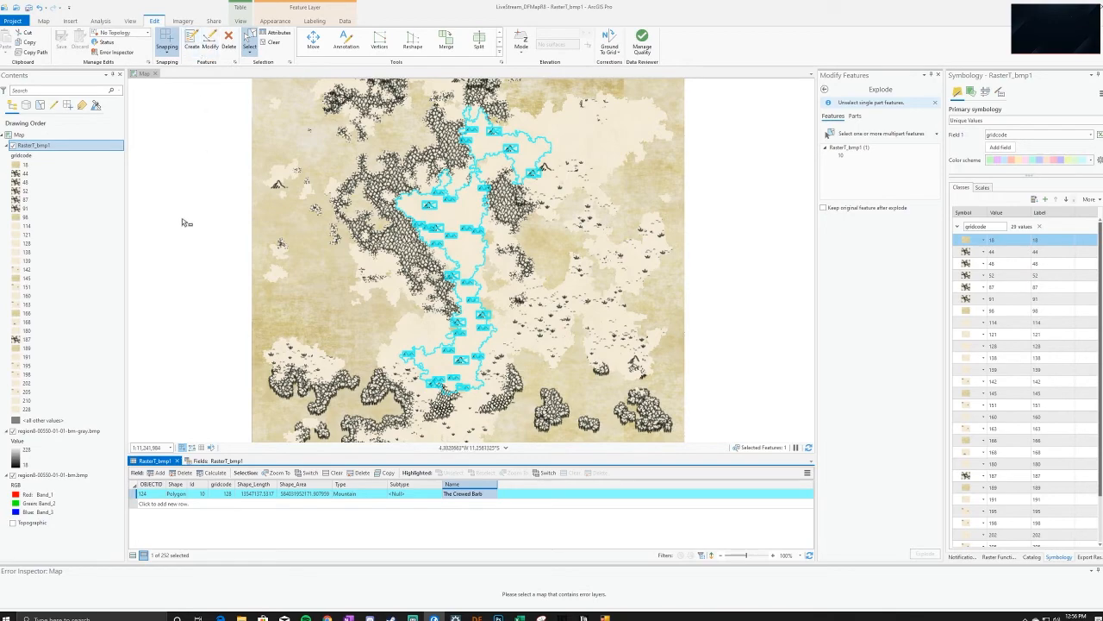
Turn on labels for the RasterT_bmp1 layer
scroll(431, 194, "up", 3)
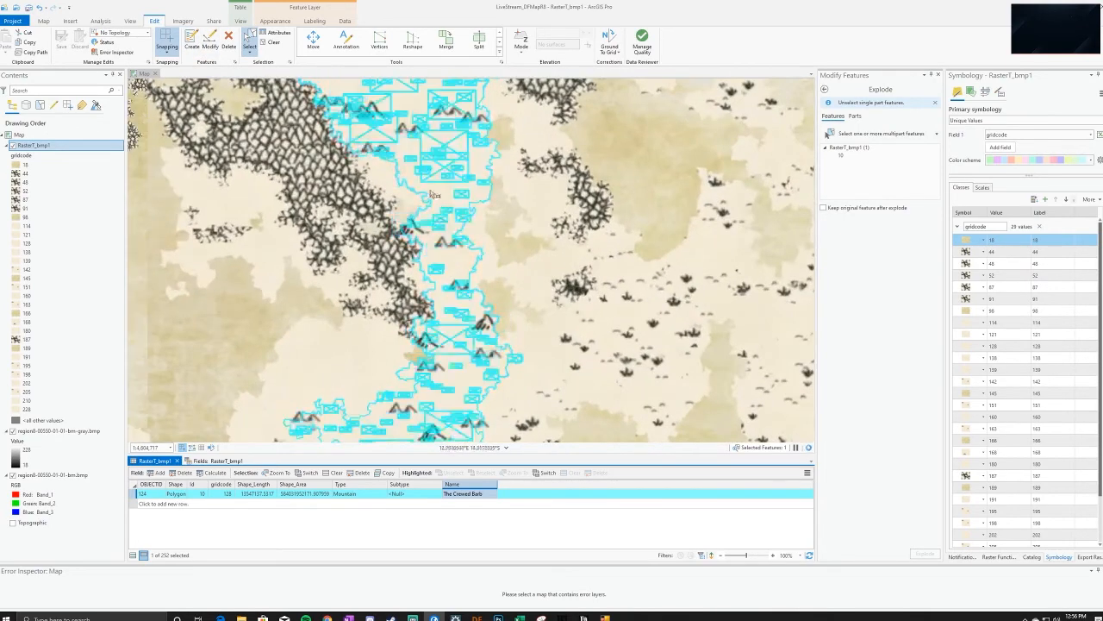
scroll(430, 194, "up", 3)
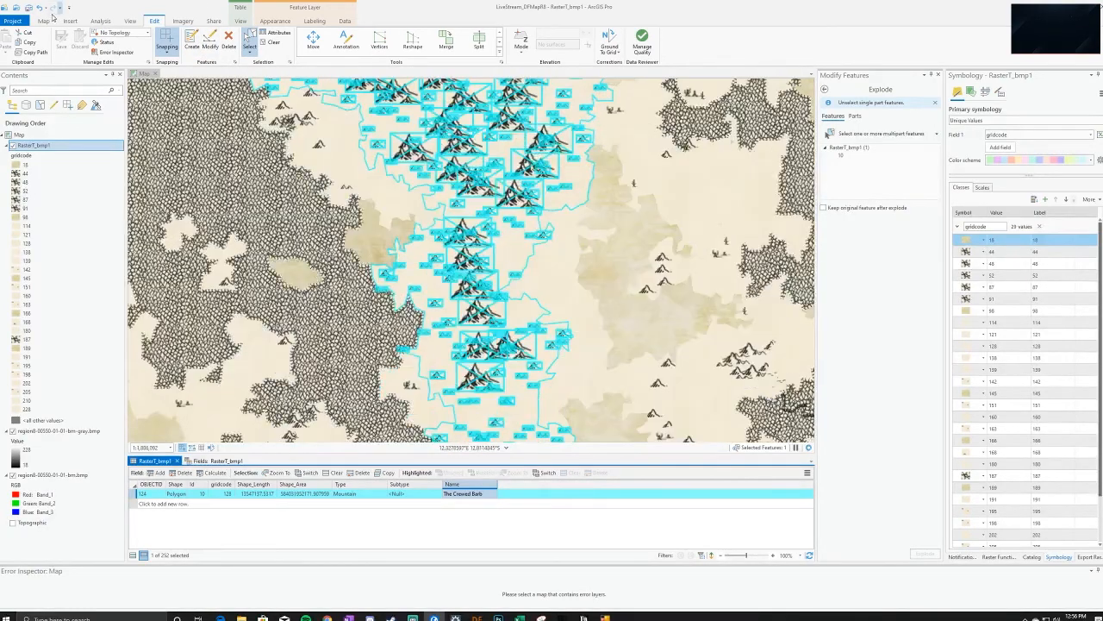
left_click(44, 152)
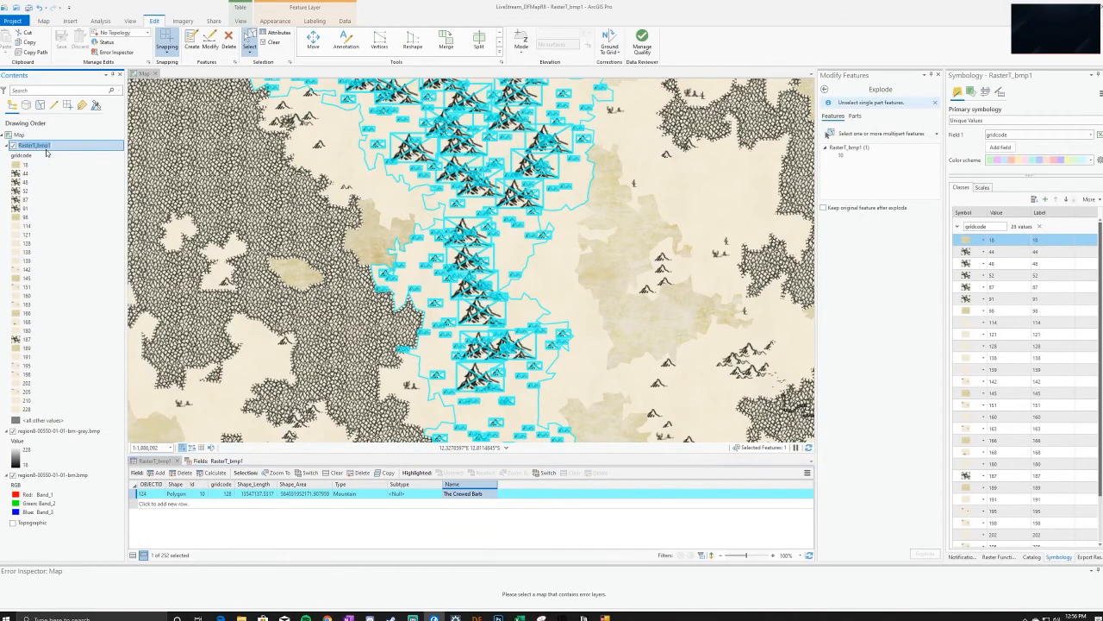
right_click(57, 152)
right_click(61, 147)
left_click(95, 297)
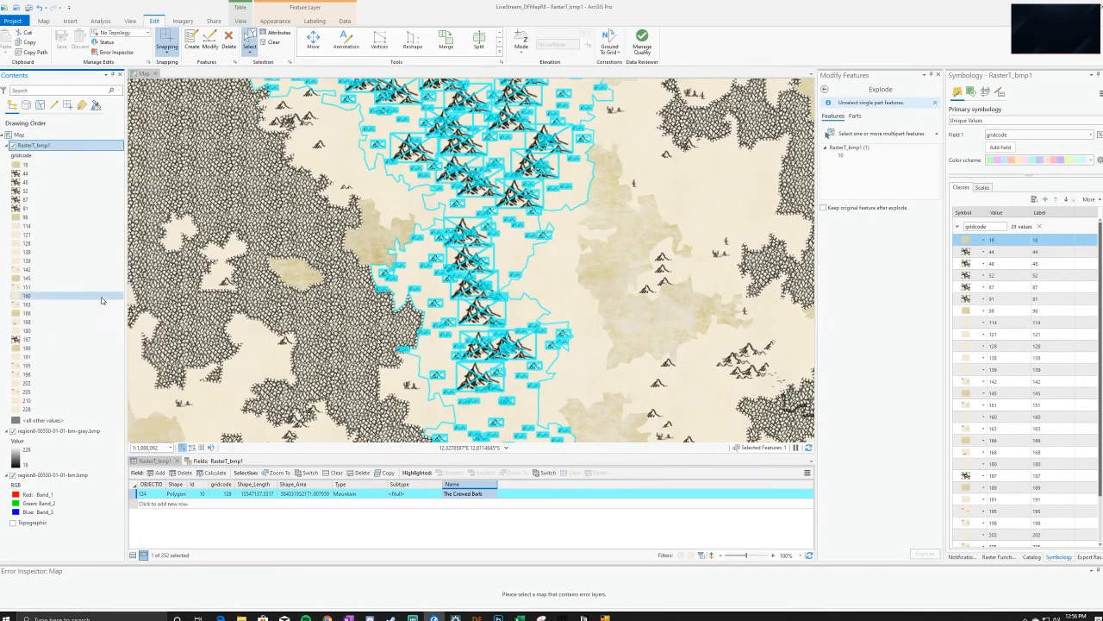
Set the font of the terrain labels to MiddleEarth
left_click(317, 22)
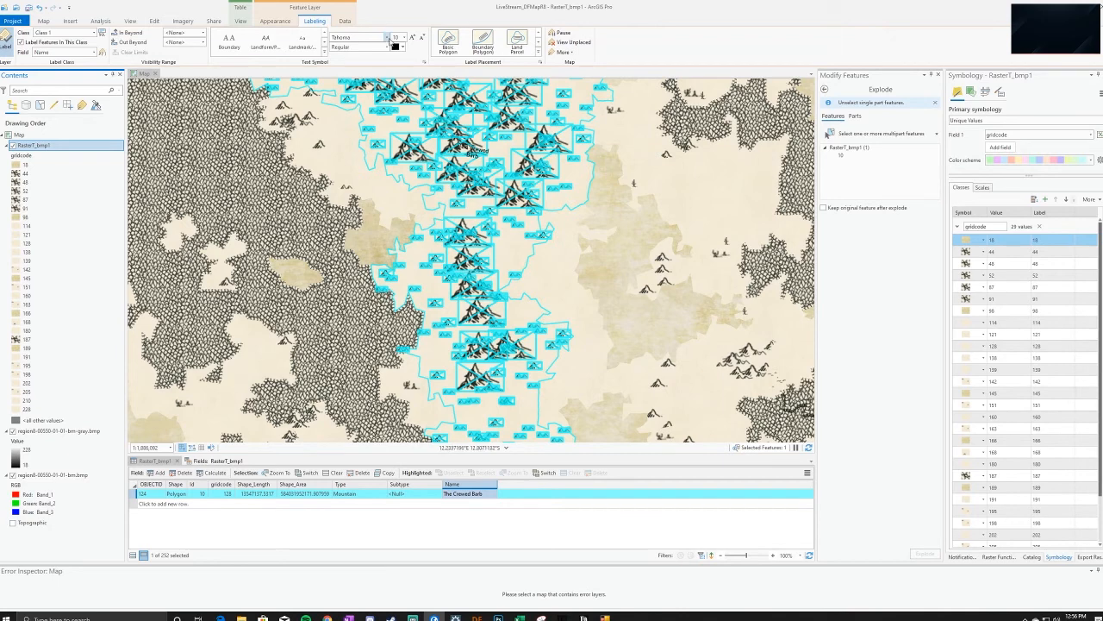
left_click(386, 38)
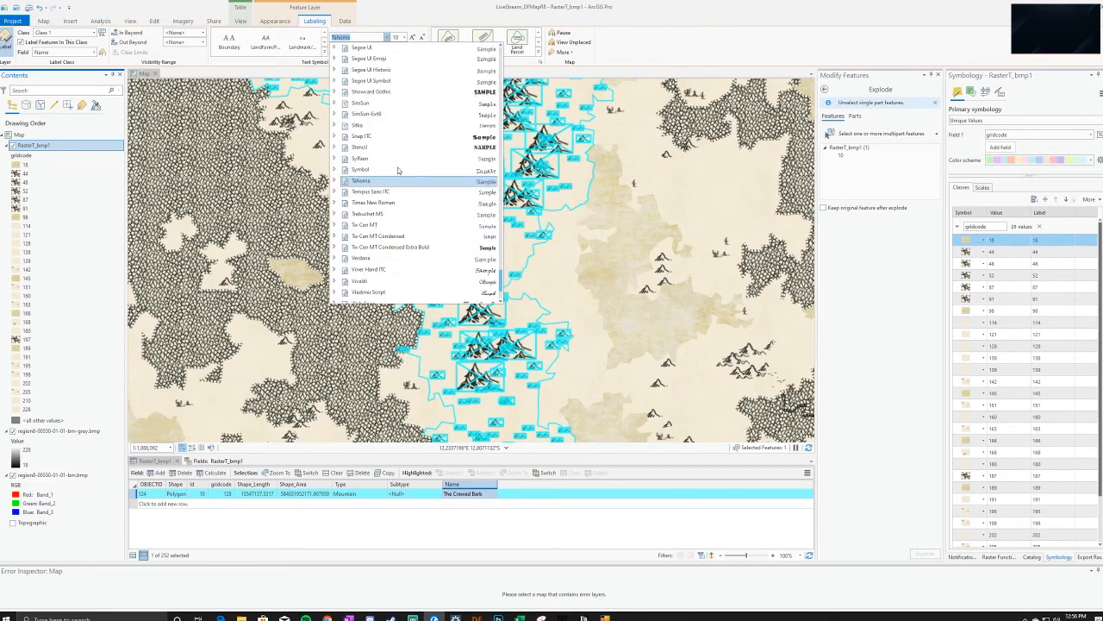
scroll(392, 168, "up", 6)
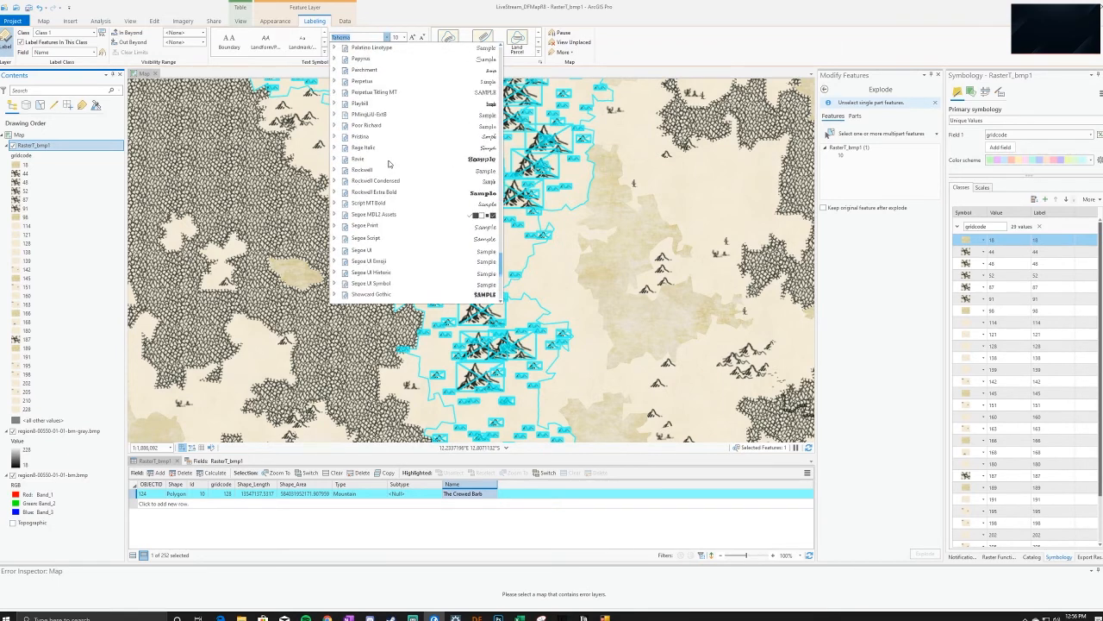
scroll(392, 164, "up", 20)
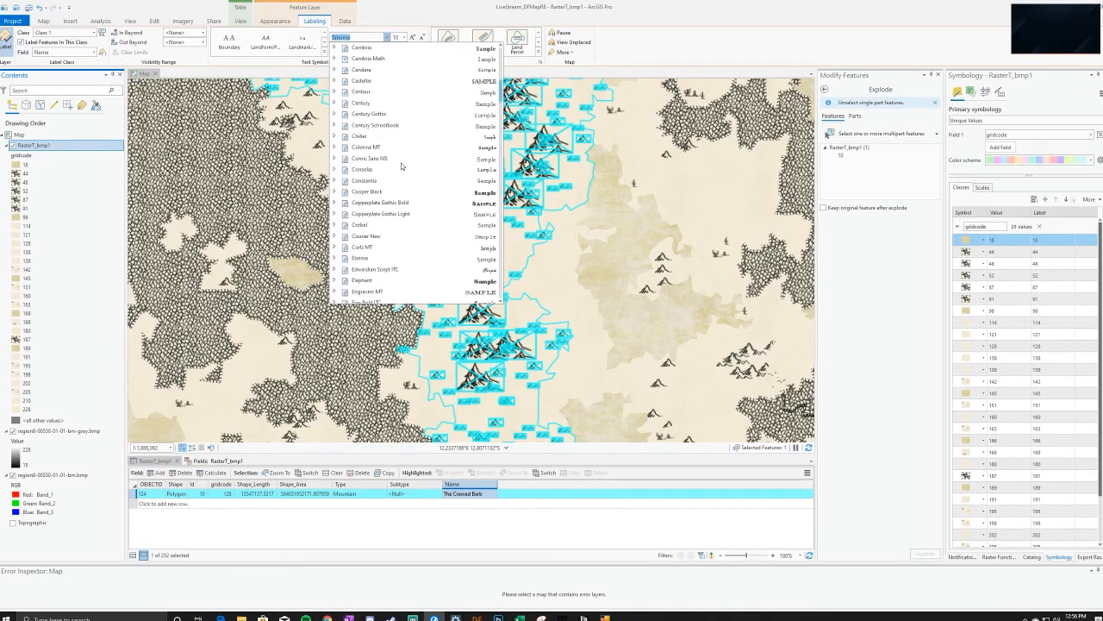
type("m")
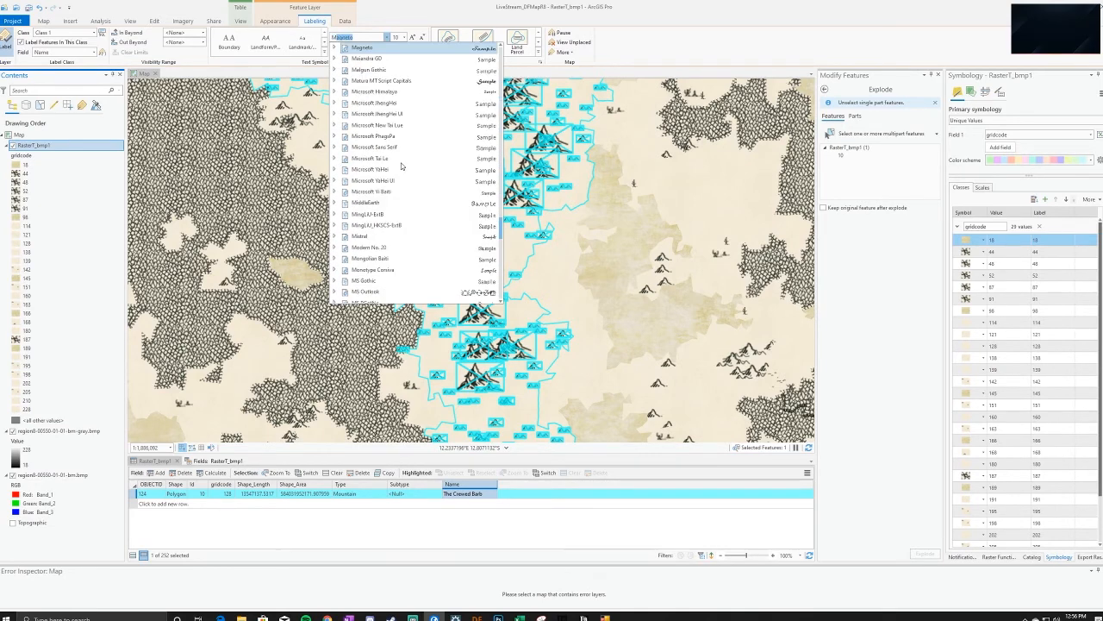
left_click(371, 203)
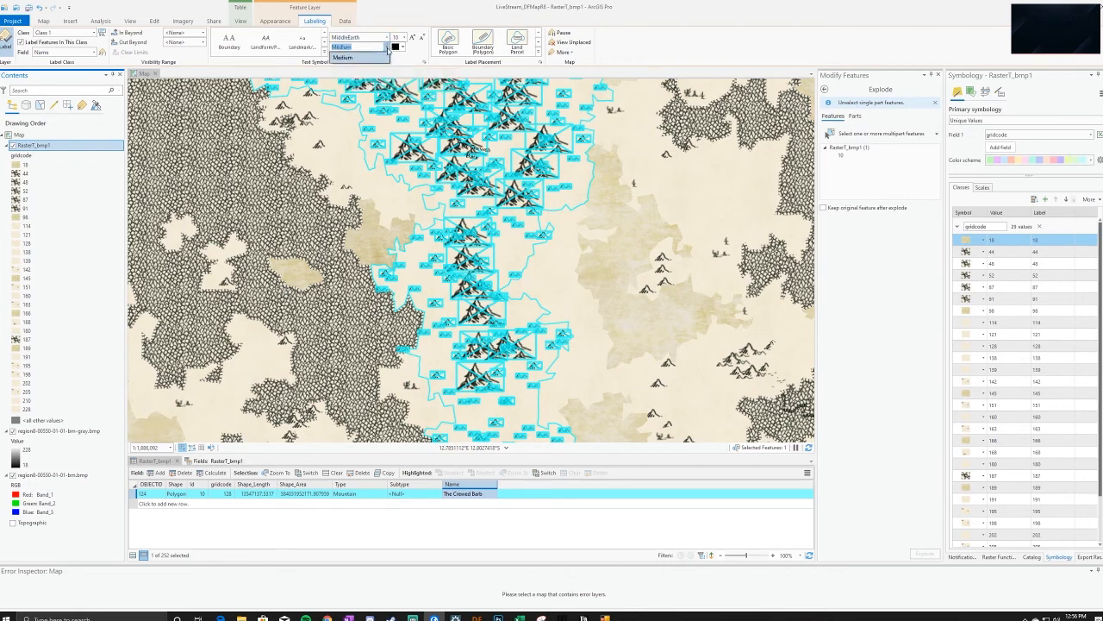
Try a label text size of 72 and return the size to 10
left_click(403, 38)
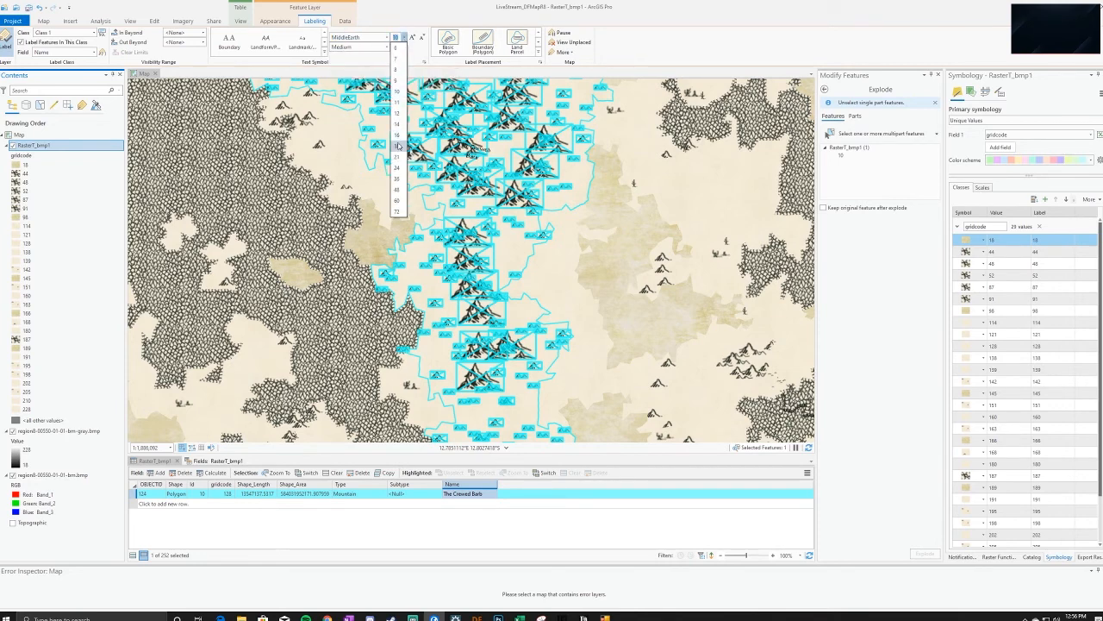
left_click(399, 212)
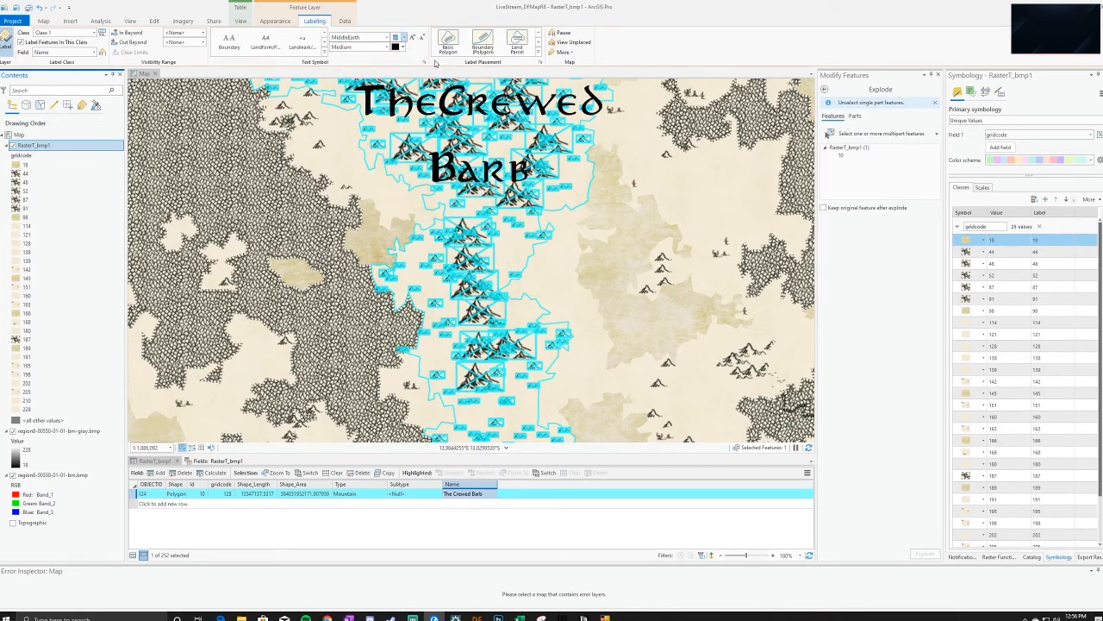
left_click(403, 38)
left_click(397, 91)
left_click(828, 120)
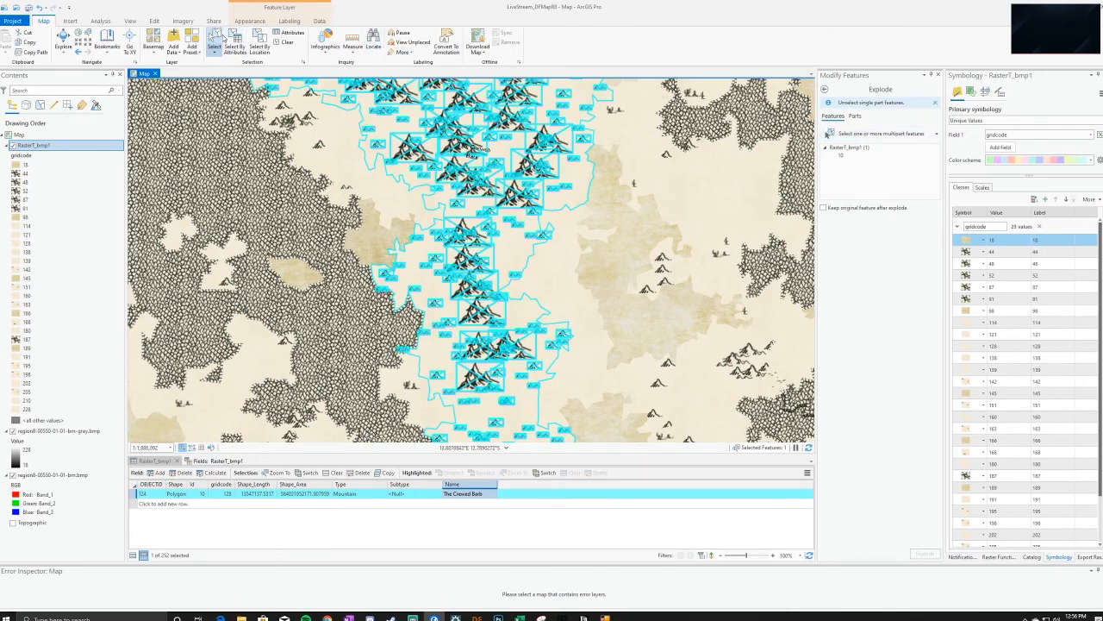
Examine the label class's symbol settings for appearance, position and rotation
left_click(288, 24)
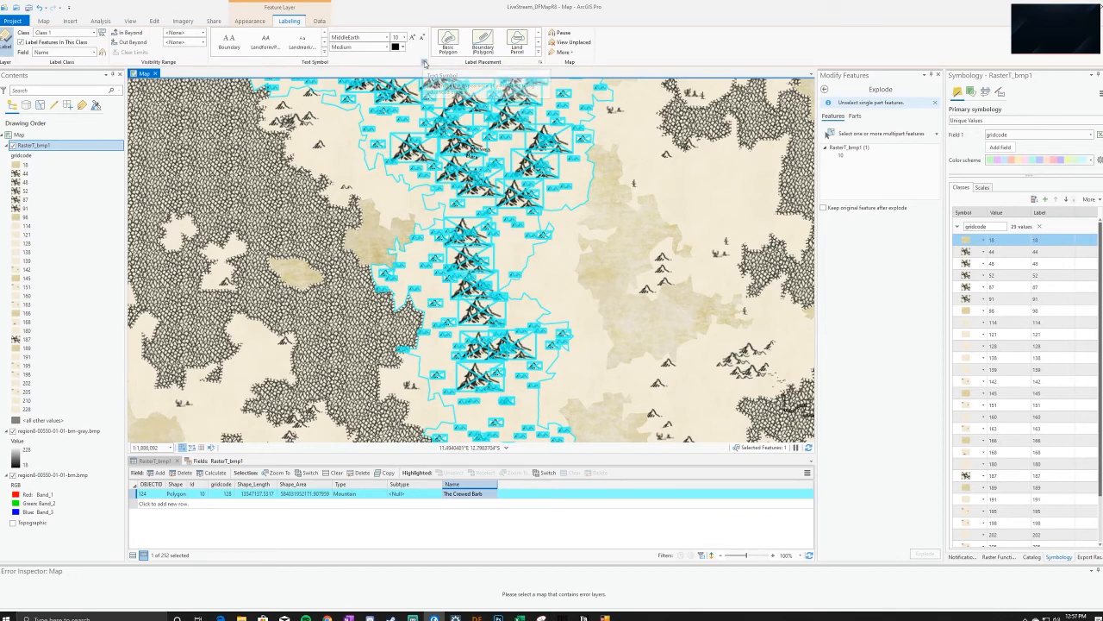
left_click(423, 63)
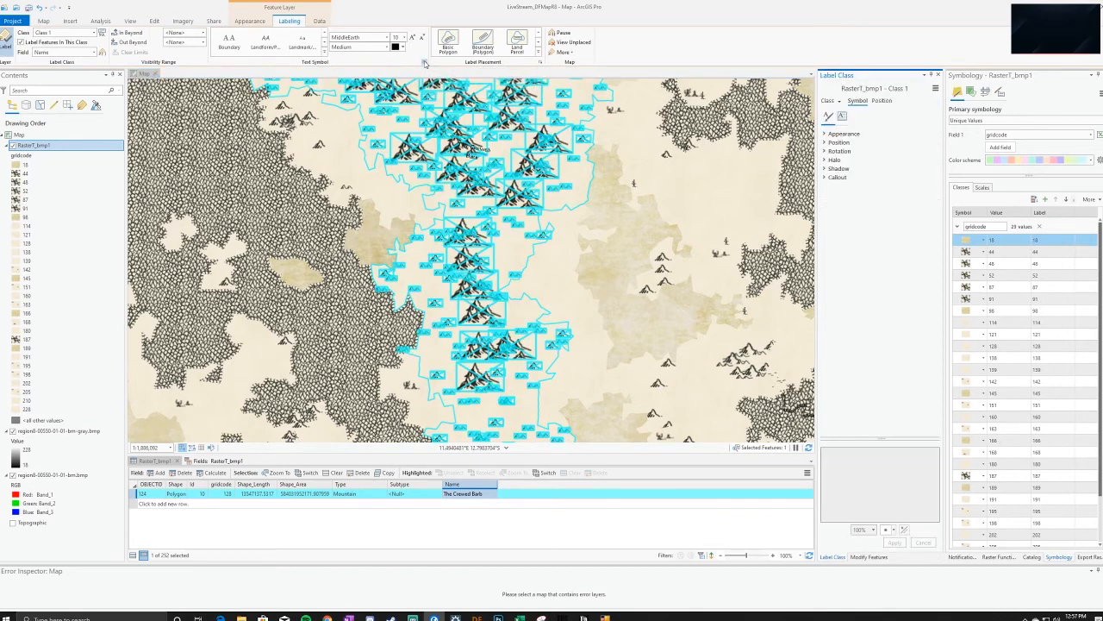
left_click(825, 135)
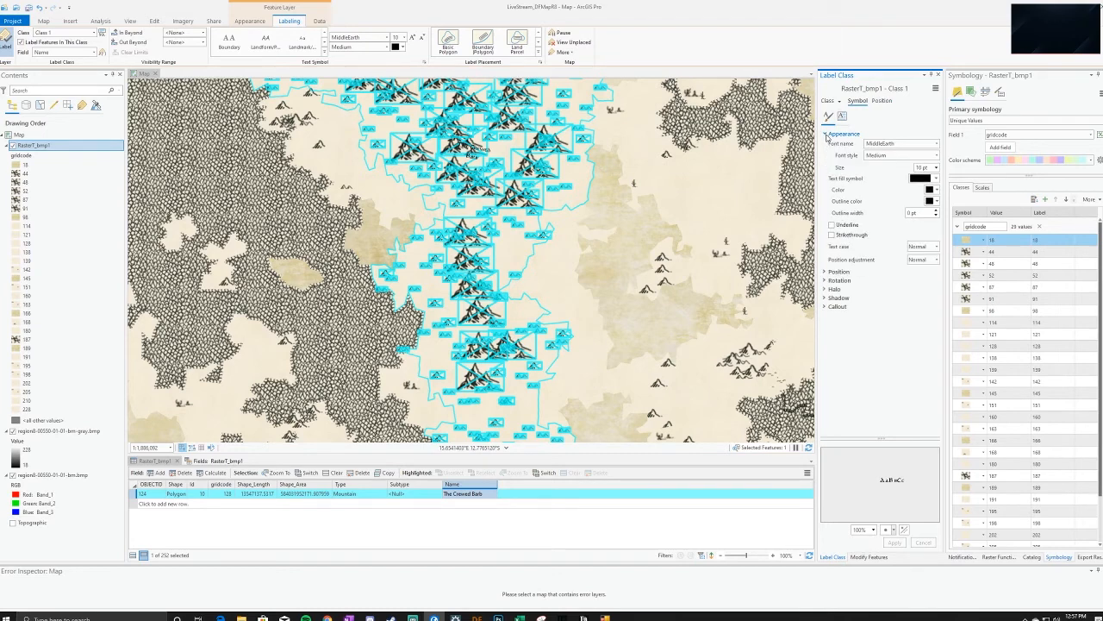
left_click(826, 135)
left_click(828, 143)
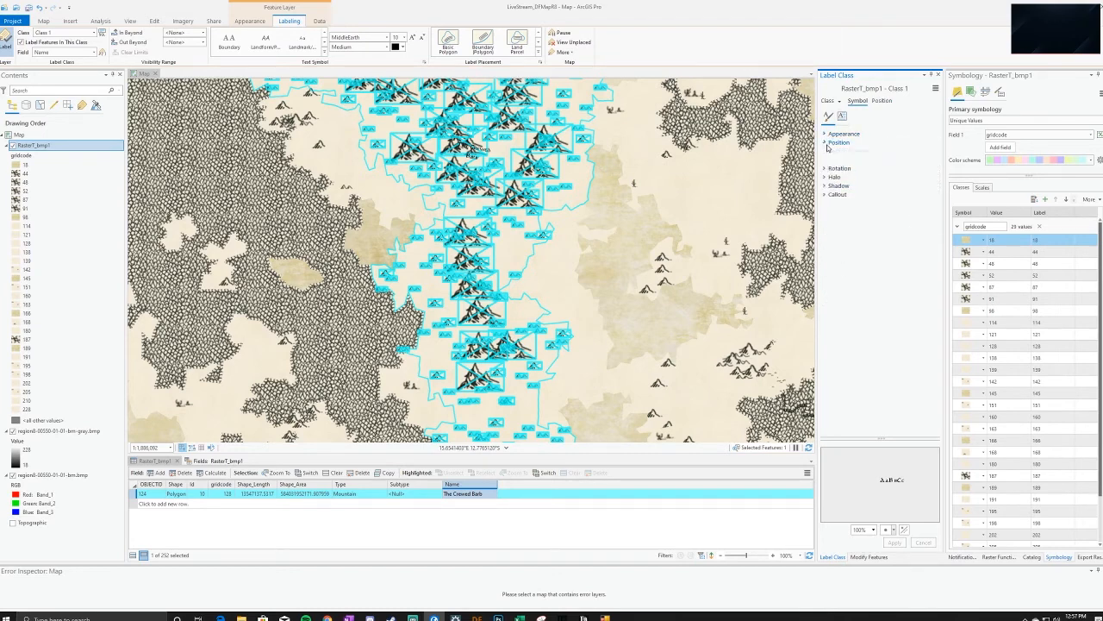
left_click(826, 144)
left_click(825, 150)
left_click(825, 151)
Set the label class's placement to Land parcel placement
left_click(881, 100)
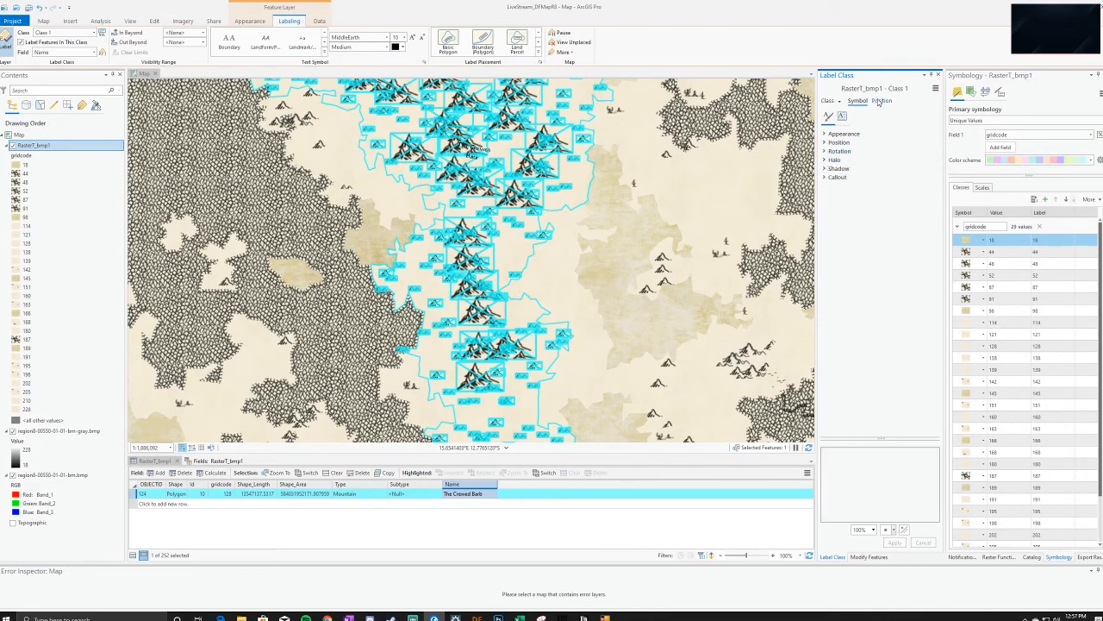
left_click(825, 134)
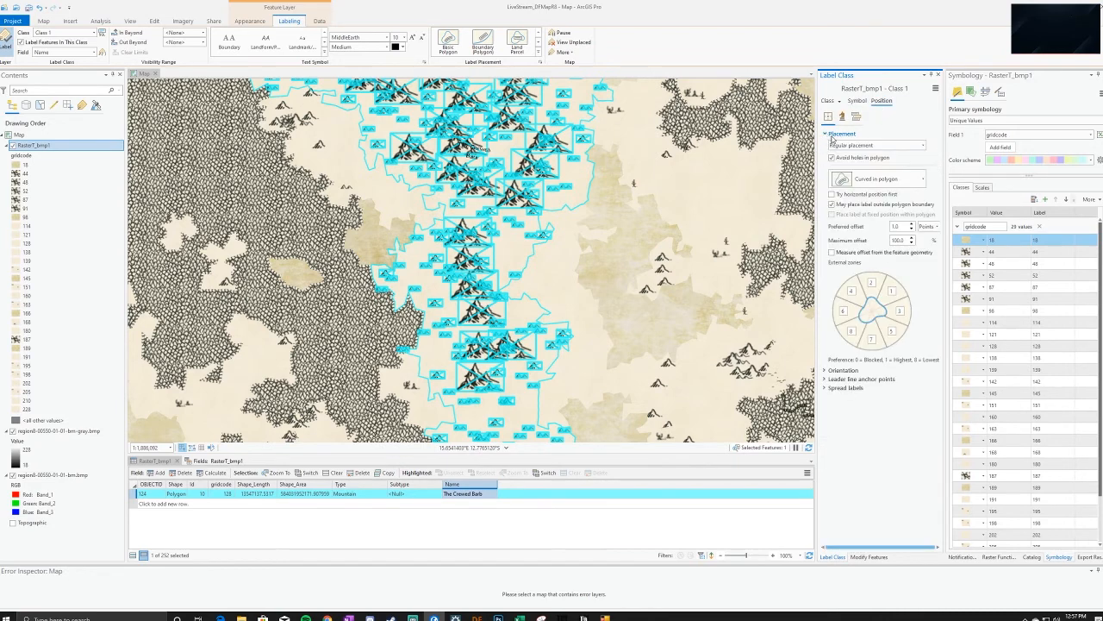
left_click(877, 145)
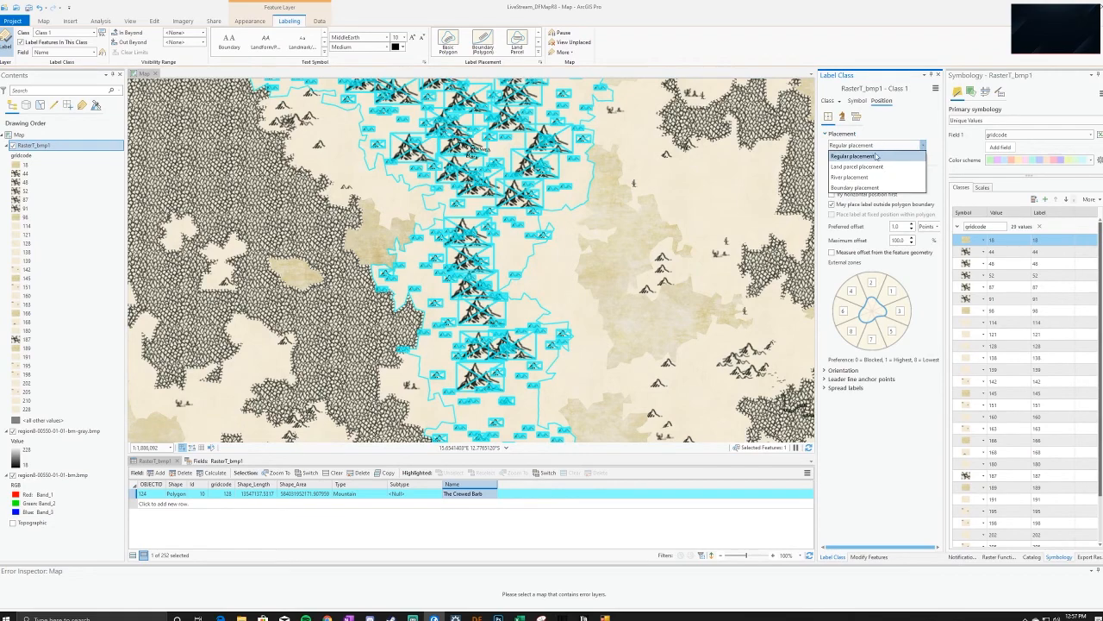
left_click(875, 166)
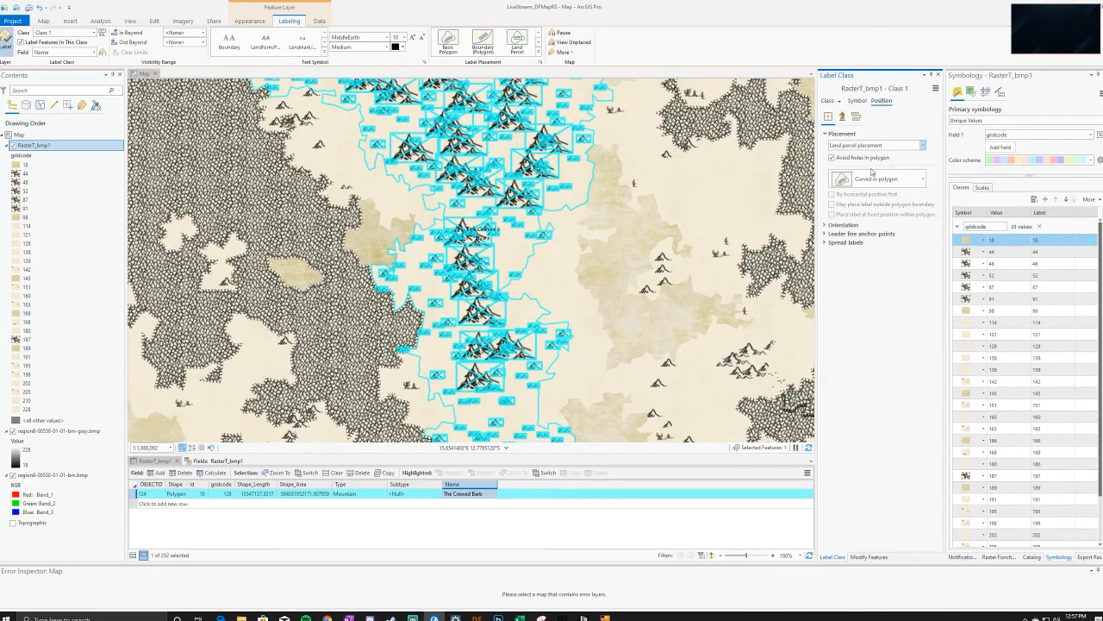
Check the label placement along the mountain range and select the conifer forest and temperate ocean polygons east of it
scroll(608, 202, "down", 4)
left_click_drag(732, 326, 636, 155)
scroll(636, 156, "down", 2)
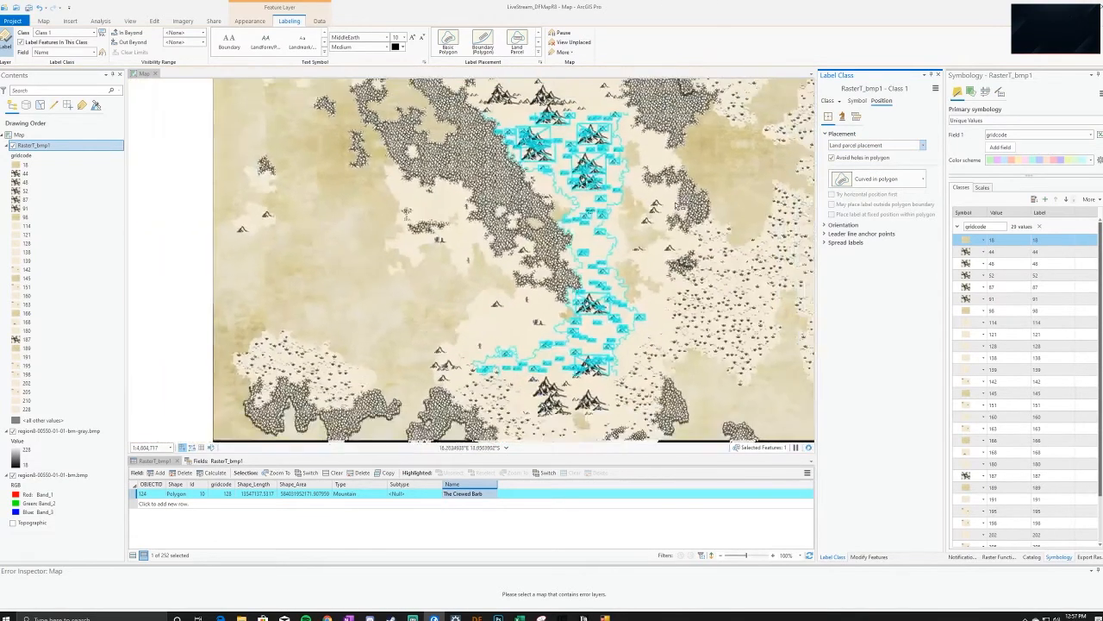
left_click(701, 191)
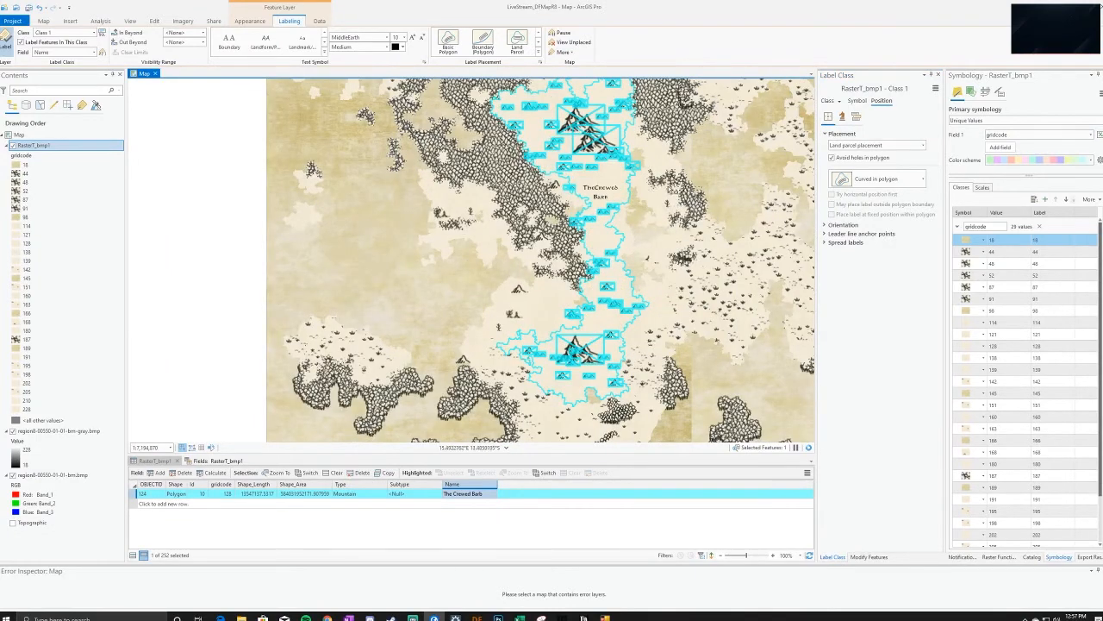
left_click_drag(720, 175, 633, 218)
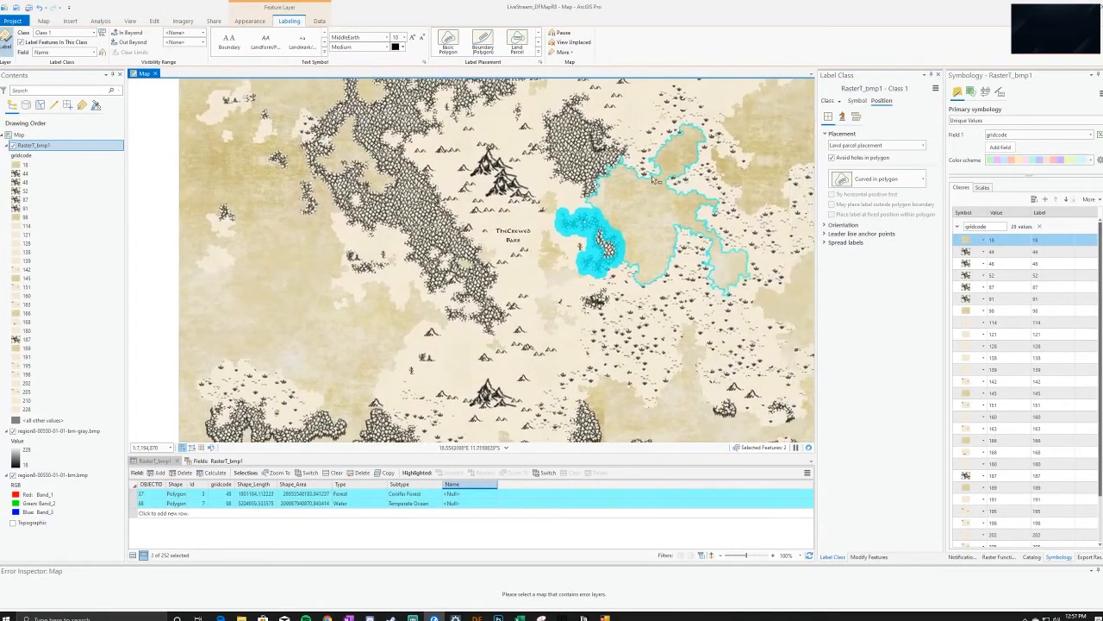
Show all records in the attribute table and examine the label class's orientation and leader line anchor point settings
left_click(334, 473)
left_click(133, 555)
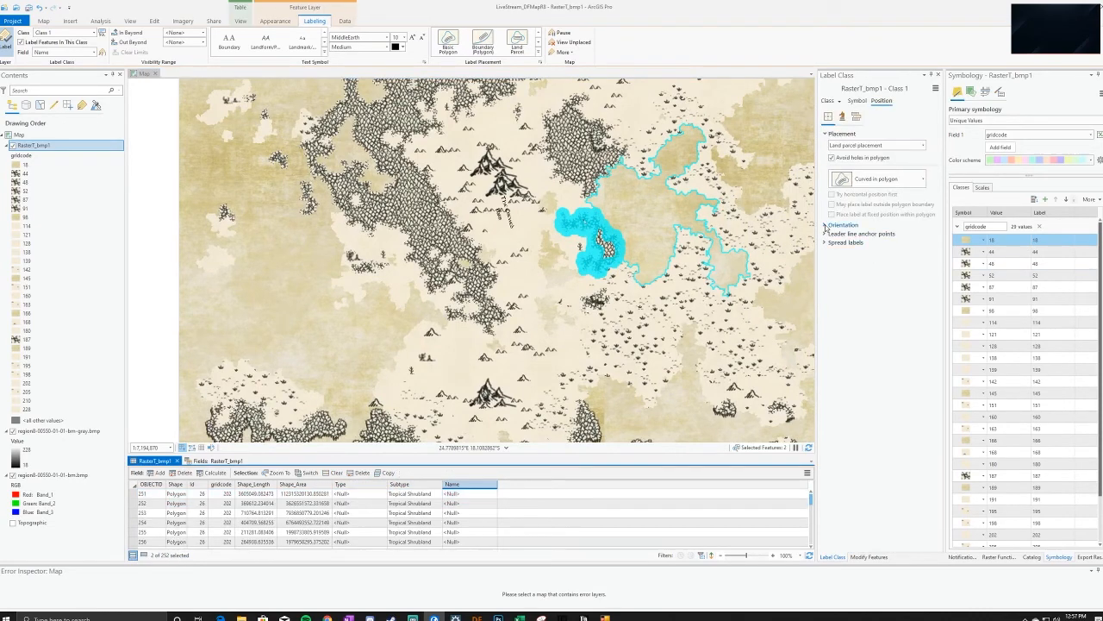
left_click(831, 225)
left_click(825, 249)
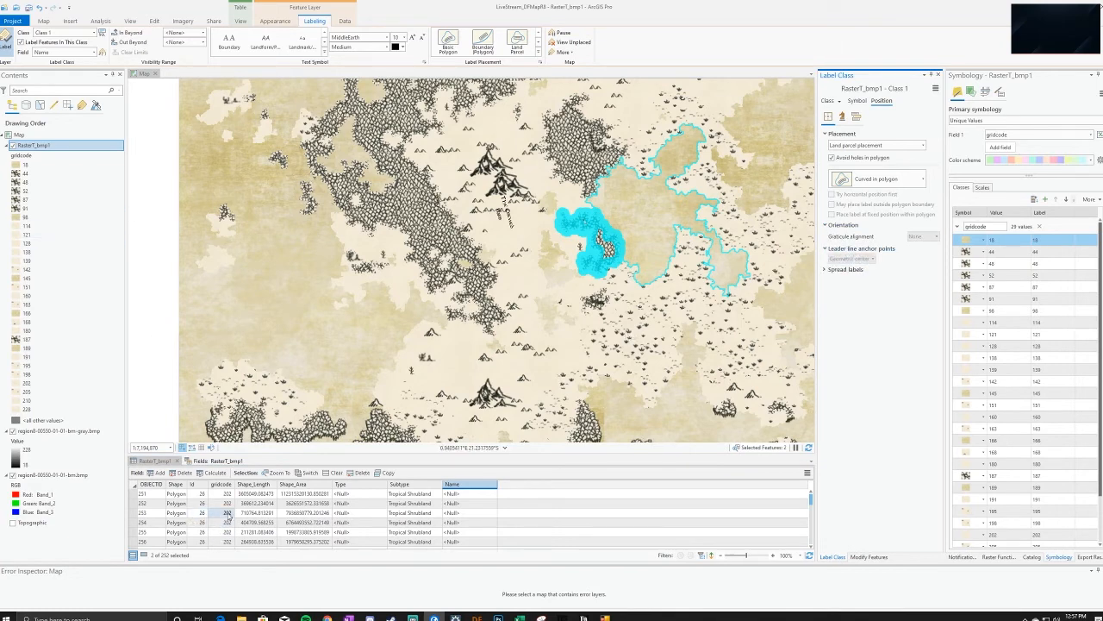
Select the central mountain range polygon and turn off avoiding holes in polygons for the label placement
left_click(509, 234)
left_click(509, 234)
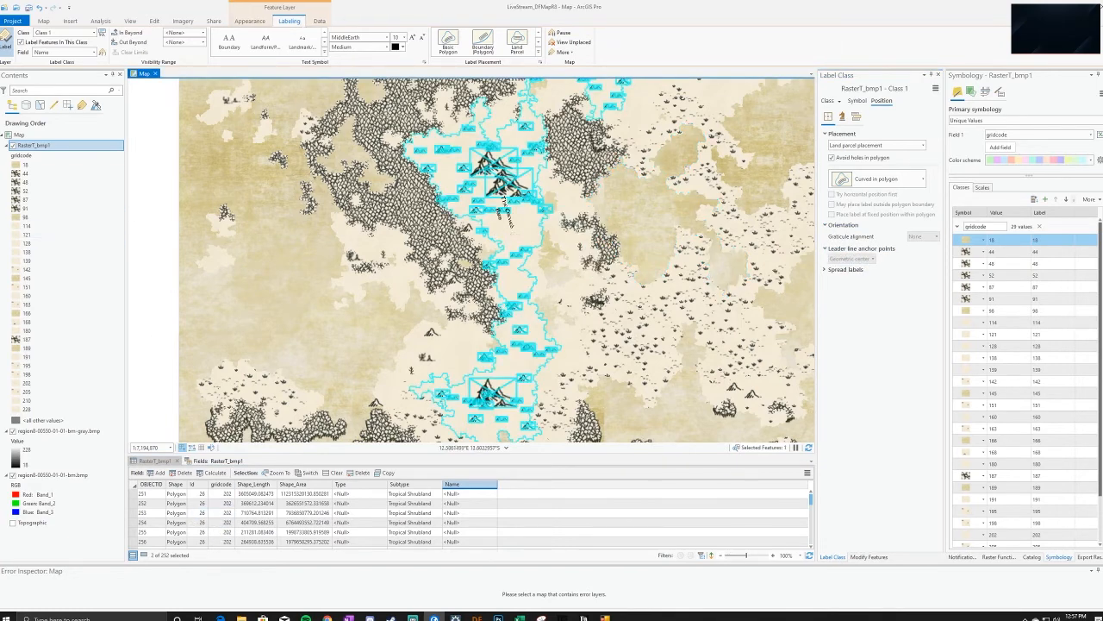
left_click(833, 157)
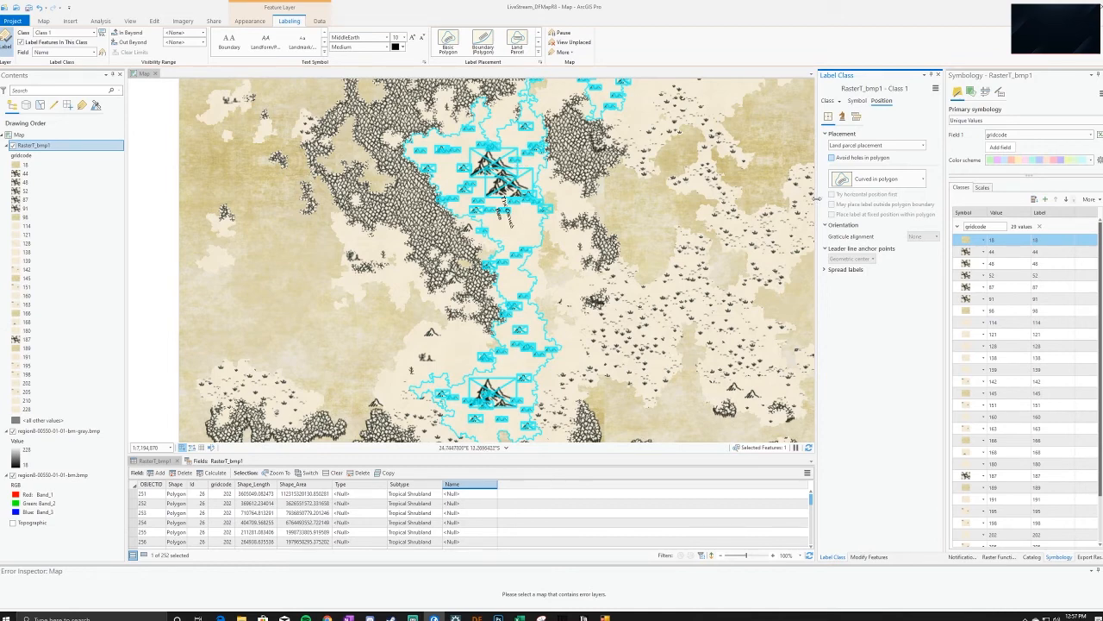
Try the straight and horizontal label placements in the polygon and return to Curved in polygon
left_click(859, 182)
left_click(878, 219)
left_click(880, 180)
left_click(883, 200)
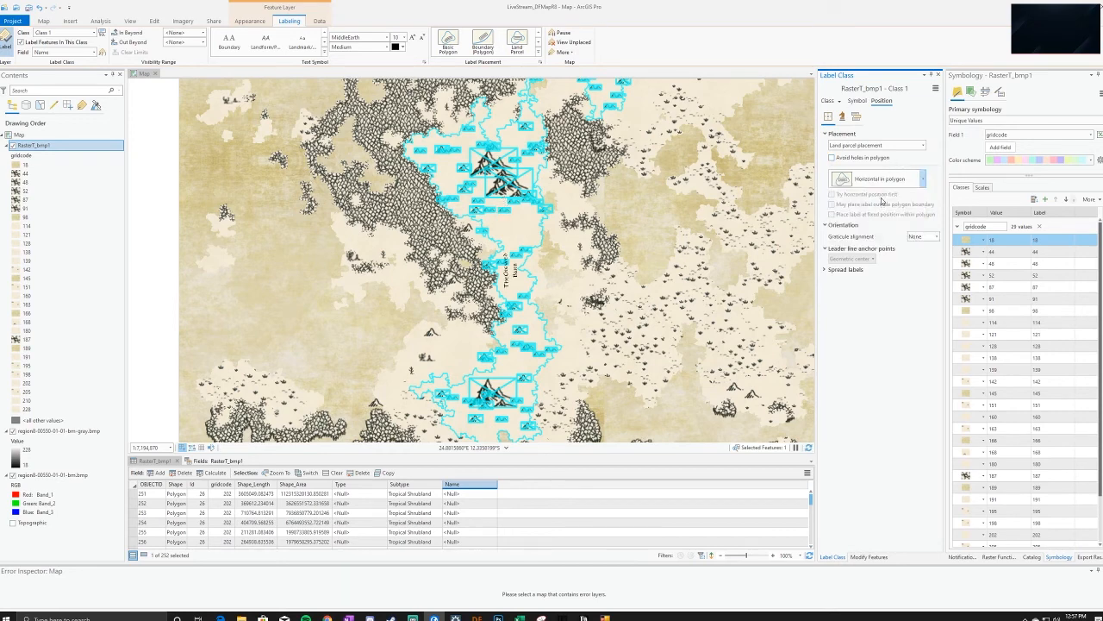
left_click(874, 179)
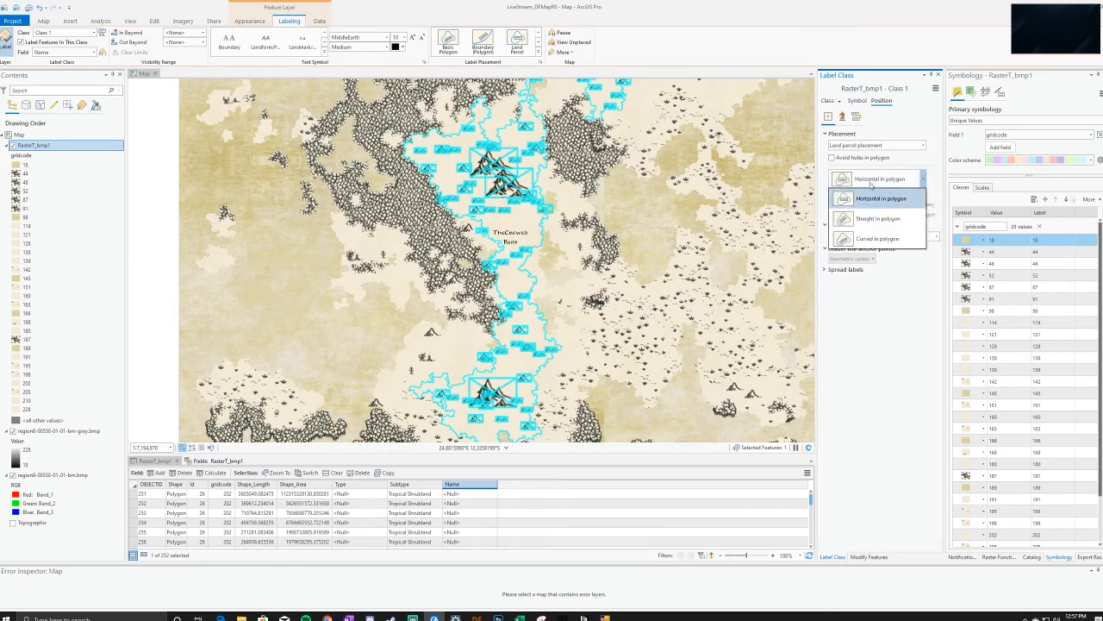
left_click(872, 239)
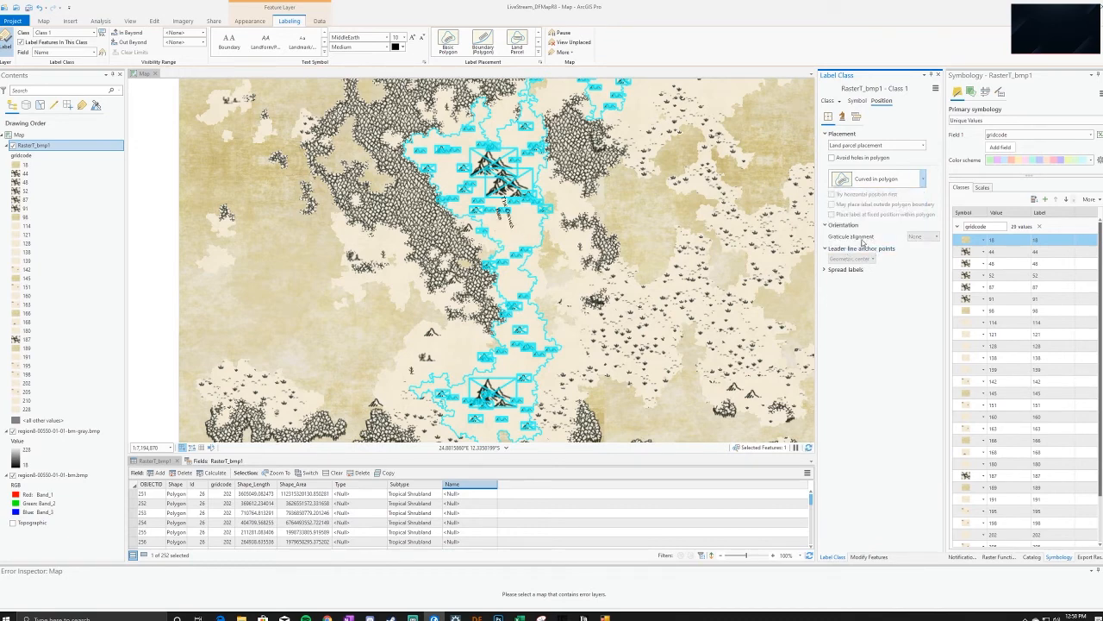
Set the label class's letter spacing to Spread letters to fill feature
left_click(840, 271)
left_click(857, 295)
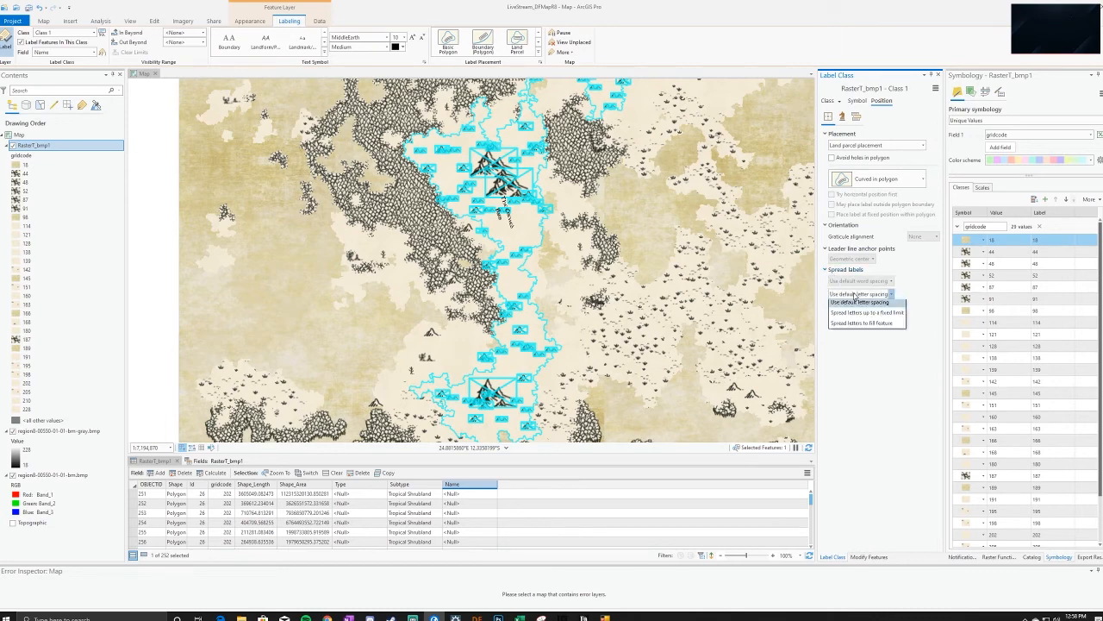
left_click(862, 325)
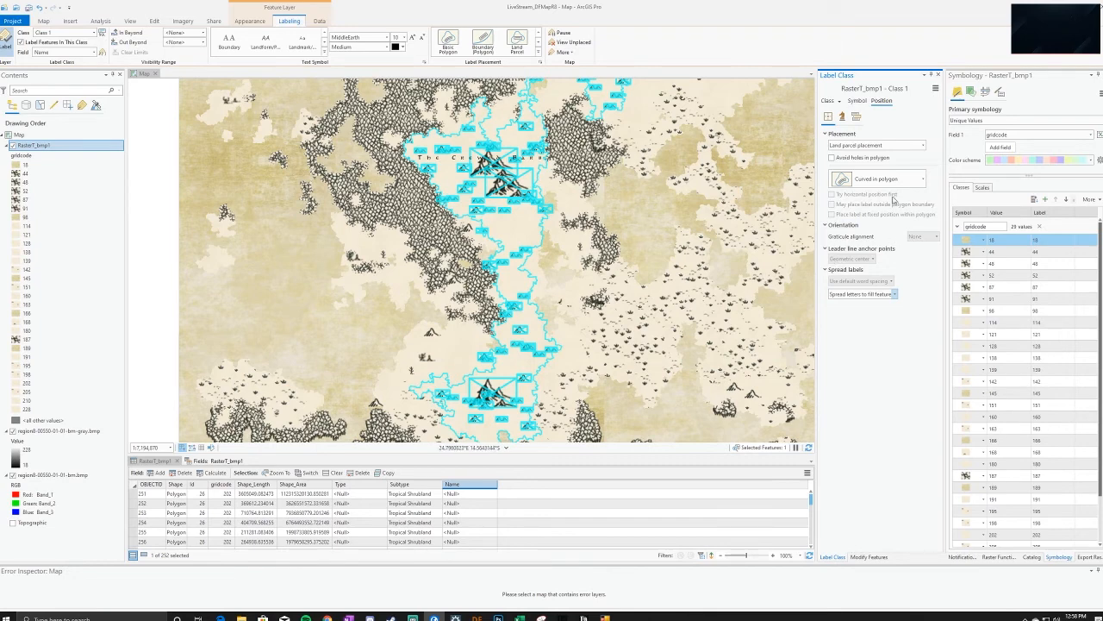
Examine the label fitting strategy settings for overrun, size reduction, abbreviation, key number and strategy order
left_click(842, 116)
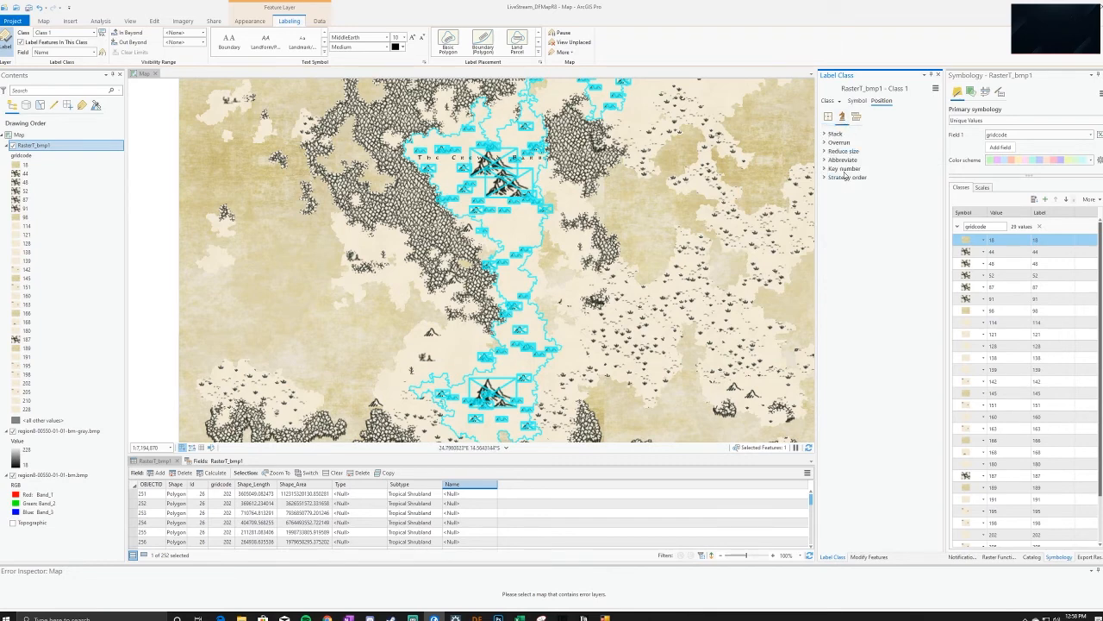
left_click(825, 143)
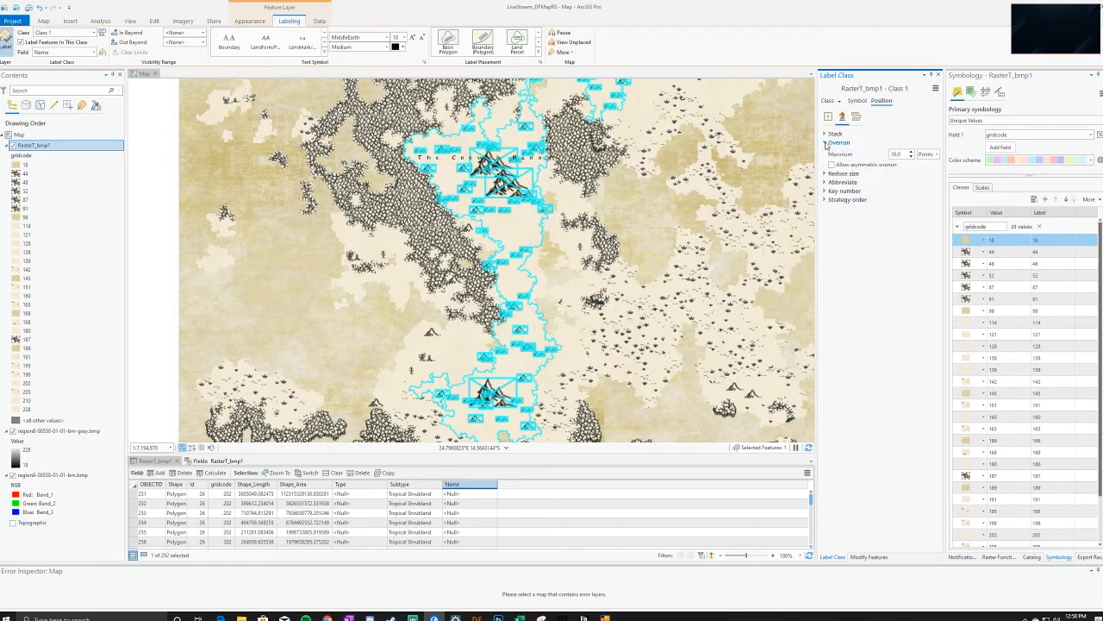
left_click(825, 143)
left_click(825, 151)
left_click(825, 151)
left_click(825, 160)
left_click(825, 160)
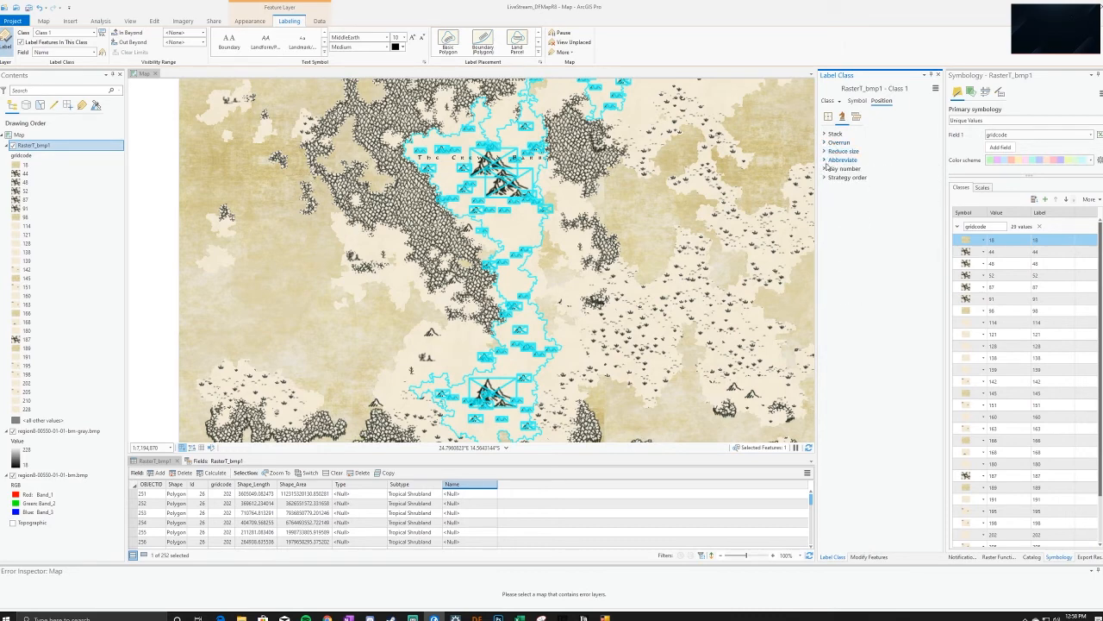
left_click(824, 169)
left_click(824, 169)
left_click(826, 177)
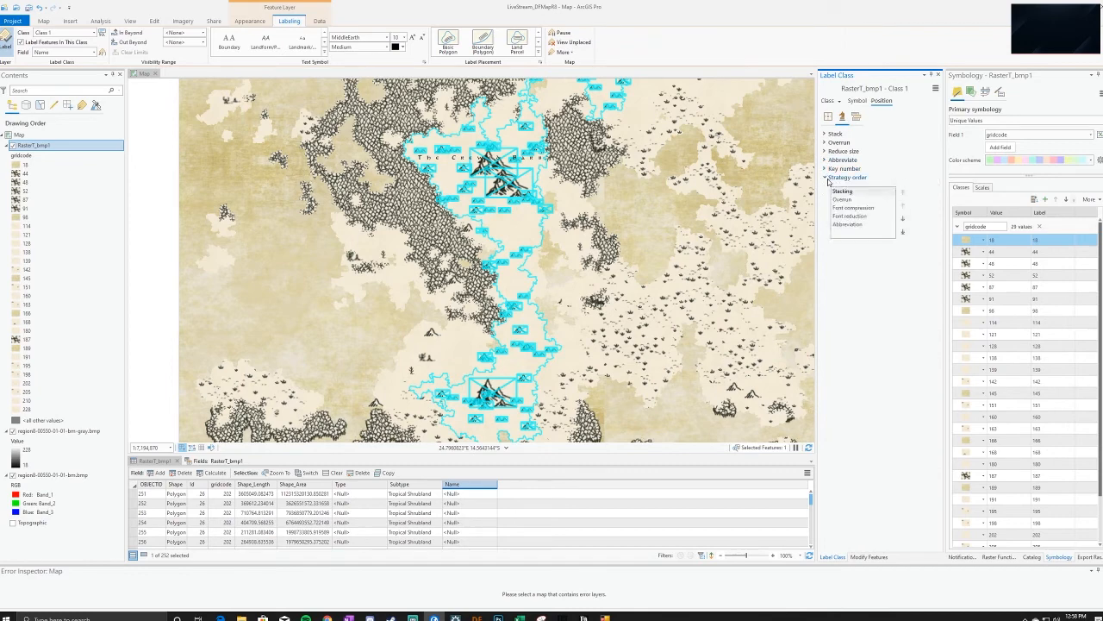
left_click(826, 178)
Examine the label conflict resolution settings for repeat, buffer and minimum feature size
left_click(858, 117)
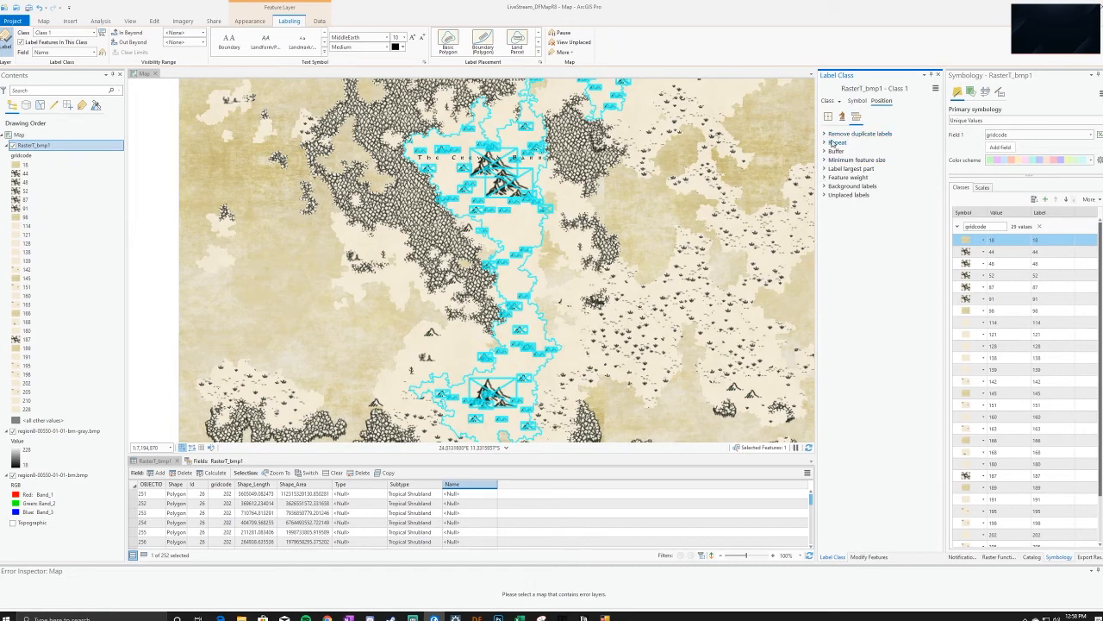
left_click(828, 143)
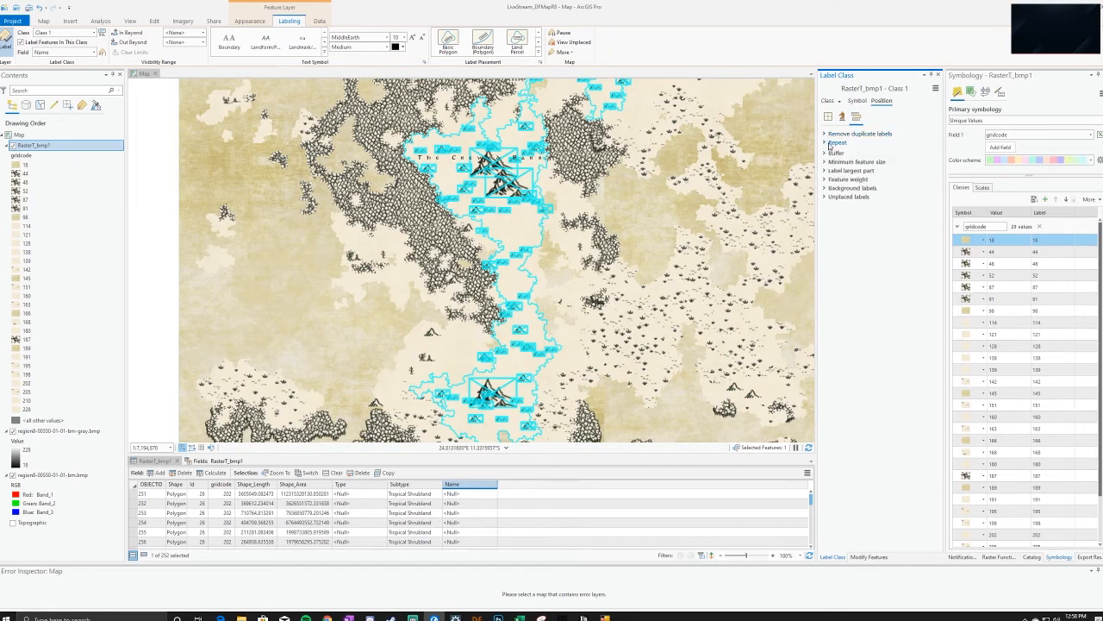
left_click(828, 143)
left_click(827, 152)
left_click(828, 152)
left_click(827, 151)
left_click(828, 152)
left_click(825, 160)
left_click(866, 172)
left_click(869, 179)
left_click(826, 161)
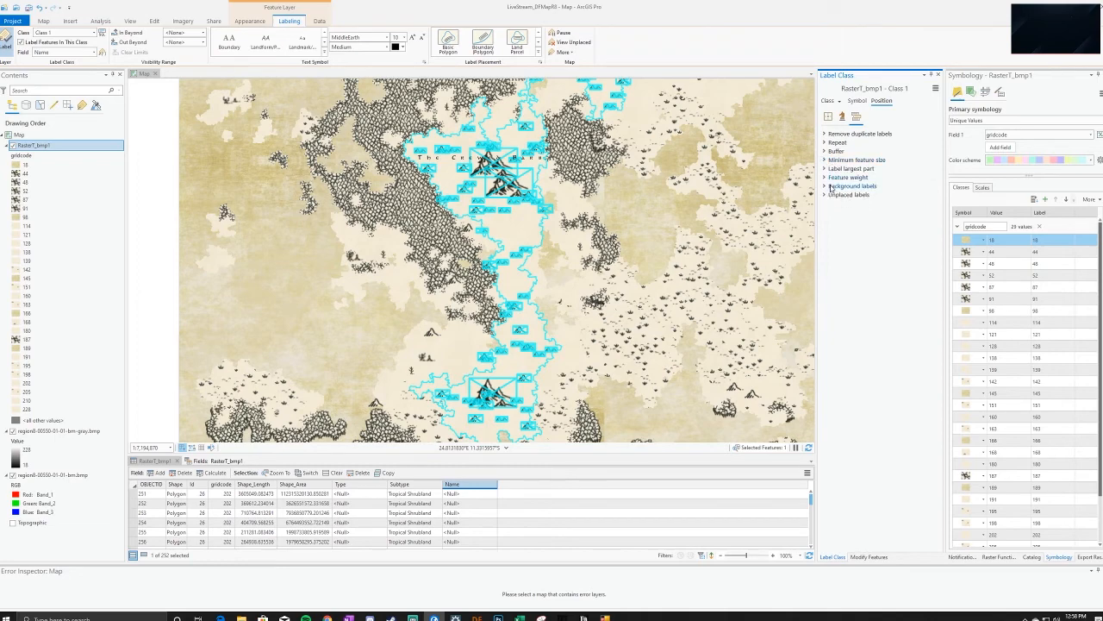
Examine the label class's largest part, feature weight, background label and unplaced label settings
left_click(830, 170)
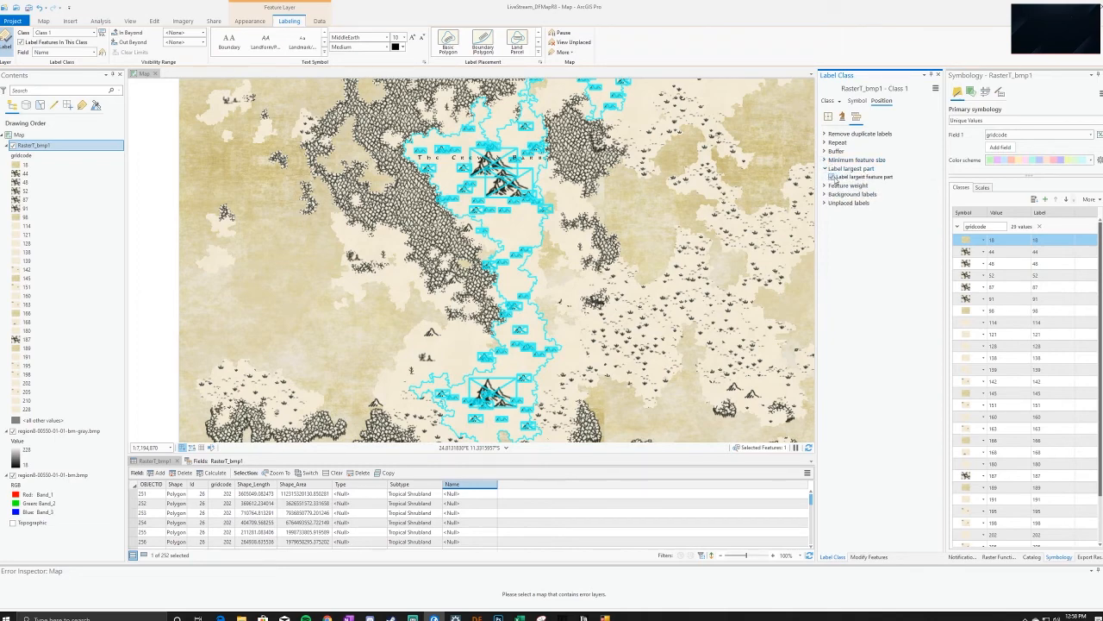
left_click(831, 177)
left_click(825, 187)
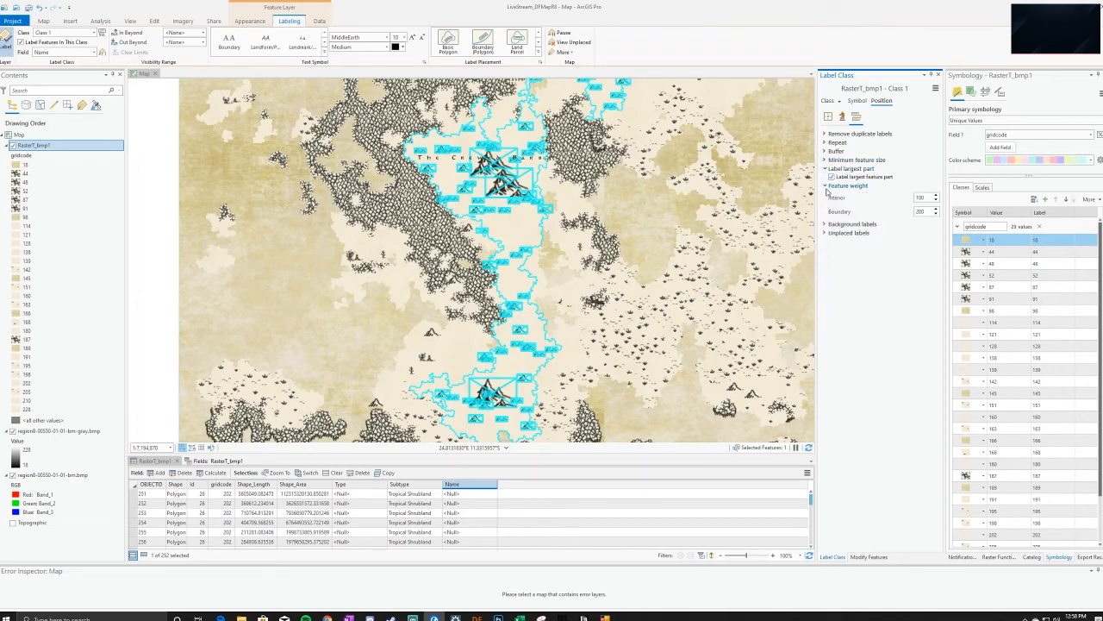
left_click(824, 224)
left_click(826, 246)
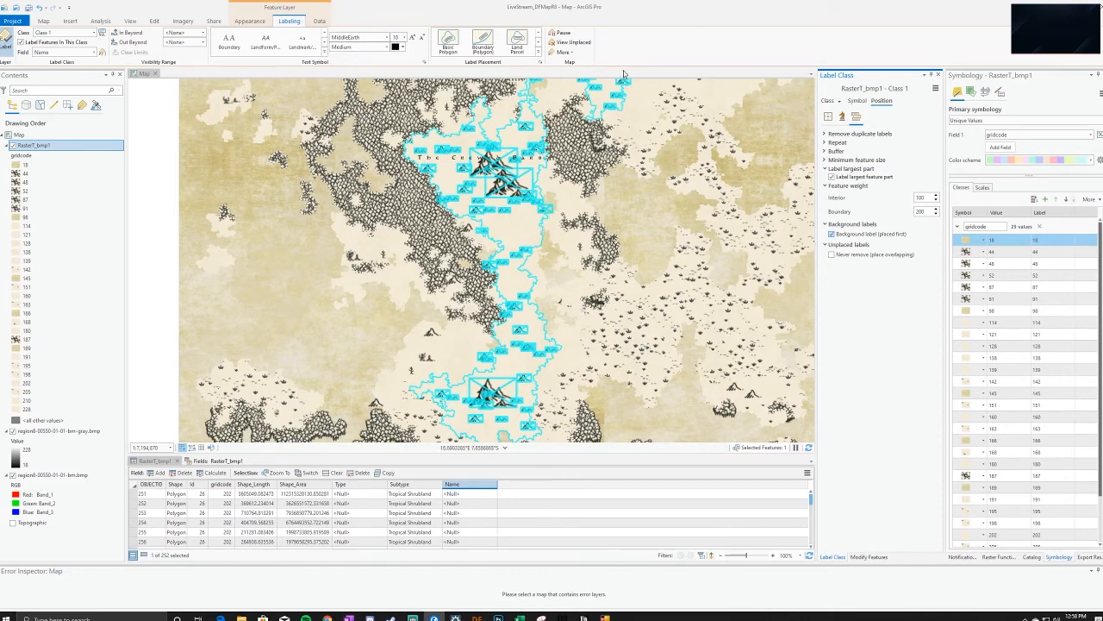
Set the text size in the label class's symbol appearance to 24 pt
left_click(843, 115)
left_click(857, 102)
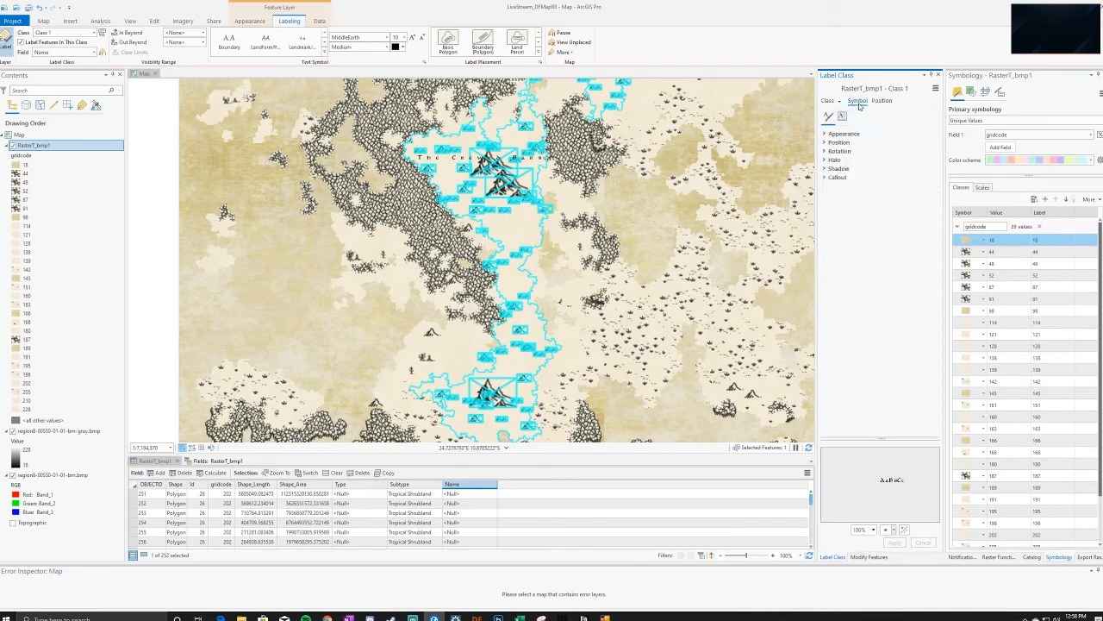
left_click(825, 134)
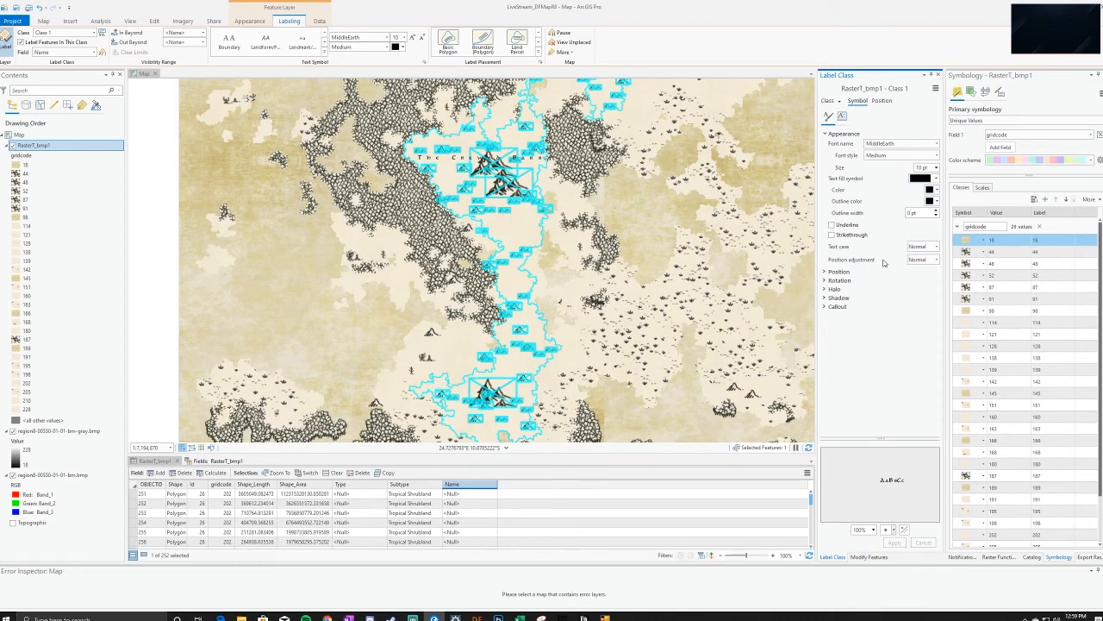
left_click(831, 273)
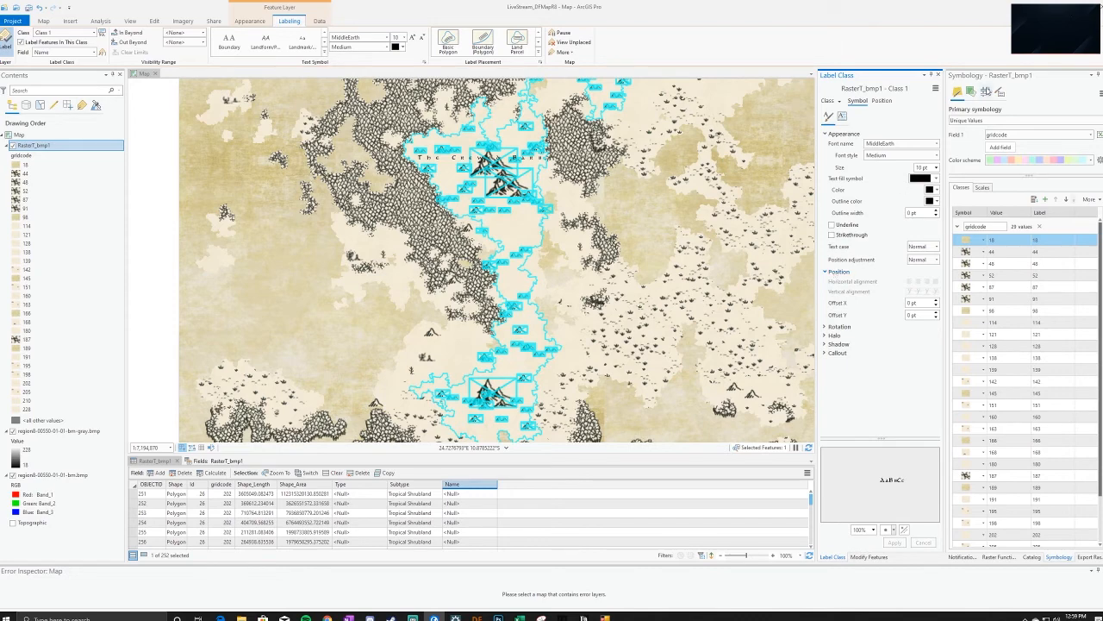
left_click(935, 168)
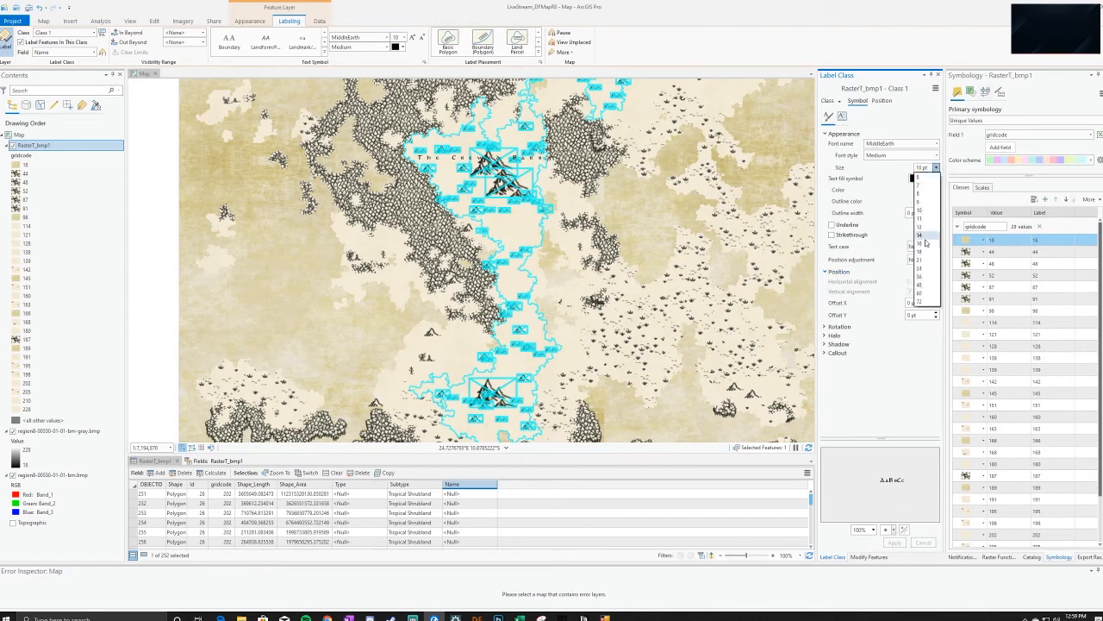
left_click(922, 268)
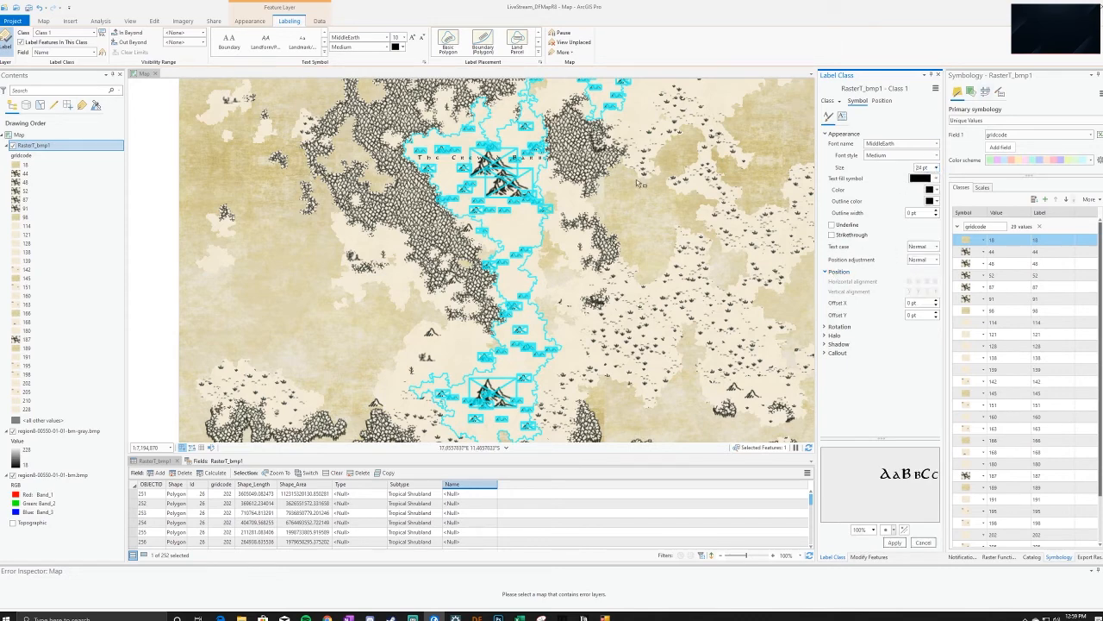
Check how the mountain range's label is placed at different map scales
scroll(553, 170, "down", 2)
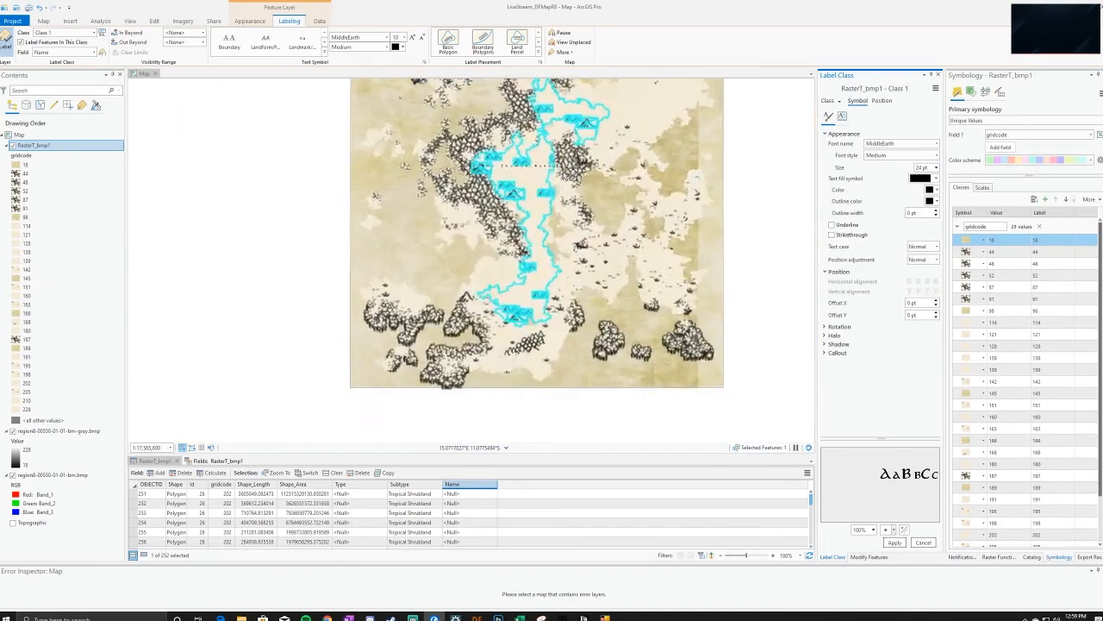
scroll(554, 171, "up", 2)
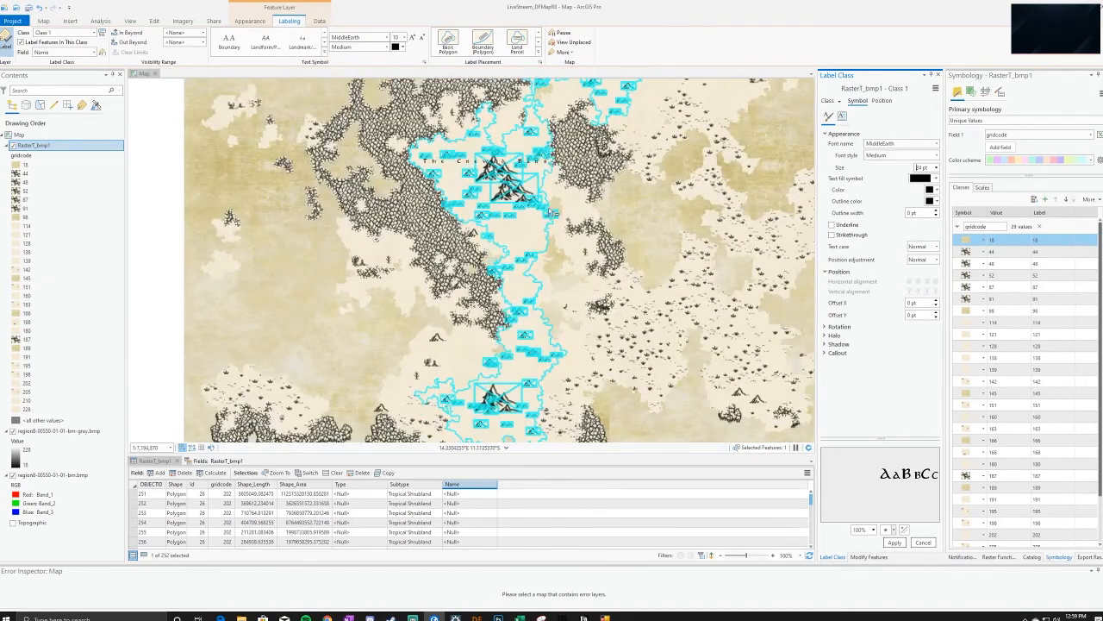
left_click(474, 214)
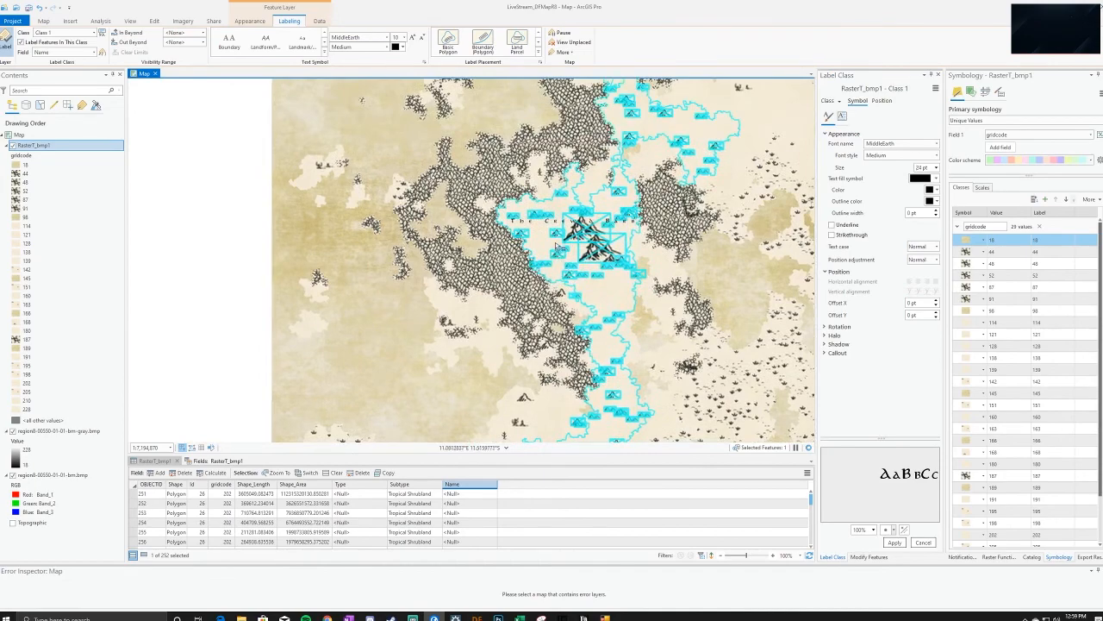
scroll(558, 268, "down", 4)
scroll(594, 257, "up", 5)
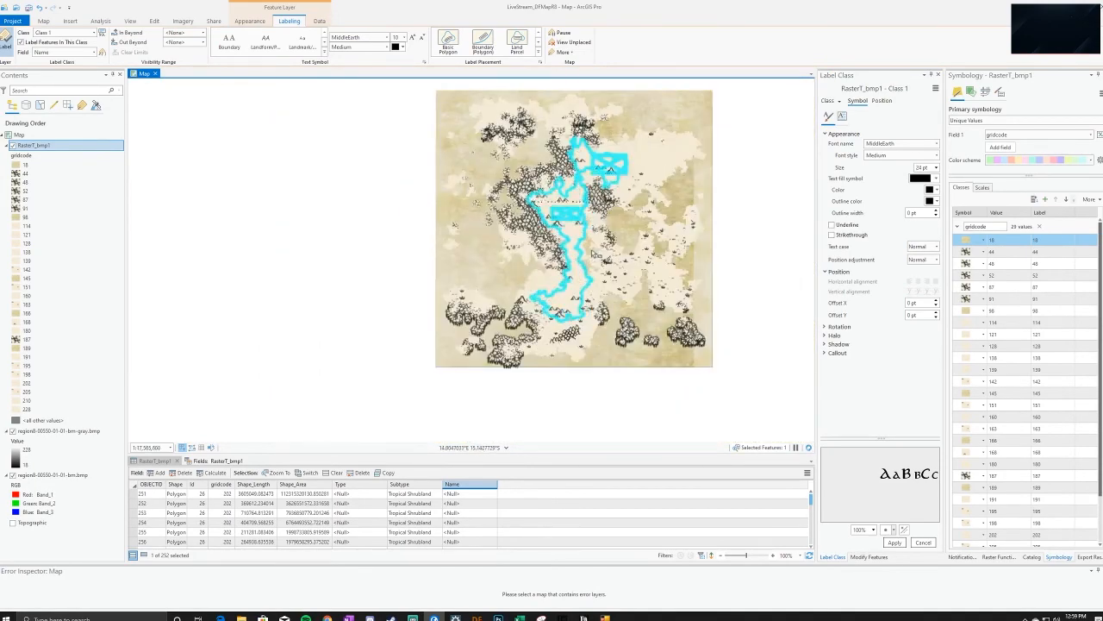
scroll(571, 224, "down", 2)
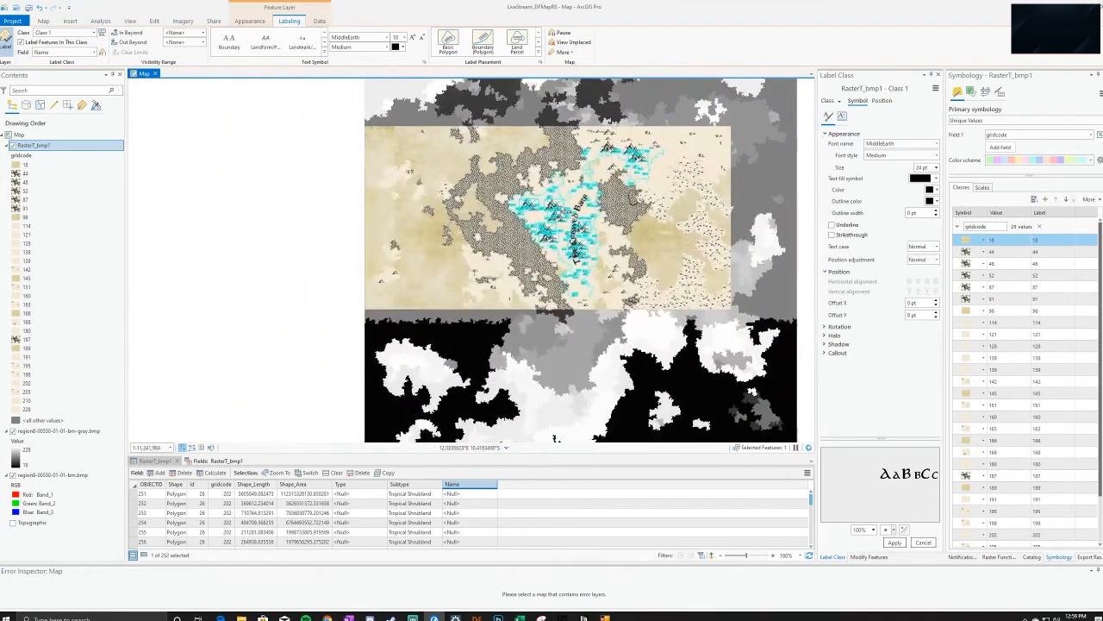
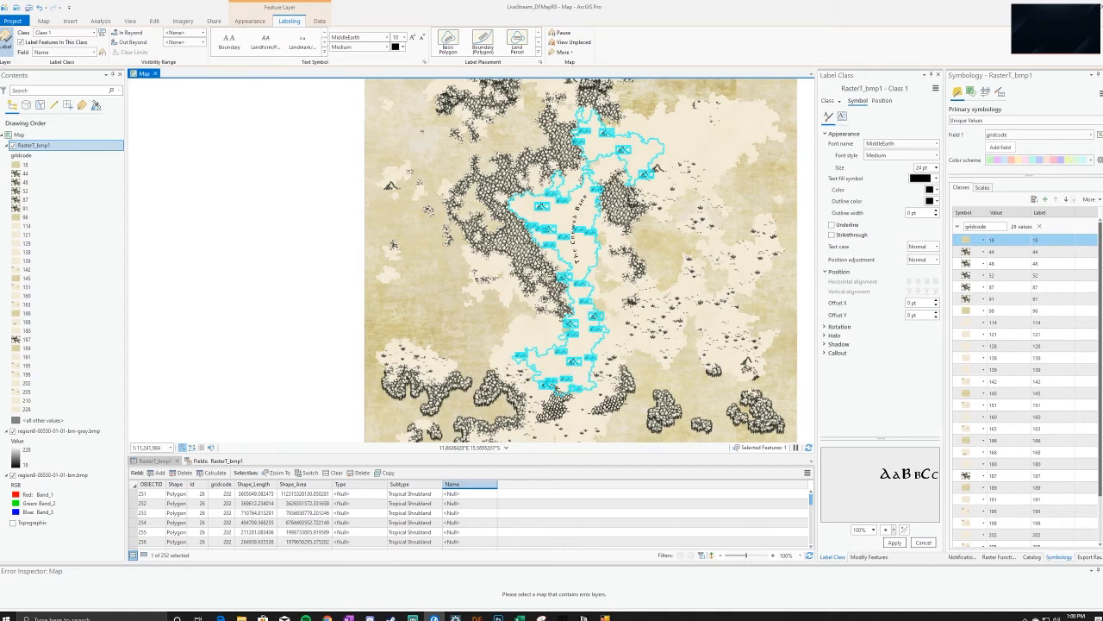
Select the large forest polygon west of the mountain range and inspect the mountain symbols beside it
scroll(549, 268, "up", 4)
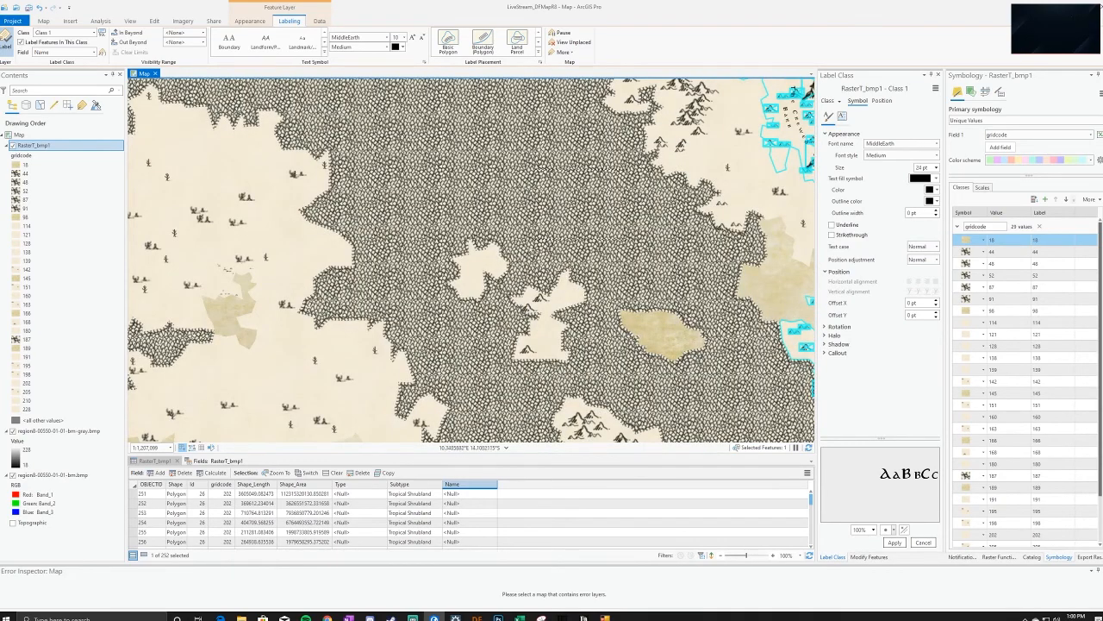
left_click(542, 231)
left_click_drag(702, 144, 488, 253)
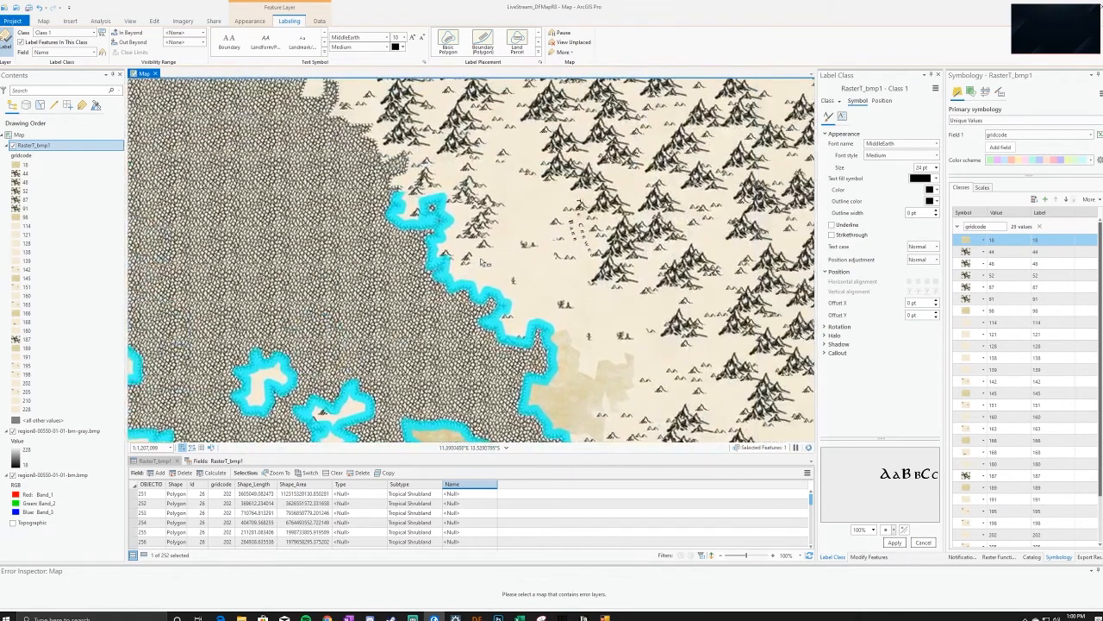
scroll(489, 252, "down", 3)
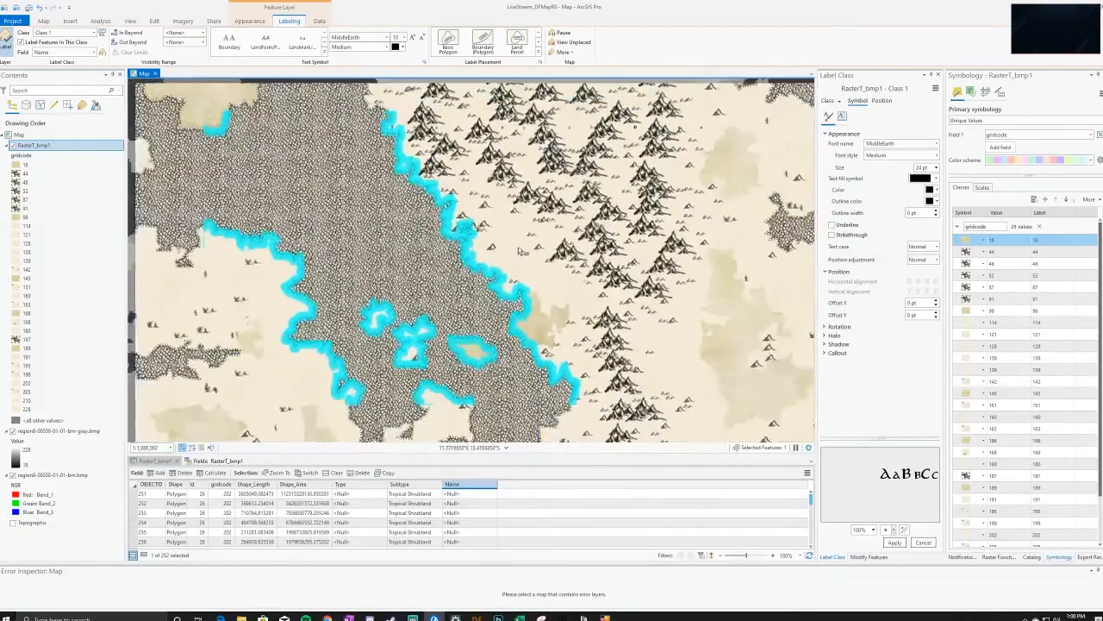
scroll(610, 167, "up", 3)
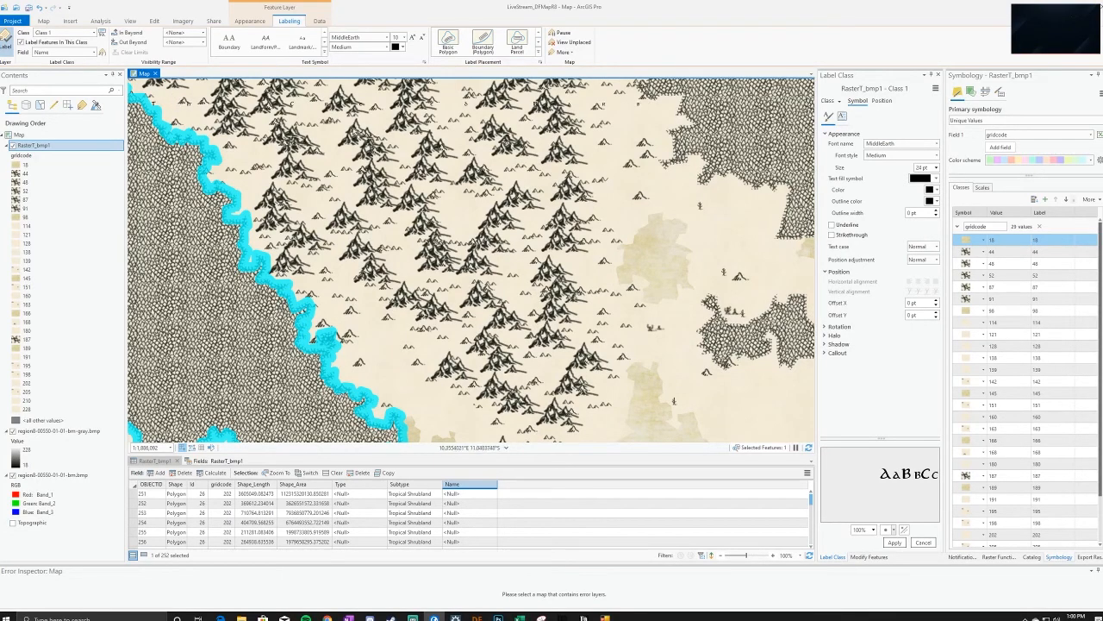
Set the label text color to orange, apply the symbol changes, and inspect the mountain range's label
left_click(934, 178)
left_click(934, 178)
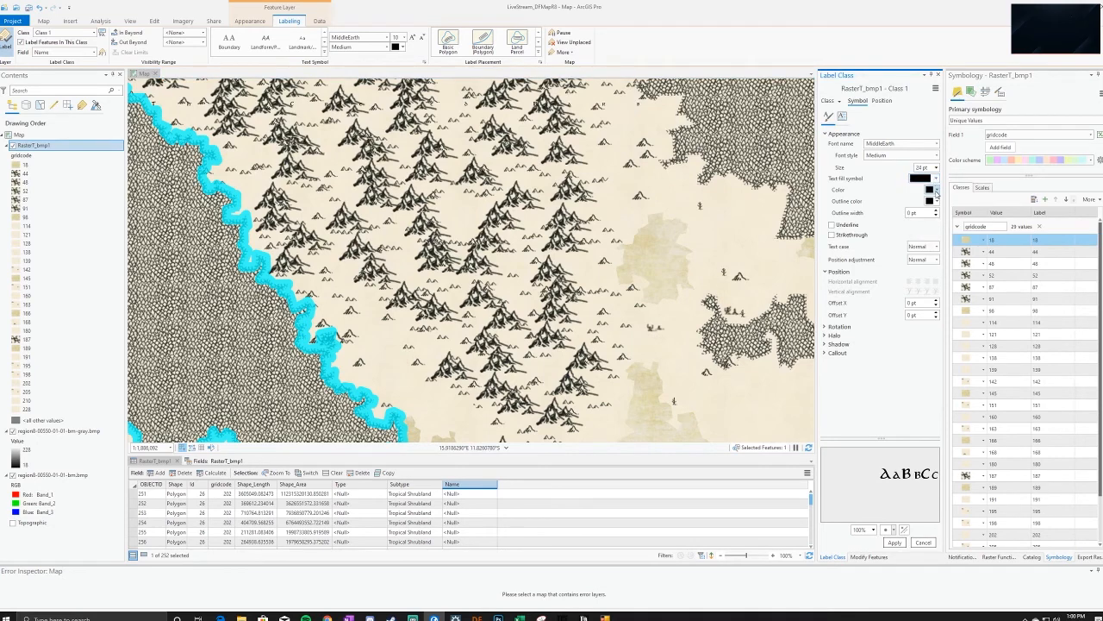
left_click(936, 193)
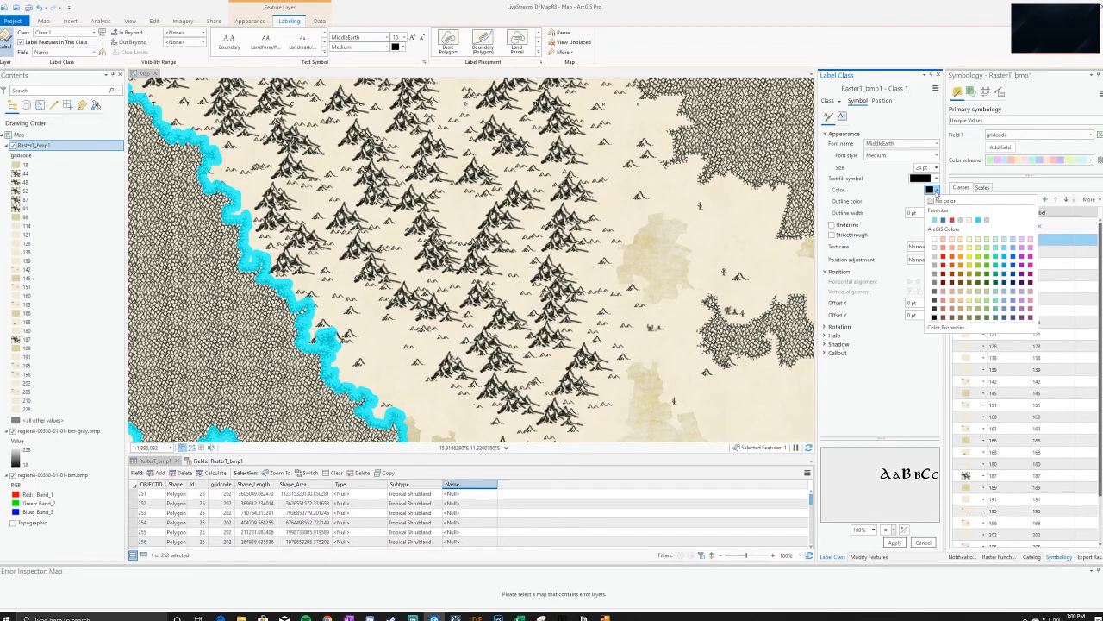
left_click(960, 267)
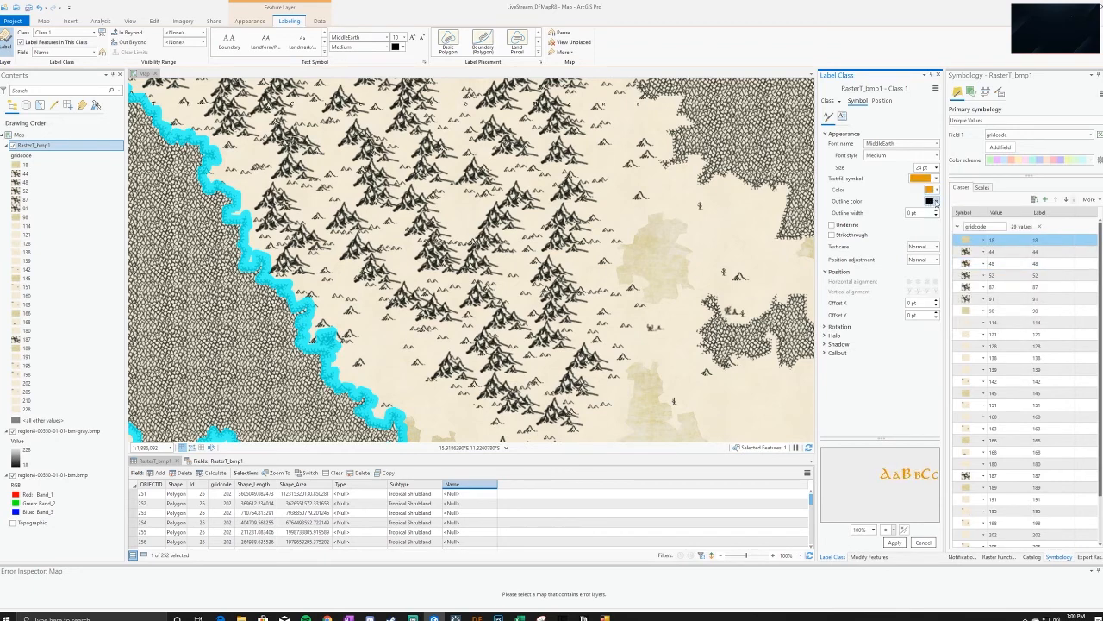
left_click(935, 202)
left_click(935, 201)
left_click(895, 542)
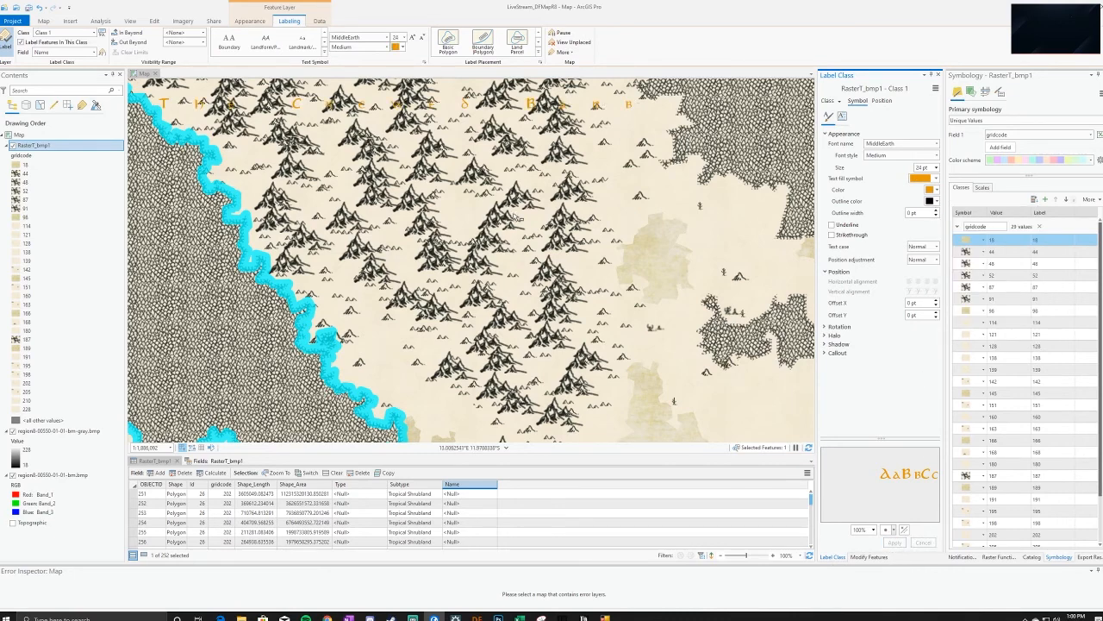
left_click_drag(390, 170, 443, 285)
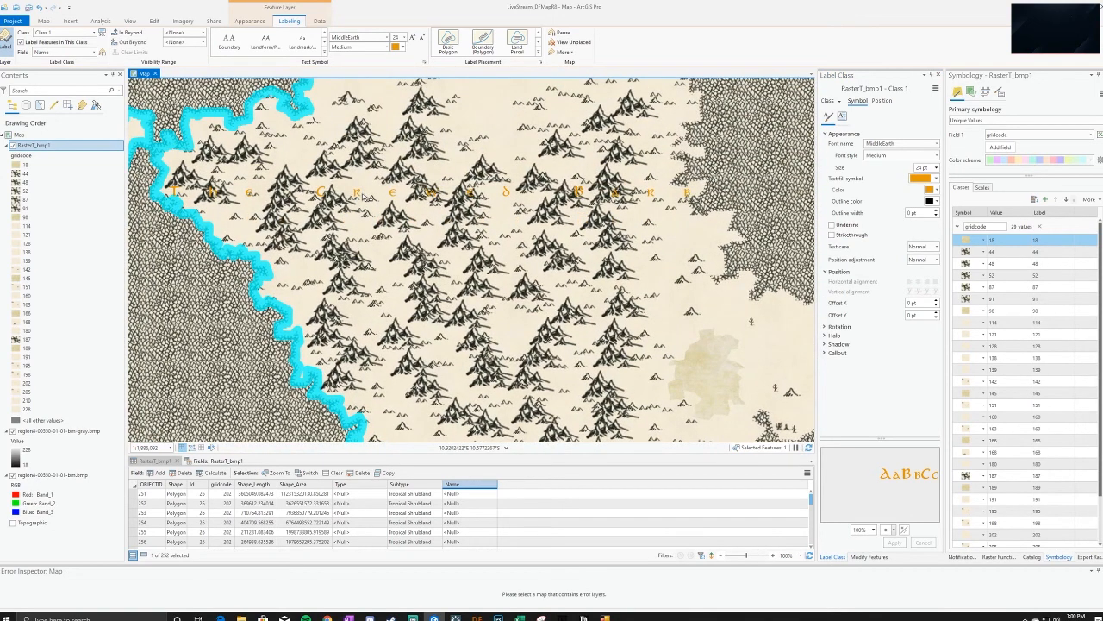
Examine the label symbol's formatting, paragraph and internationalization settings, and commit the pending symbol formatting
left_click(843, 119)
left_click(826, 134)
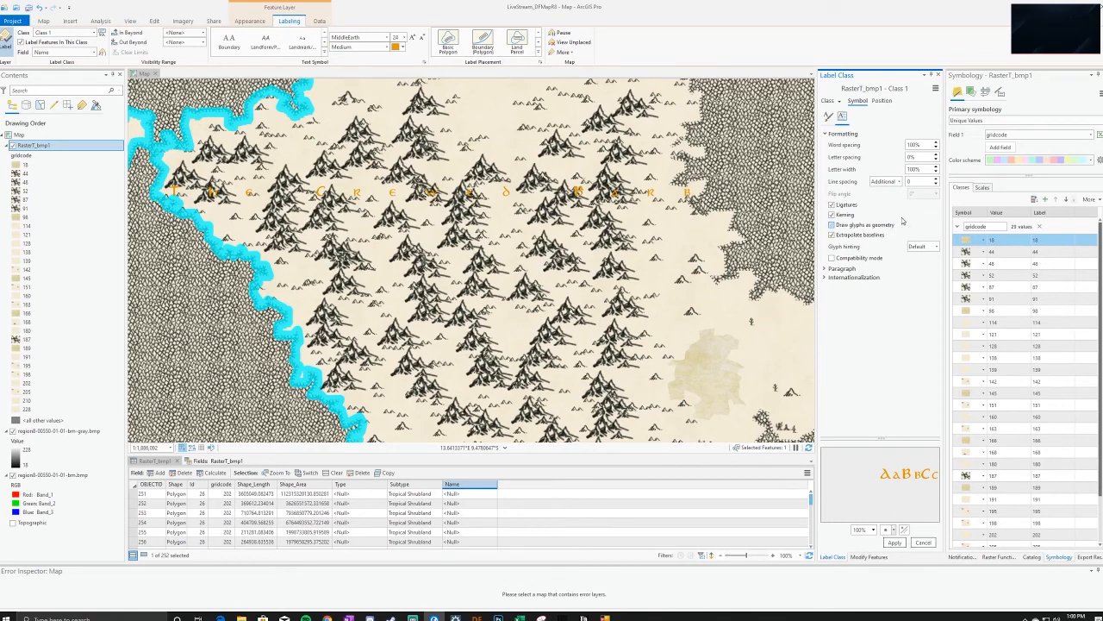
left_click(827, 270)
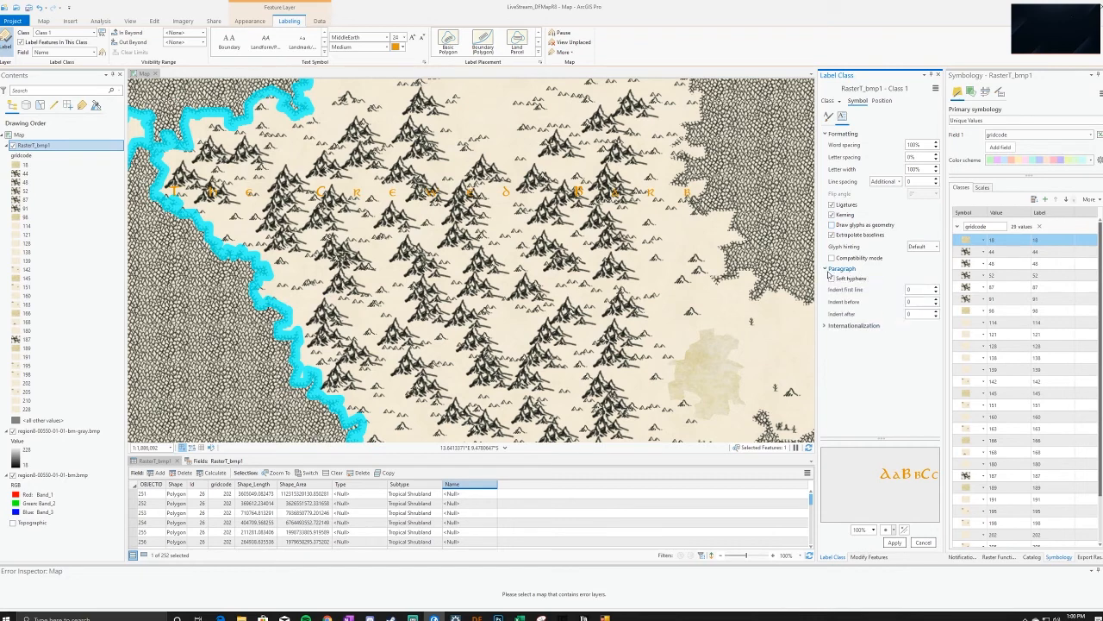
left_click(826, 327)
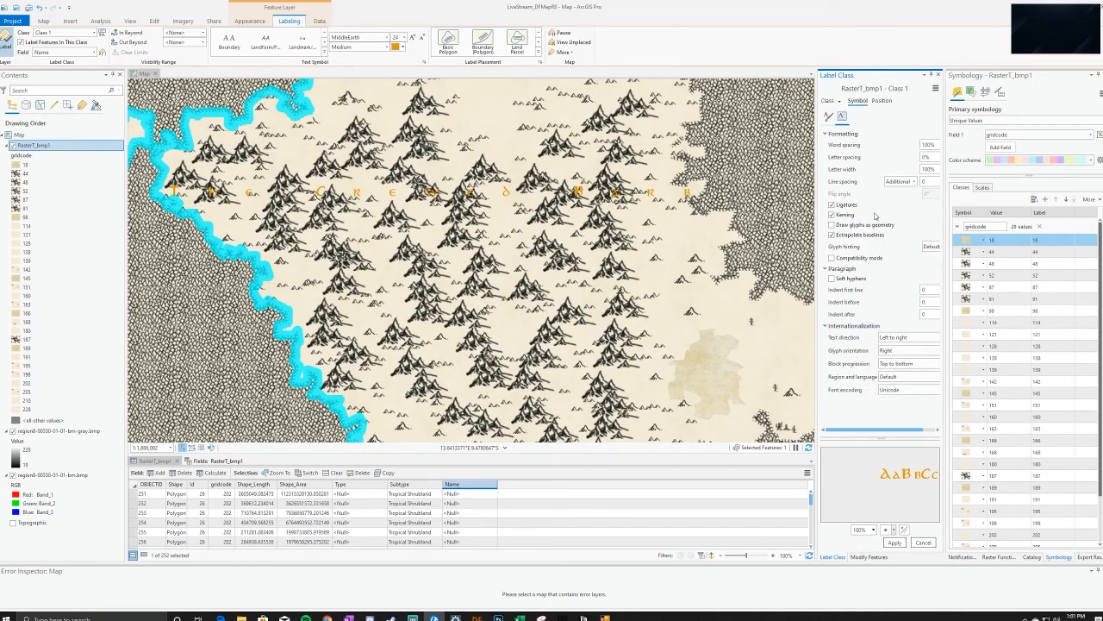
left_click(829, 133)
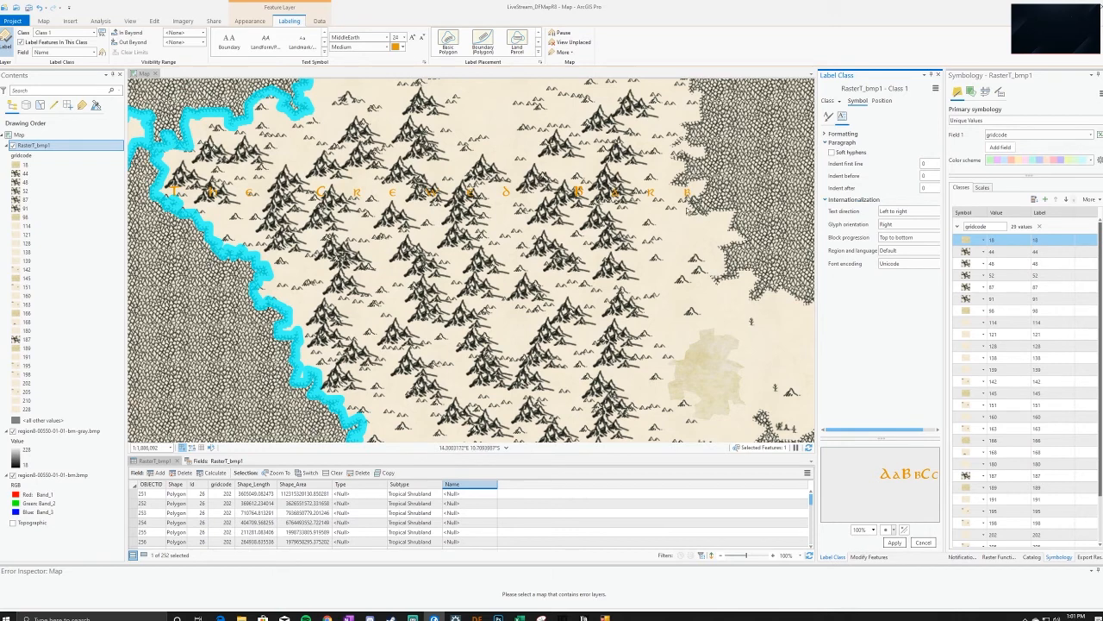
left_click(825, 135)
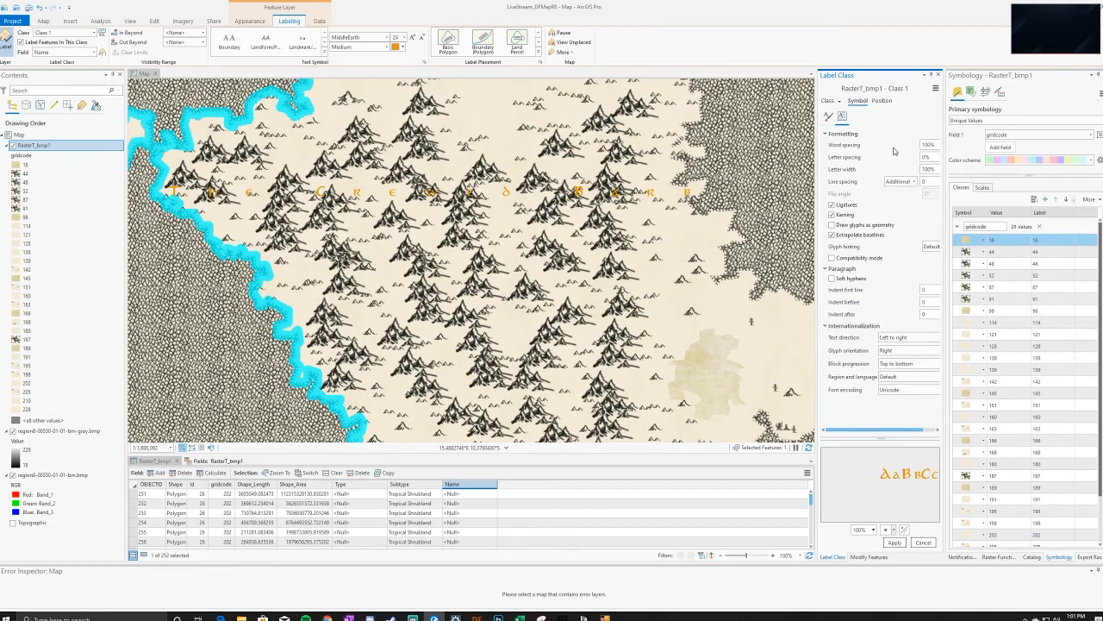
left_click(829, 115)
left_click(882, 101)
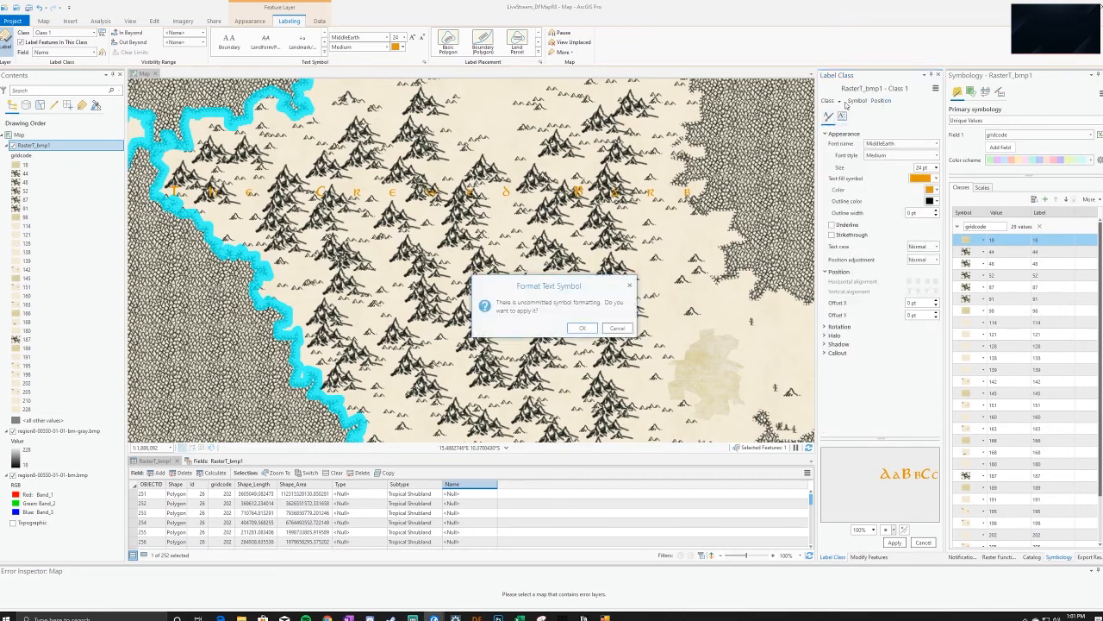
left_click(582, 328)
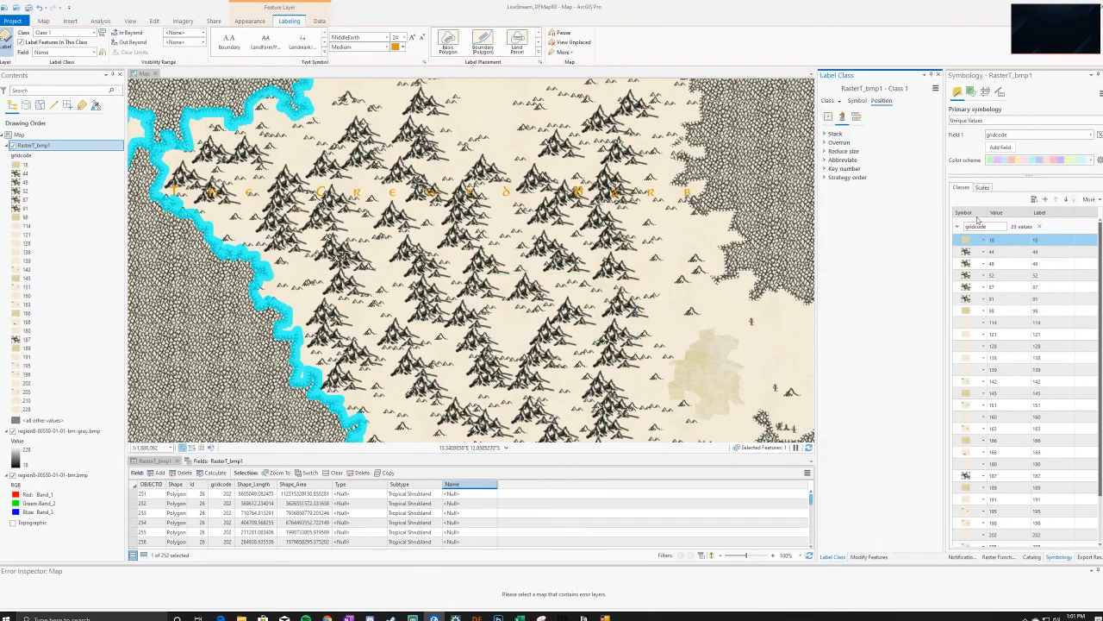
Allow asymmetric overrun for the labels and check the mountain range's label at overview scales
left_click(826, 144)
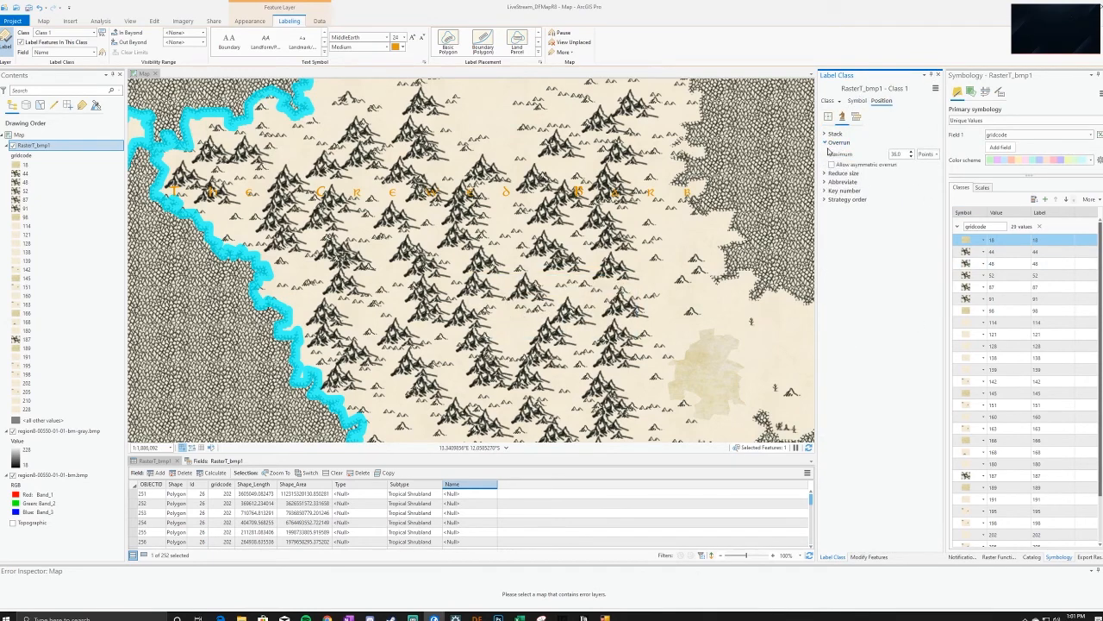
left_click(831, 164)
scroll(690, 271, "down", 4)
left_click_drag(742, 217, 621, 212)
left_click_drag(624, 263, 617, 173)
scroll(491, 183, "down", 3)
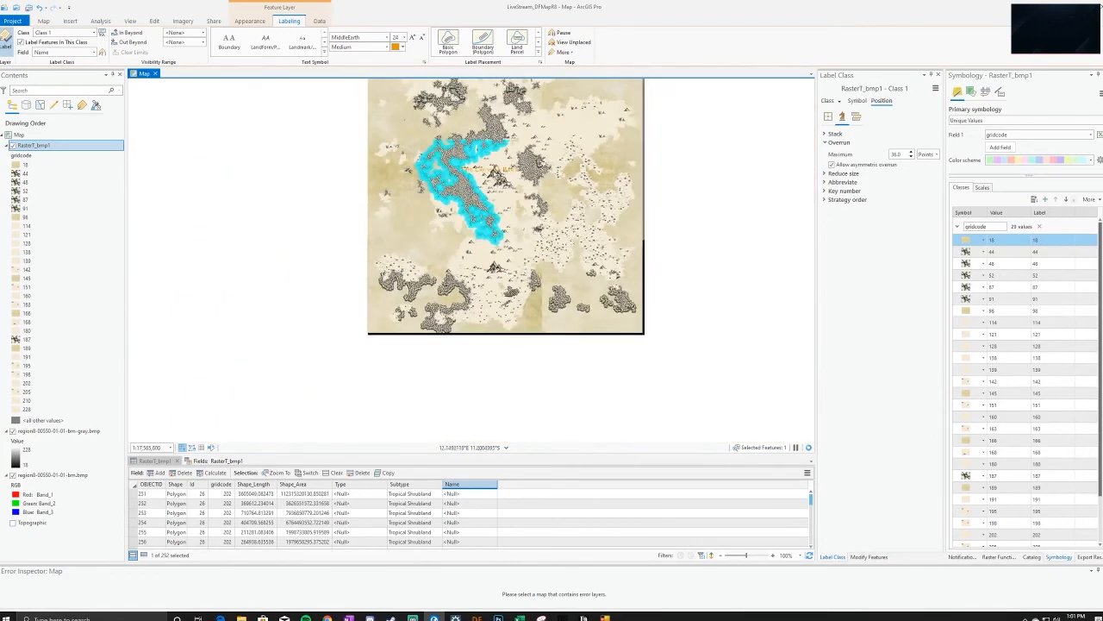
left_click_drag(530, 235, 533, 246)
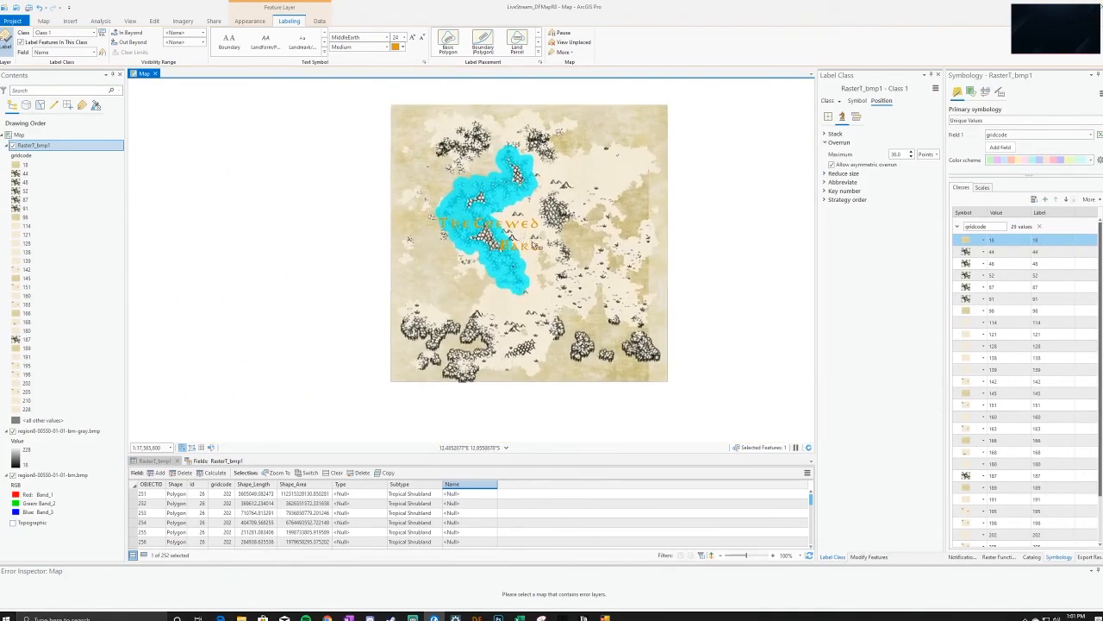
scroll(532, 241, "up", 2)
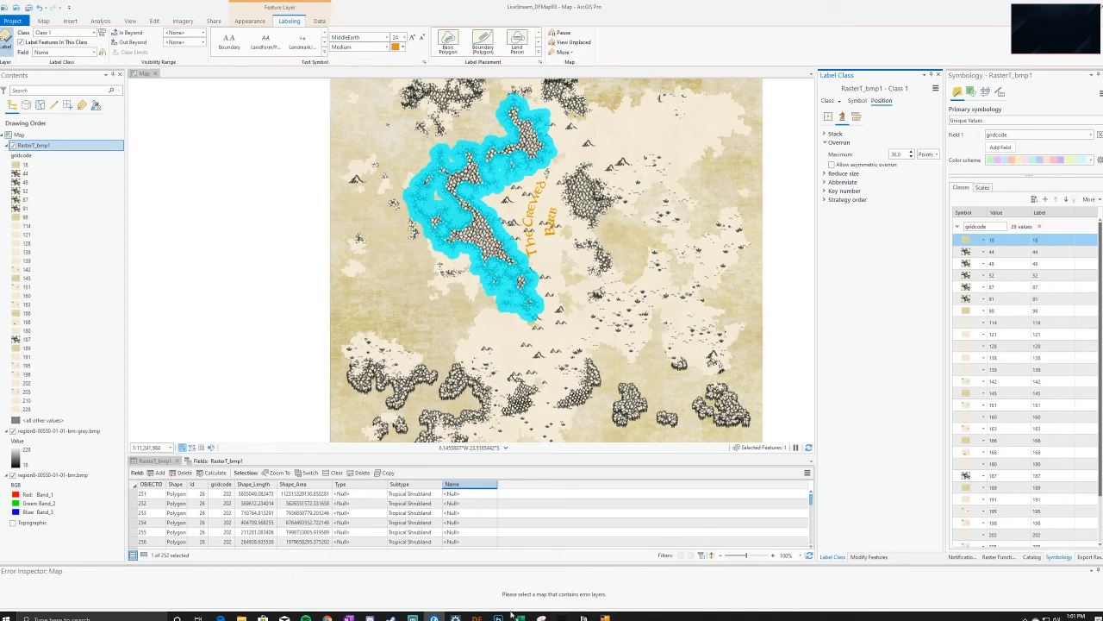
Switch to Dwarf Fortress and move the region cursor west from the mountains through the conifer forest to read the forest's name
mouse_move(515, 618)
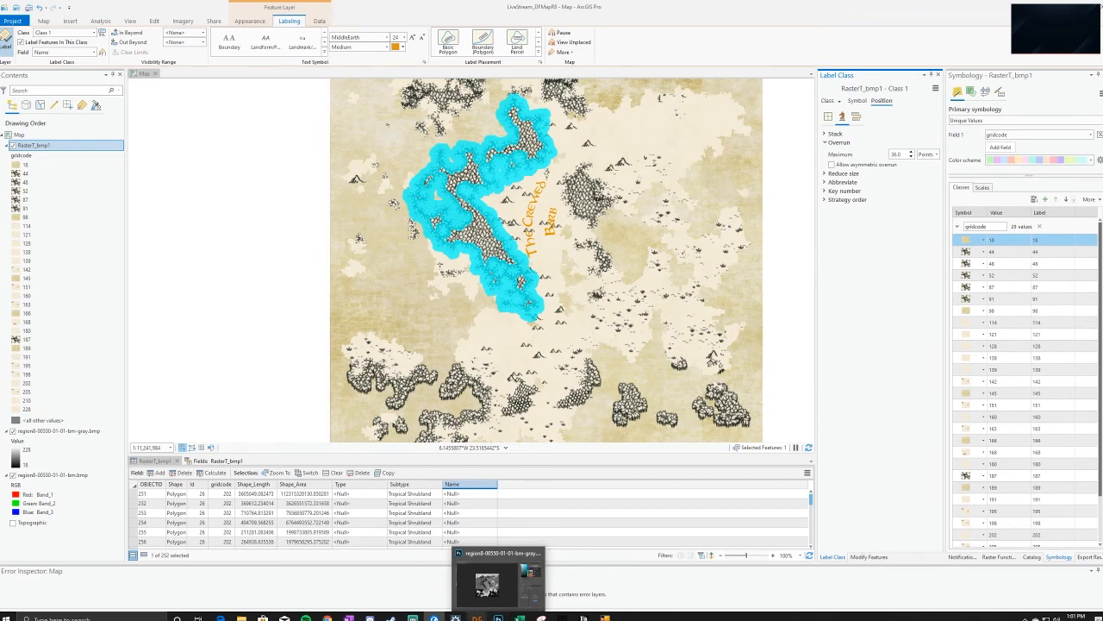
left_click(443, 590)
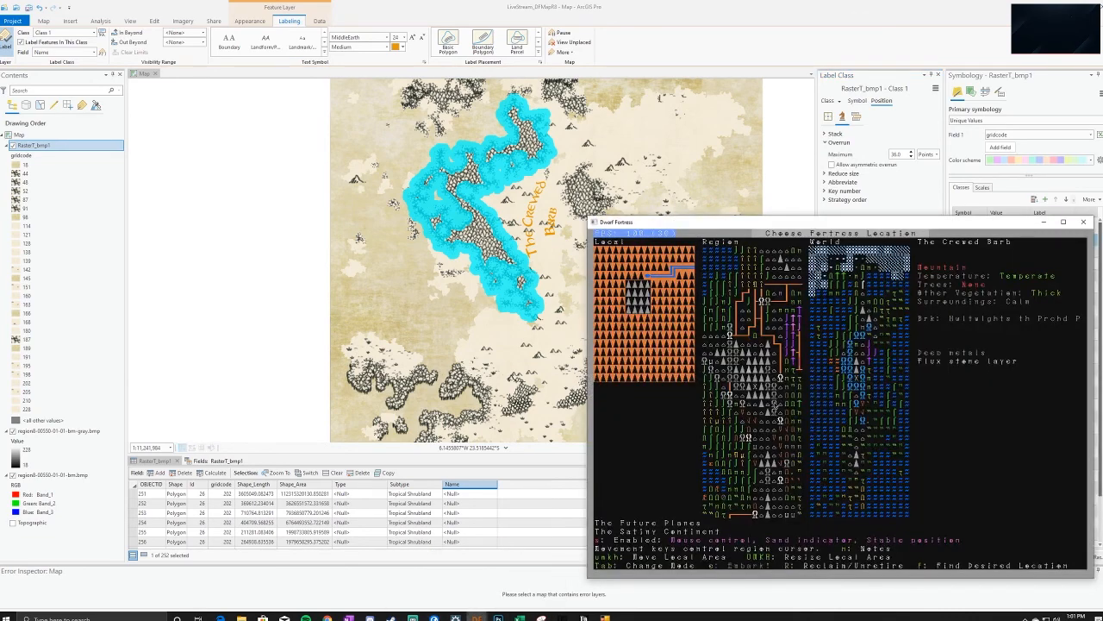
key("Left")
key("Left")
key("Left")
key("Left")
key("Up")
key("Left")
key("Left")
key("Left")
key("Left")
key("Left")
key("Up")
key("Up")
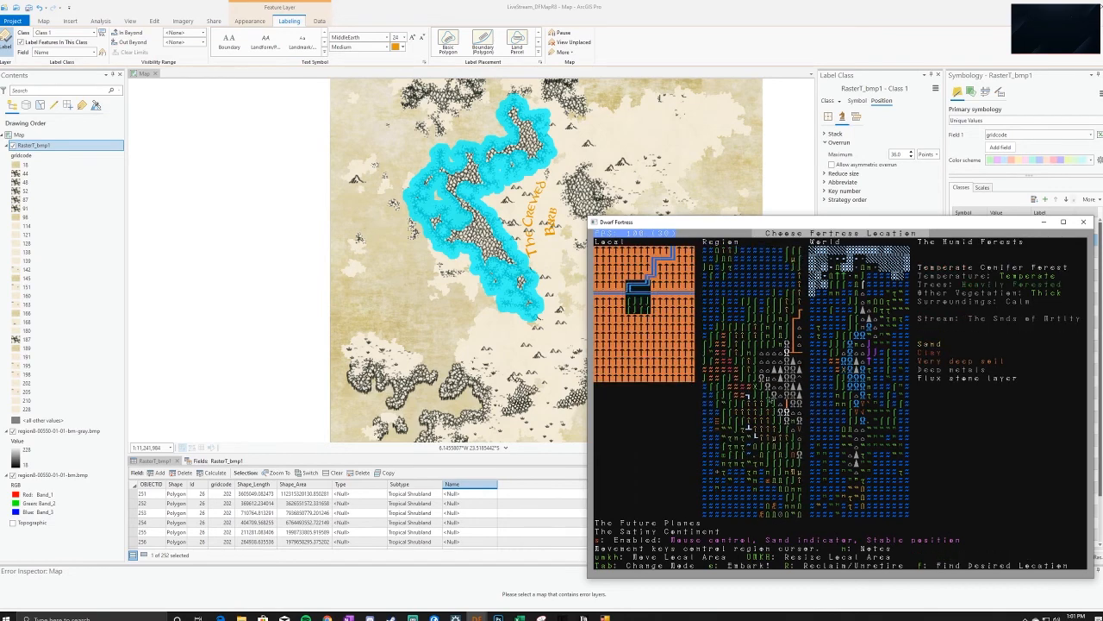
key("Left")
key("Left")
key("Up")
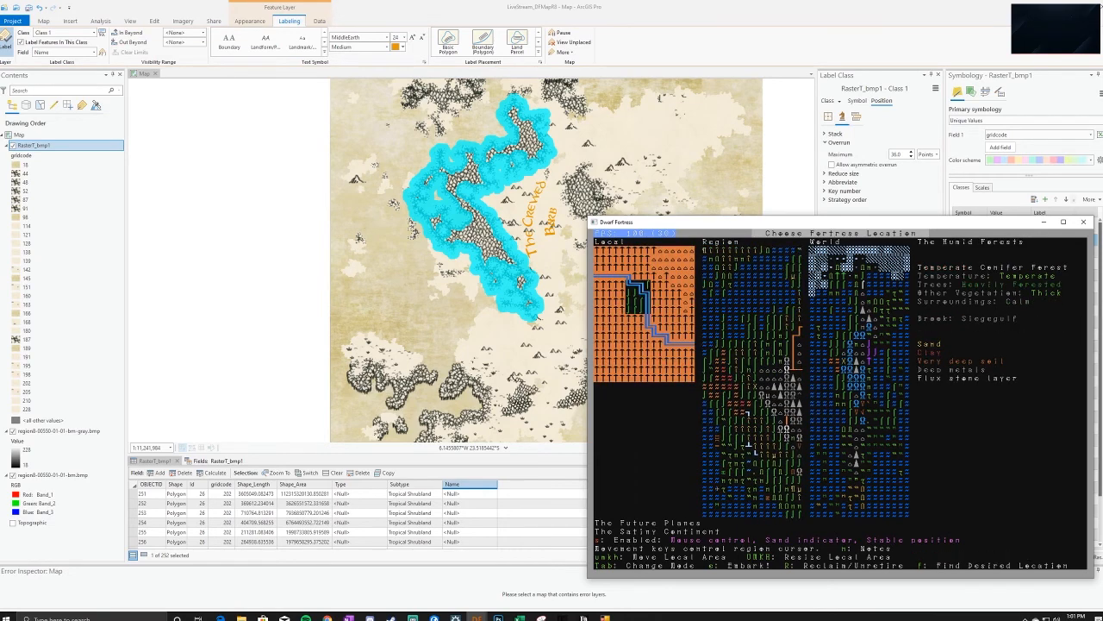
key("Up")
key("Down")
key("Down")
key("Down")
key("Down")
key("Down")
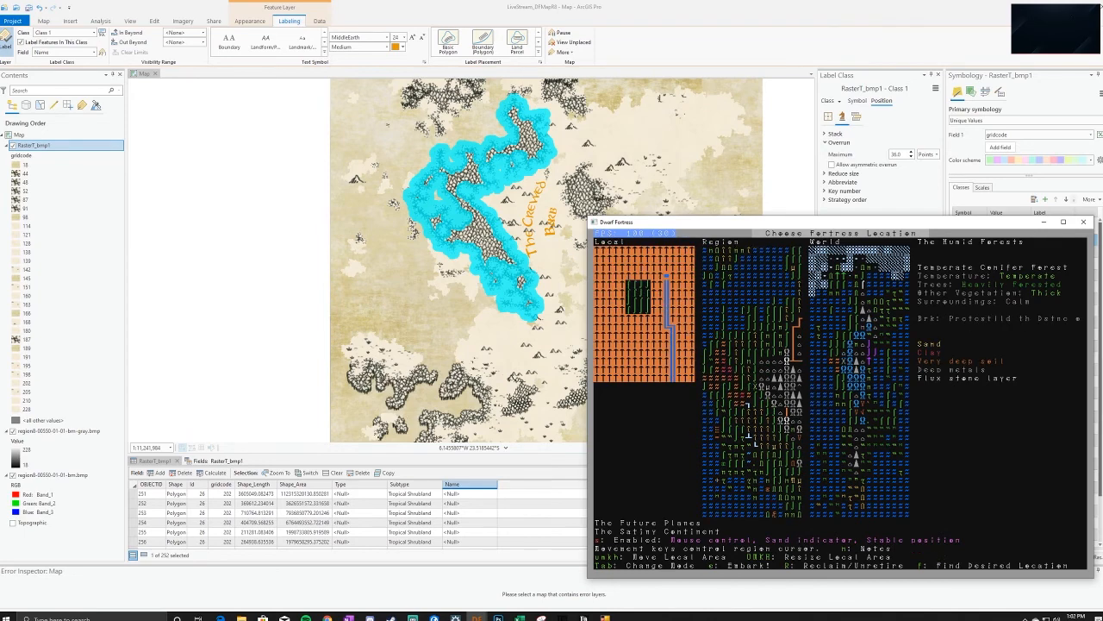
key("Left")
key("Left")
key("Left")
key("Left")
key("Left")
key("Right")
key("Down")
key("Up")
key("Up")
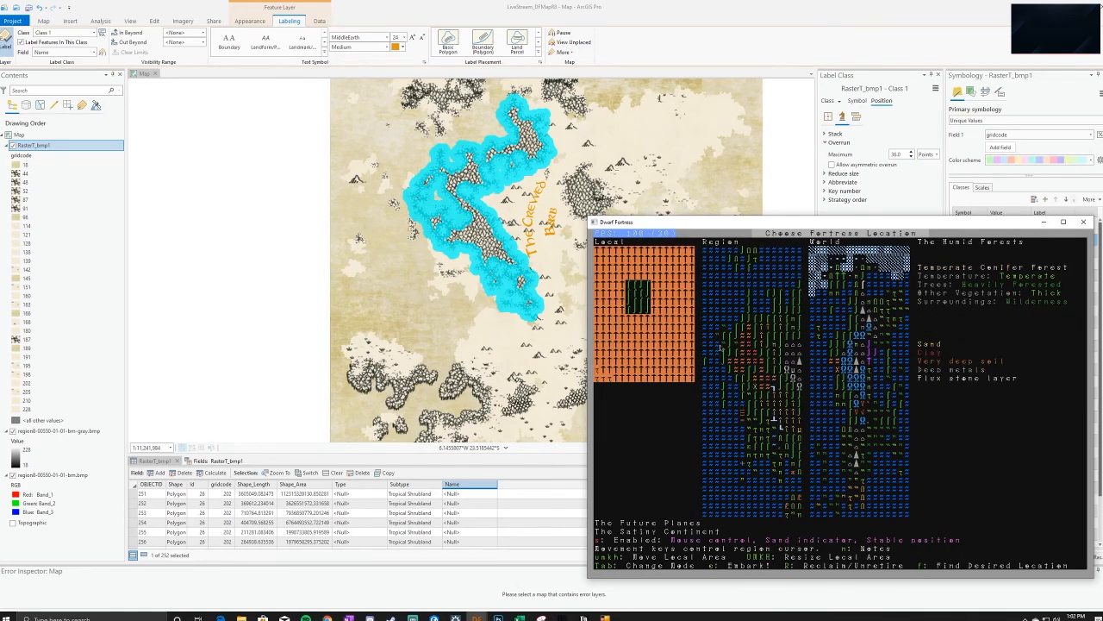
Switch back to ArcGIS Pro and name the selected conifer forest polygon "The Humid Forests" in the attribute table's selected records
double_click(651, 9)
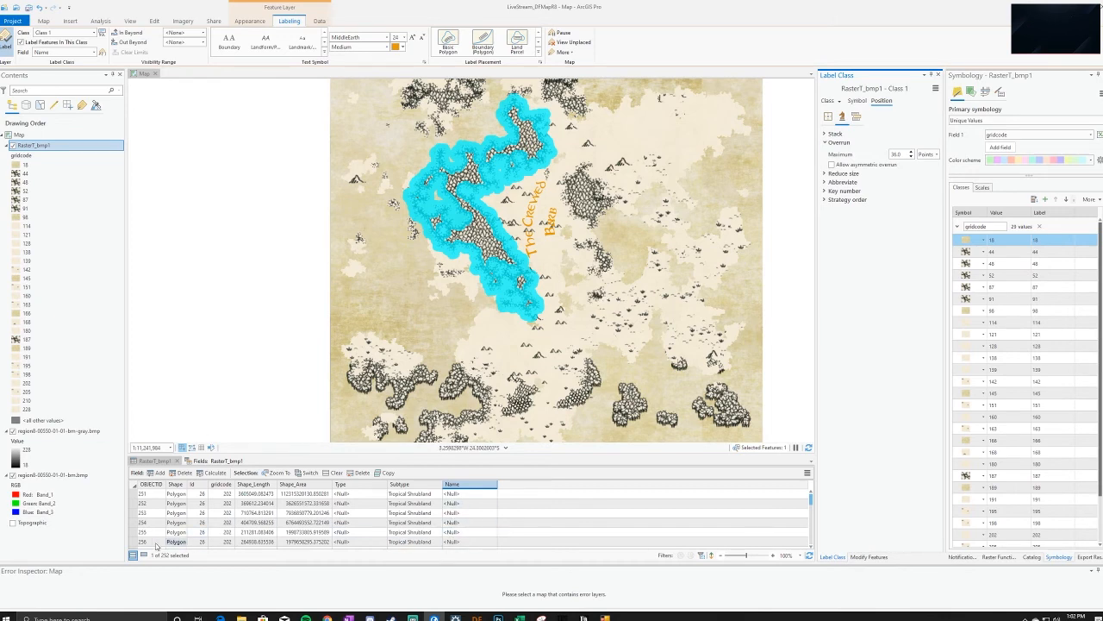
left_click(144, 555)
double_click(464, 494)
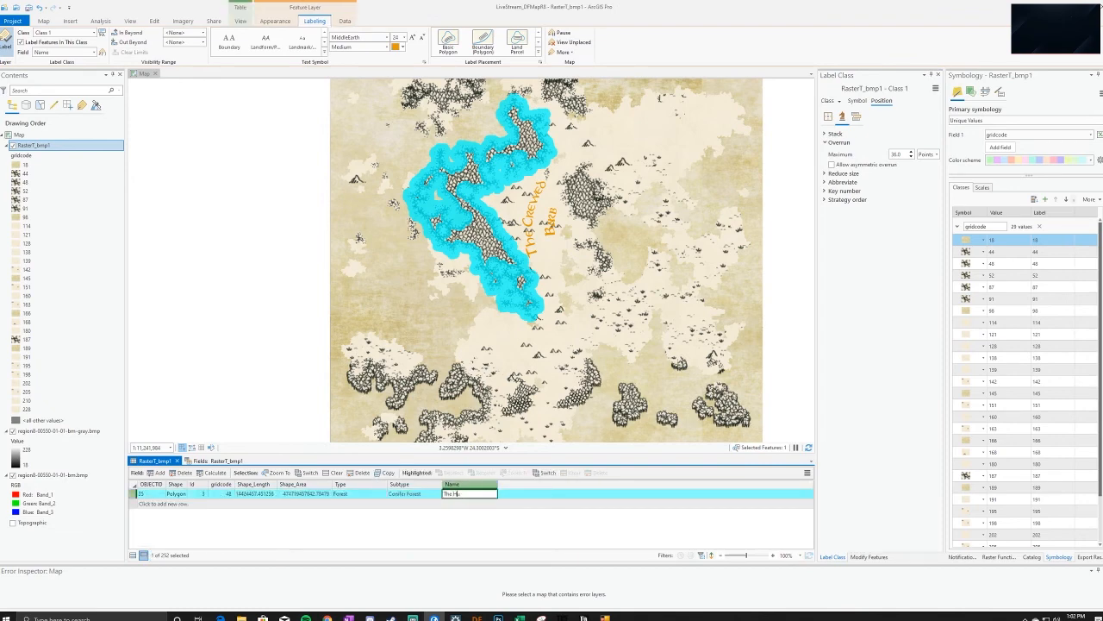
key("Return")
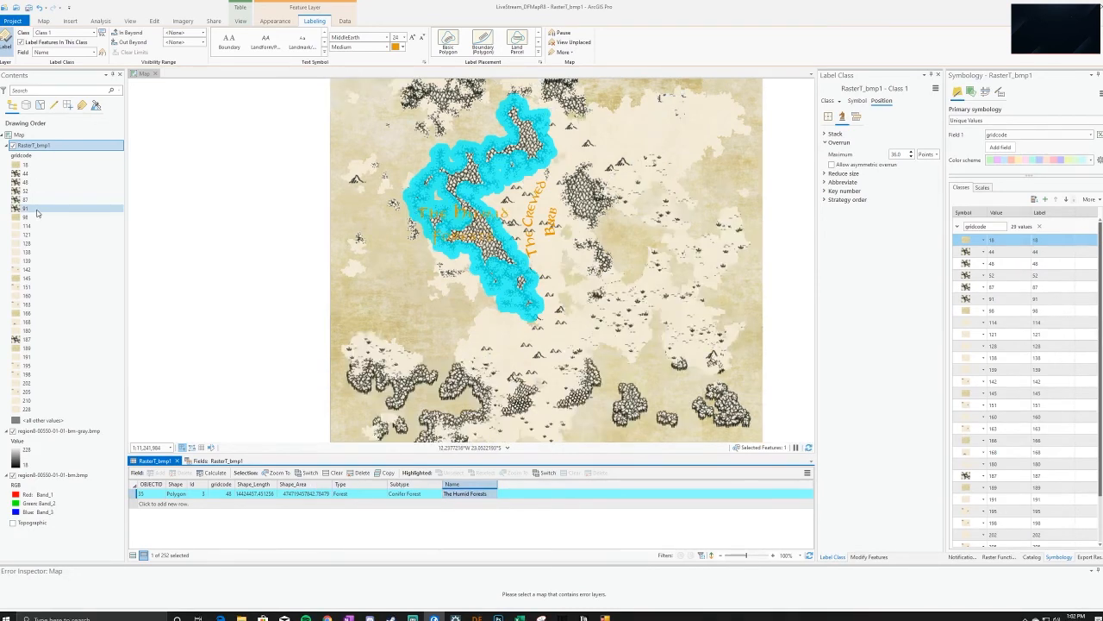
Check how the forest's label is placed within its polygon at closer map scales
scroll(452, 177, "up", 3)
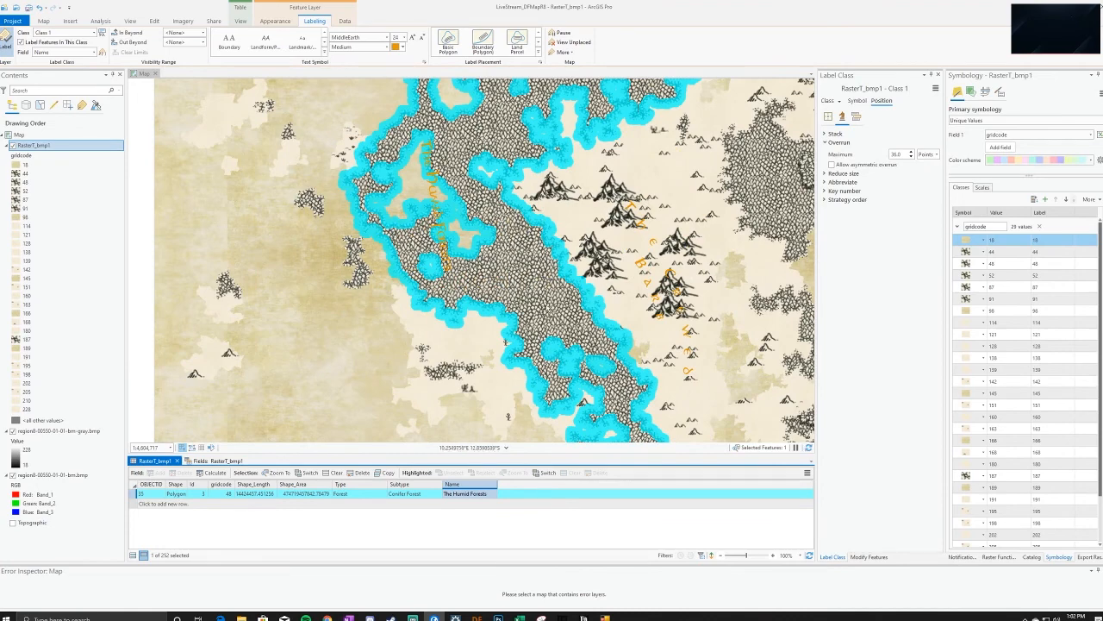
left_click_drag(534, 298, 489, 290)
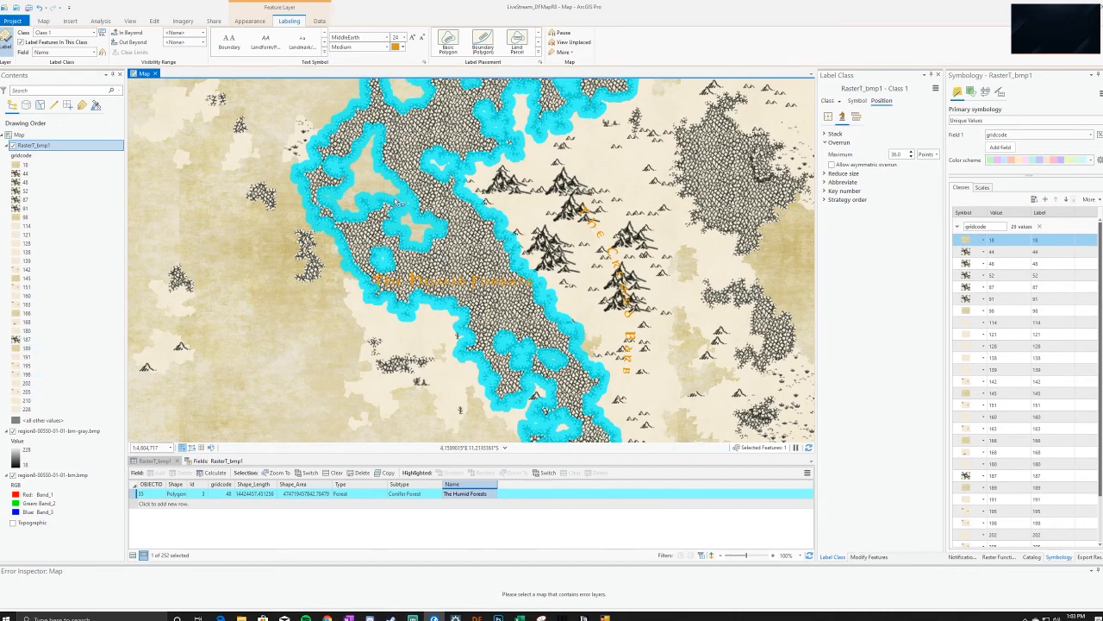
scroll(437, 337, "up", 4)
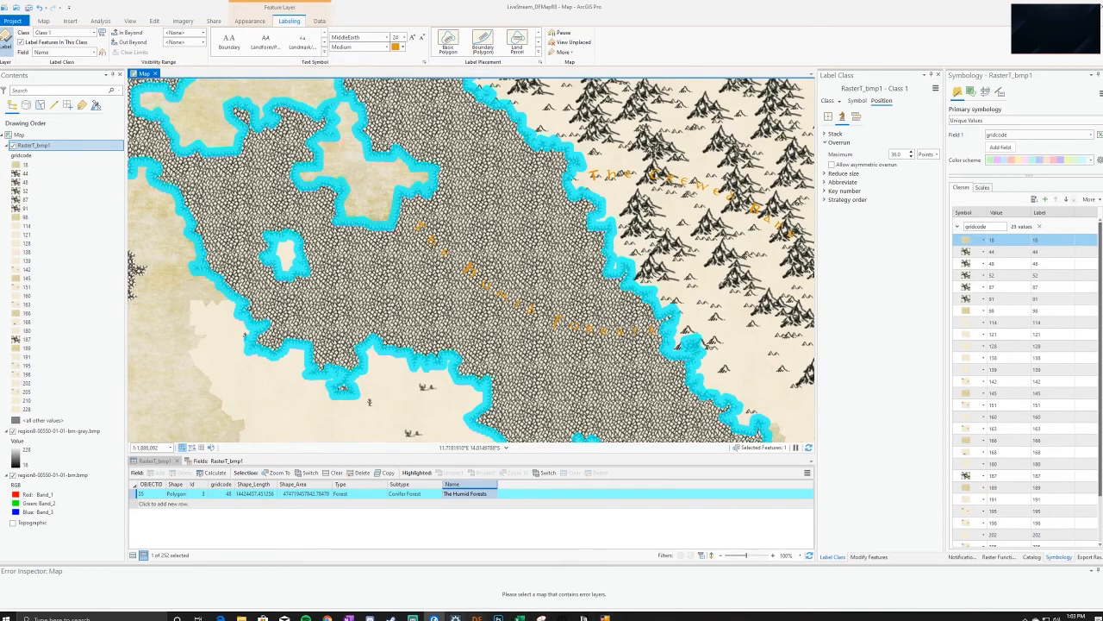
Make the label placement avoid holes in the polygons
mouse_move(476, 618)
left_click(829, 119)
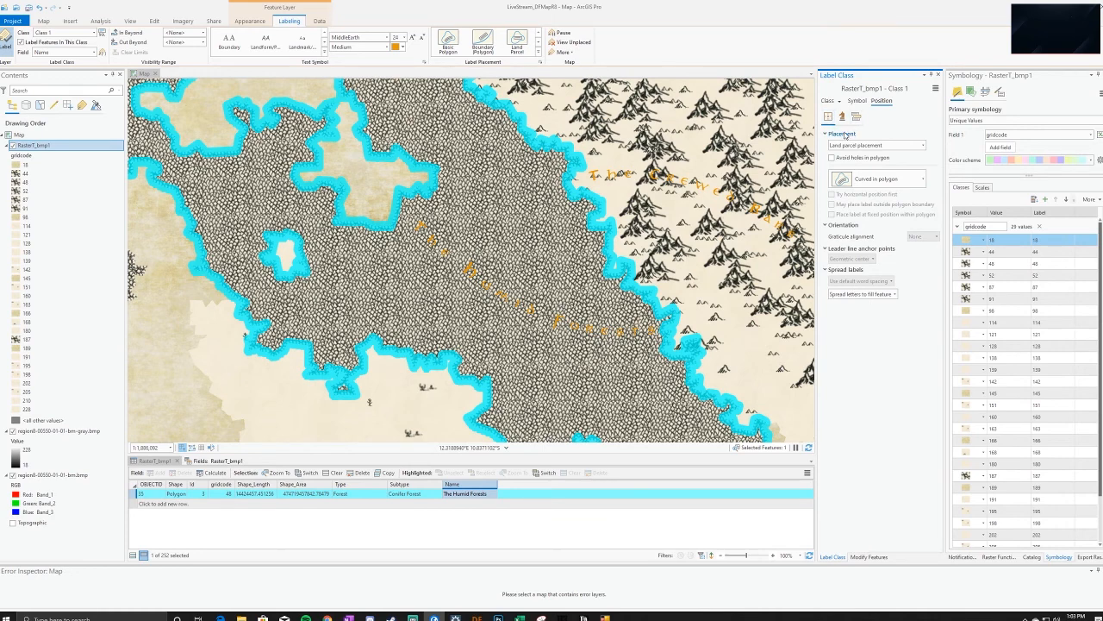
left_click(833, 158)
Examine the label class's overrun, reduce size and abbreviate fitting settings
left_click(842, 117)
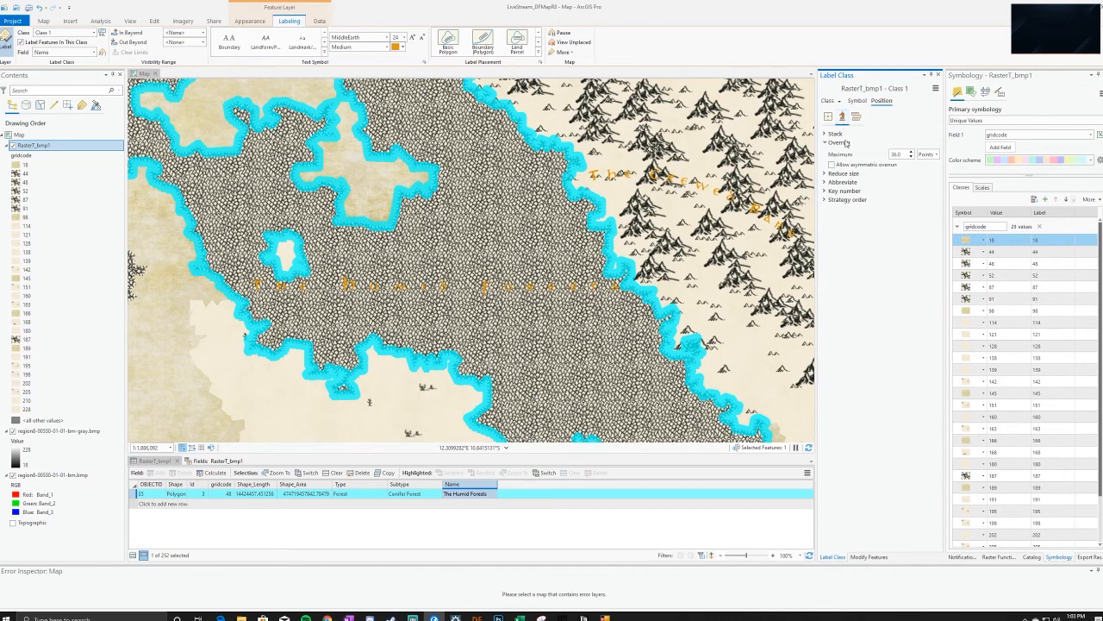
left_click(825, 174)
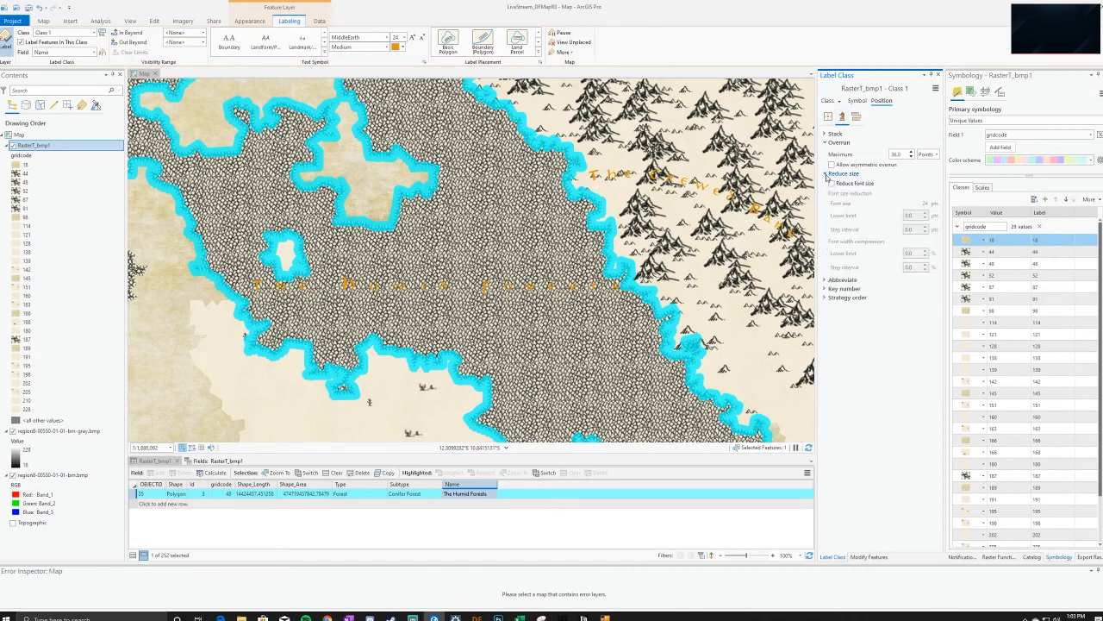
left_click(826, 174)
left_click(825, 183)
left_click(825, 182)
left_click(825, 183)
left_click(826, 184)
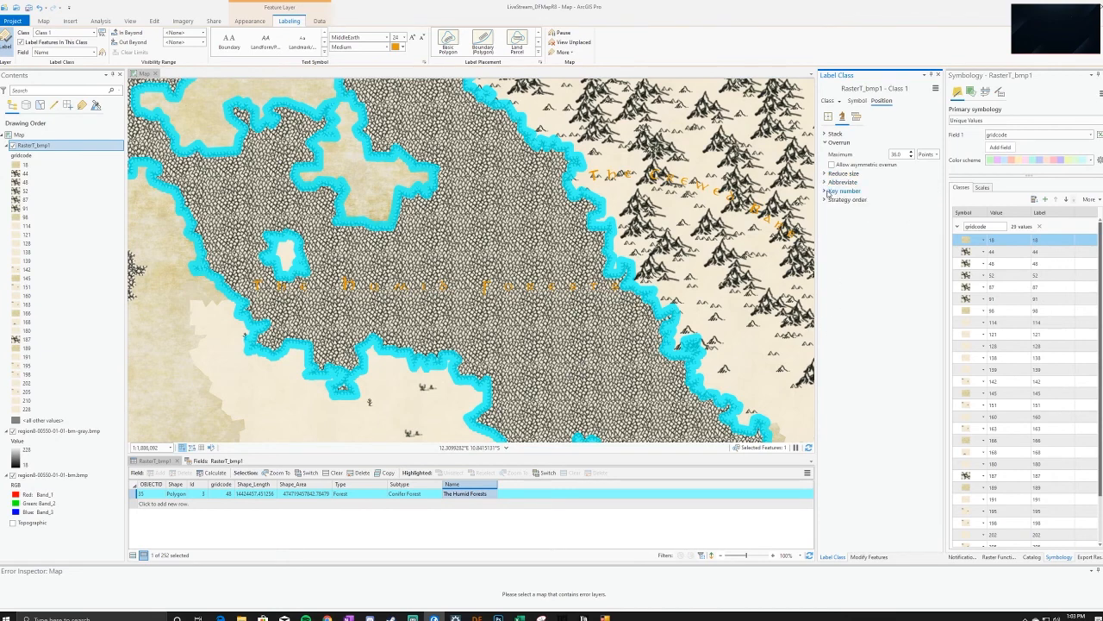
Try red as the text color of the region labels, and return the color to Seville Orange
left_click(857, 101)
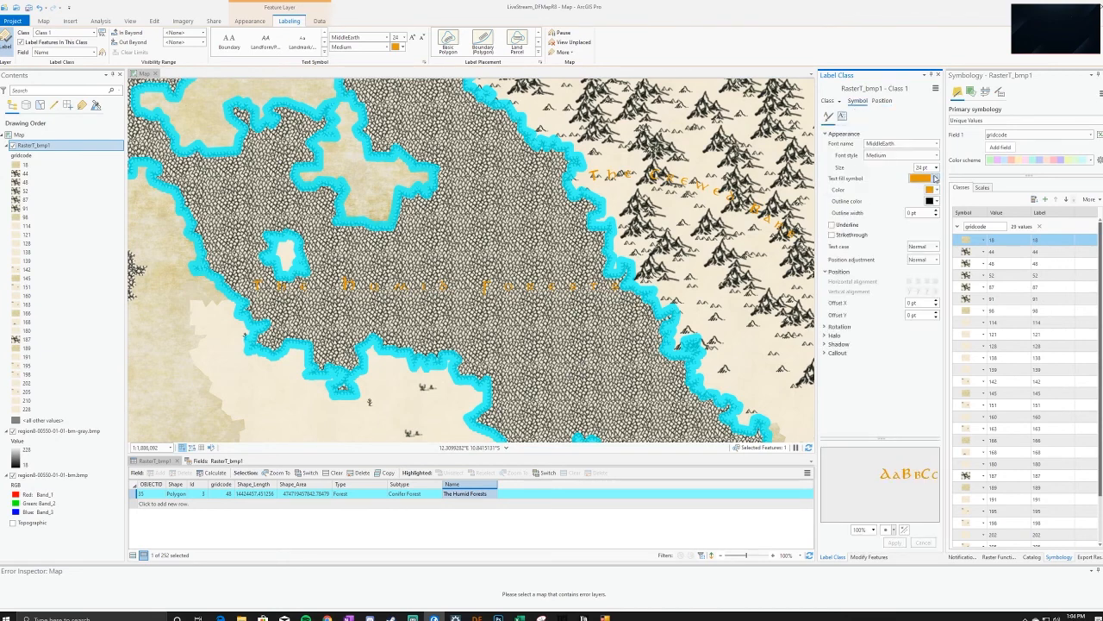
left_click(936, 179)
left_click(932, 190)
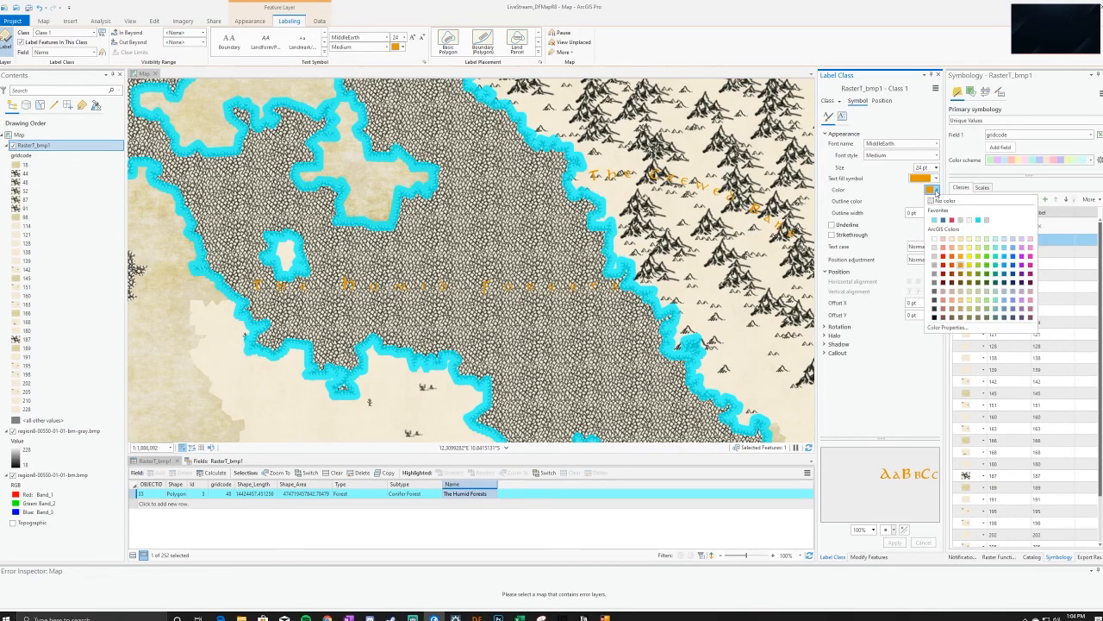
left_click(952, 221)
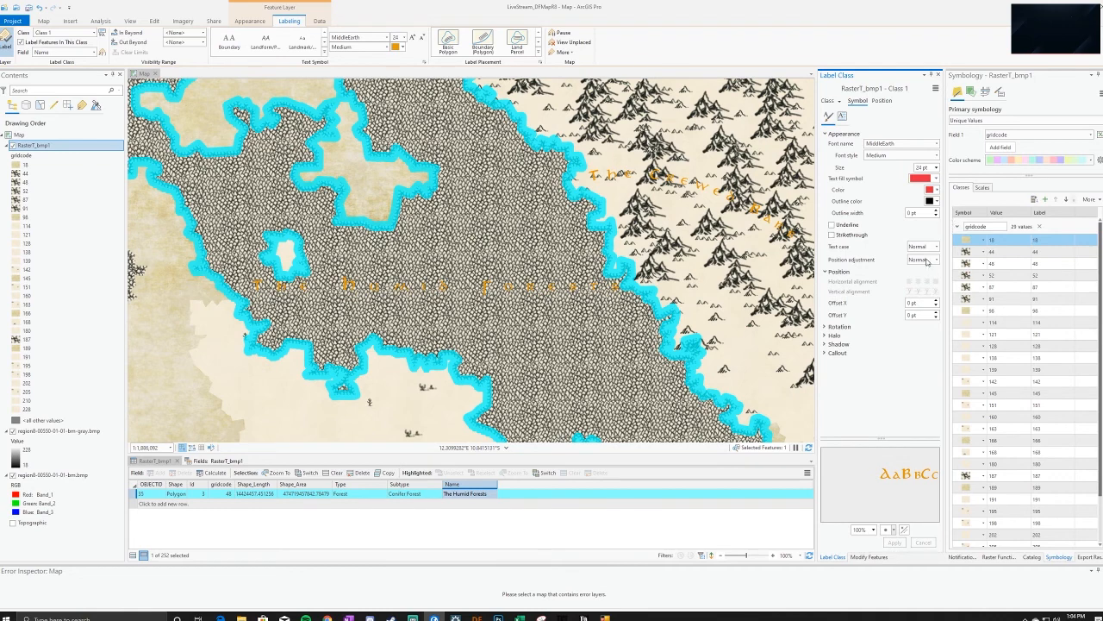
left_click(895, 542)
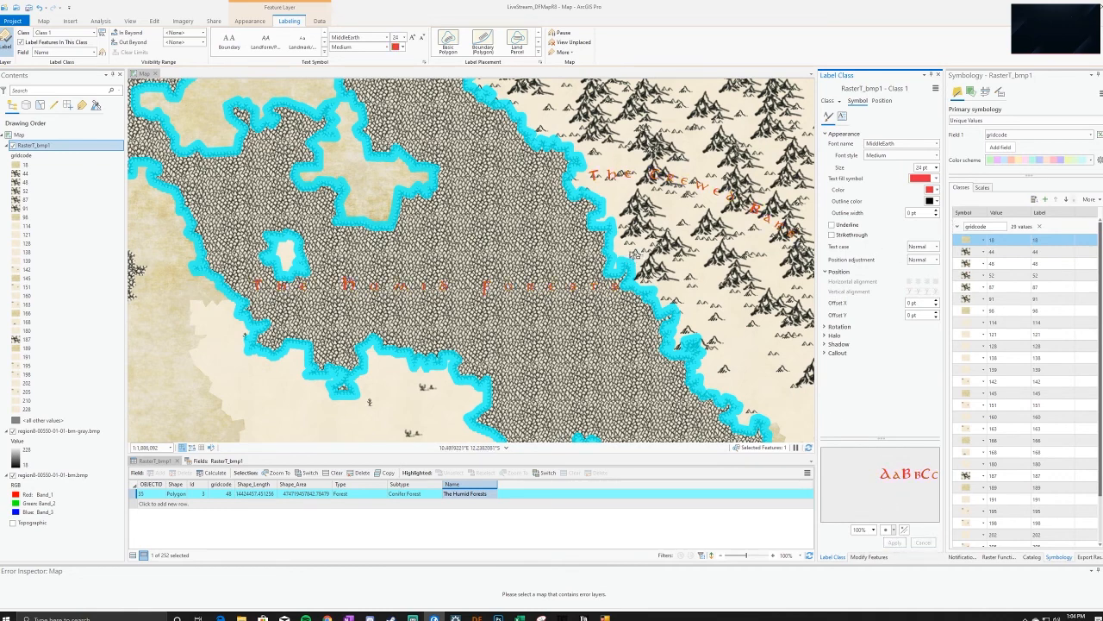
left_click(936, 178)
left_click(936, 178)
left_click(937, 190)
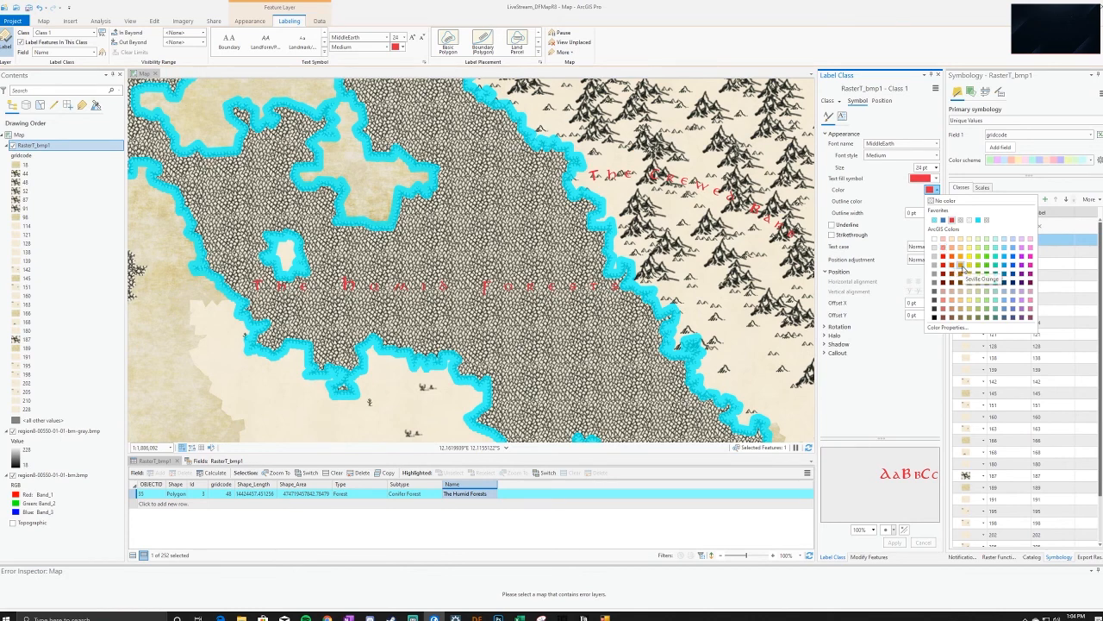
left_click(961, 267)
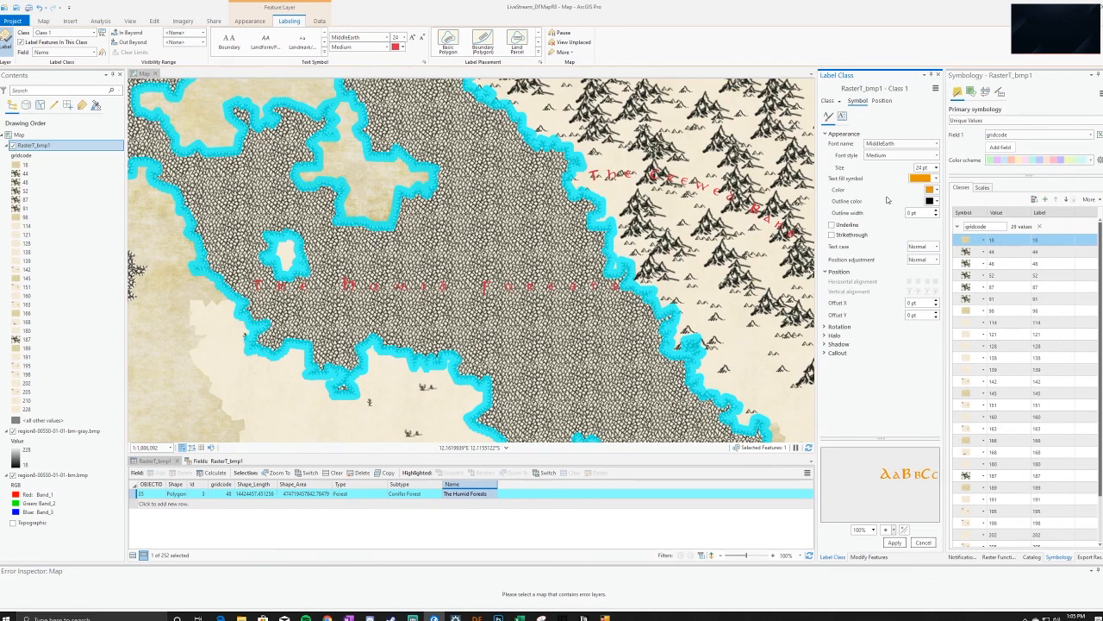
Give the label text a black outline 1 pt wide and apply it to the label class
left_click(936, 200)
left_click(936, 201)
left_click(936, 201)
left_click(936, 201)
left_click(936, 201)
left_click(936, 200)
left_click(935, 210)
left_click(936, 210)
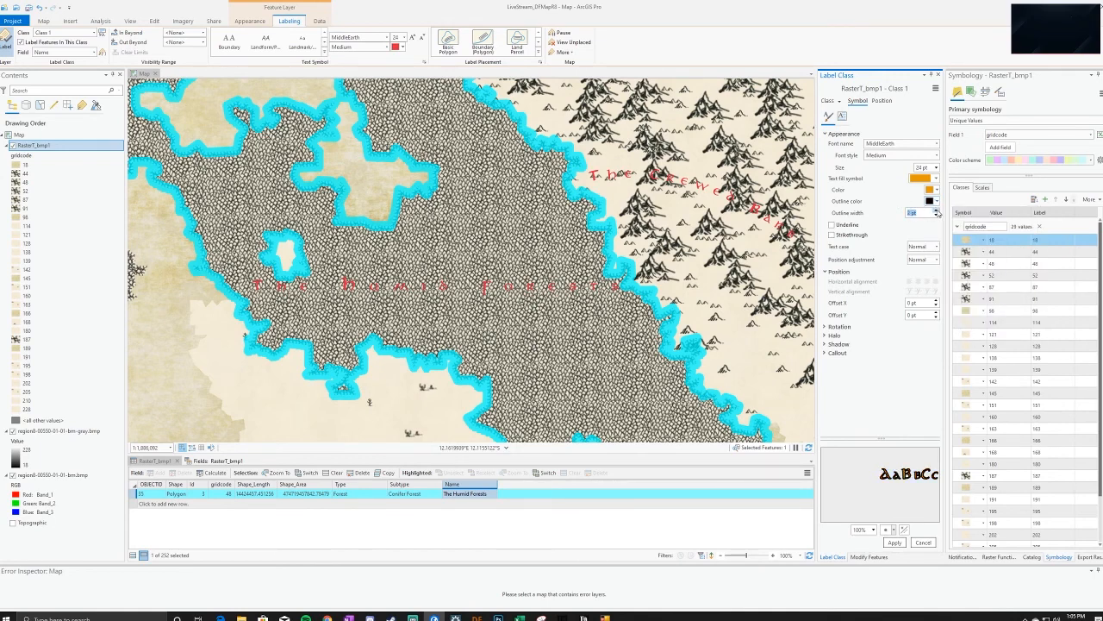
left_click(937, 211)
left_click(937, 211)
left_click(895, 542)
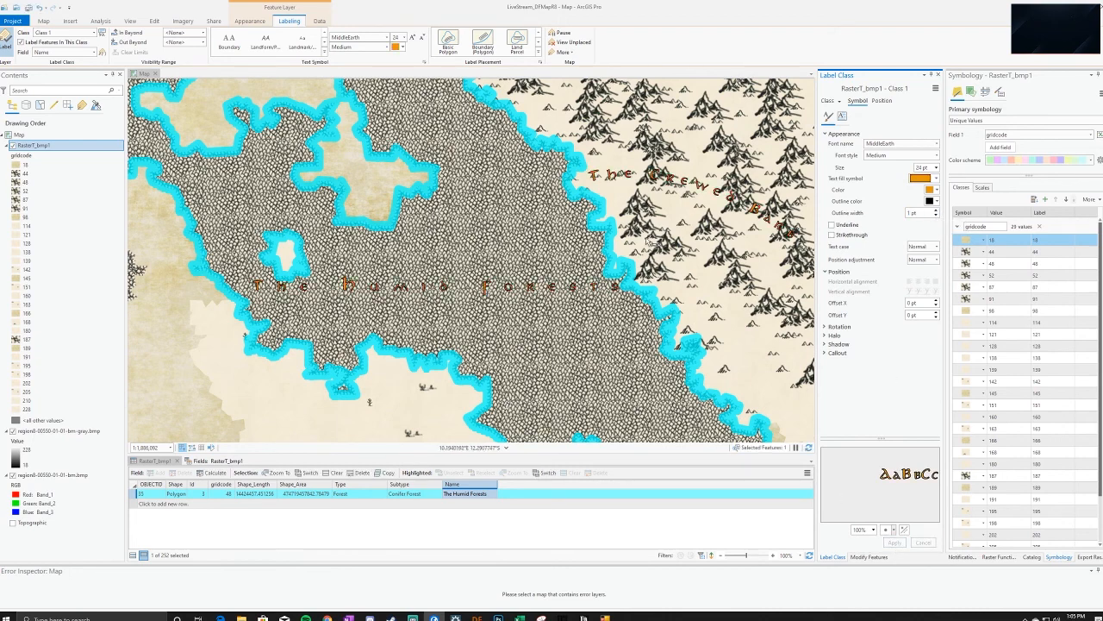
Try a white outline on the label text, and return the outline color to black
left_click(933, 200)
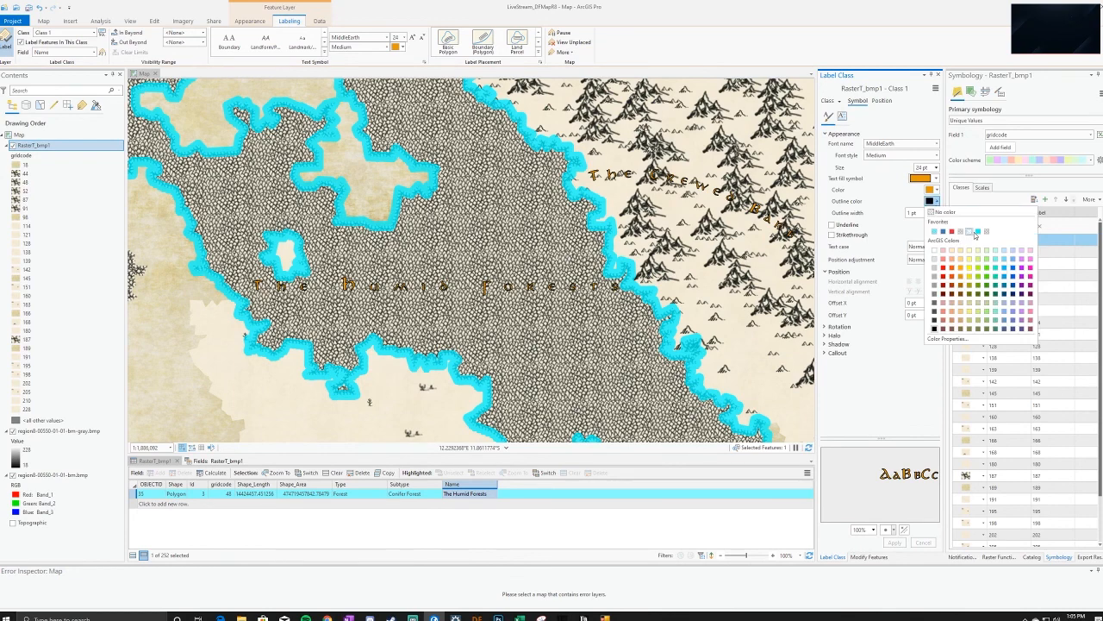
left_click(960, 274)
left_click(897, 543)
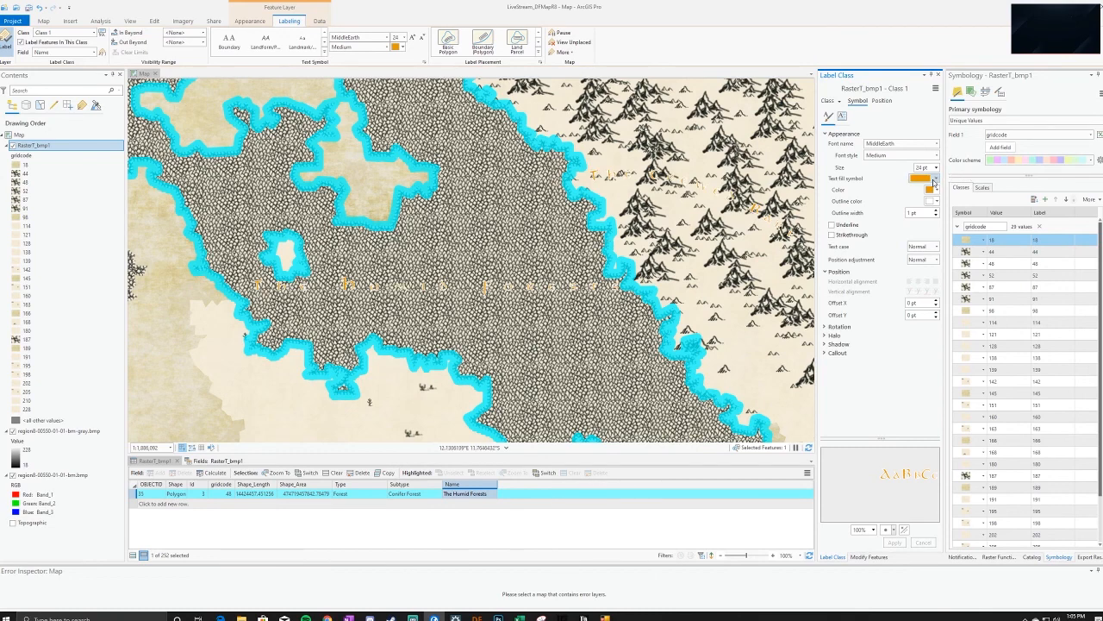
left_click(937, 201)
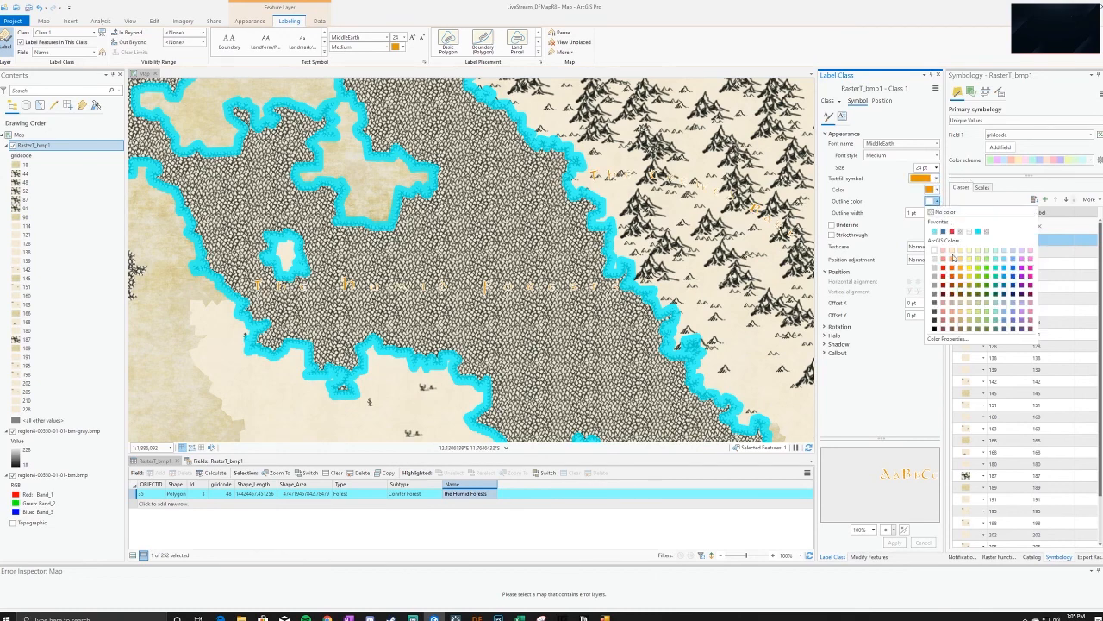
left_click(934, 328)
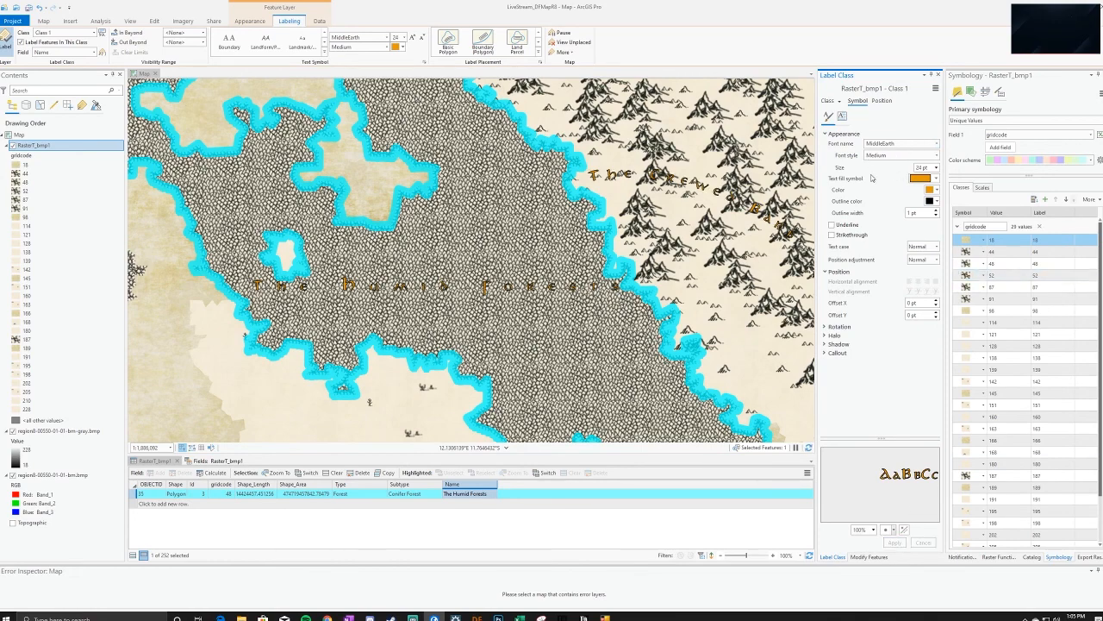
Clear the forest polygon selection and check the outlined region labels at smaller map scales
scroll(601, 241, "down", 3)
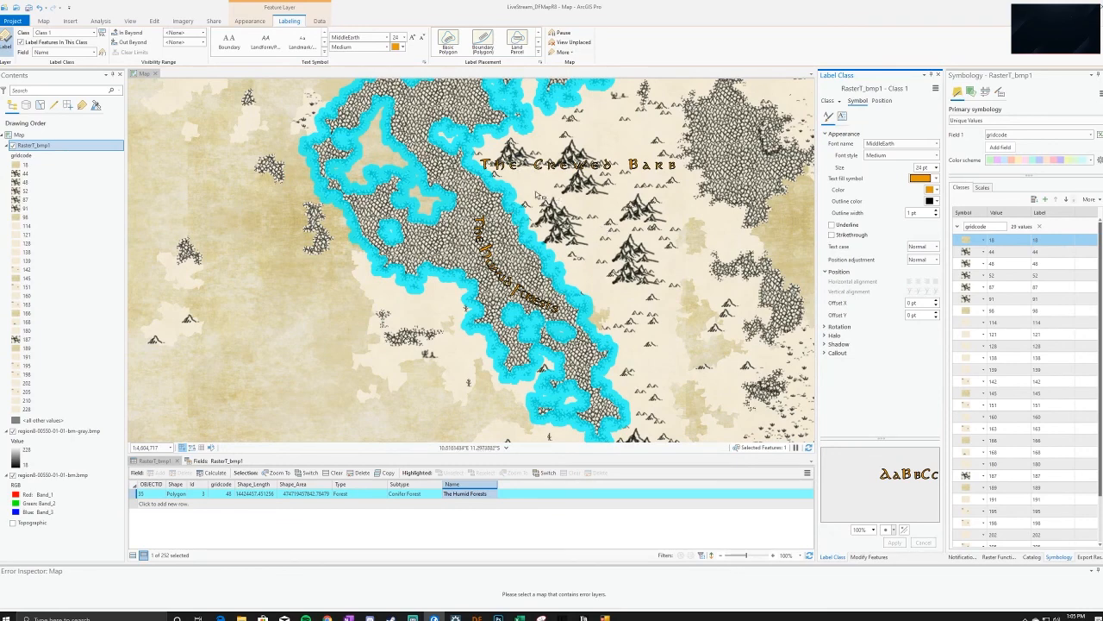
left_click_drag(662, 202, 509, 262)
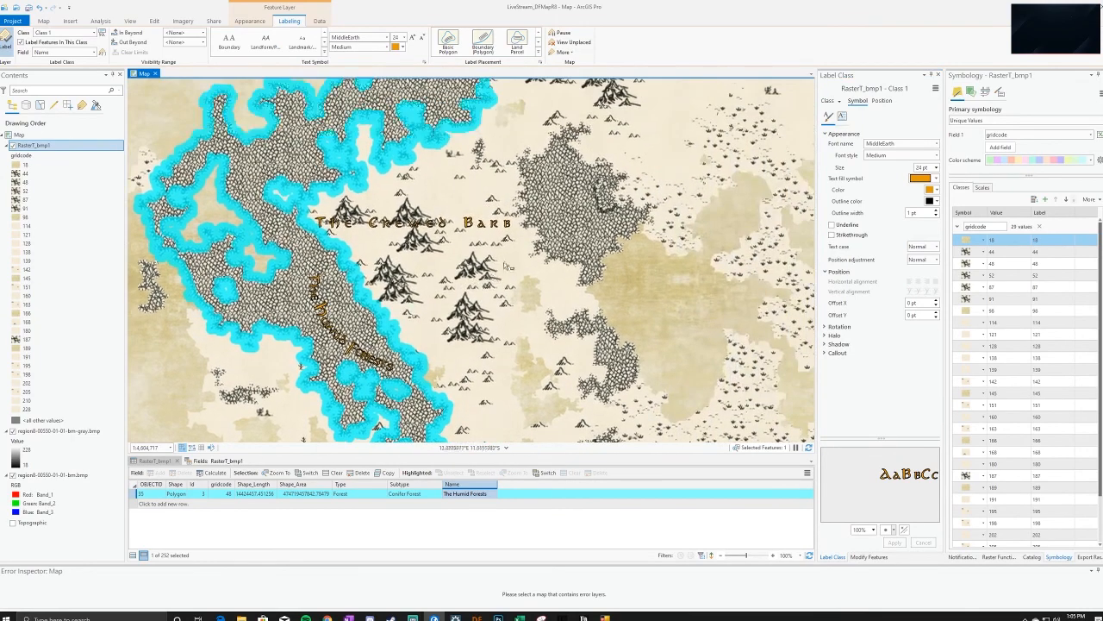
scroll(509, 263, "down", 3)
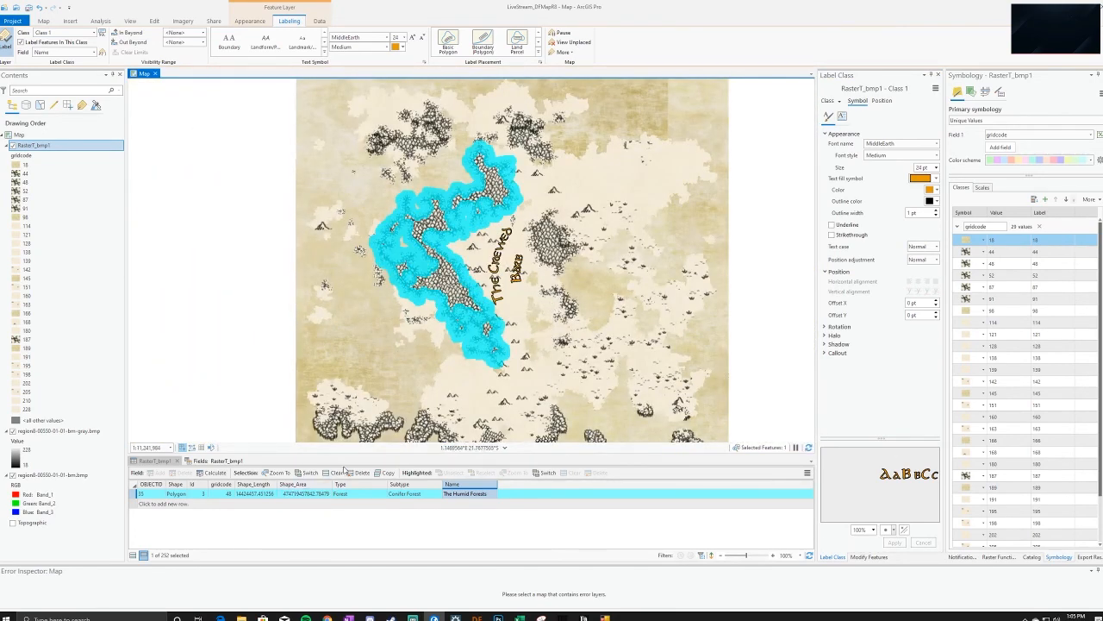
left_click(336, 474)
scroll(449, 364, "up", 2)
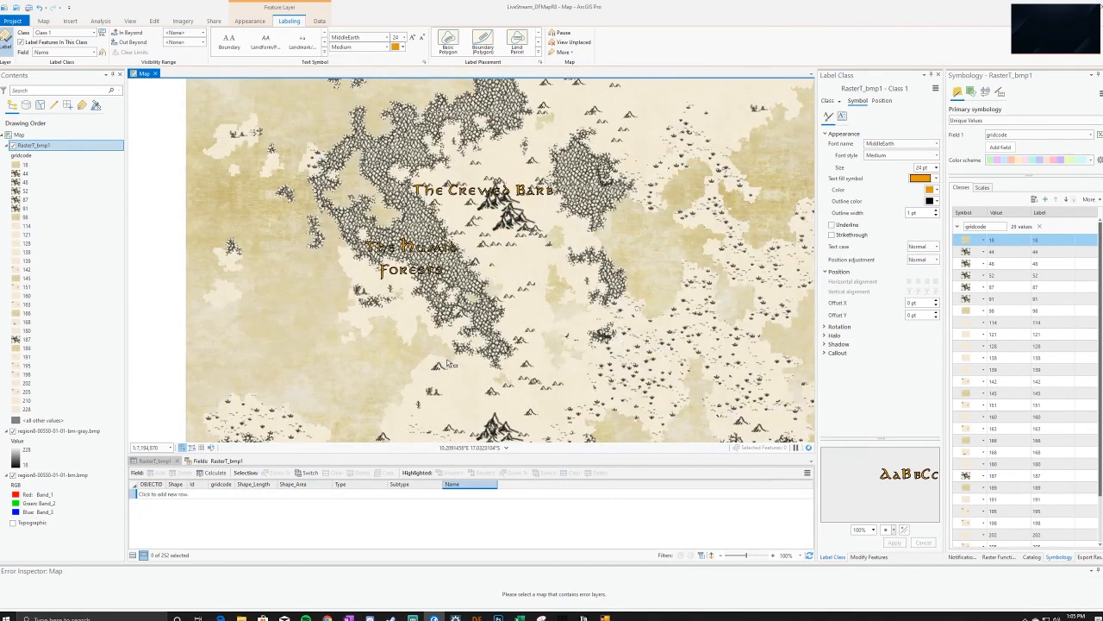